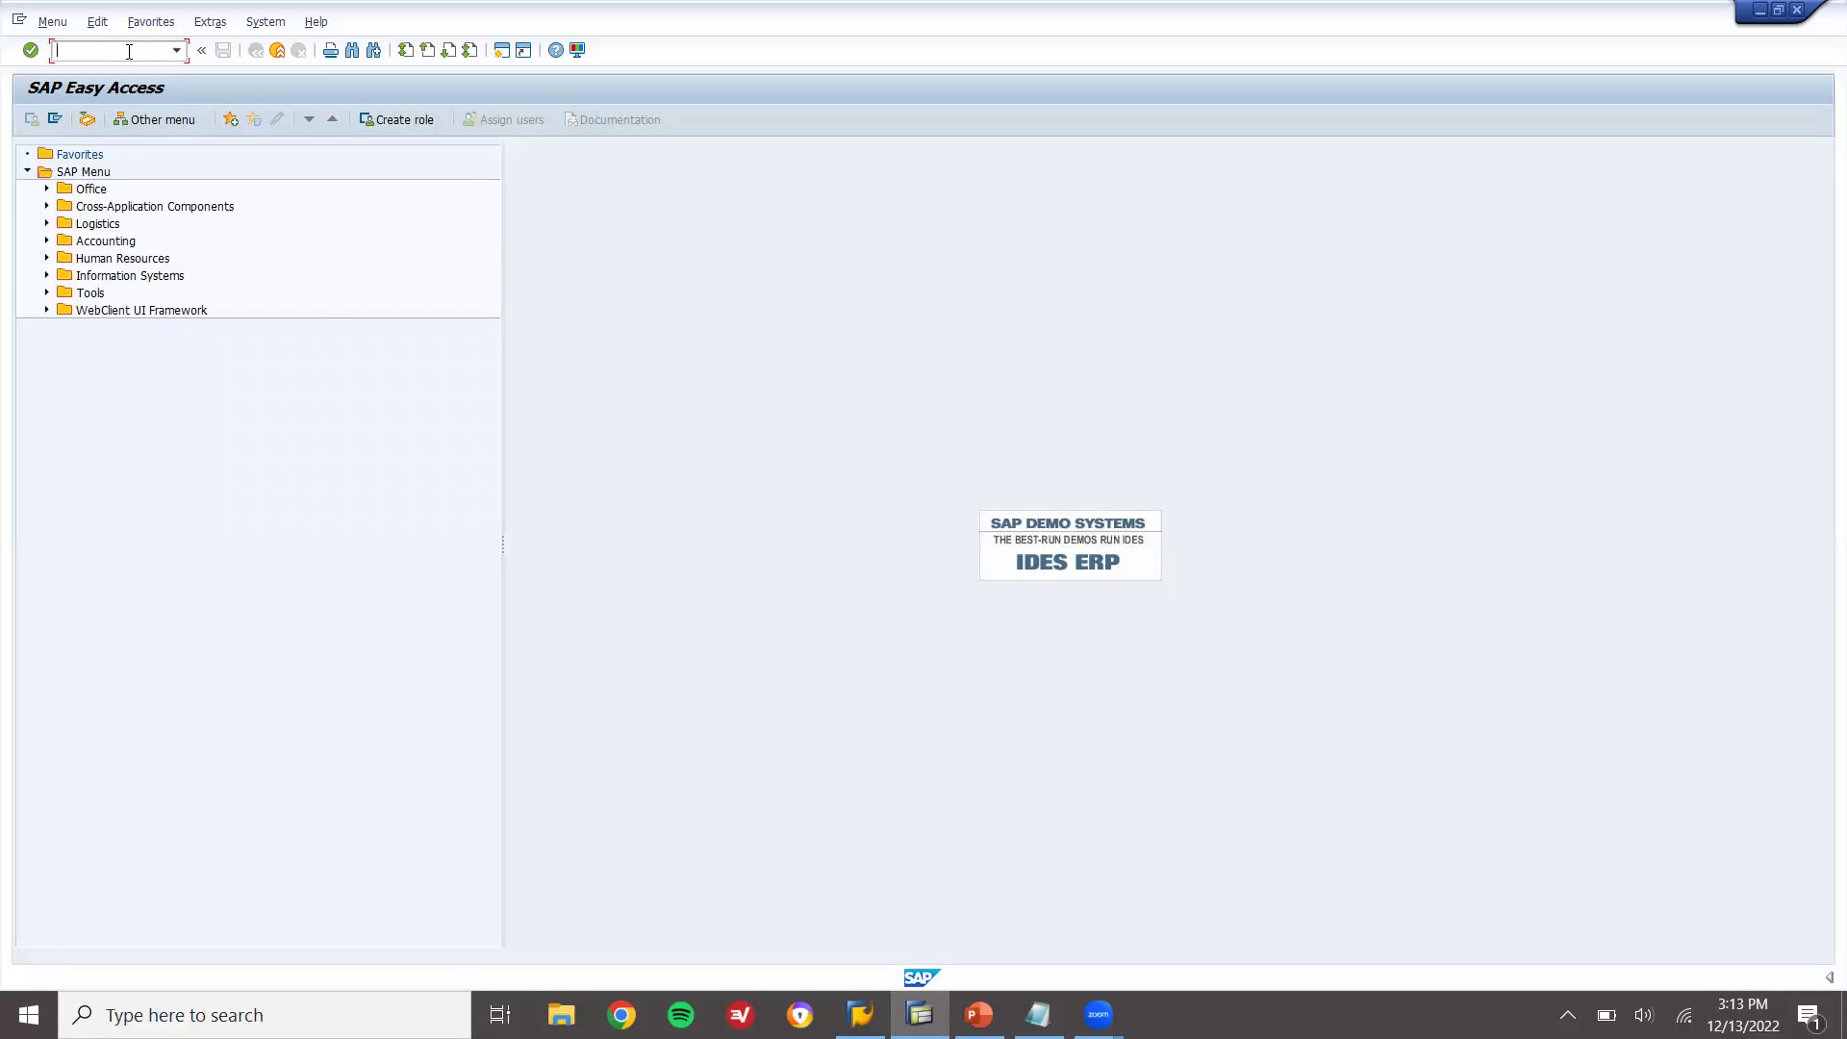
- Start creating a material with industry sector Mechanical Engineering and material type Raw material
key("Return")
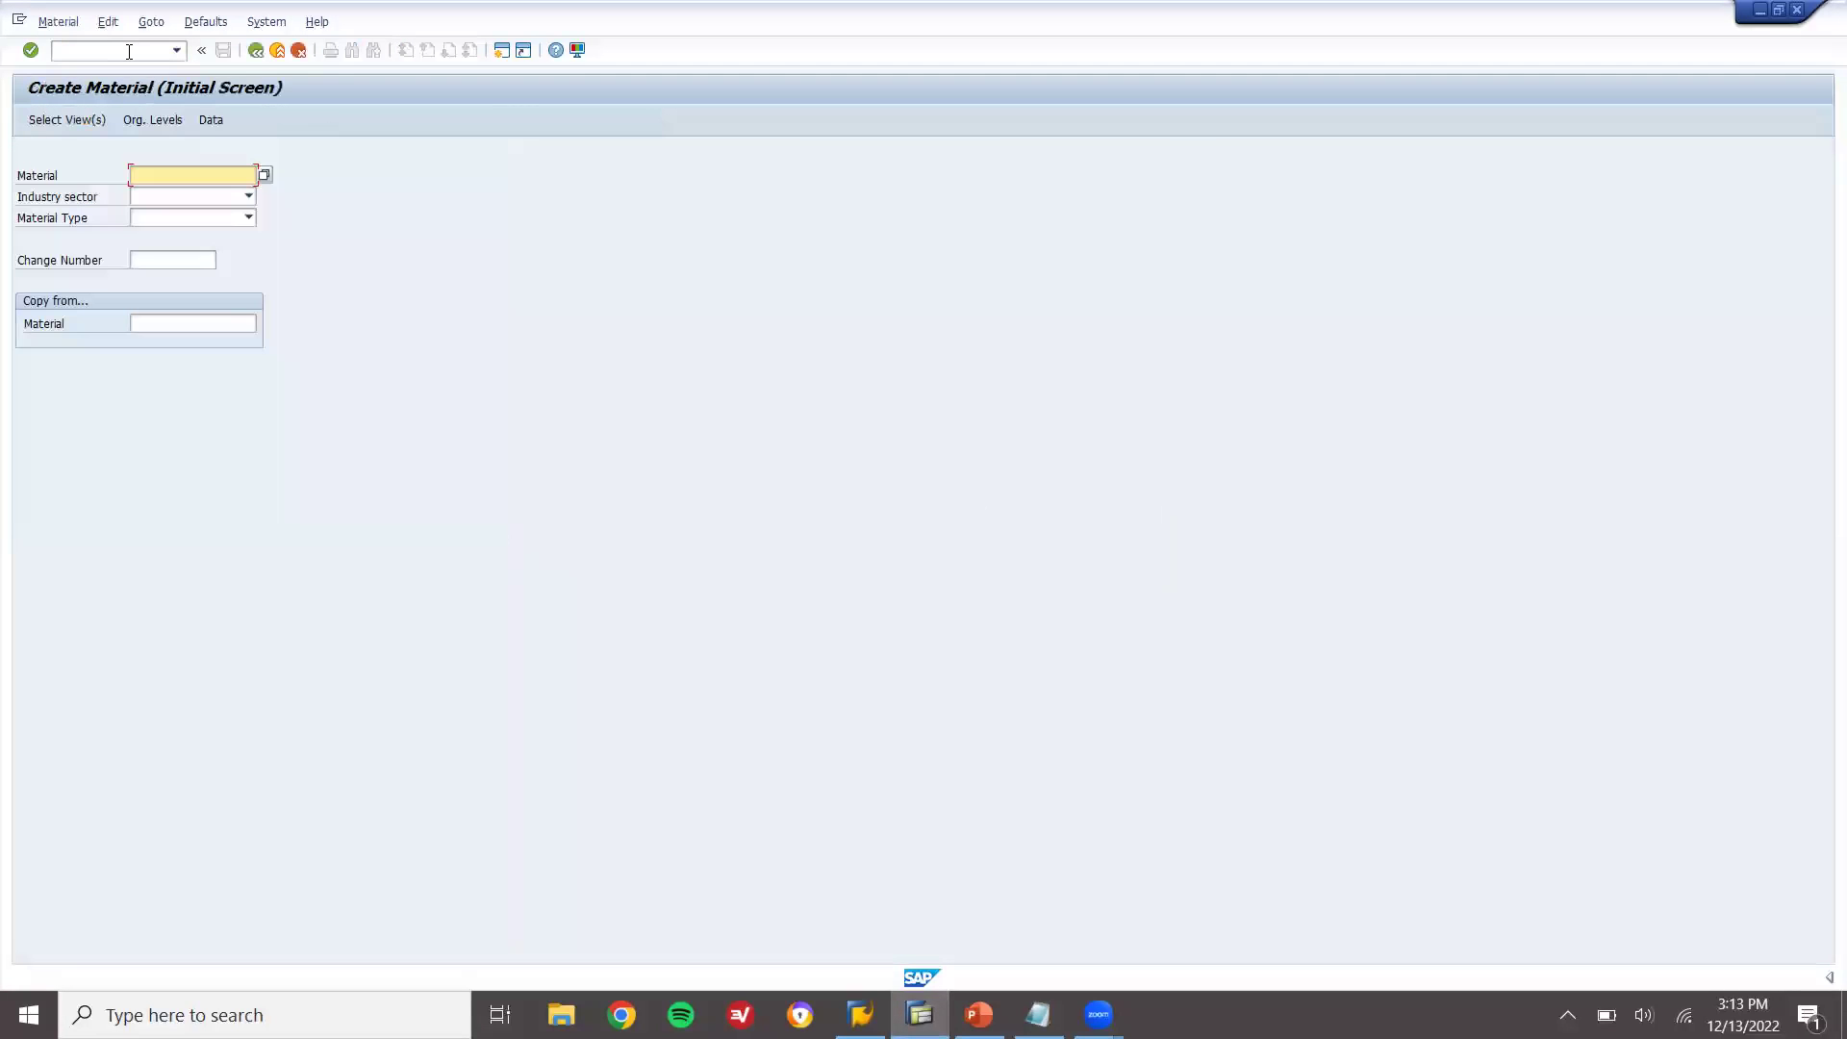
type("Mechanical Enginee..")
key("Tab")
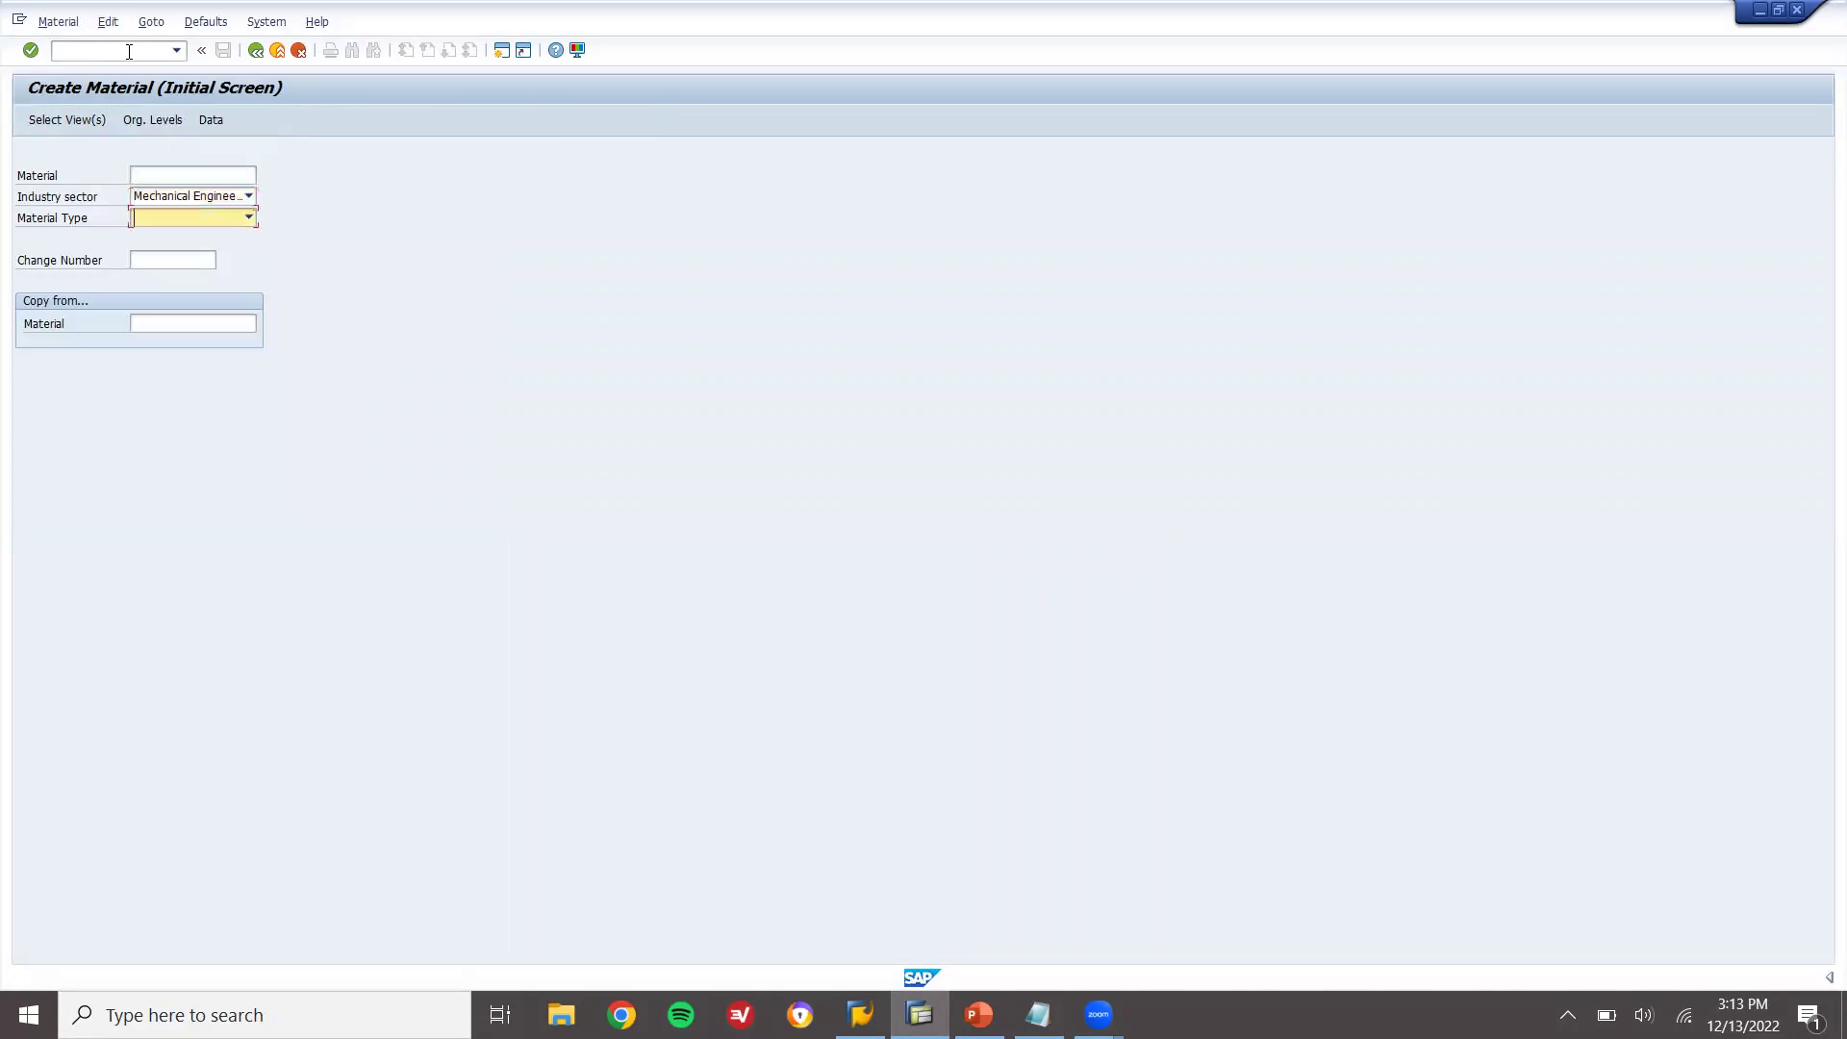
type("Raw material")
key("Return")
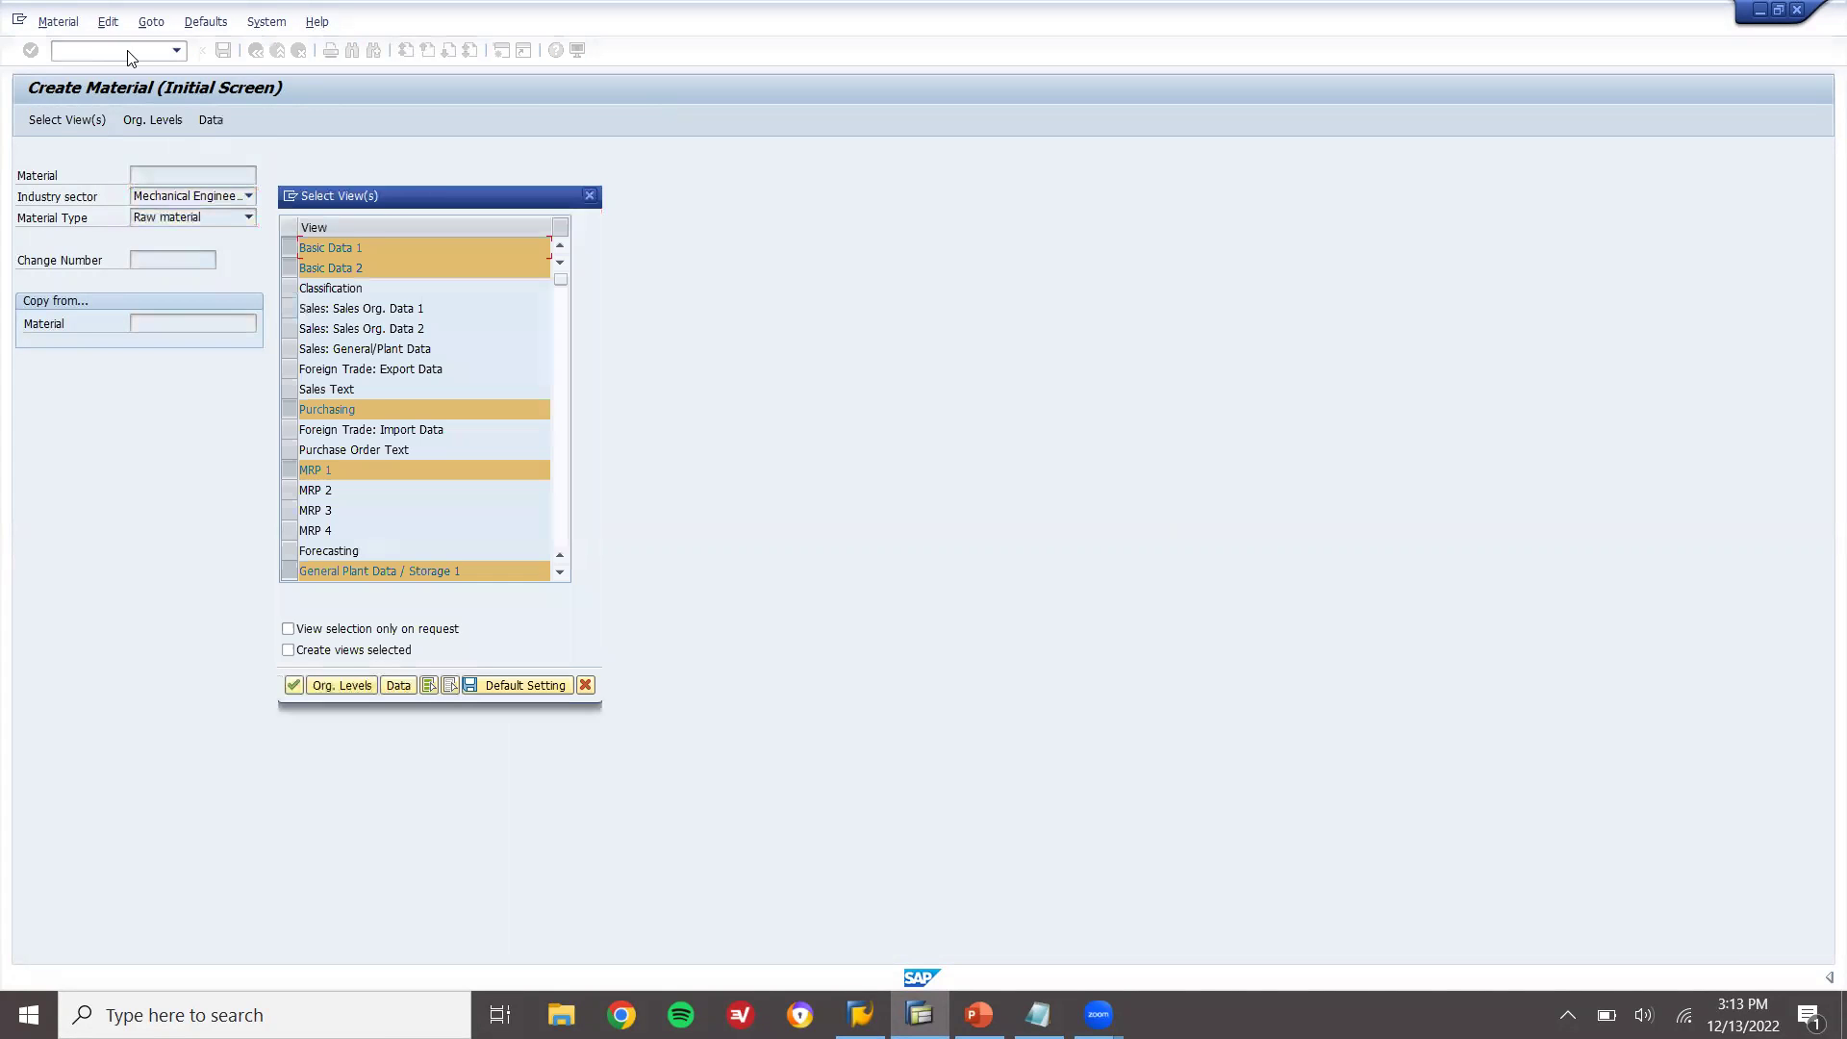
- Accept the preselected views and set the organizational levels to plant 1000 and storage location 0001
key("Return")
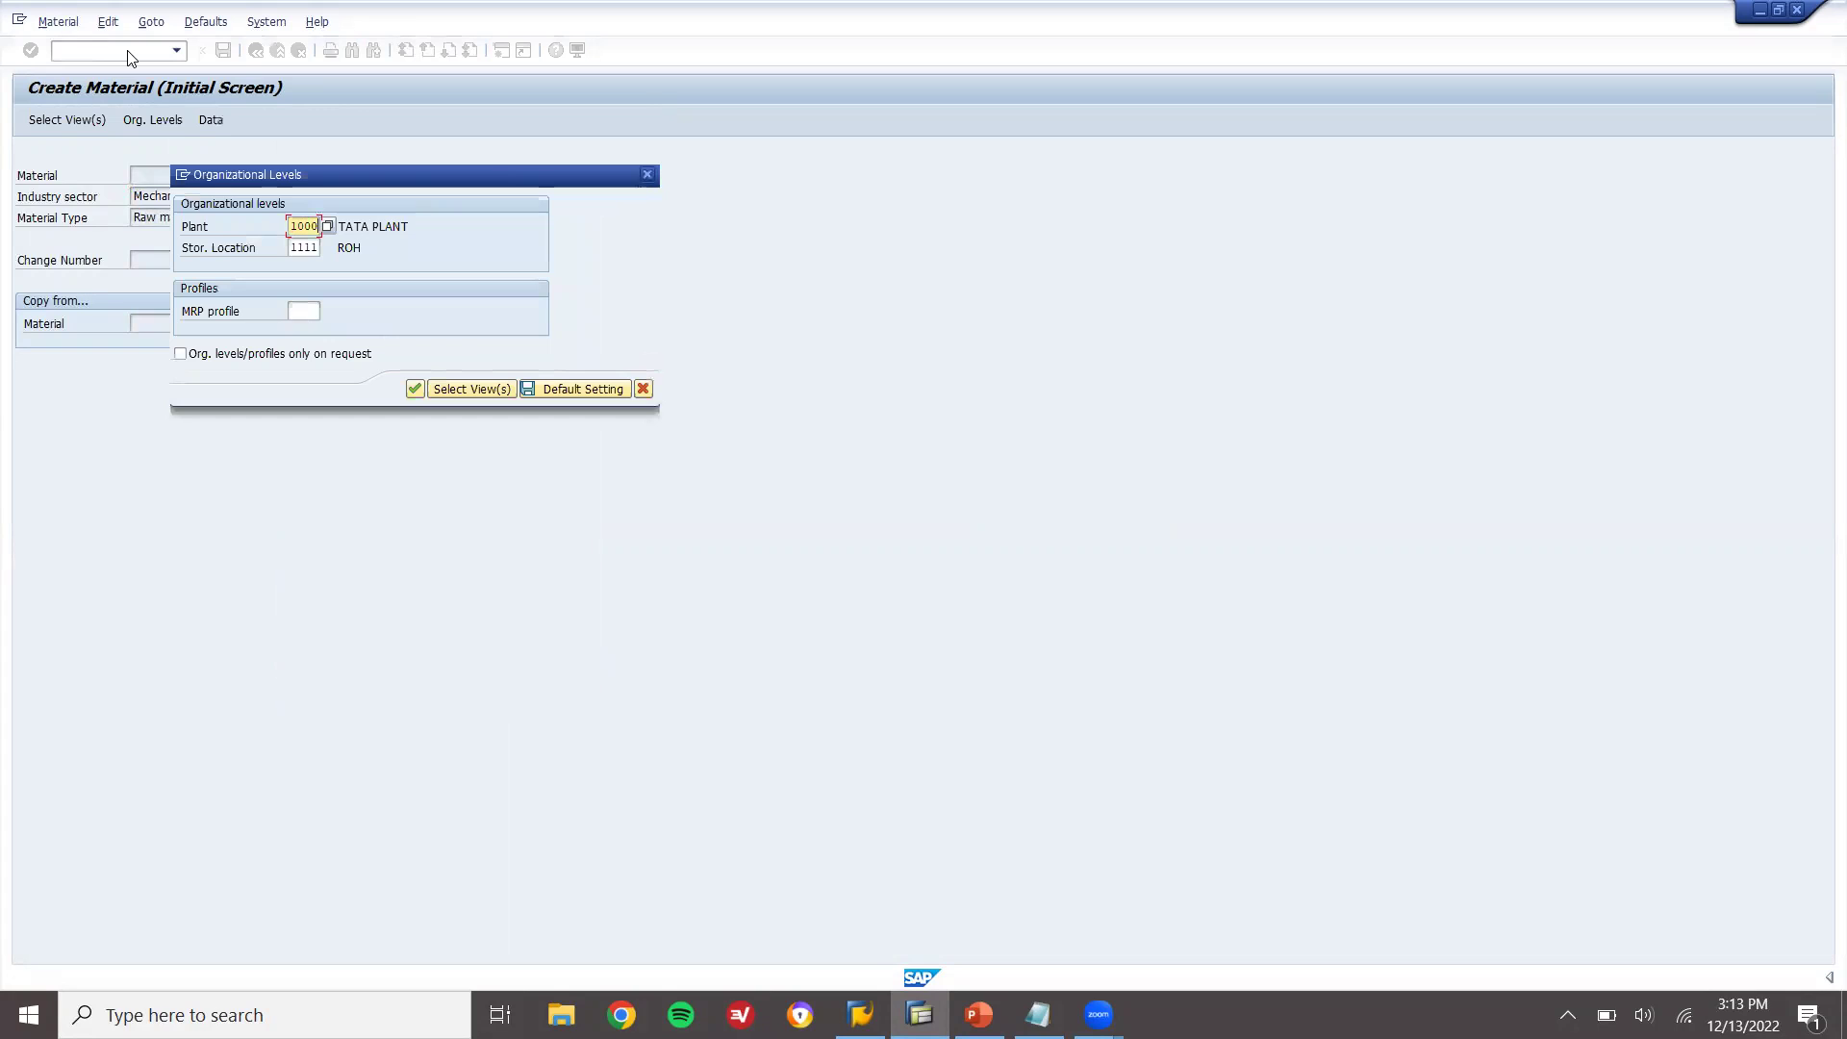
key("Tab")
type("0001")
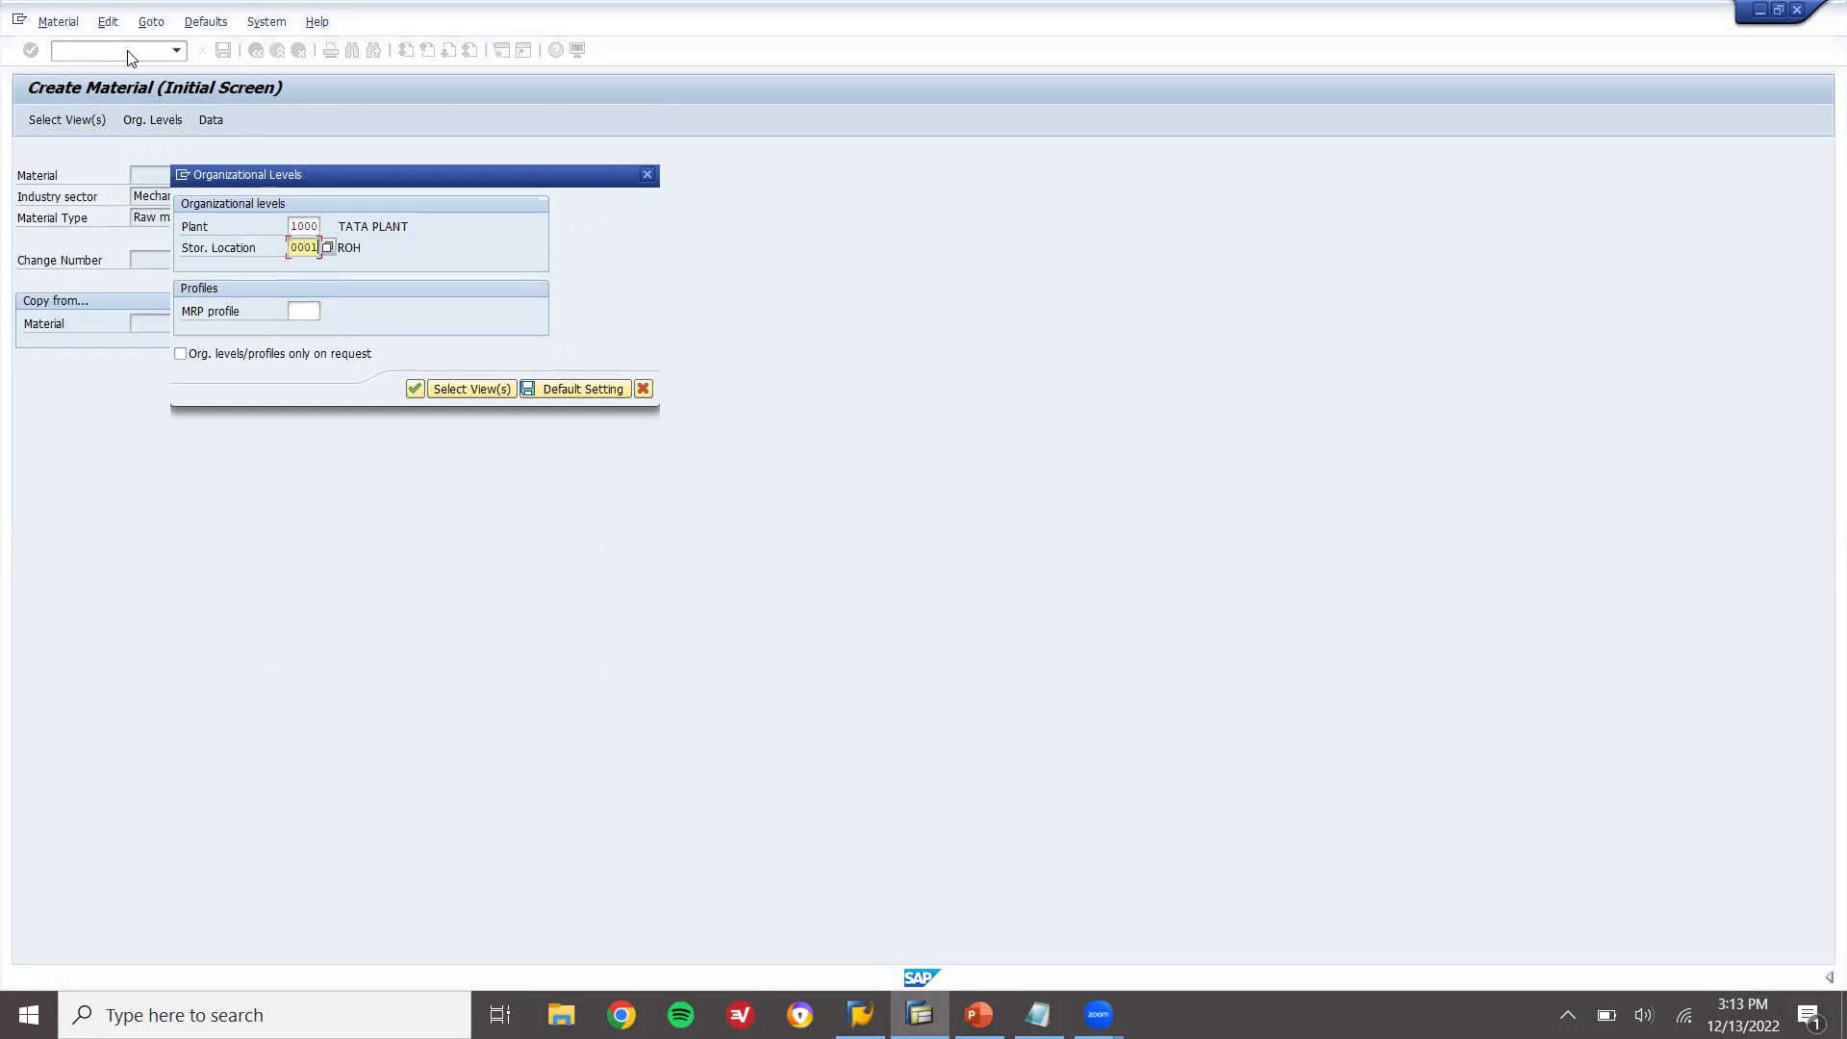
key("Return")
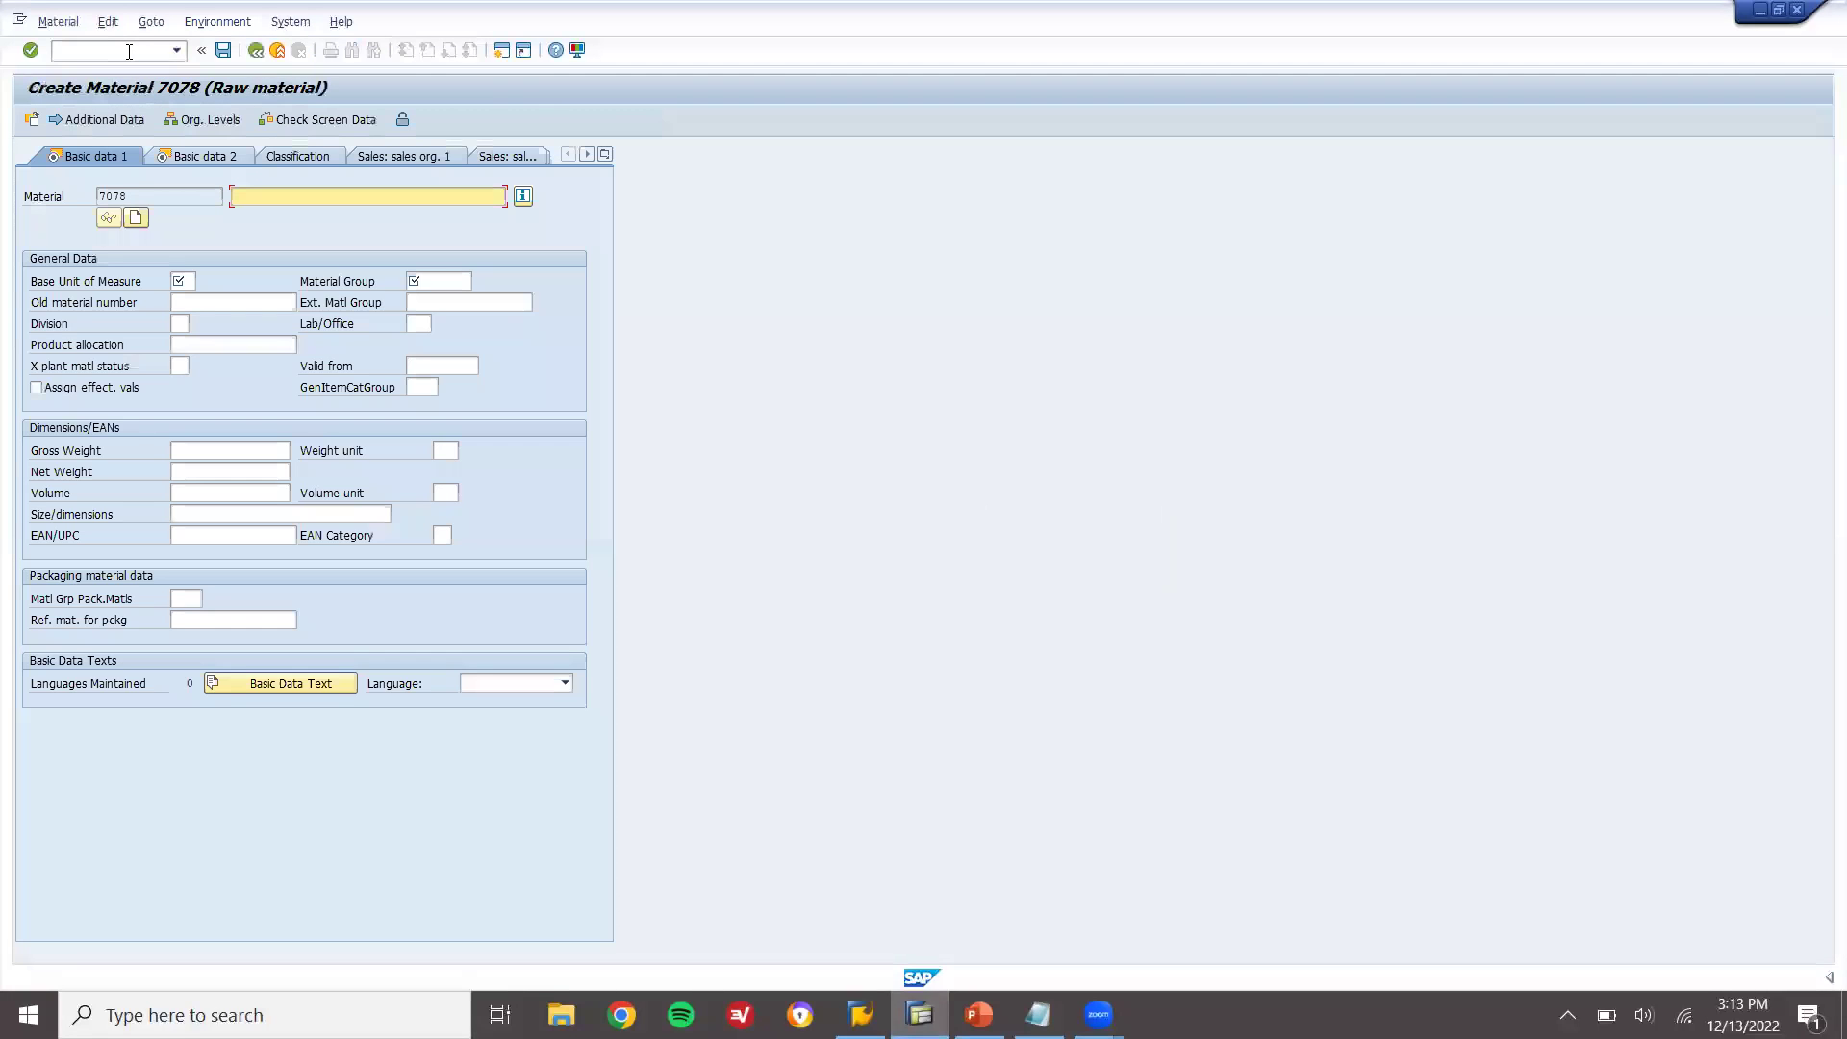
- Describe the material as ROH 1 in the basic data, with base unit of measure EA and material group 00103
type("ROH 1")
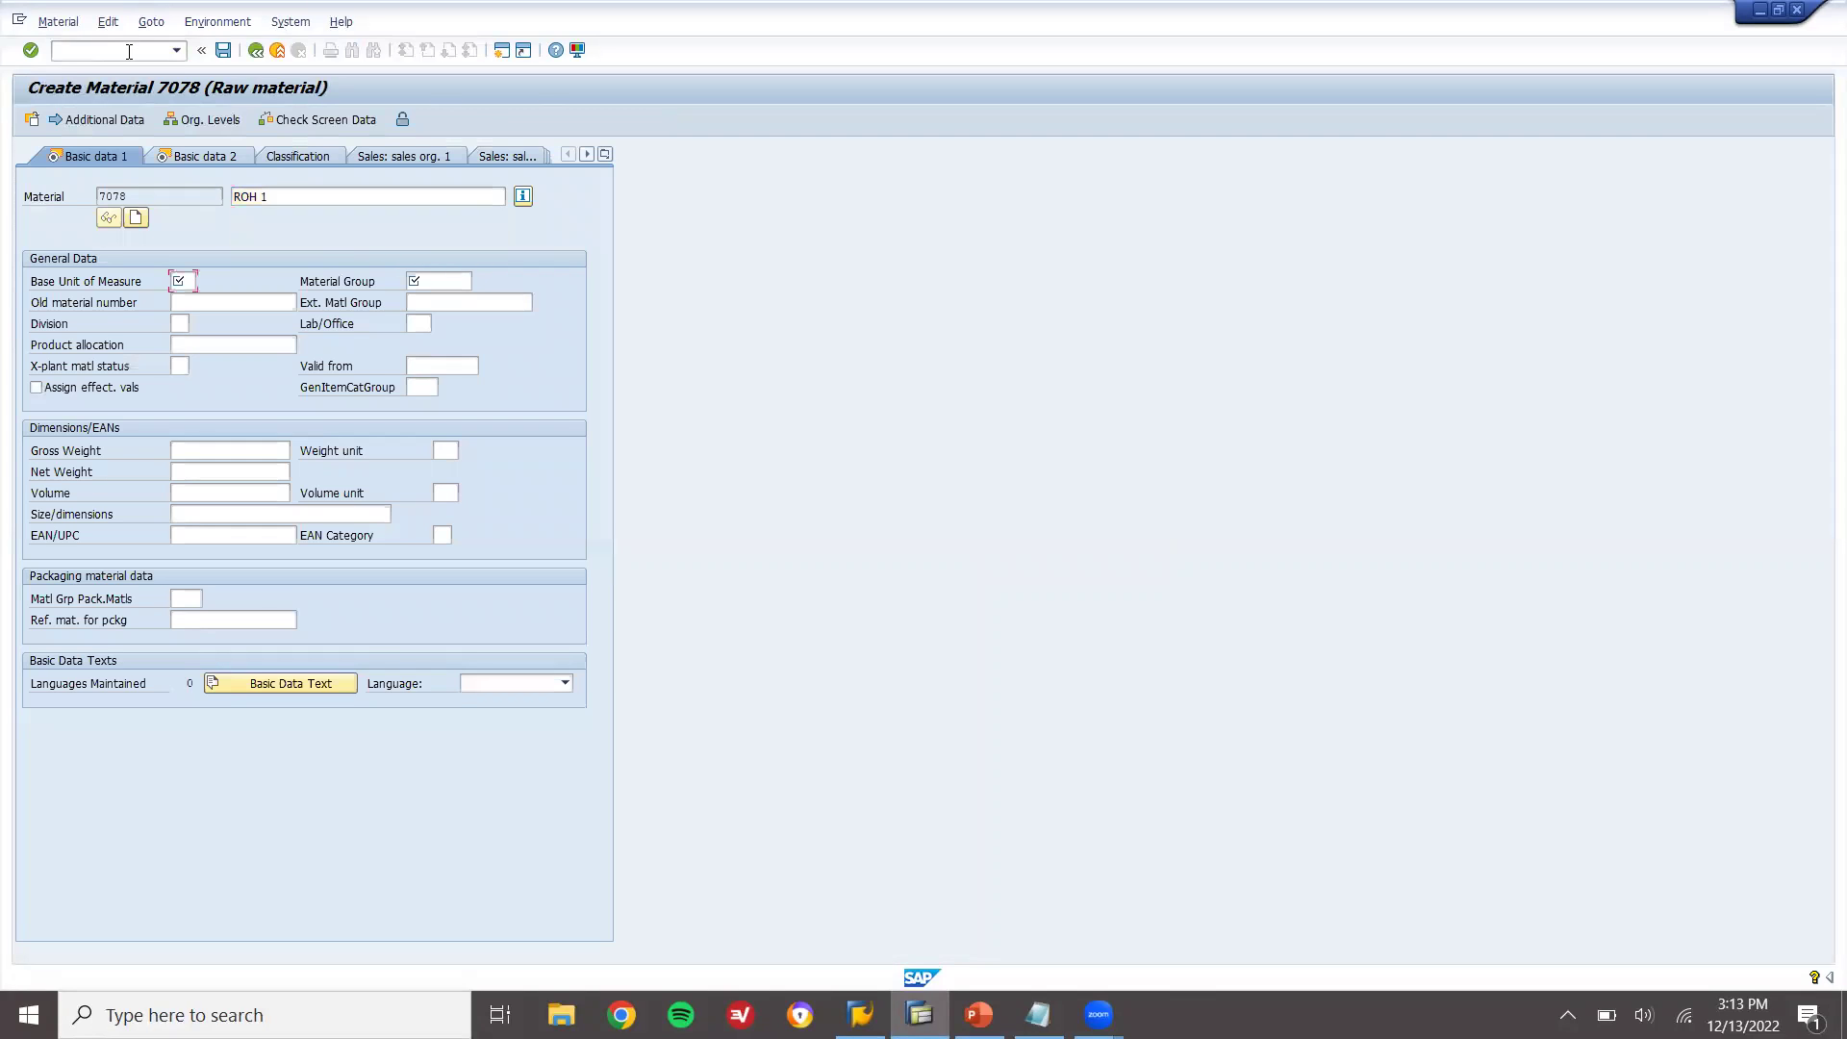
key("Return")
type("EA")
key("Tab")
type("001")
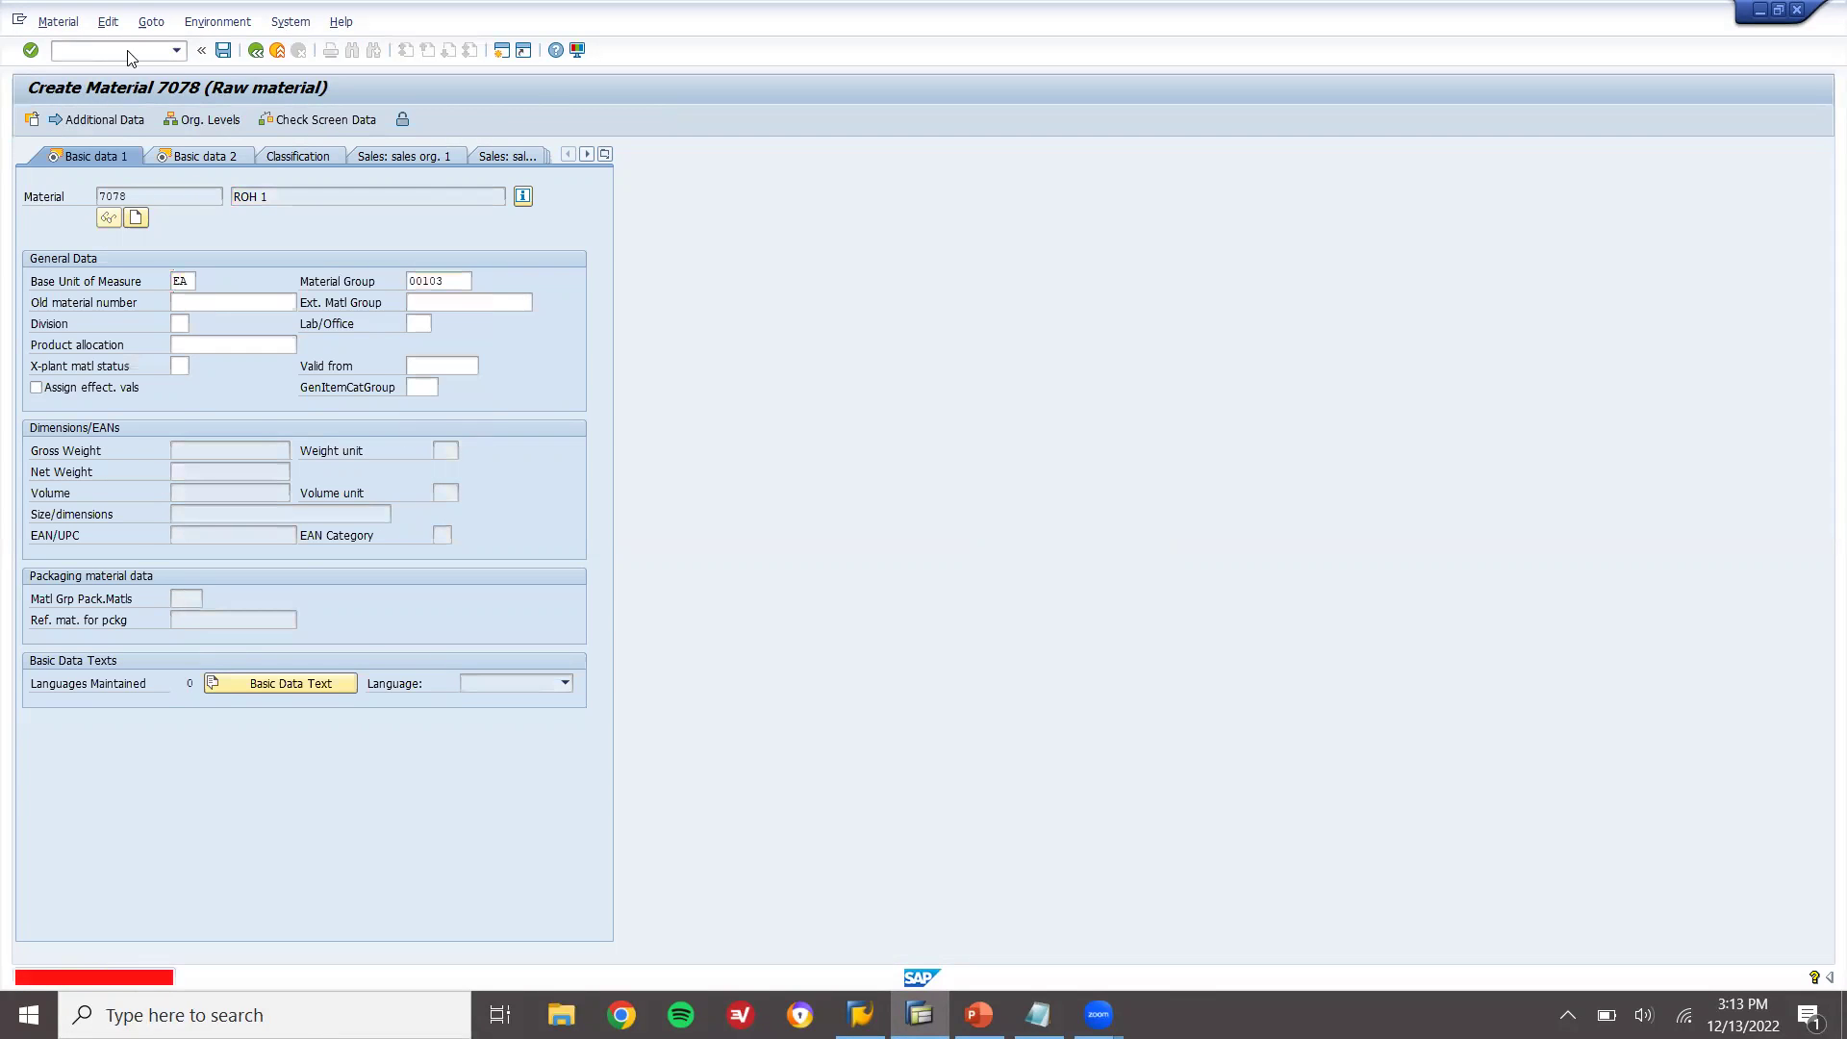
key("Return")
- Set the purchasing group to 000 and continue through the MRP 1 and plant data views to Accounting 1
key("Return")
type("000")
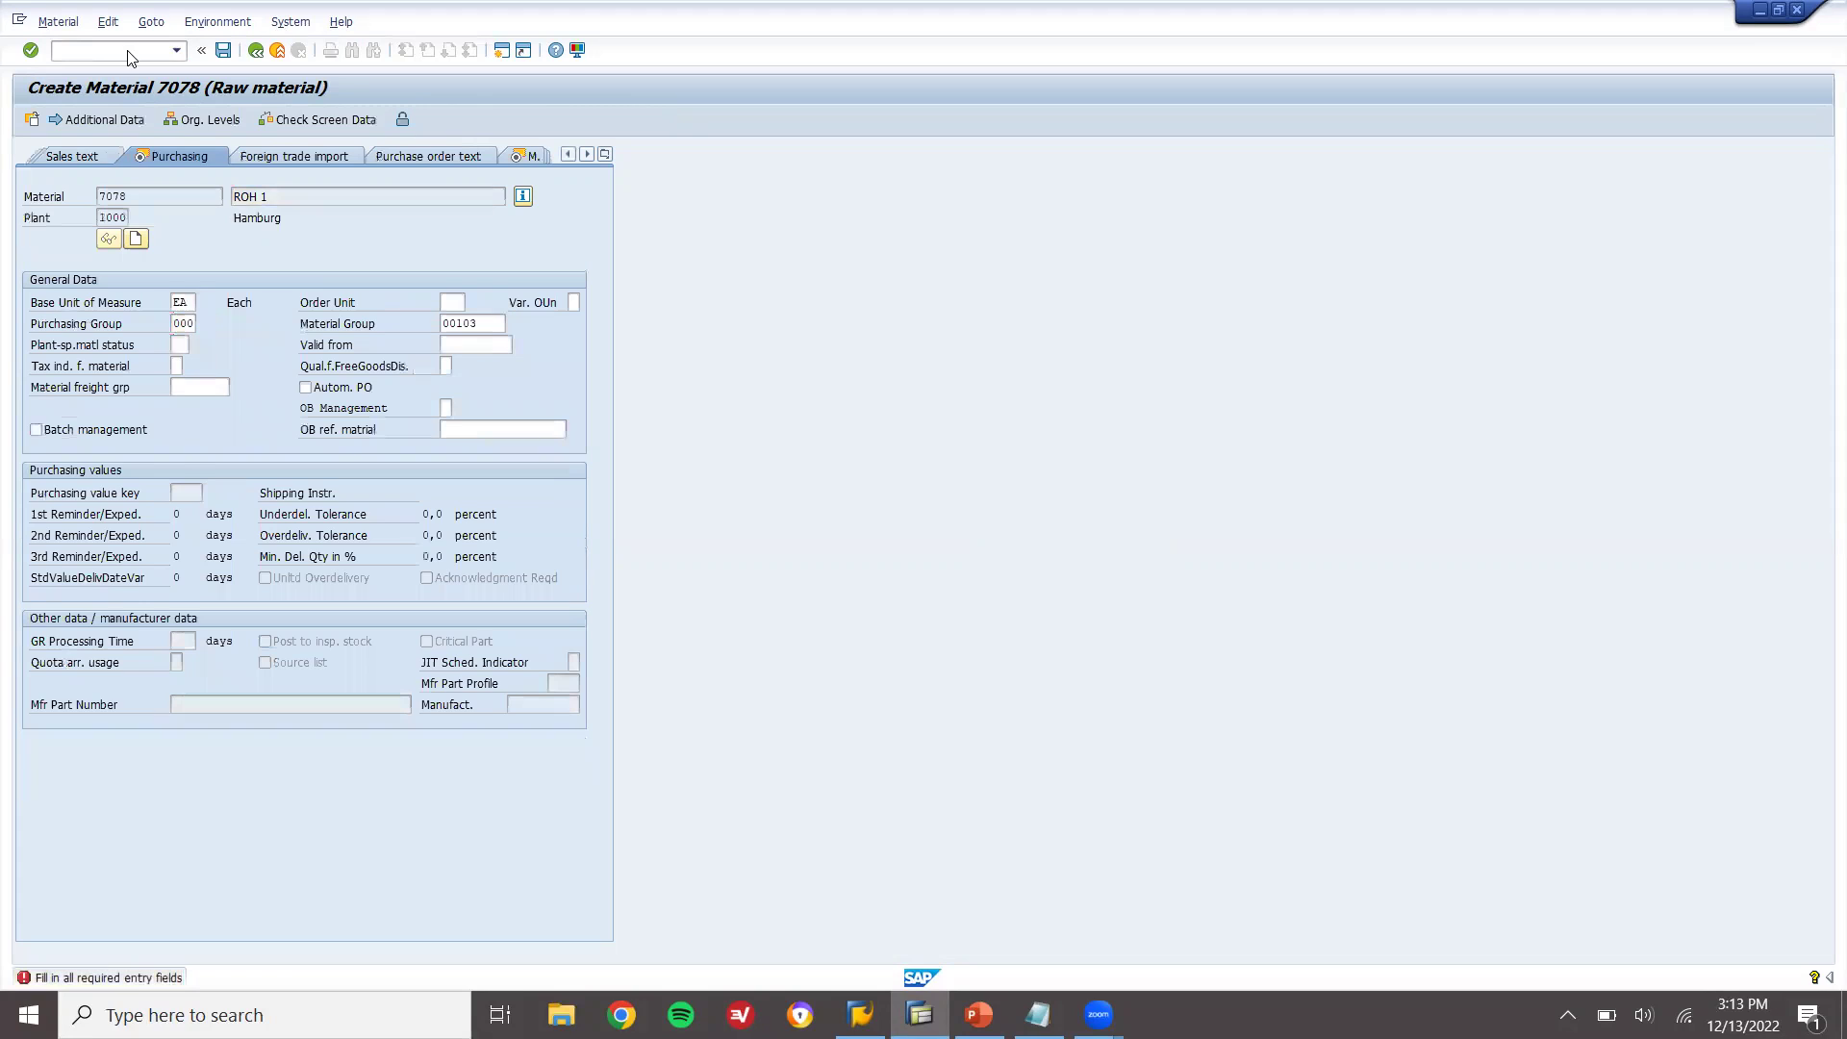
key("Return")
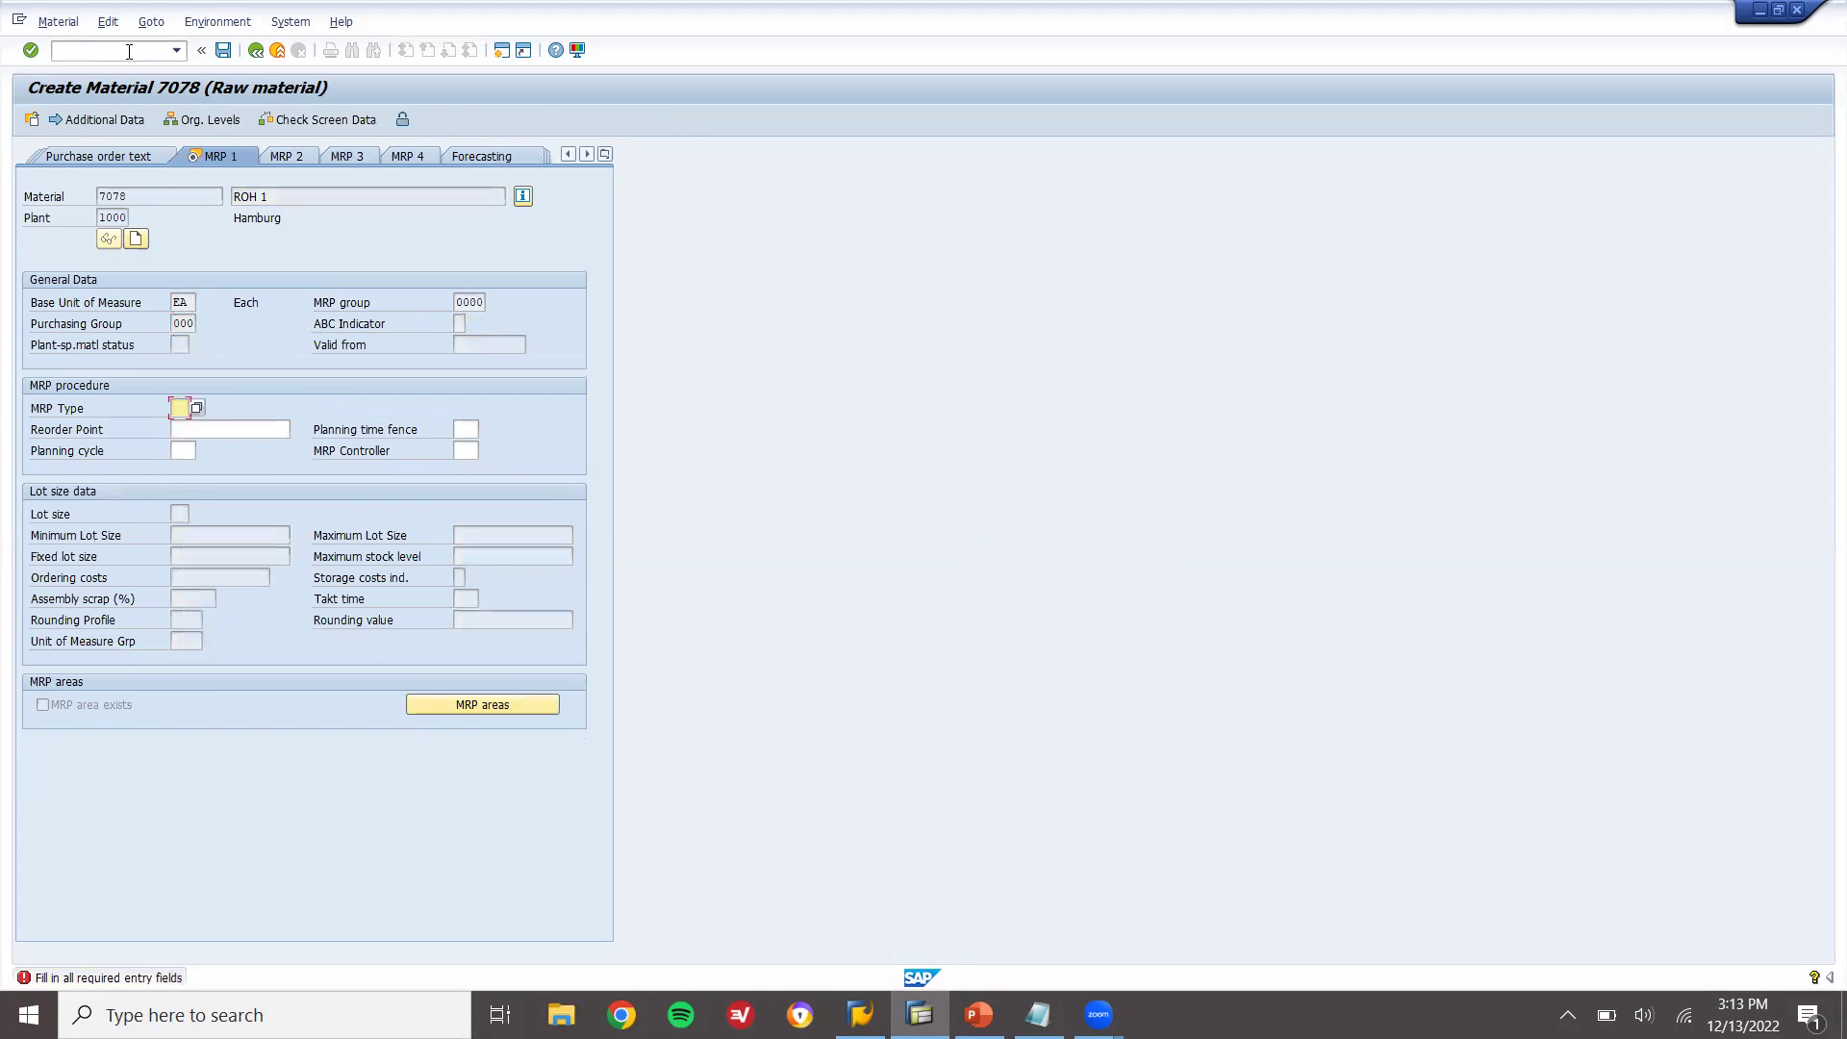
key("Return")
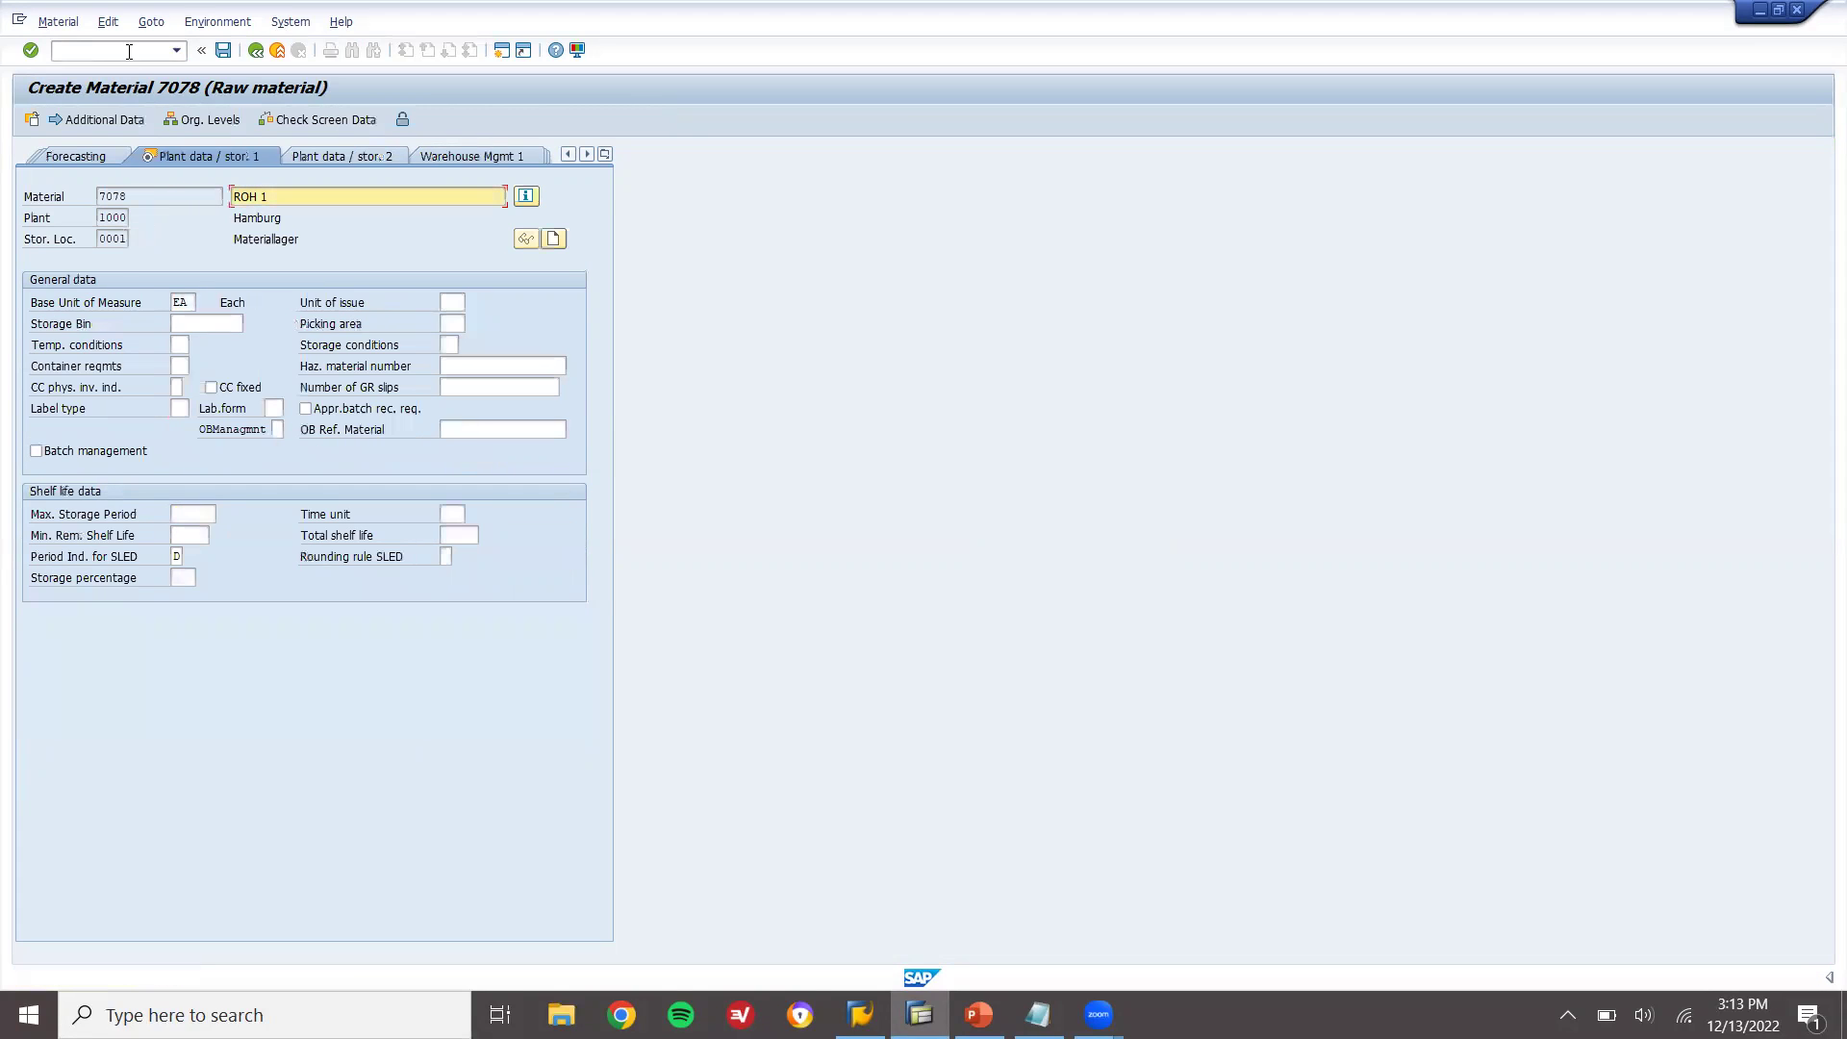
key("Return")
key("Return")
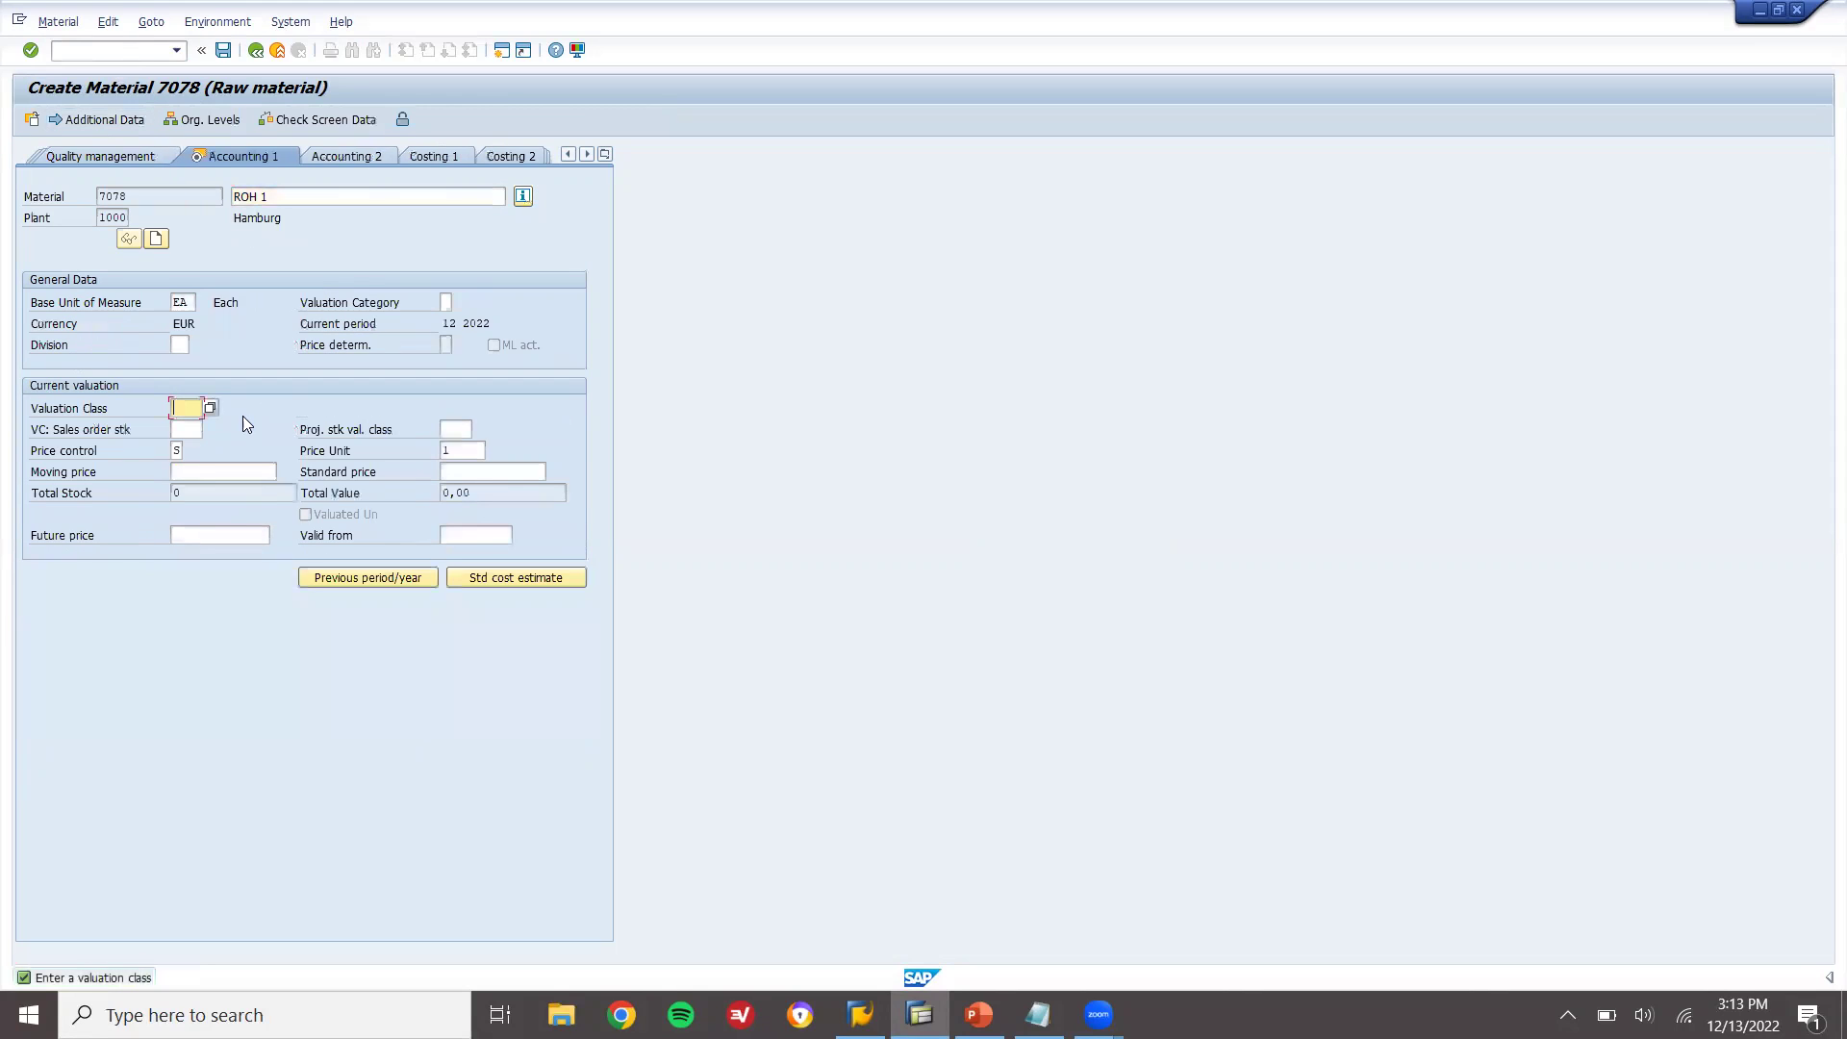
- Choose valuation class 3000 (Raw materials 1) and set the standard price to 2500
left_click(211, 409)
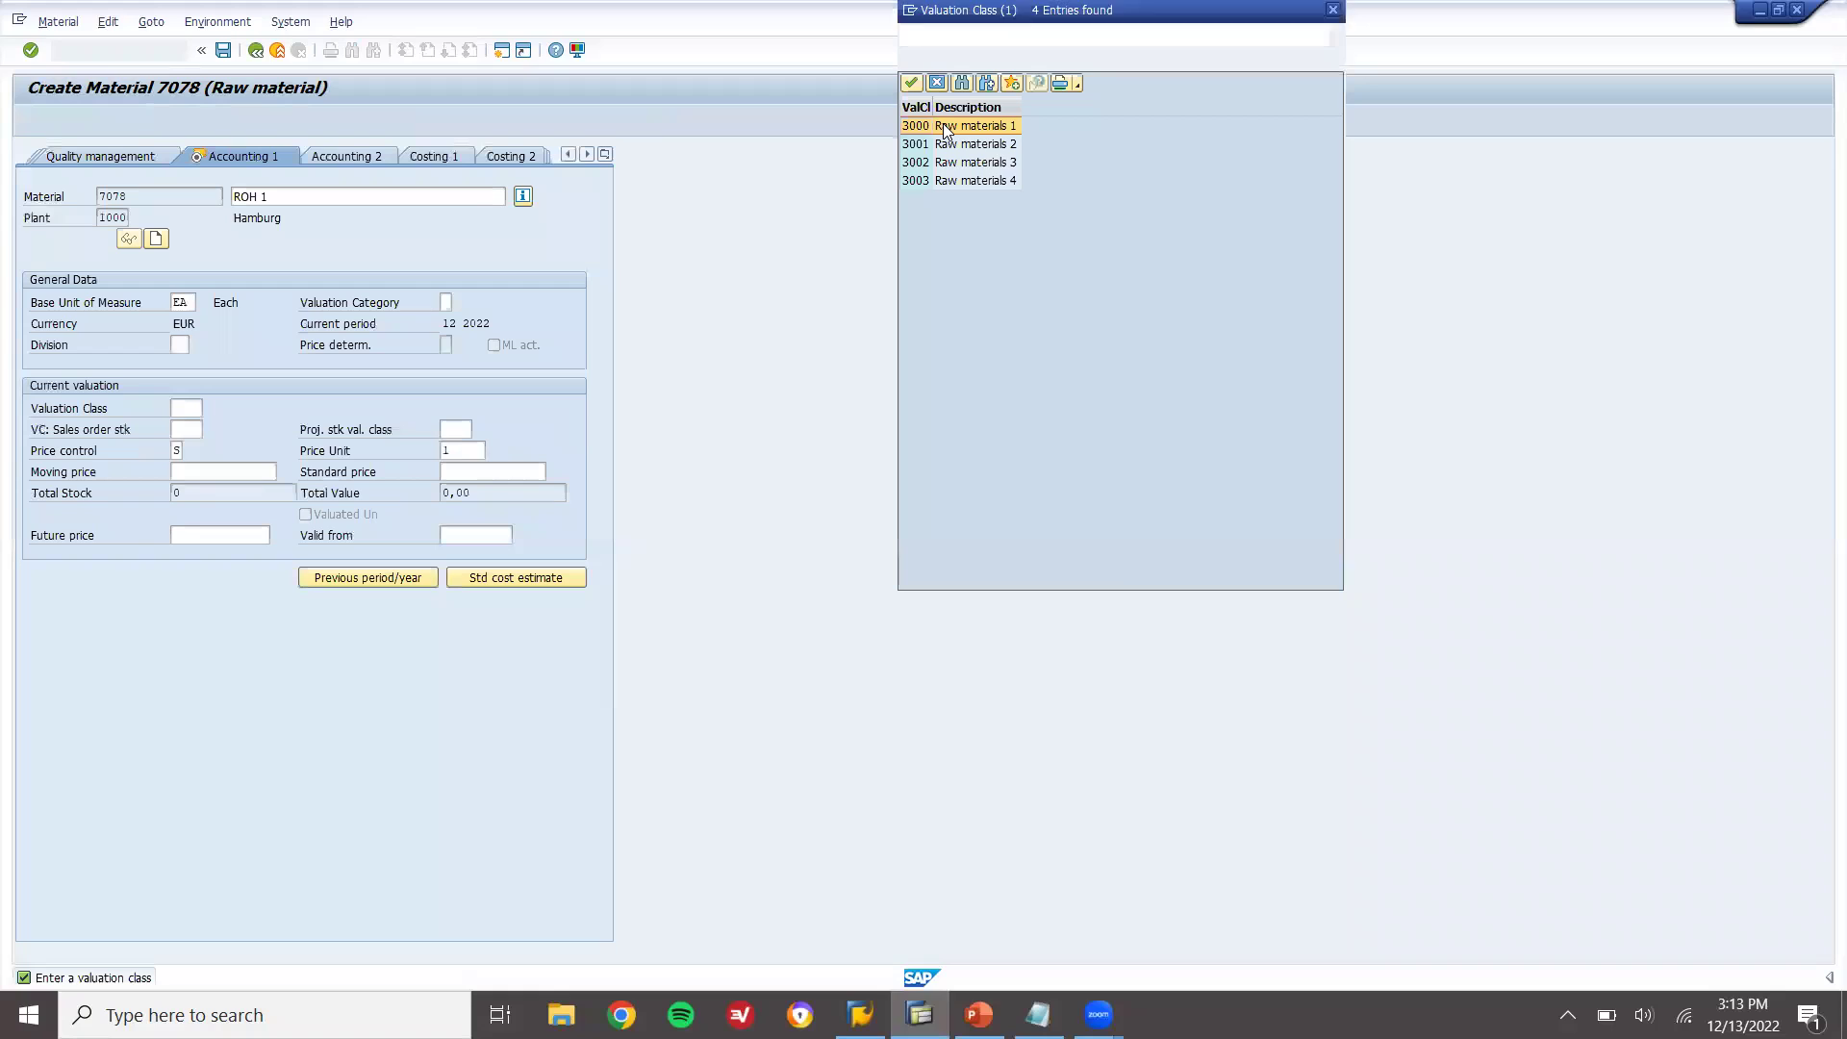
left_click(520, 473)
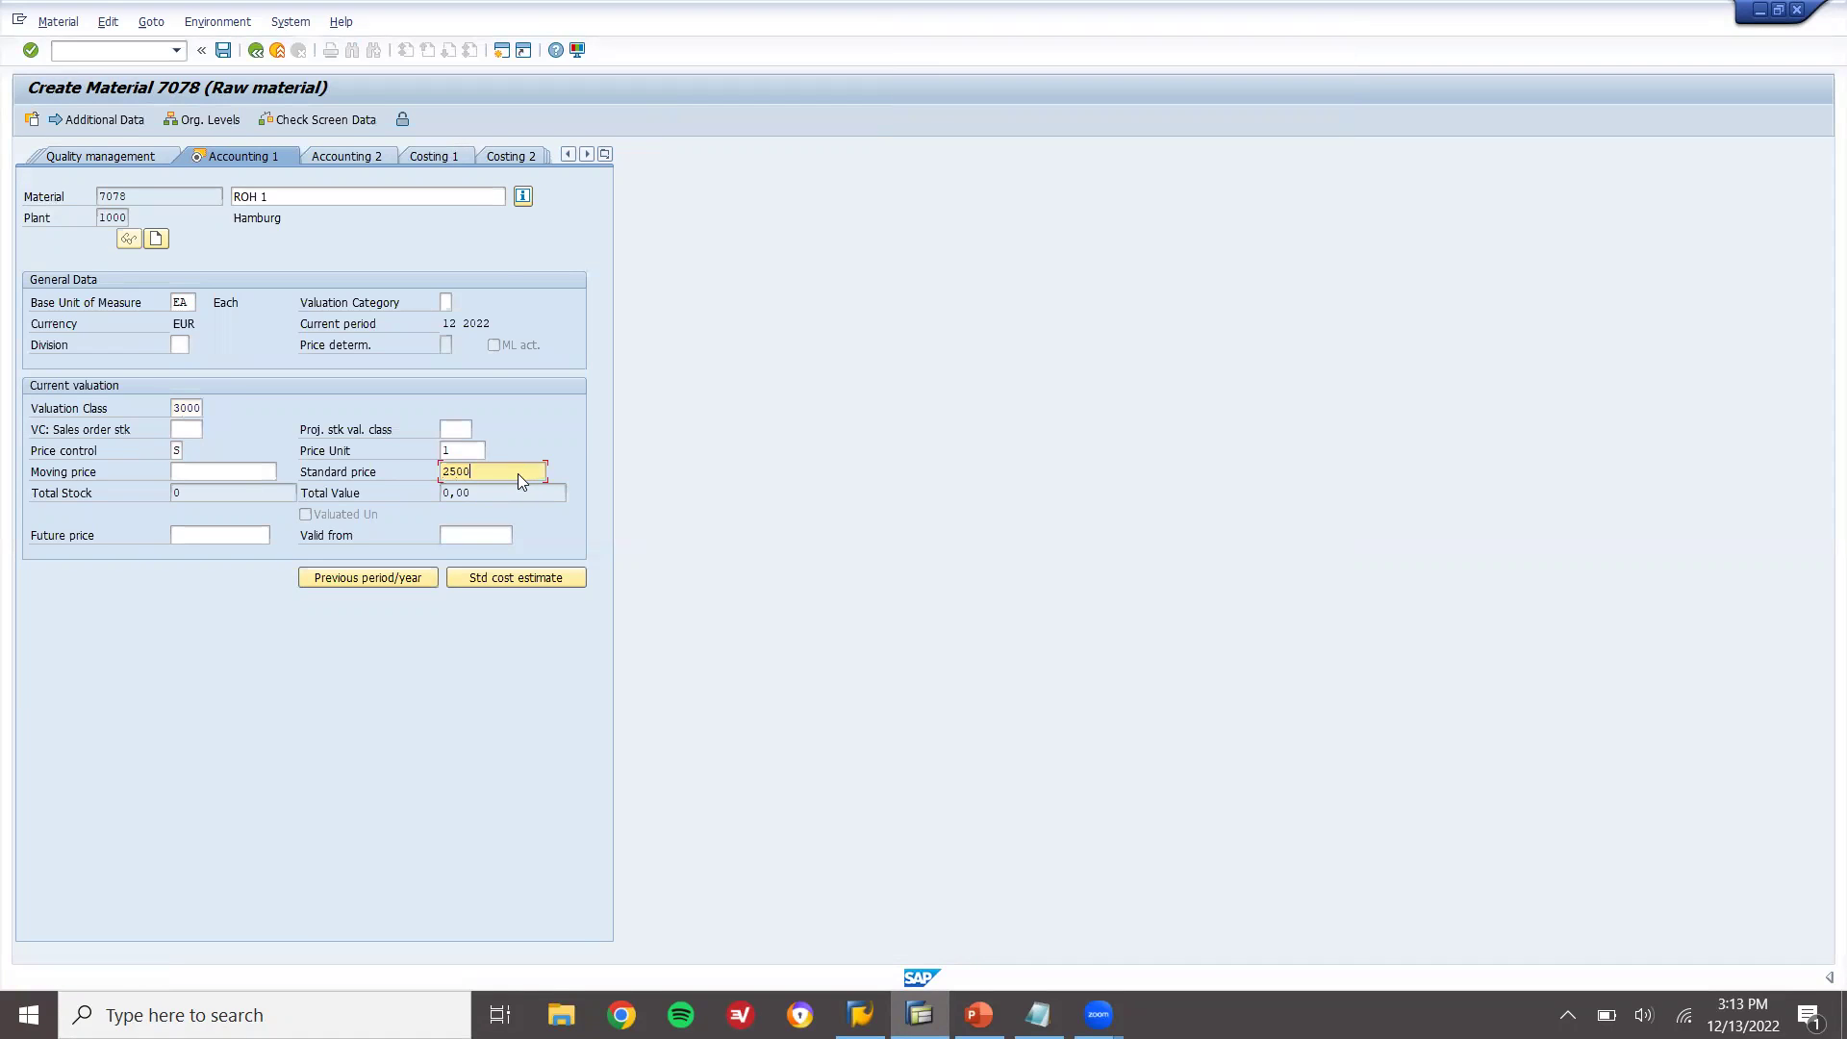
type("2500")
- Save the ROH 1 material, completing the required planned delivery time in the MRP 2 view
key("Return")
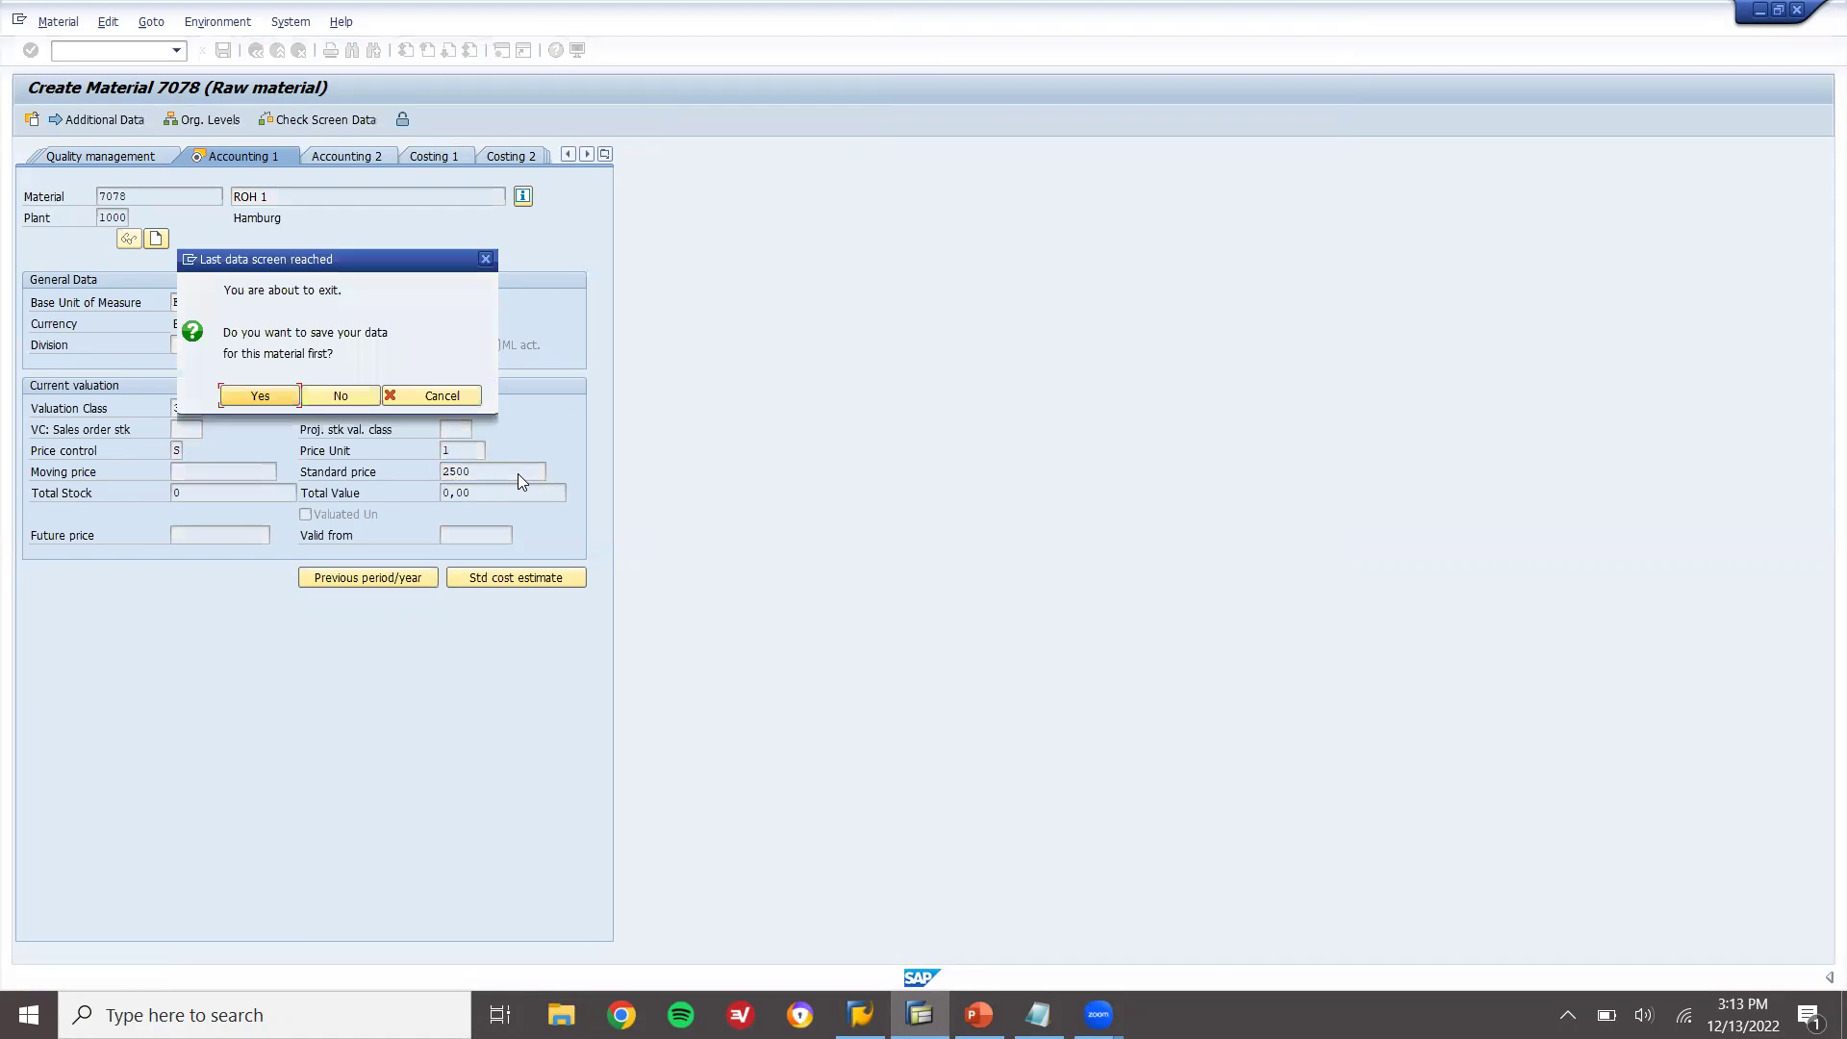
left_click(239, 402)
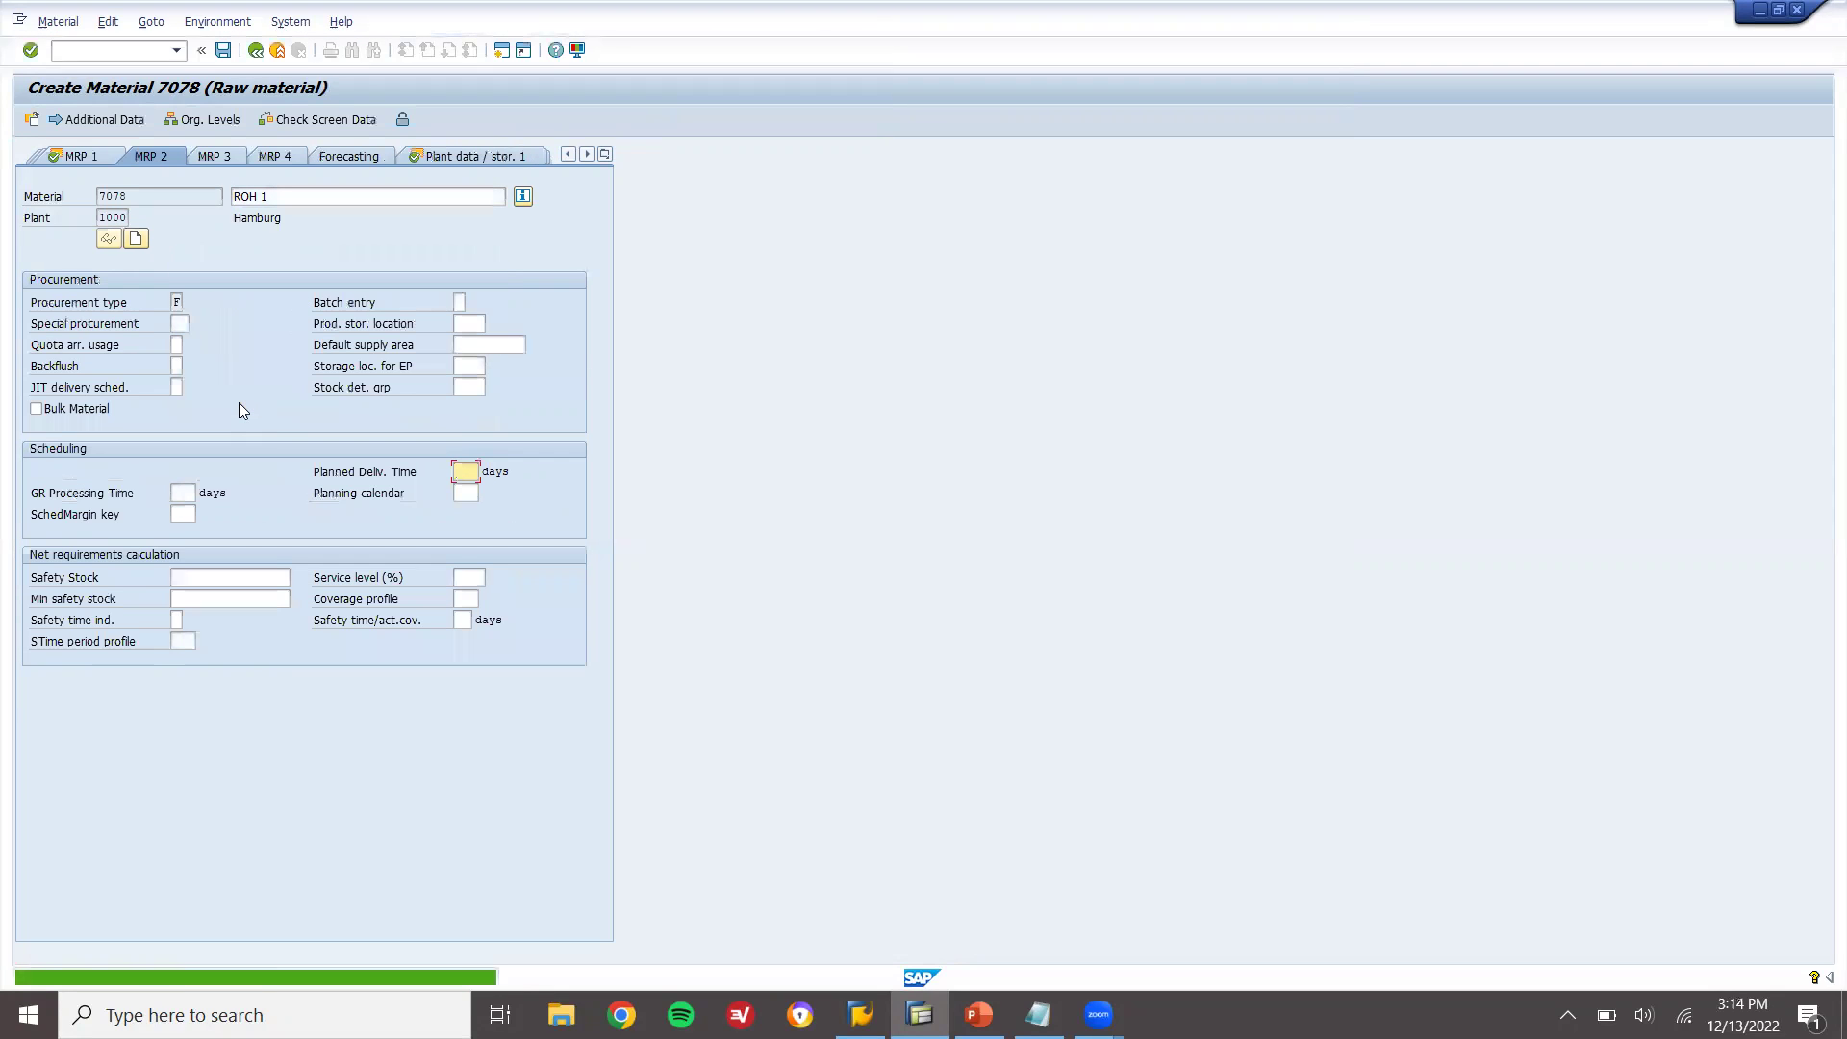
key("Return")
left_click(238, 402)
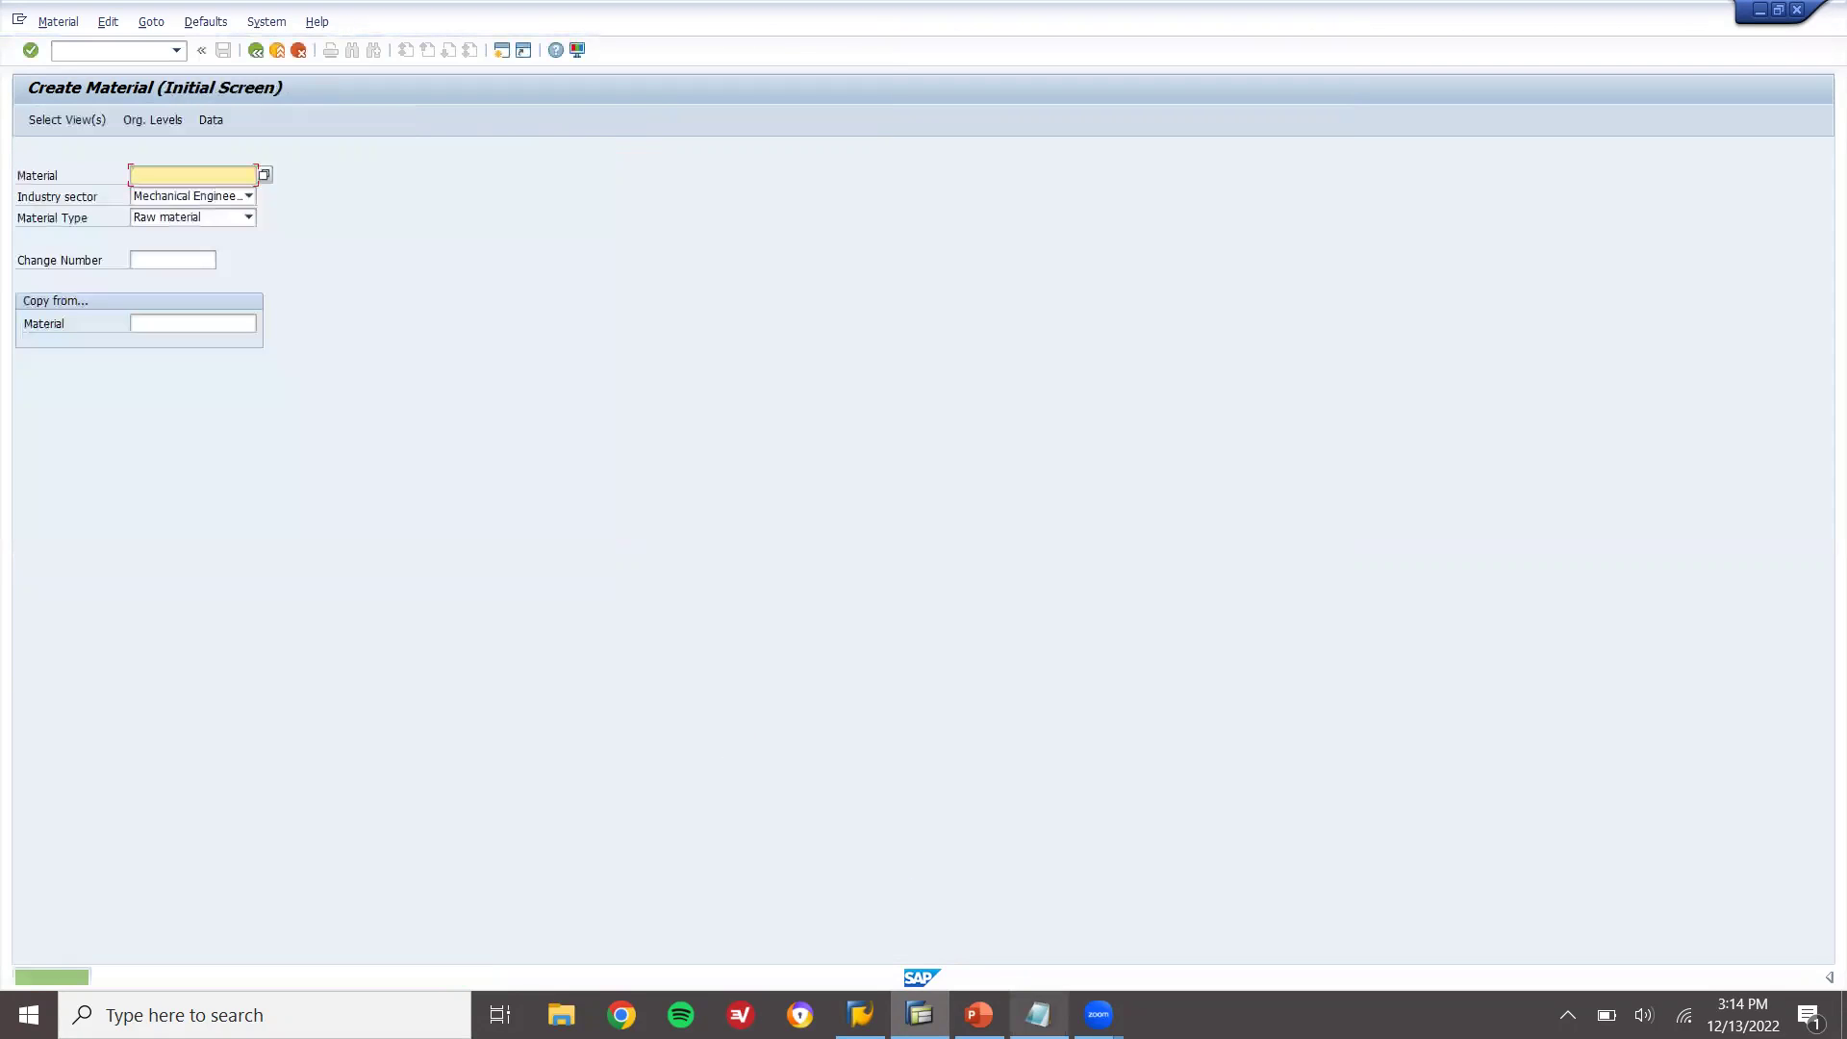
- Switch to Notepad, record the created material as "7078 ROH", and return to SAP
left_click(1037, 1015)
type("7078 ROH")
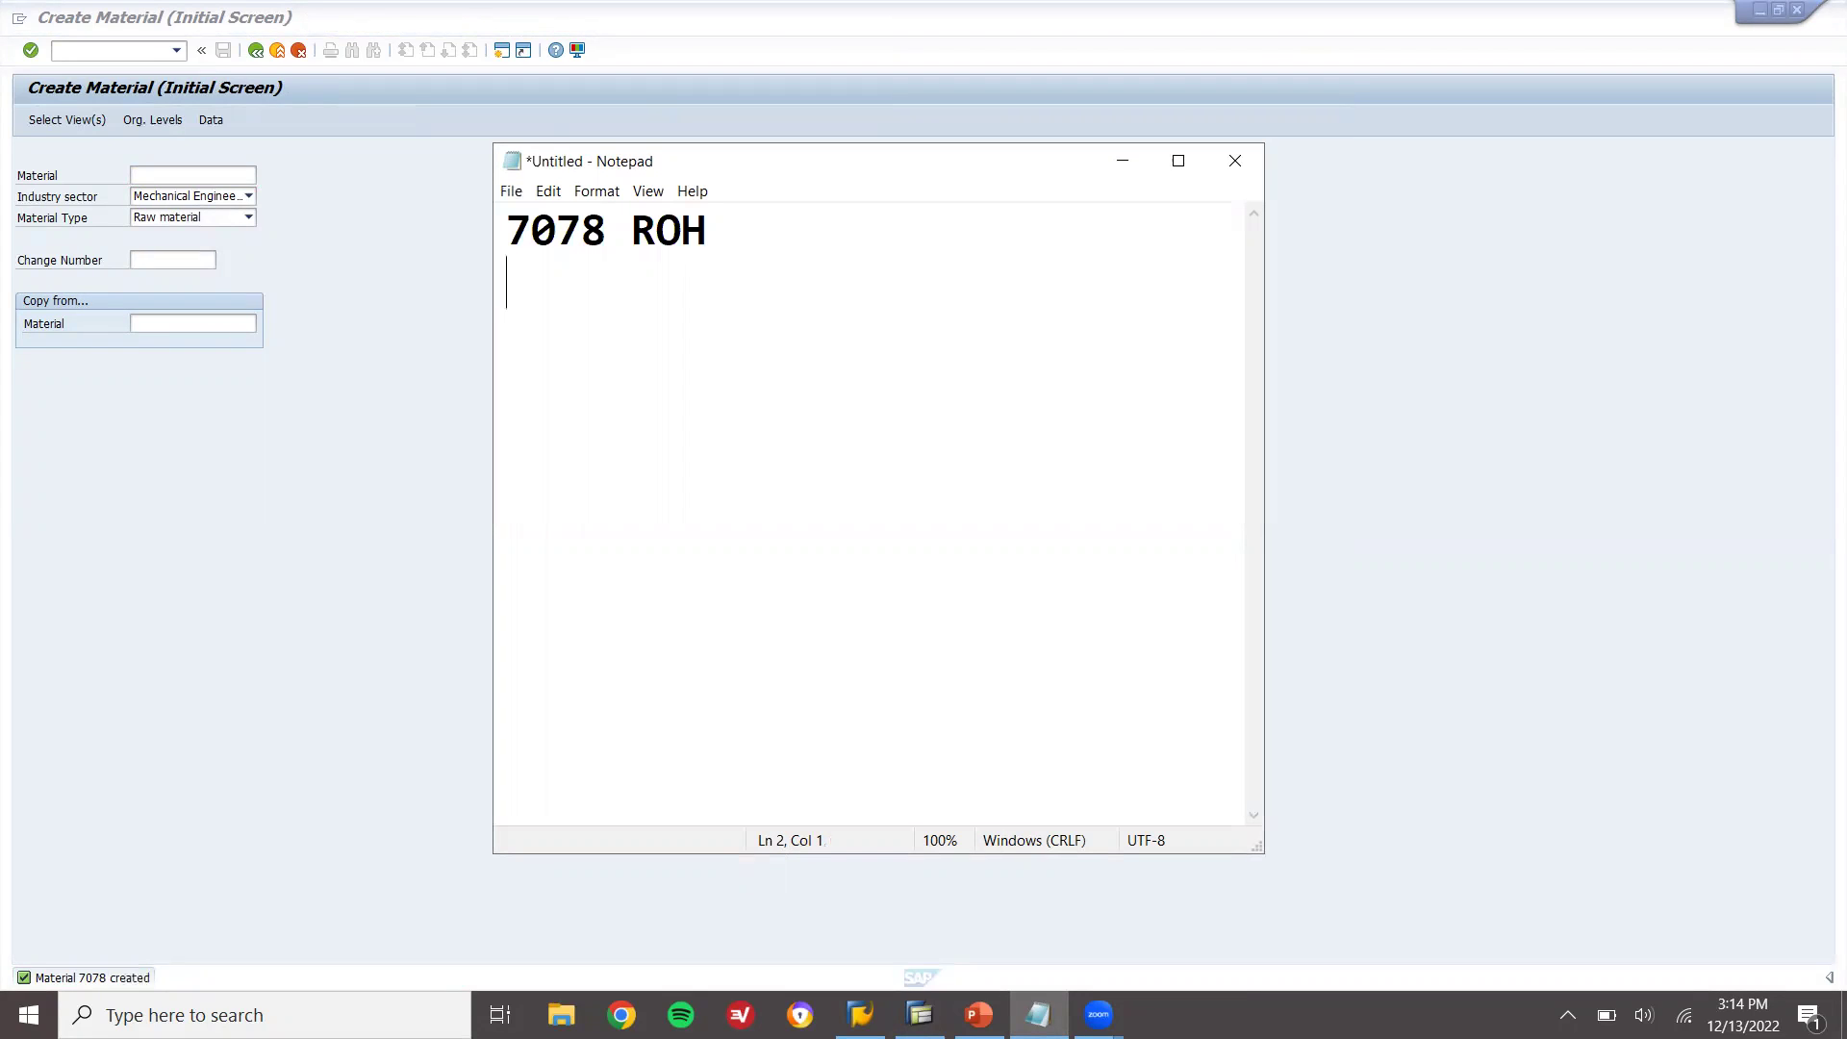
left_click(366, 250)
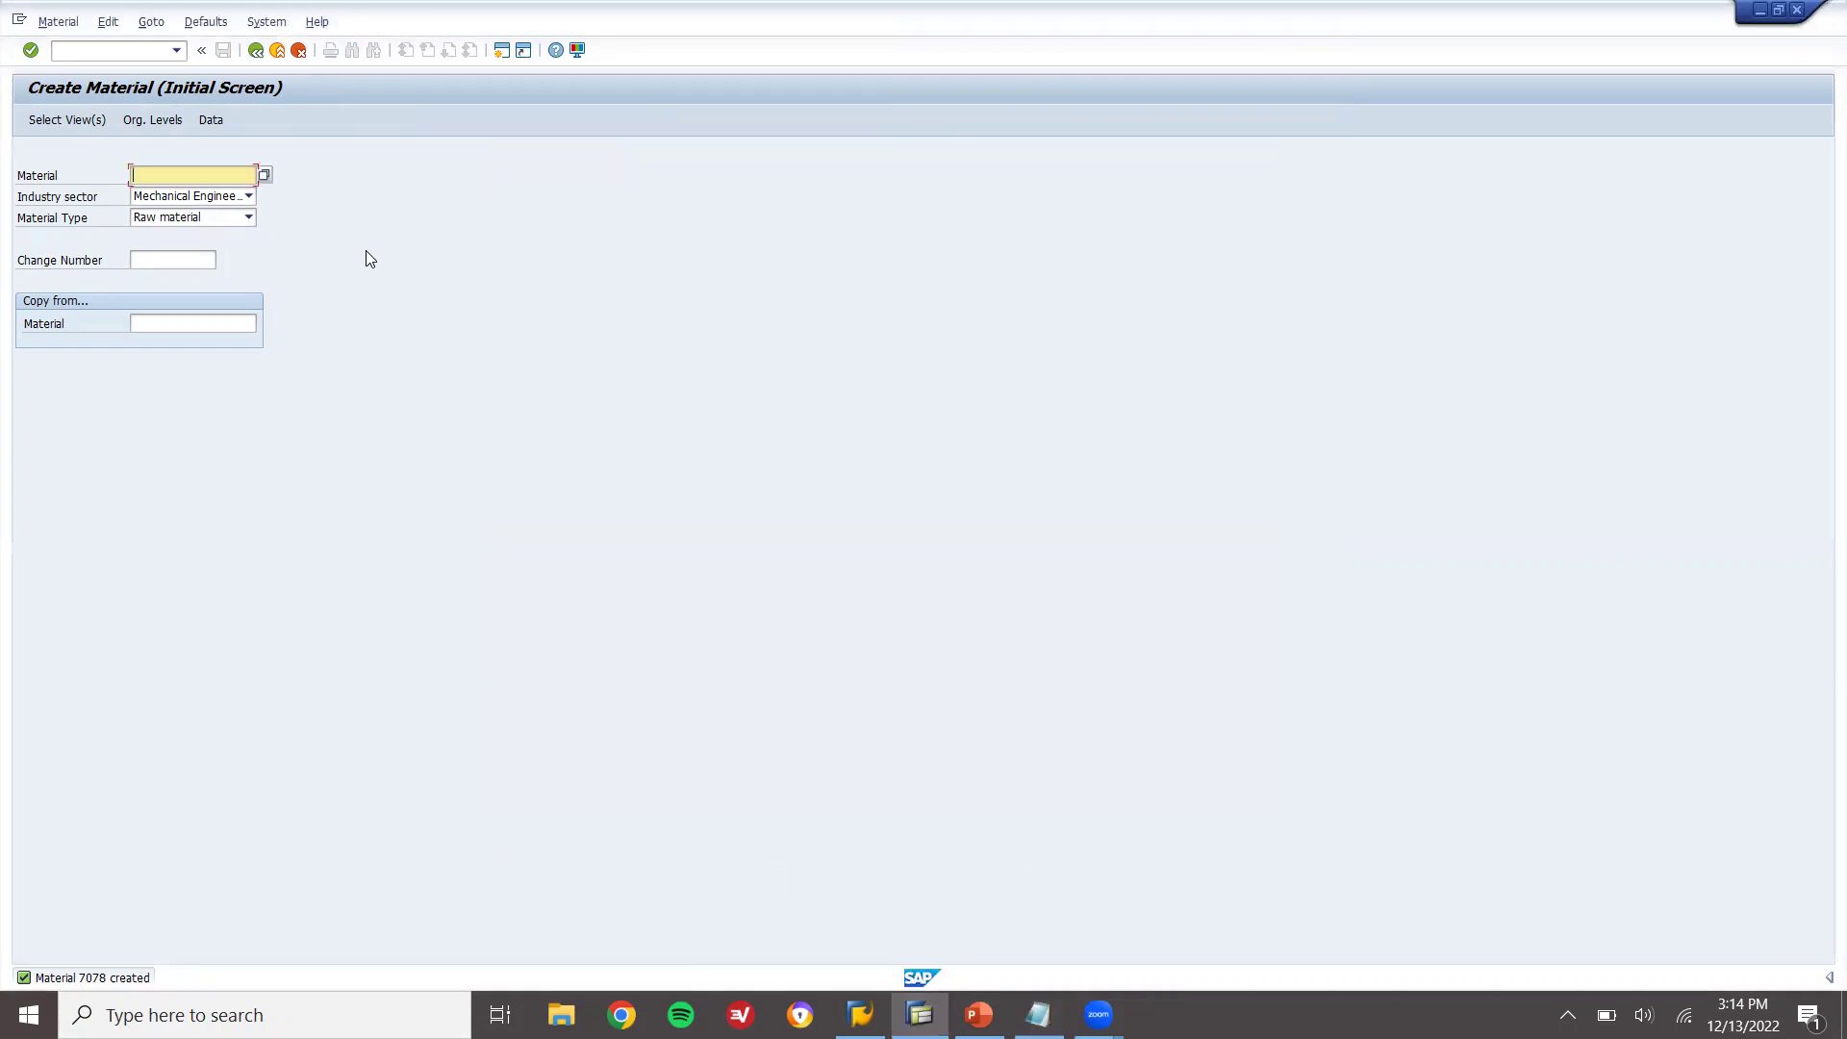
- Start a second raw material with the same views, for plant 1000 and storage location 0001
key("Return")
key("Return")
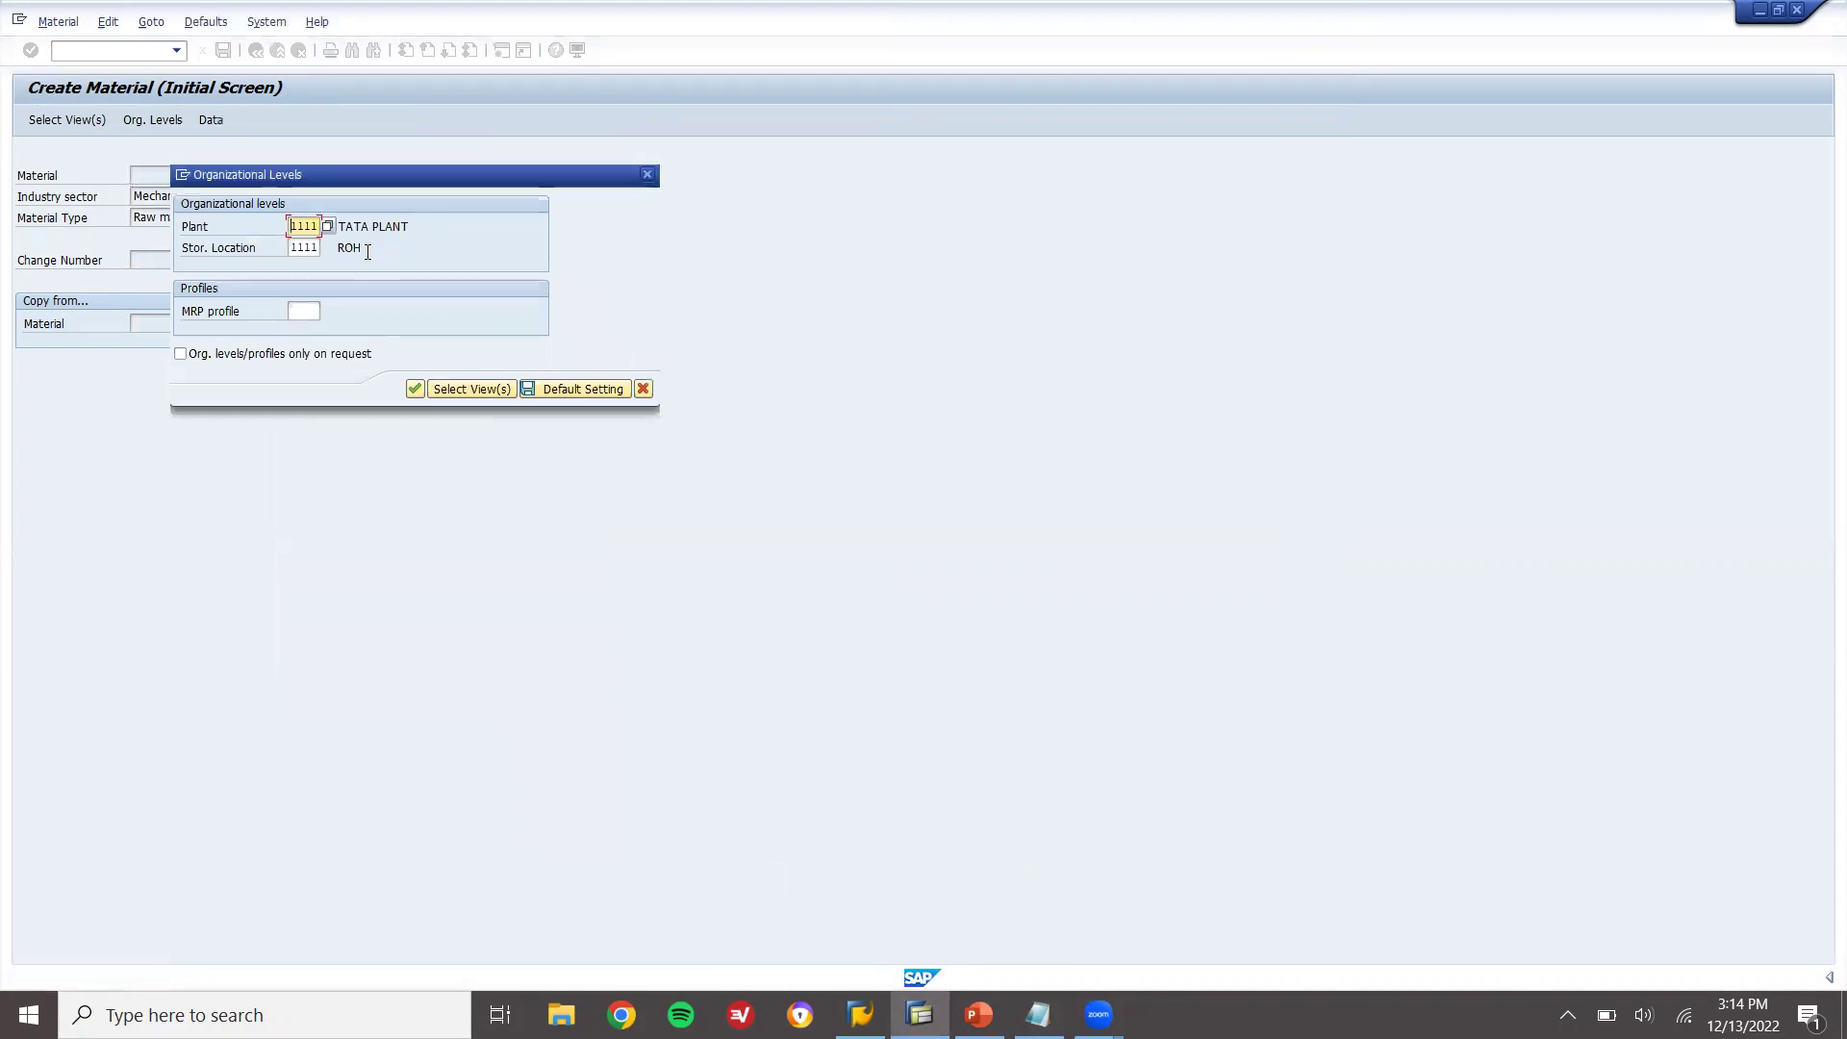
key("Tab")
type("000")
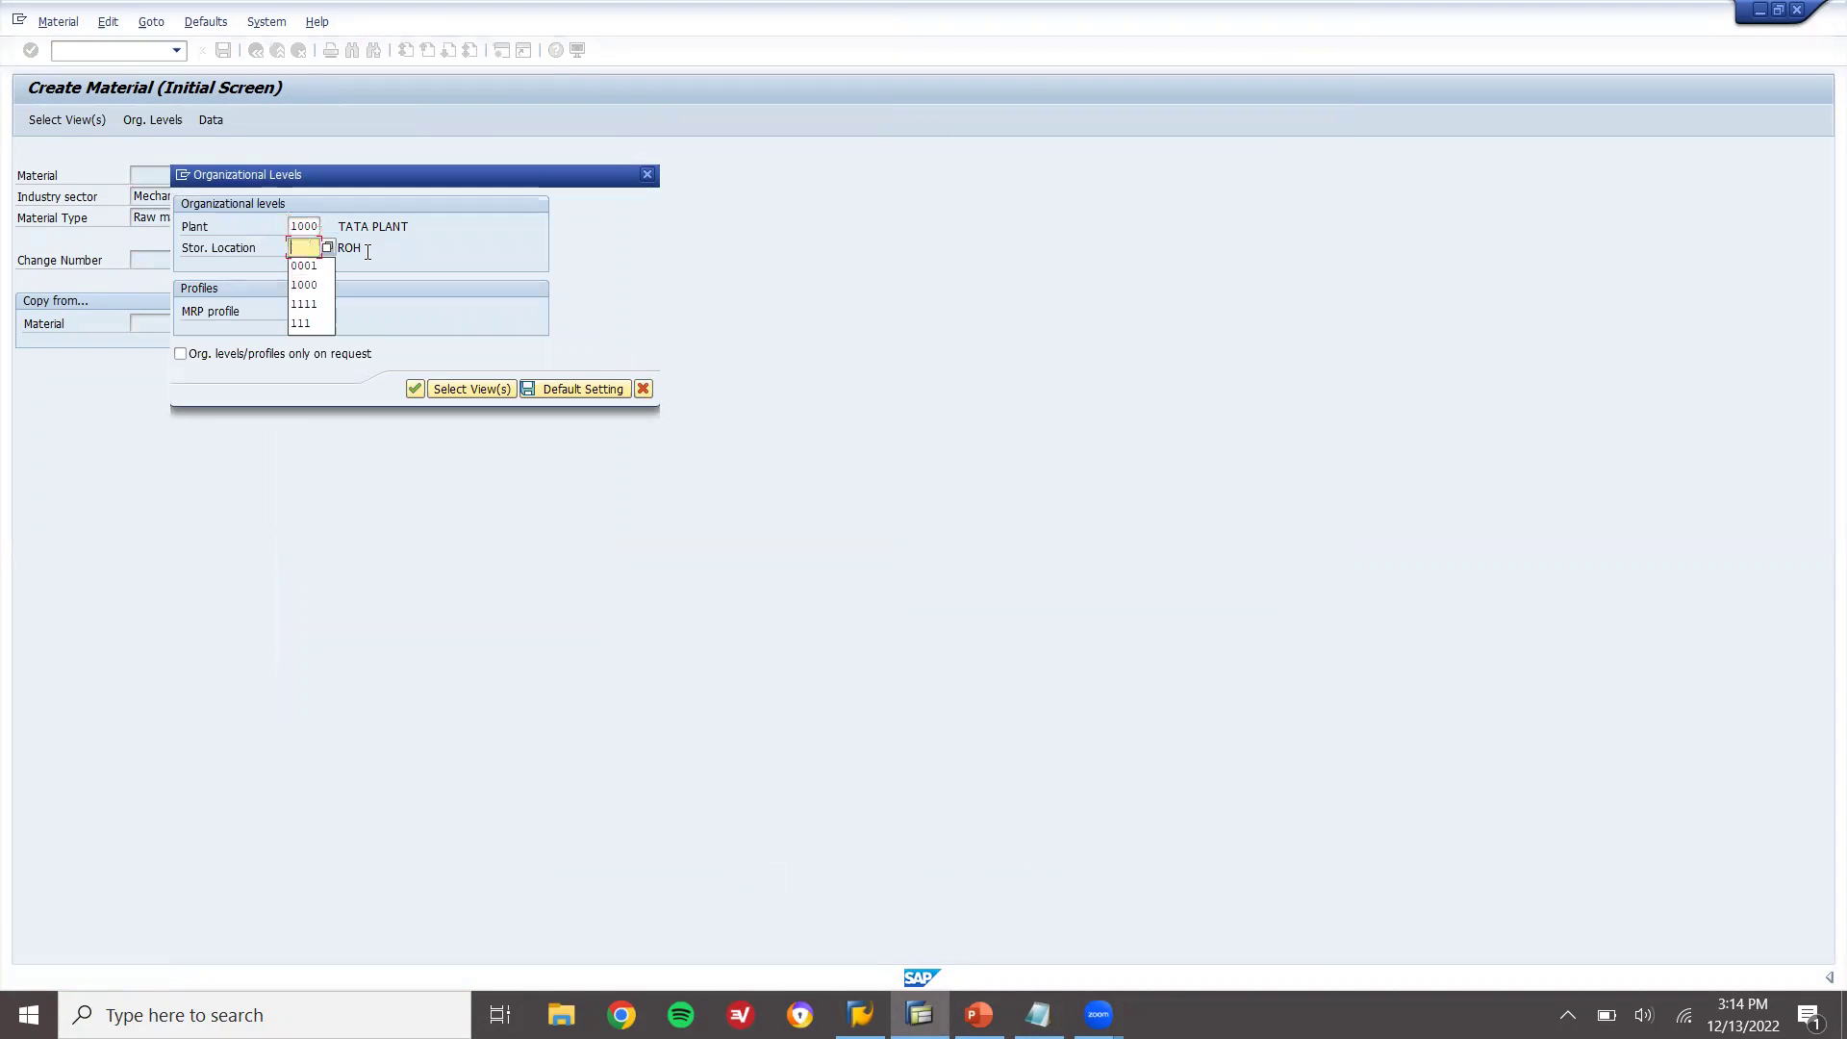
type("1")
key("Return")
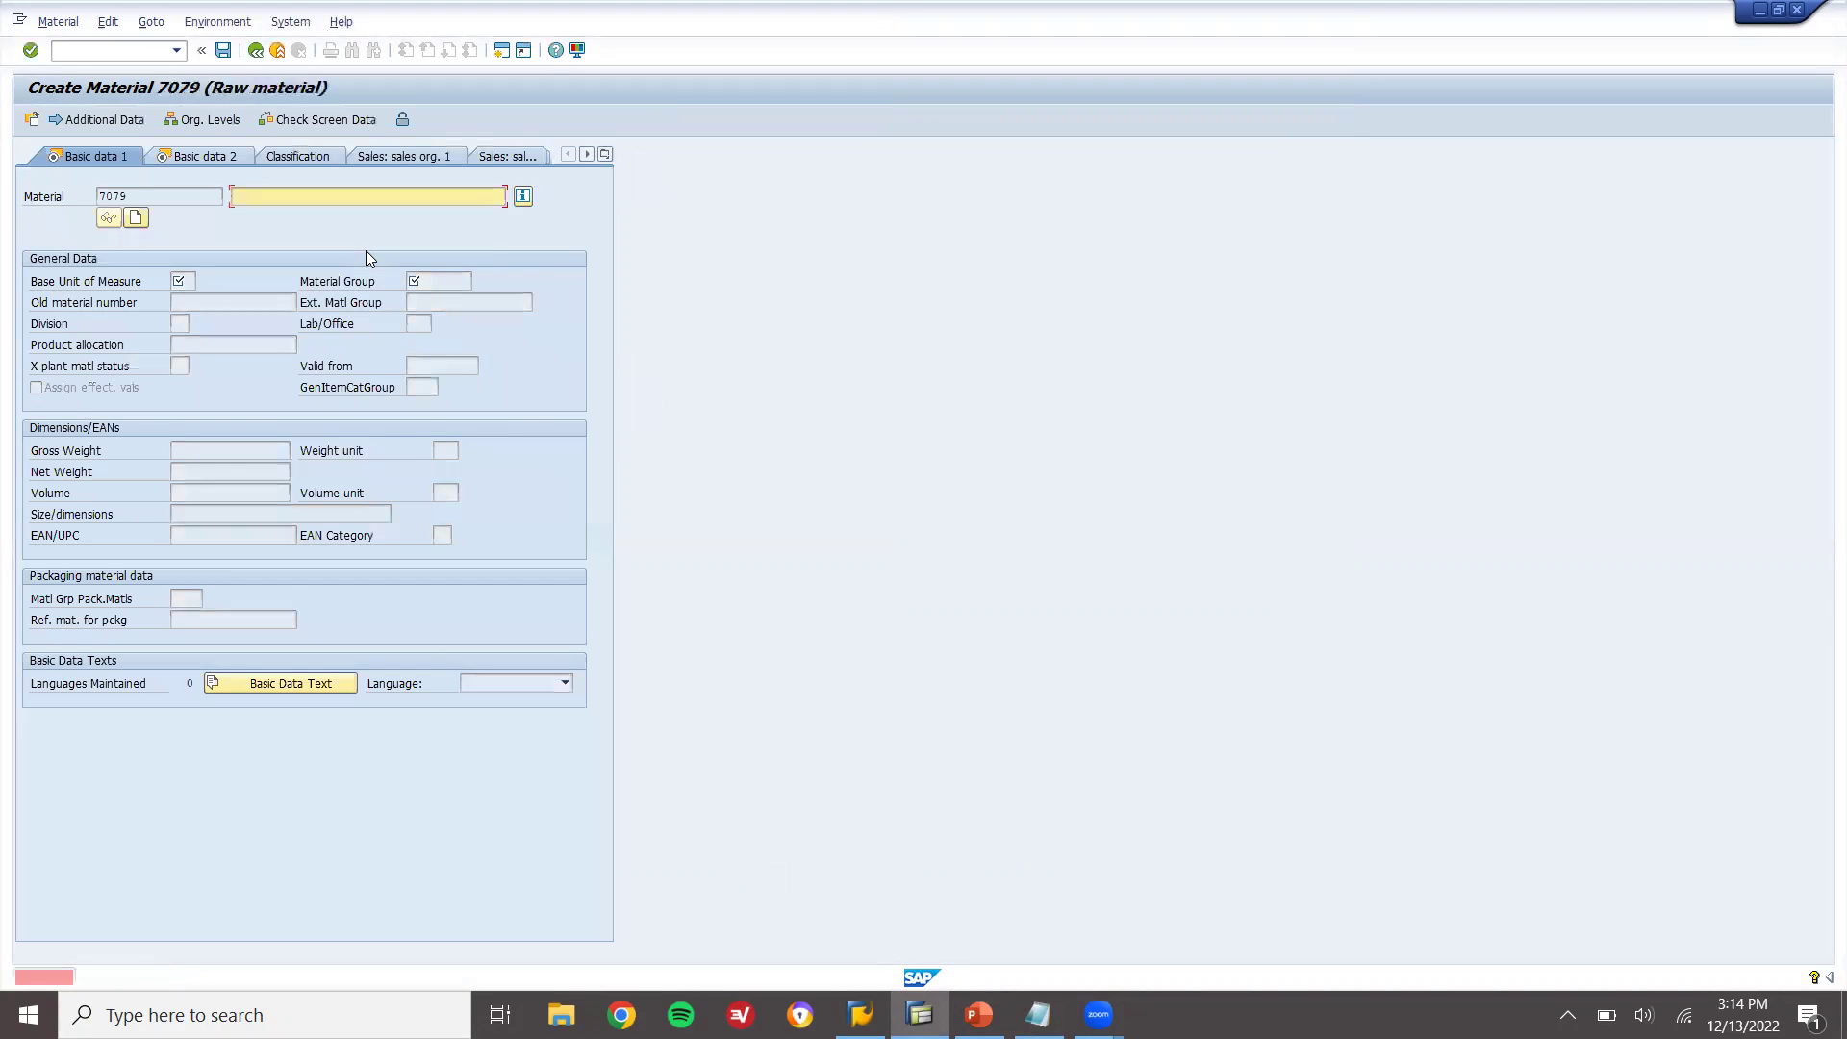
- Describe the second material as ROH 2, with base unit of measure EA and material group 00103
type("ROH 2")
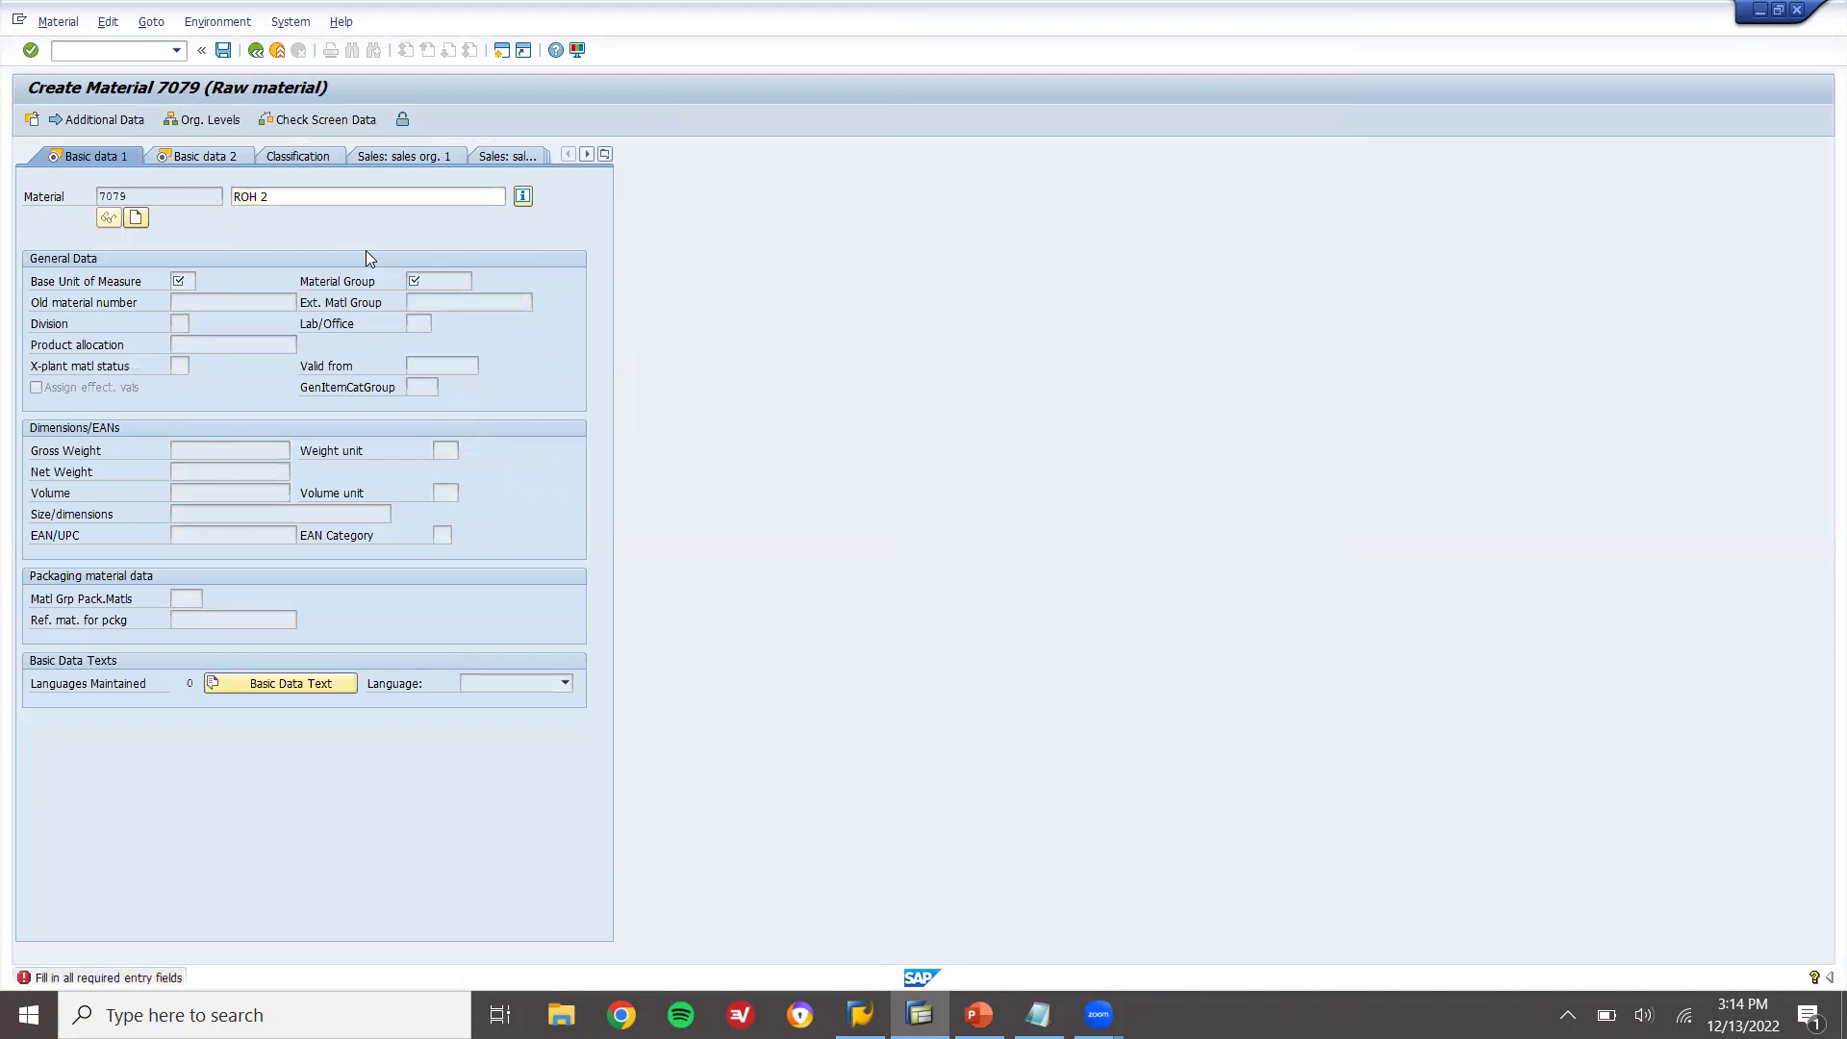
key("Tab")
type("ea")
key("Tab")
type("L001")
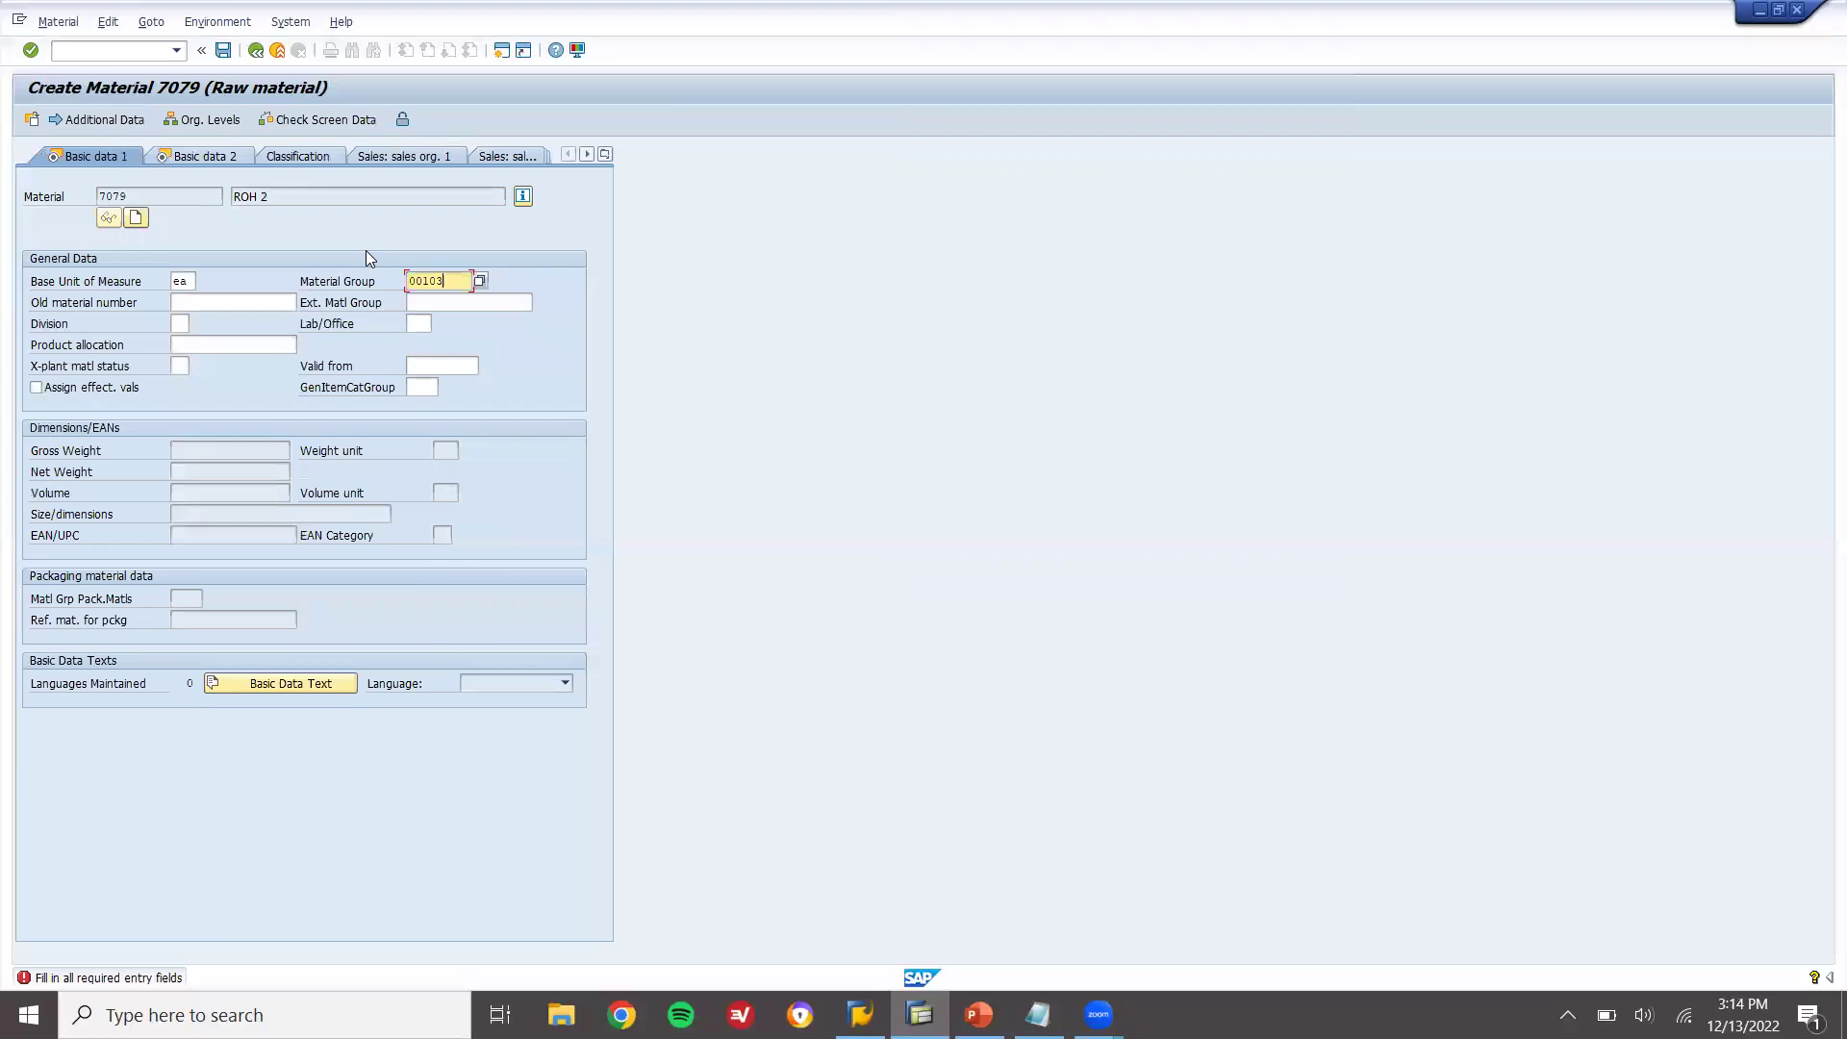
key("Return")
key("Return")
- Set the purchasing group to 000 and the MRP type to ND for ROH 2
key("Return")
type("000")
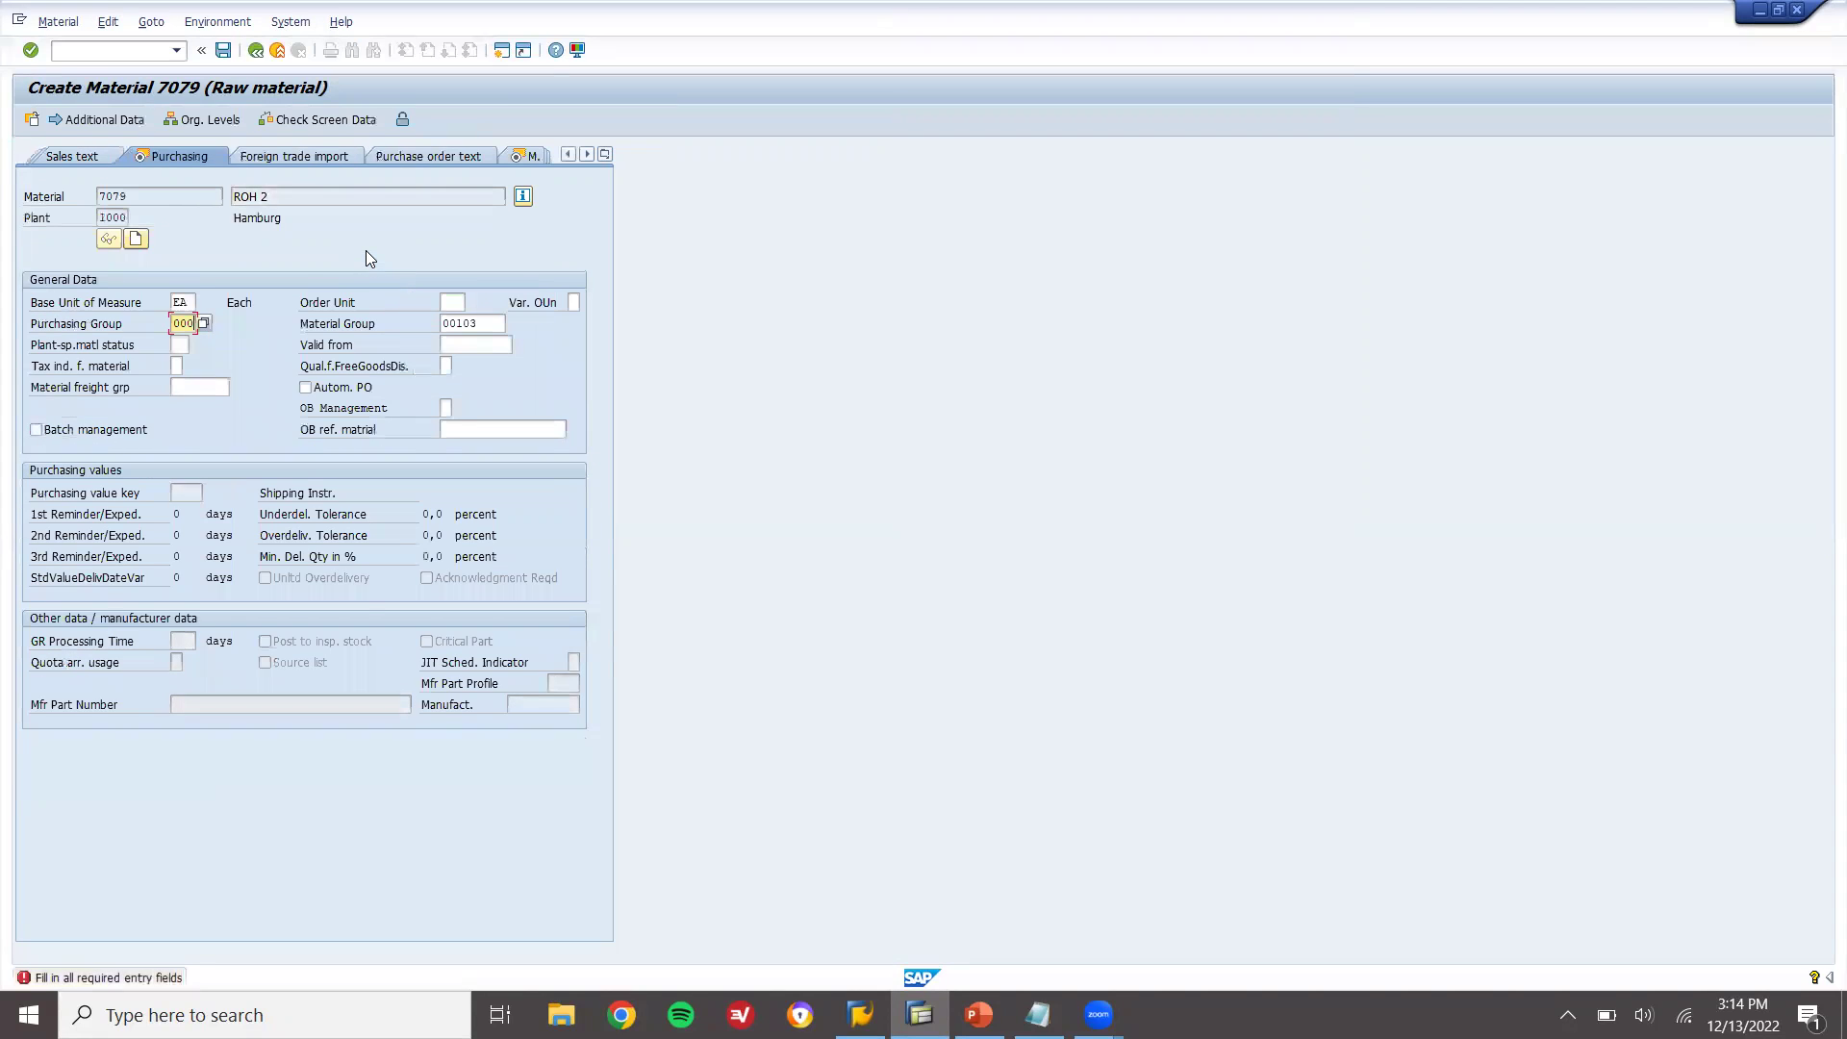
key("Return")
type("ND")
key("Return")
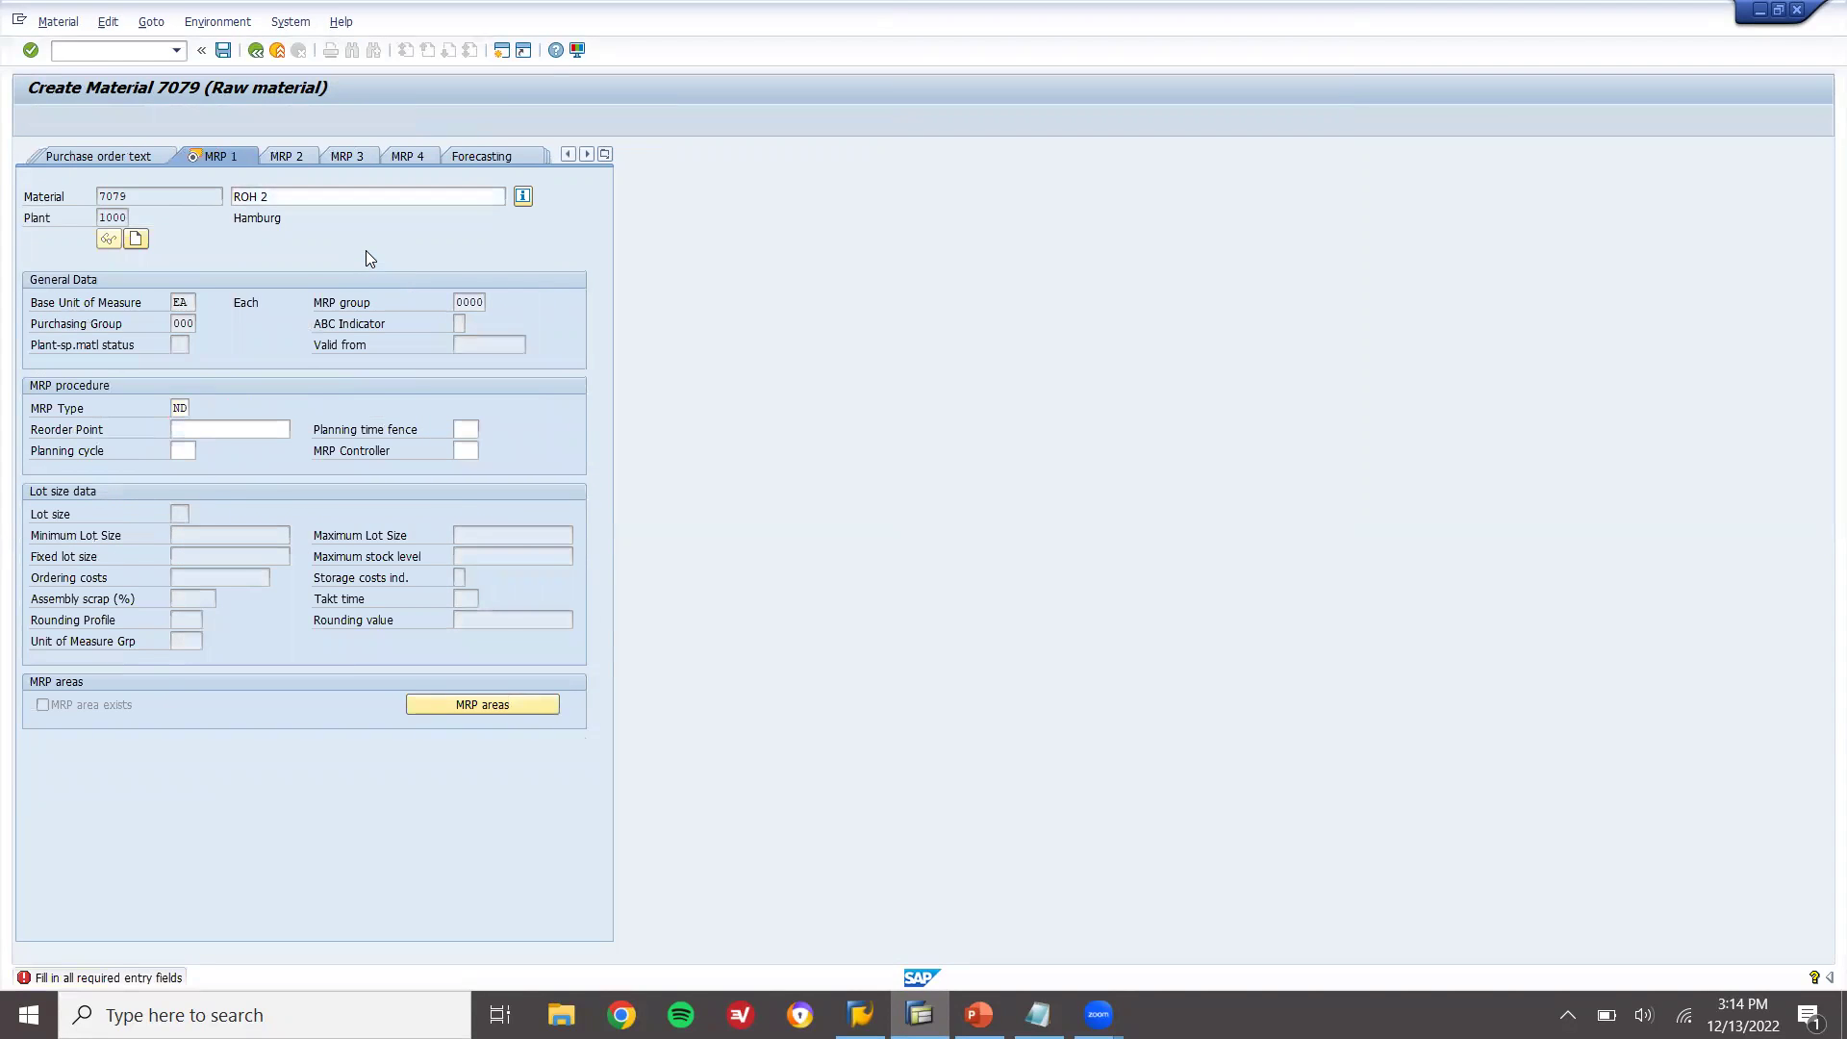
- Set the valuation class of ROH 2 to 3000 and its standard price to 2500
left_click(179, 409)
type("3000")
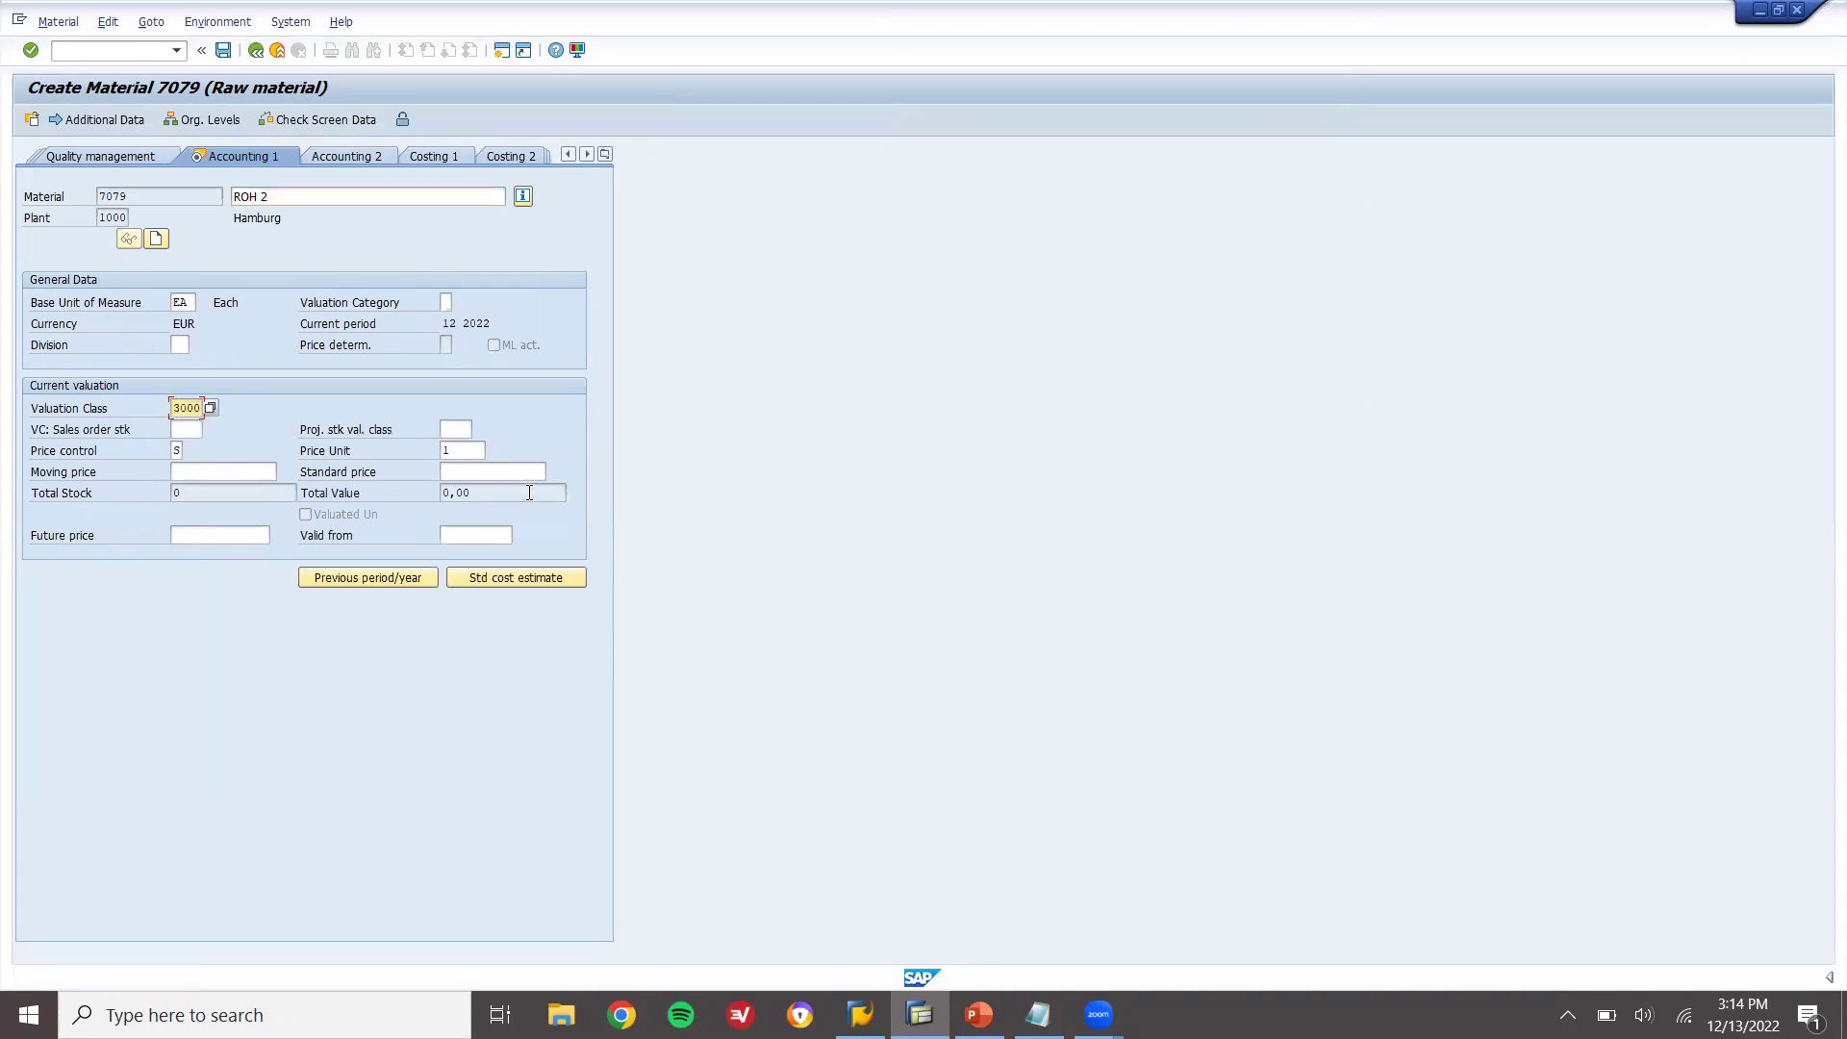
left_click(527, 470)
type("2500")
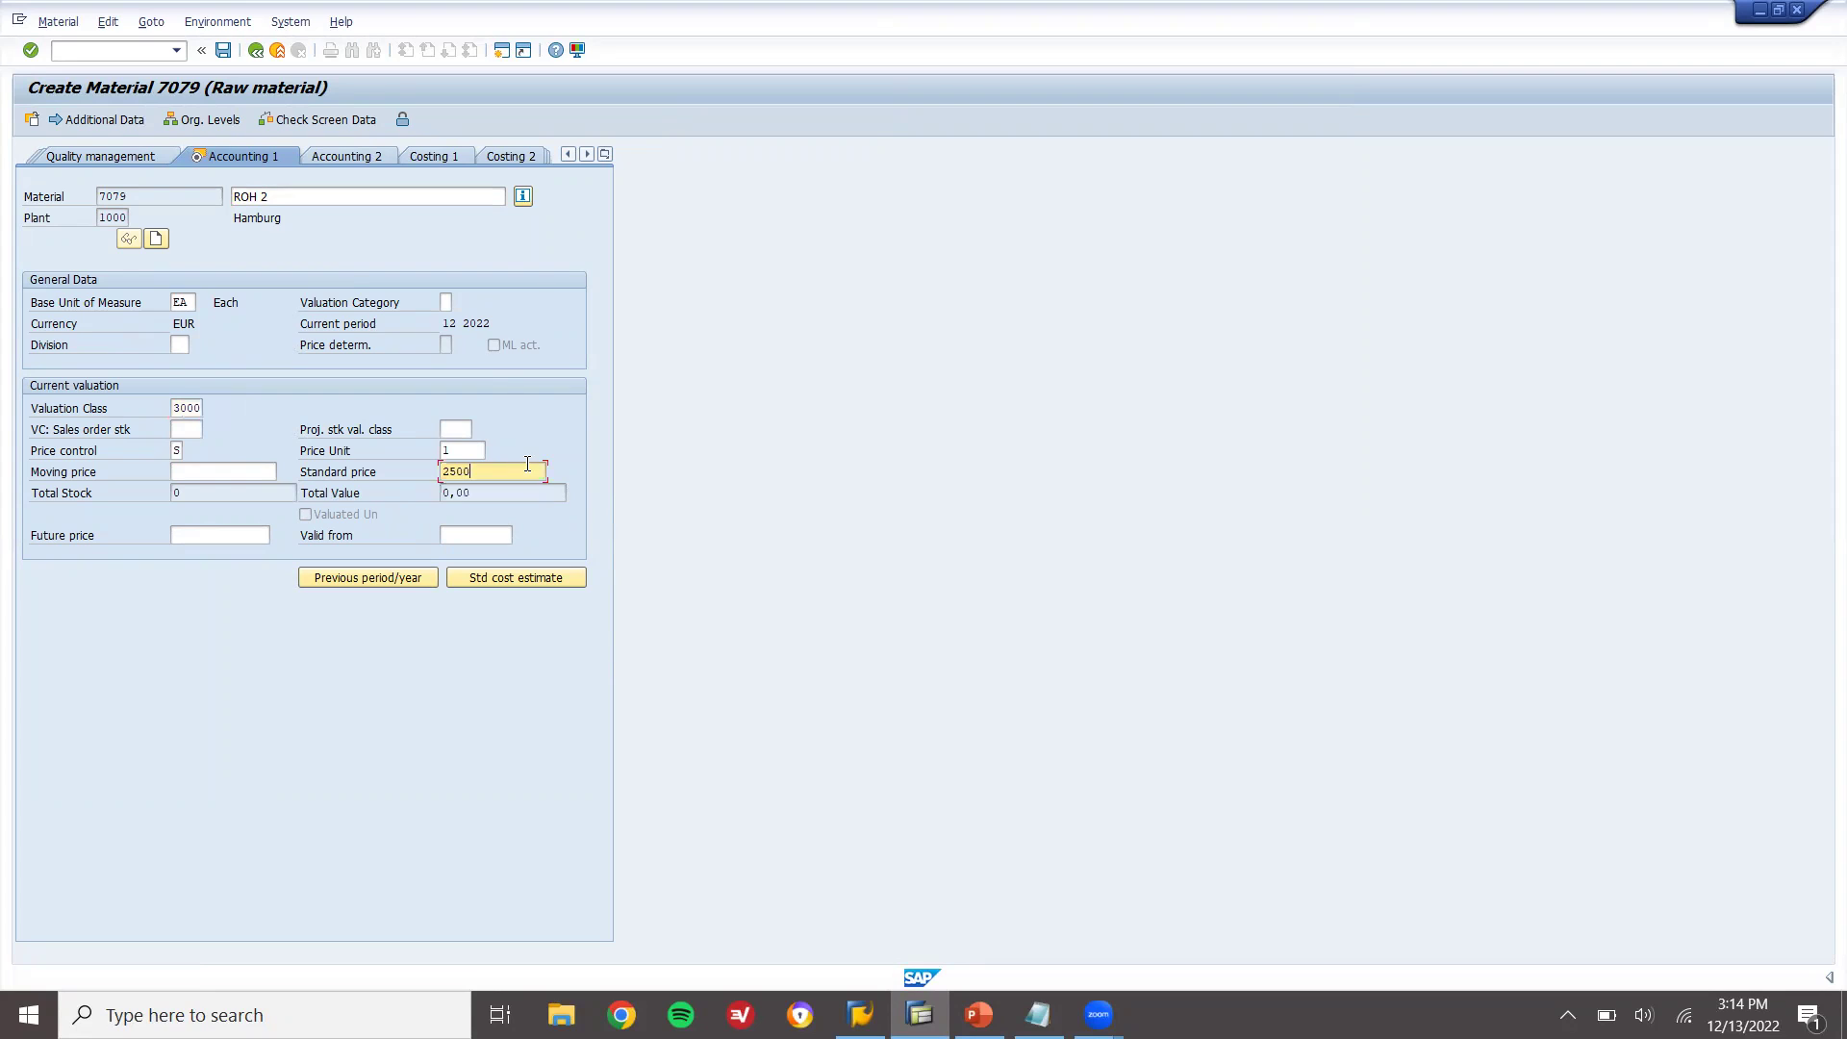
- Save the ROH 2 material, completing the required planned delivery time in the MRP 2 view
key("Return")
key("Return")
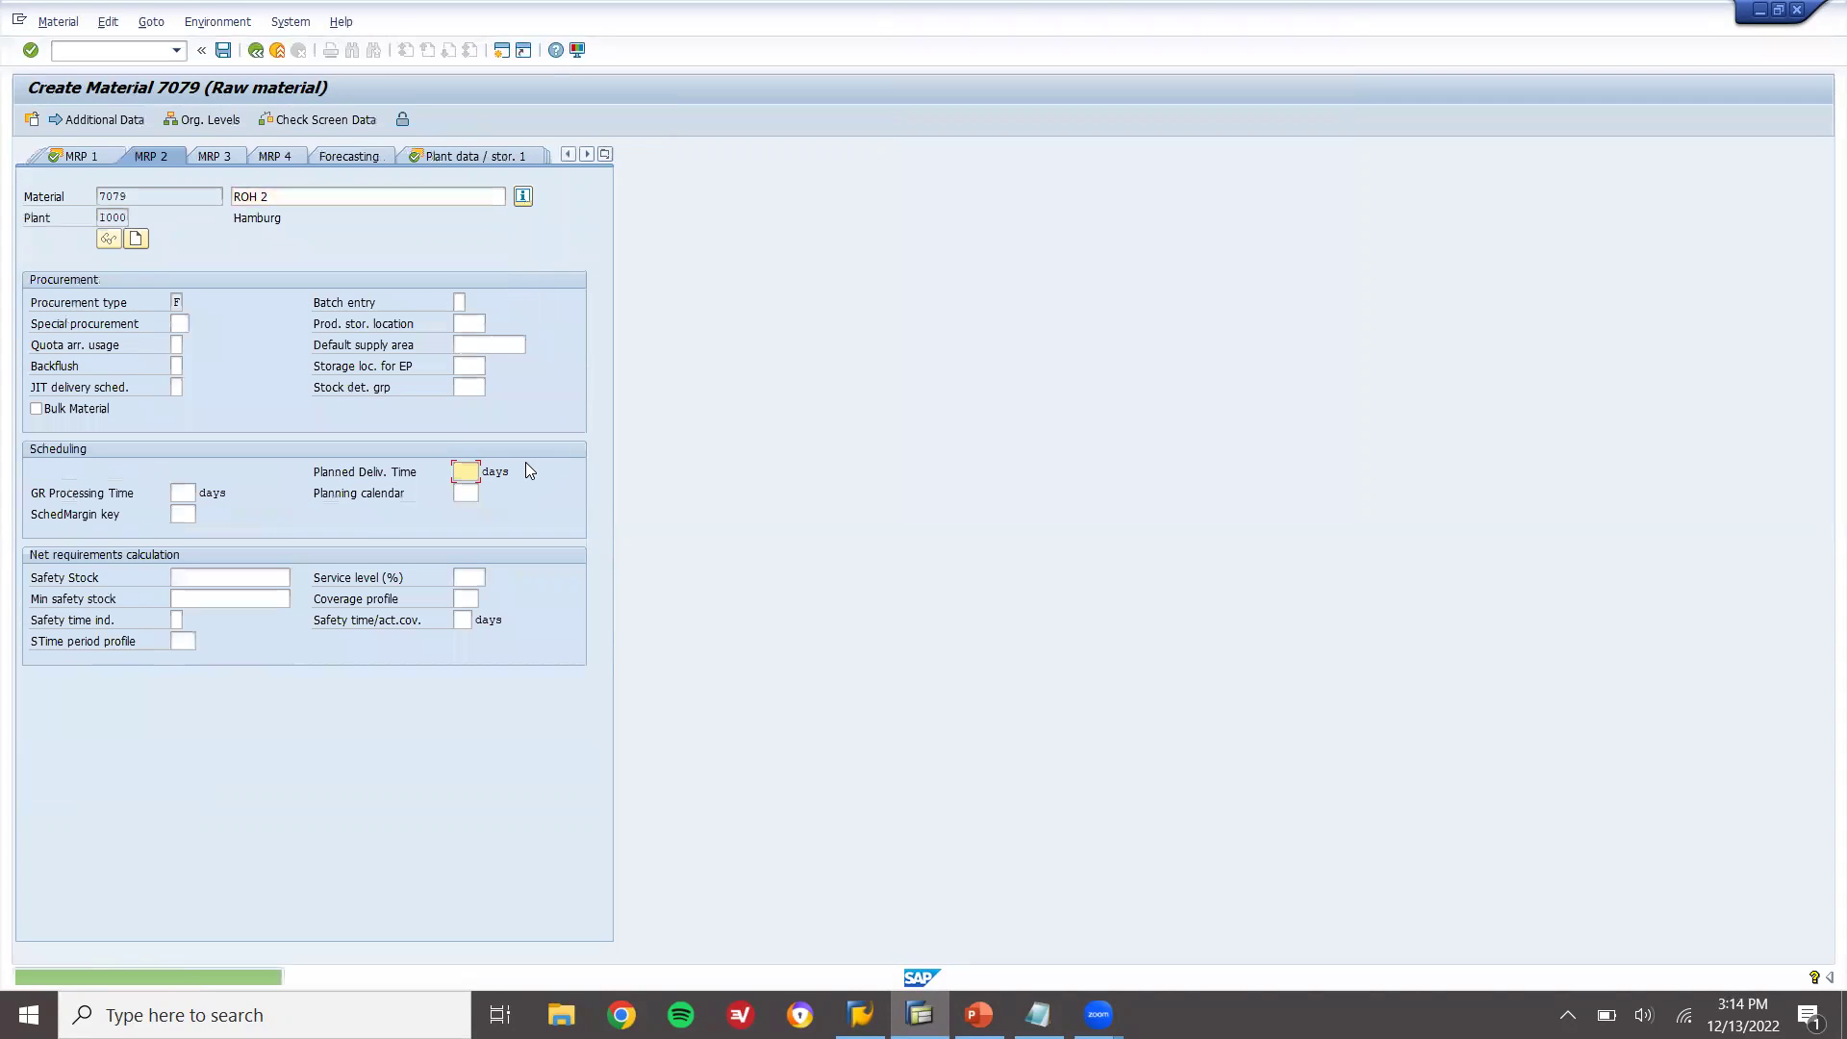
key("Return")
key("Return")
key("Return")
key("Return")
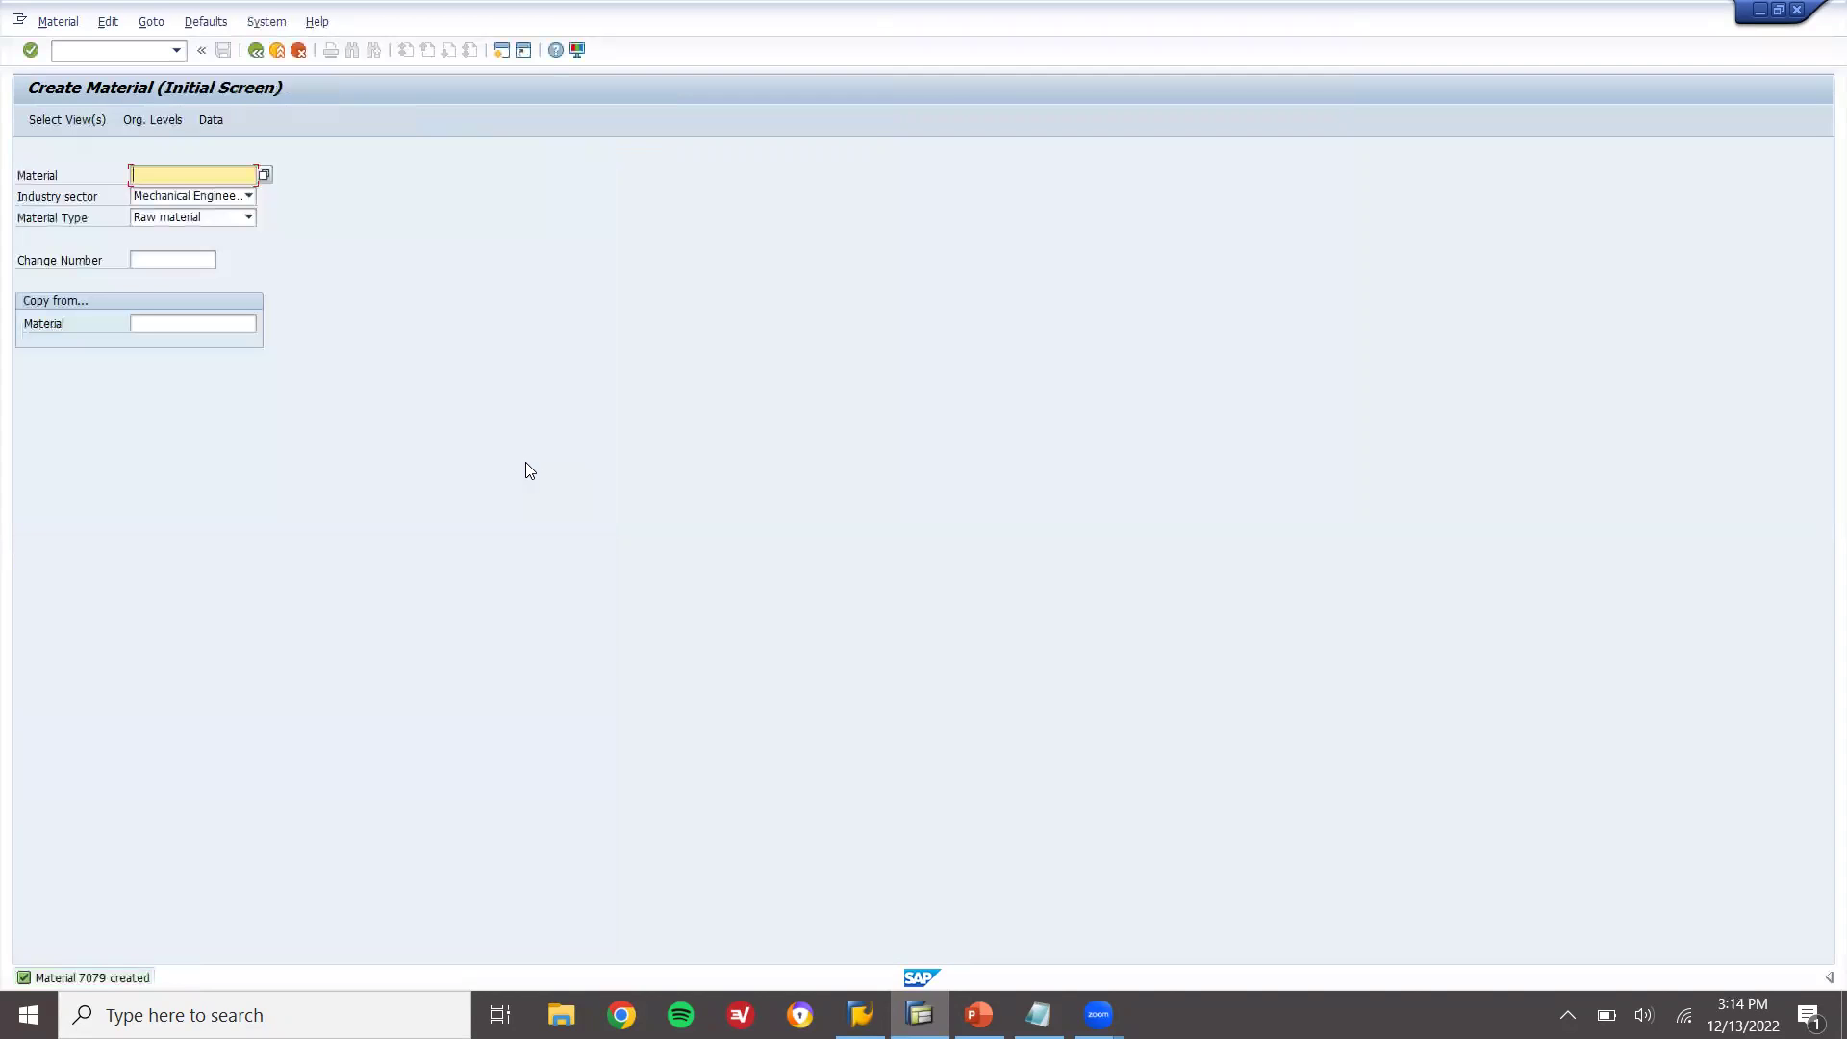
- In Notepad, add the line "7079 ROH 2", append 1 to the 7078 ROH line, and return to SAP
key("alt+Tab")
type("7079")
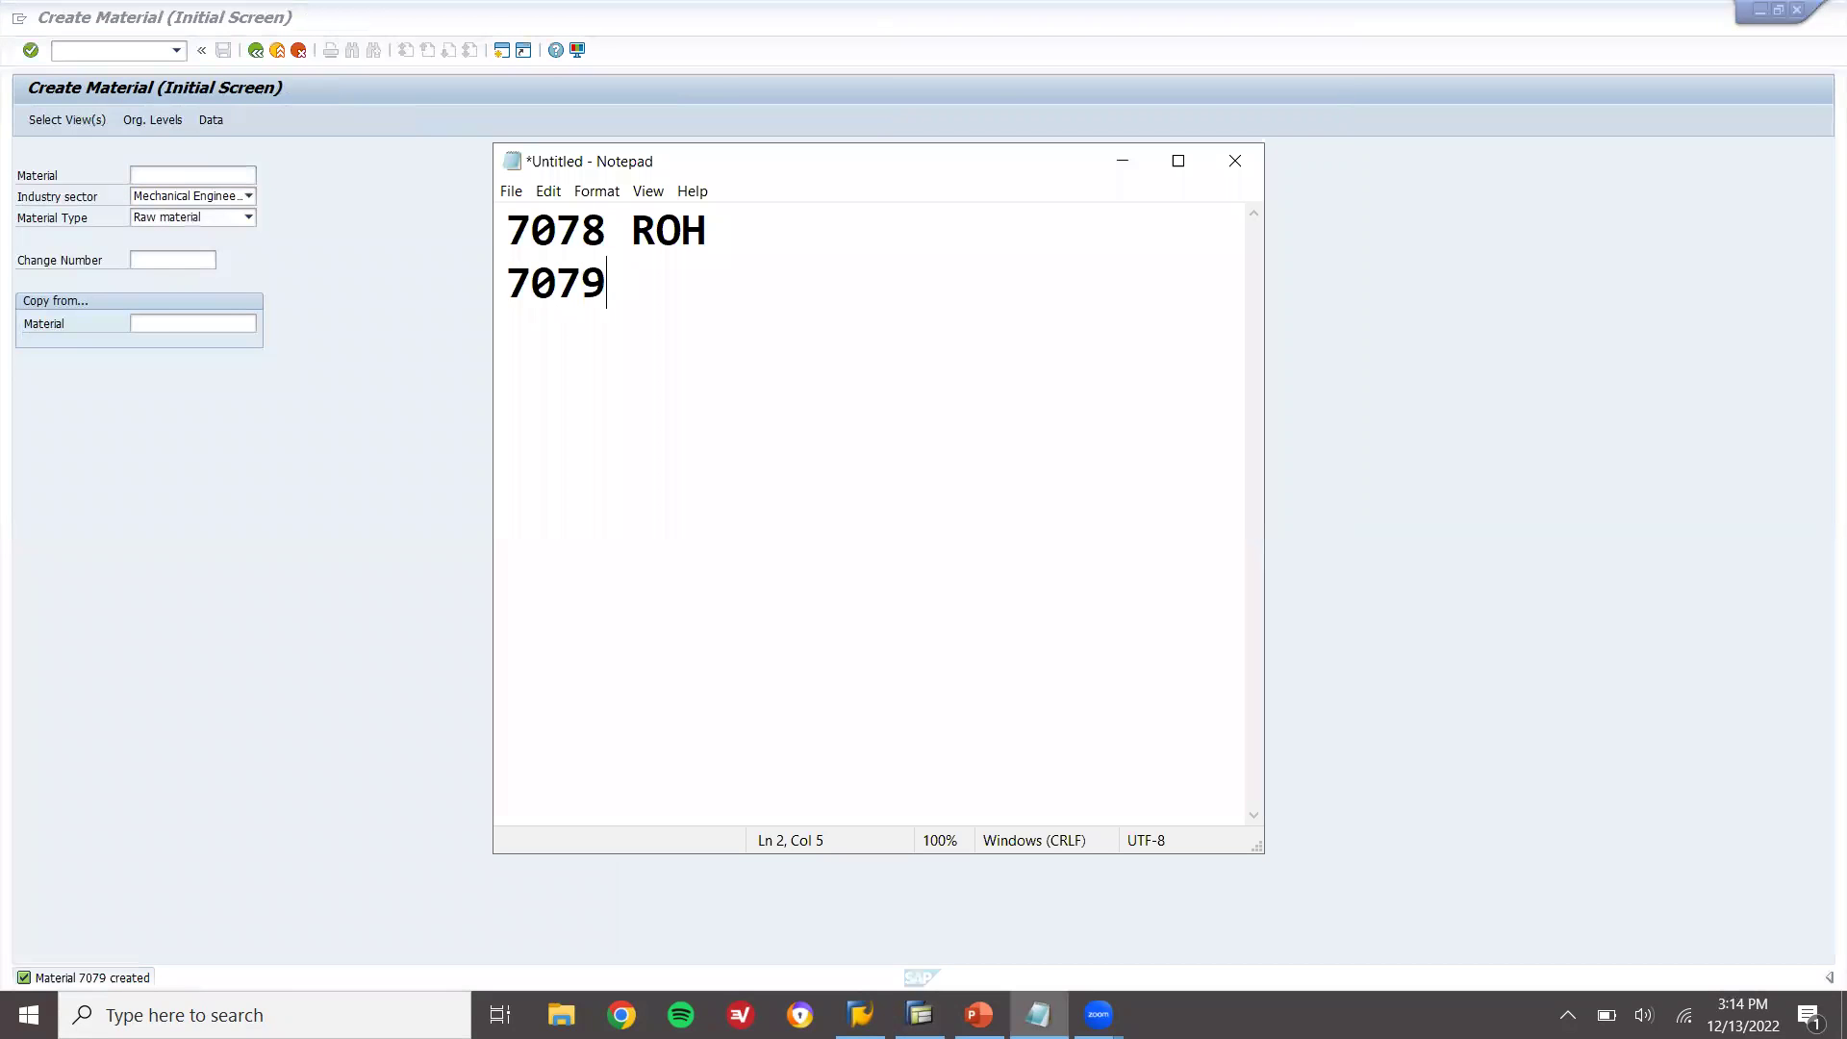
type(" ROH 2")
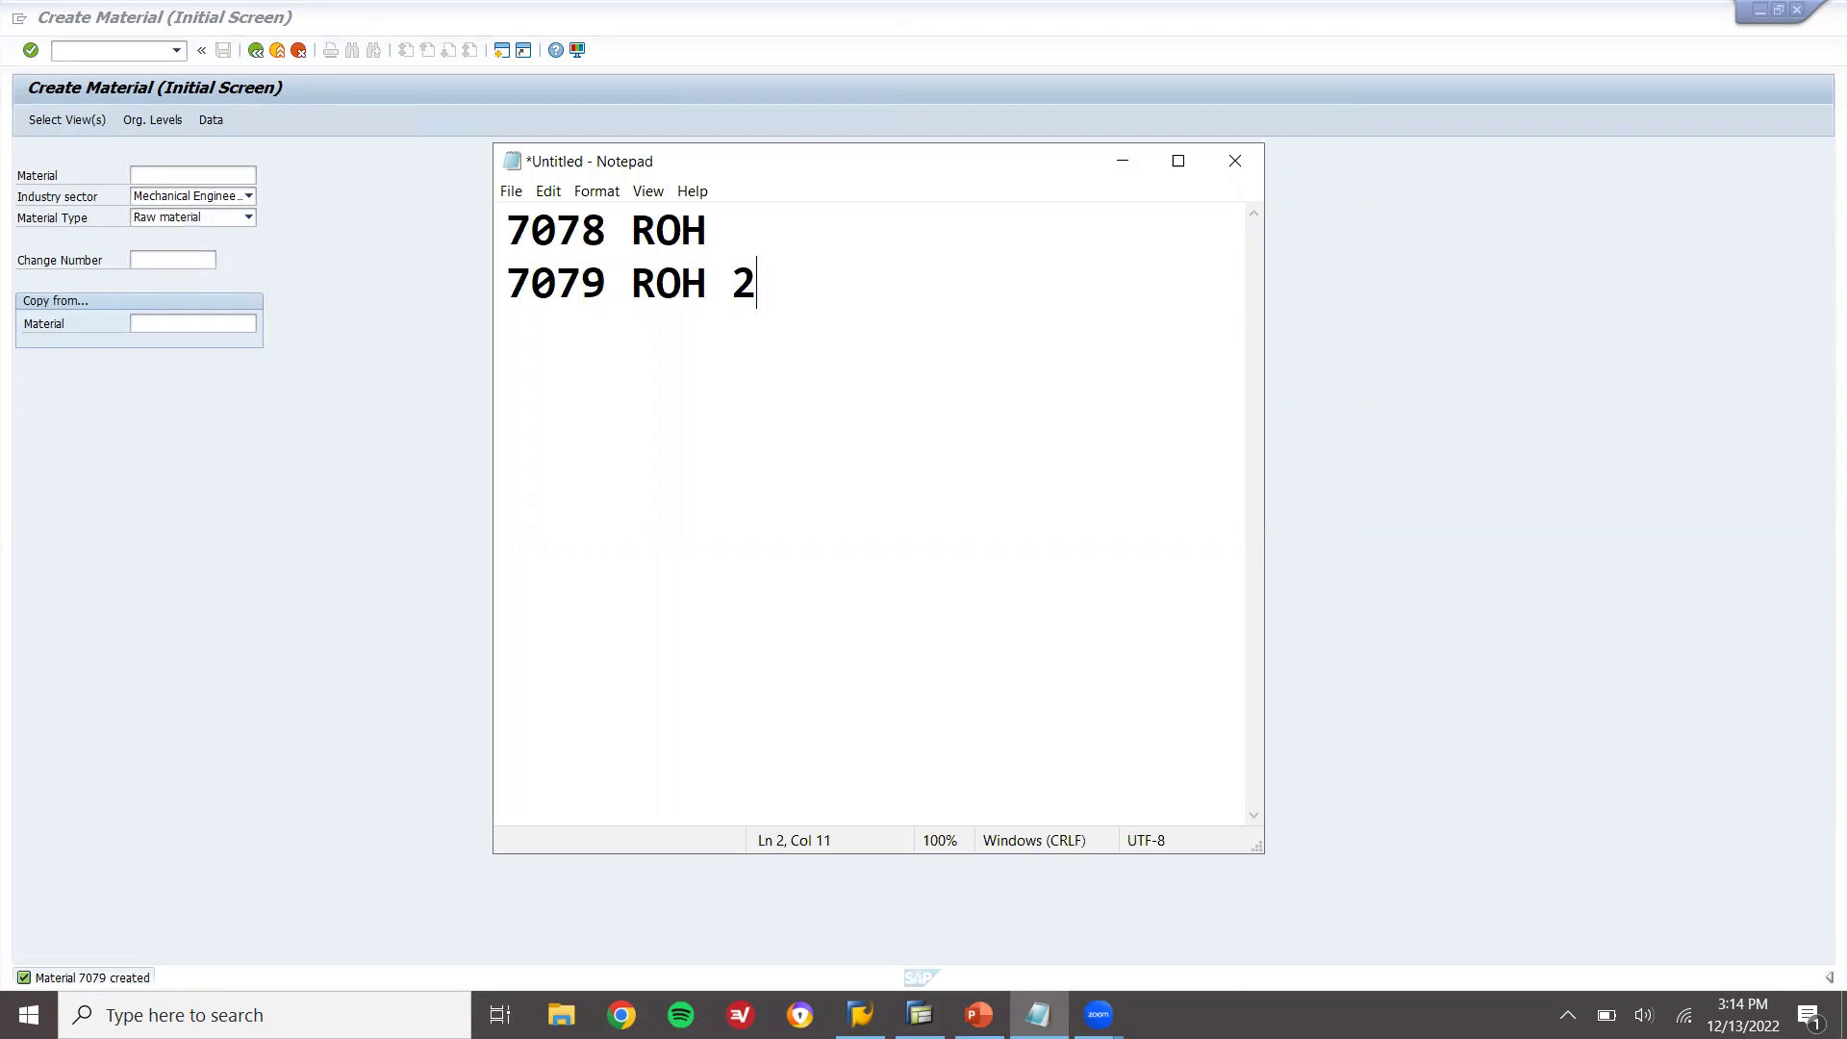
key("Up")
type("1")
left_click(1331, 452)
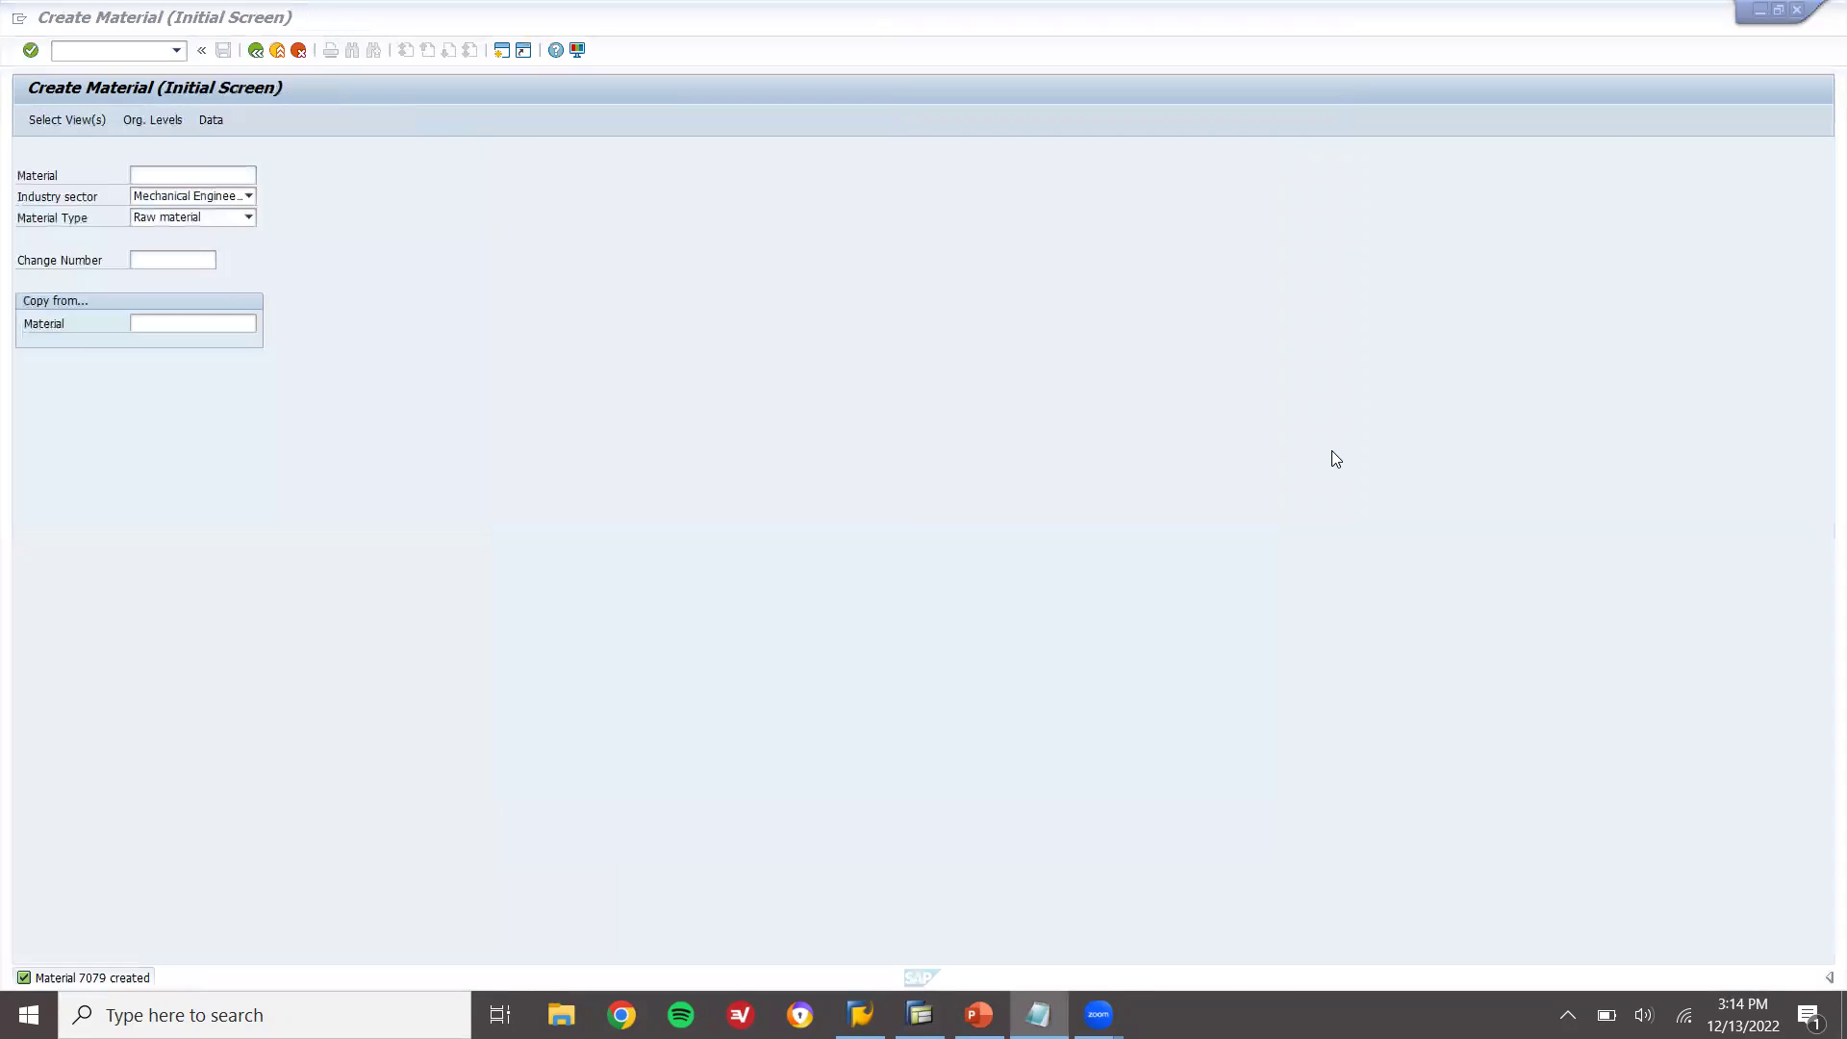
- Change the material type to Finished product for the next material
left_click(194, 218)
key("f")
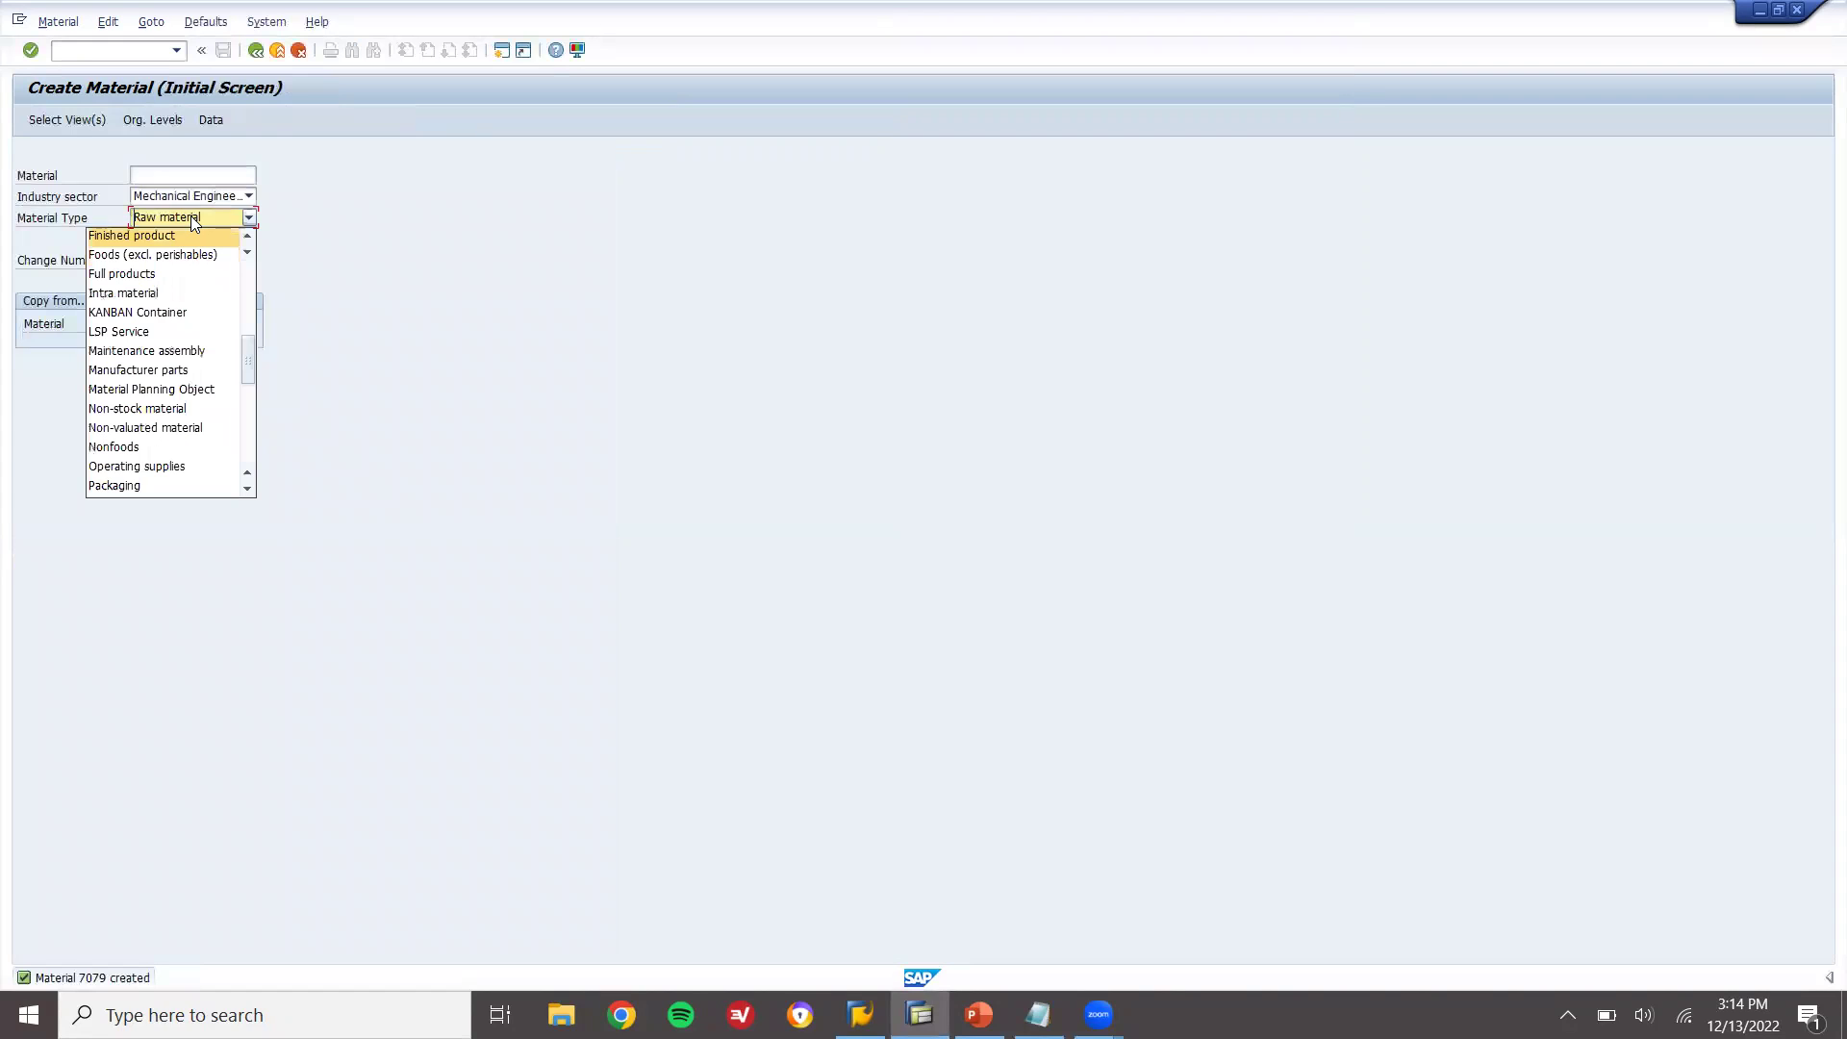
key("Return")
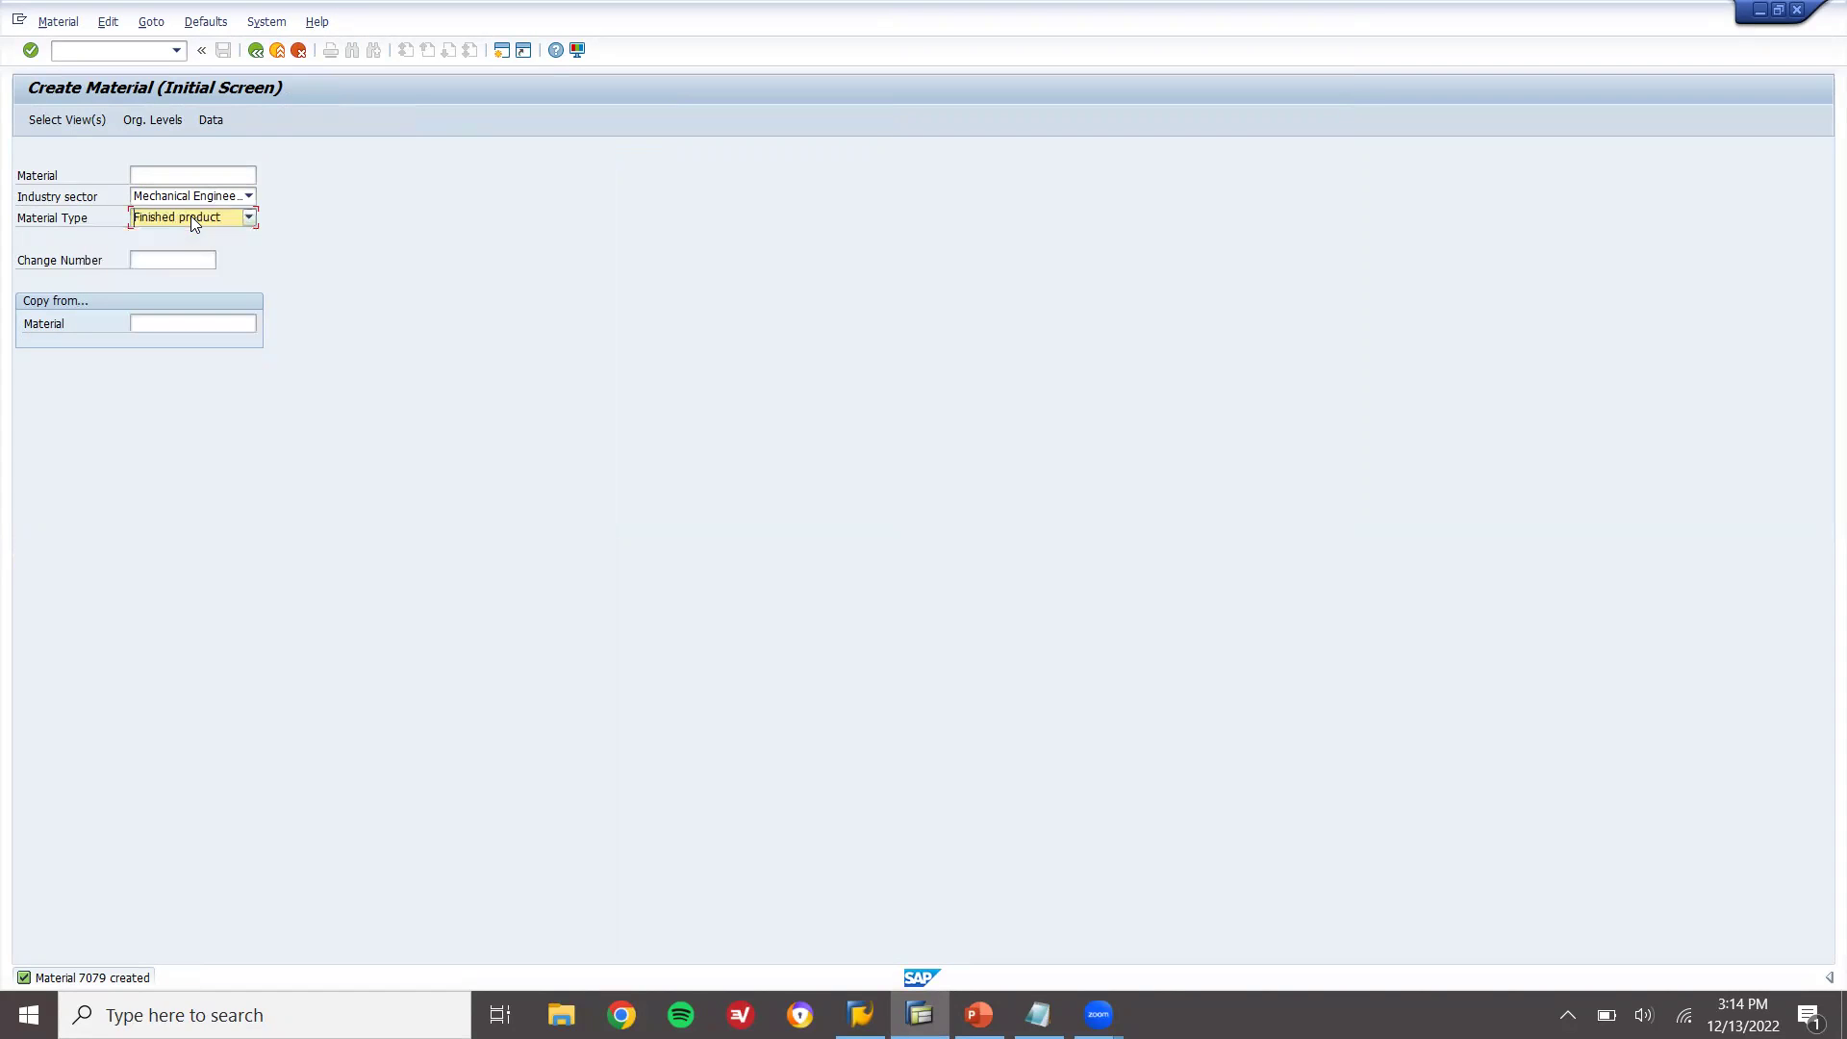
- Review the ROH 1 and ROH 2 material numbers noted in Notepad and return to SAP
key("alt+Tab")
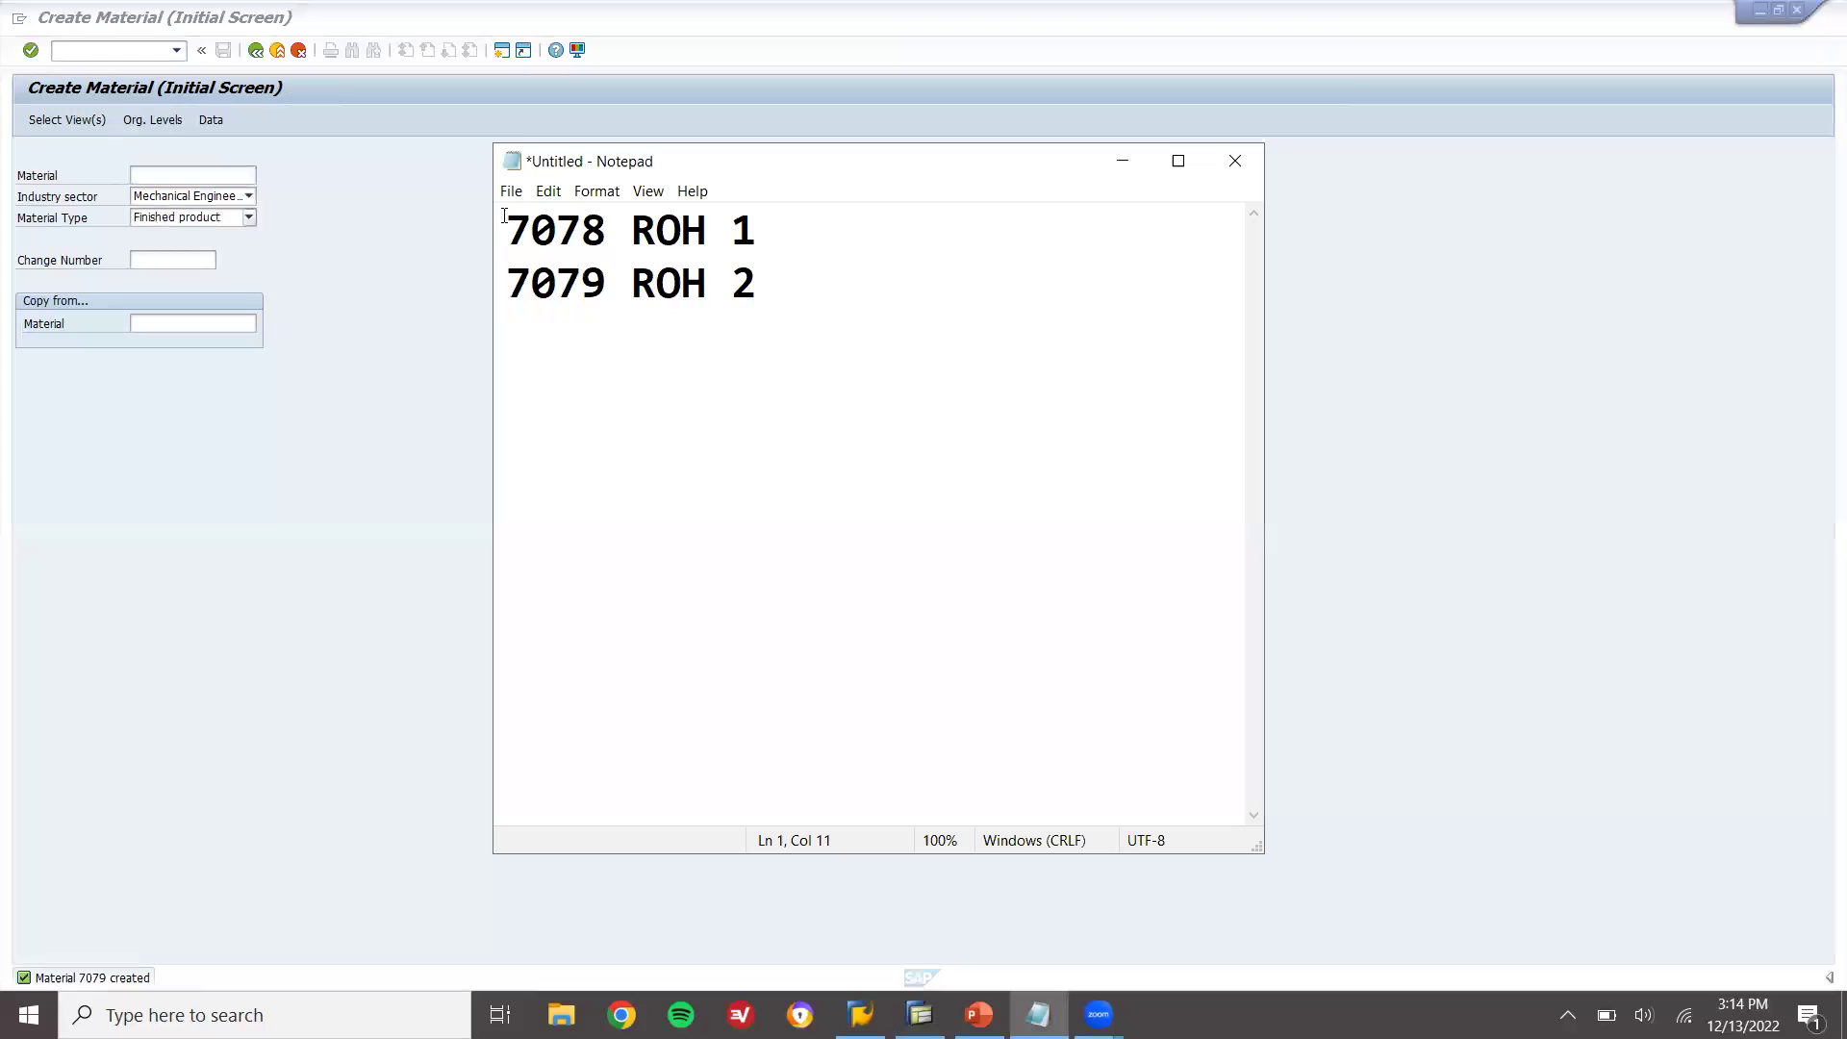
left_click_drag(511, 219, 812, 287)
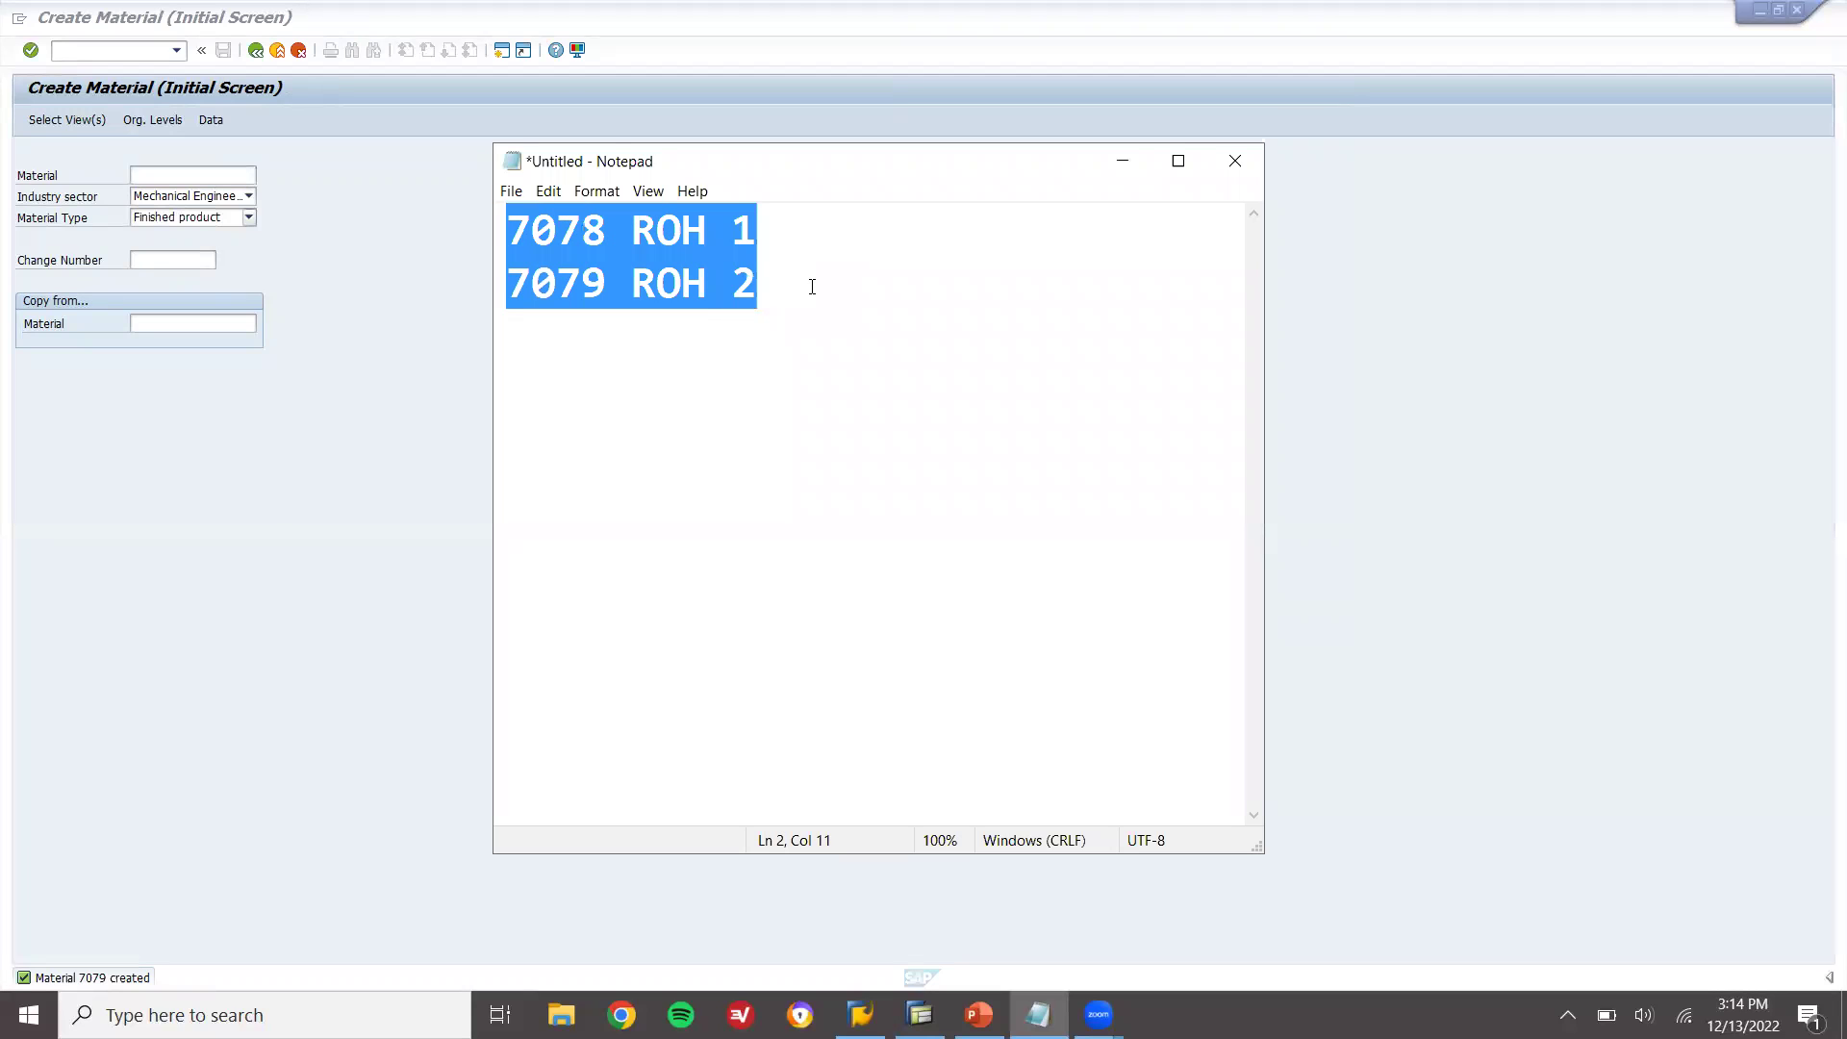
key("alt+Tab")
- Add the Sales Org. Data 1, Sales Org. Data 2 and Sales: General/Plant Data views to the finished product's view selection
key("Return")
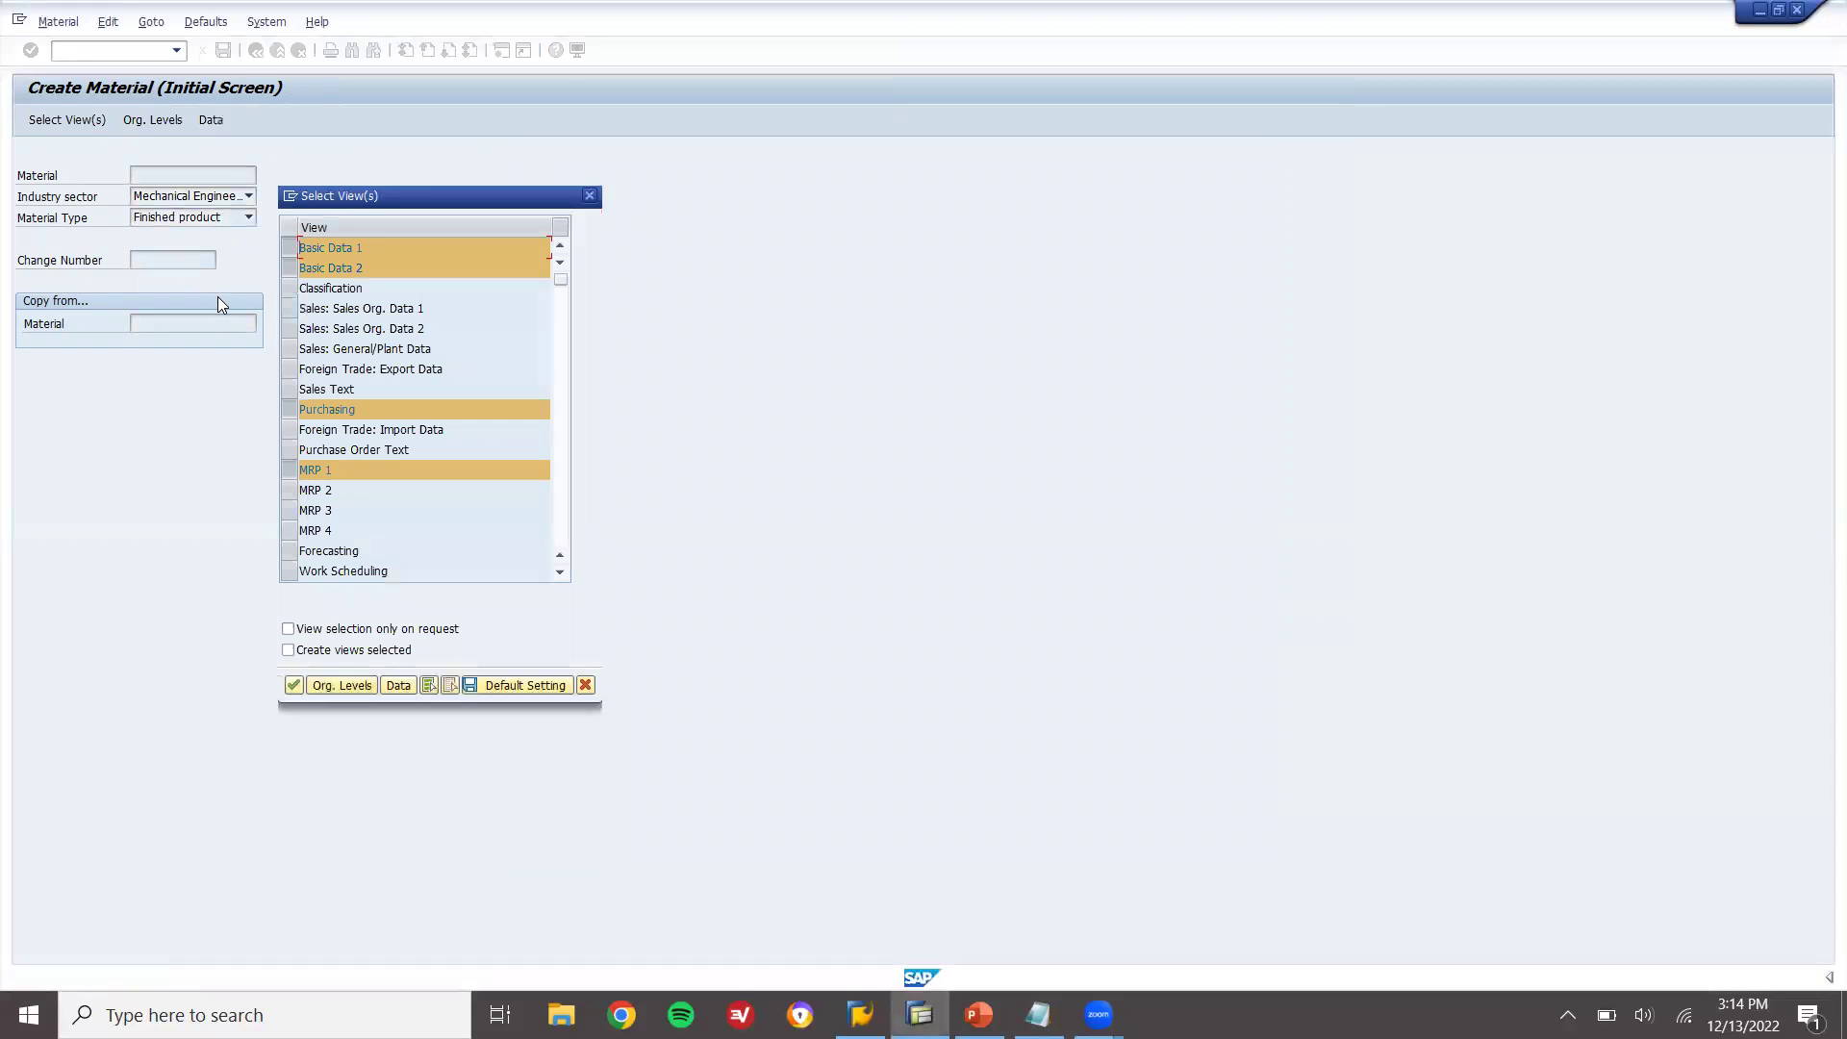
left_click(289, 308)
left_click(288, 328)
left_click(289, 348)
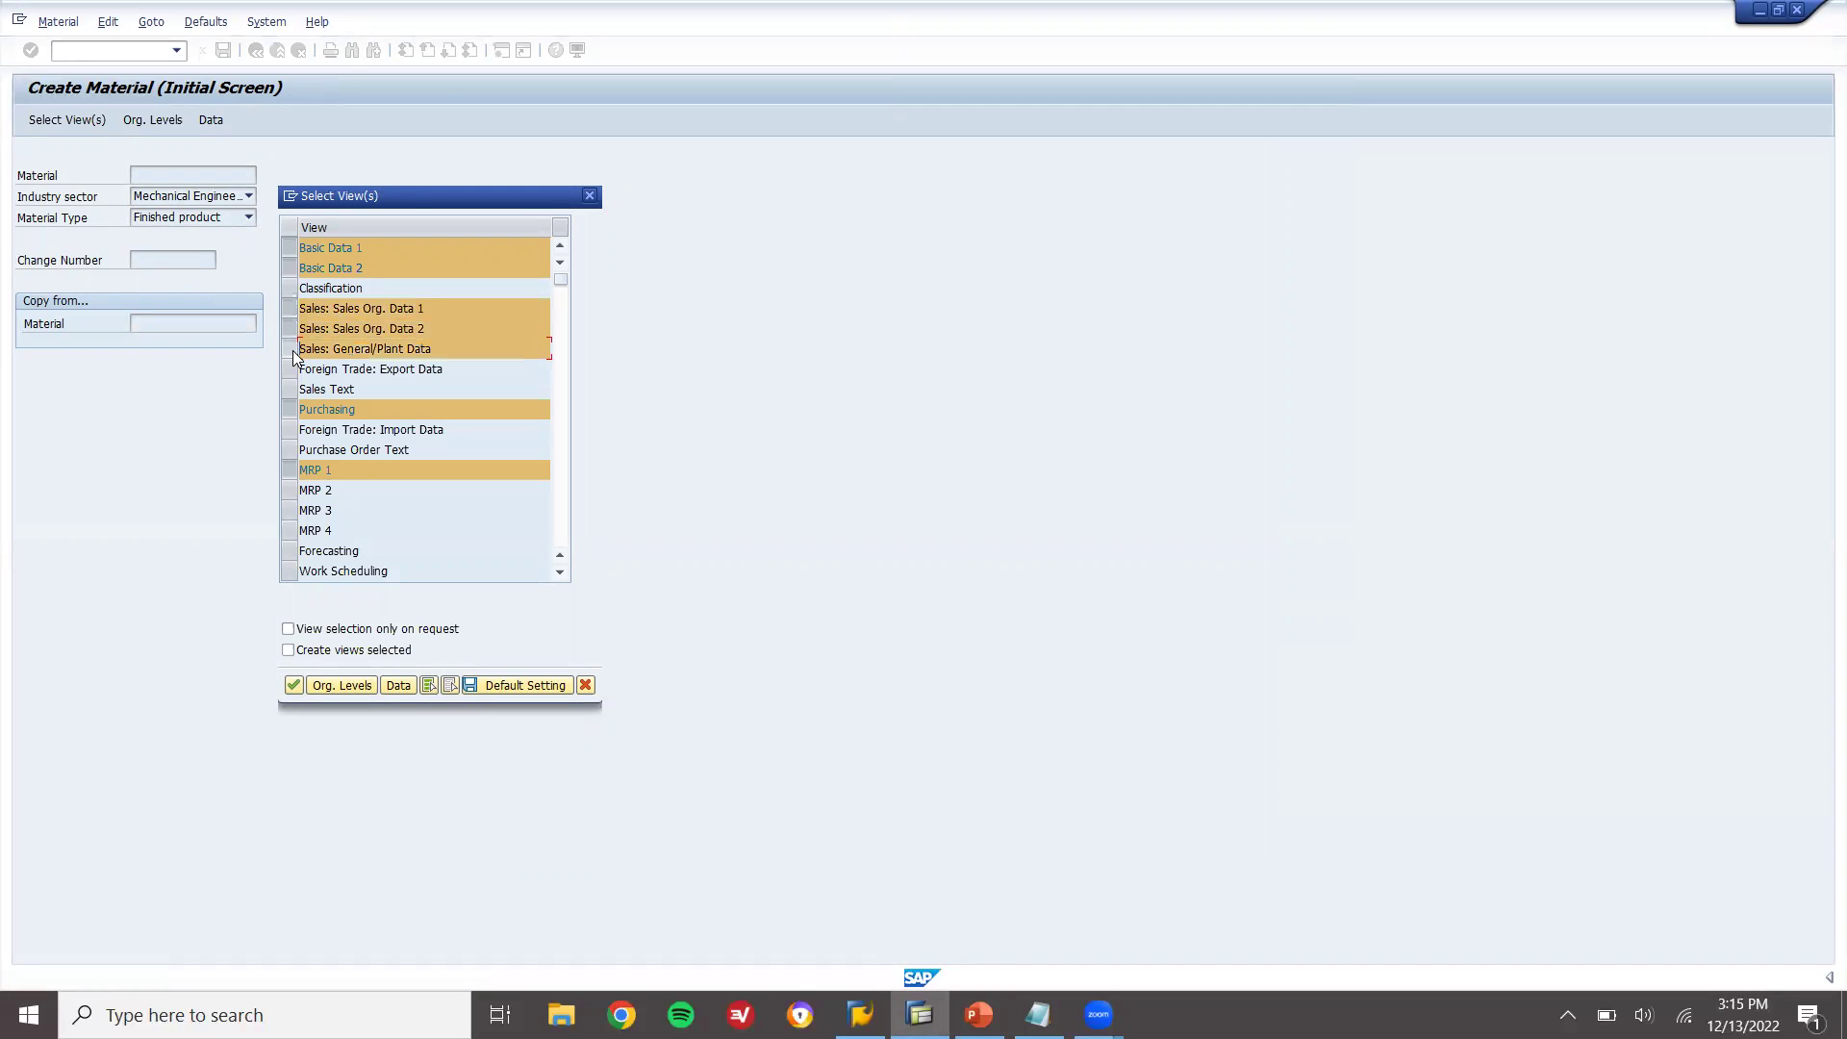
key("Return")
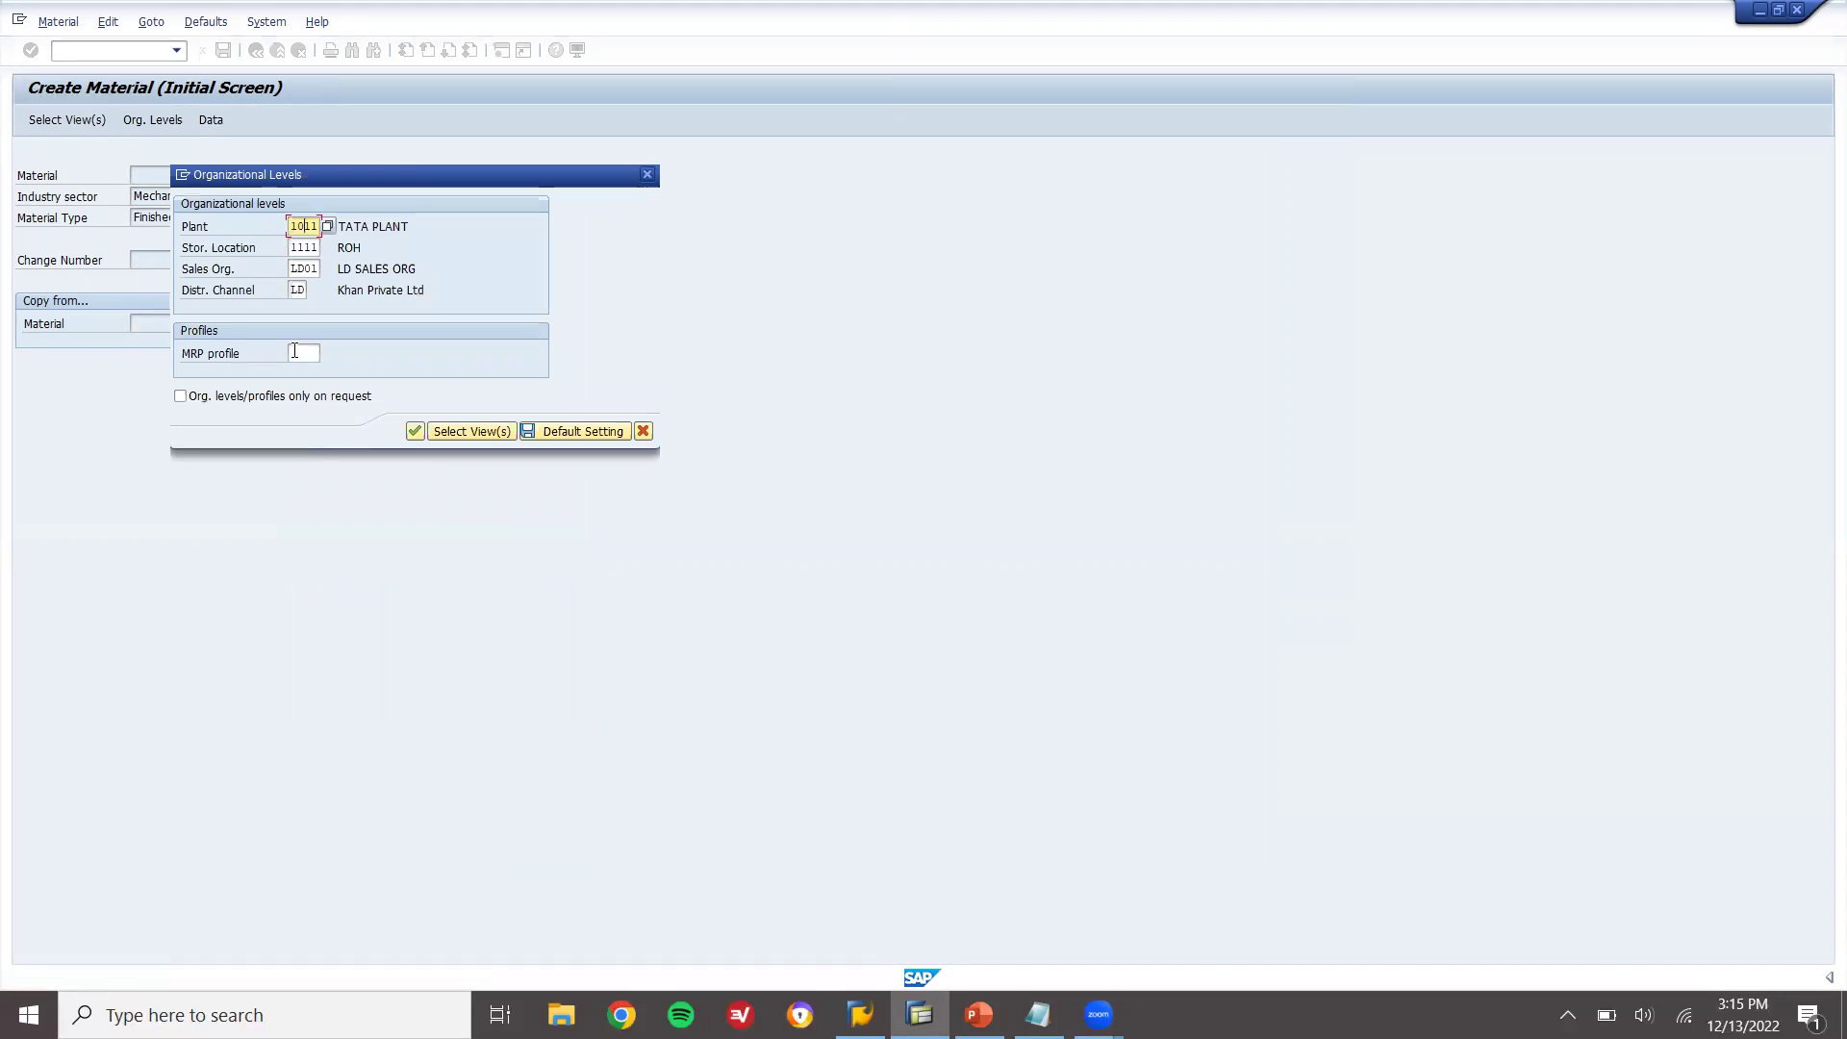
- Set the finished product's organizational levels to plant 1000 and storage location 0001
key("BackSpace")
key("BackSpace")
type("00")
key("BackSpace")
key("BackSpace")
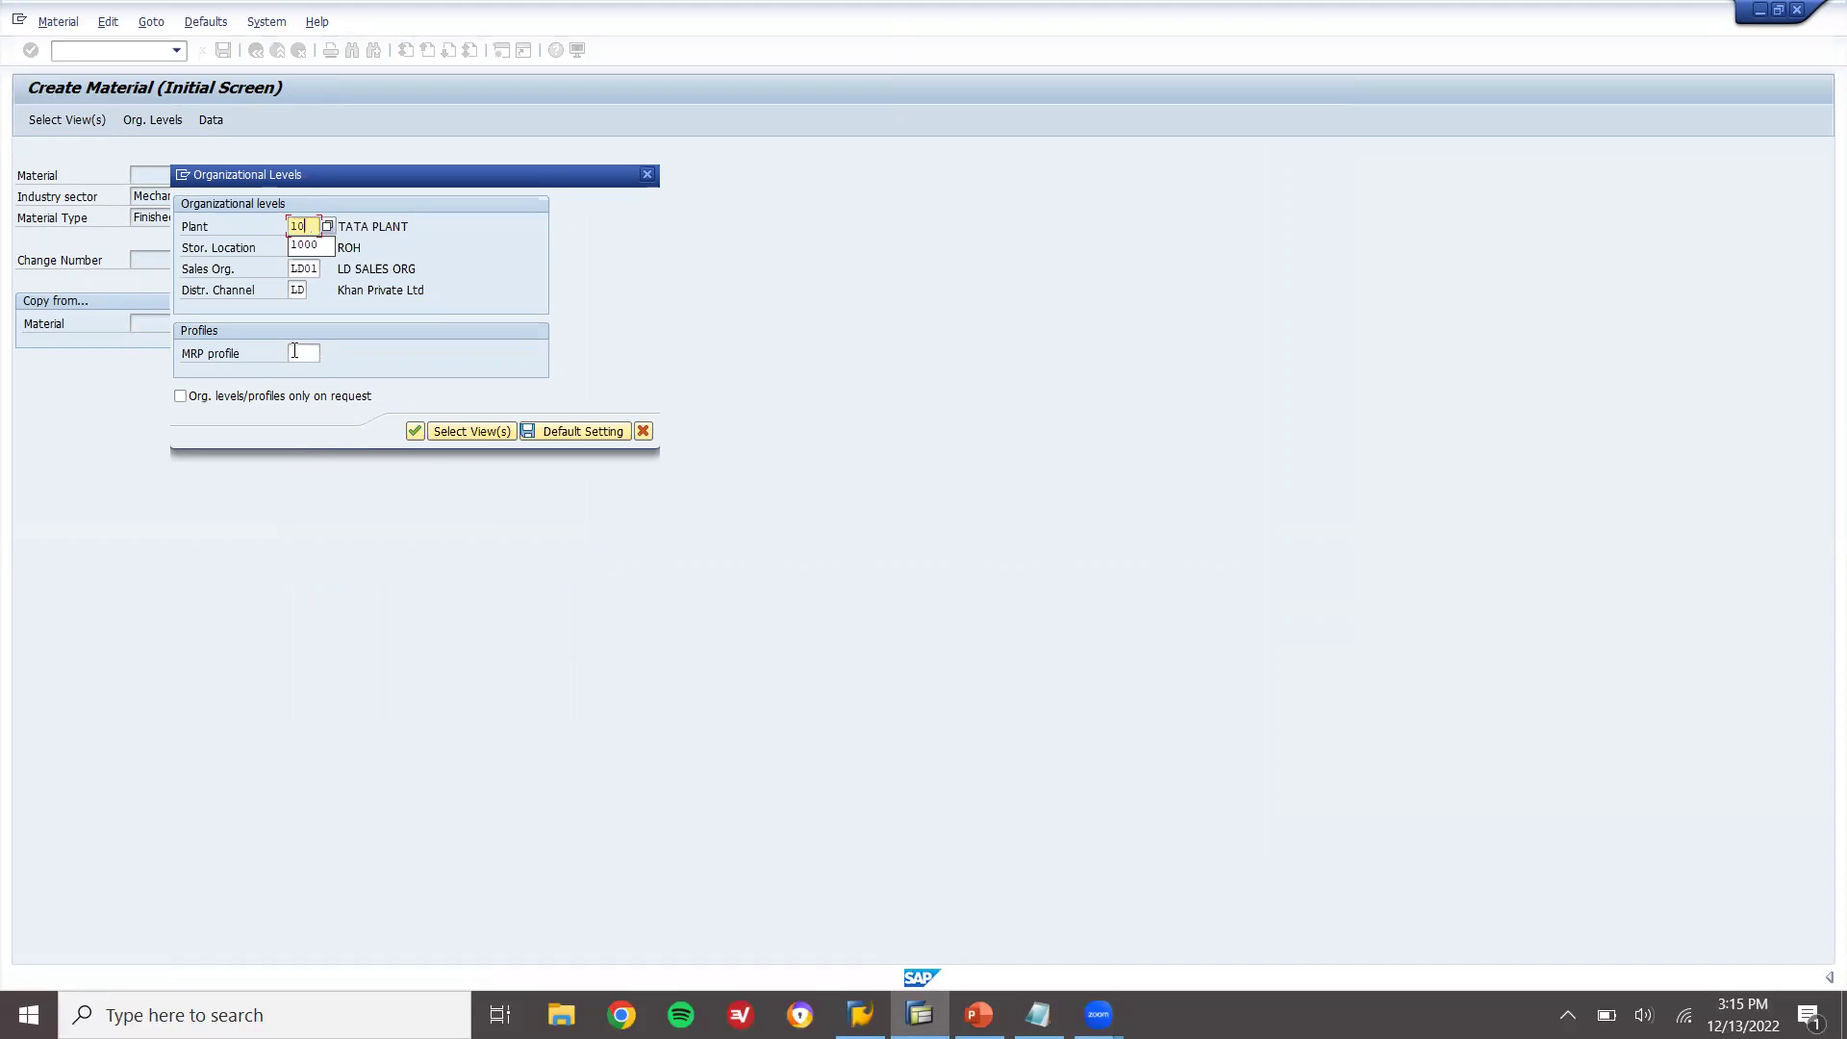
type("00")
key("Tab")
key("BackSpace")
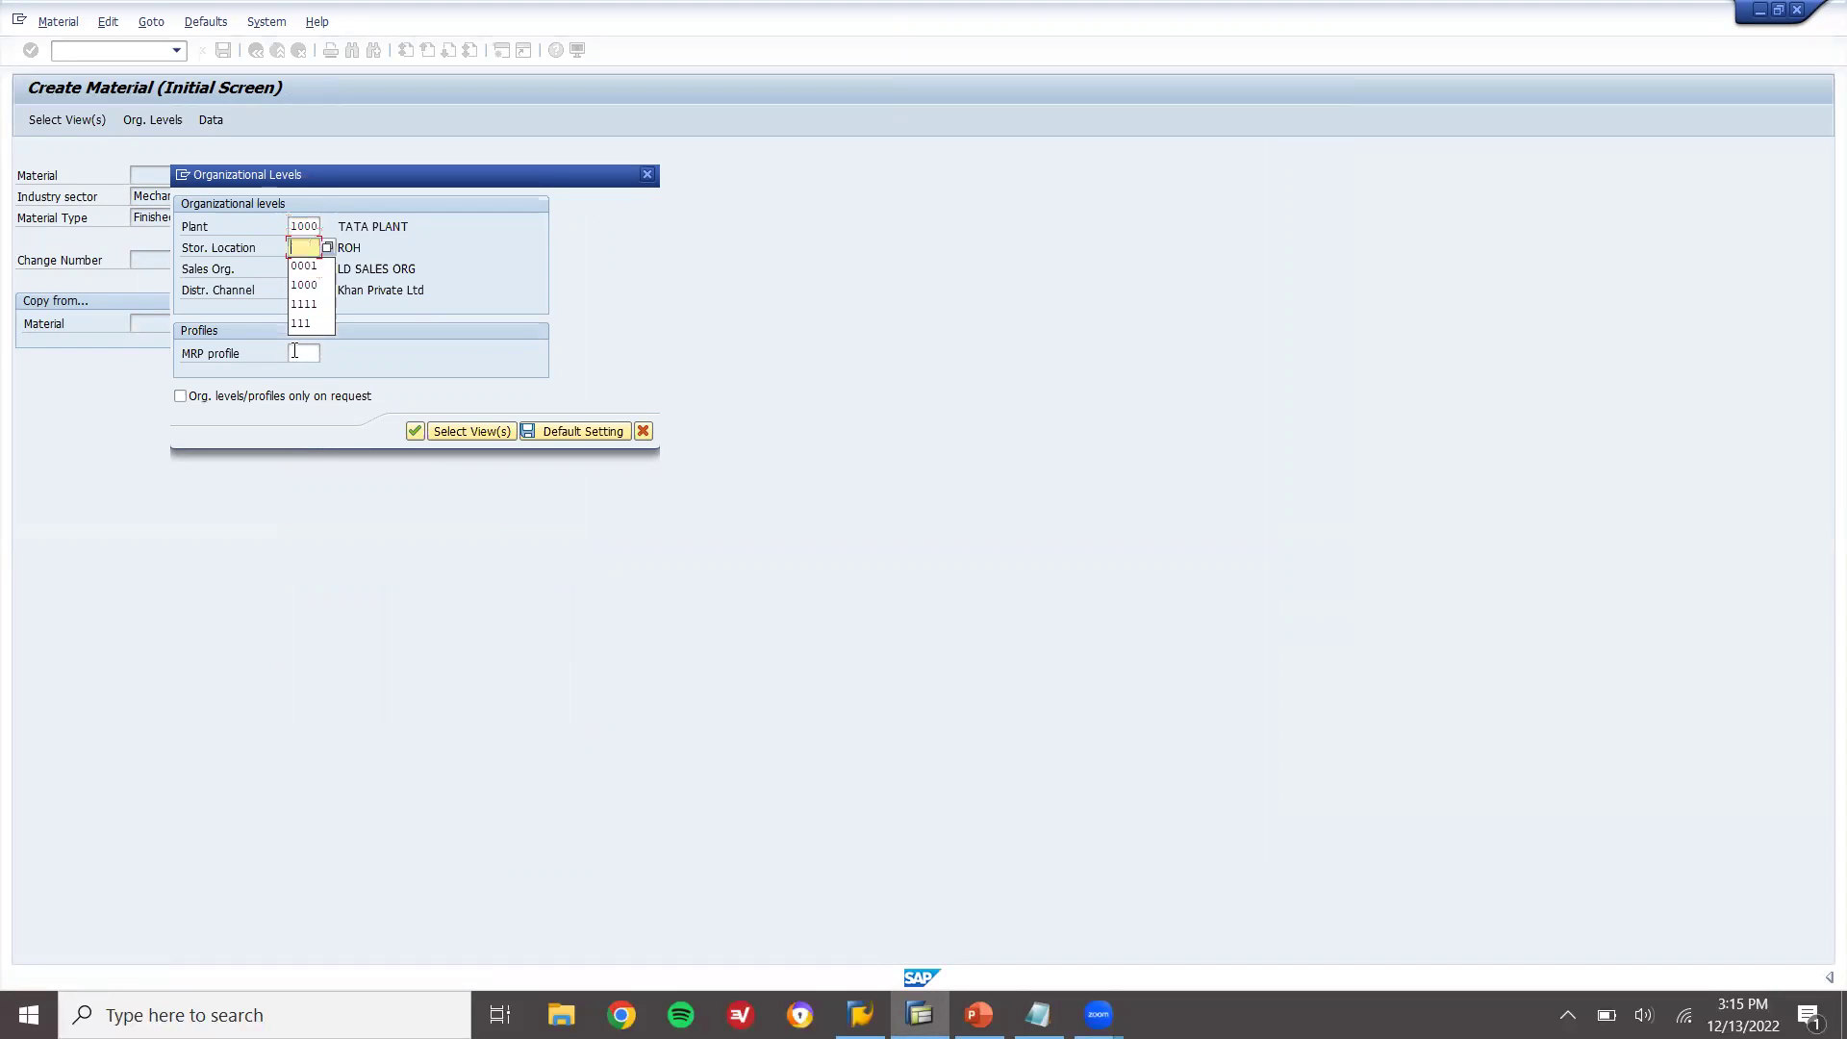
type("0001")
key("Tab")
- Enter sales organization 1000 and distribution channel 10, and confirm the organizational levels
key("BackSpace")
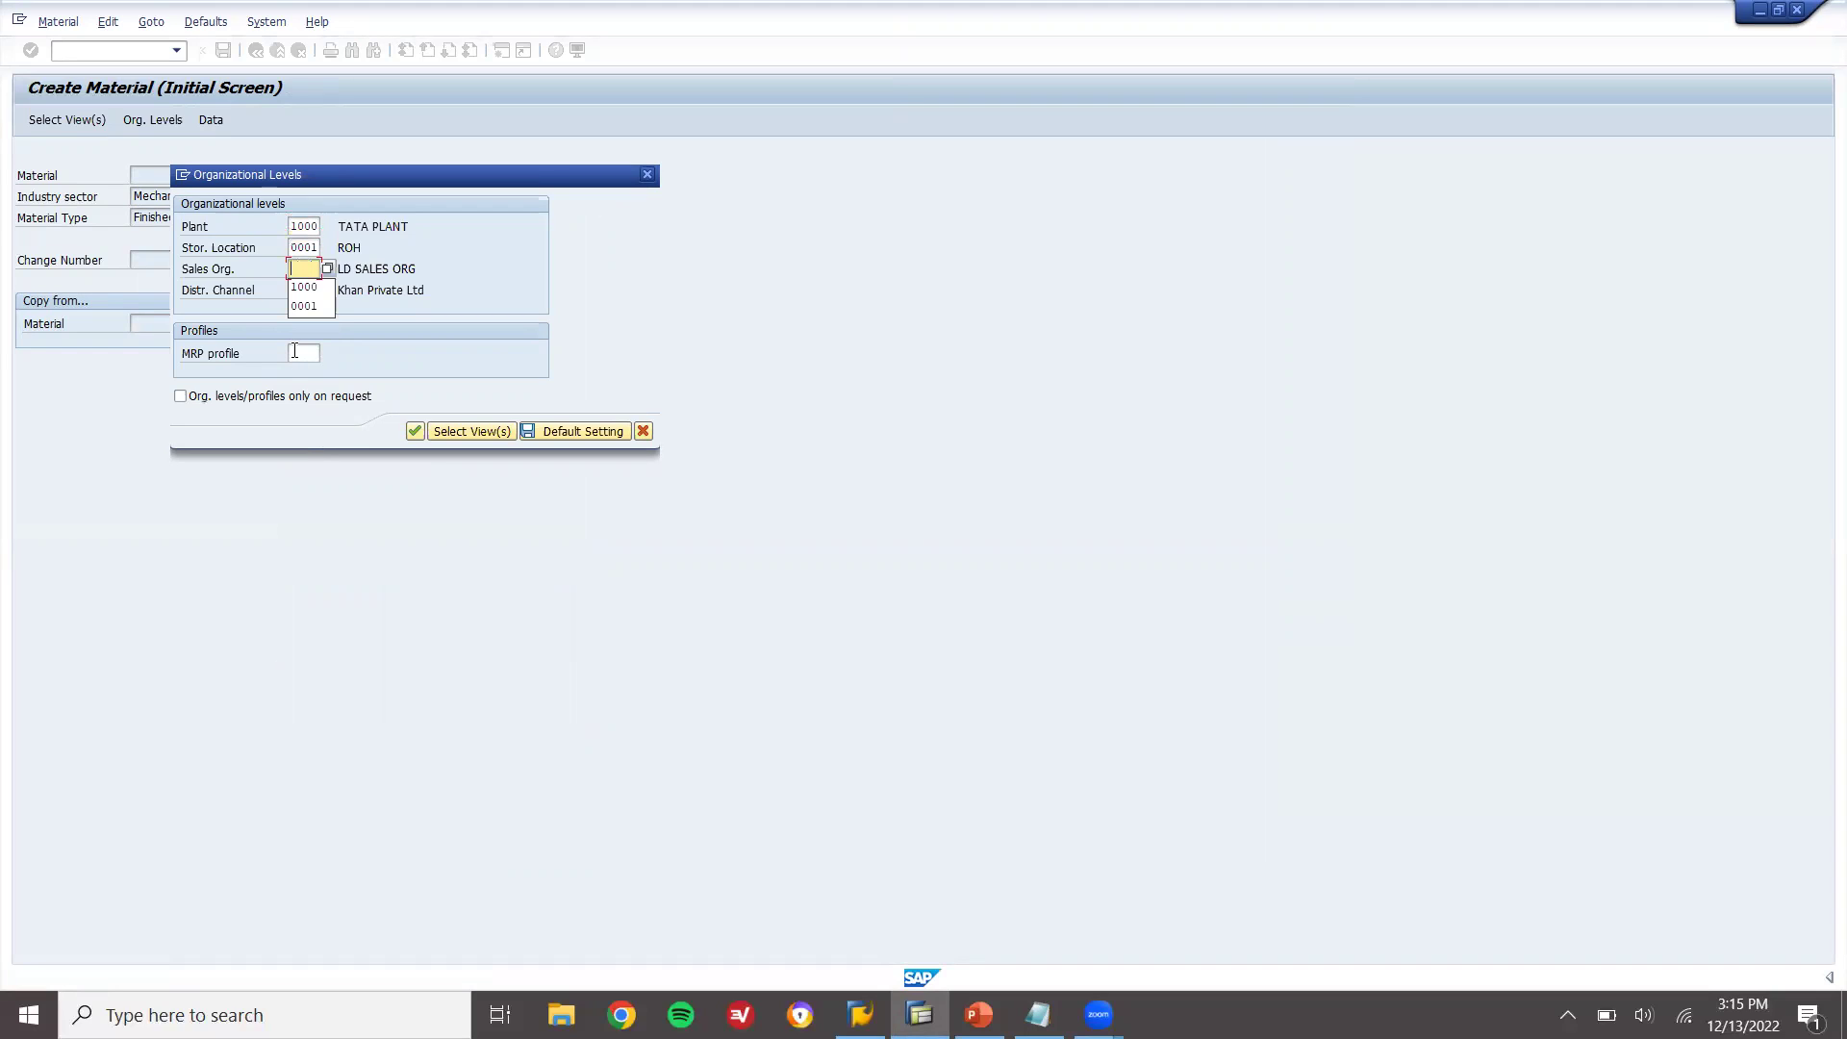
type("1000")
key("Tab")
key("BackSpace")
type("10")
key("Return")
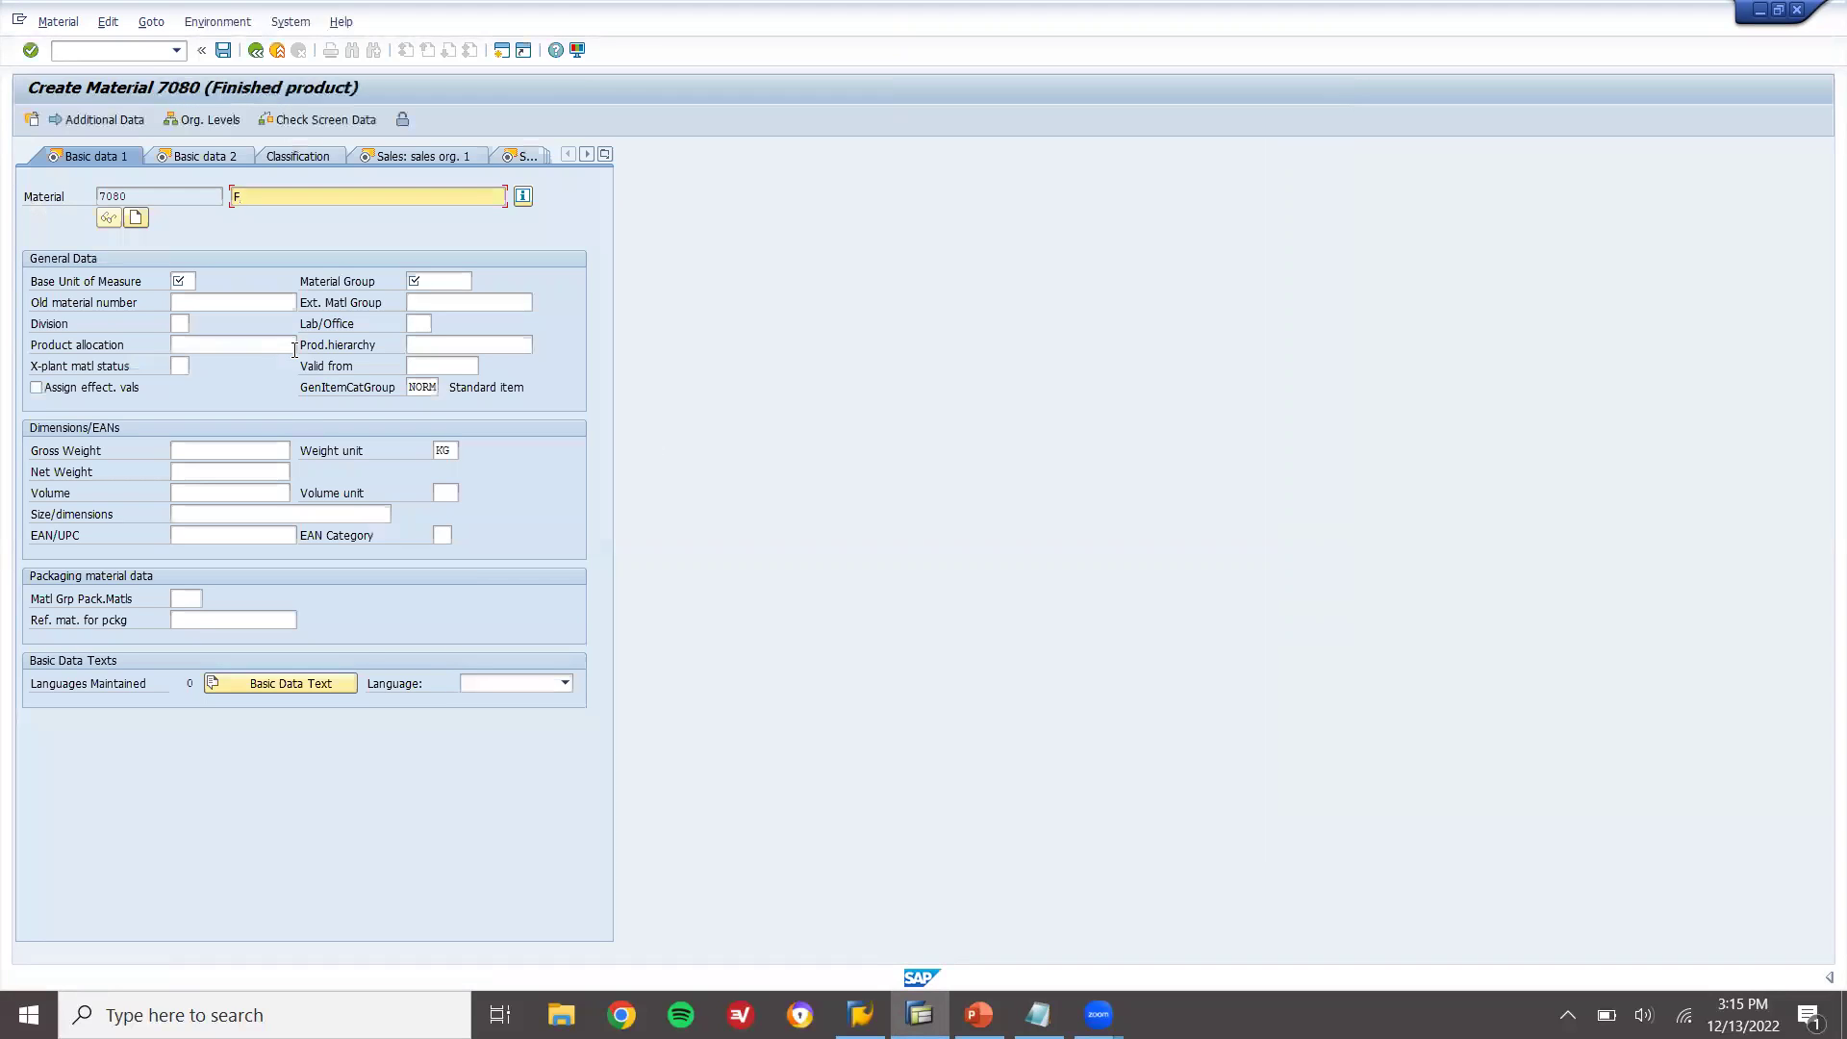
- Fill in Basic data 1 with description FERT 1, base unit of measure EA and material group 00103
key("Return")
type("E")
key("Return")
type("00103")
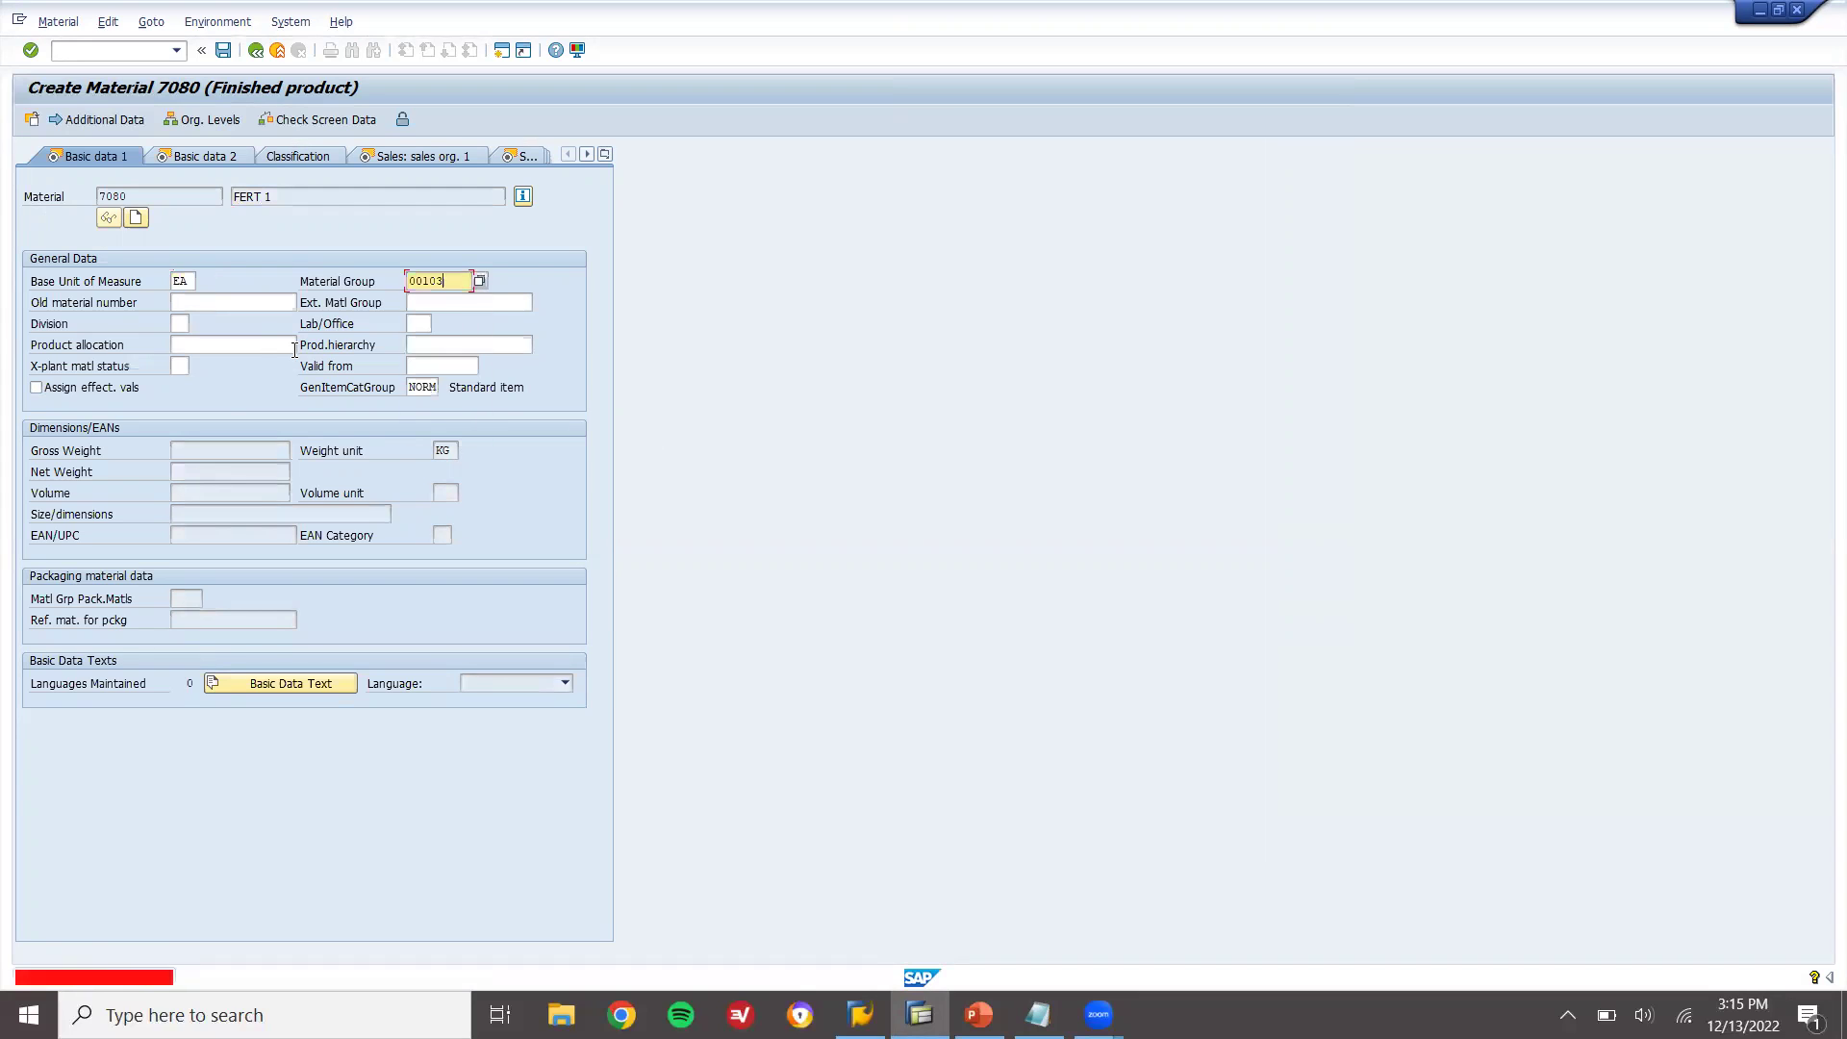
key("Return")
- Set the tax classification to 0 for all six countries in the finished product's sales data
key("Return")
key("Return")
type("000000")
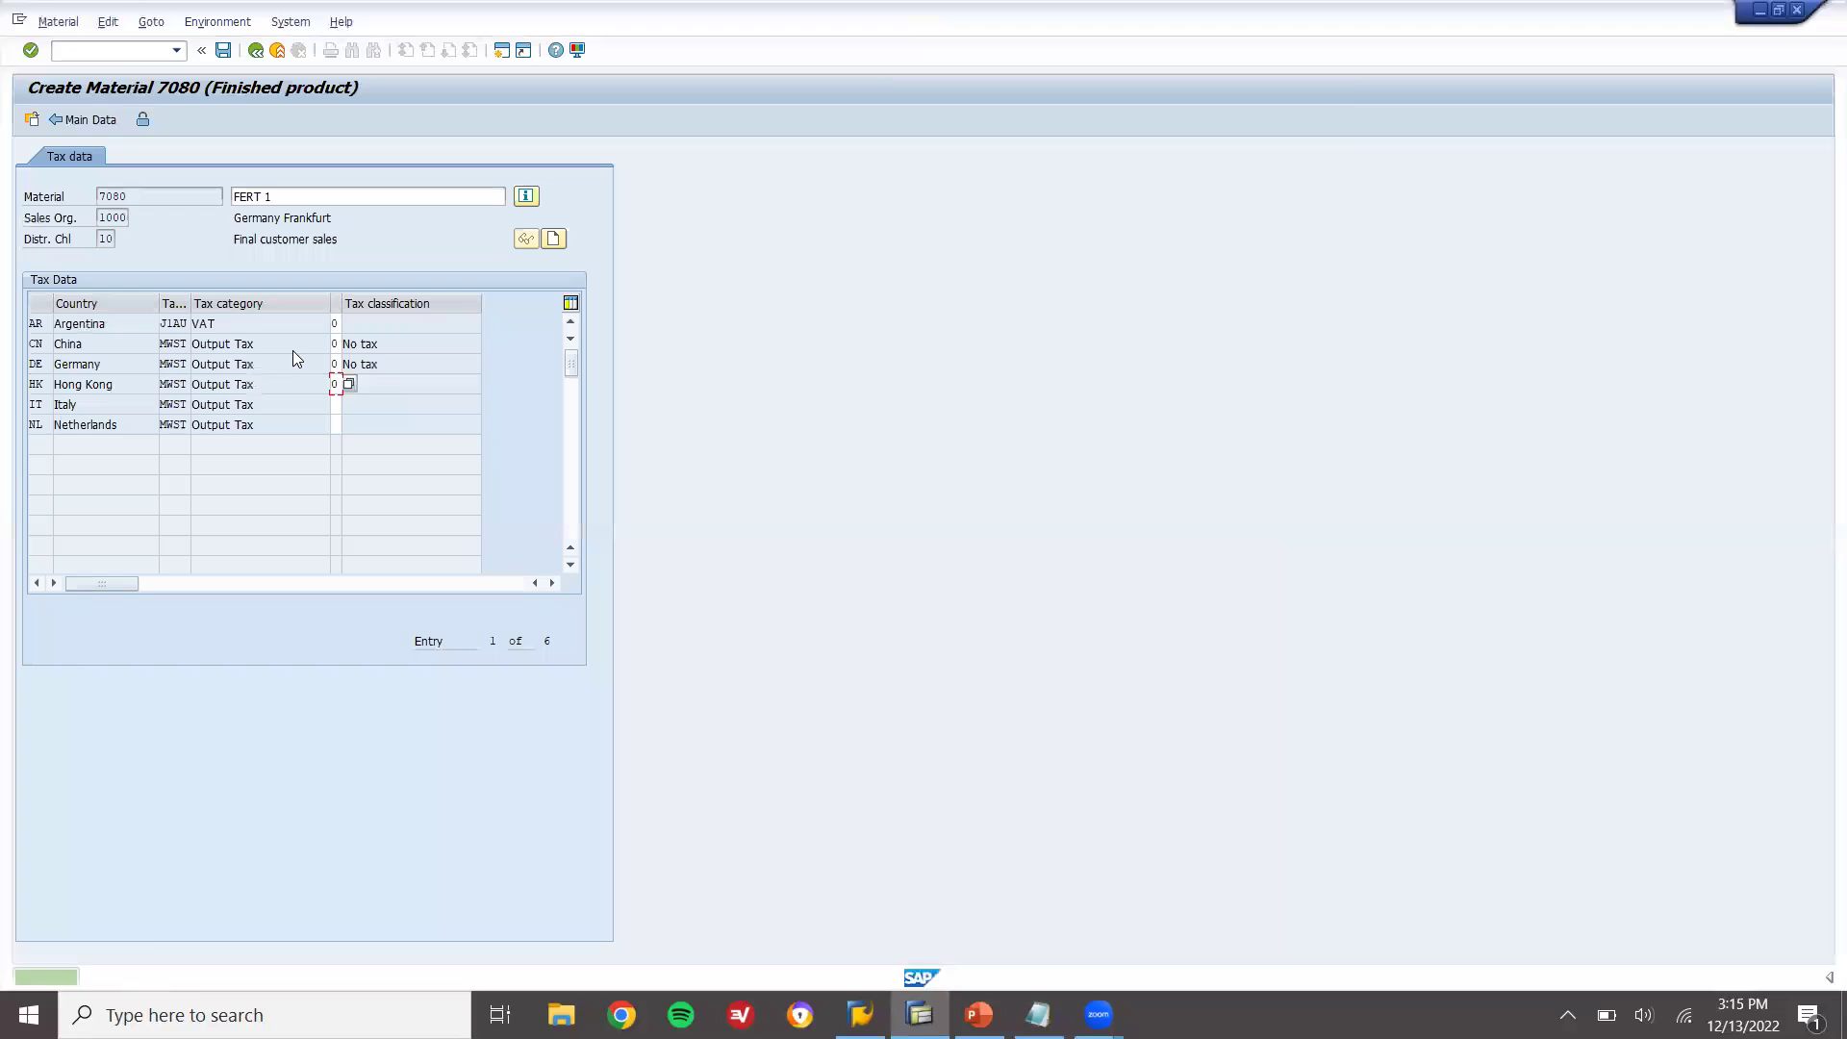
key("Return")
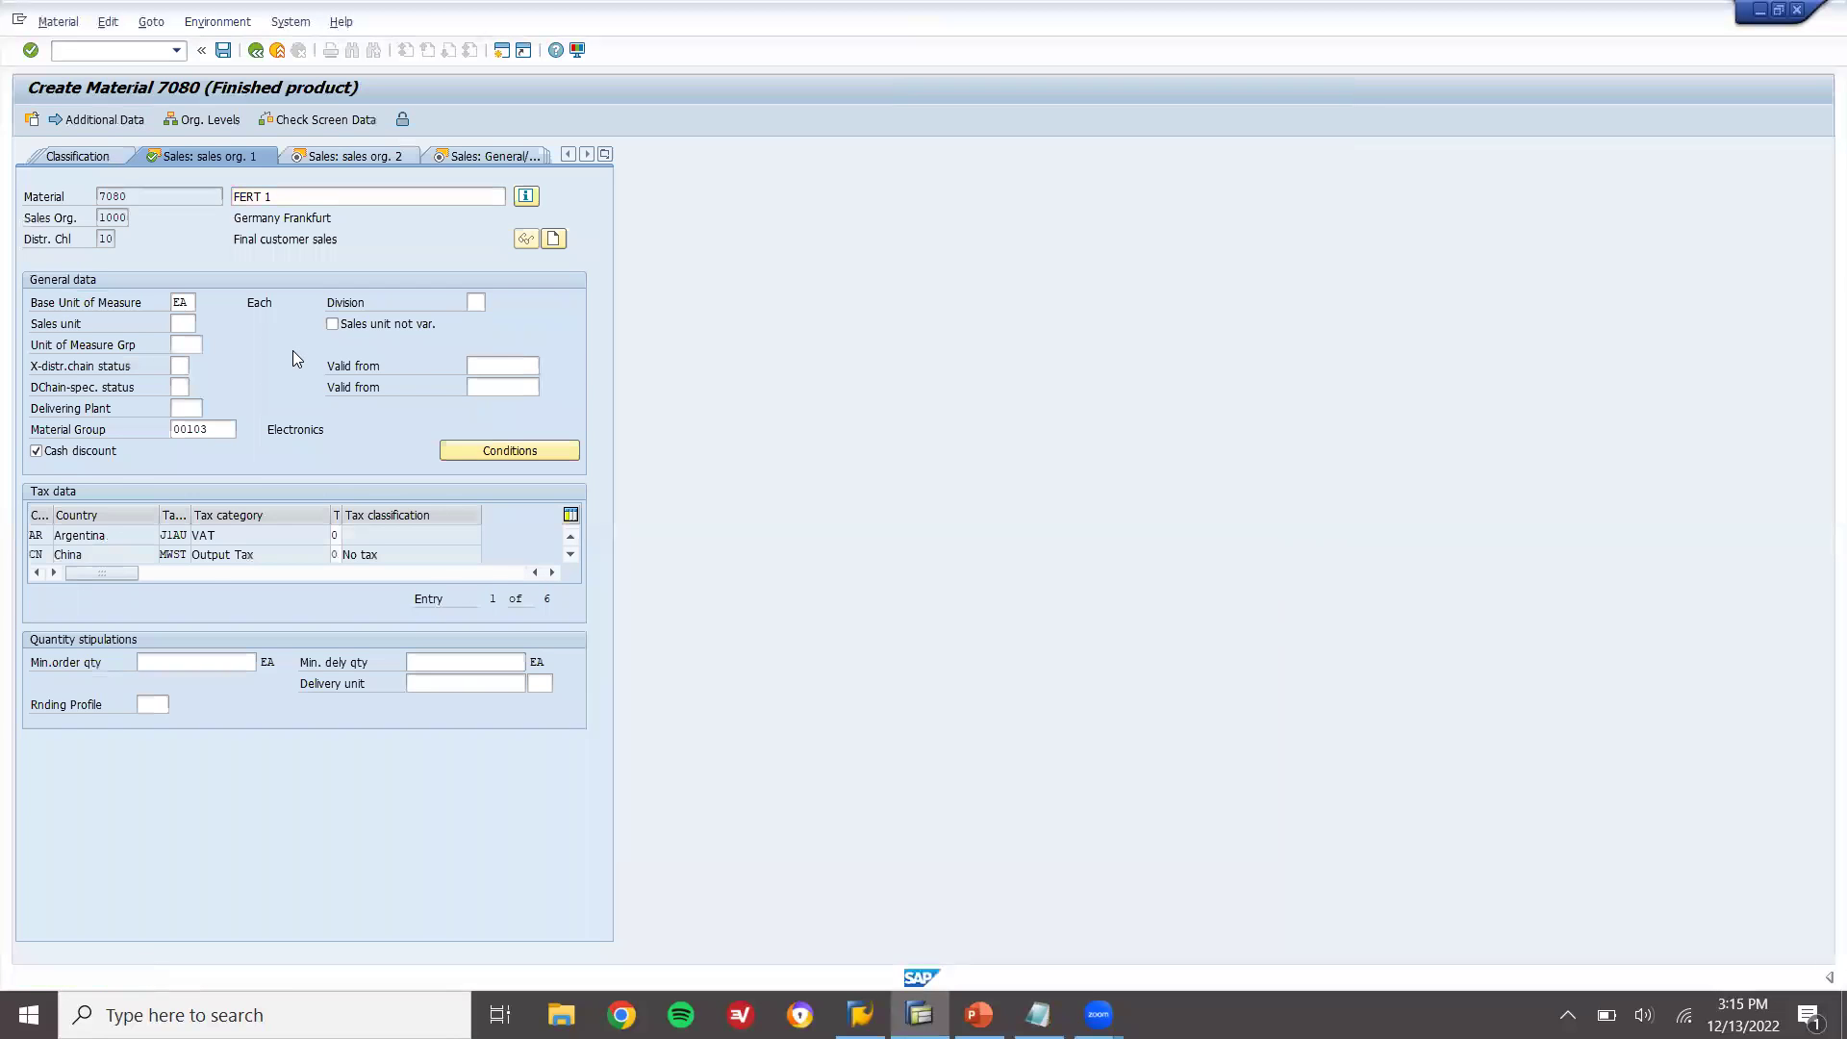
- Set the transportation group to 0001 (On palettes) in the Sales: General/Plant view
key("Return")
key("Return")
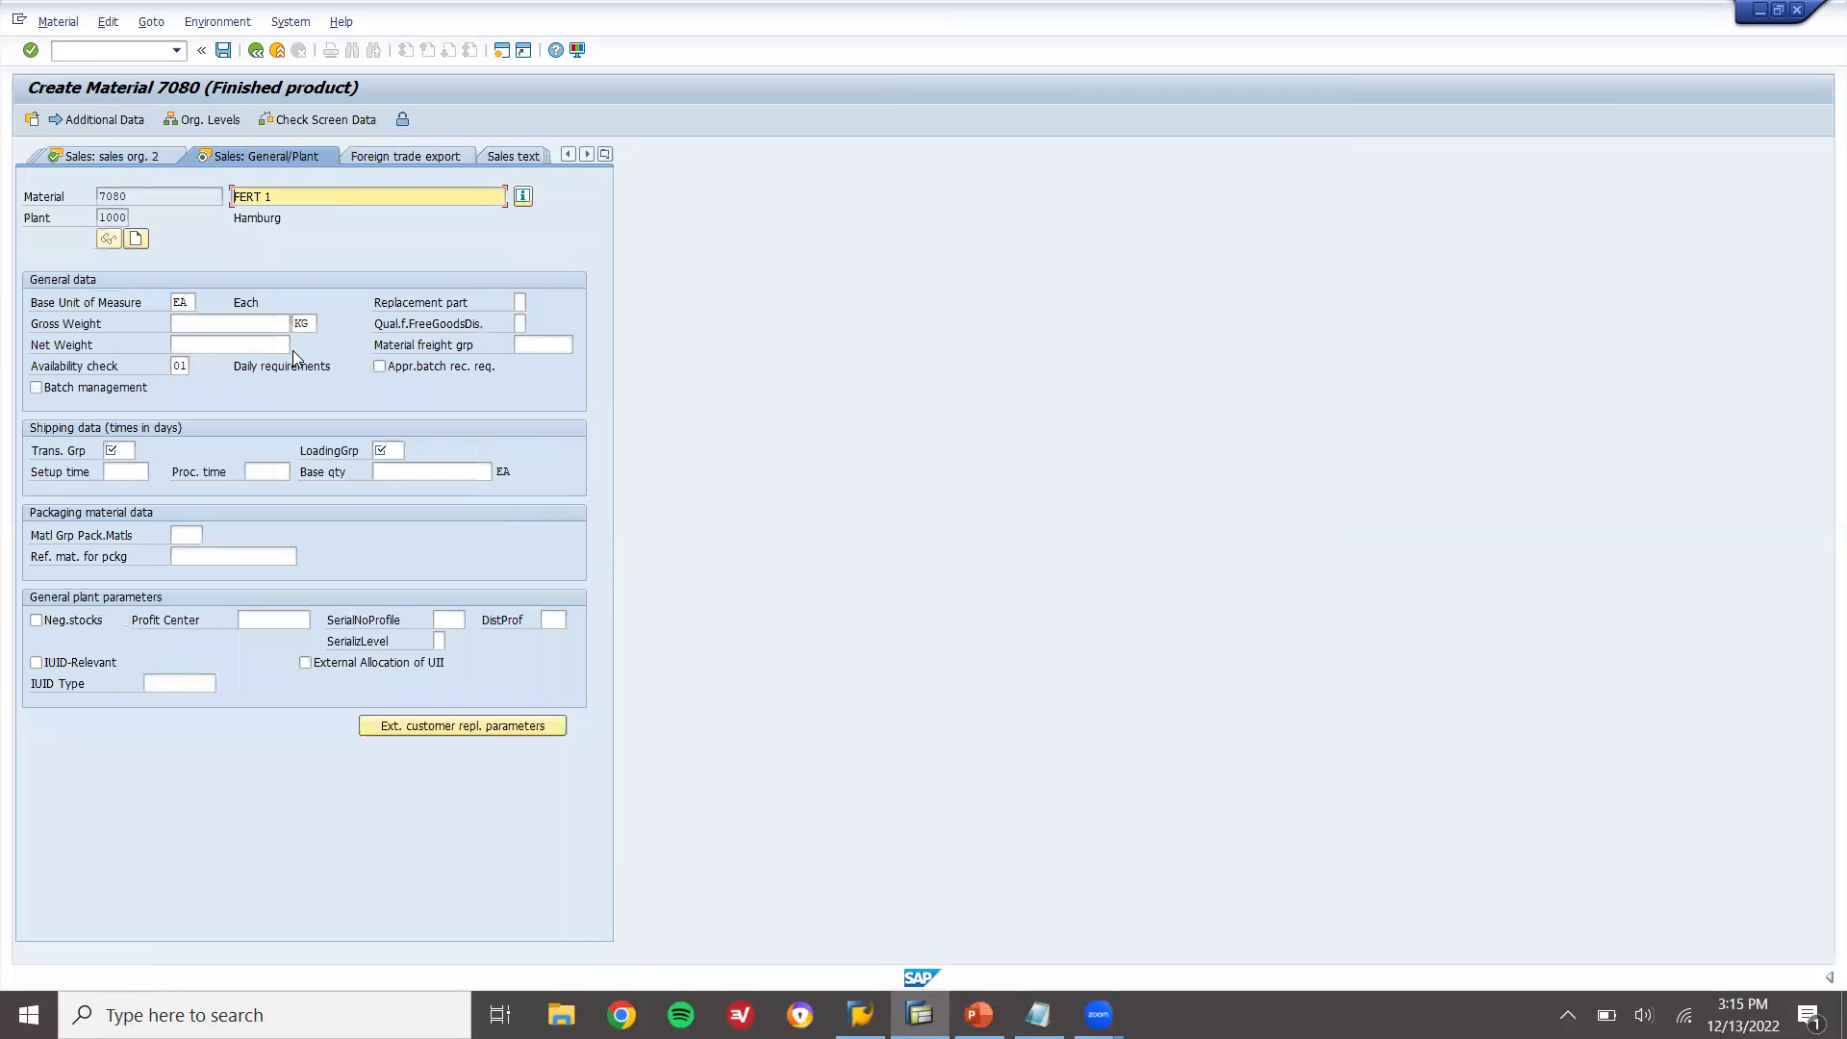
key("Return")
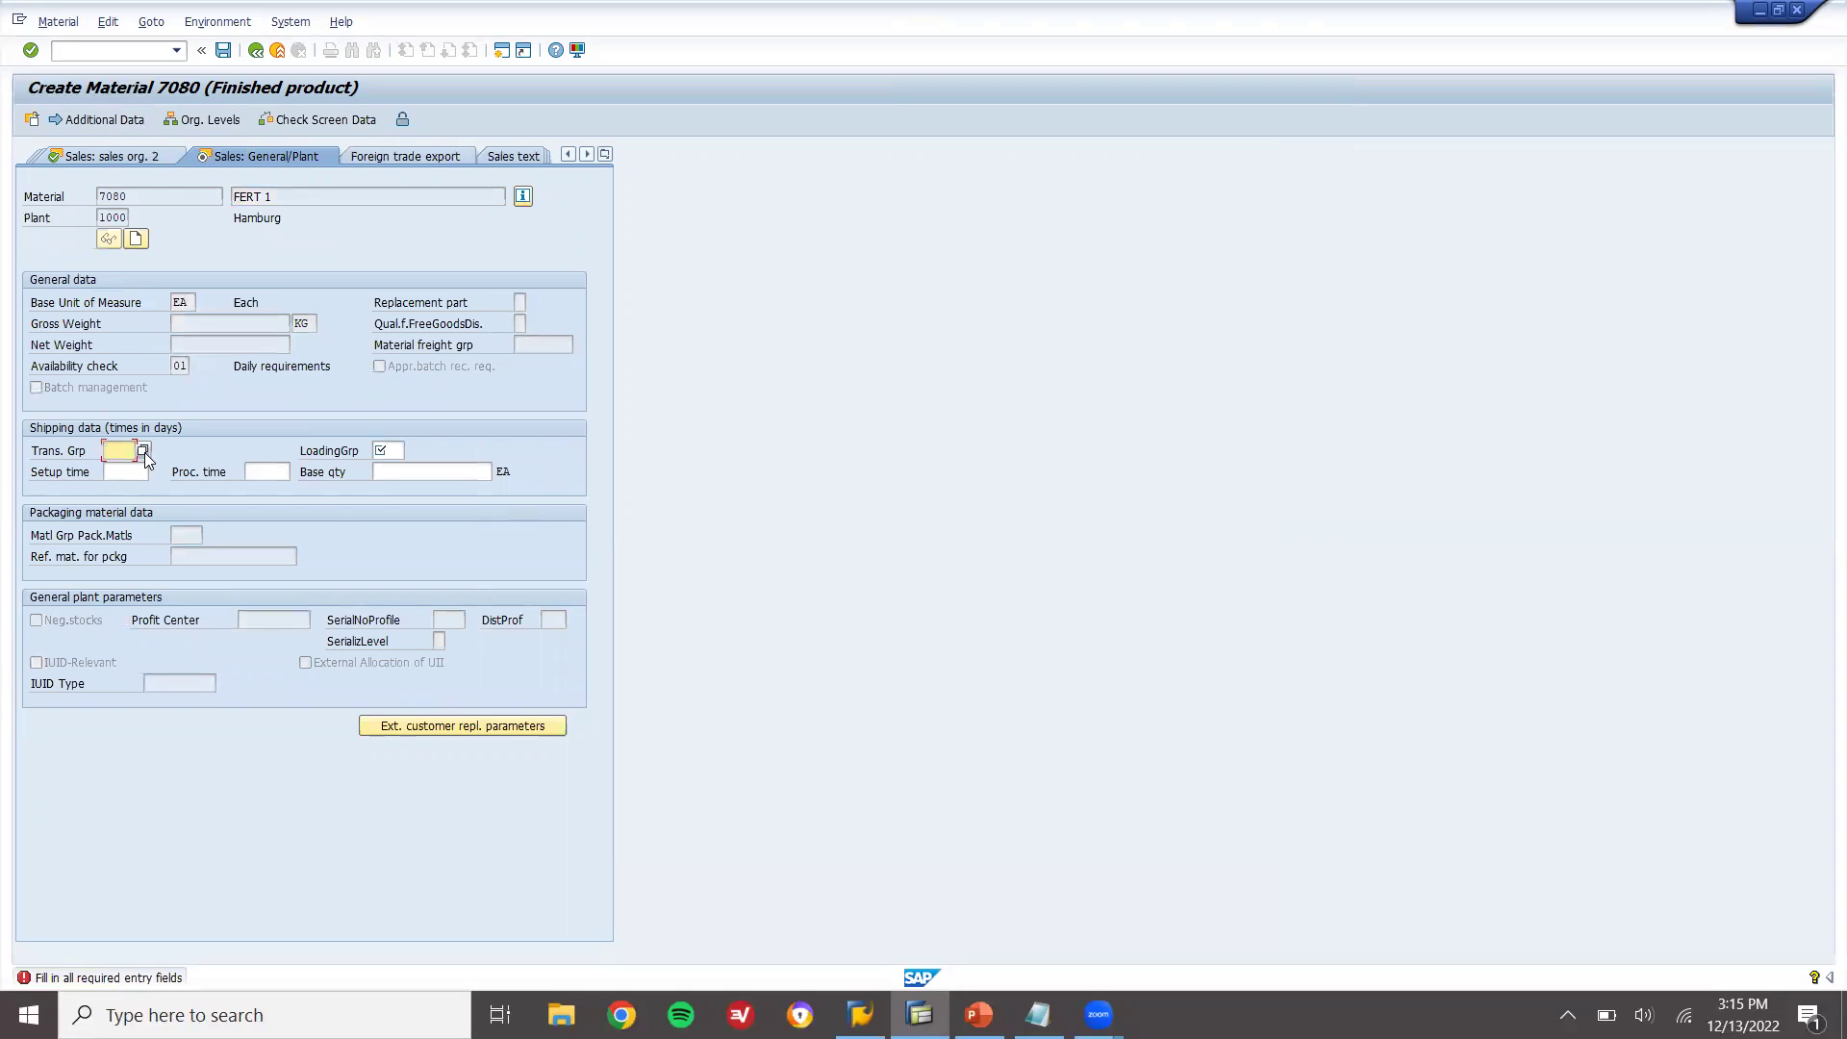
left_click(142, 450)
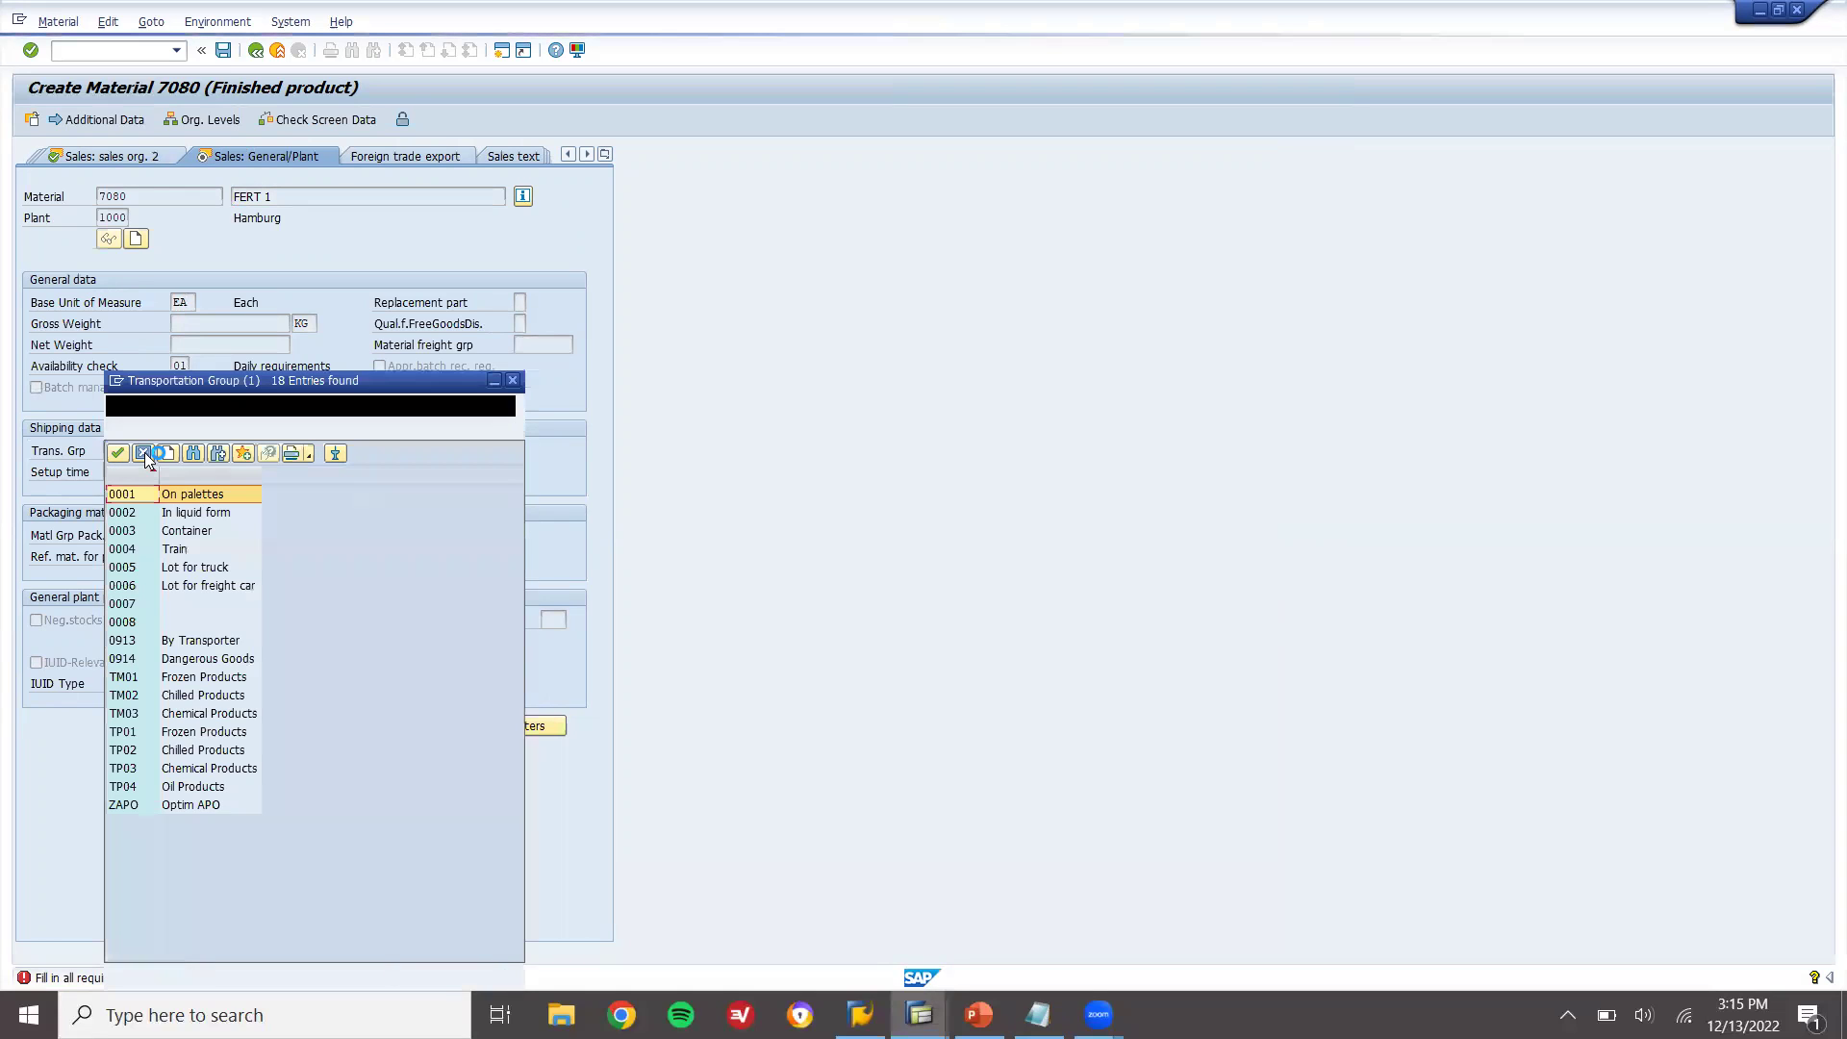
key("Return")
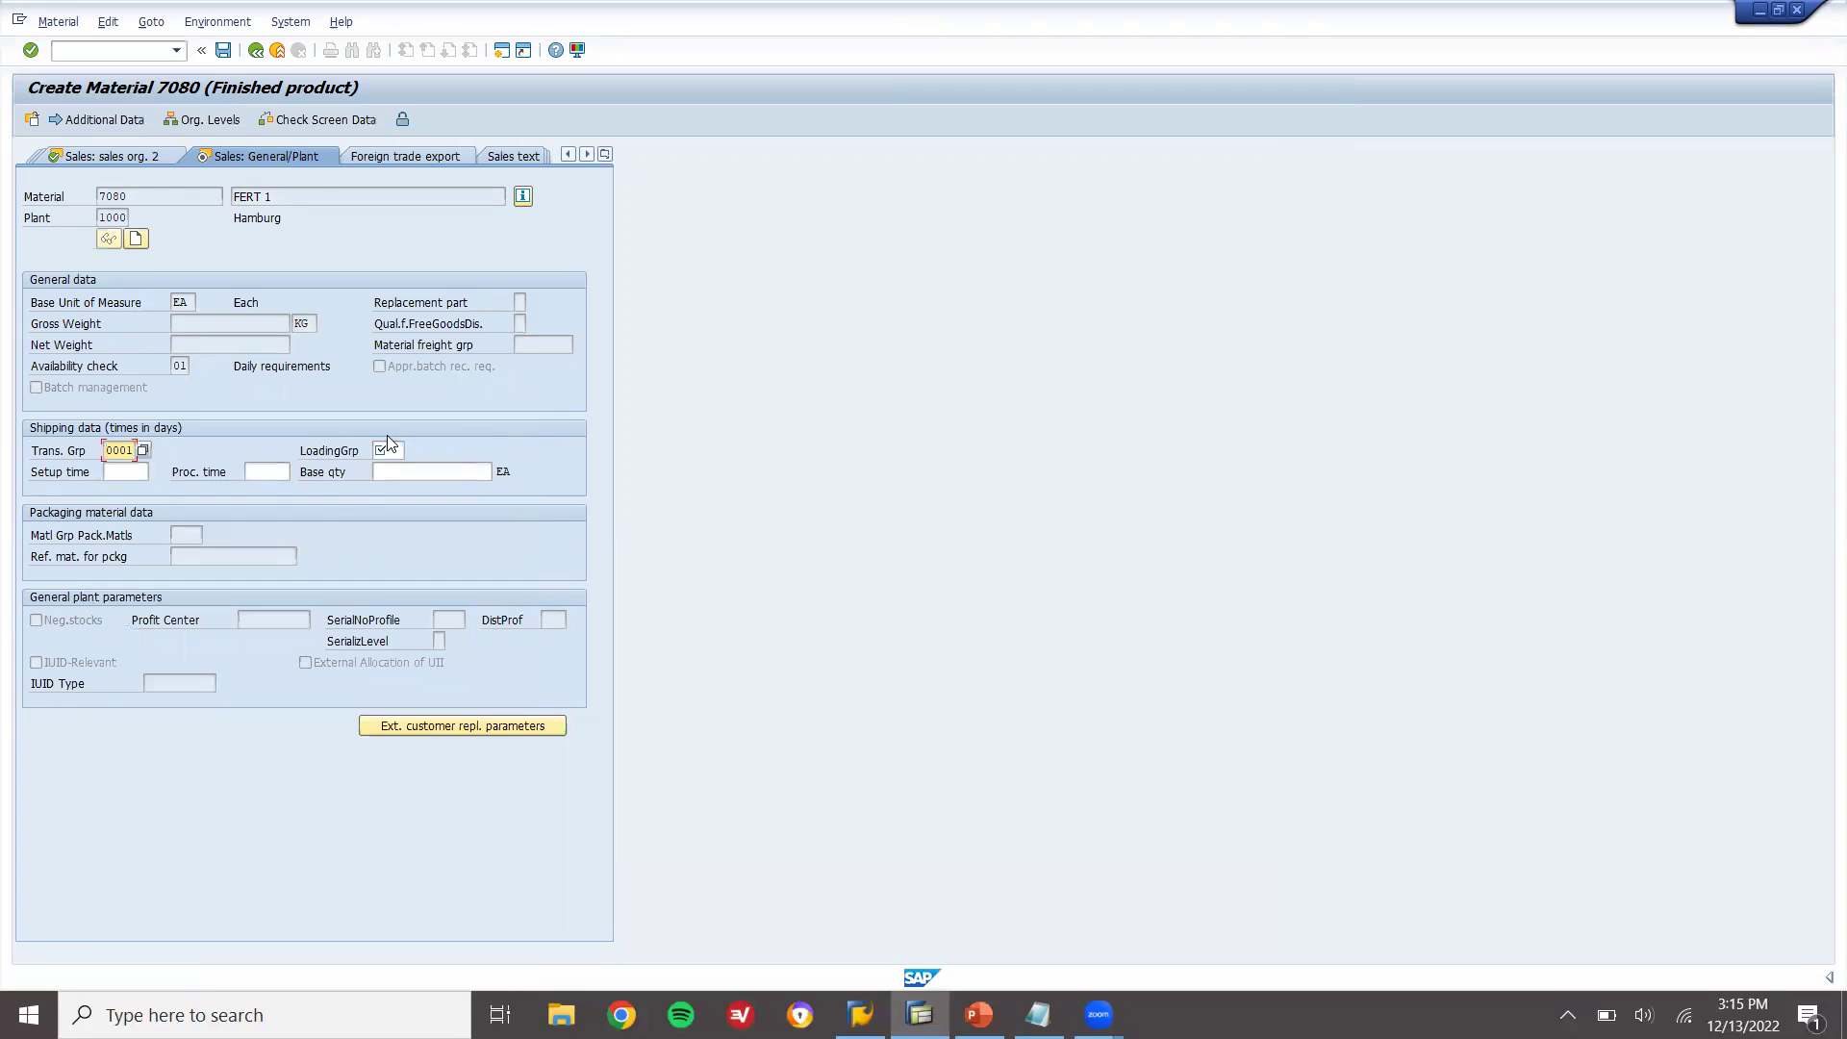
- Set the loading group to 0003 and confirm the Sales: General/Plant data
left_click(388, 449)
left_click(413, 452)
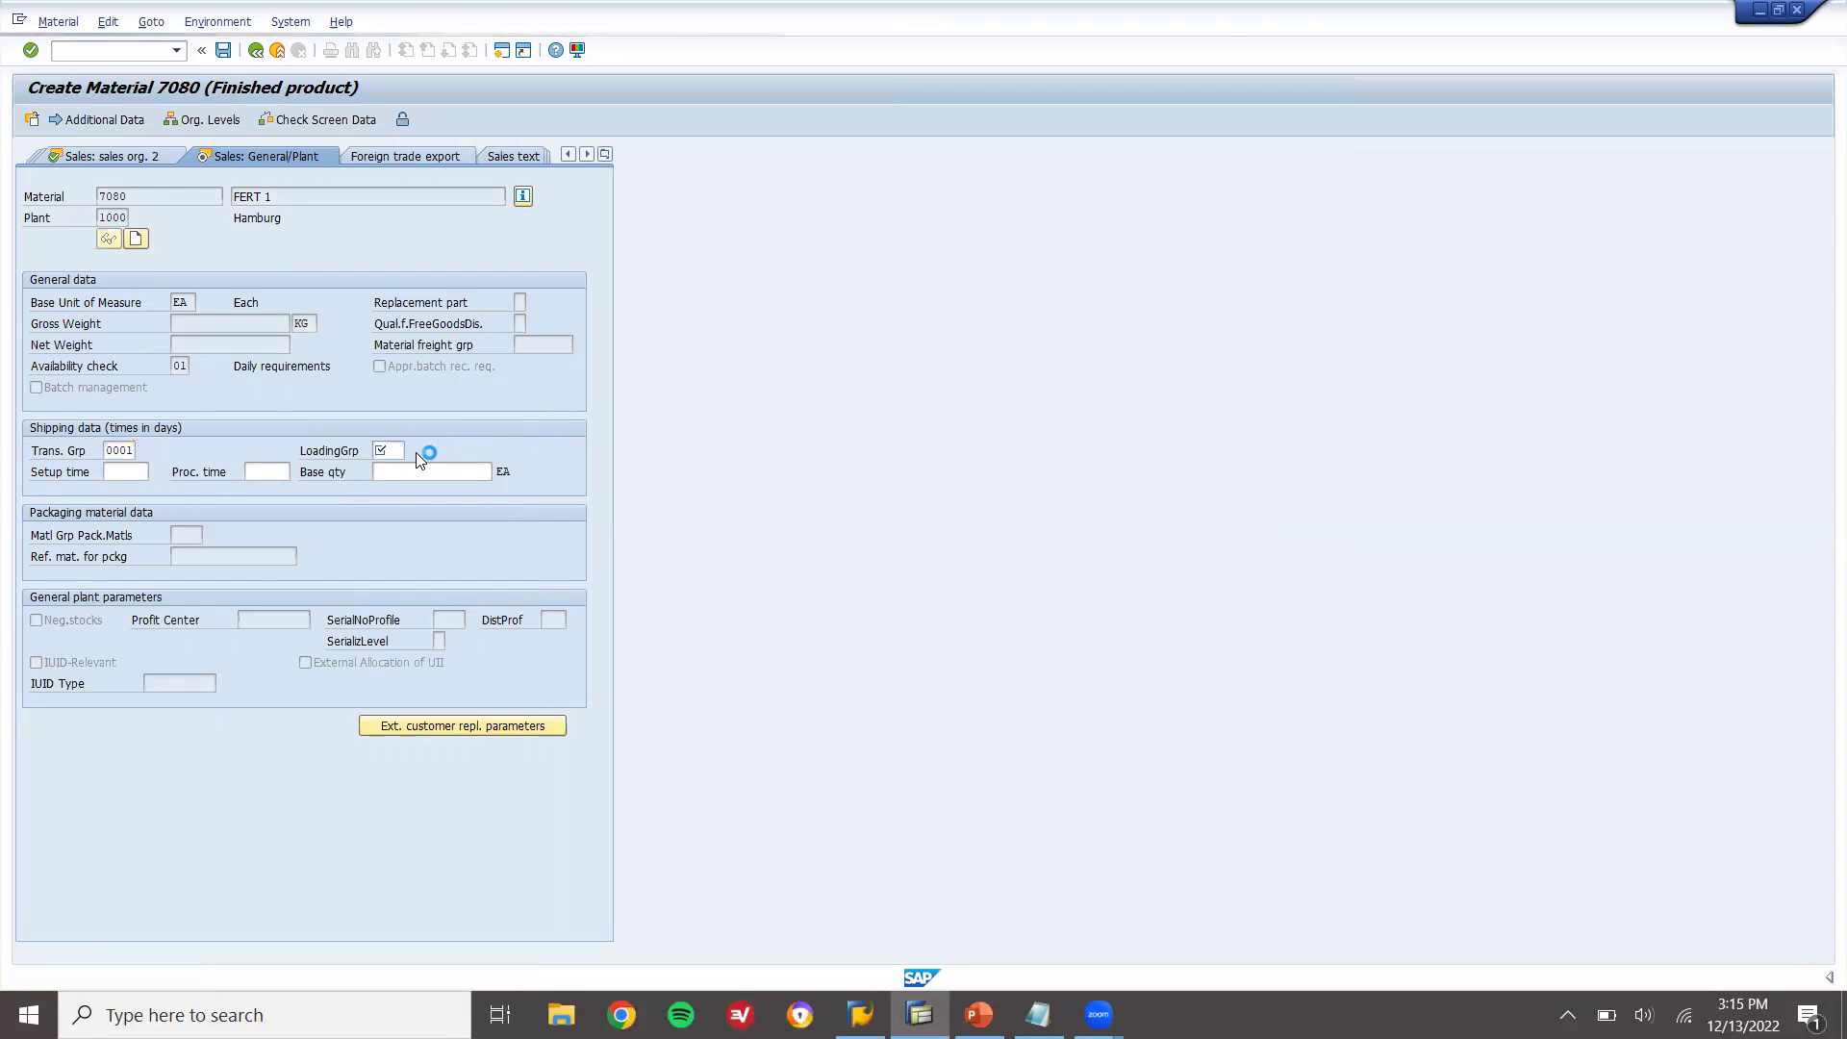
key("Down")
key("Down")
key("Return")
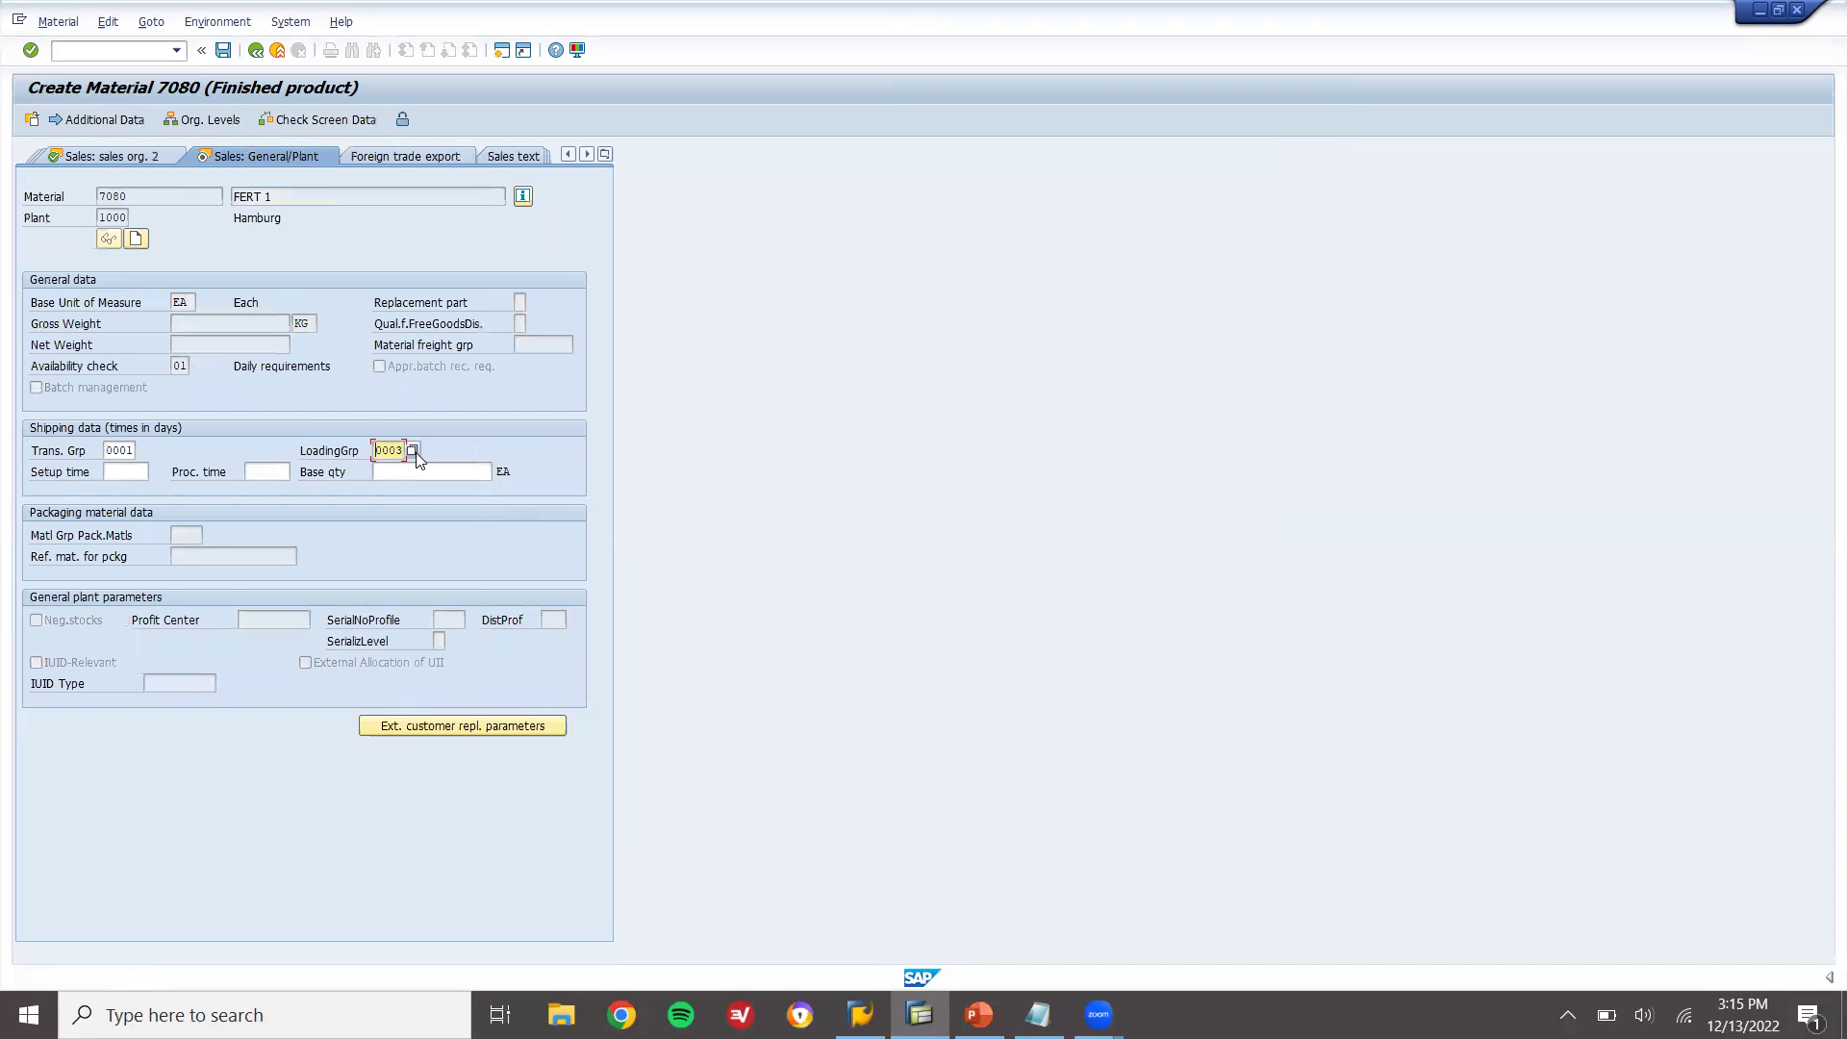
key("Return")
- Set the MRP type to PD and the MRP controller to 000 in the MRP 1 view
key("Return")
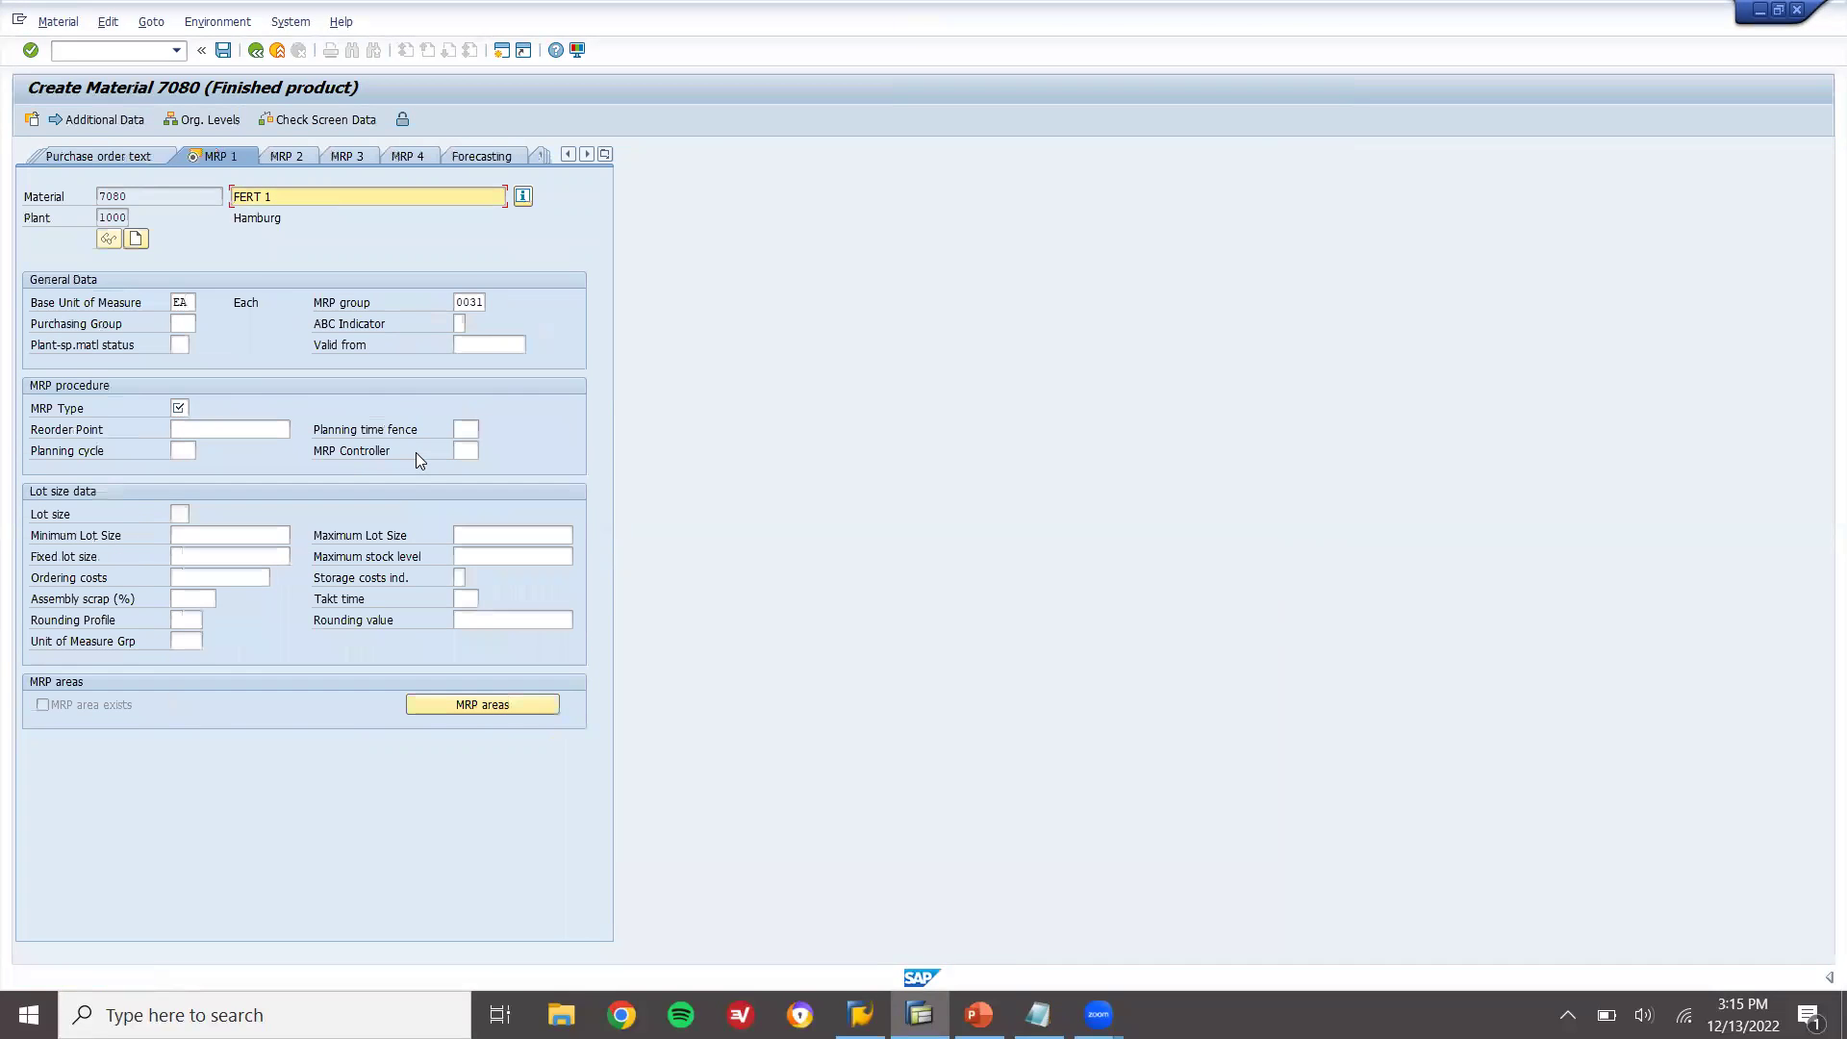
left_click(178, 408)
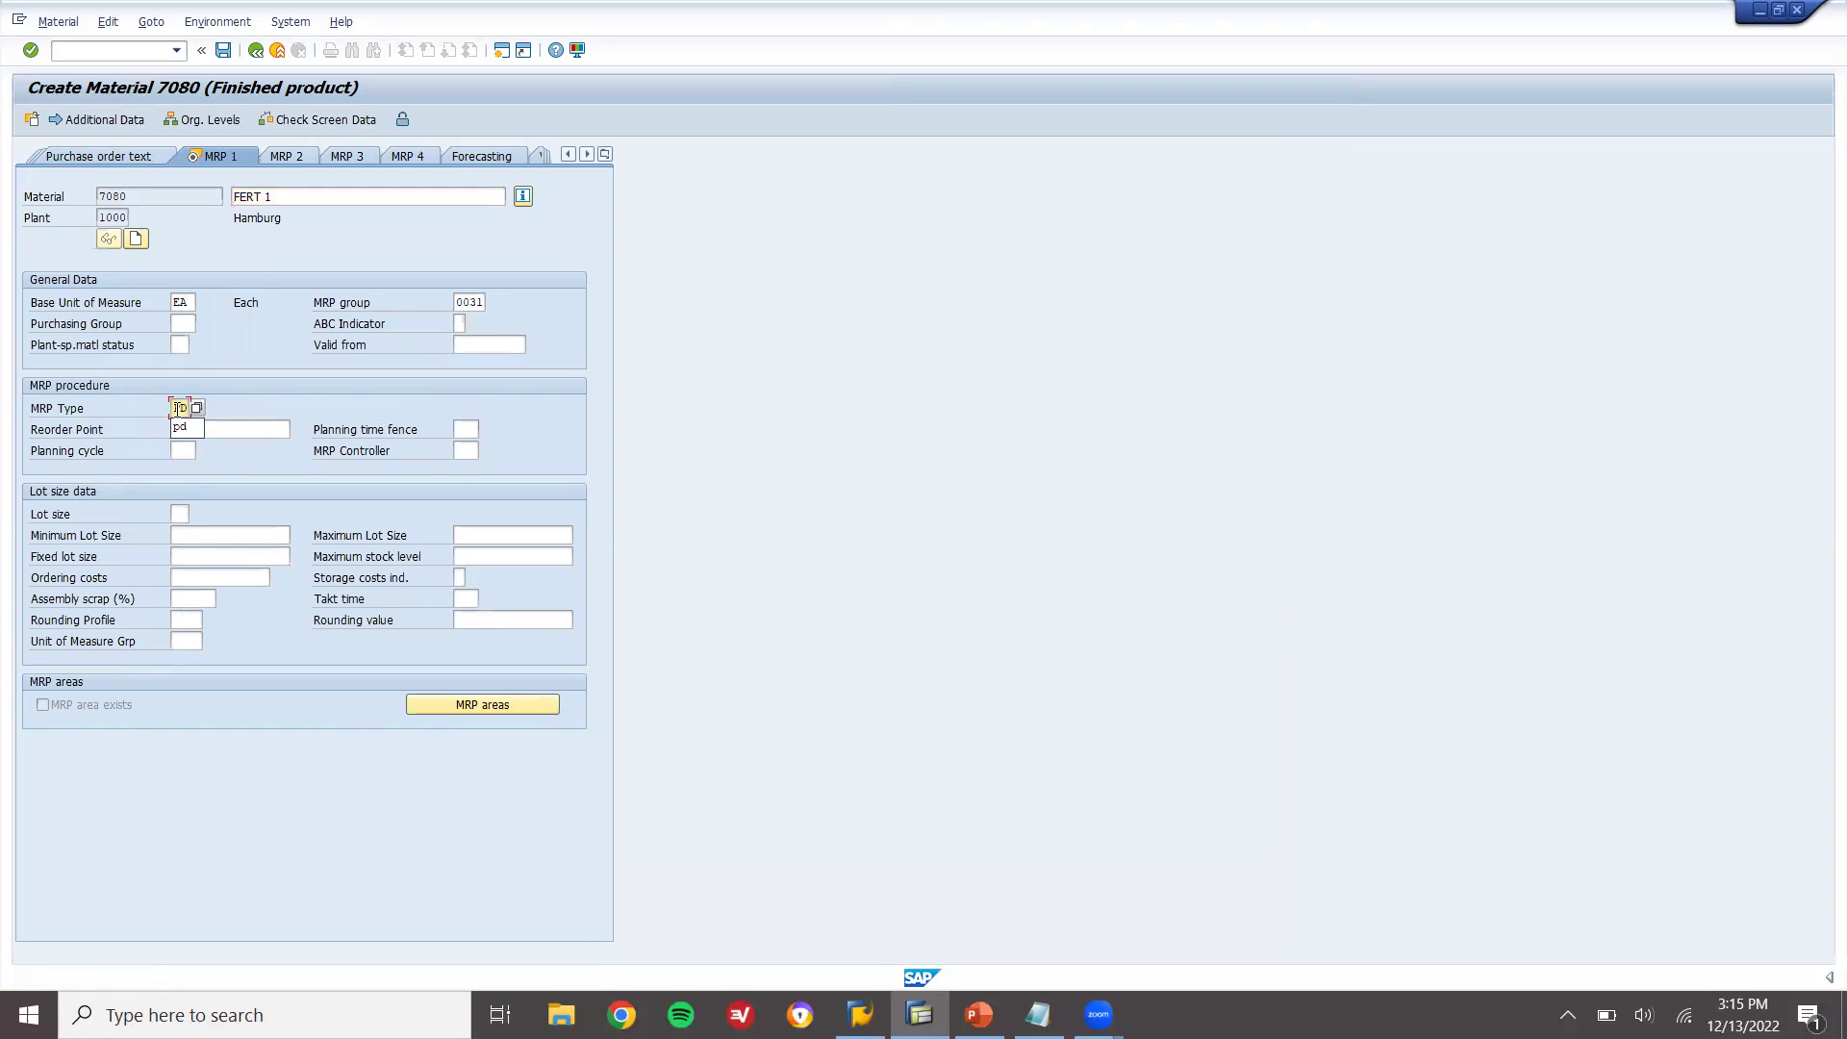
type("PD")
key("Return")
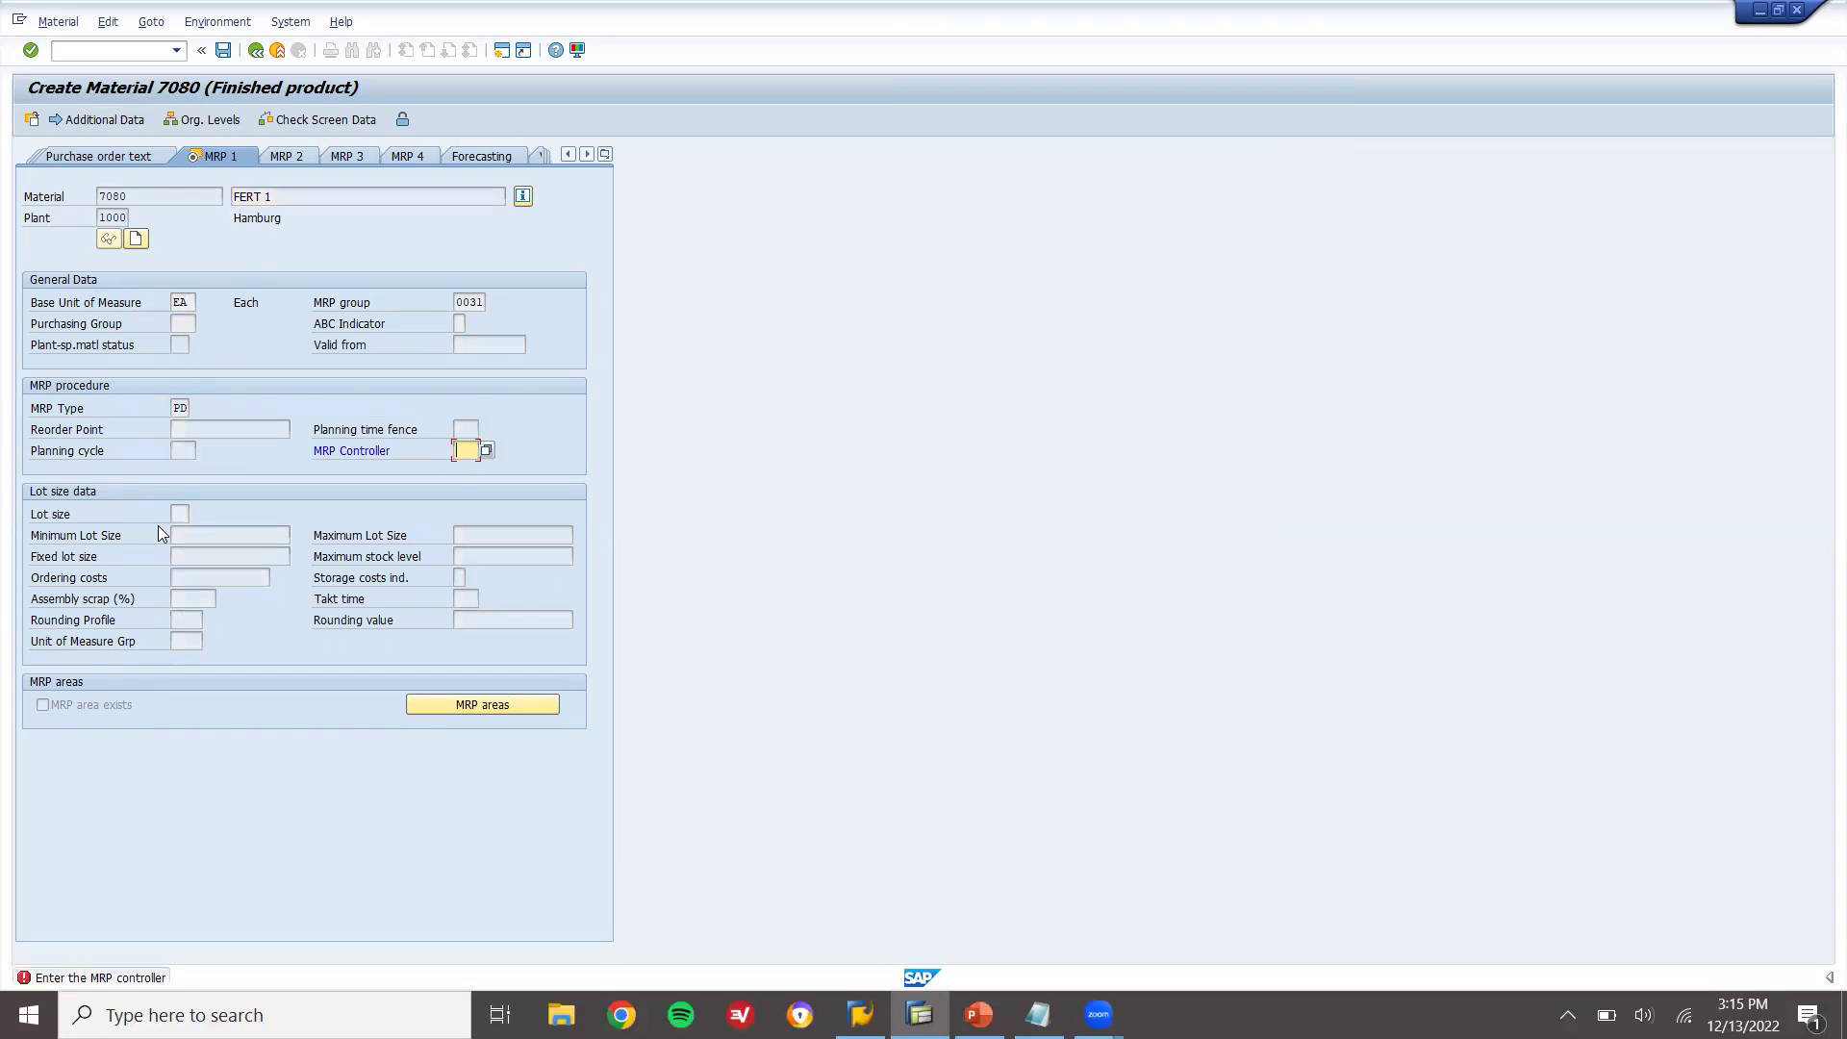
type("000")
key("Return")
- Choose lot size EX (Lot-for-lot order quantity) and confirm the MRP 1 data
left_click(197, 515)
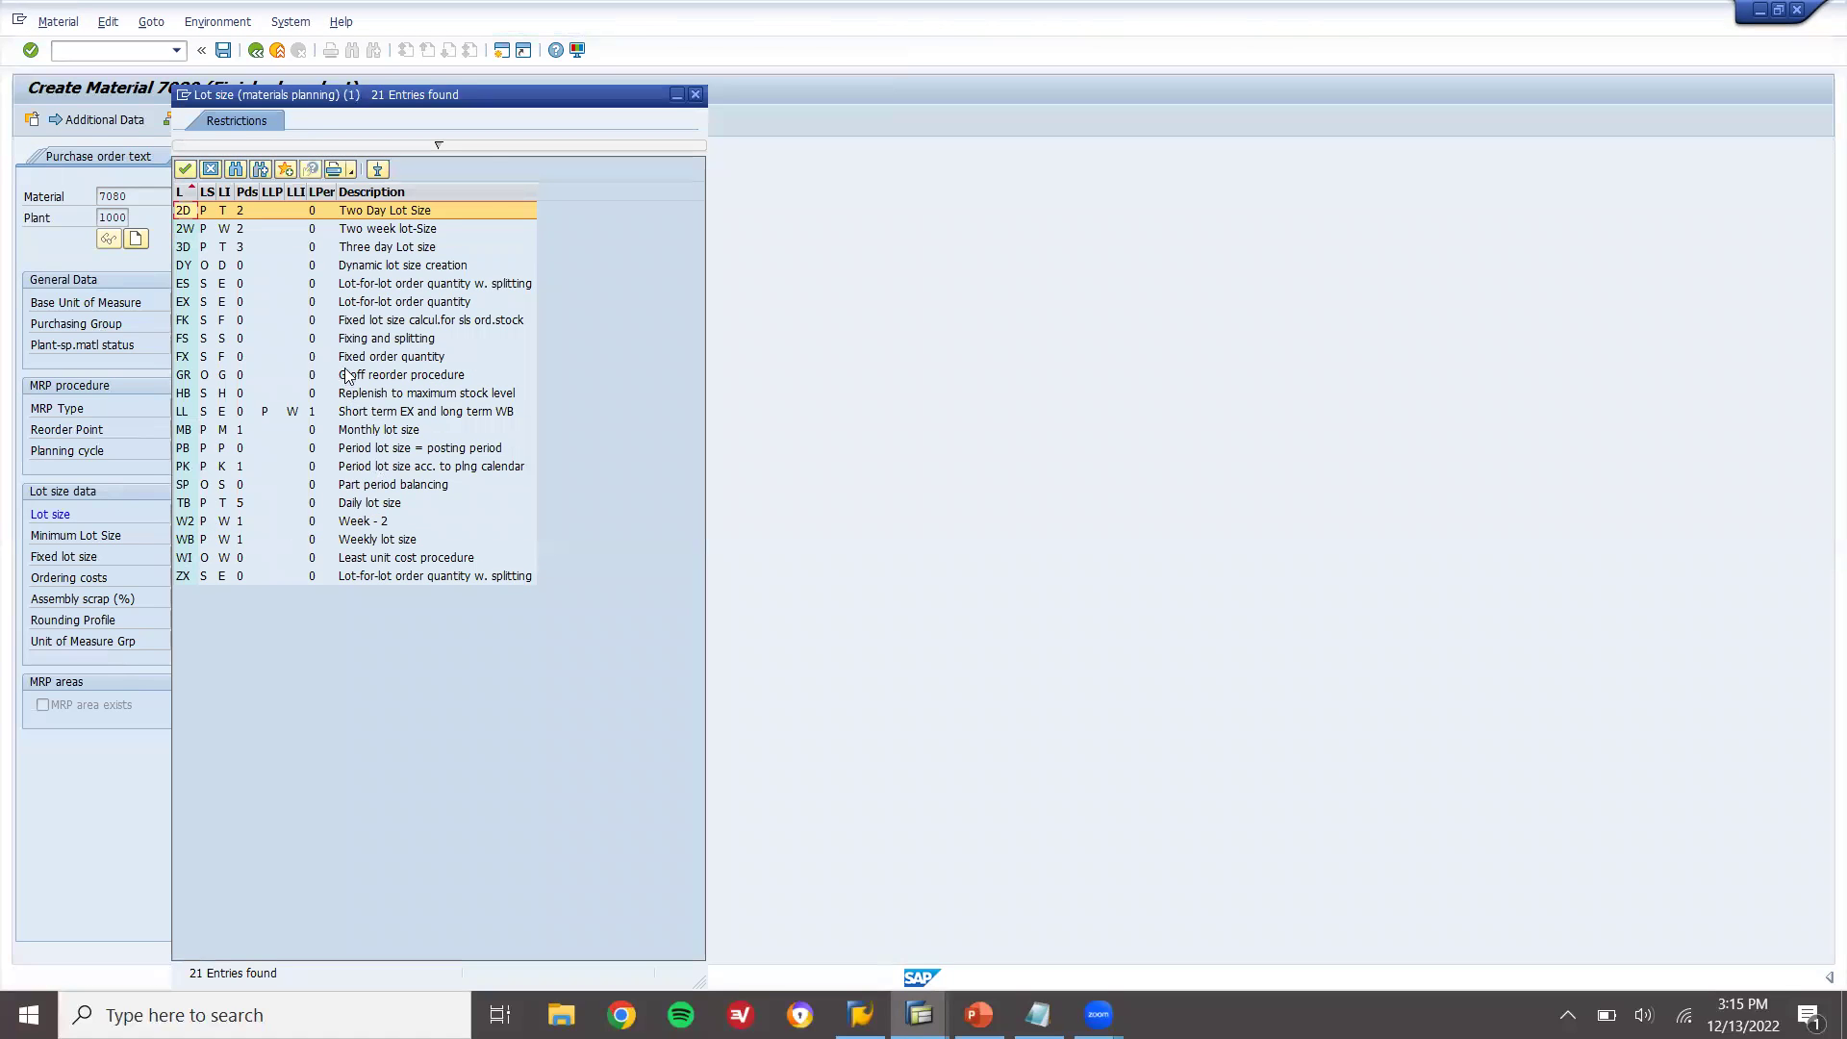
double_click(355, 304)
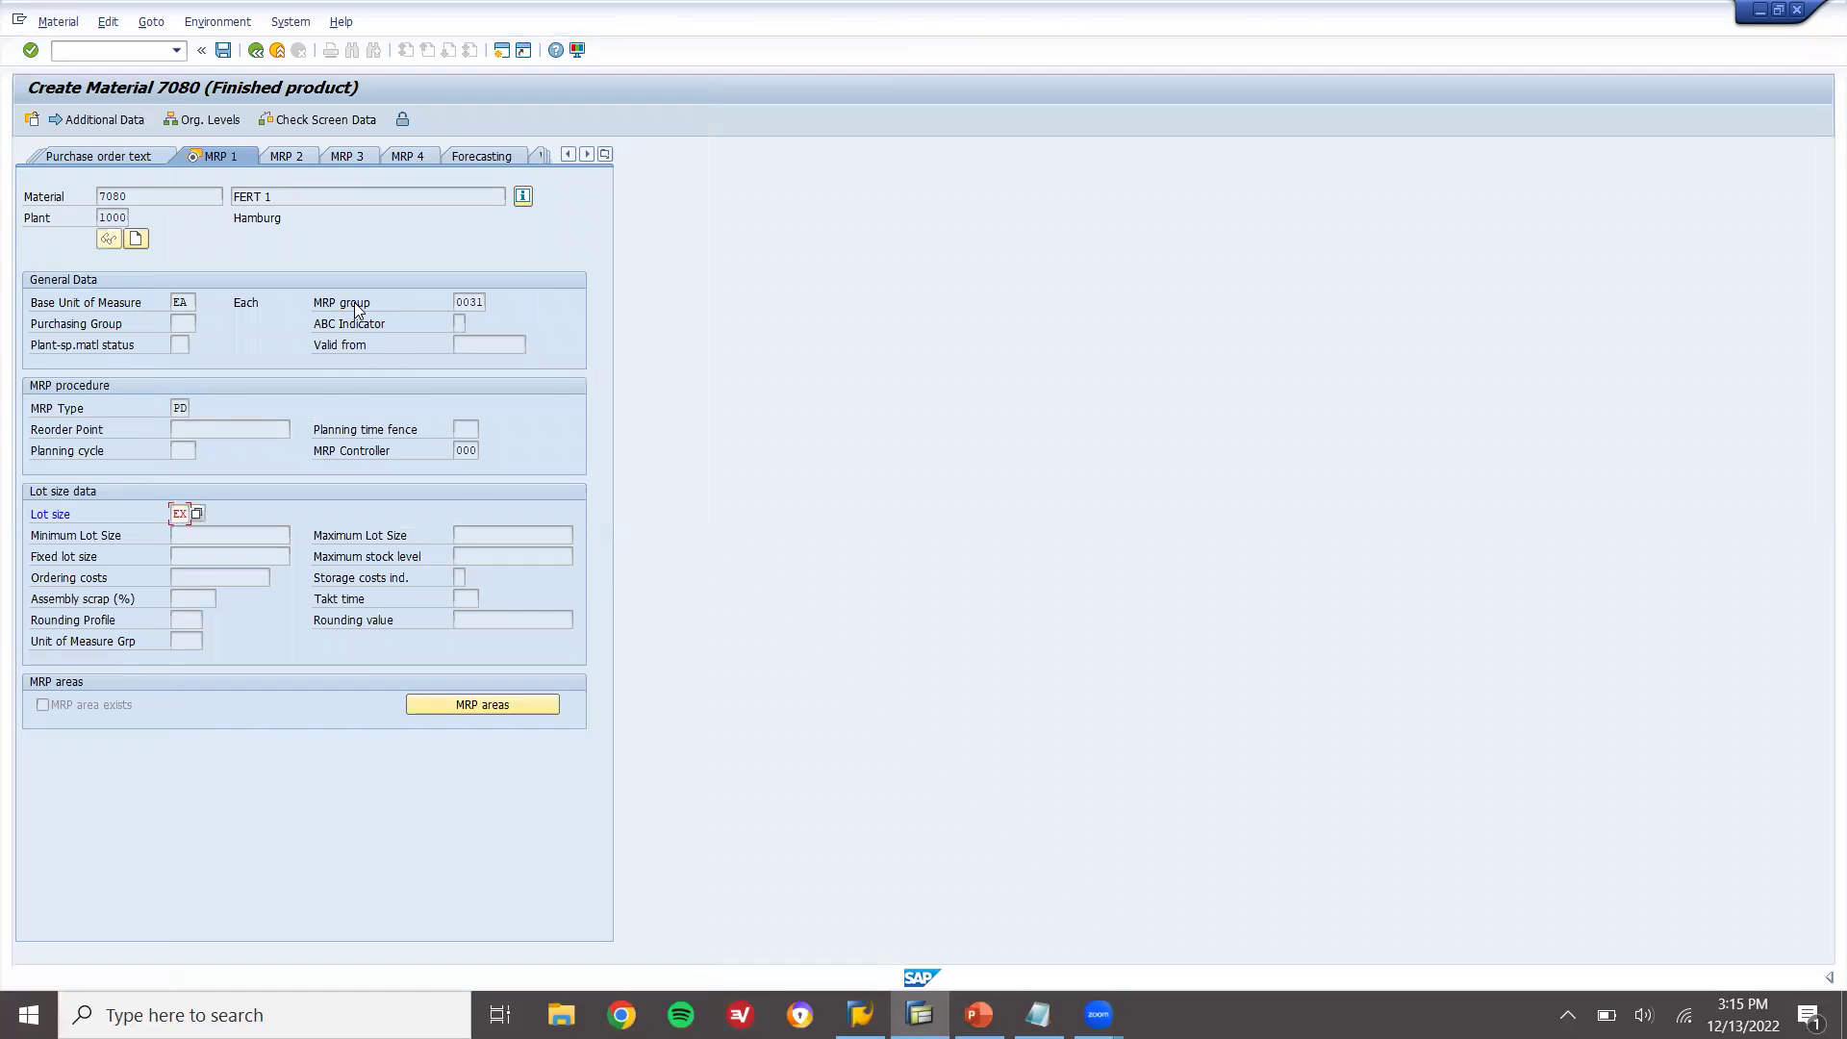
key("Return")
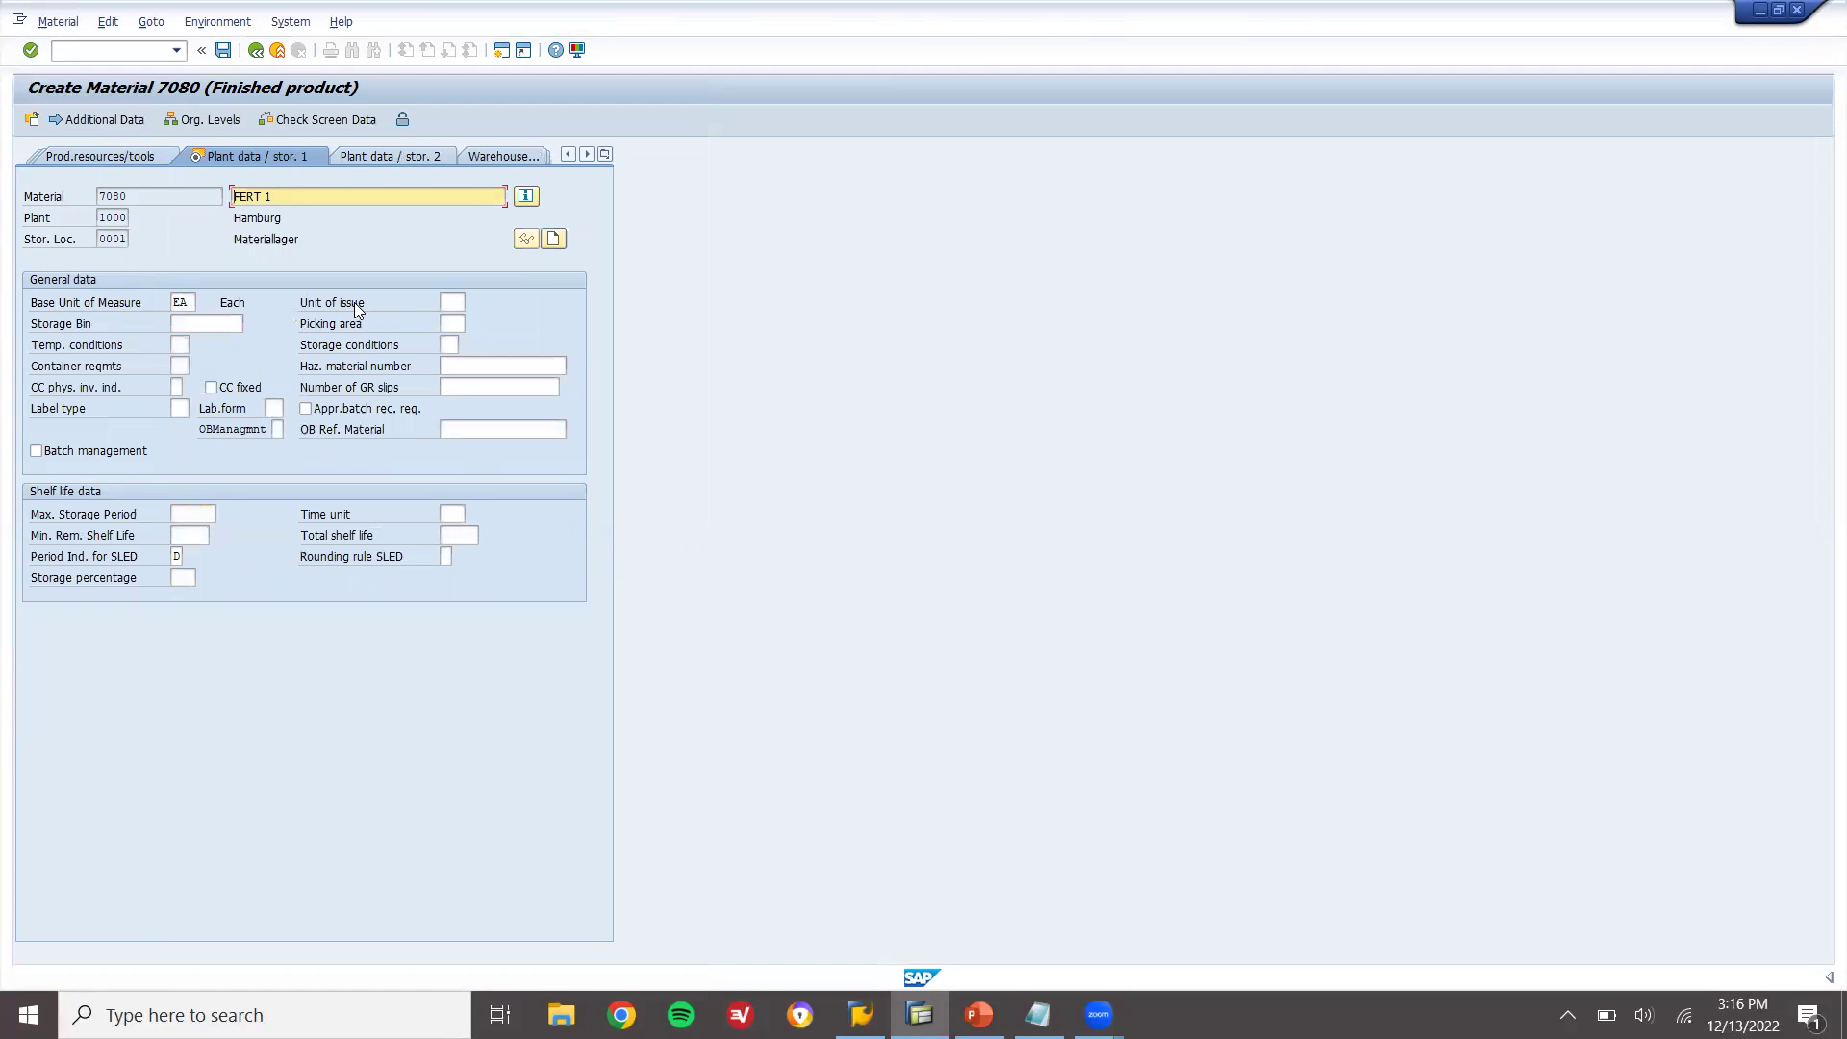
- Set the valuation class to 7920 (Finished products) in the Accounting 1 view
key("Return")
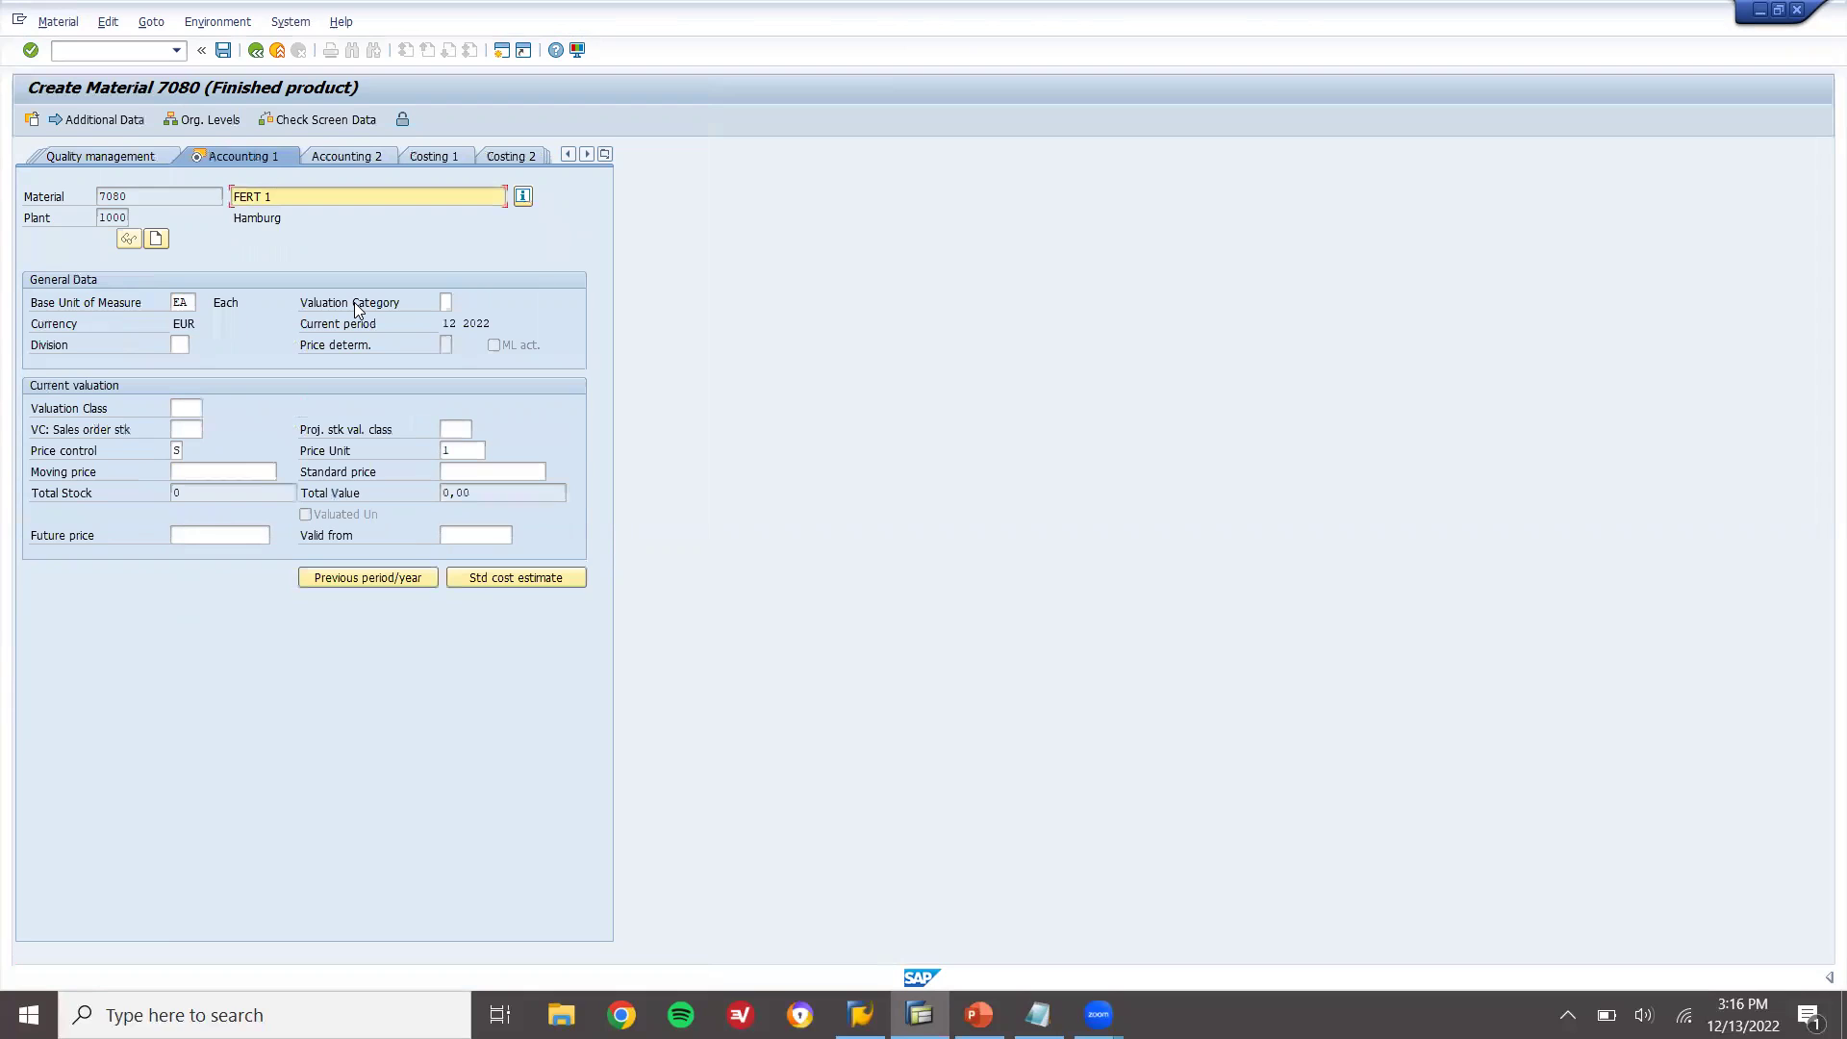
left_click(605, 157)
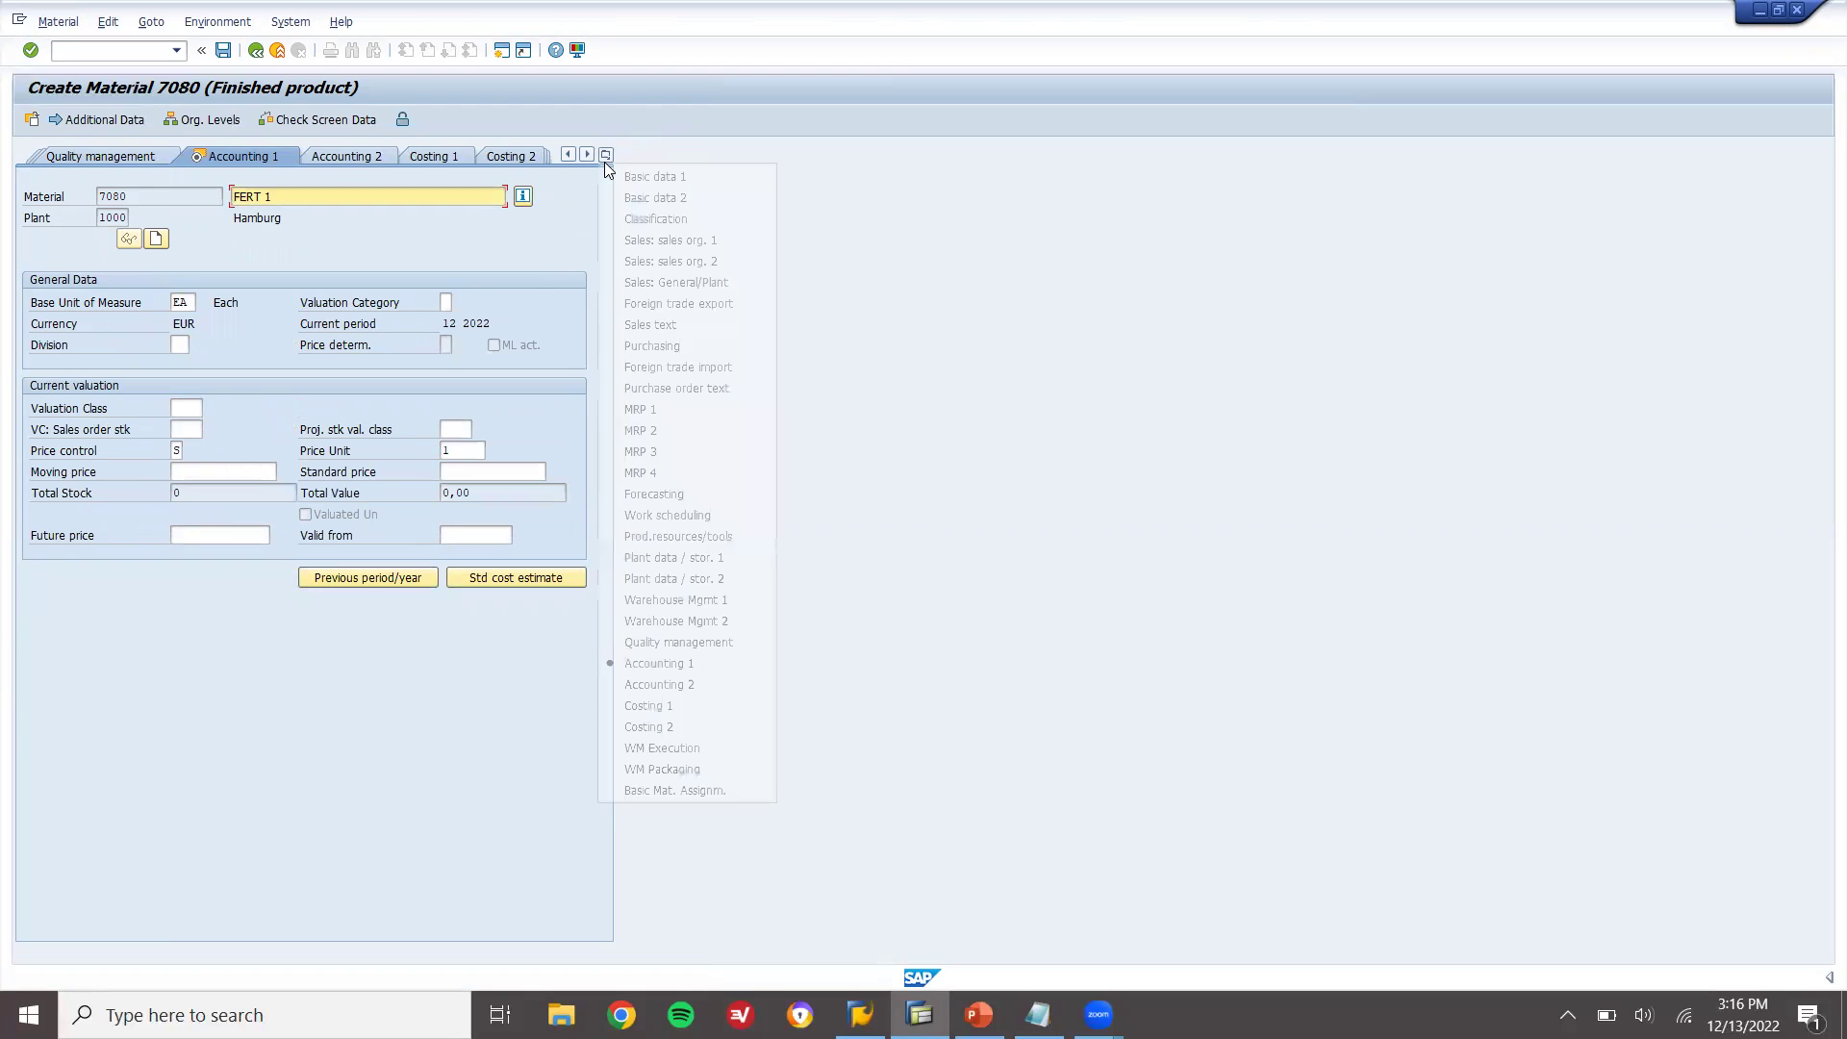
left_click(679, 471)
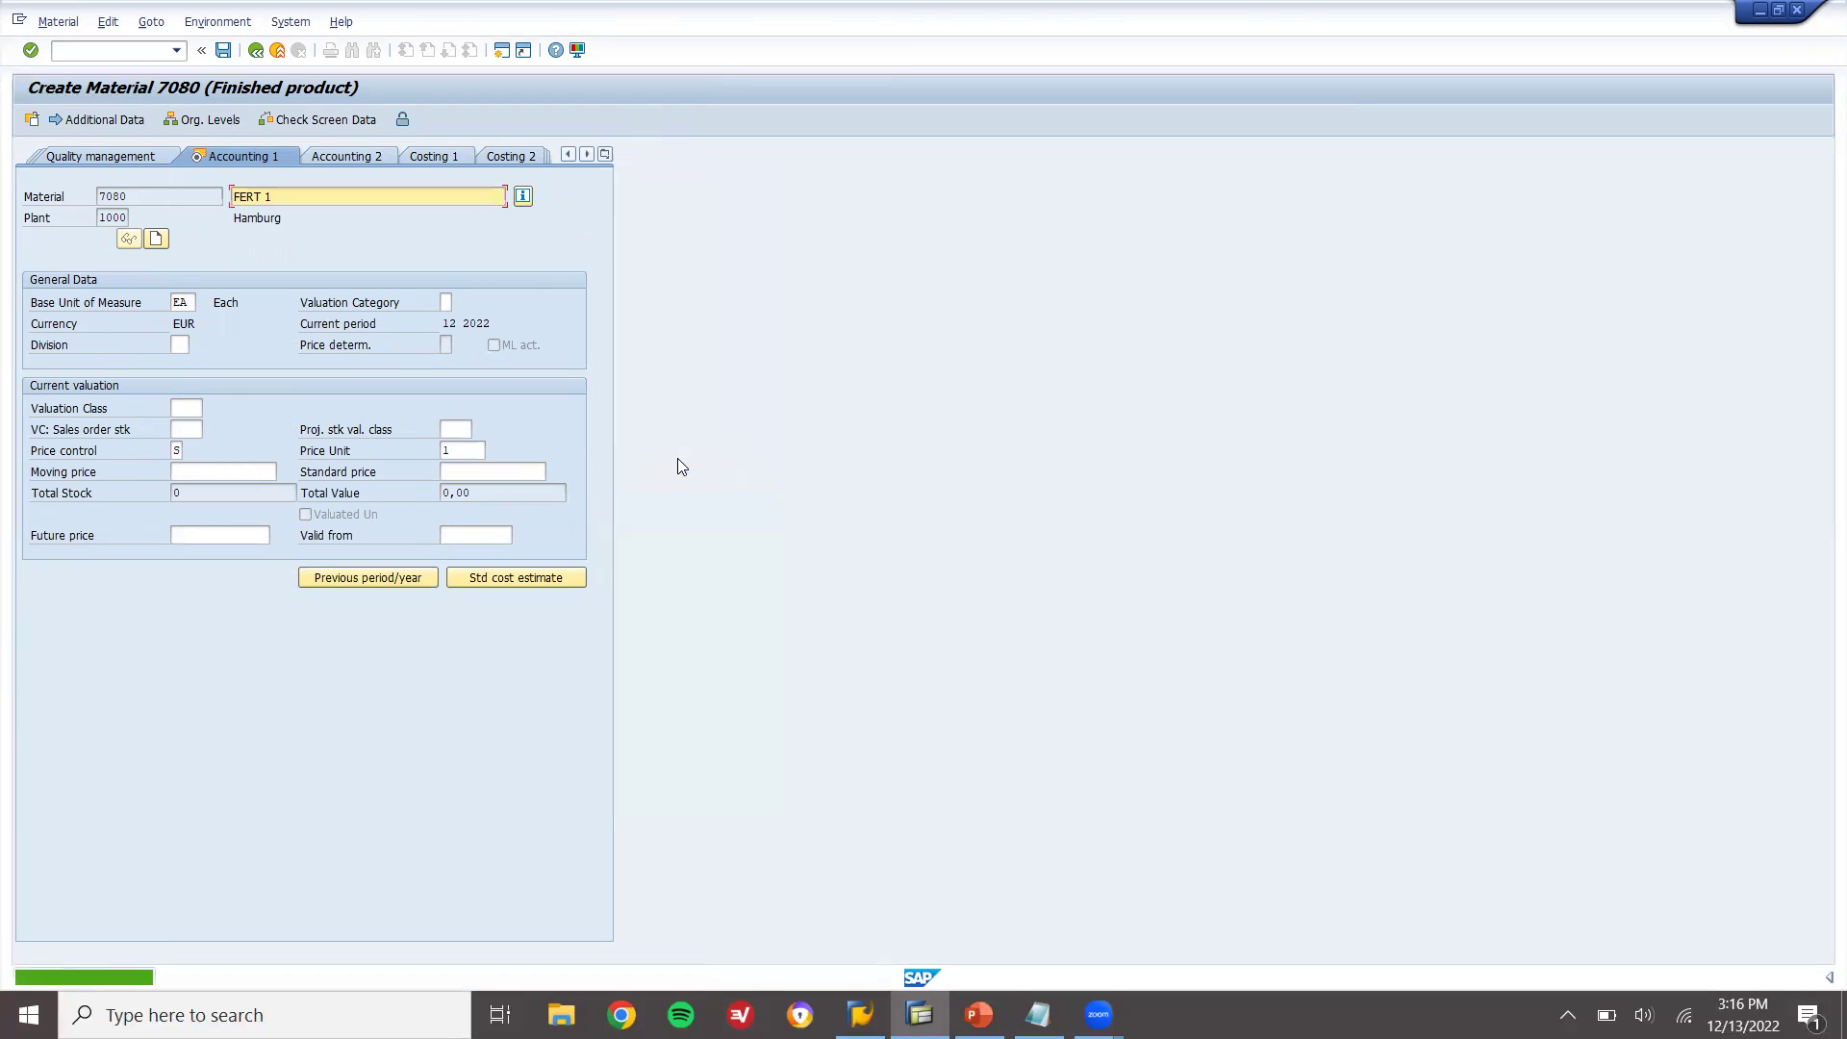
left_click(183, 408)
left_click(208, 408)
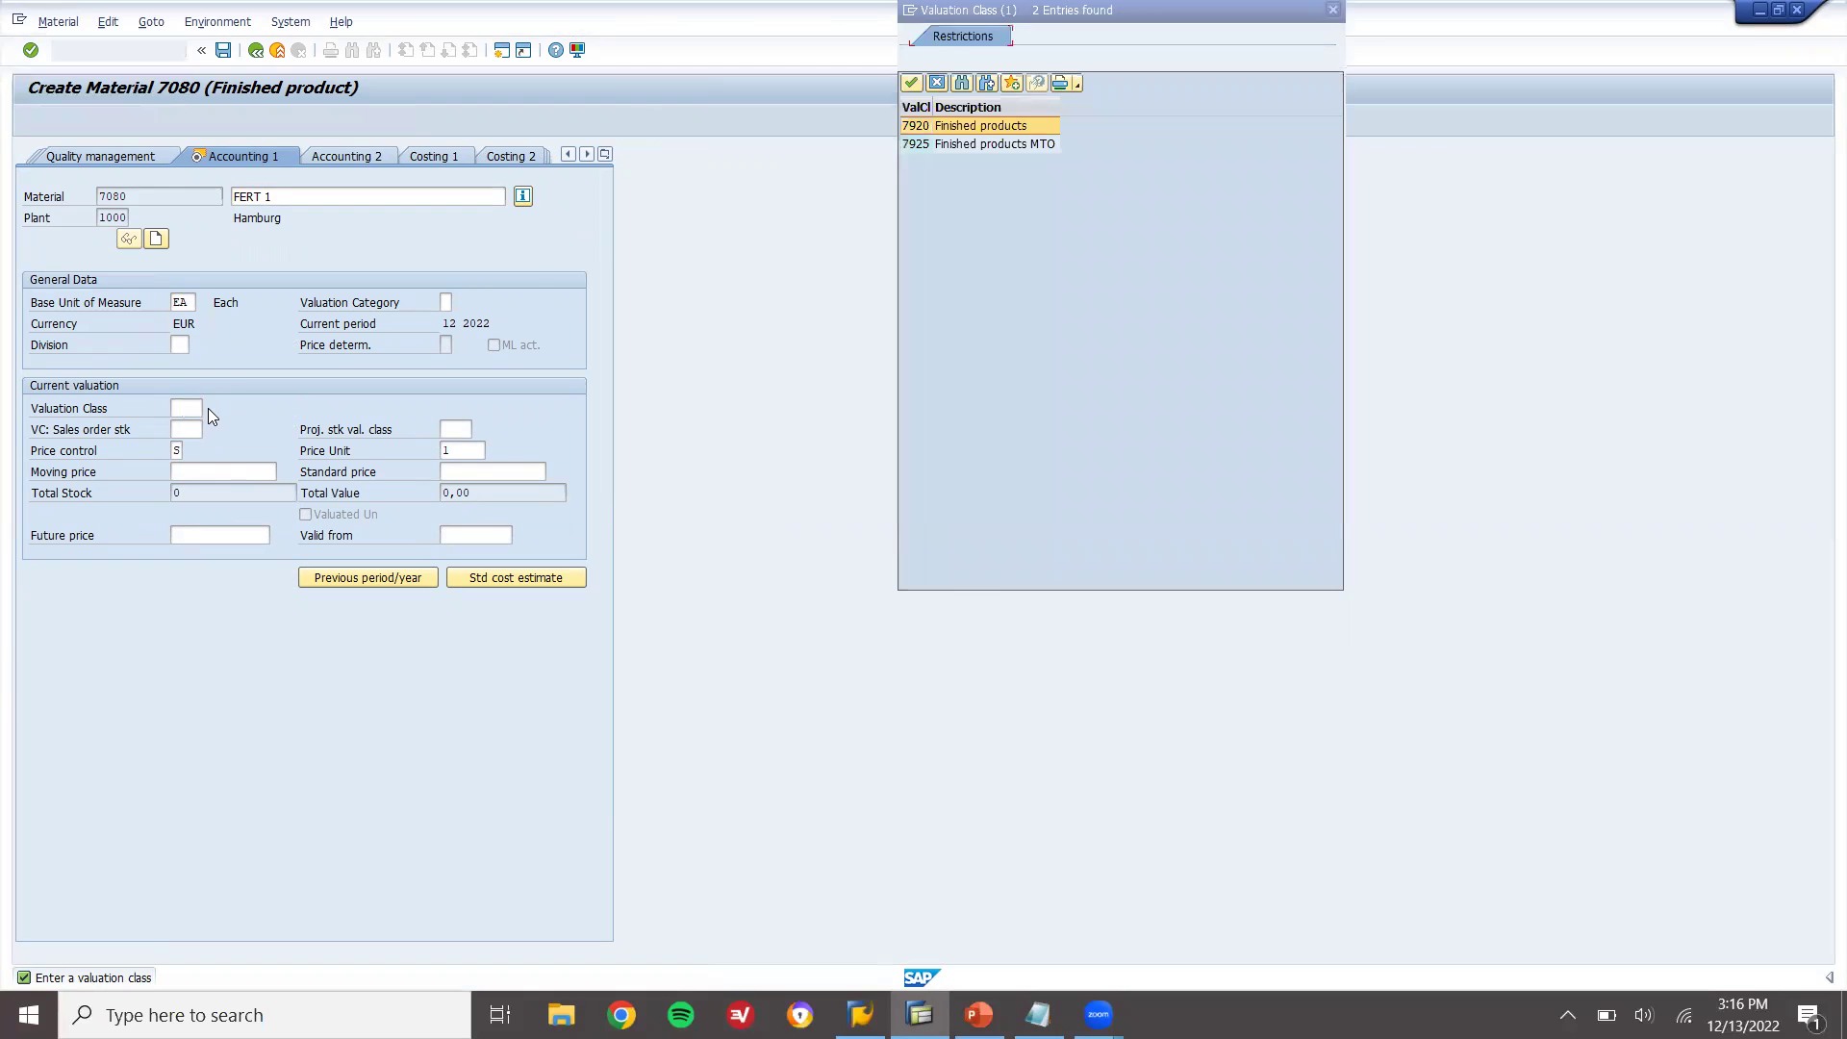
key("Return")
key("Return")
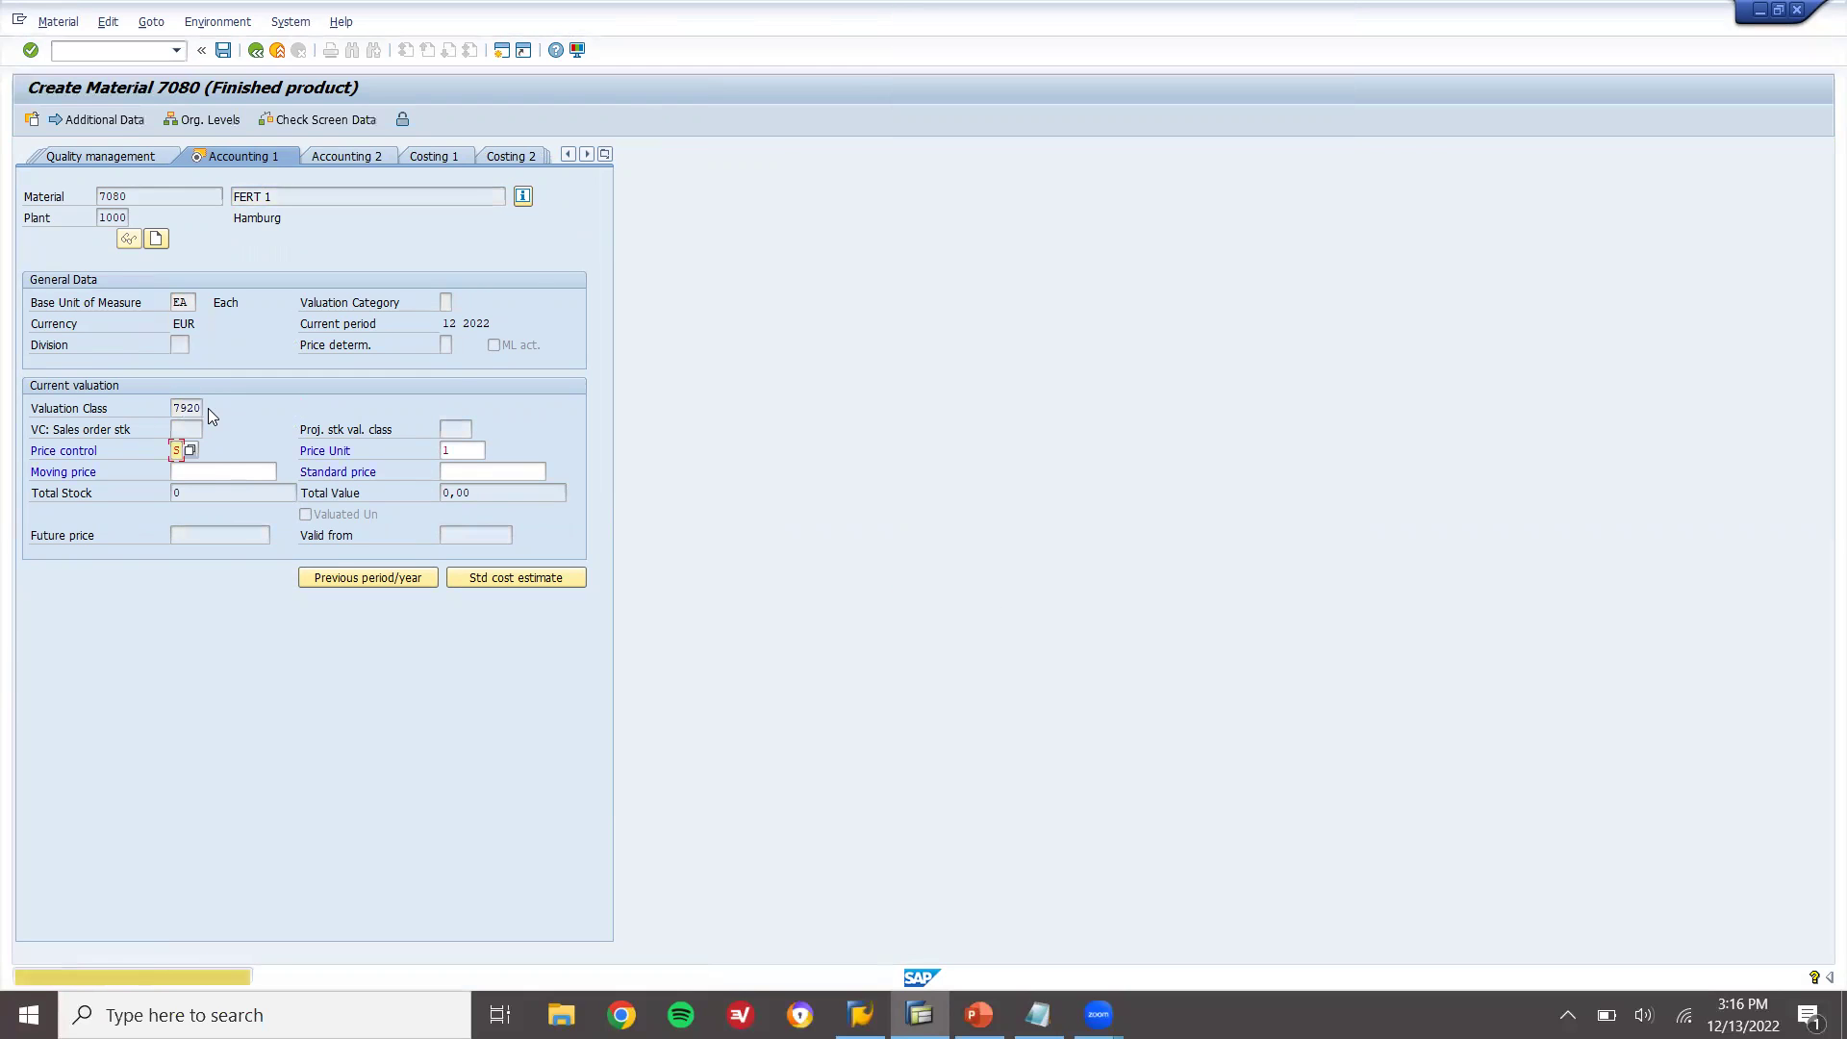
- Go to the MRP 4 view and check the production version overview
left_click(605, 154)
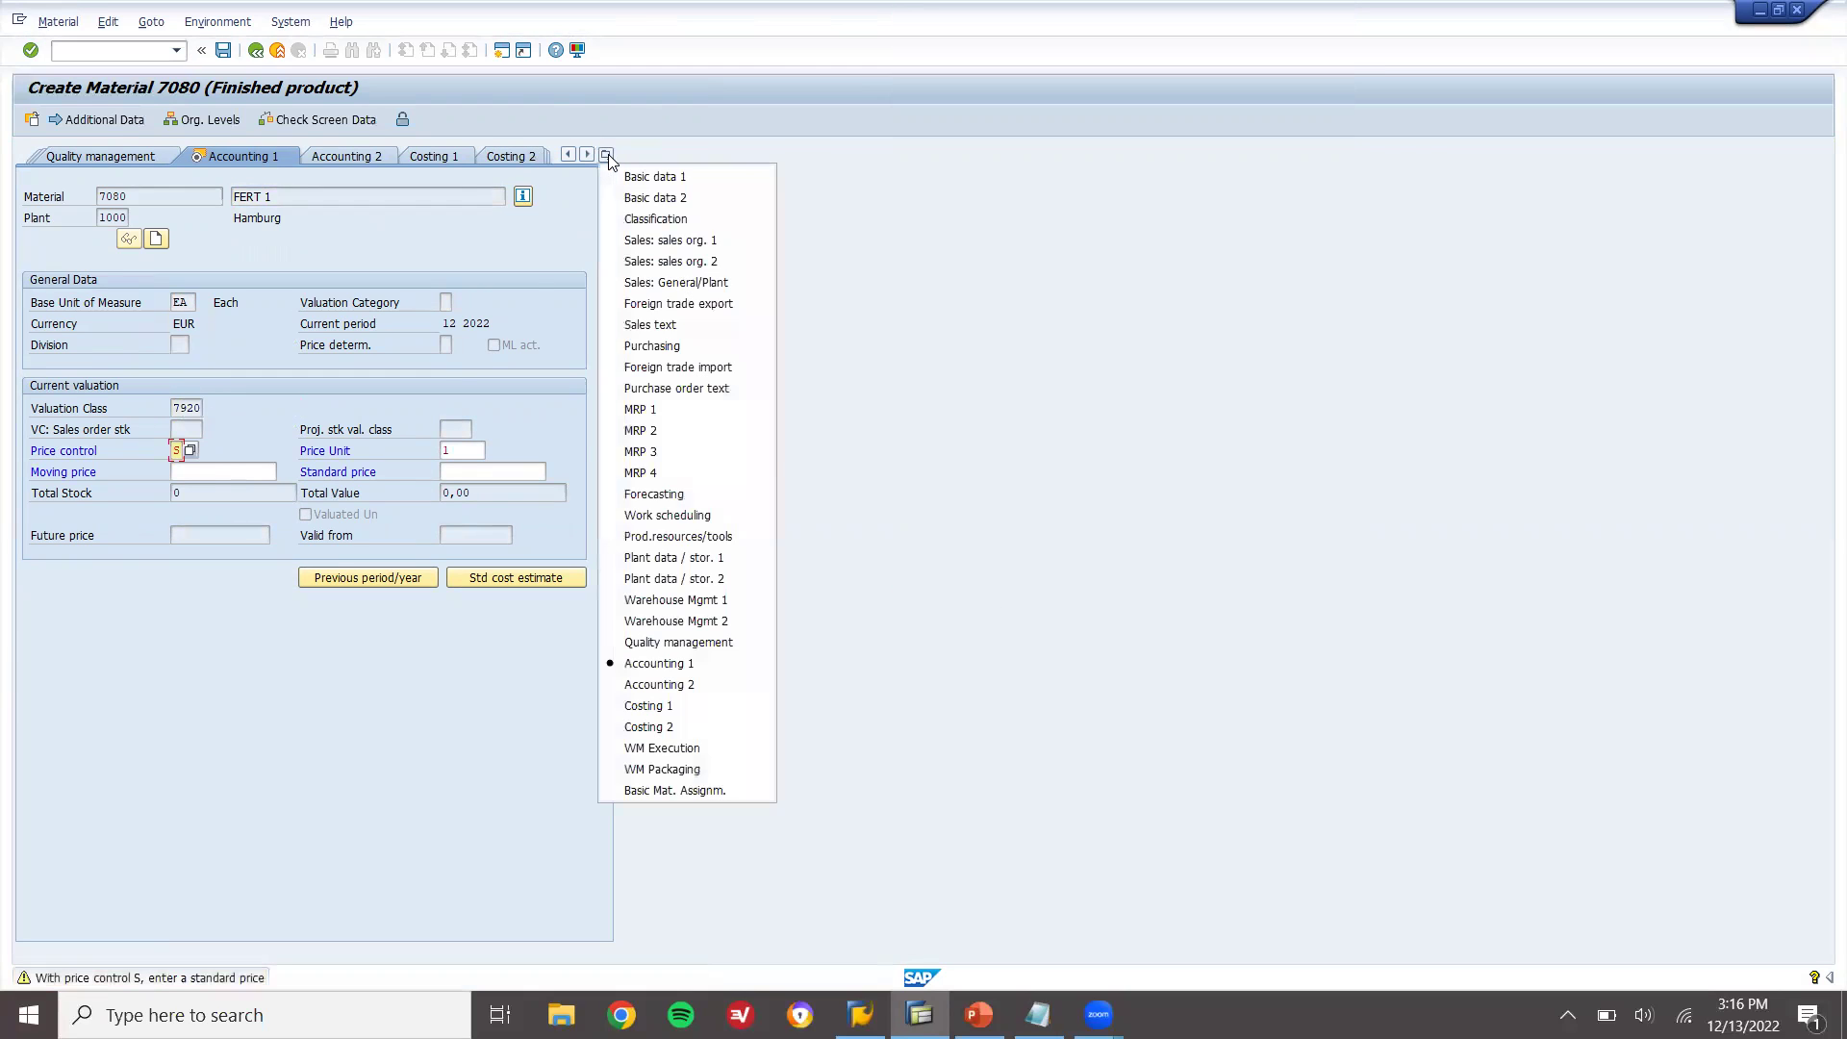
left_click(679, 471)
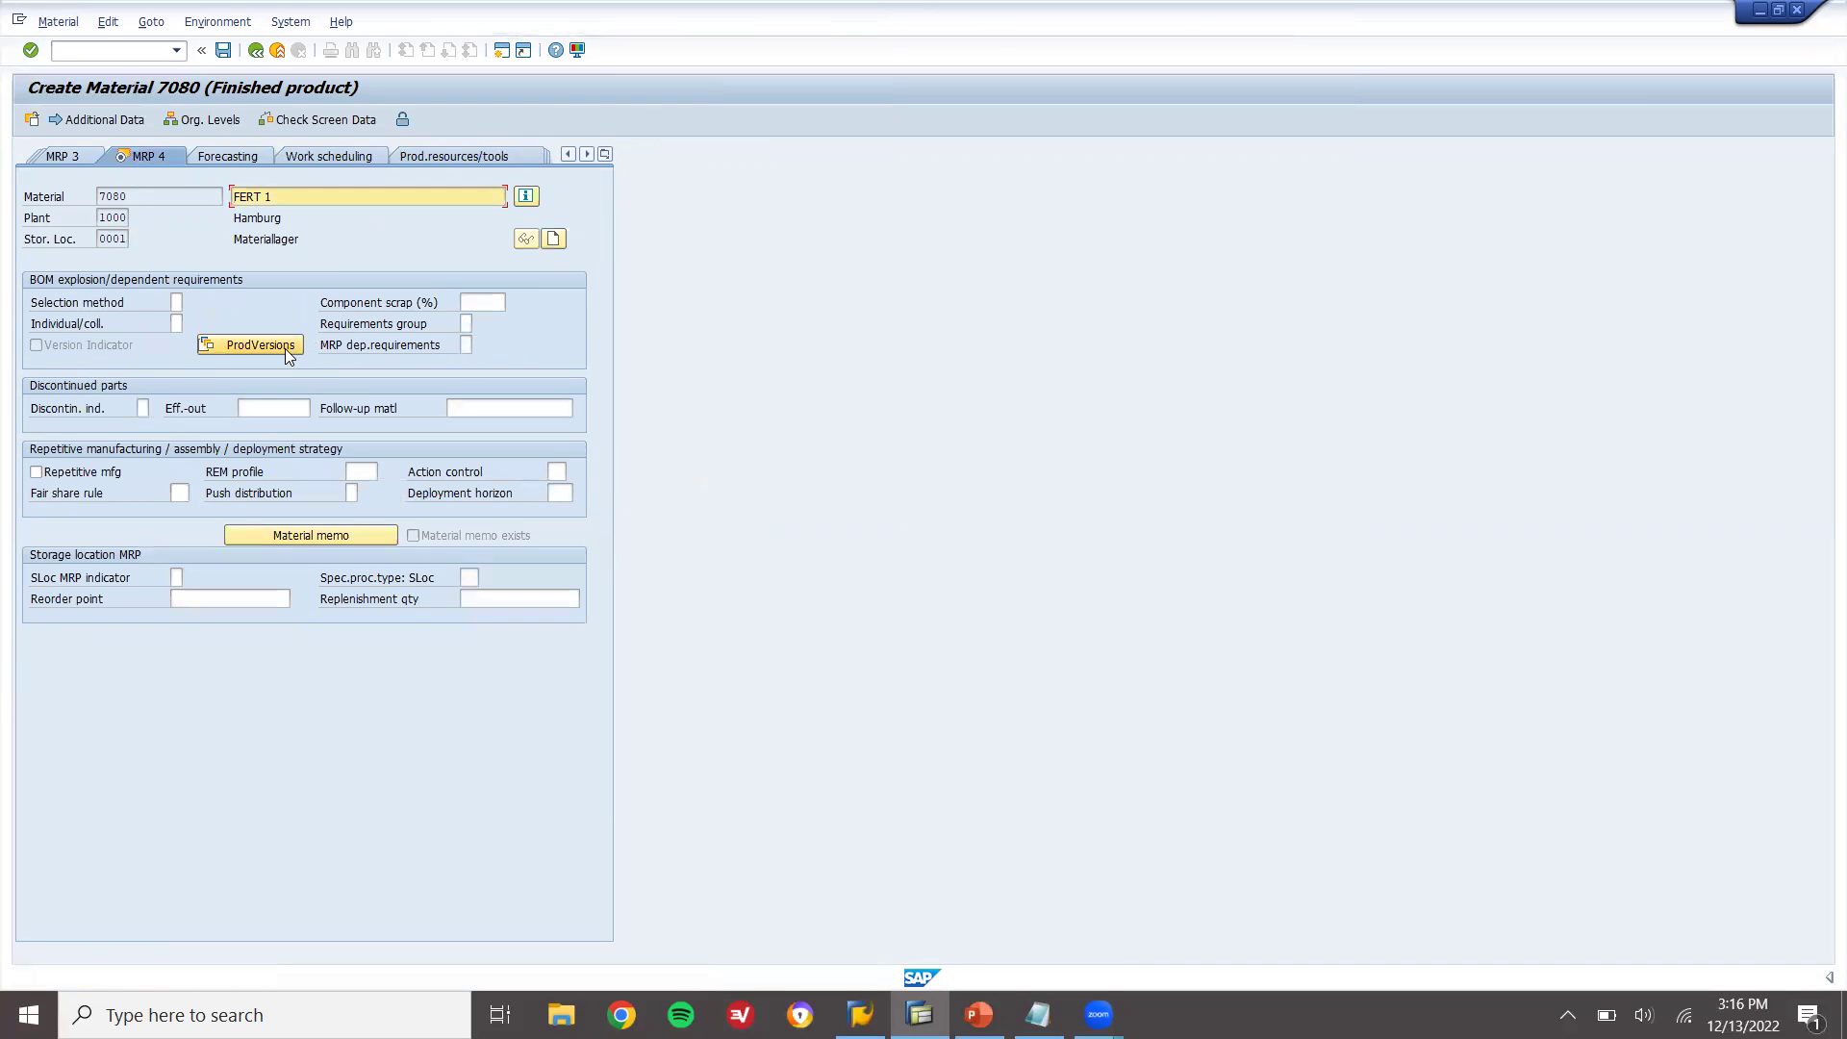
left_click(281, 352)
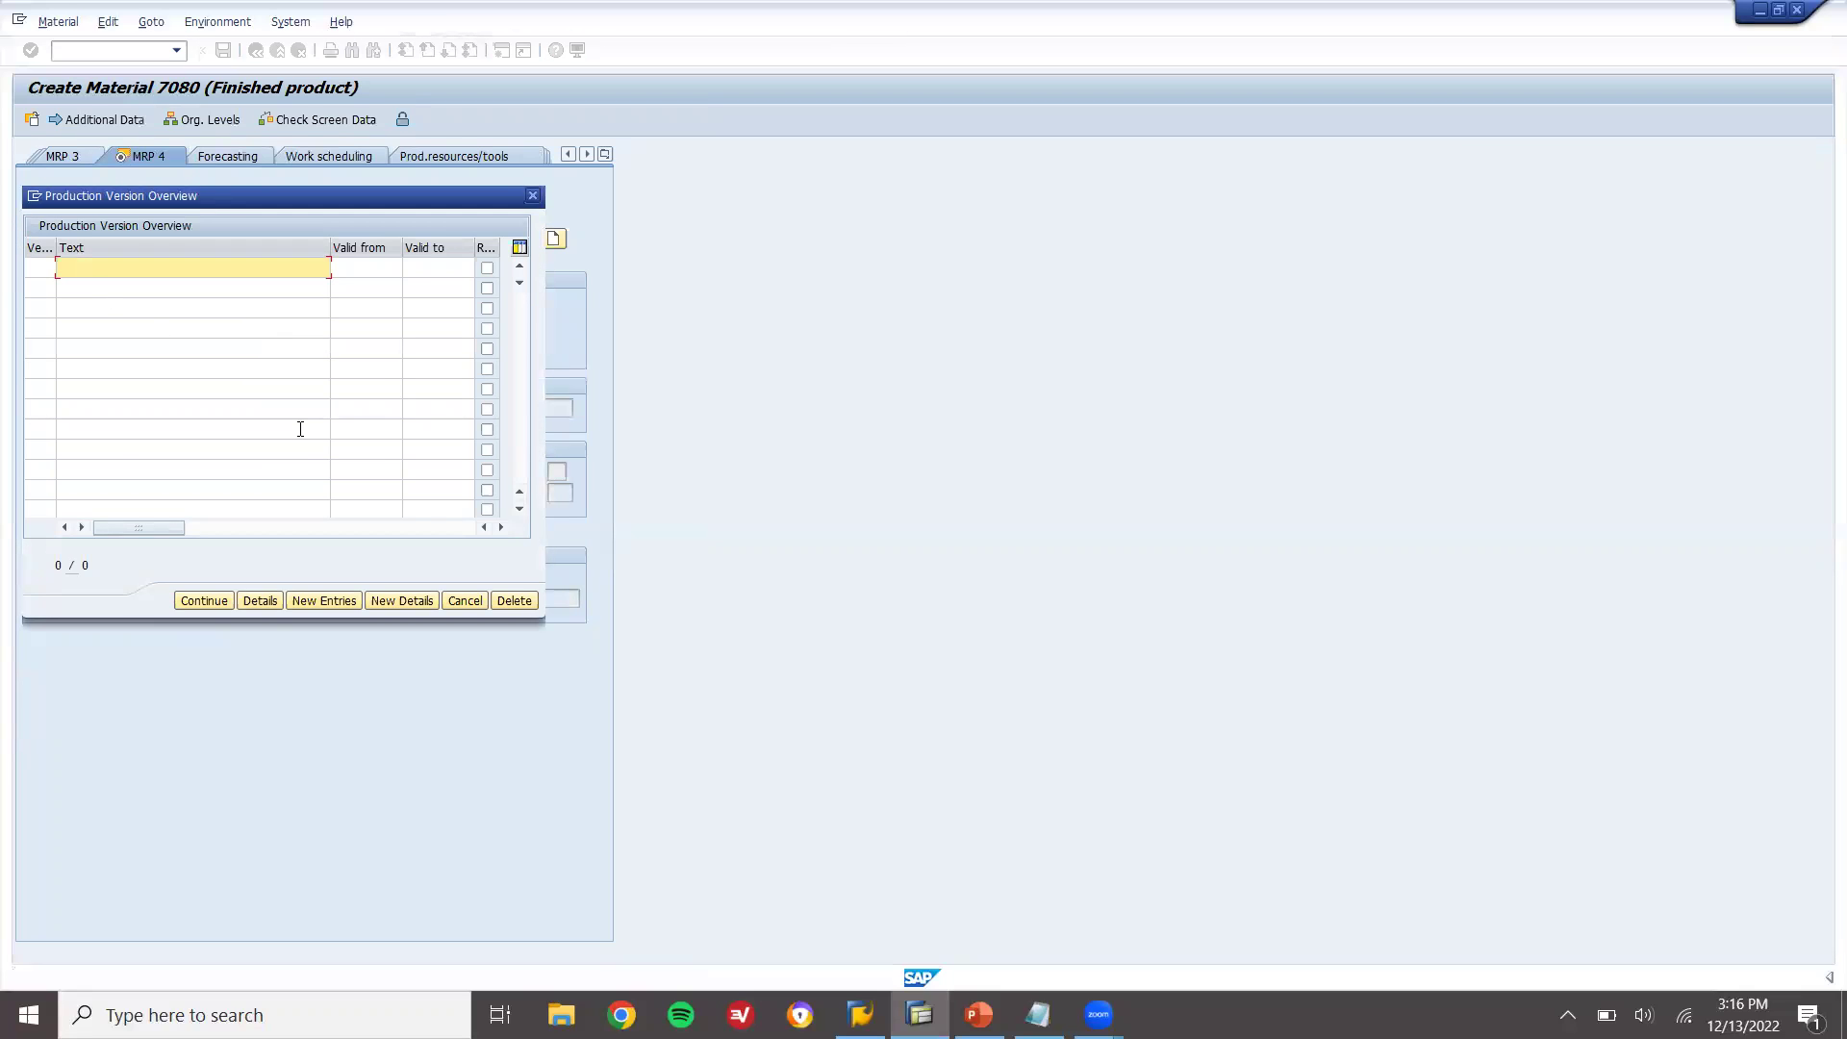
key("Return")
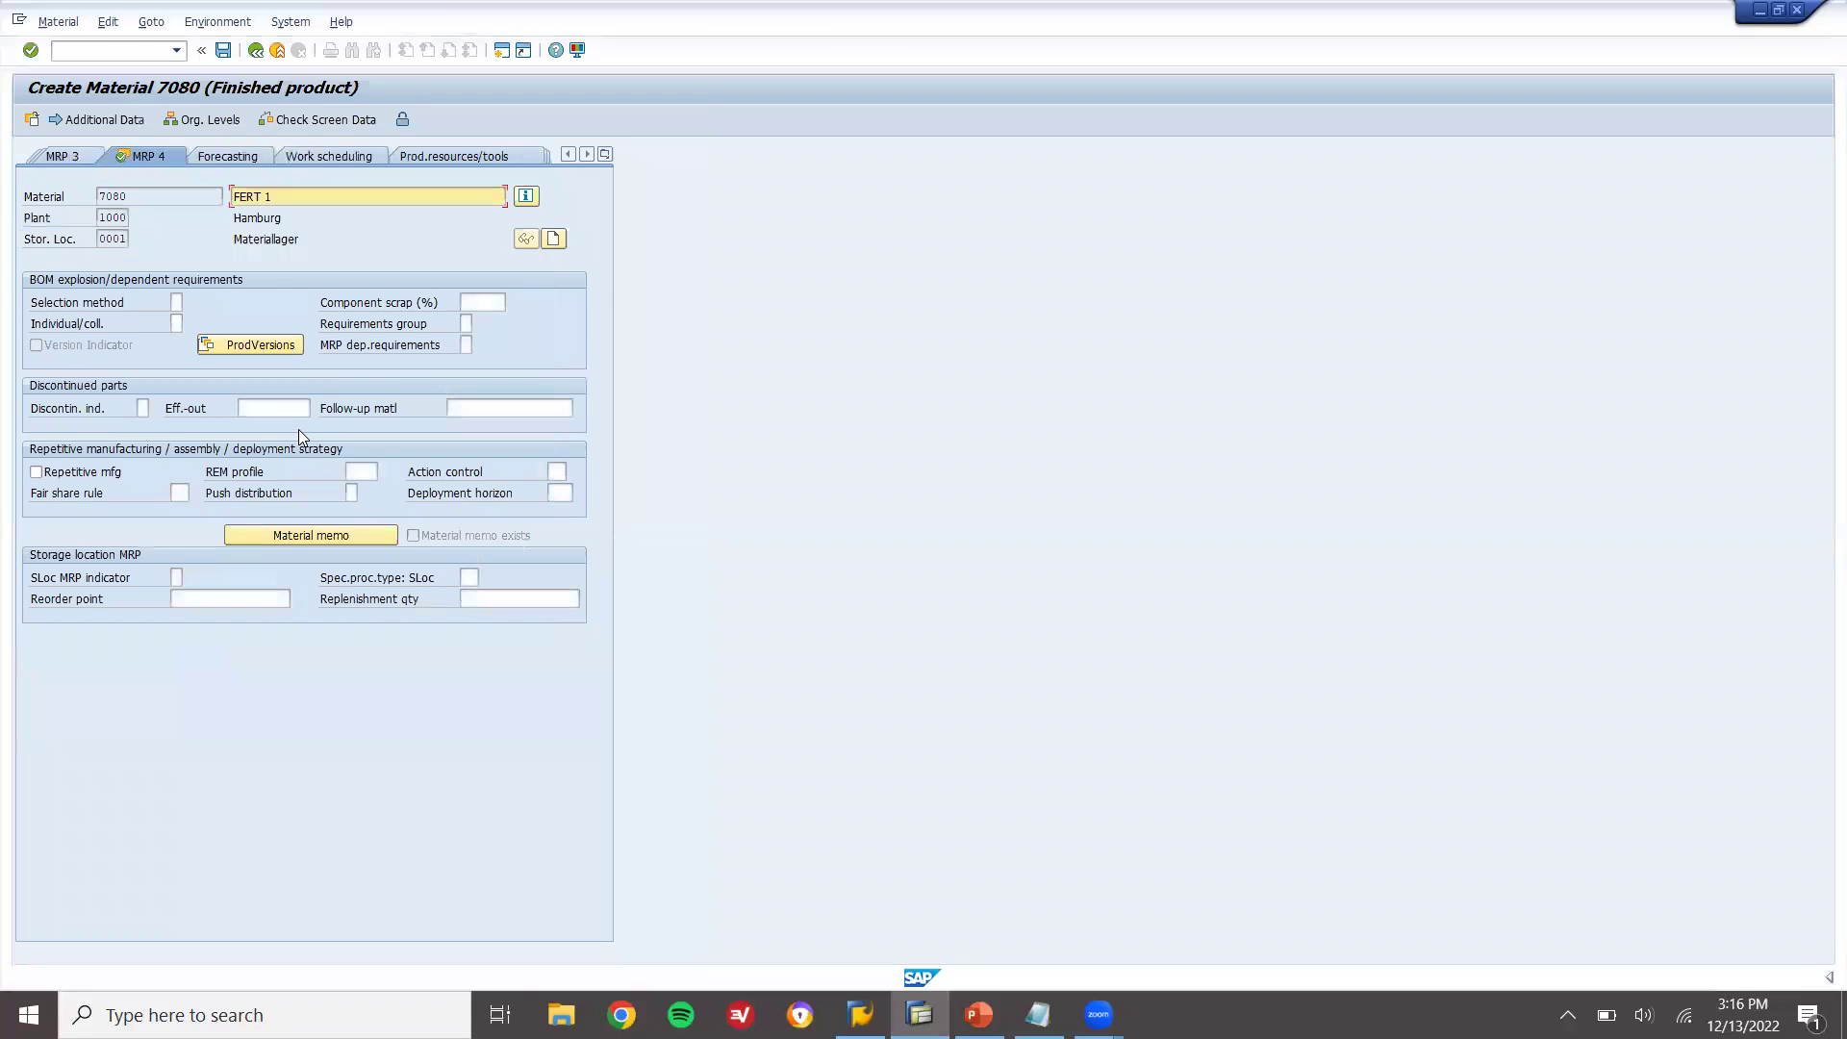
- Enable repetitive manufacturing for FERT 1 and set the REM profile to 0001
left_click(37, 473)
left_click(362, 472)
left_click(386, 472)
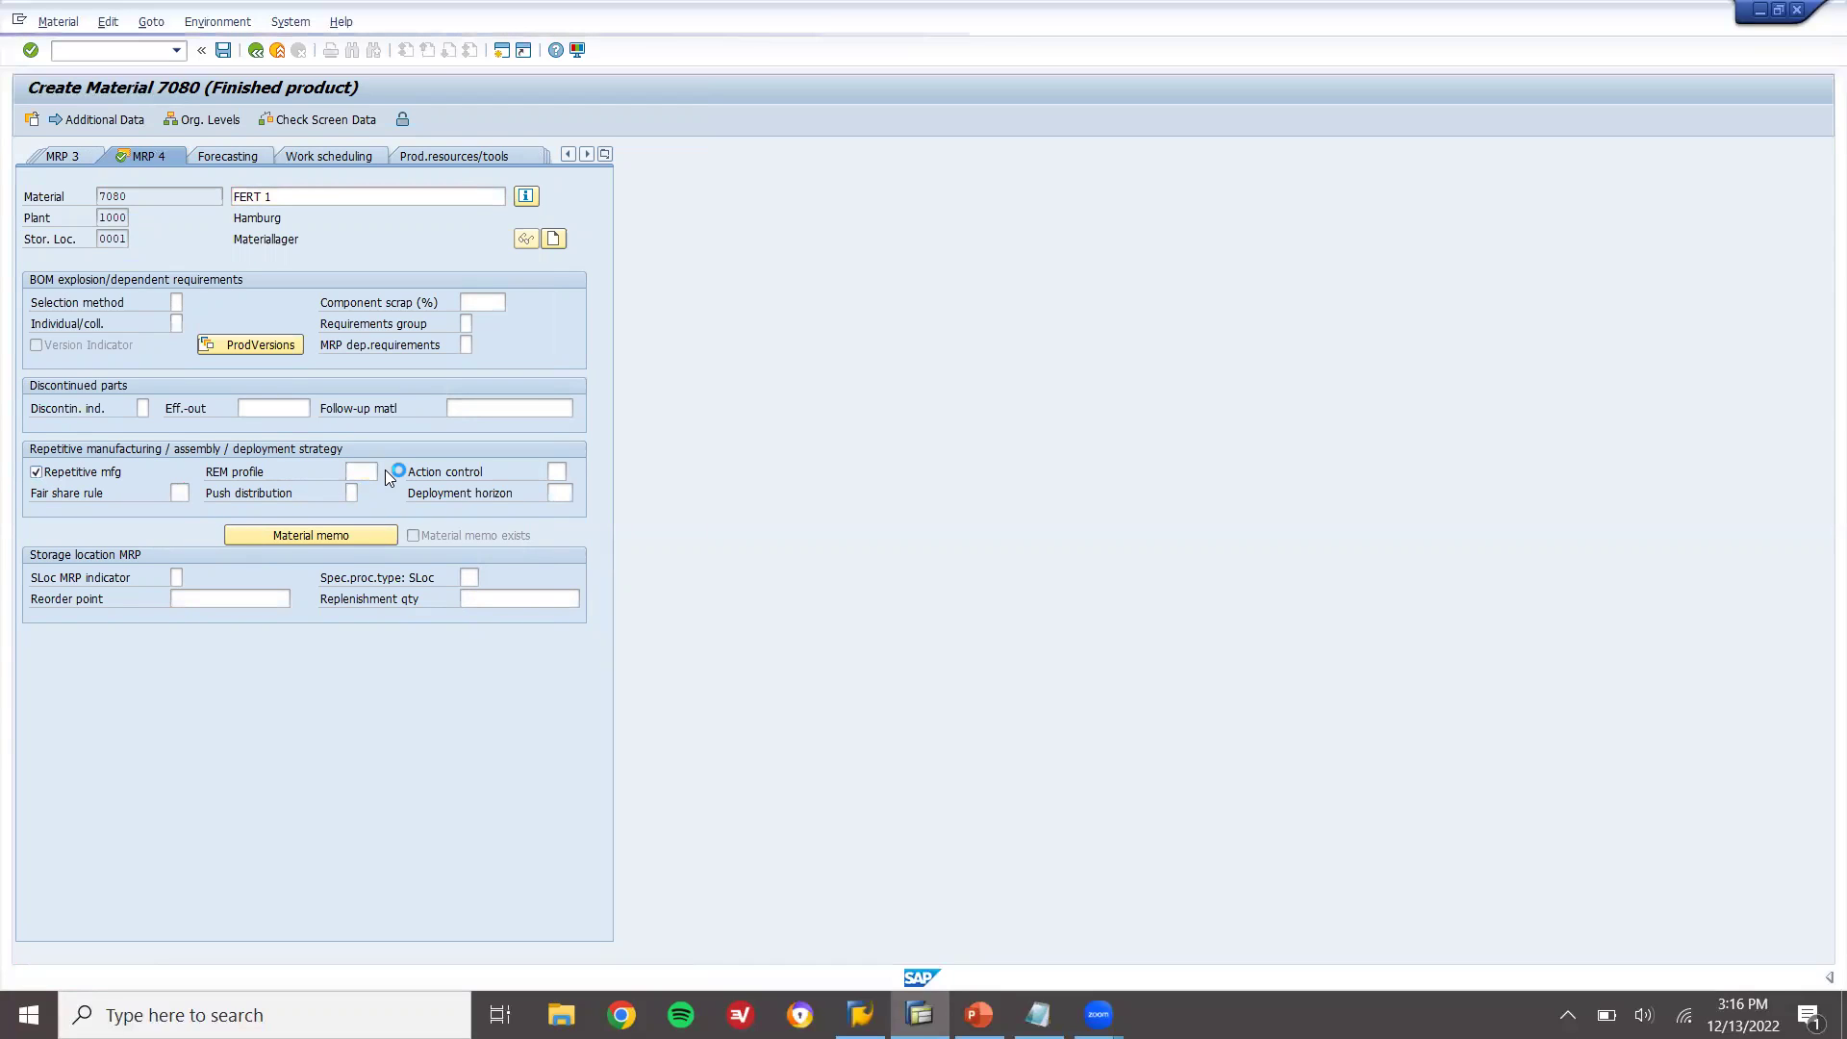
key("Return")
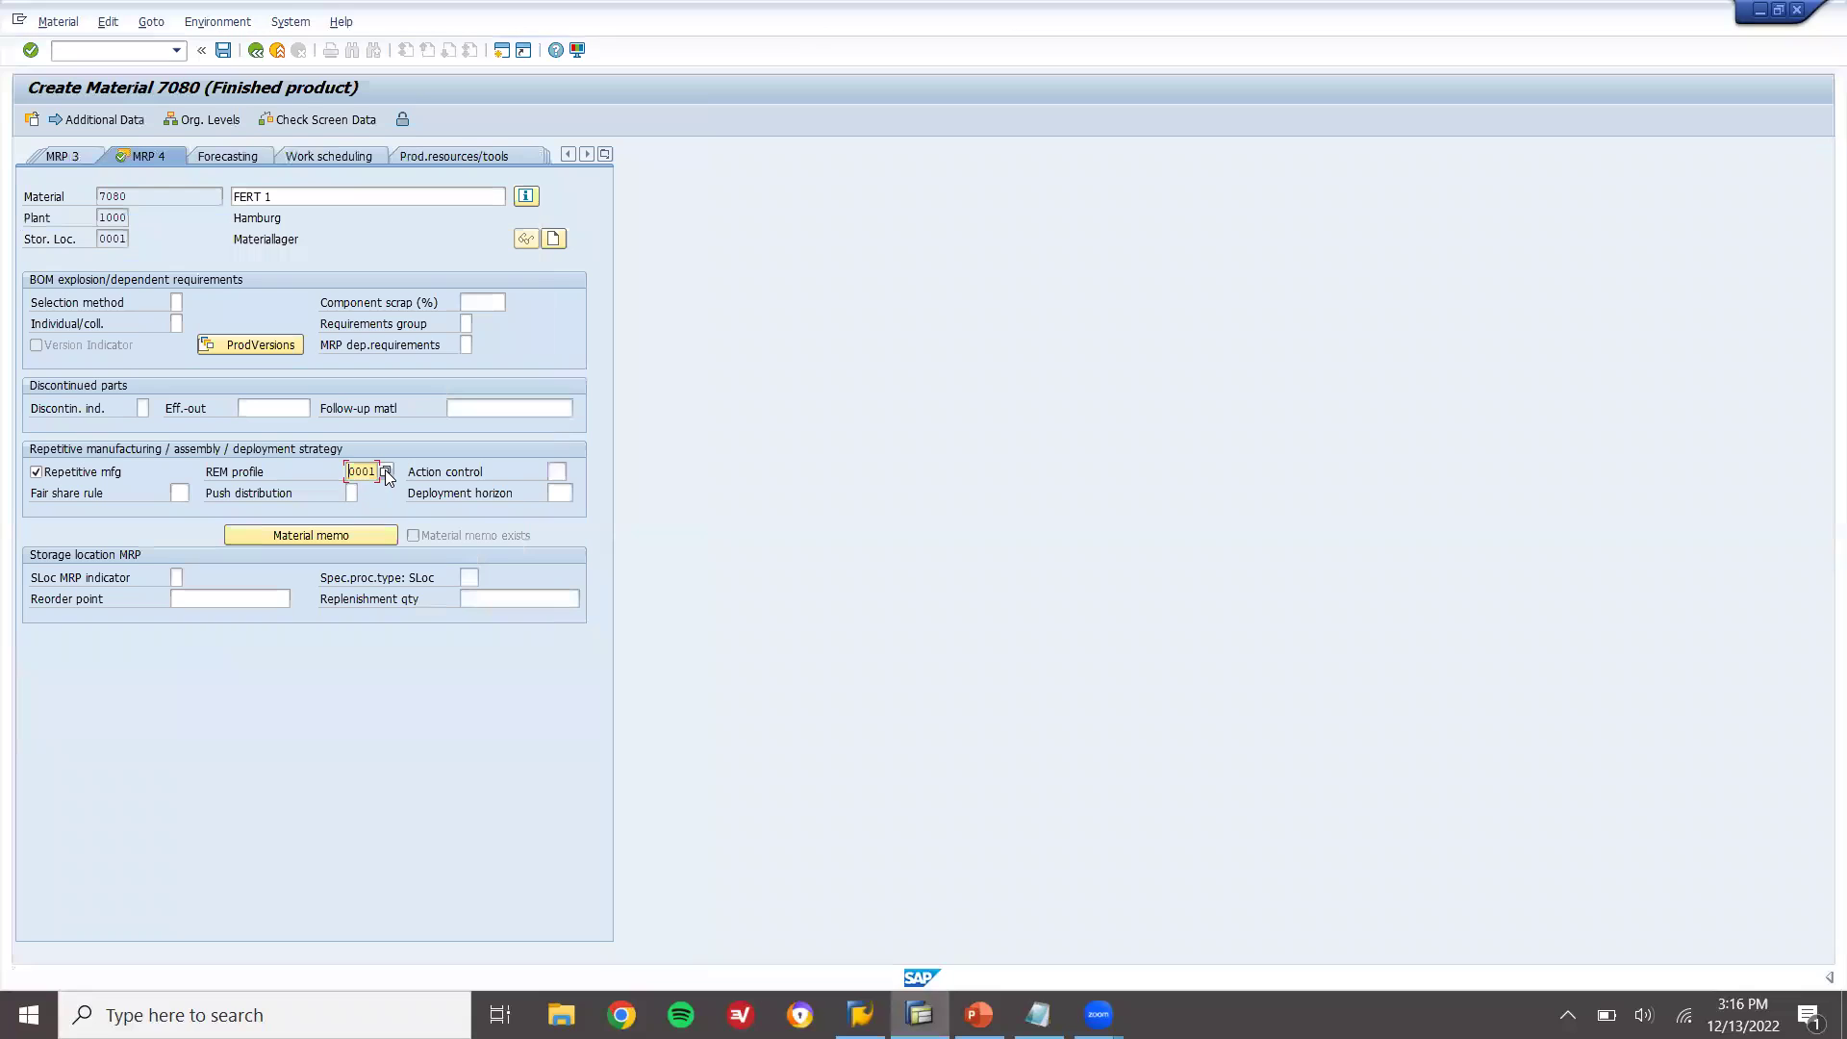
- Check the available repetitive manufacturing profiles and keep profile 0001 for the material
key("Return")
left_click(386, 473)
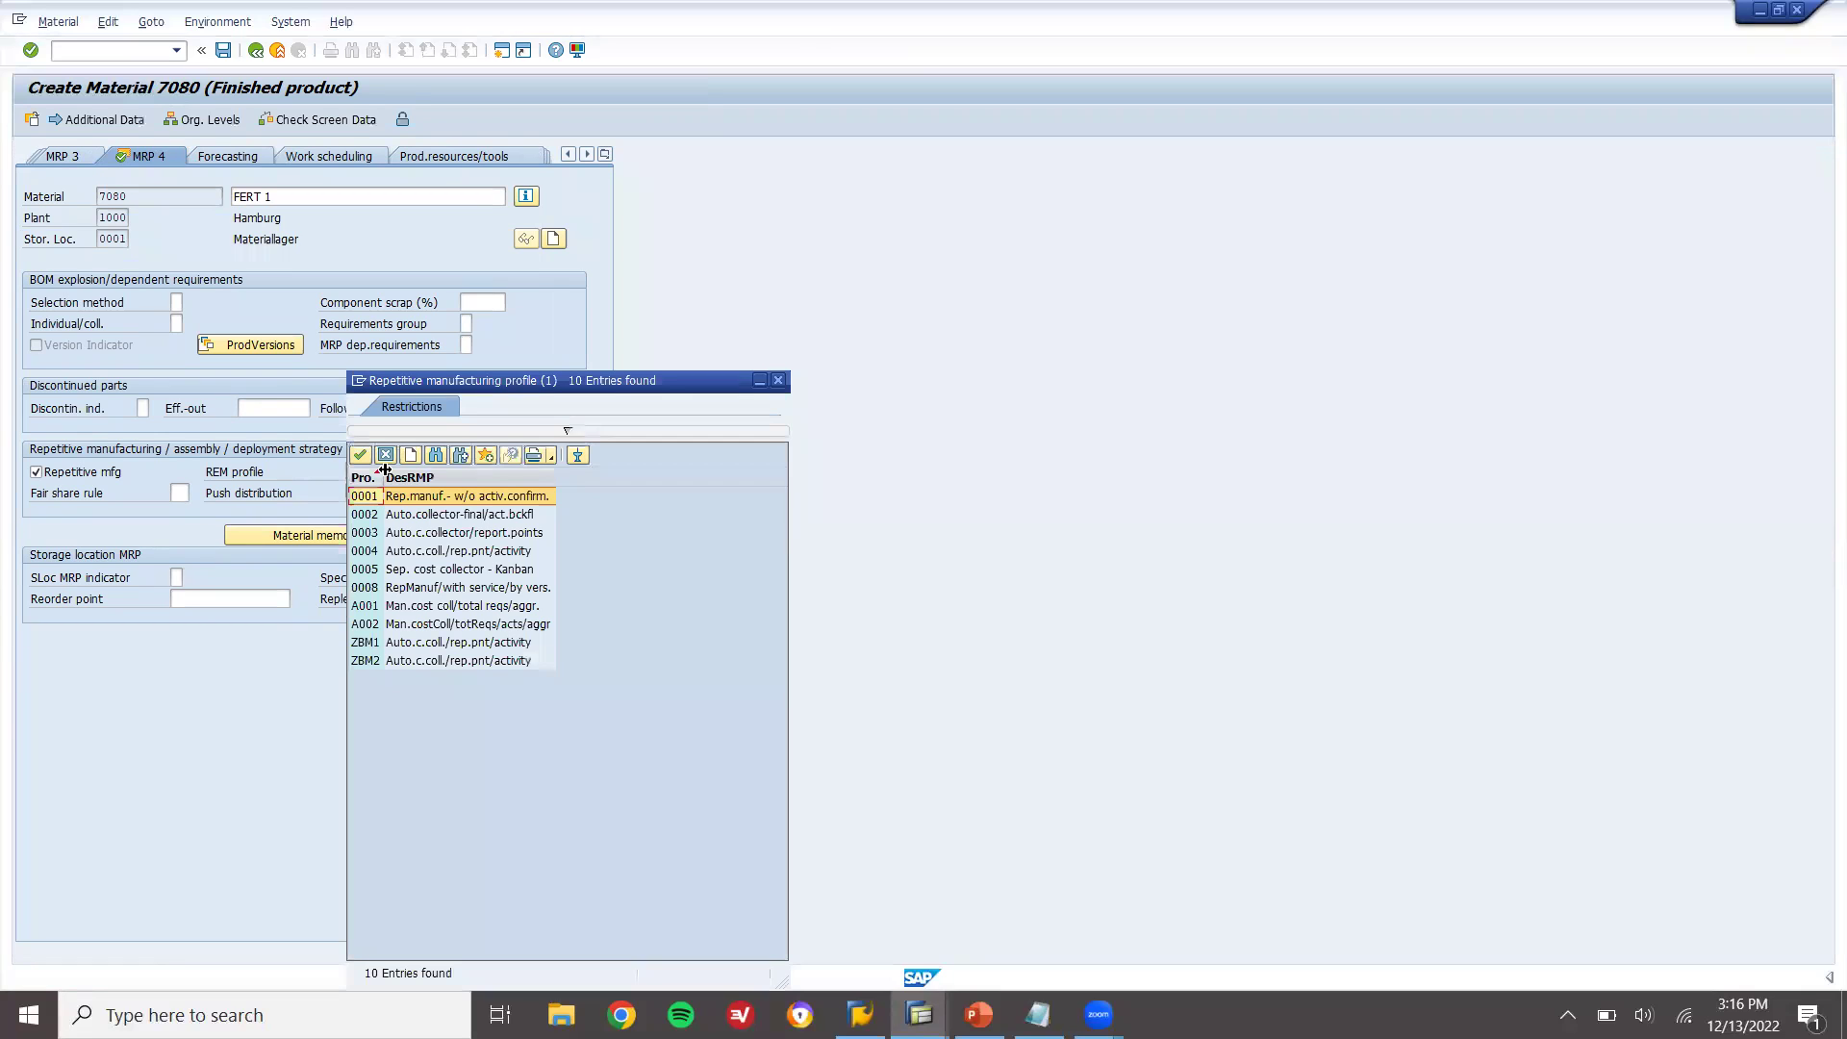
key("Return")
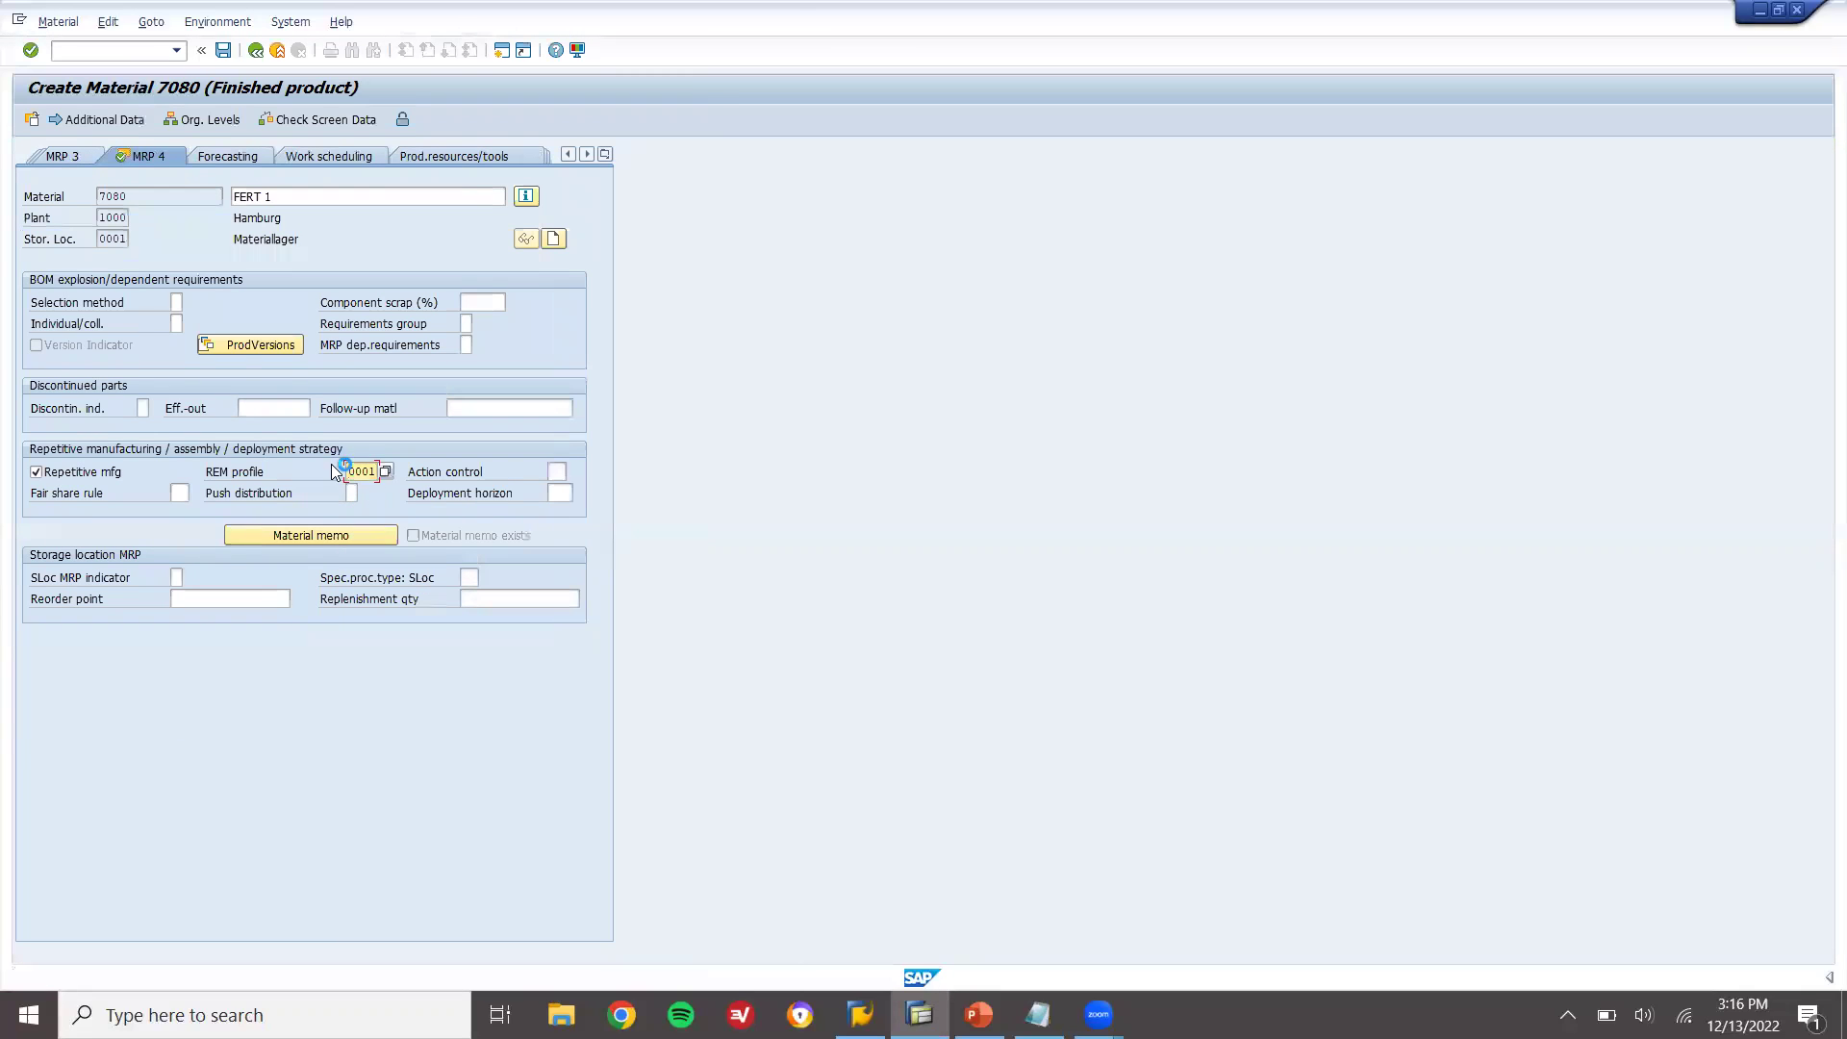
- Add production version Z111 with the text PROD VERSION, valid from 29.01.2022 to 20.11.9999
left_click(234, 348)
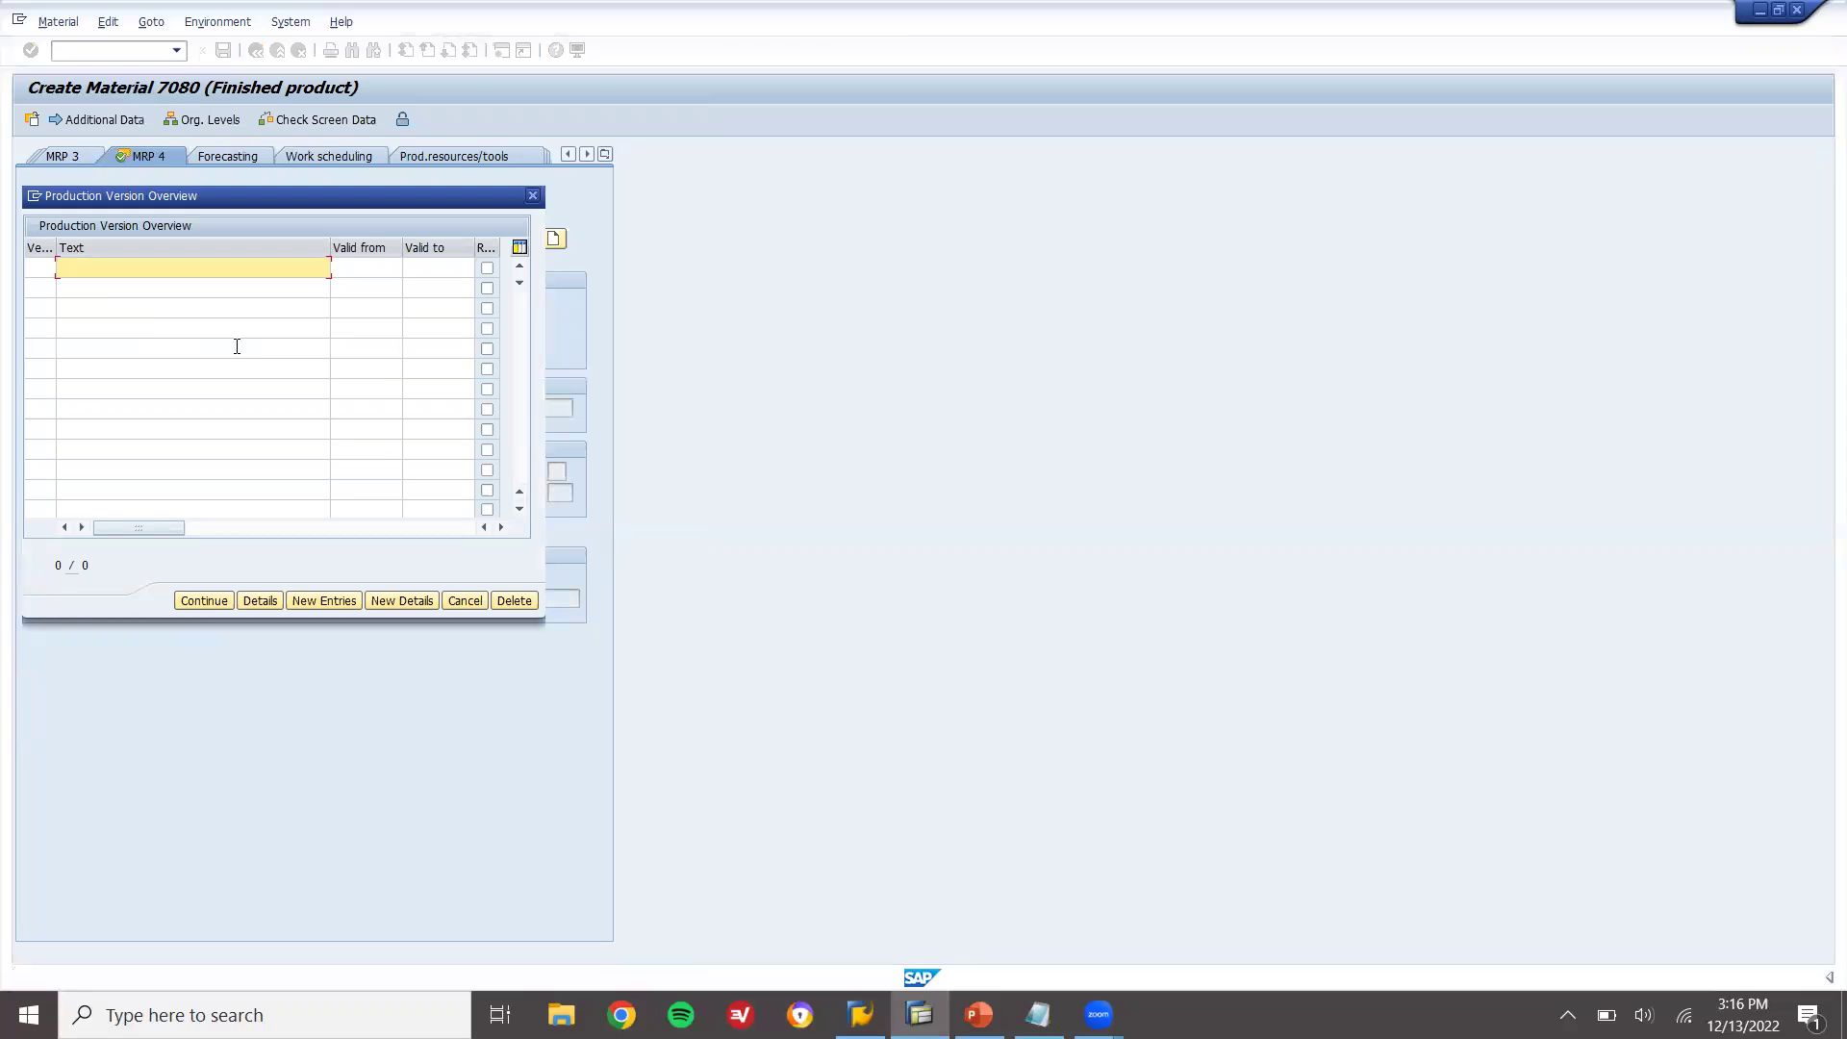
left_click(39, 267)
type("Z")
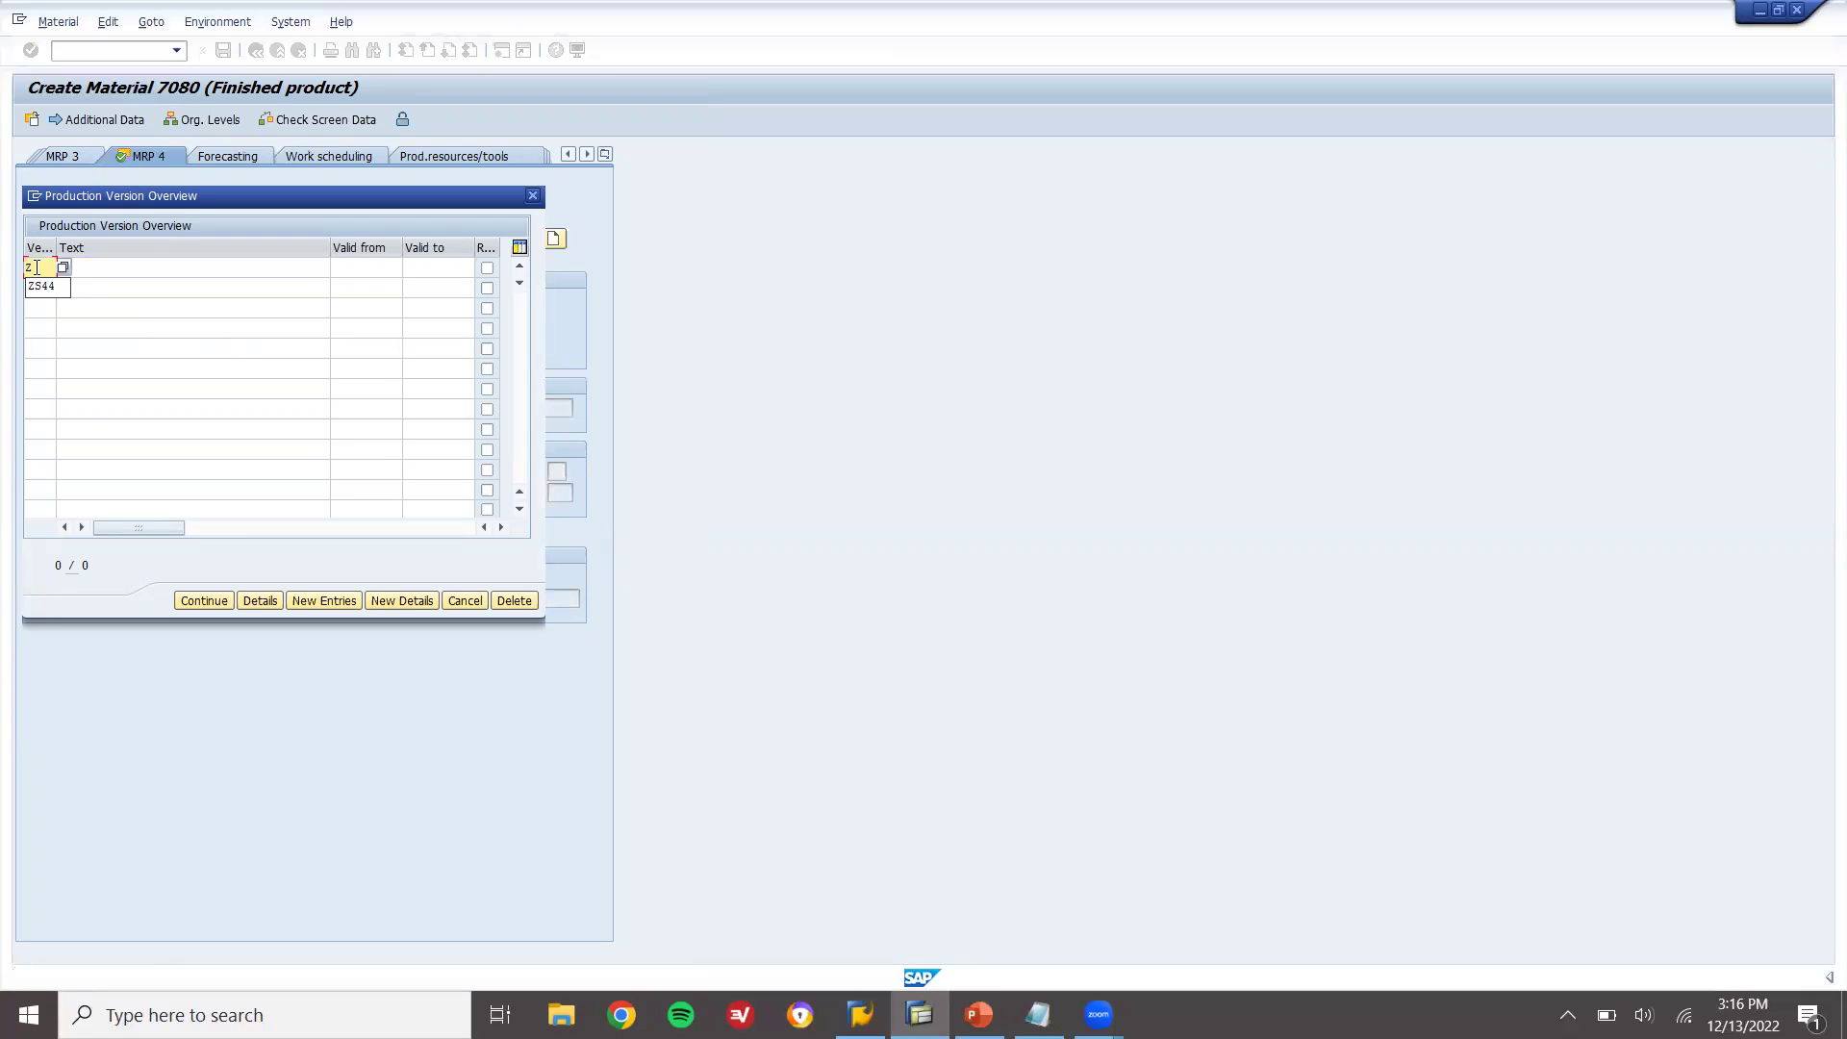
type("11")
key("Tab")
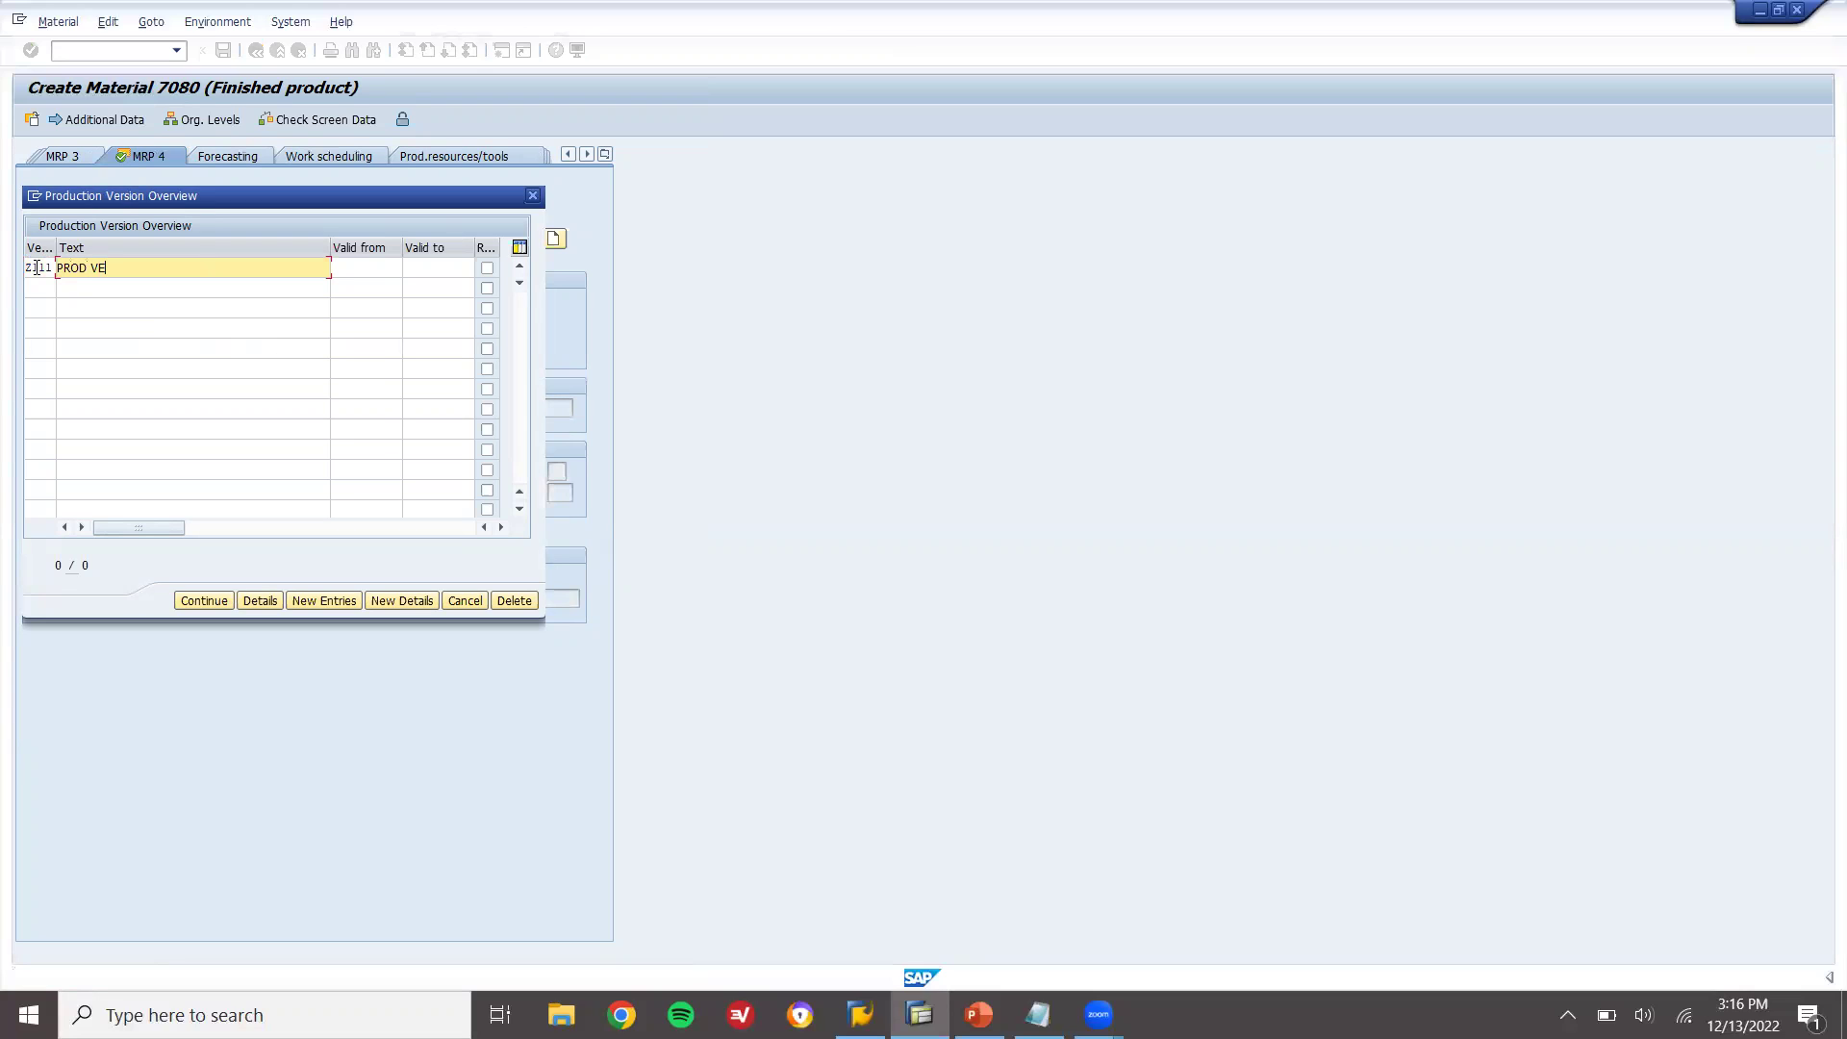
key("Tab")
type("29.01.2022")
key("Tab")
type("20.11.9999")
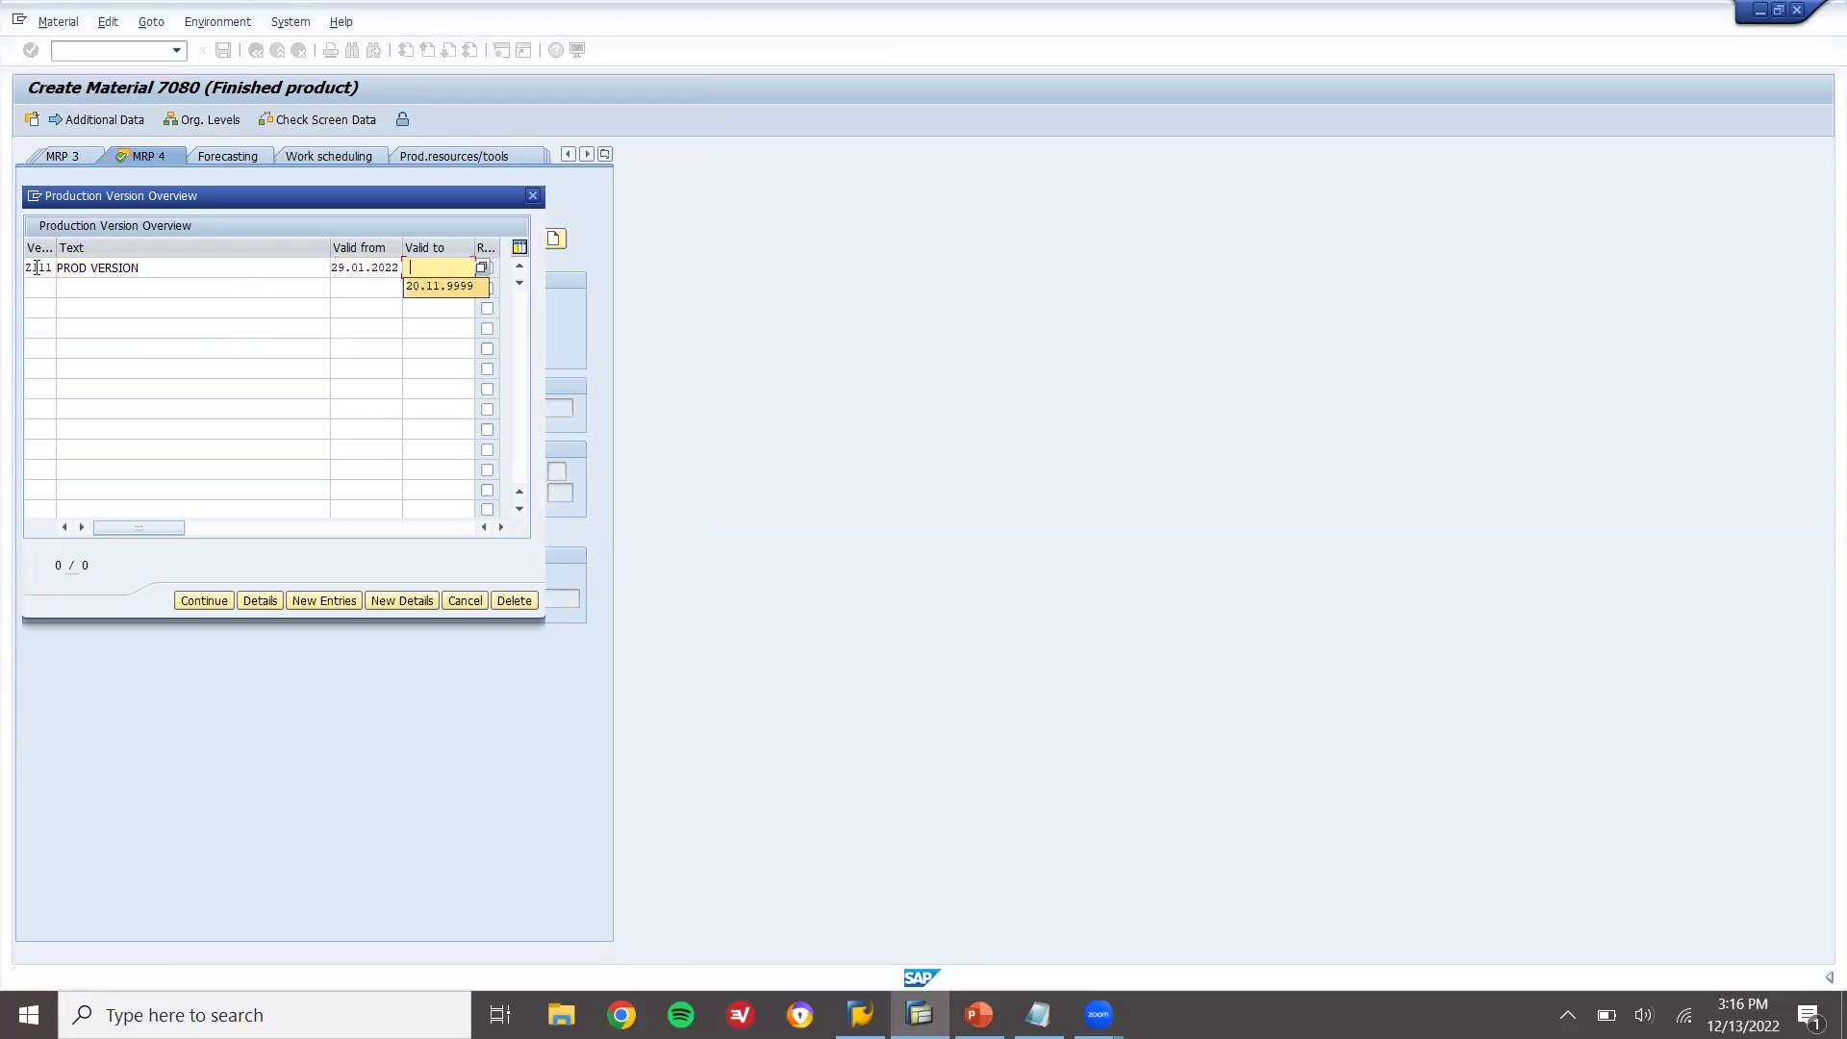
key("Tab")
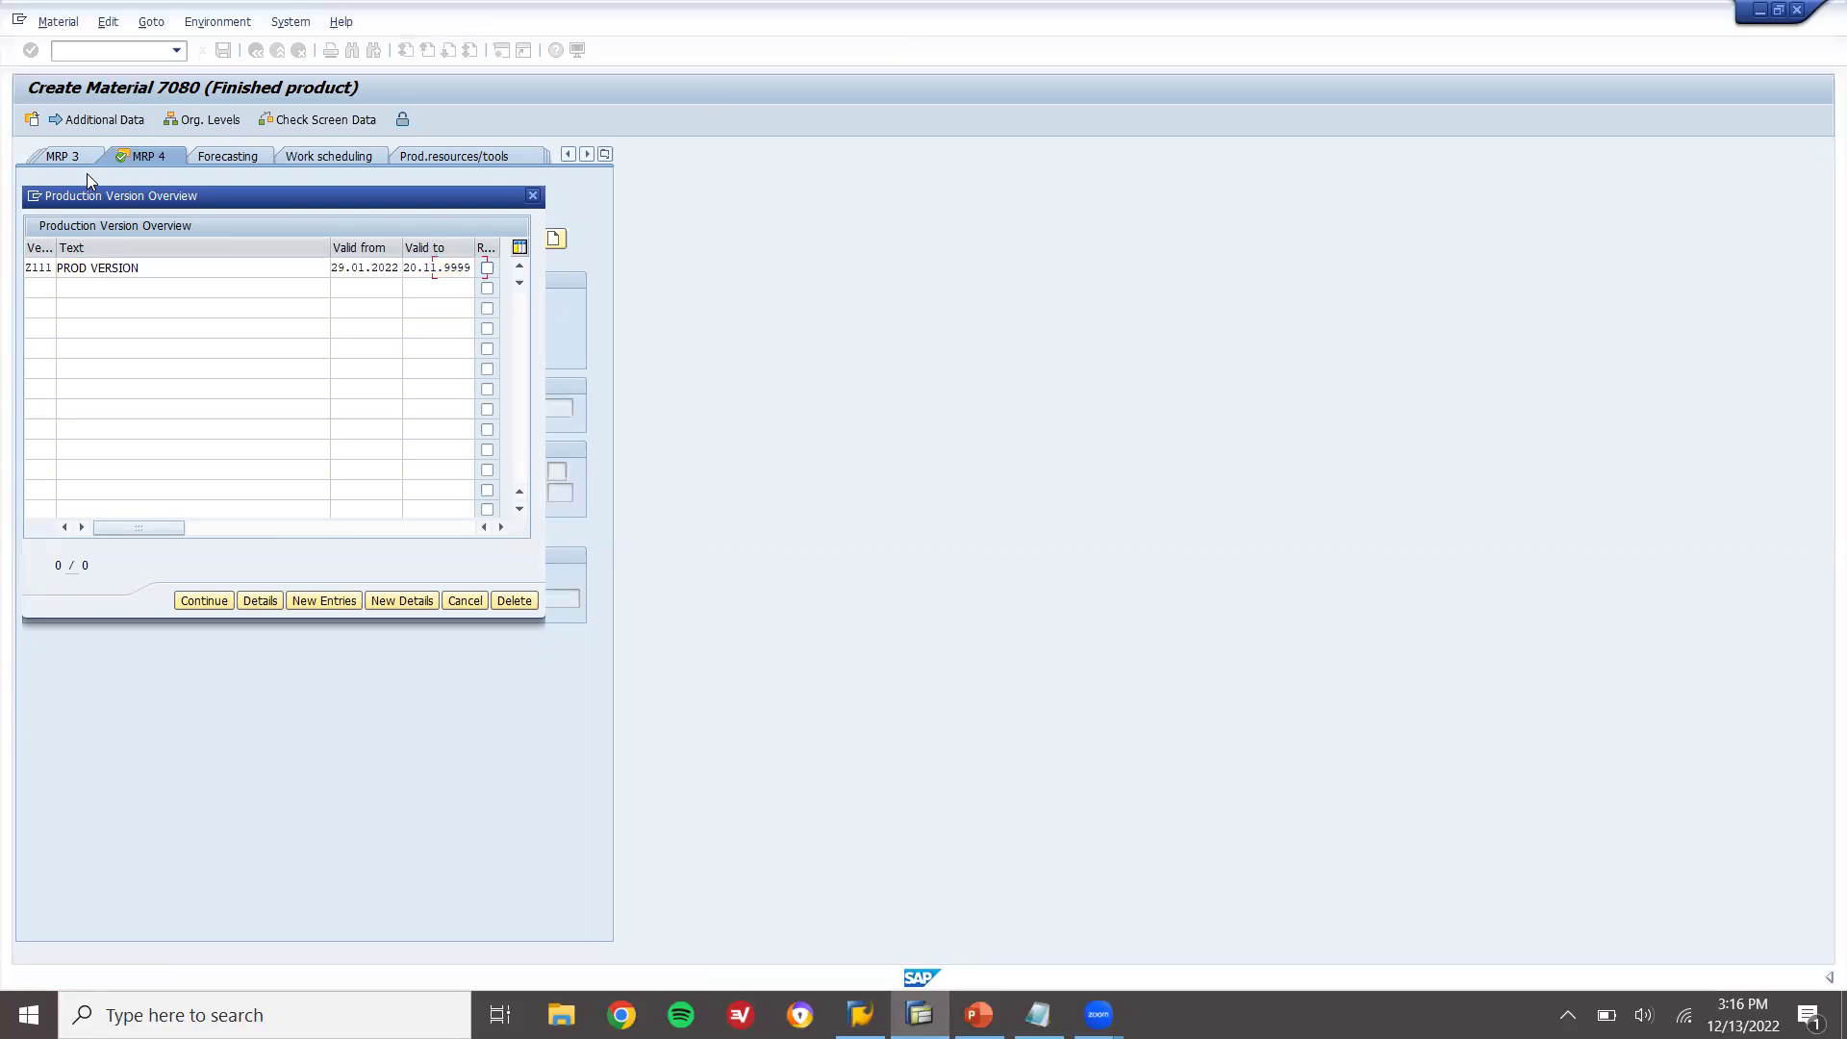
left_click(204, 602)
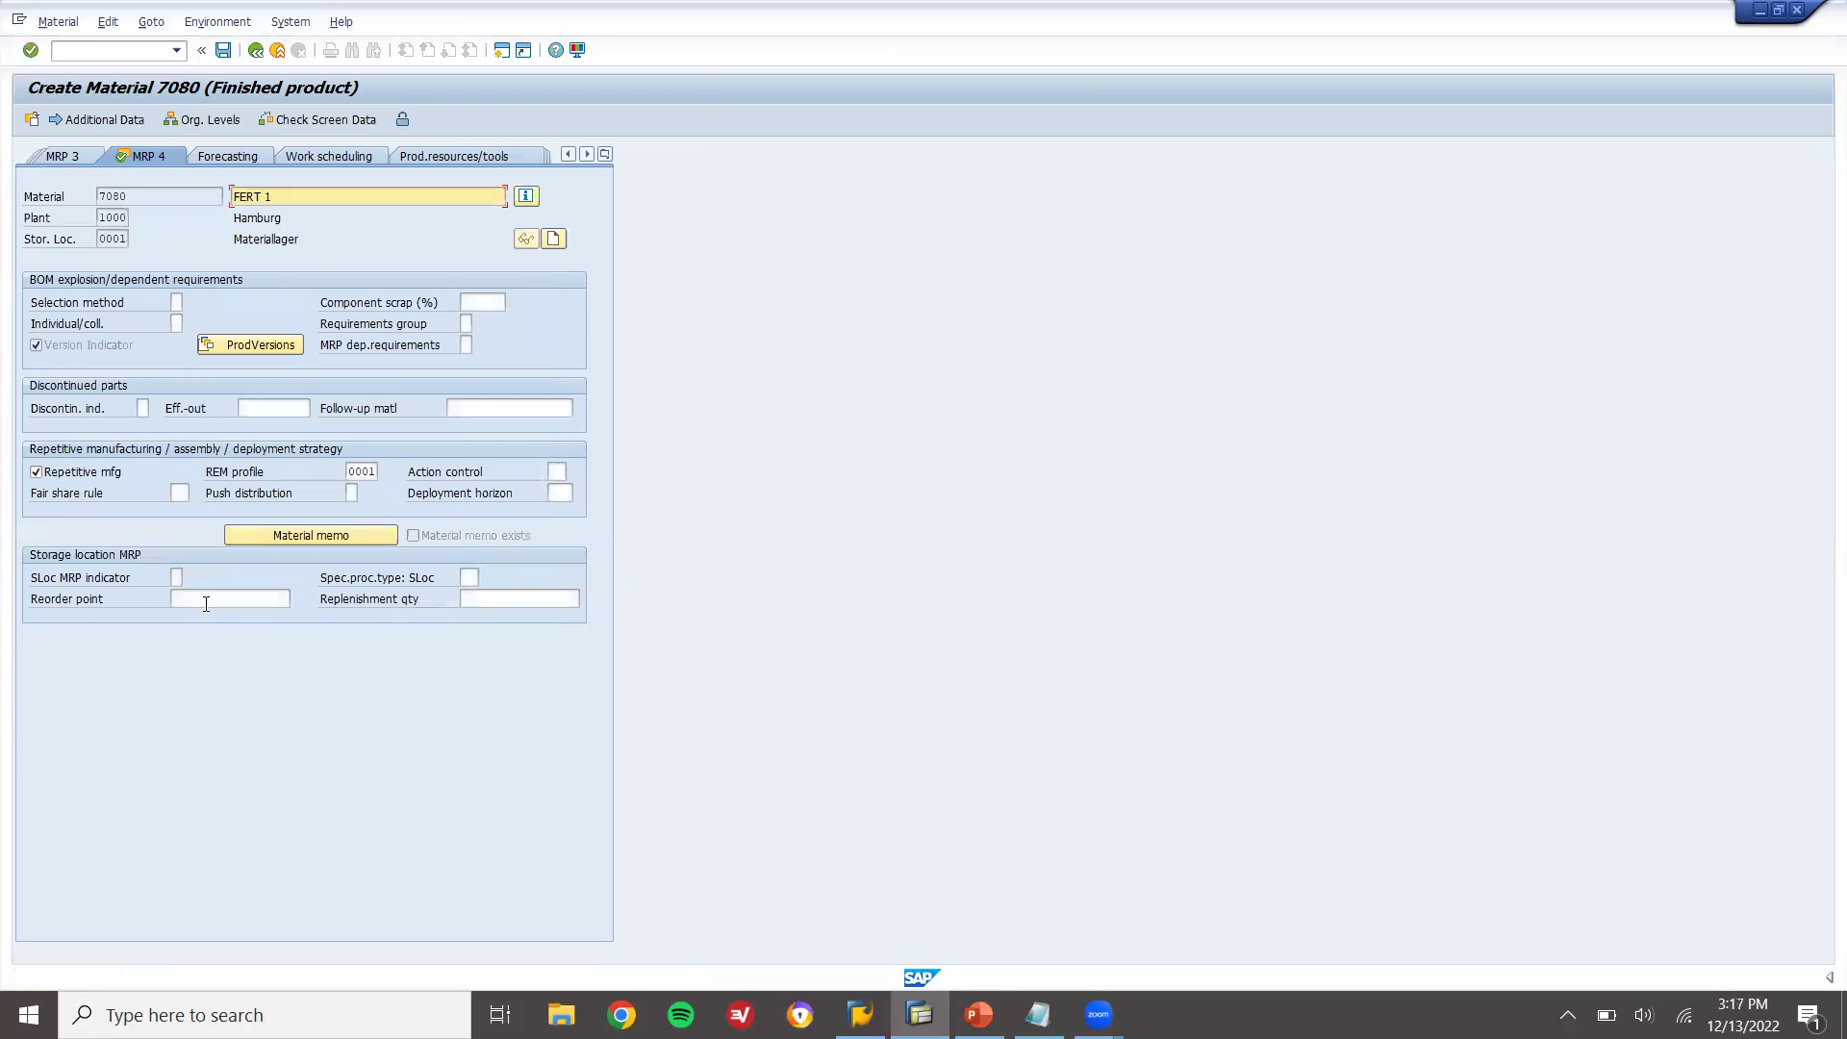
- Set the scheduling margin key to 000 in the MRP 2 view
key("Return")
key("Return")
key("Return")
key("Return")
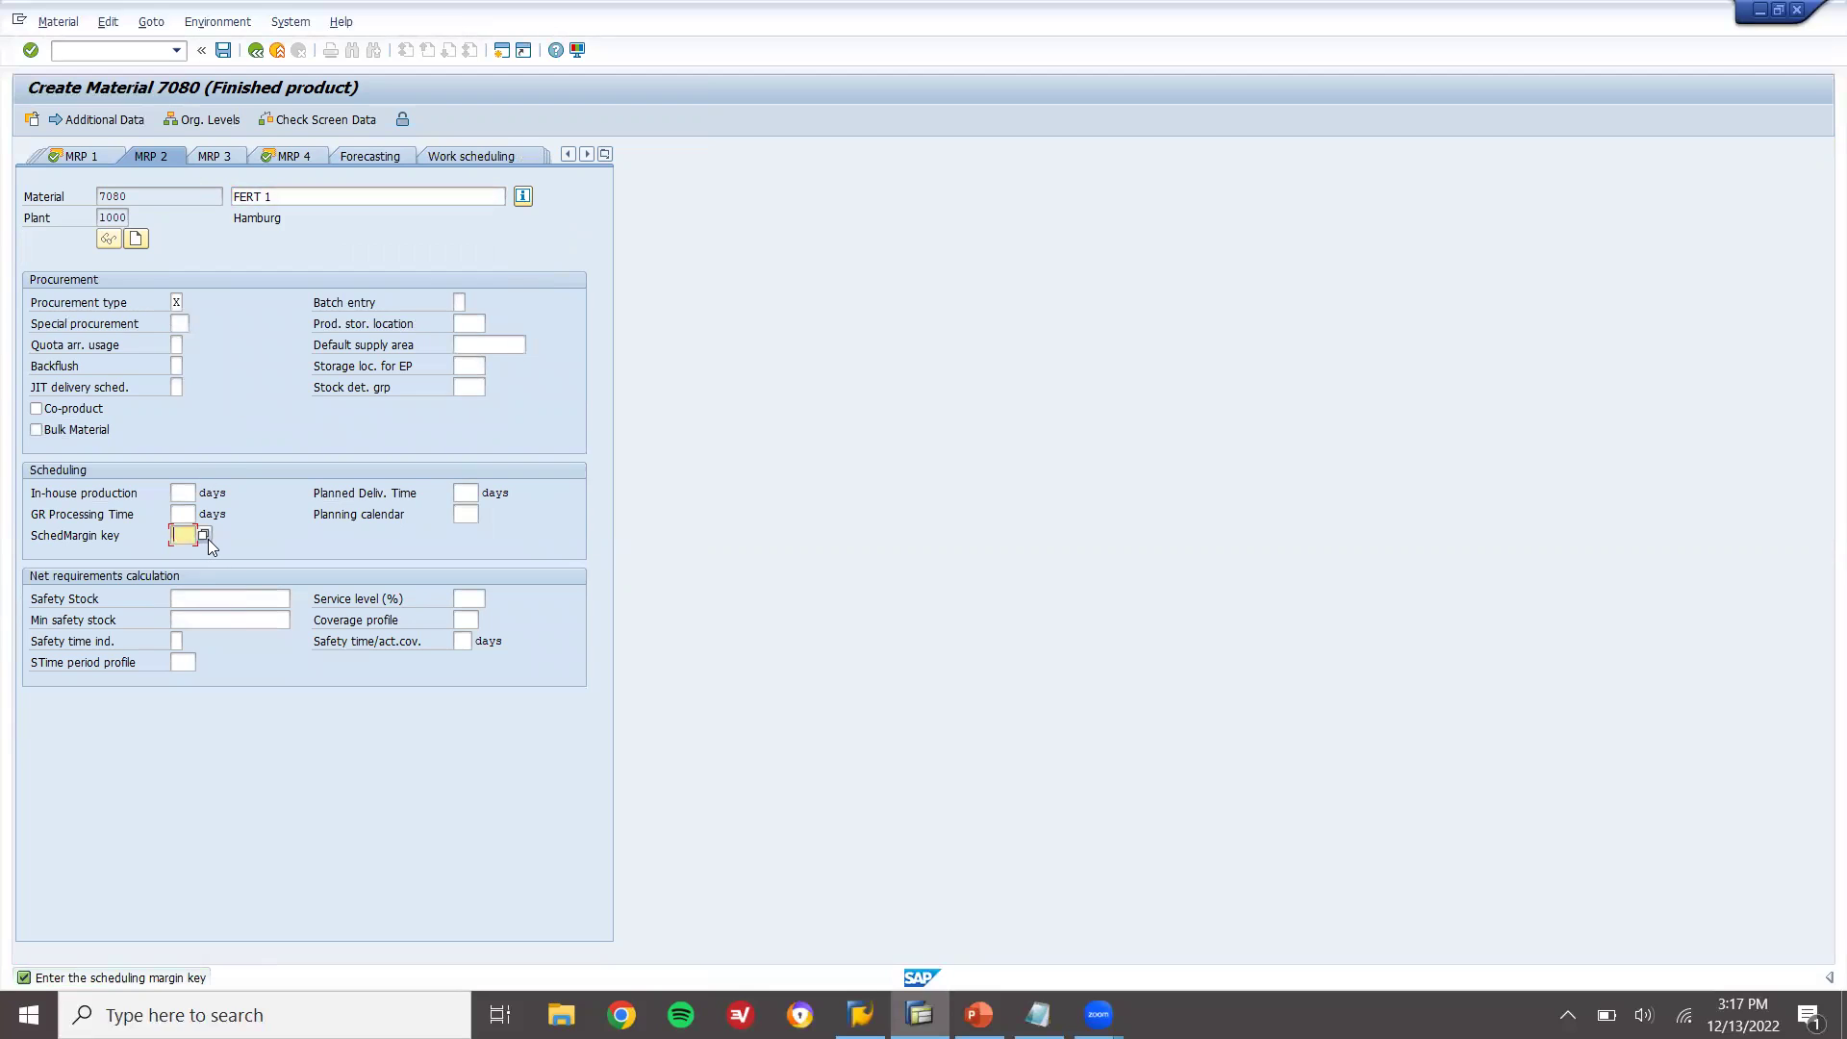
left_click(204, 535)
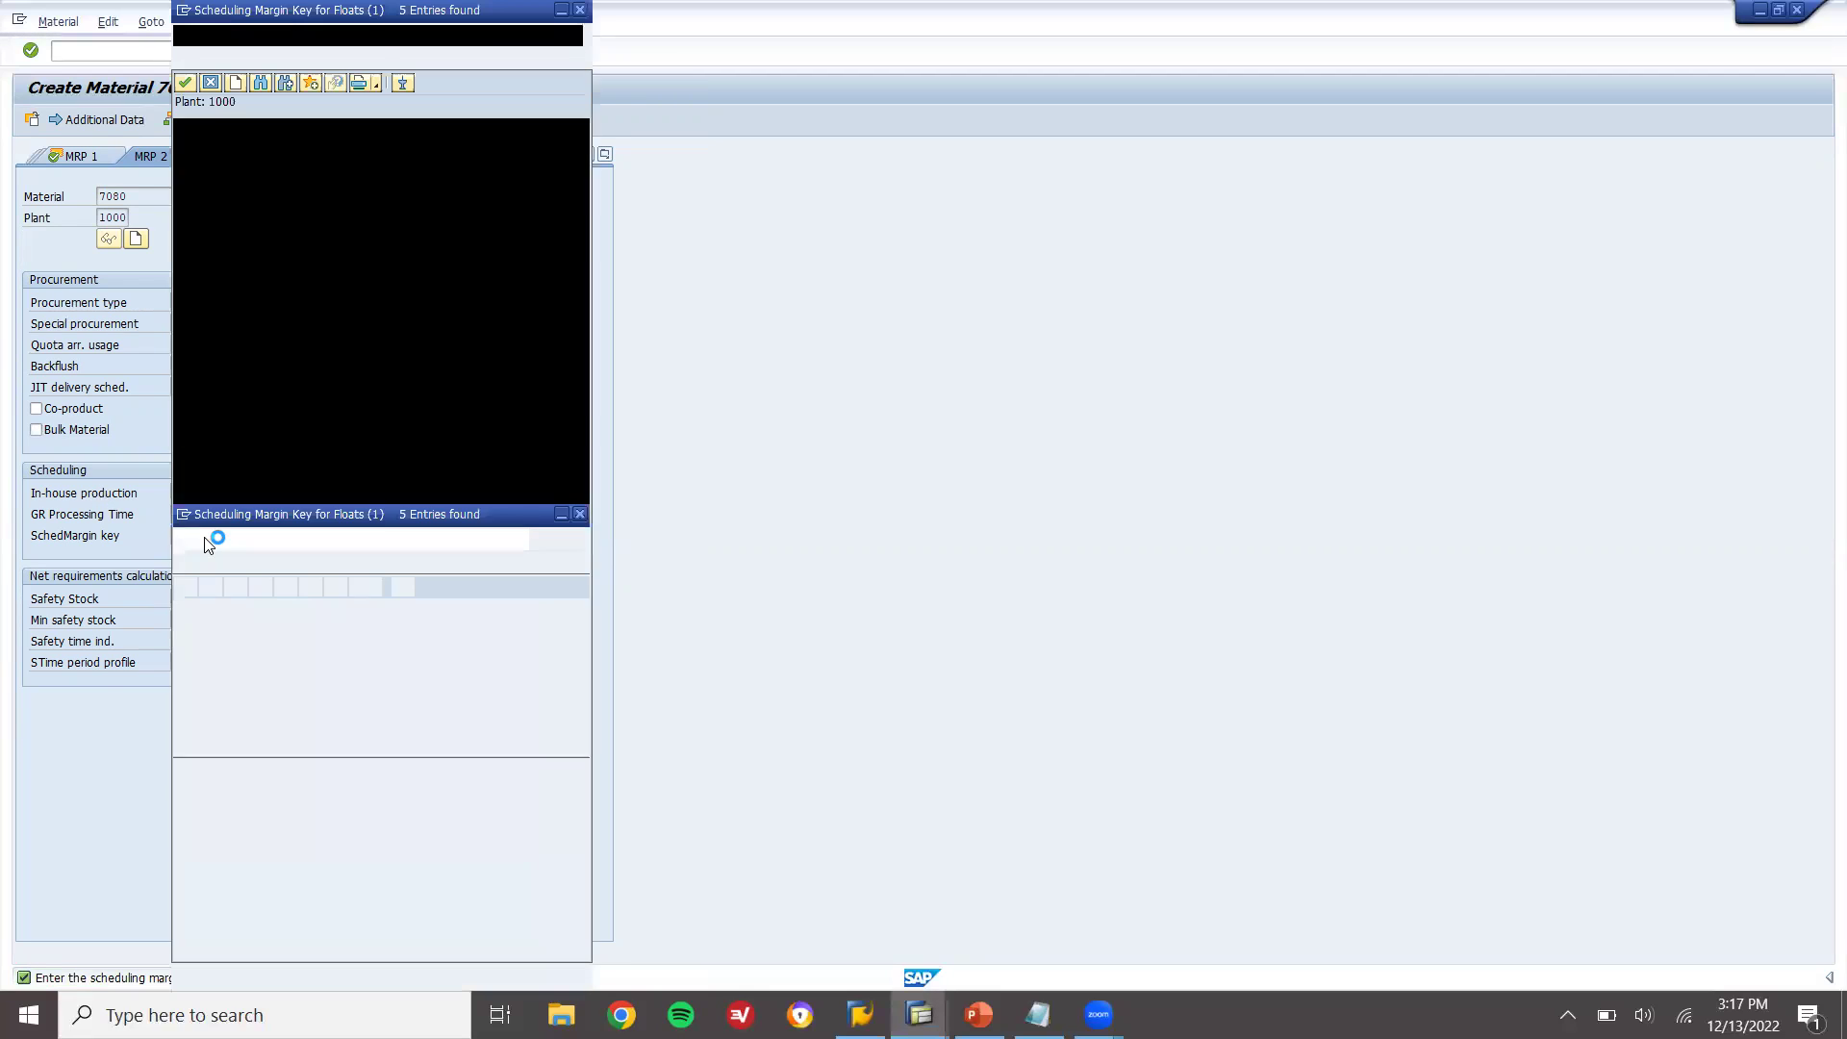
key("Return")
key("Return")
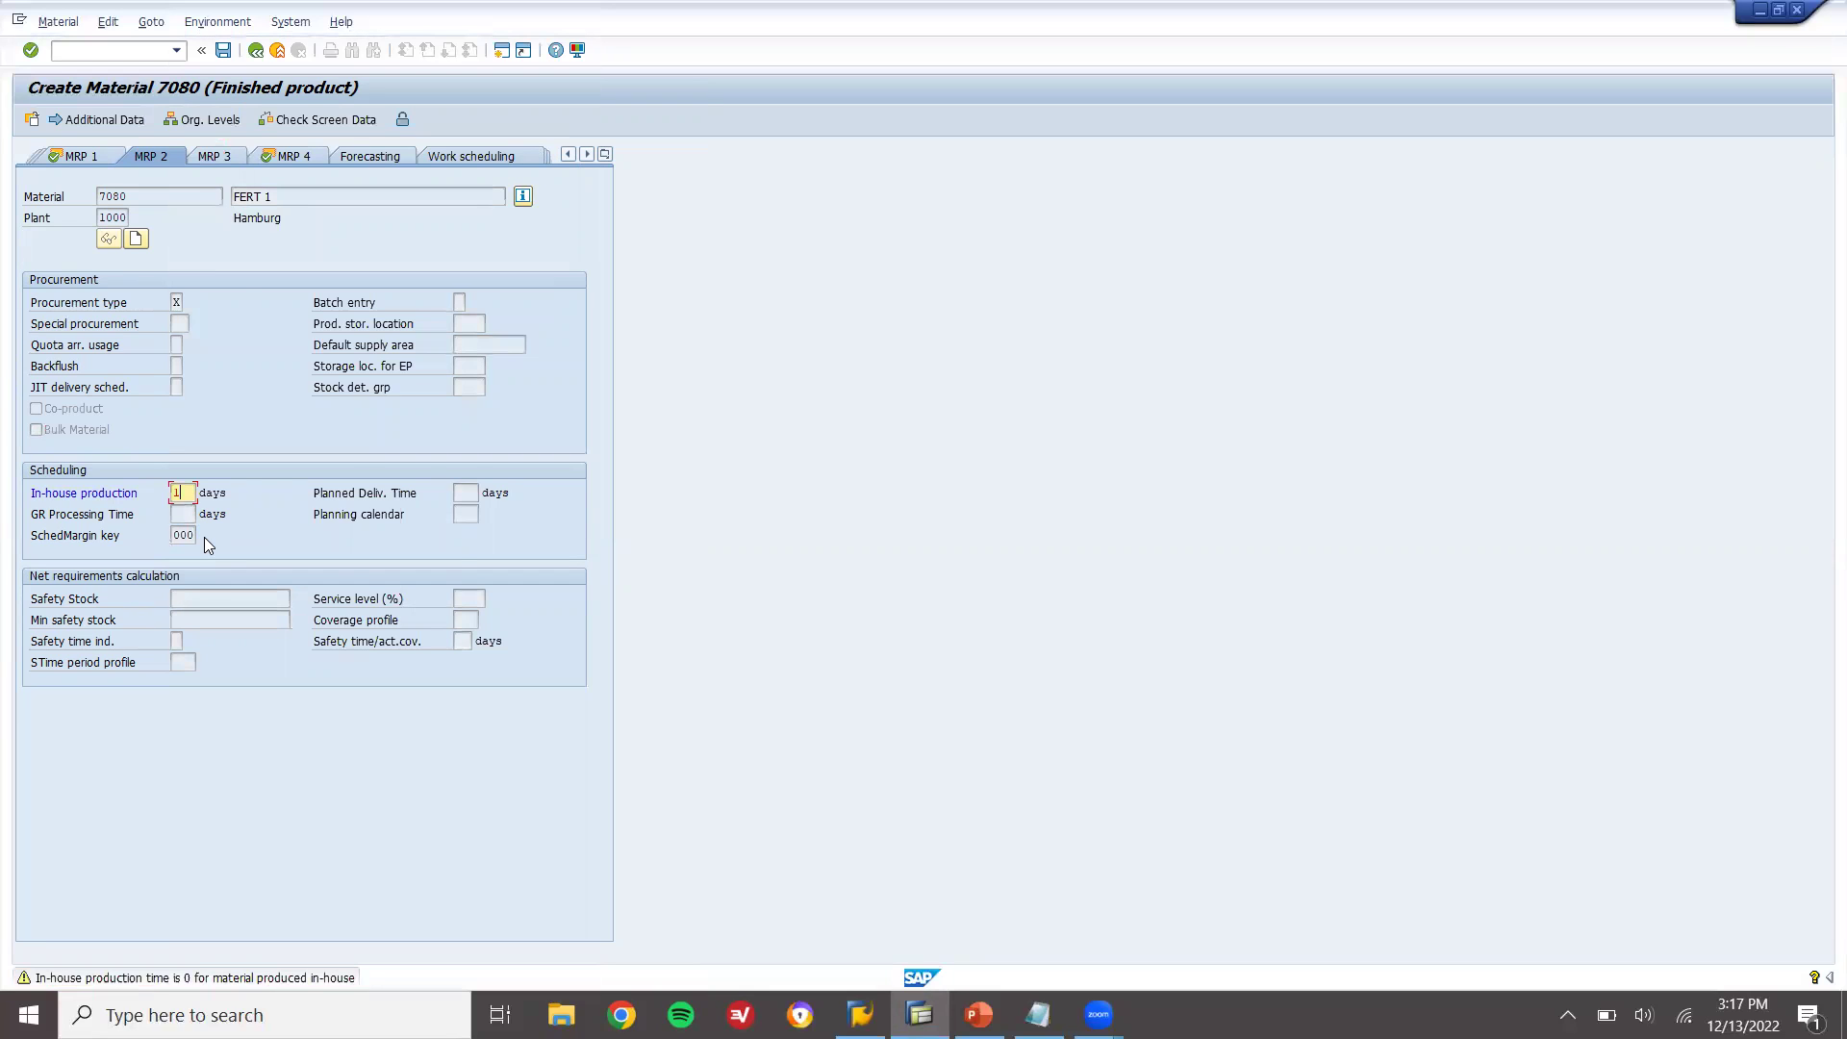
- Set the in-house production time to 1 day and save the finished product material
type("1")
key("Return")
key("Return")
key("Return")
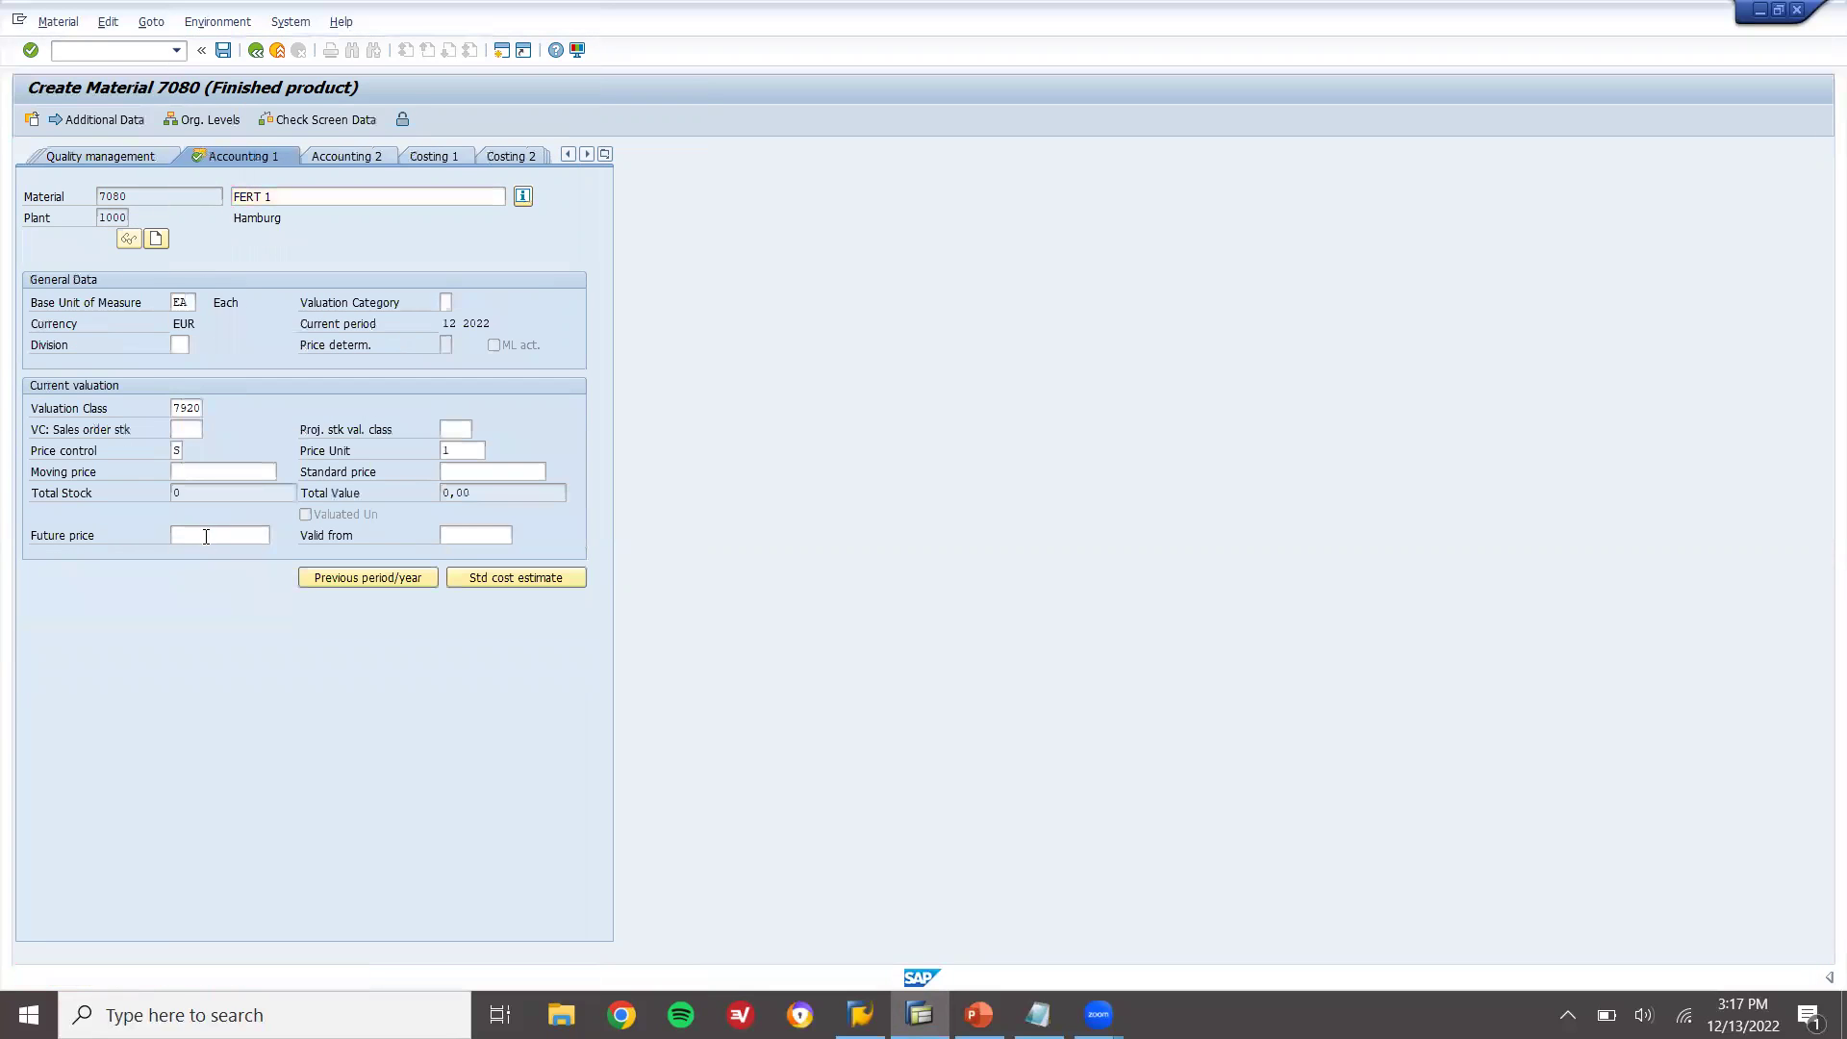
key("Return")
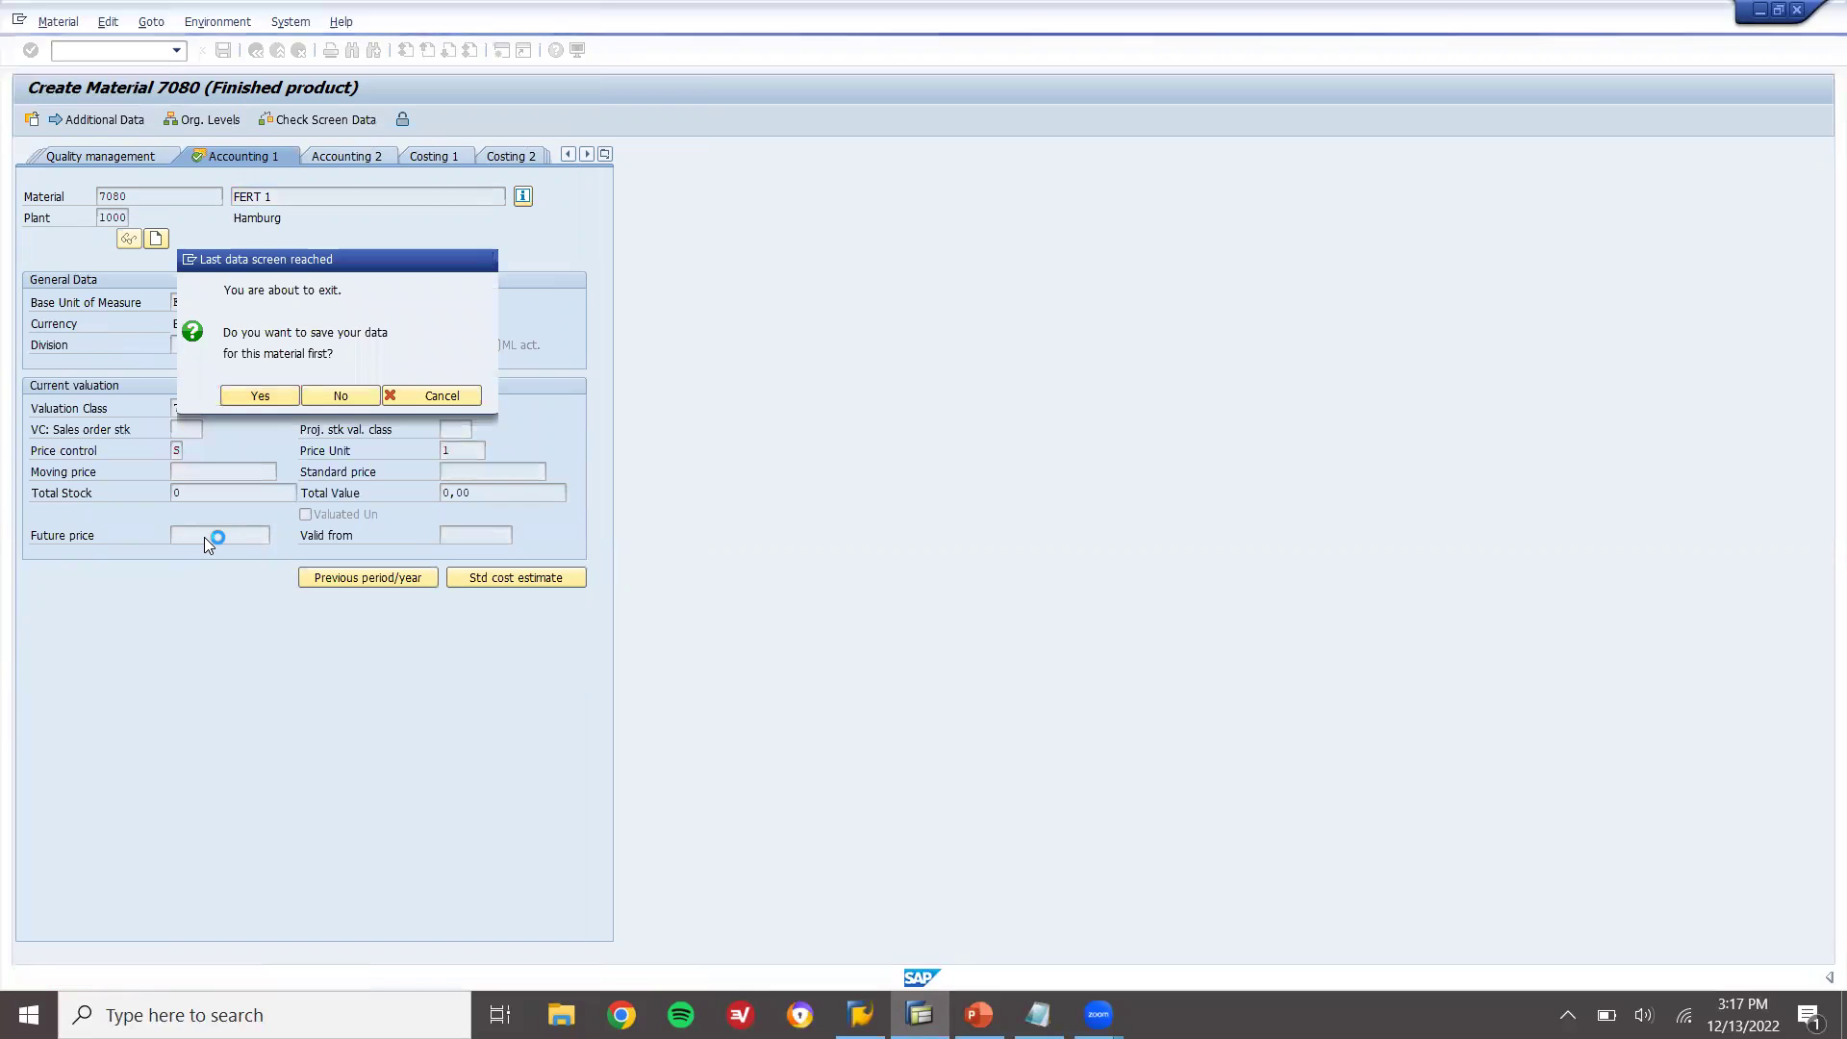
key("Return")
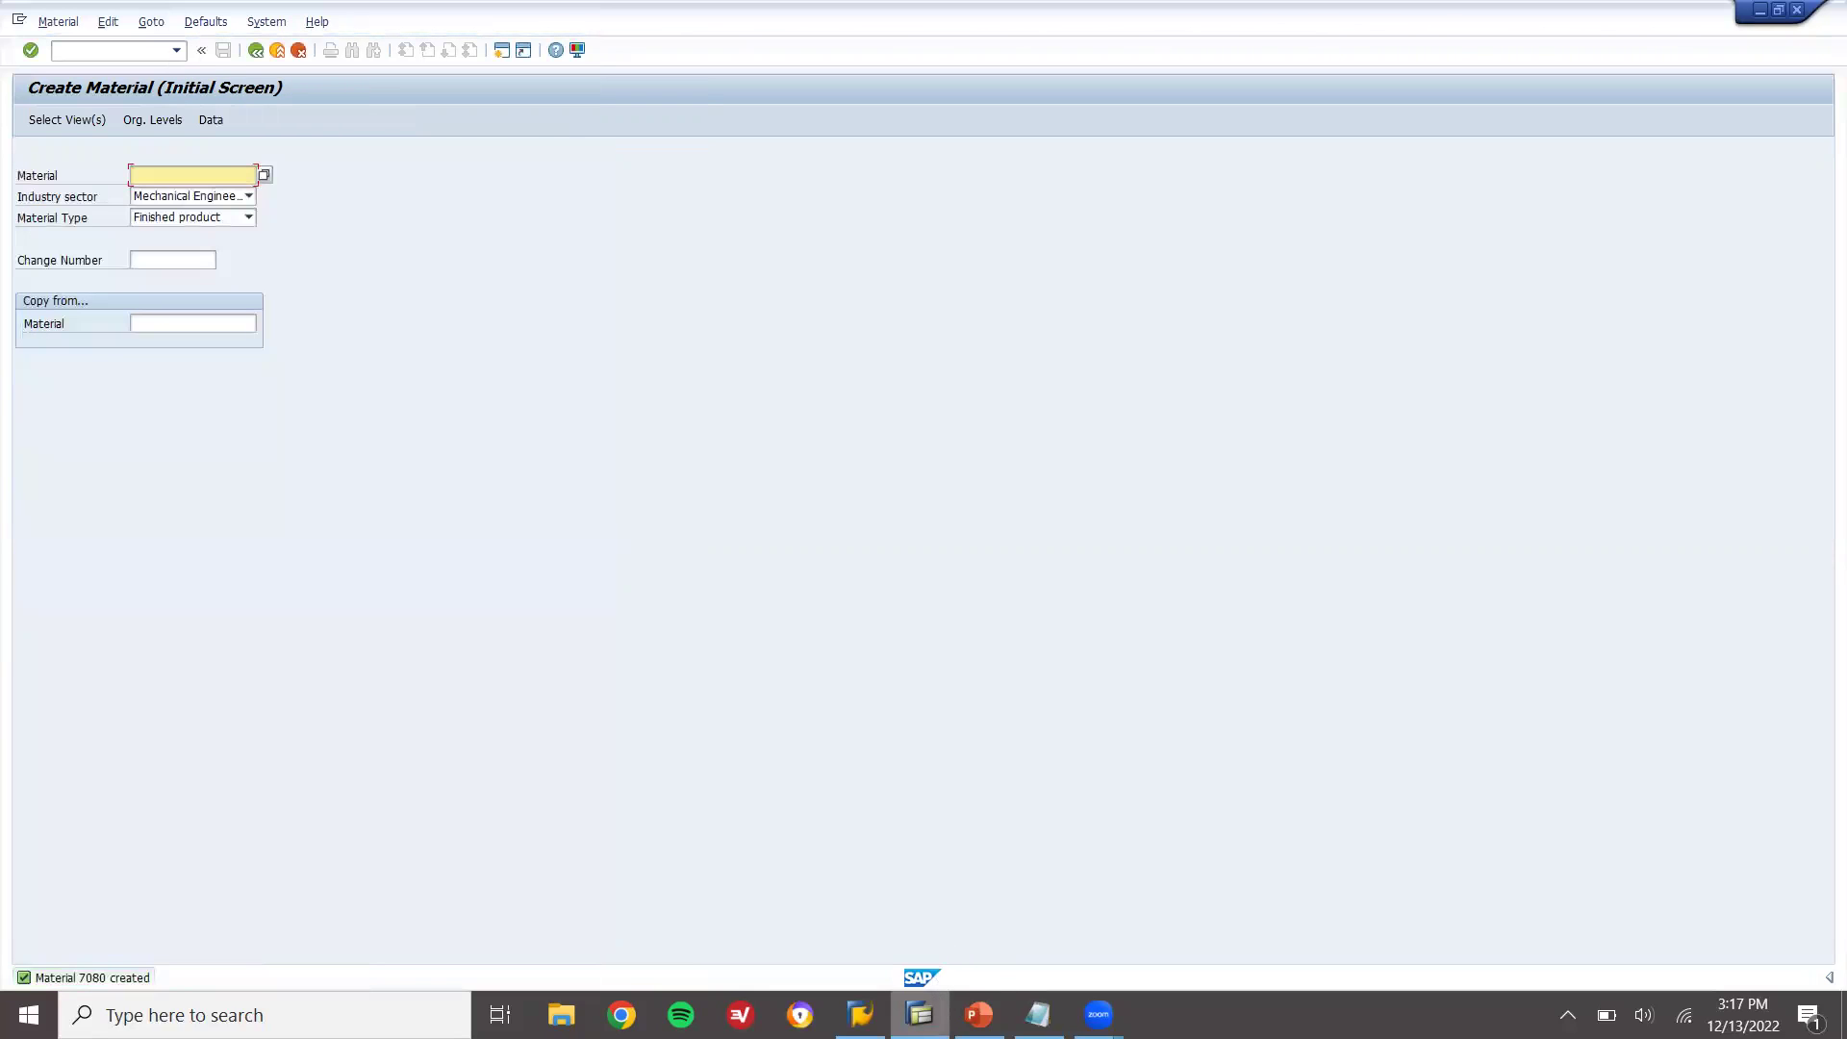
- Switch to Notepad and note the finished product as 7080 FERT below the two raw materials
key("alt+Tab")
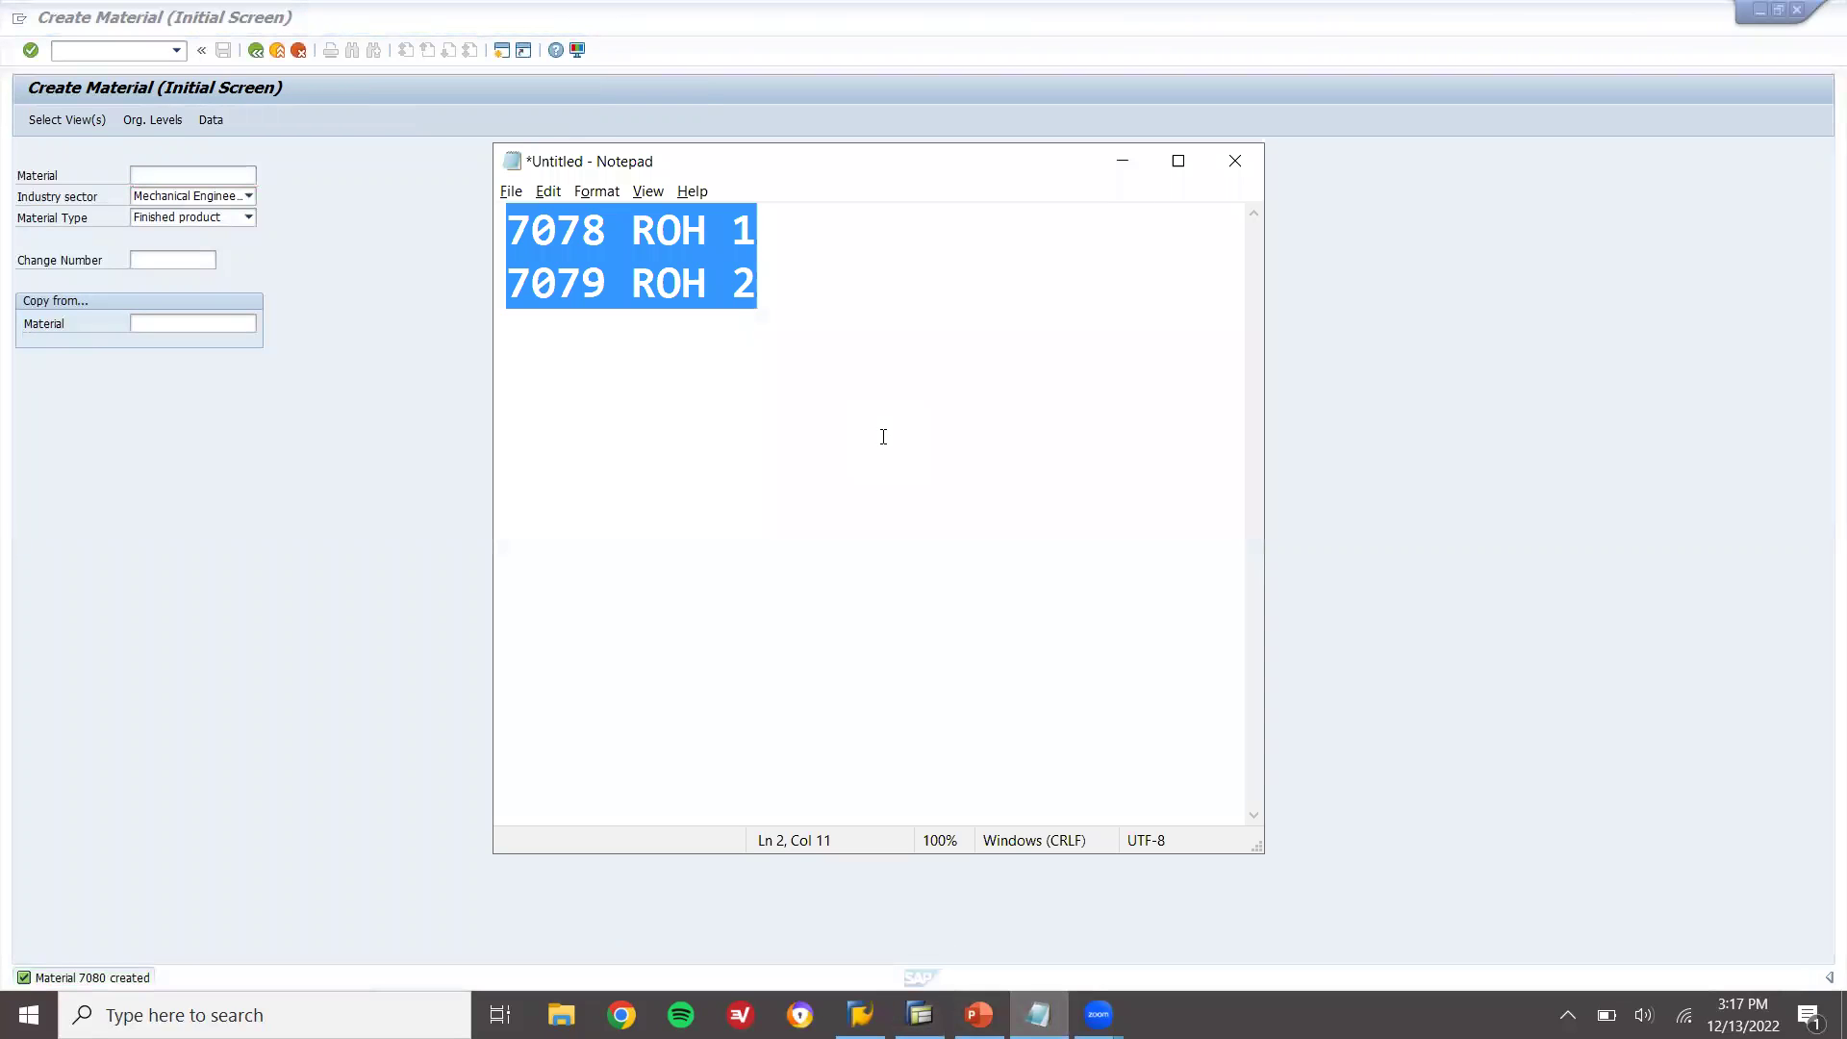
key("Down")
type("7080")
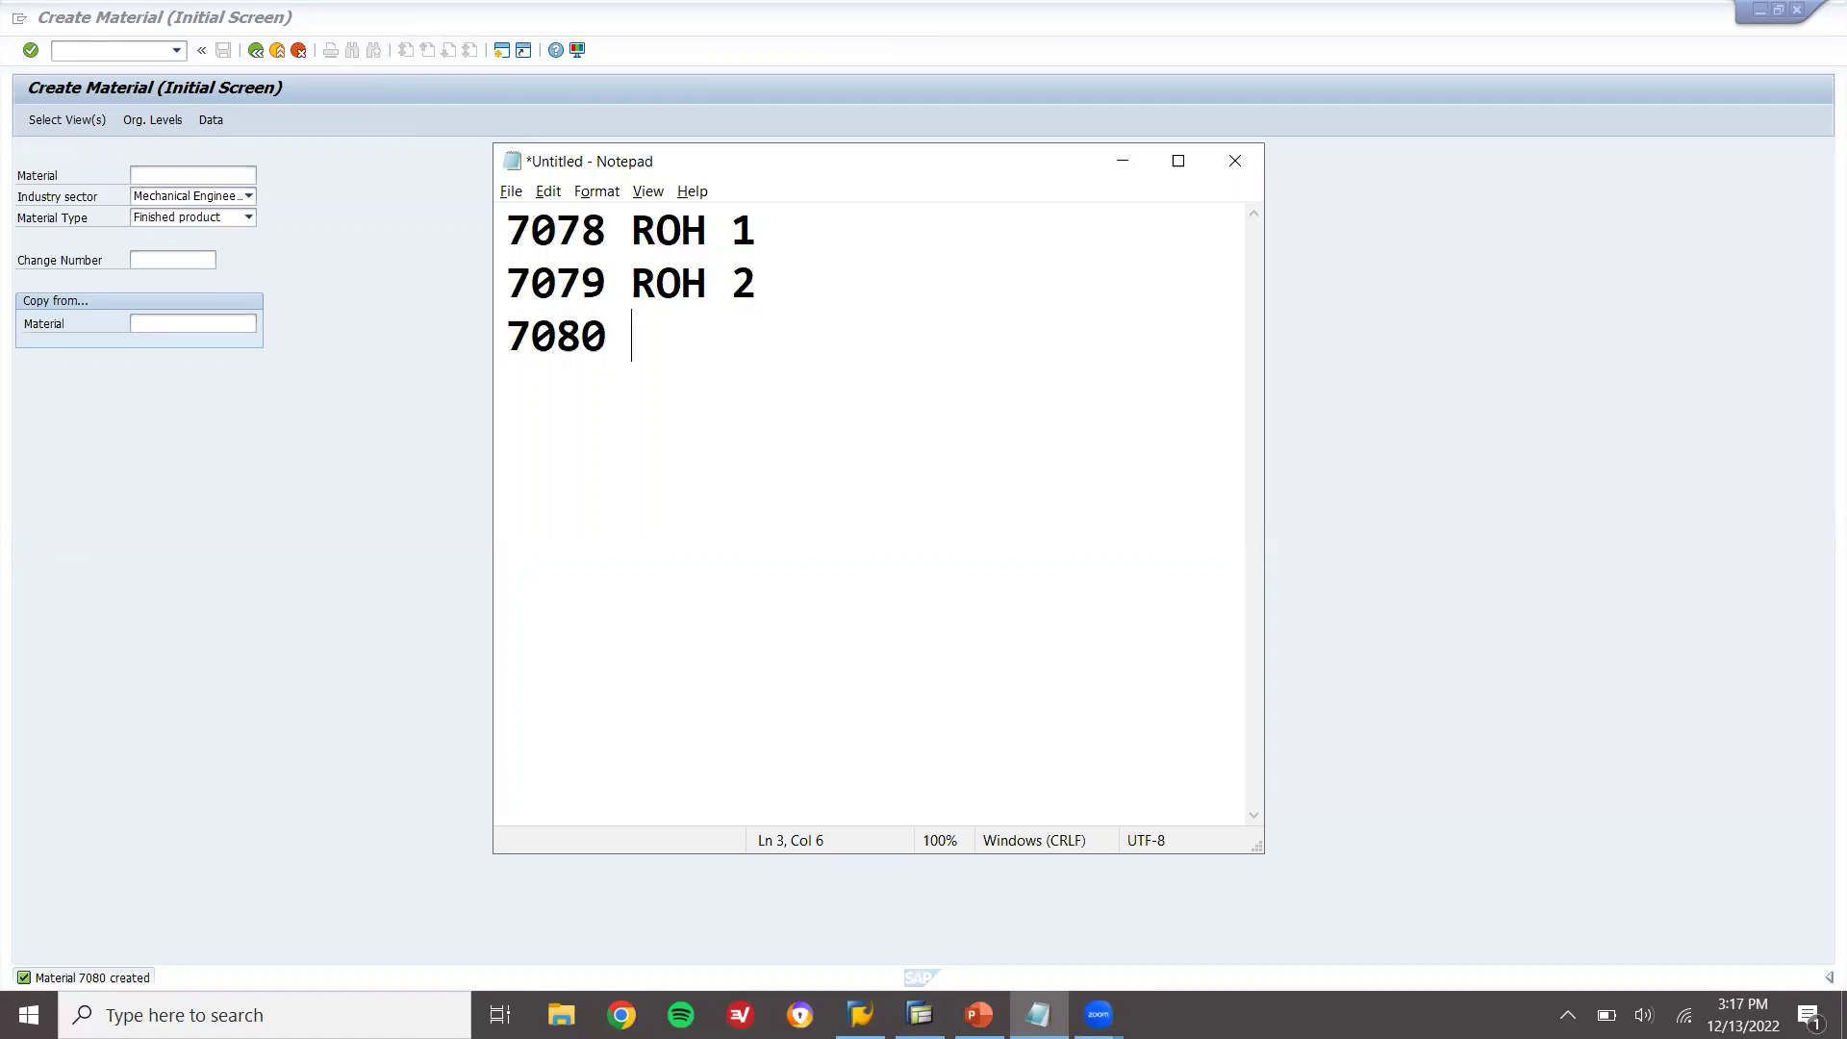
type(" FERT")
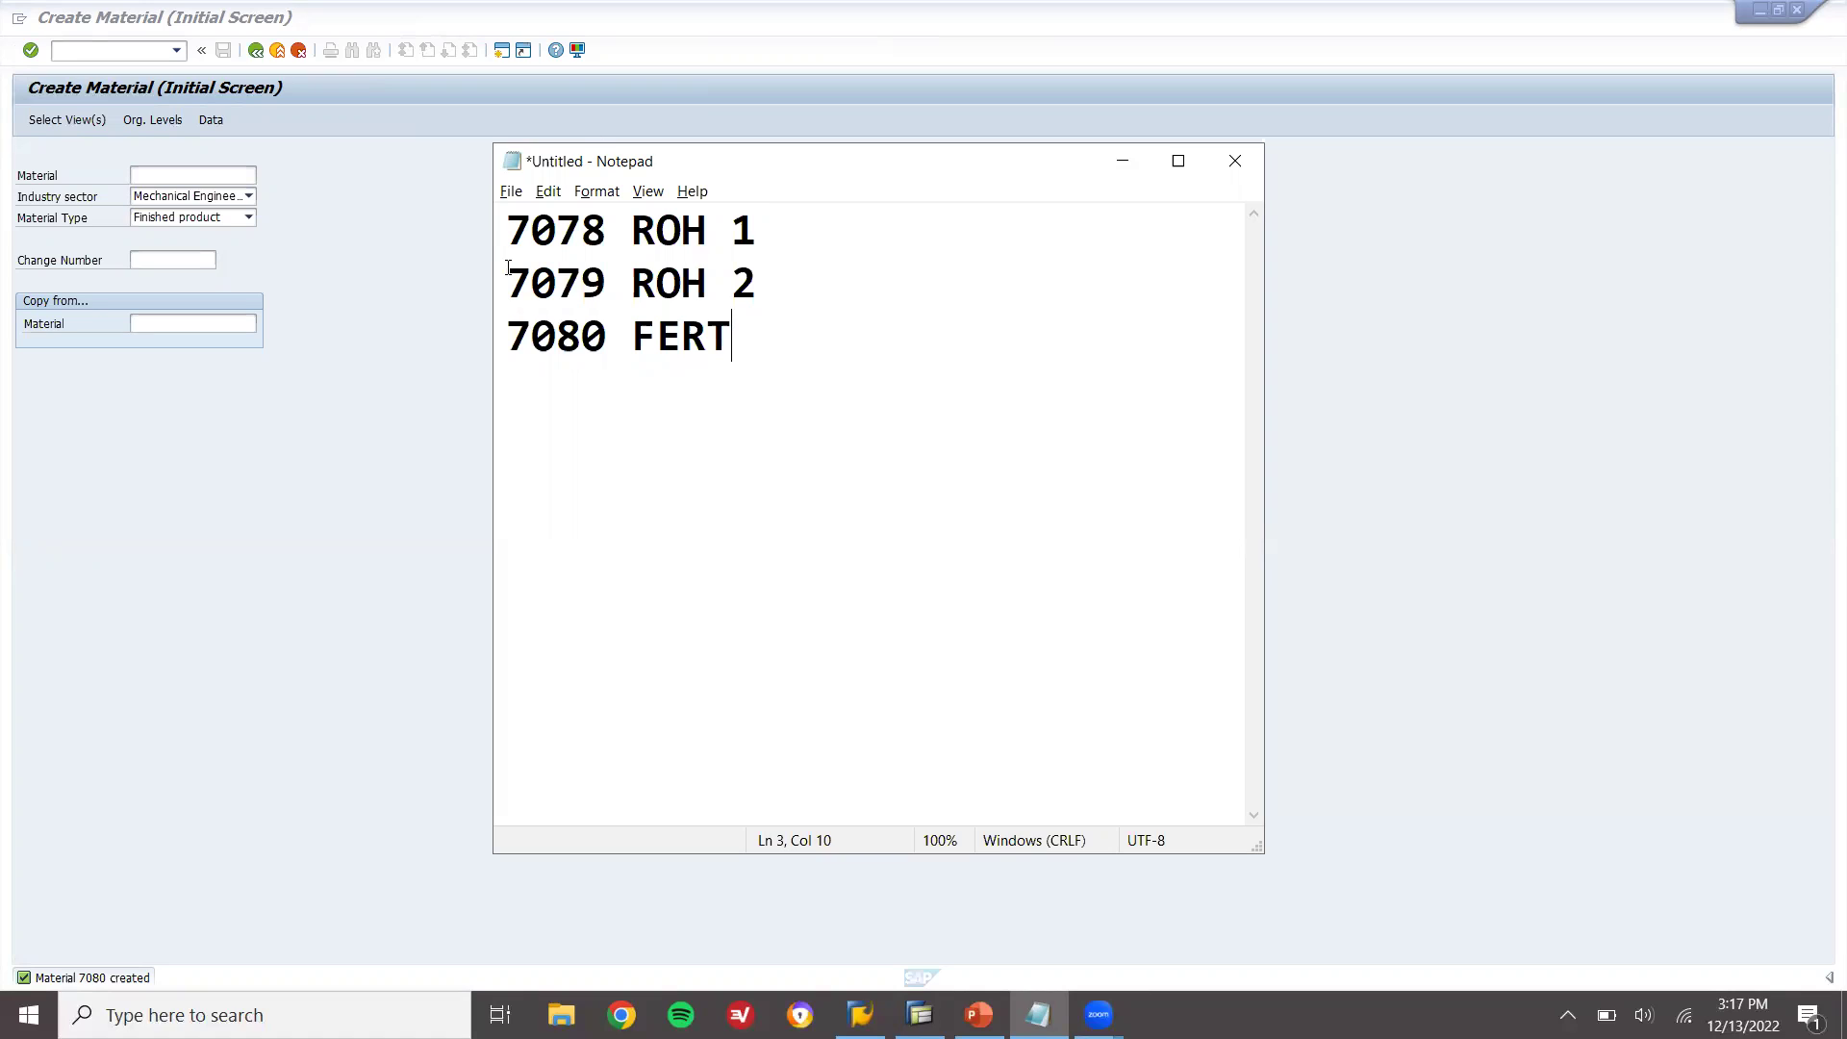
left_click_drag(504, 229, 802, 261)
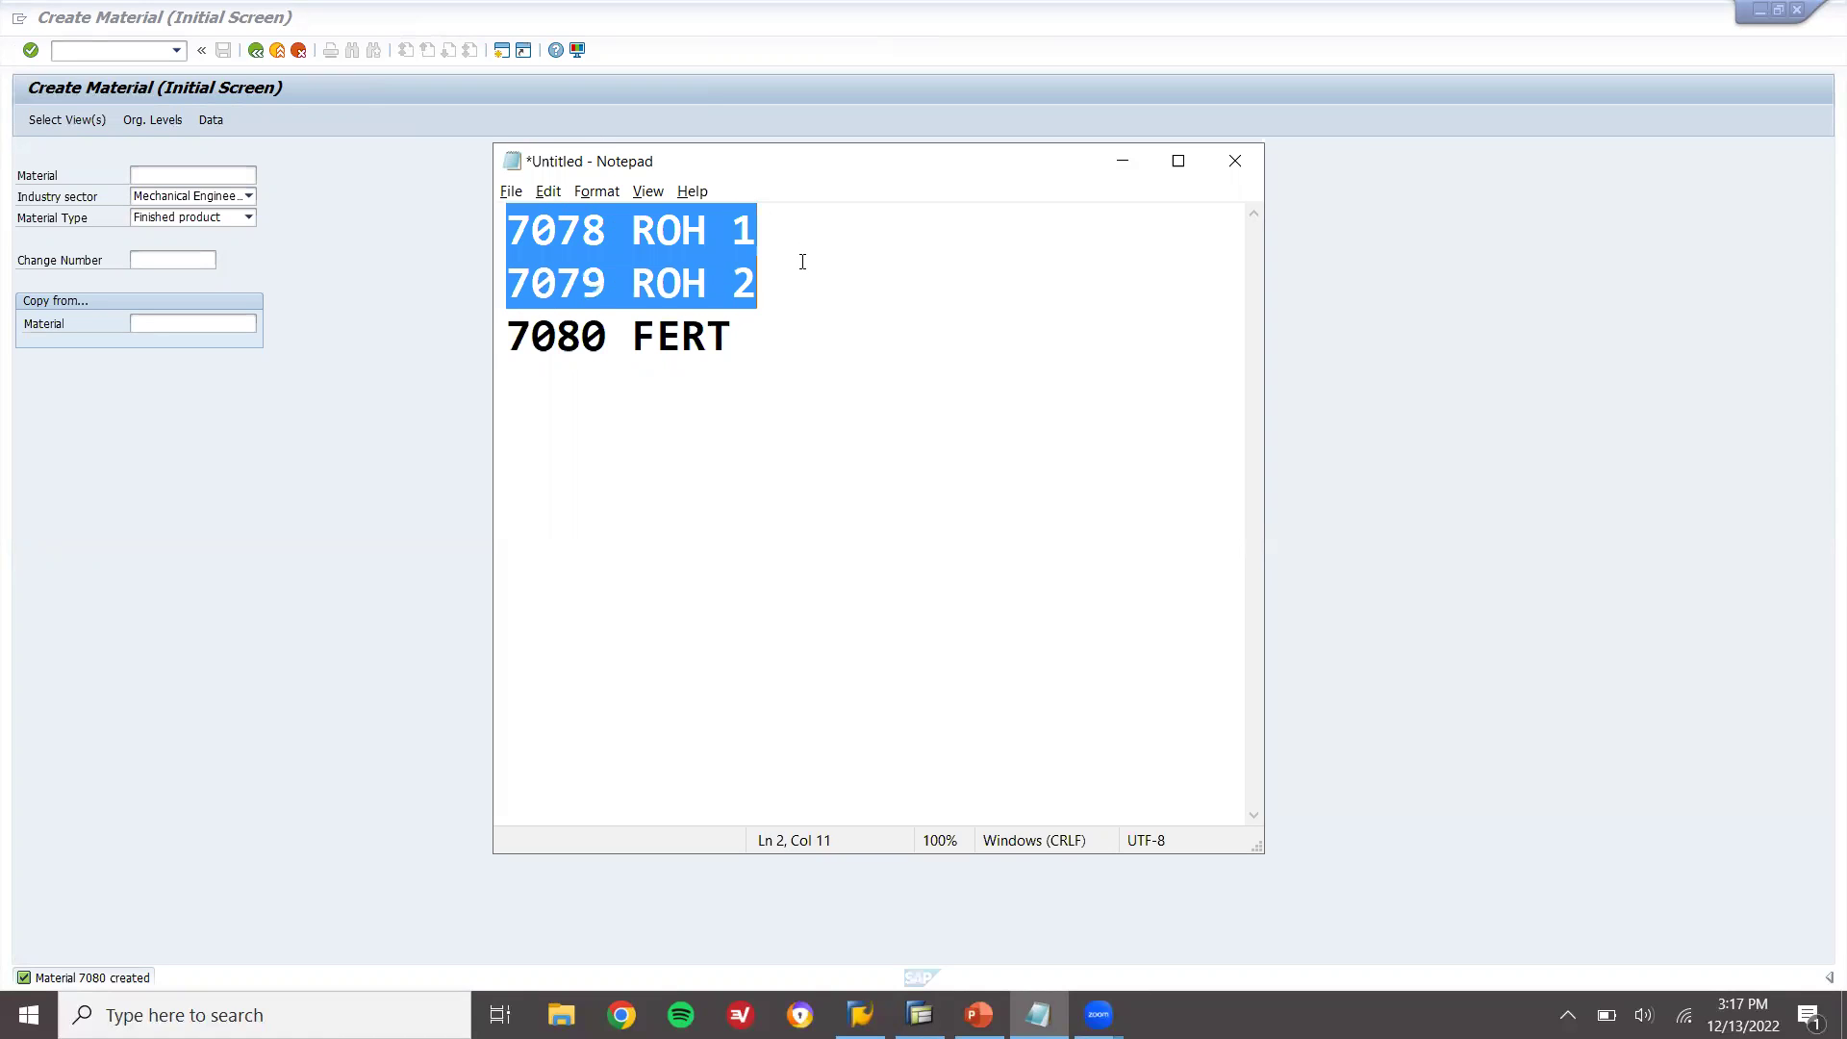
left_click_drag(504, 348, 762, 356)
- Switch back to SAP, leave material creation and open the Create Purchase Order transaction
left_click(322, 402)
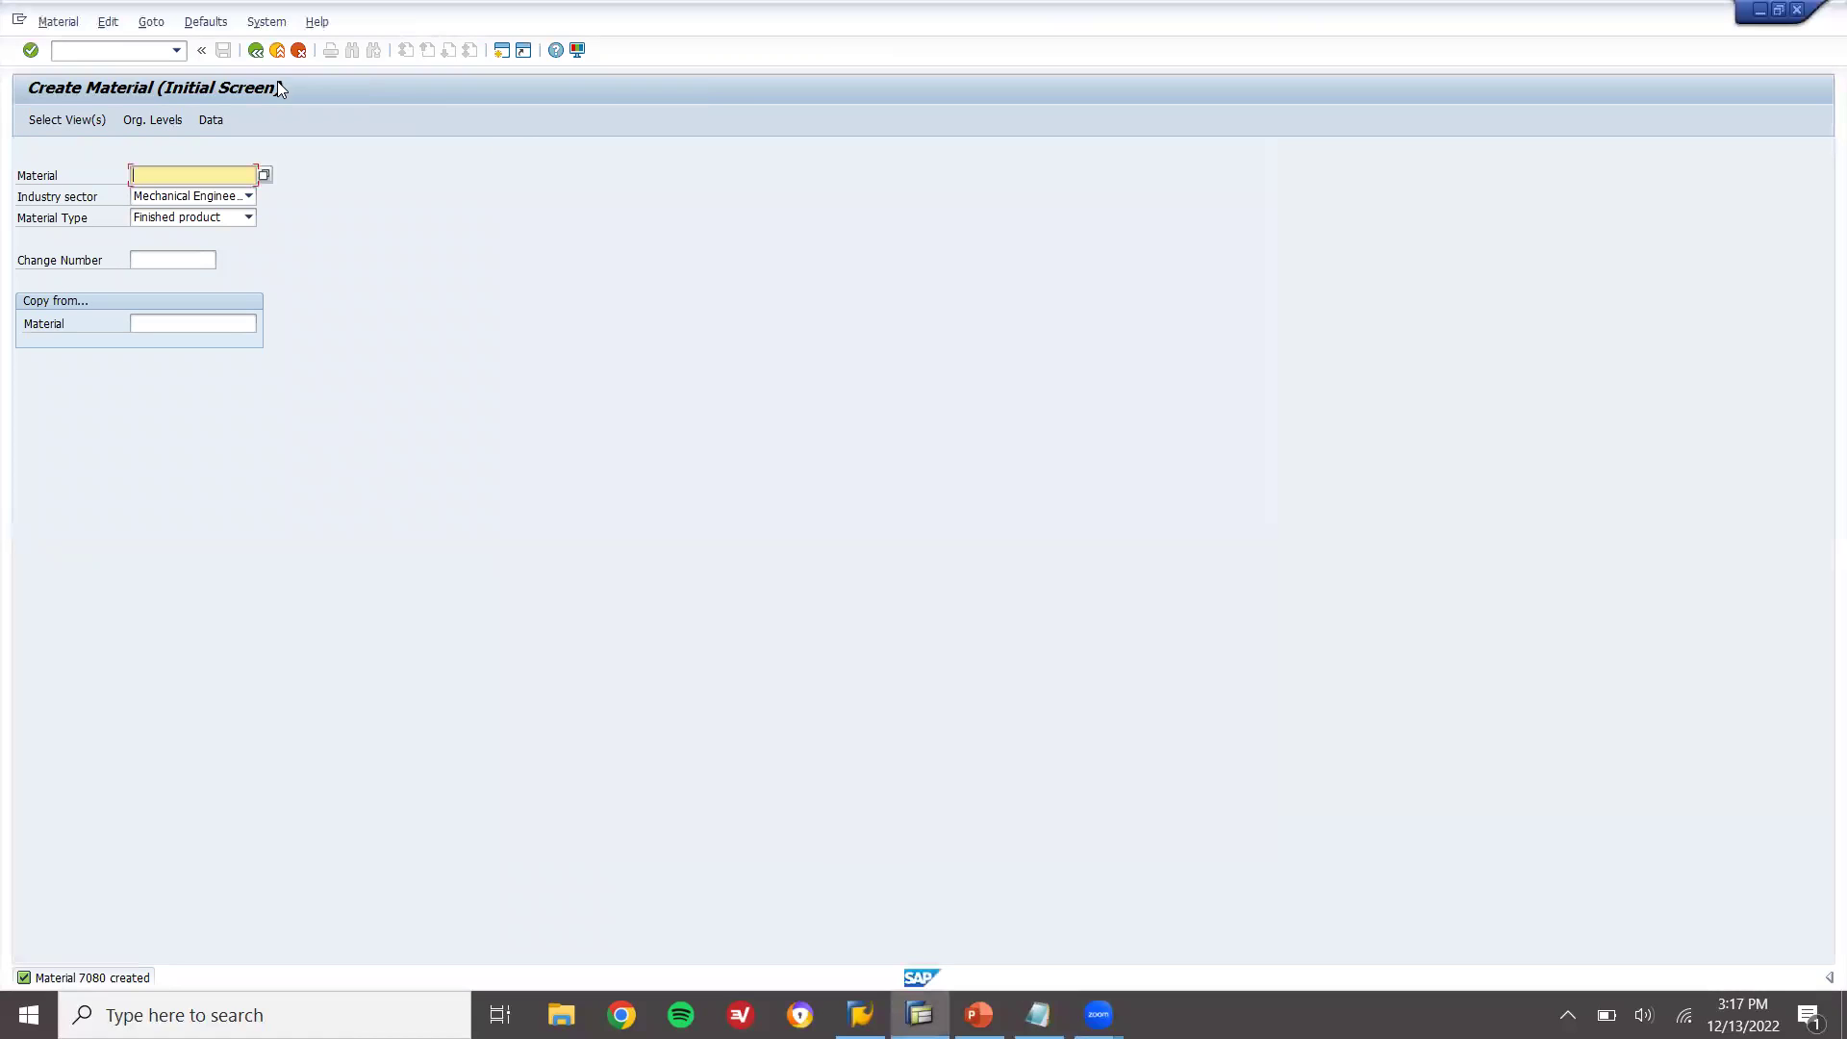
left_click(277, 50)
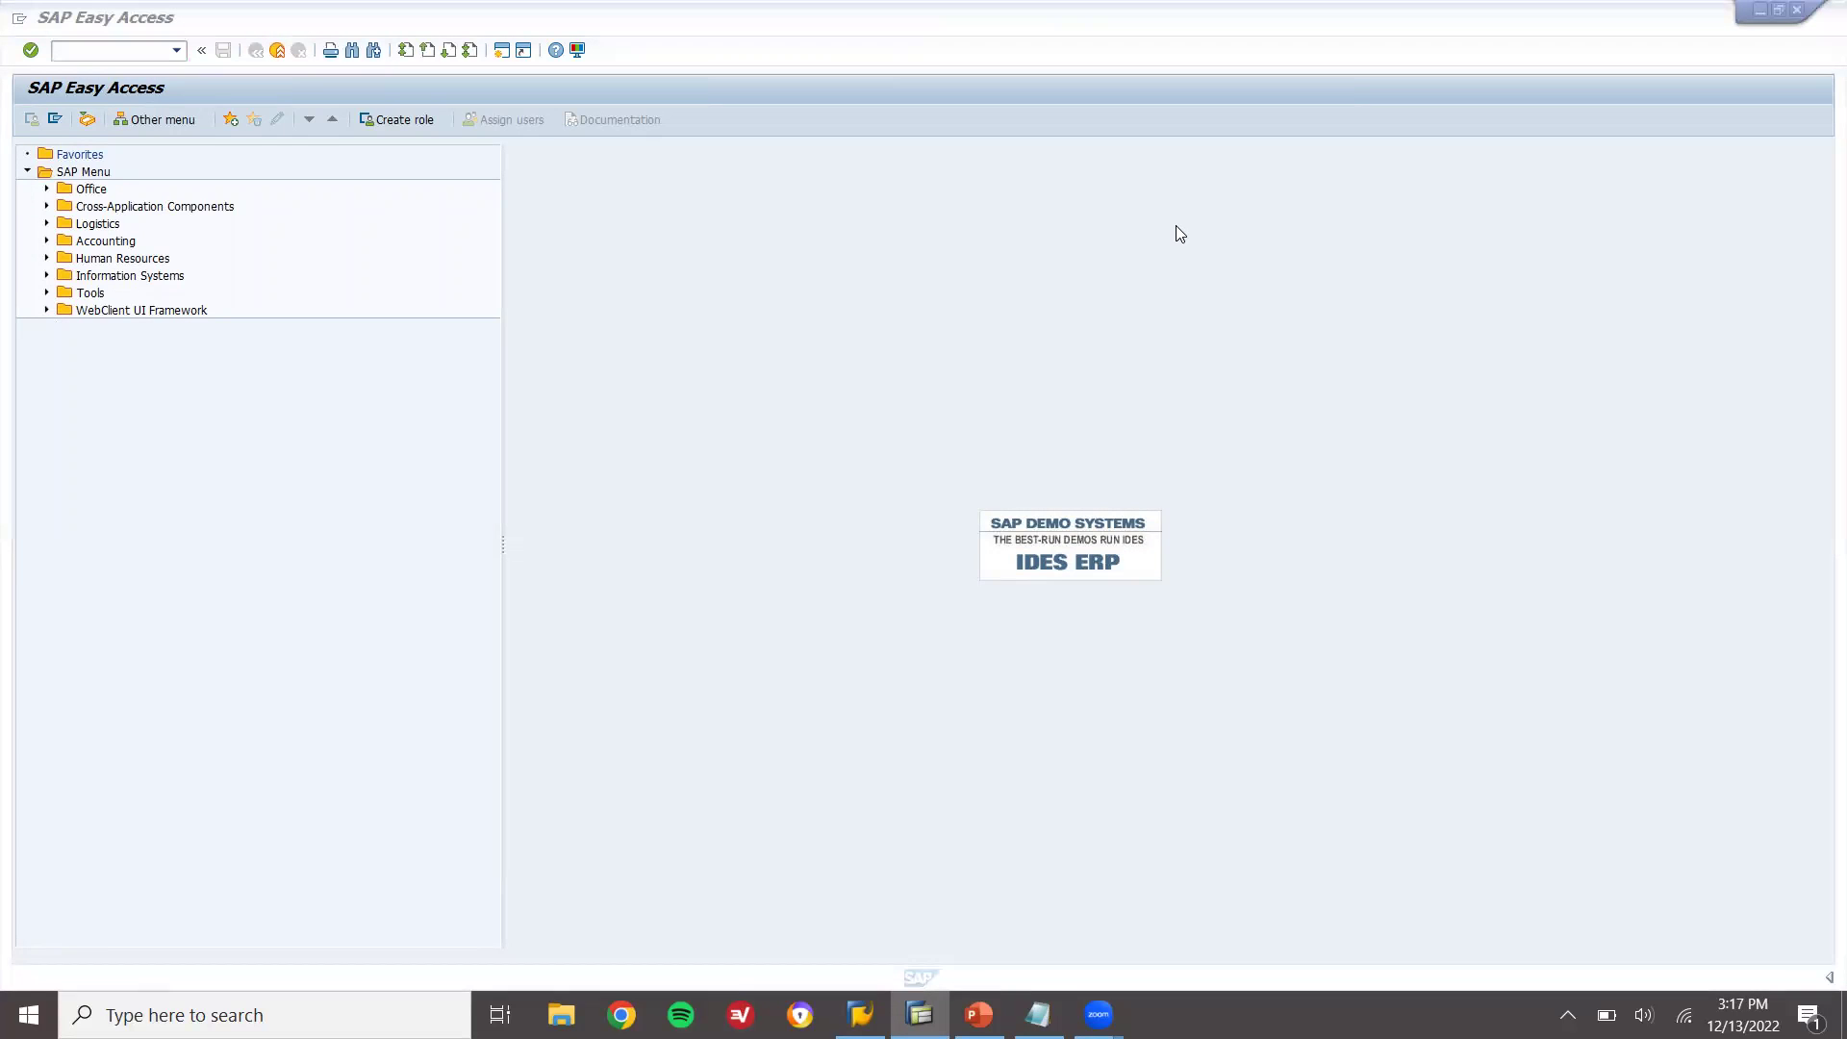
left_click(135, 51)
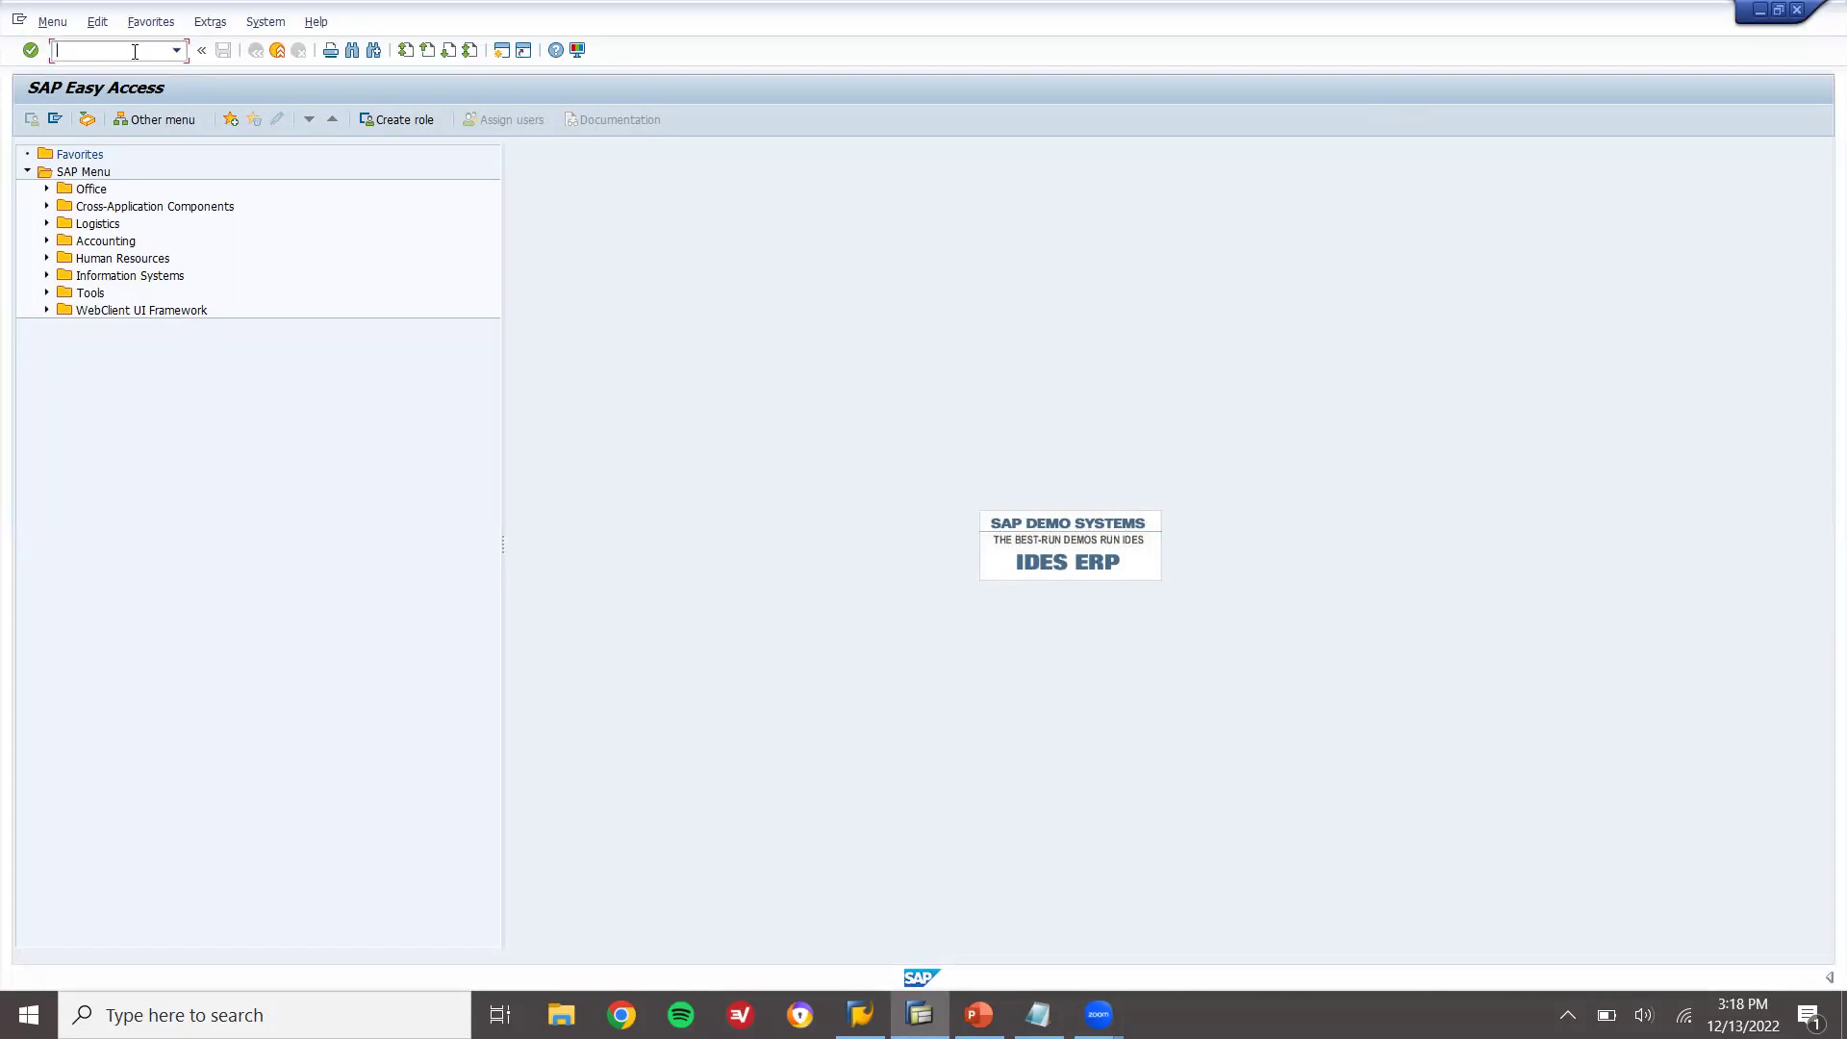
key("Return")
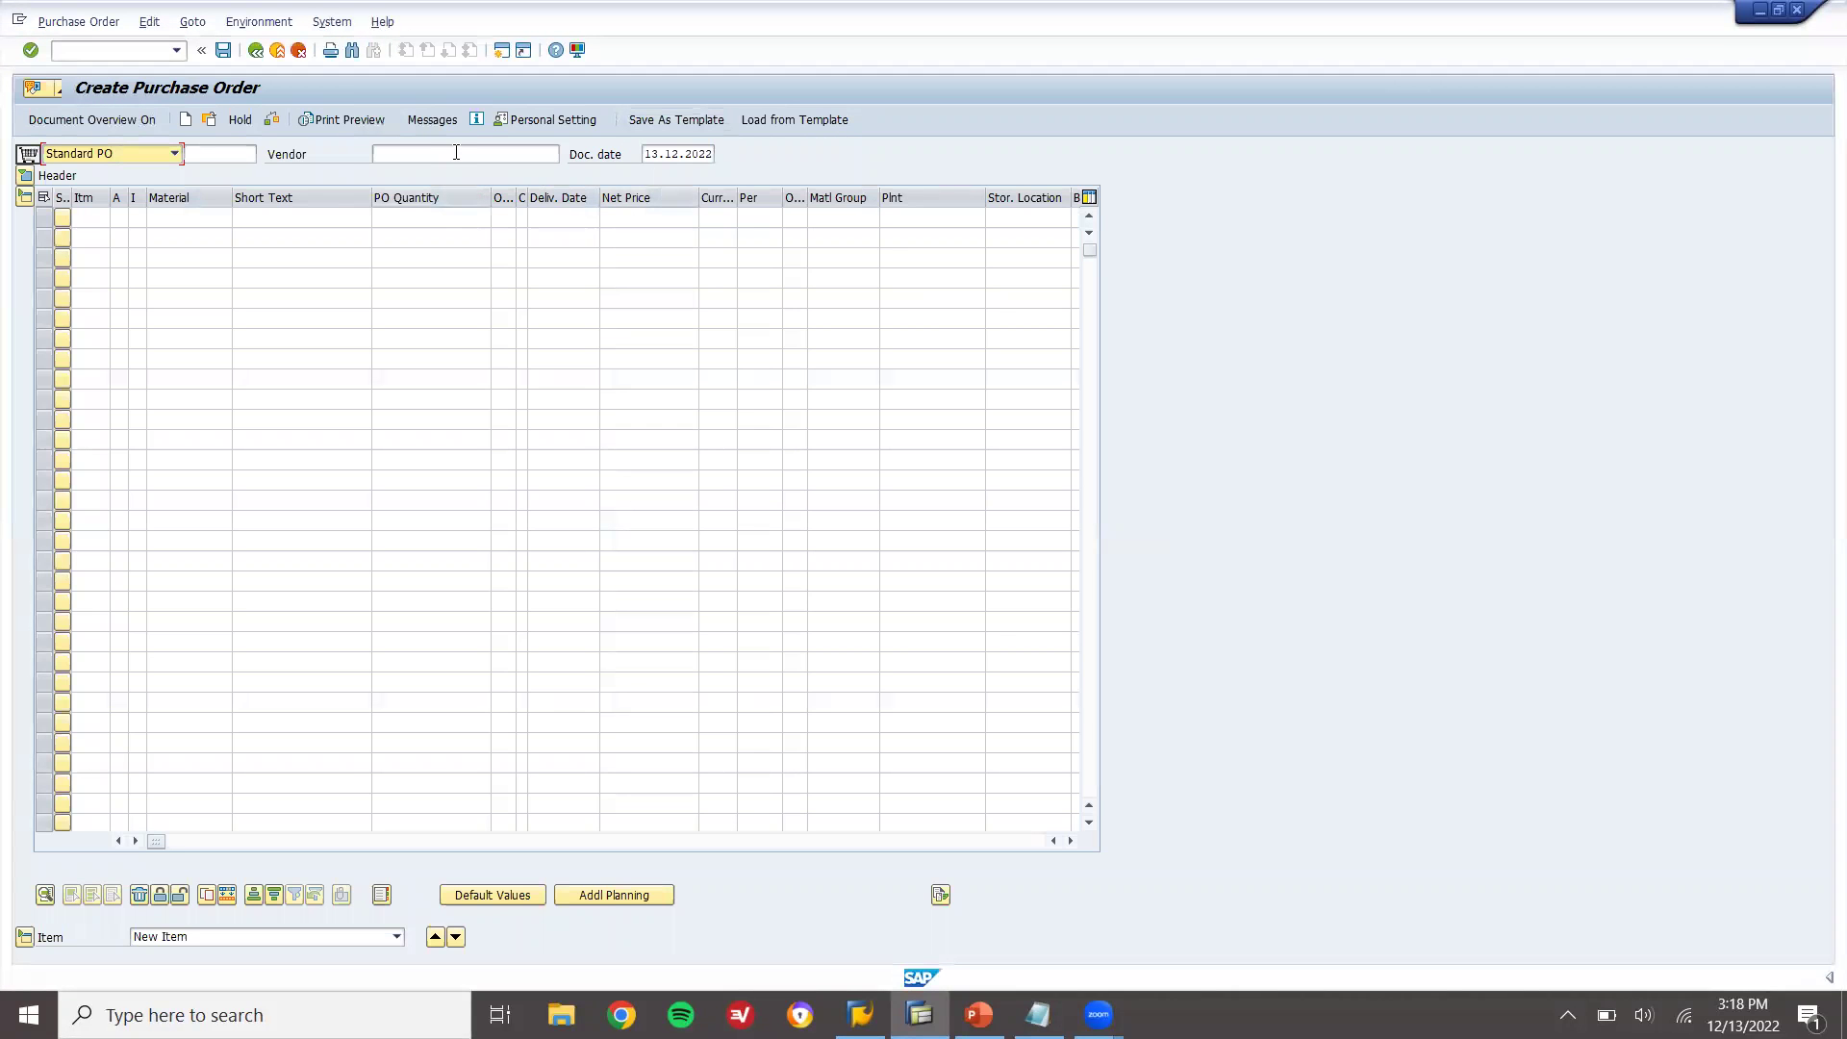
- Copy the vendor number noted in Notepad and enter it as the vendor of the standard purchase order
left_click(456, 152)
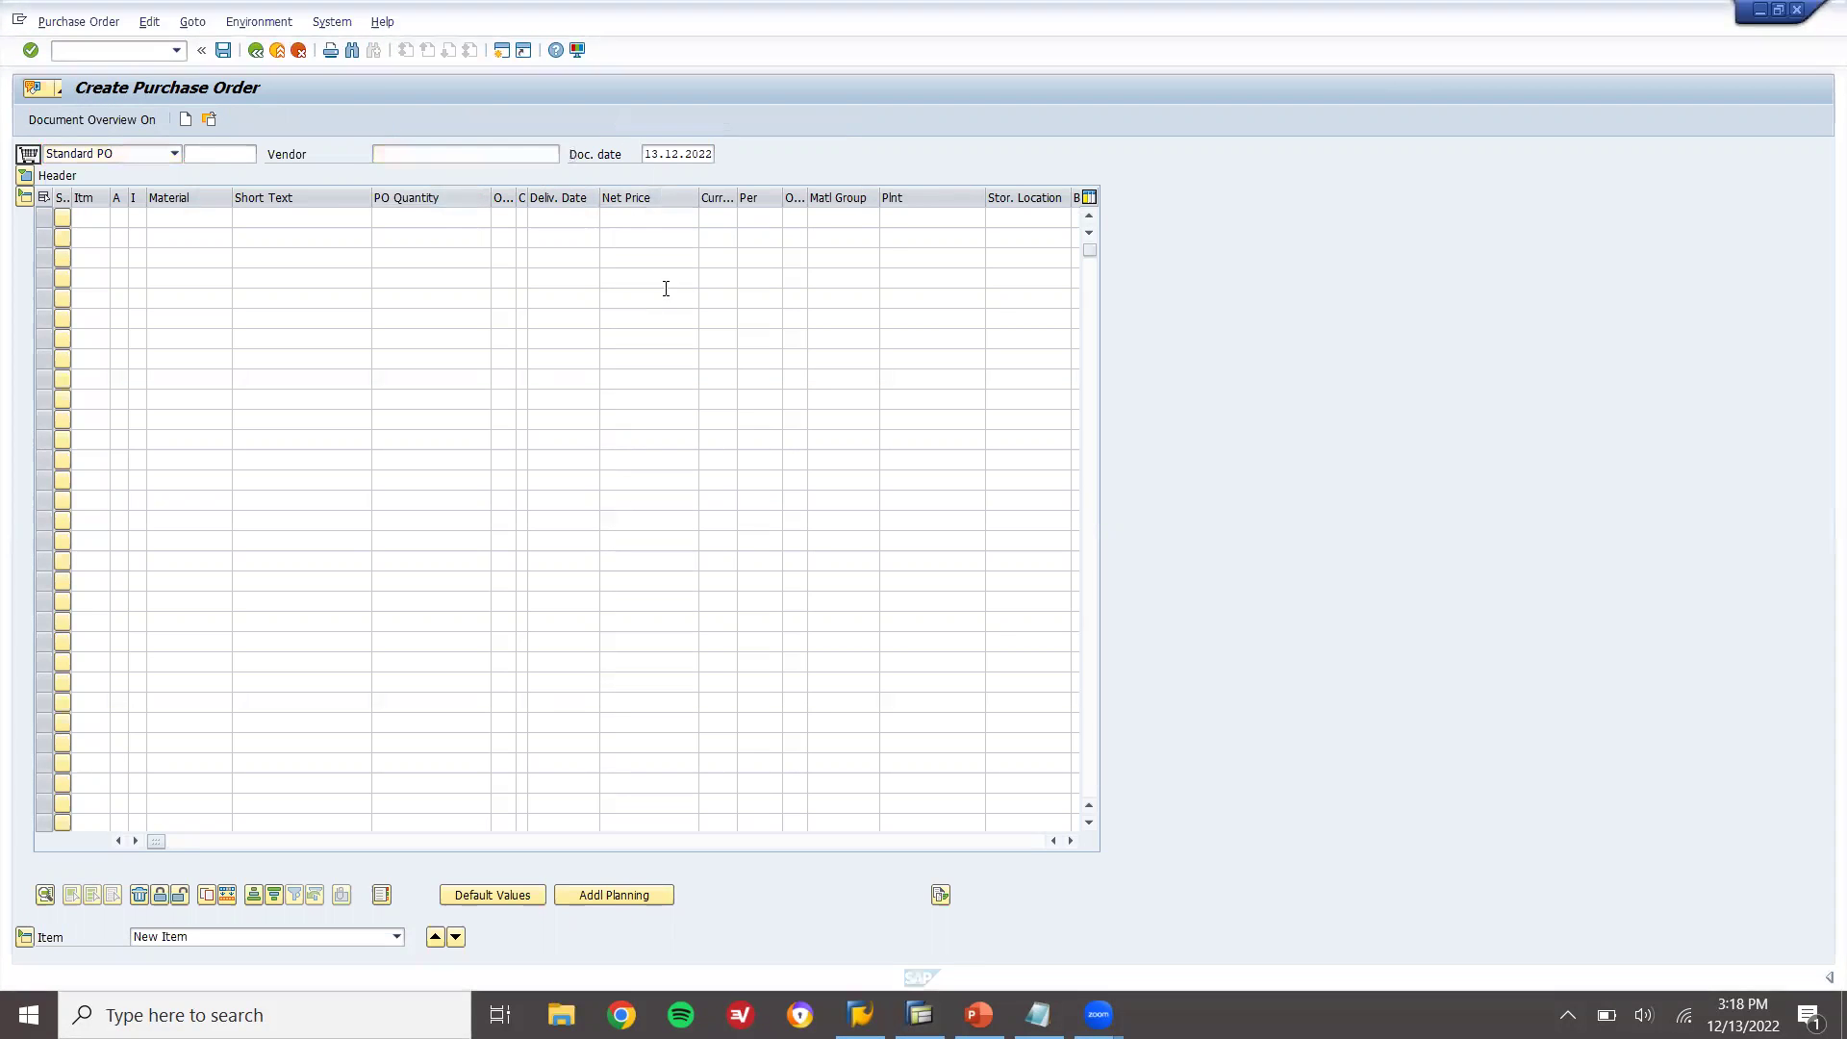
left_click(1038, 1015)
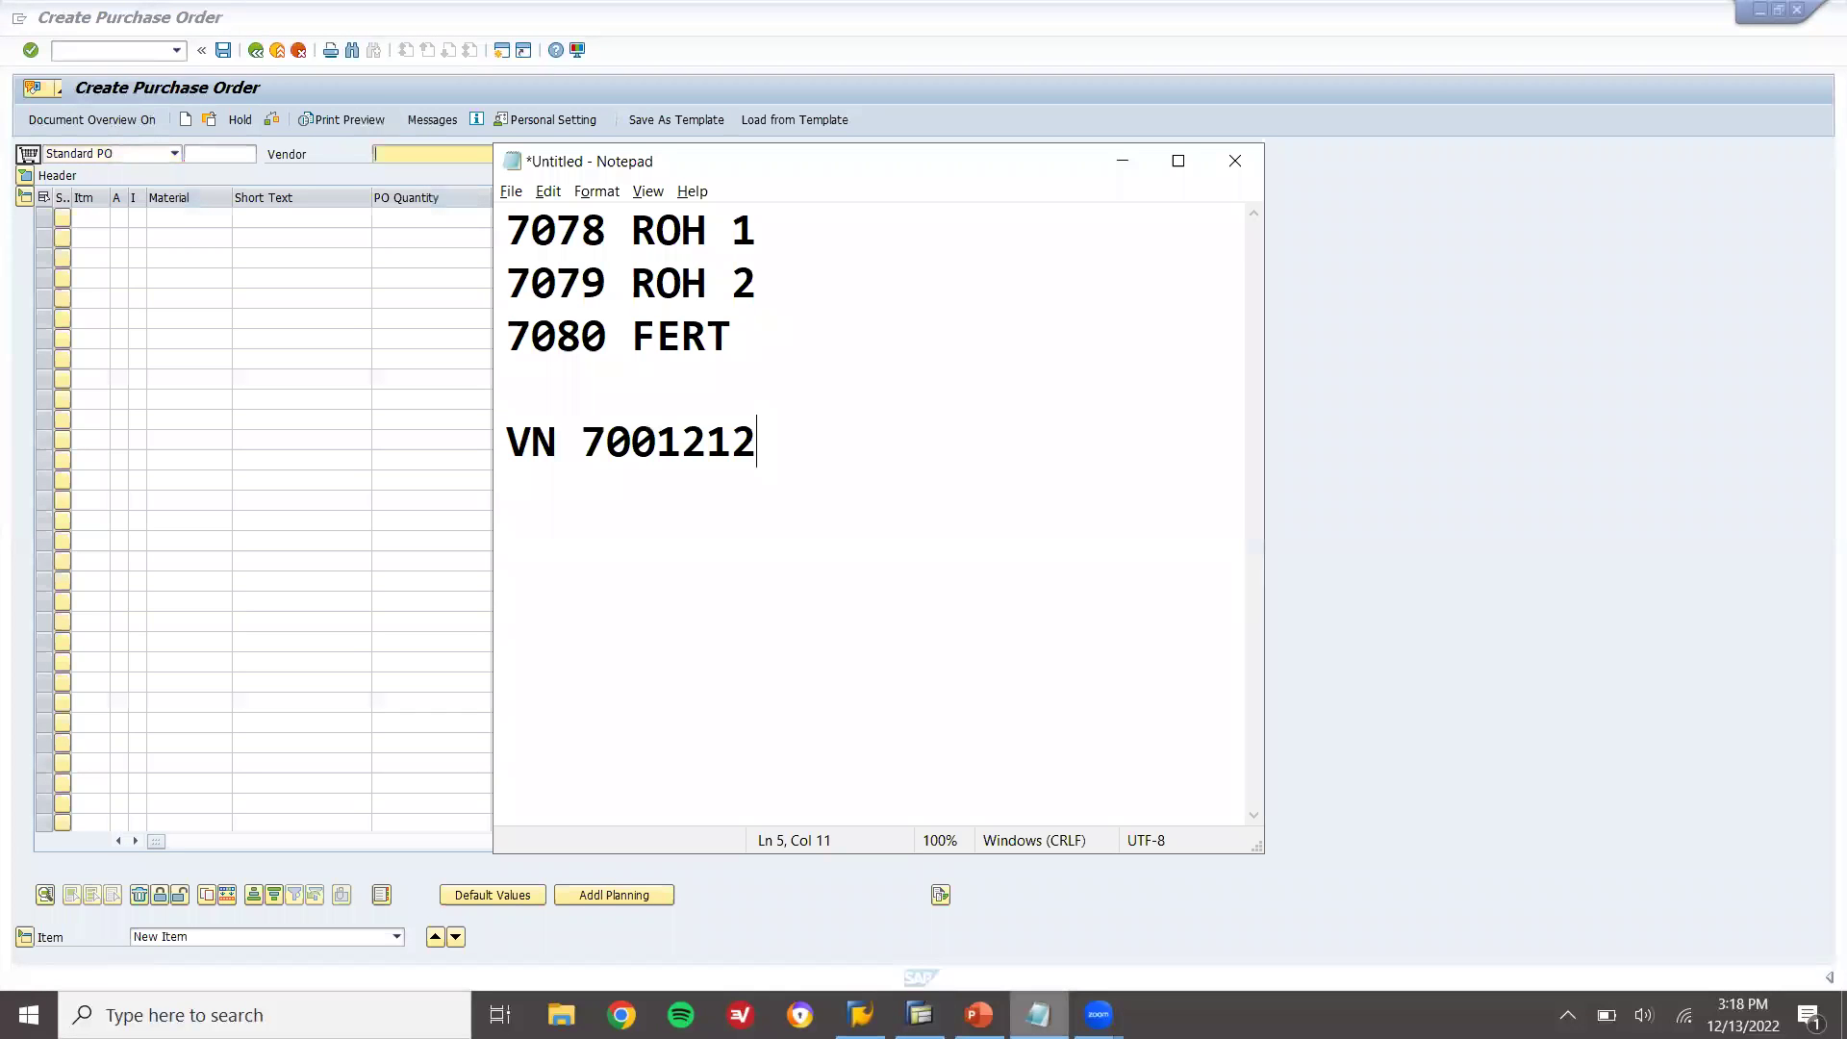
double_click(689, 442)
key("ctrl+c")
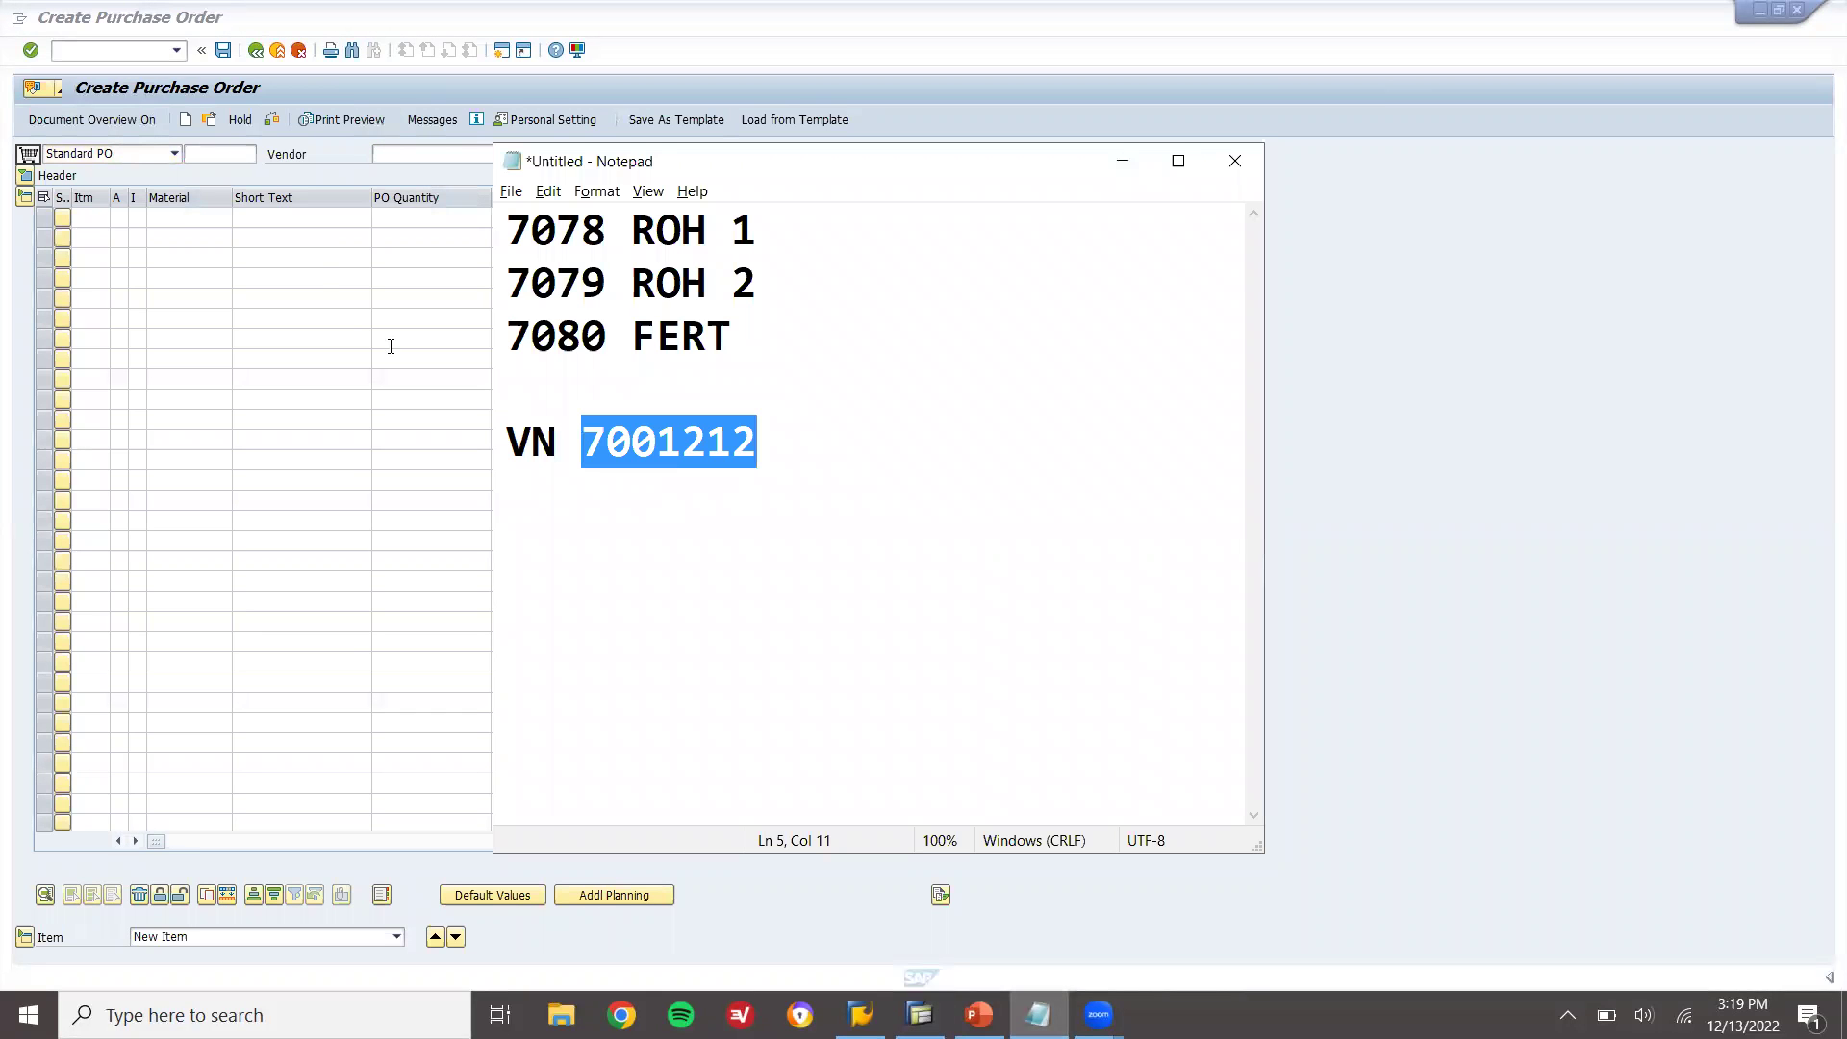
left_click(443, 154)
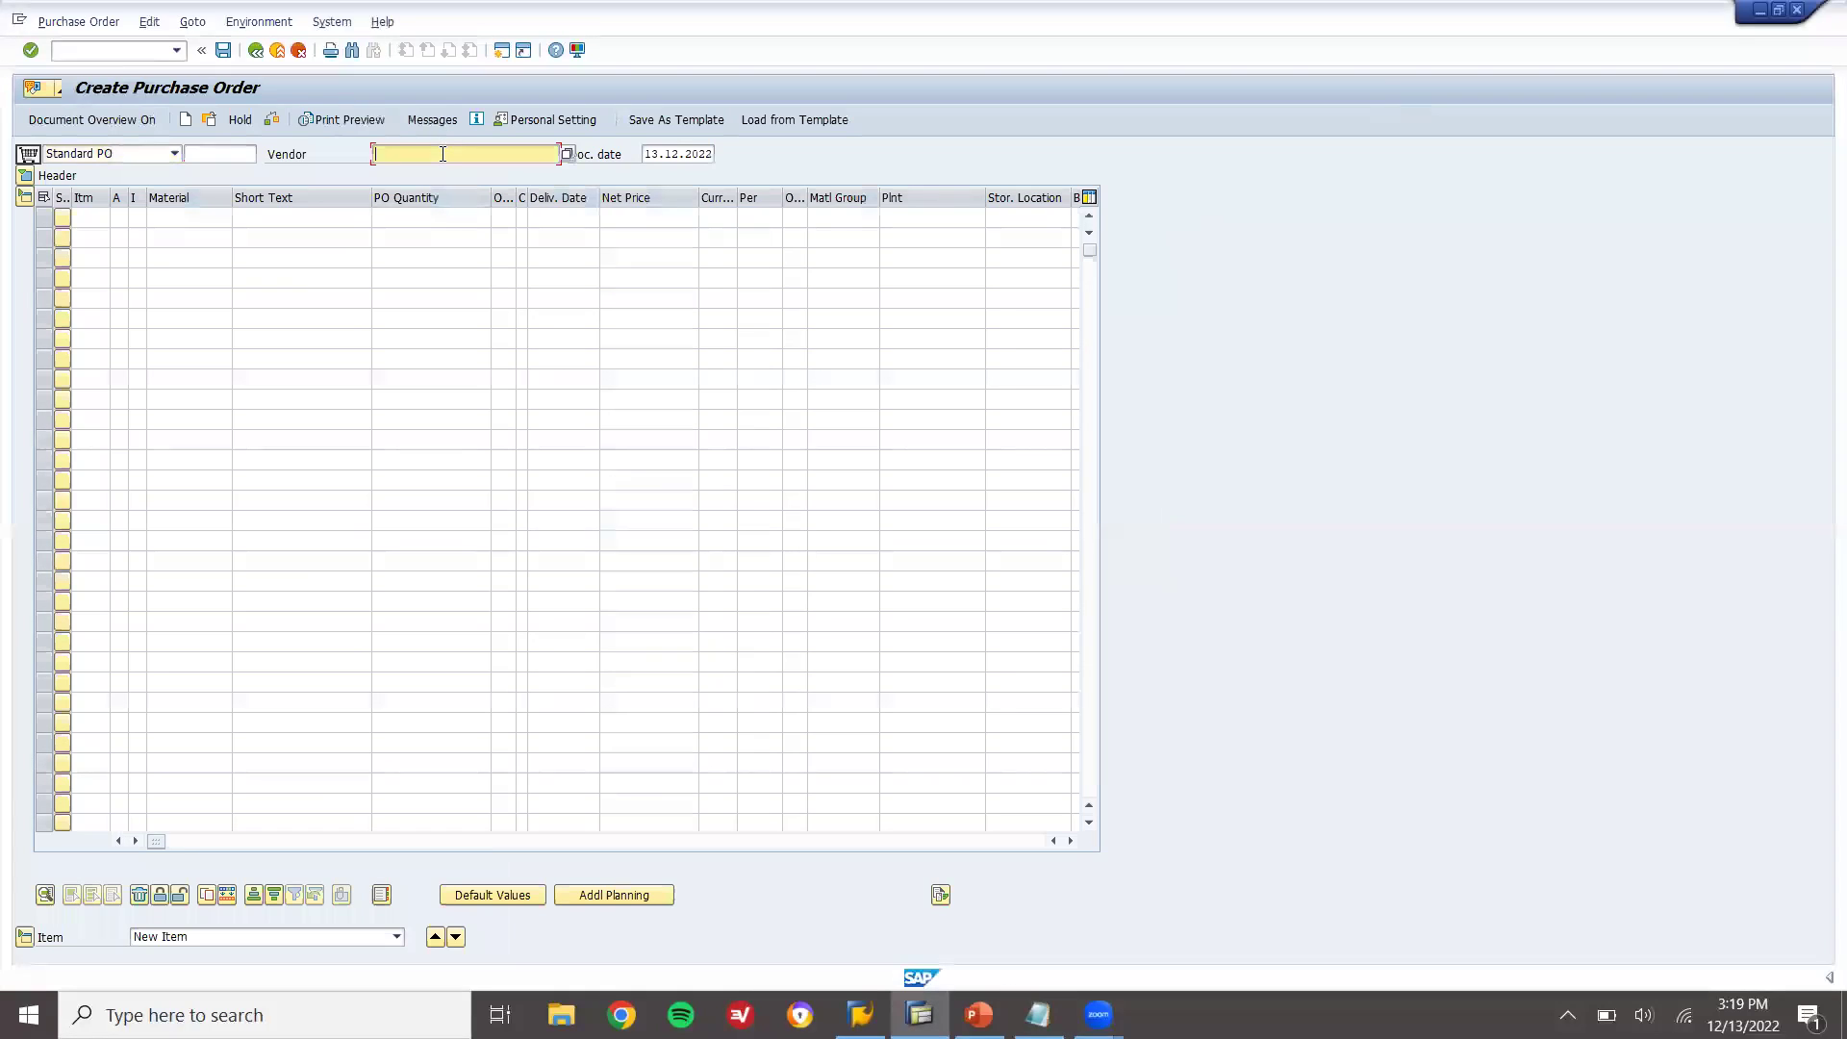
key("ctrl+v")
key("Return")
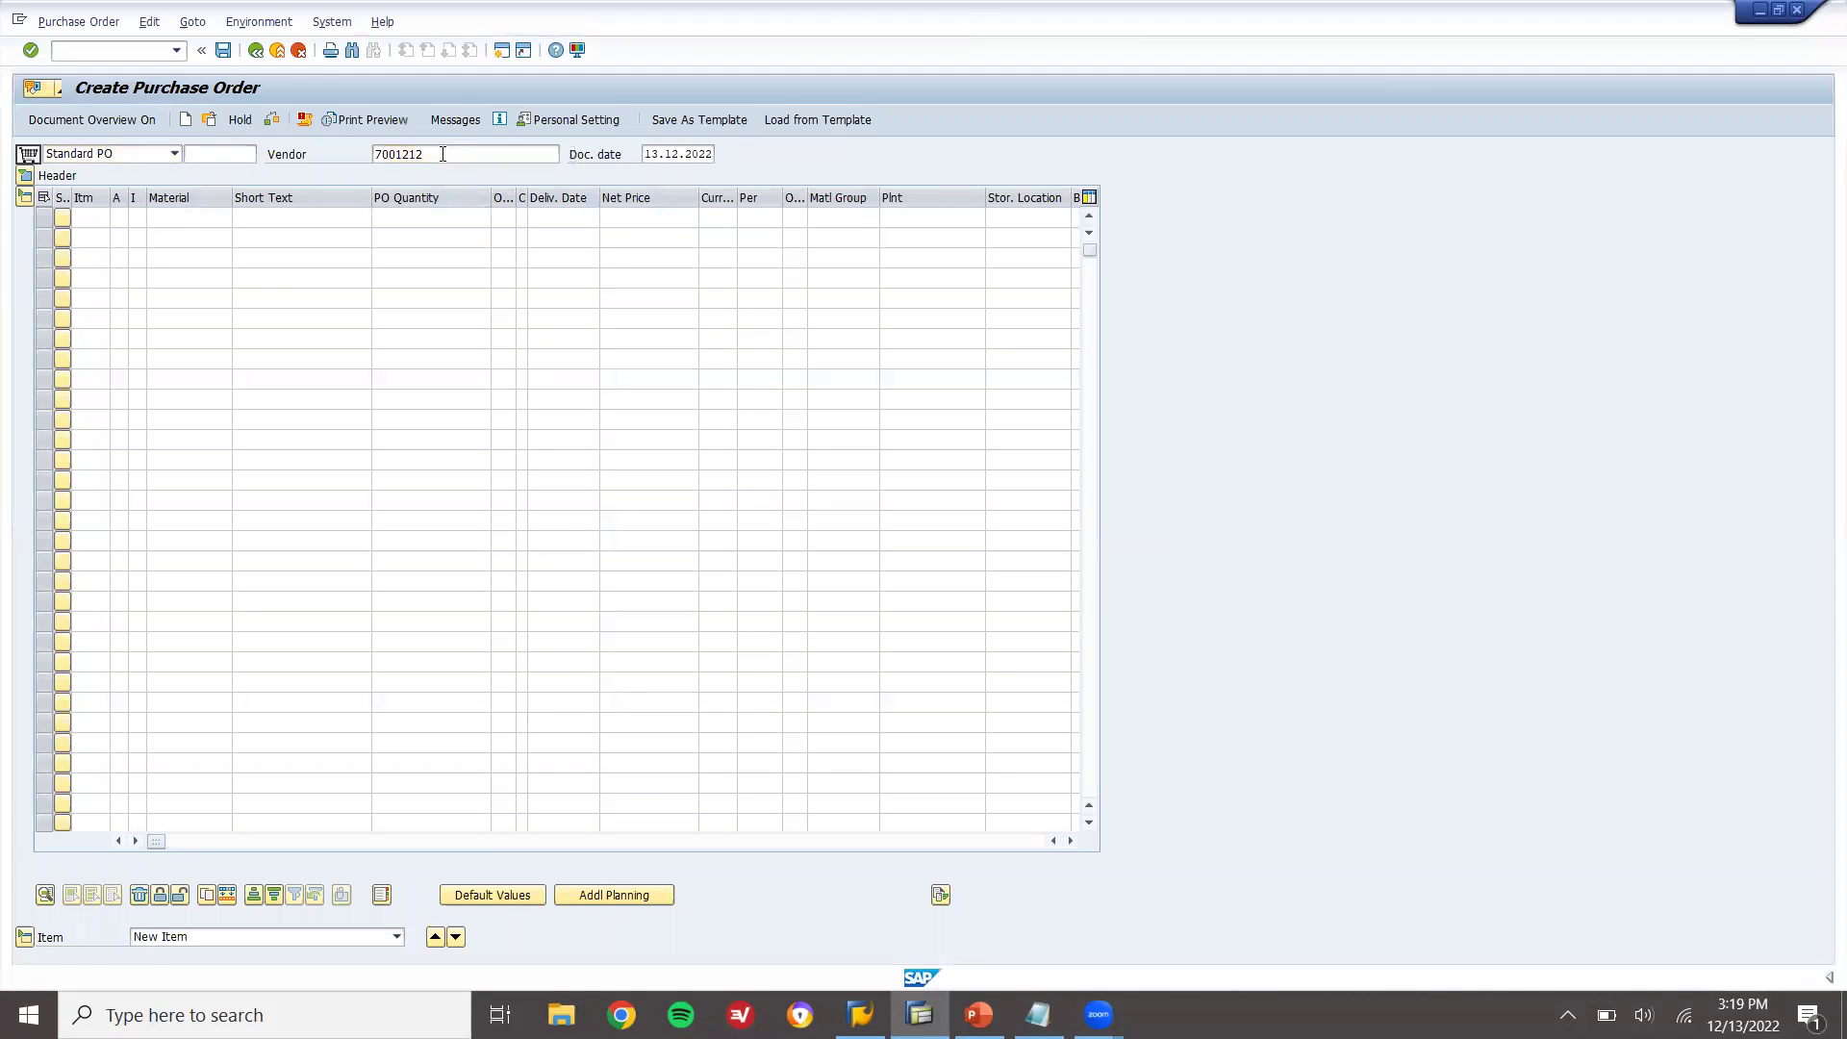
- Set the purchasing organization to 1000 and the purchasing group to 000 in the order header
type("1000")
key("Tab")
type("000")
key("Return")
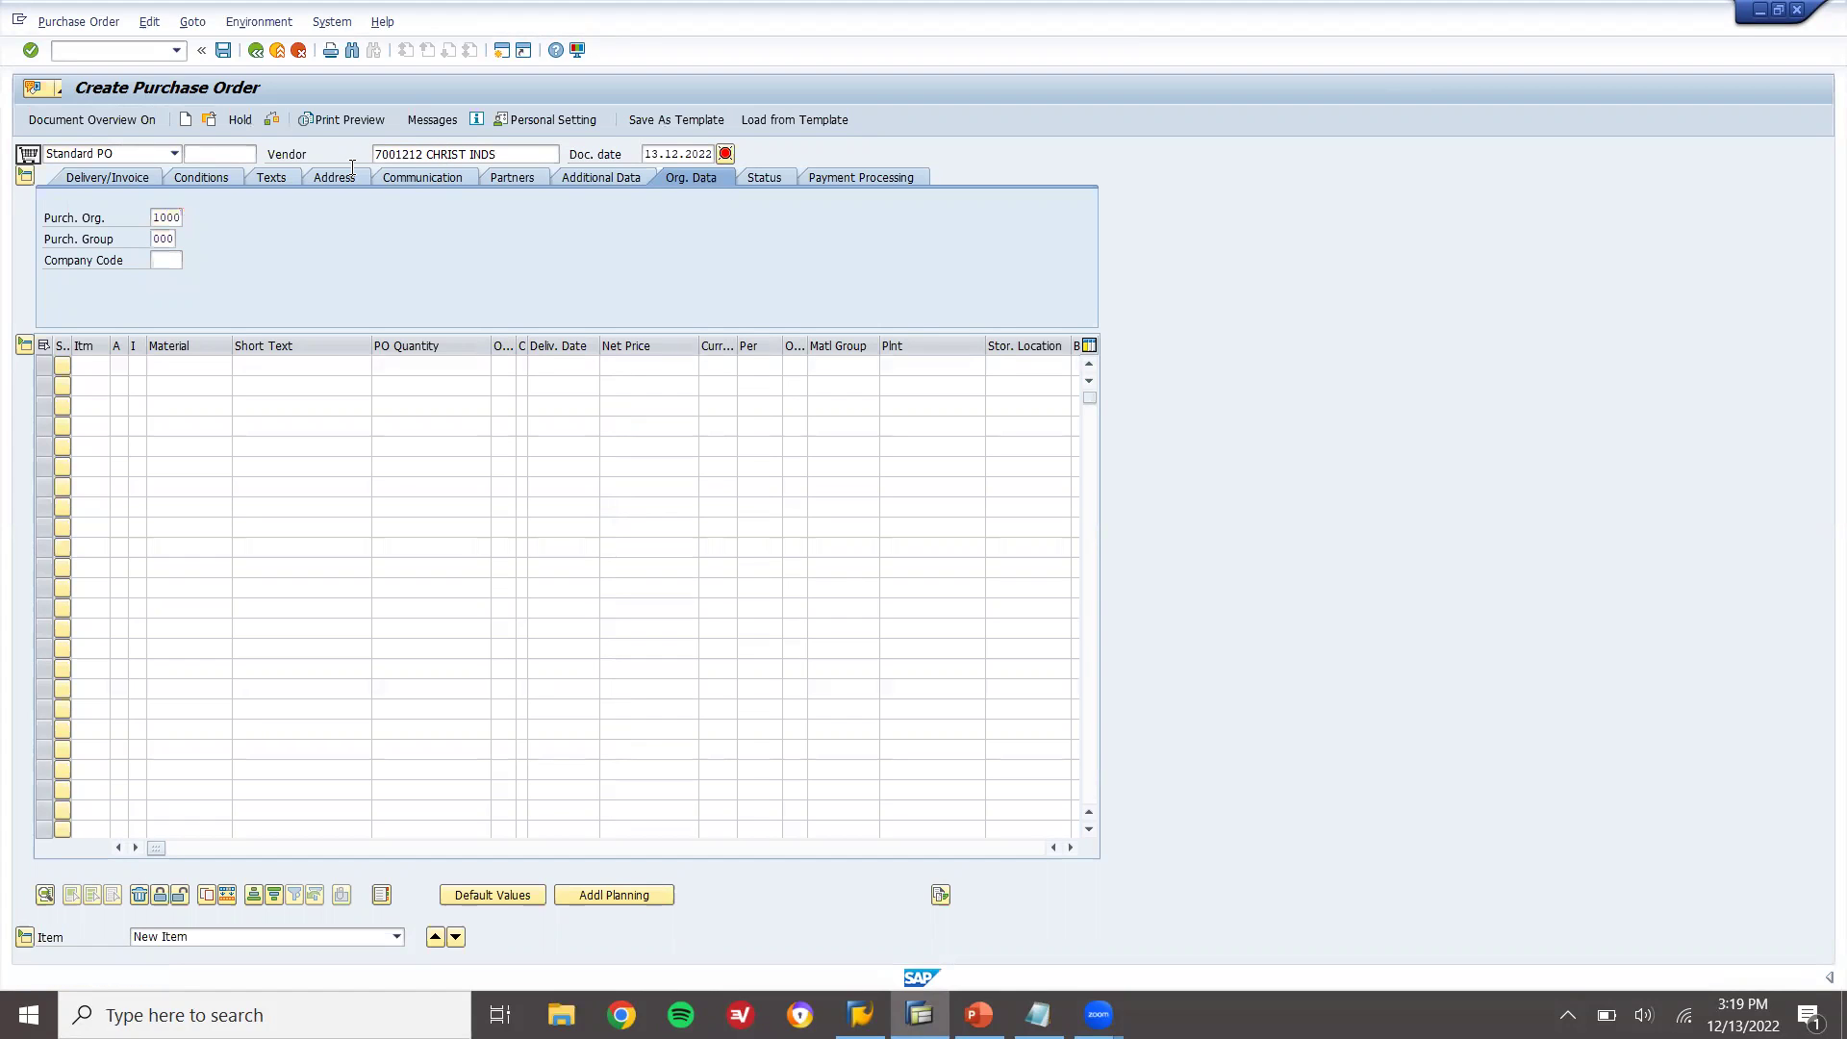
- Add the first raw material, 7078, as an order item with a quantity of 100
left_click(205, 369)
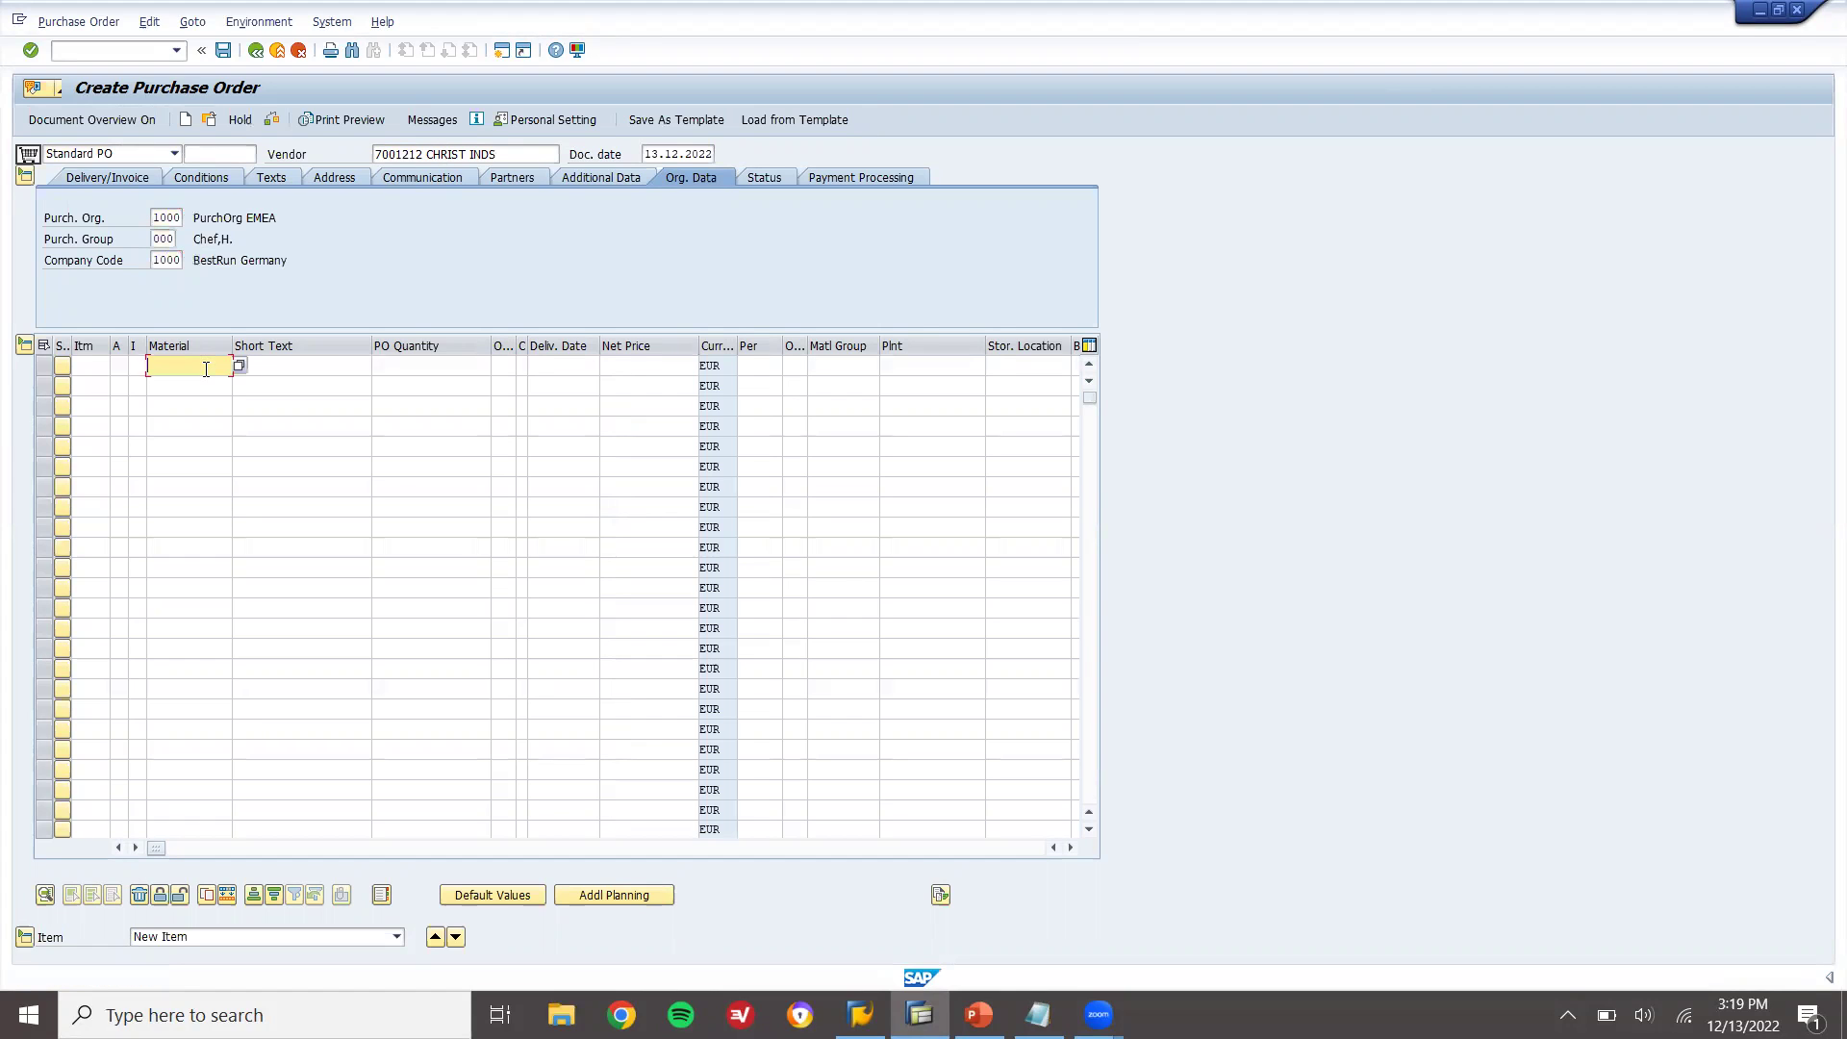
key("alt+Tab")
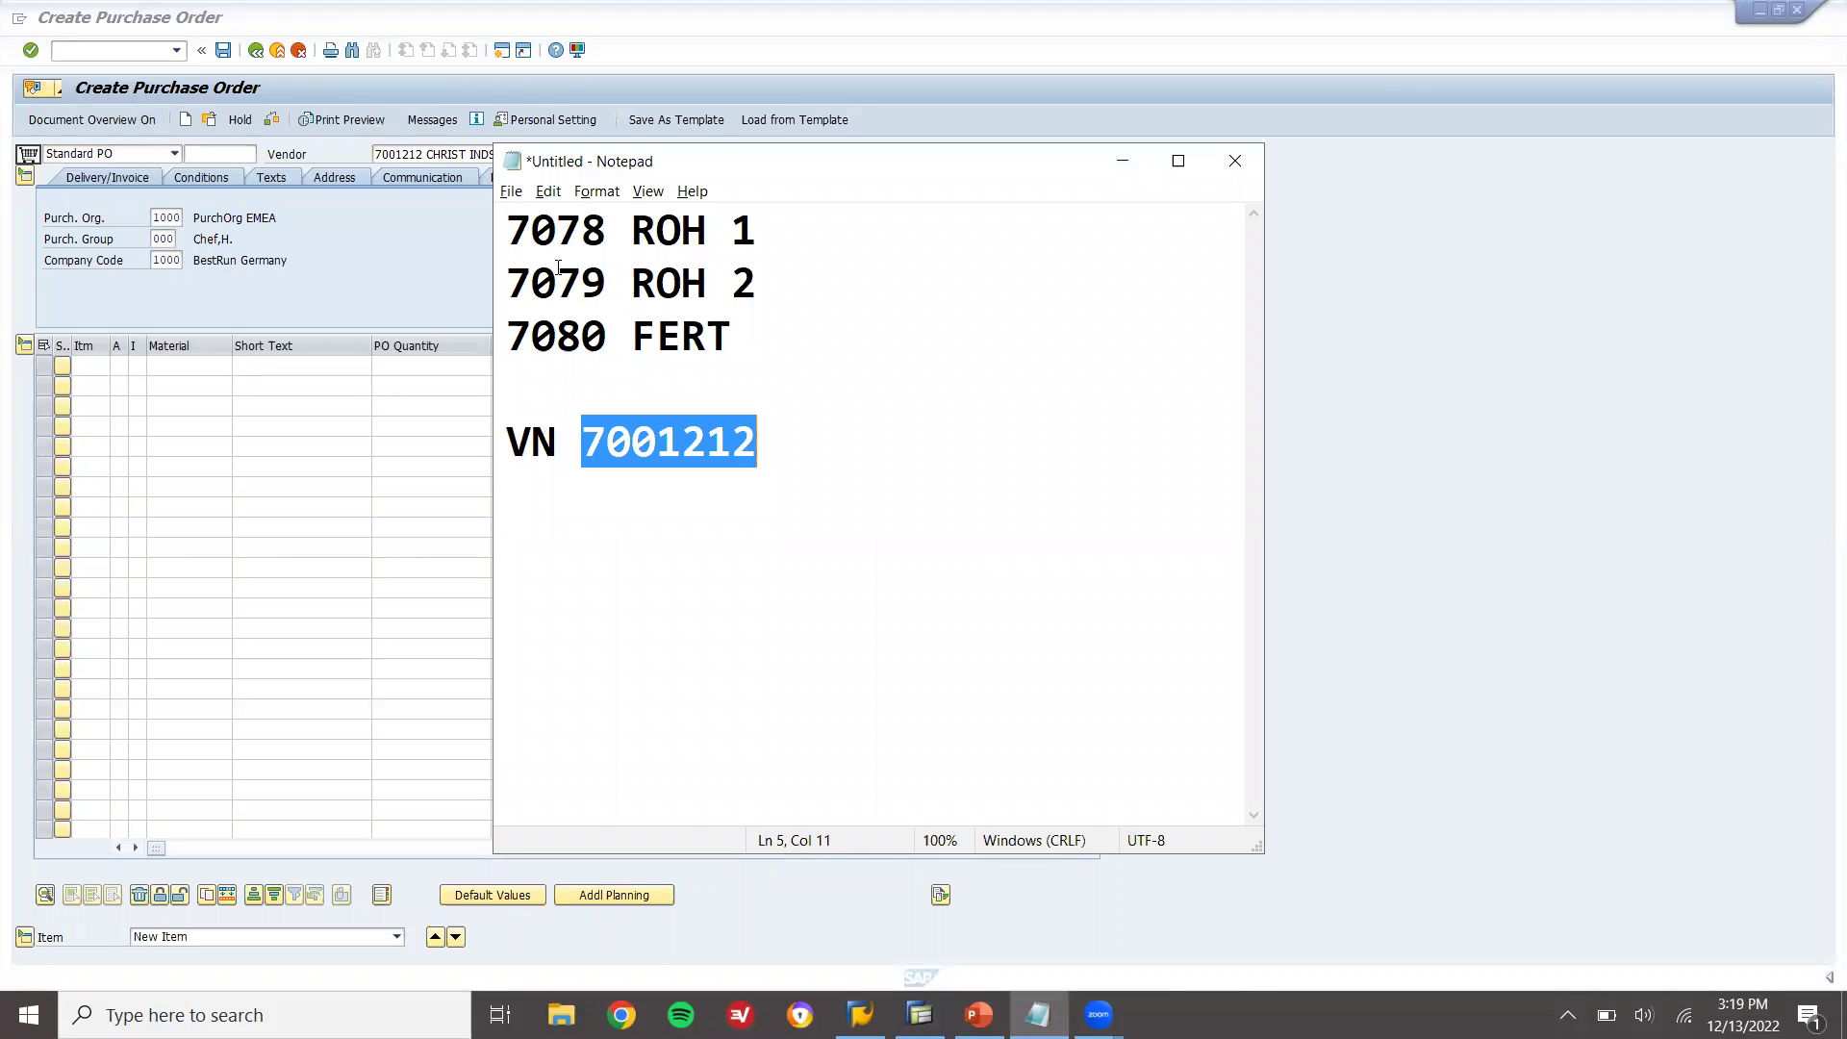
key("alt+Tab")
type("7078")
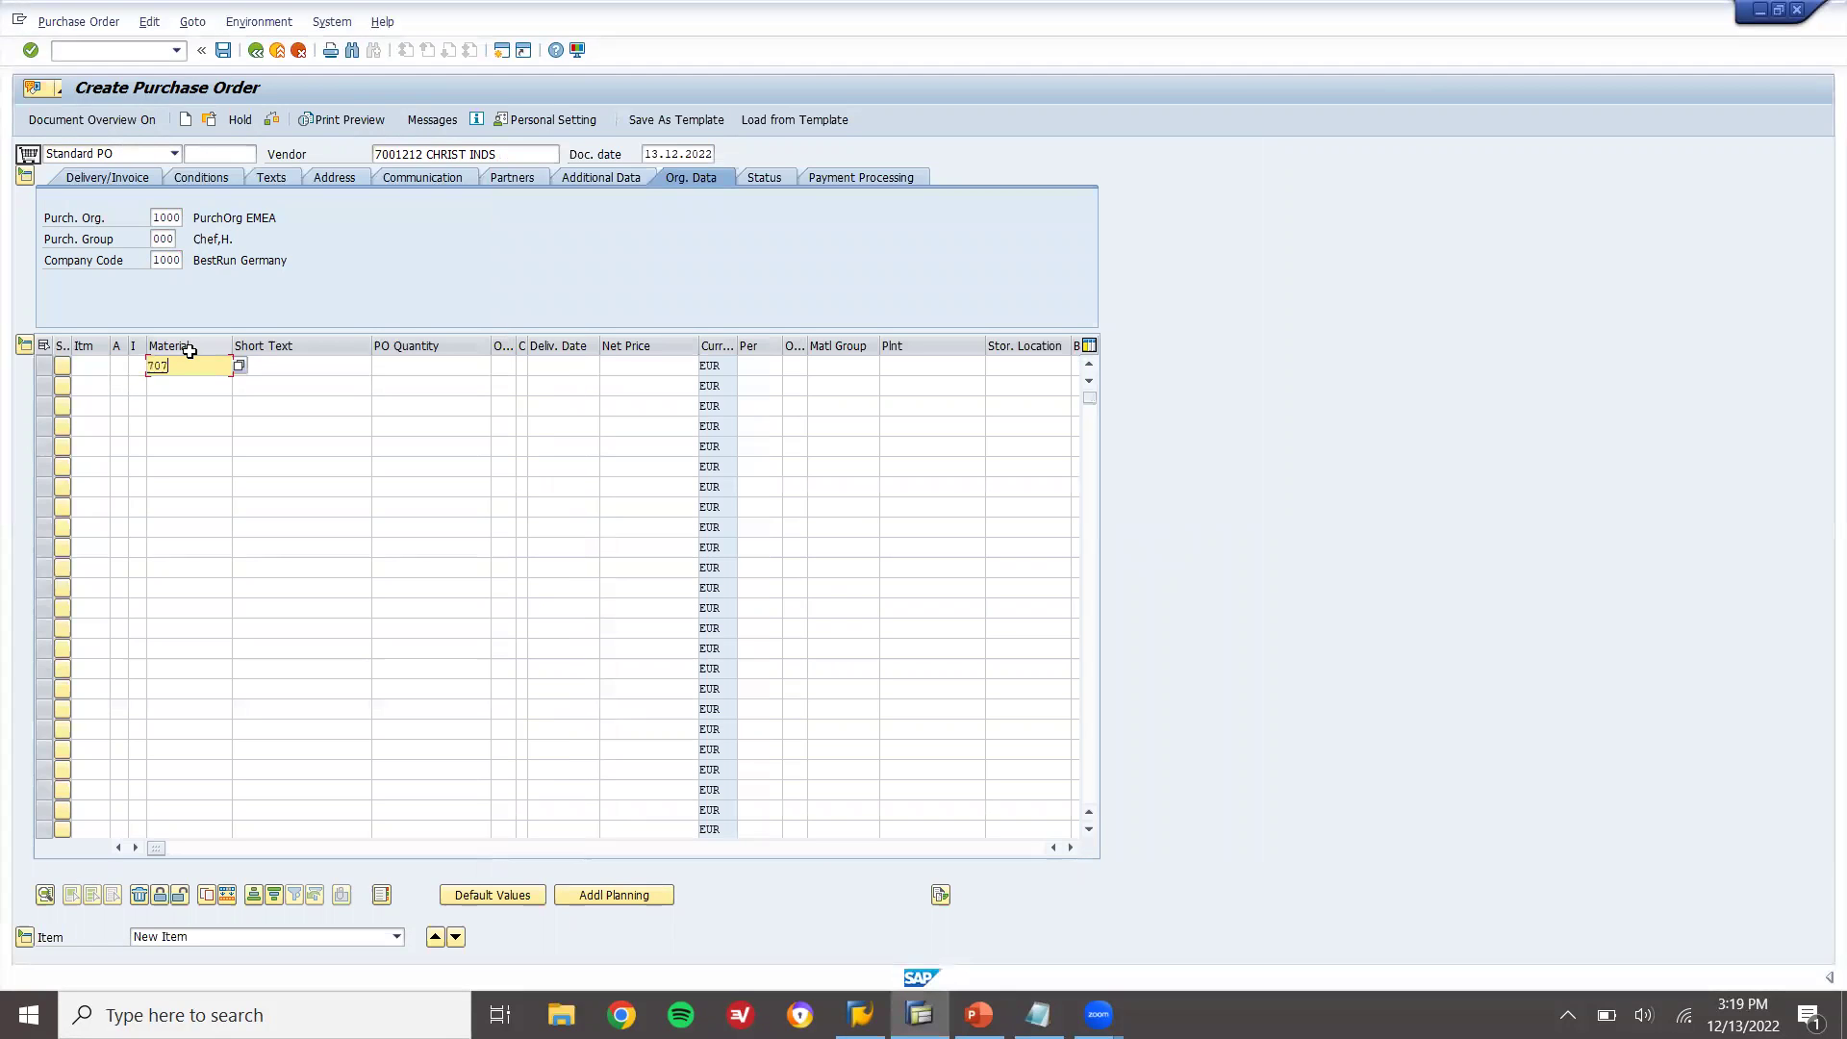
key("Tab")
key("Tab")
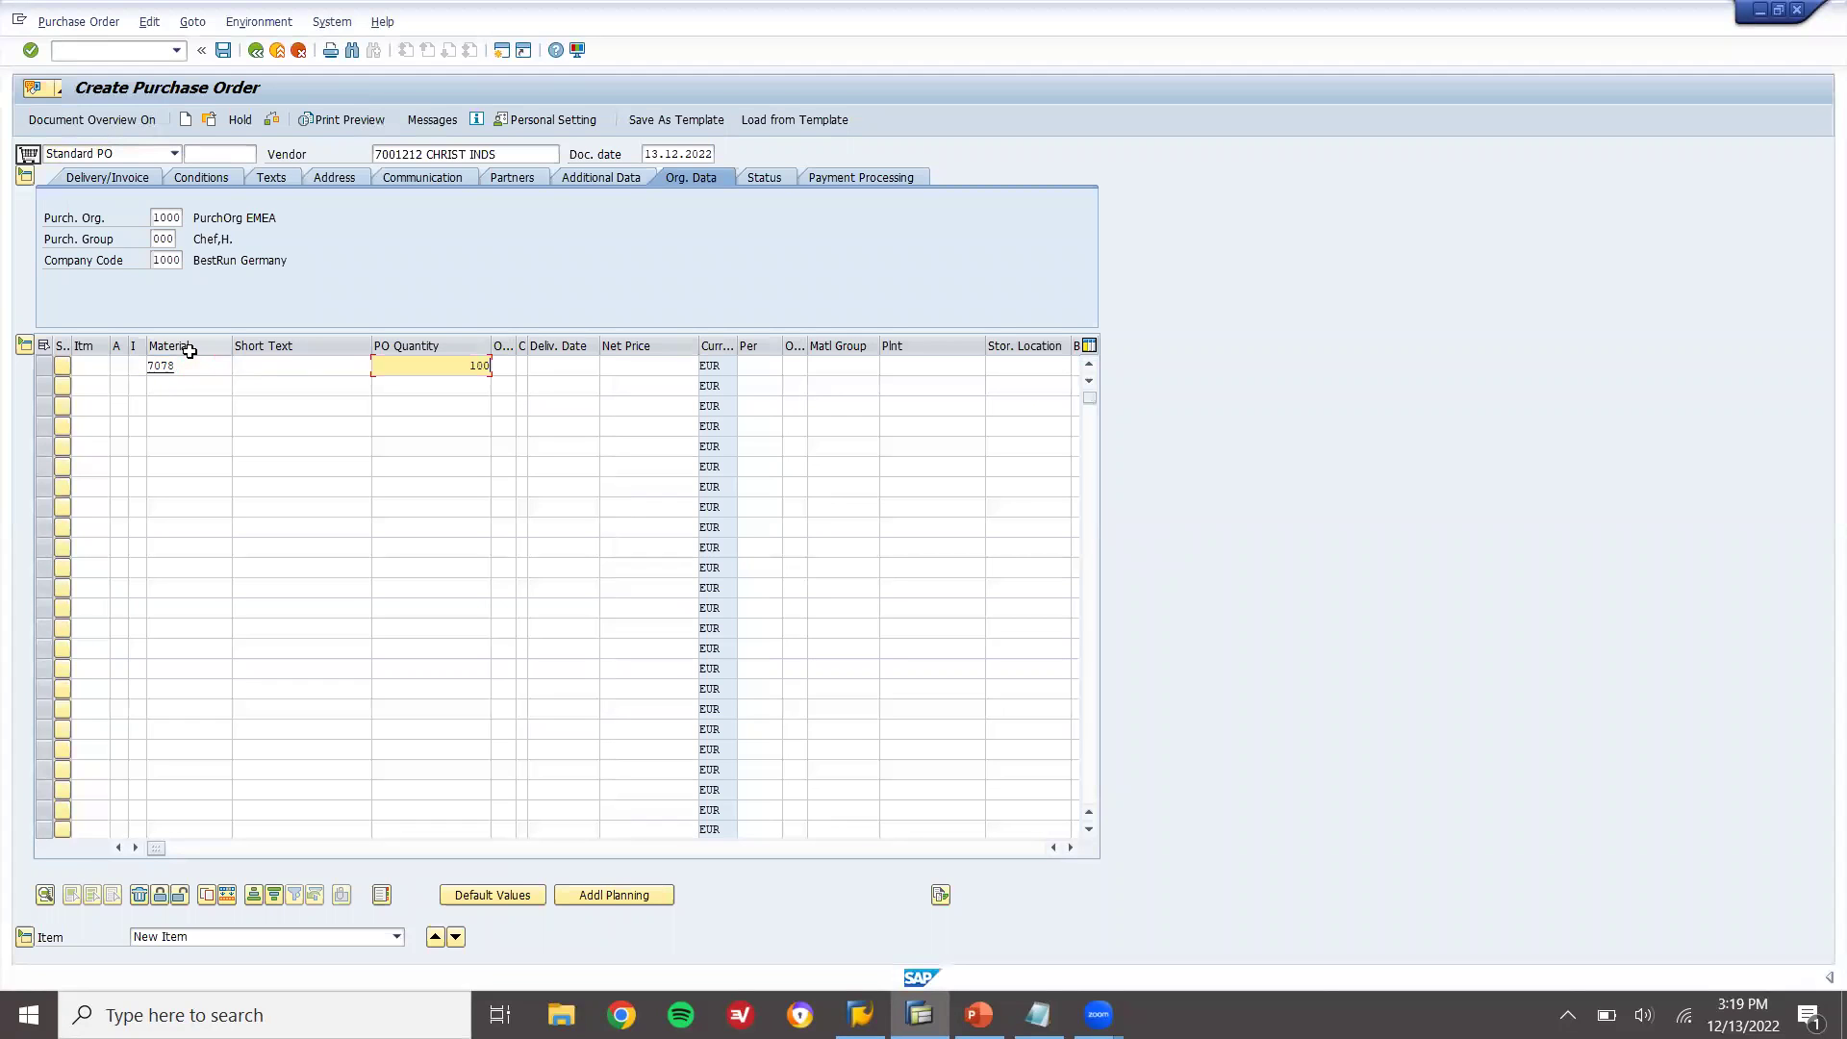
type("100")
key("Return")
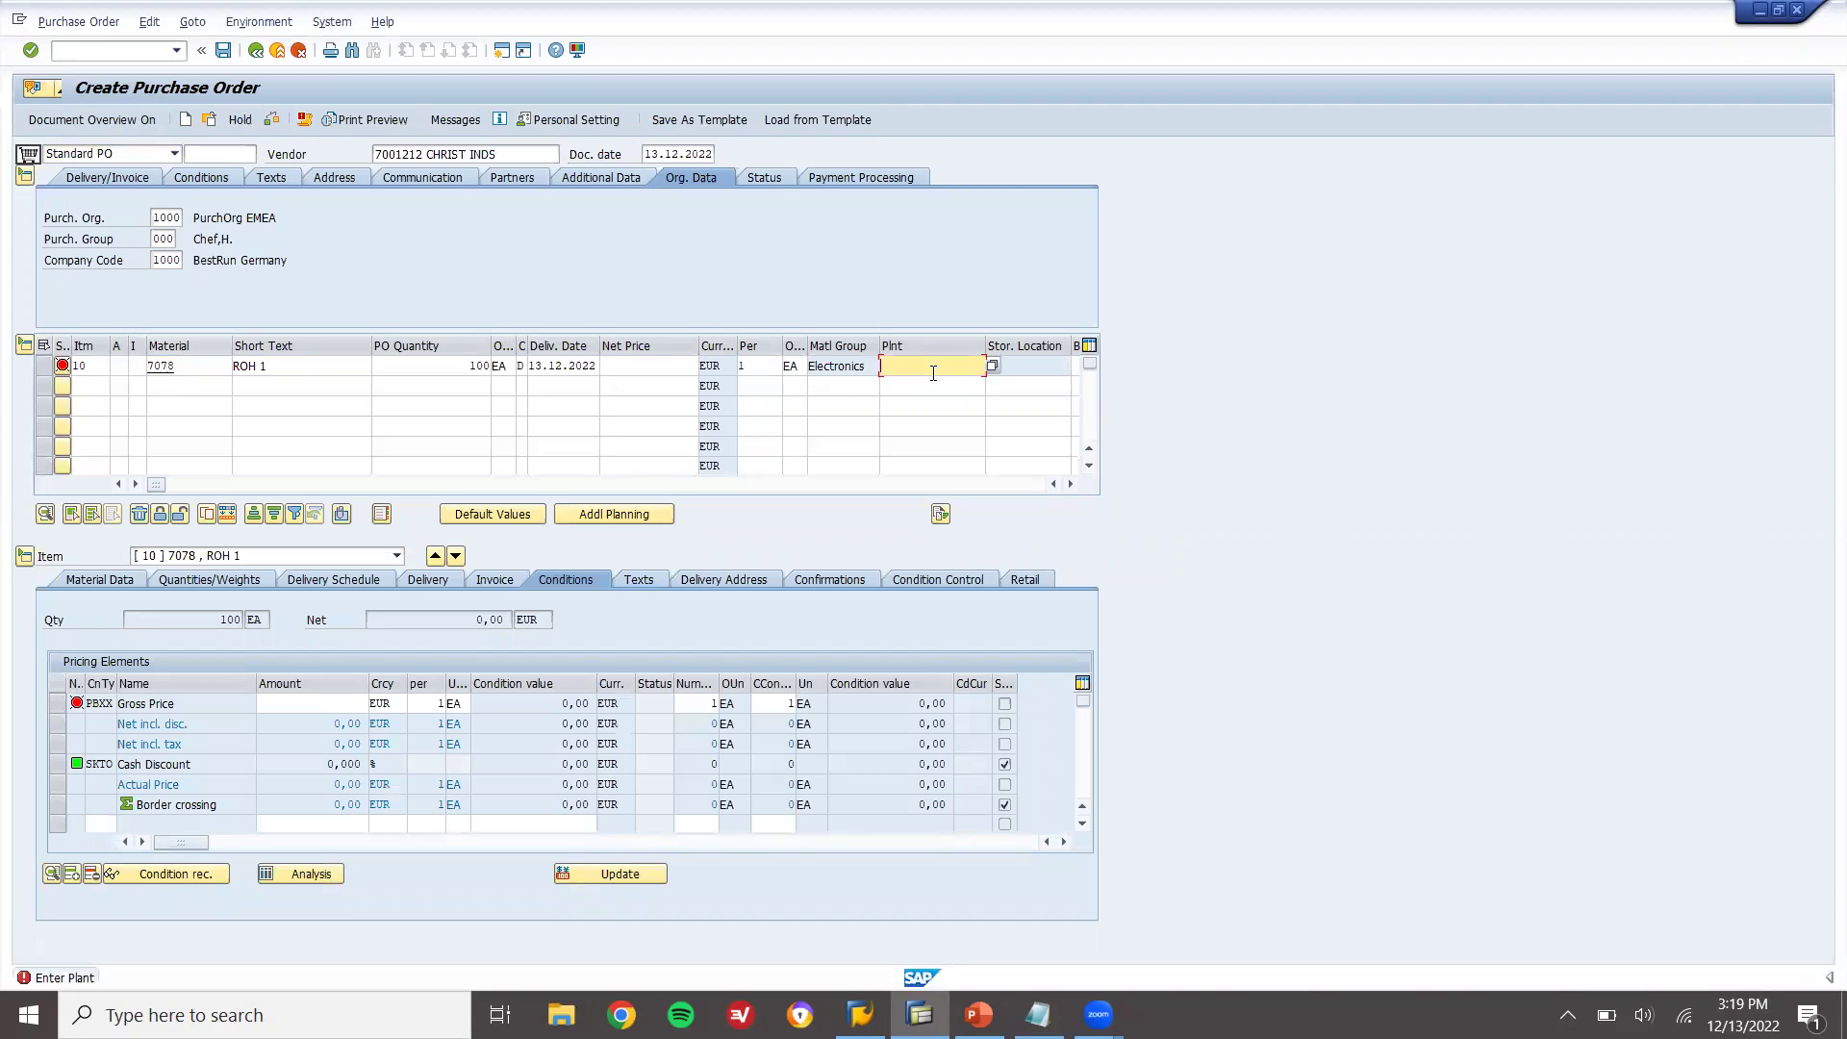
- Set plant 1000 and storage location 0001 for the ROH 1 item
type("1000")
key("Return")
left_click(1048, 367)
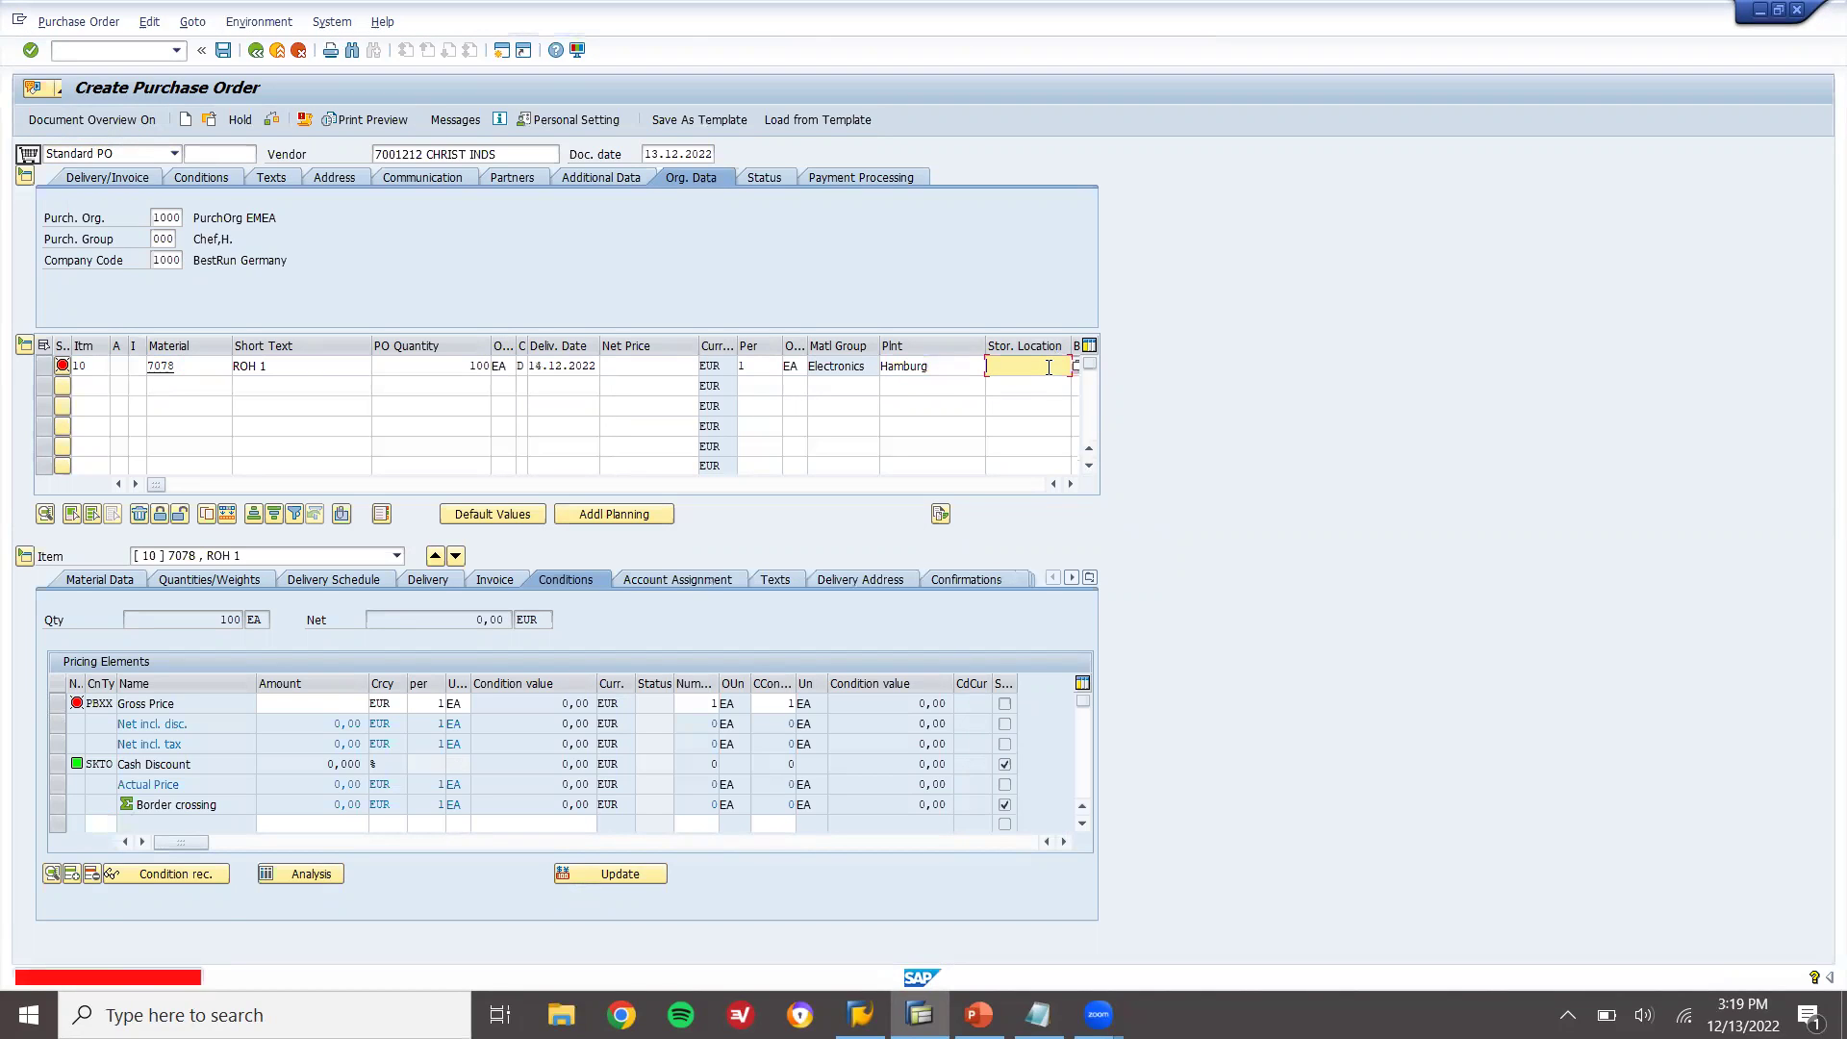
type("0001")
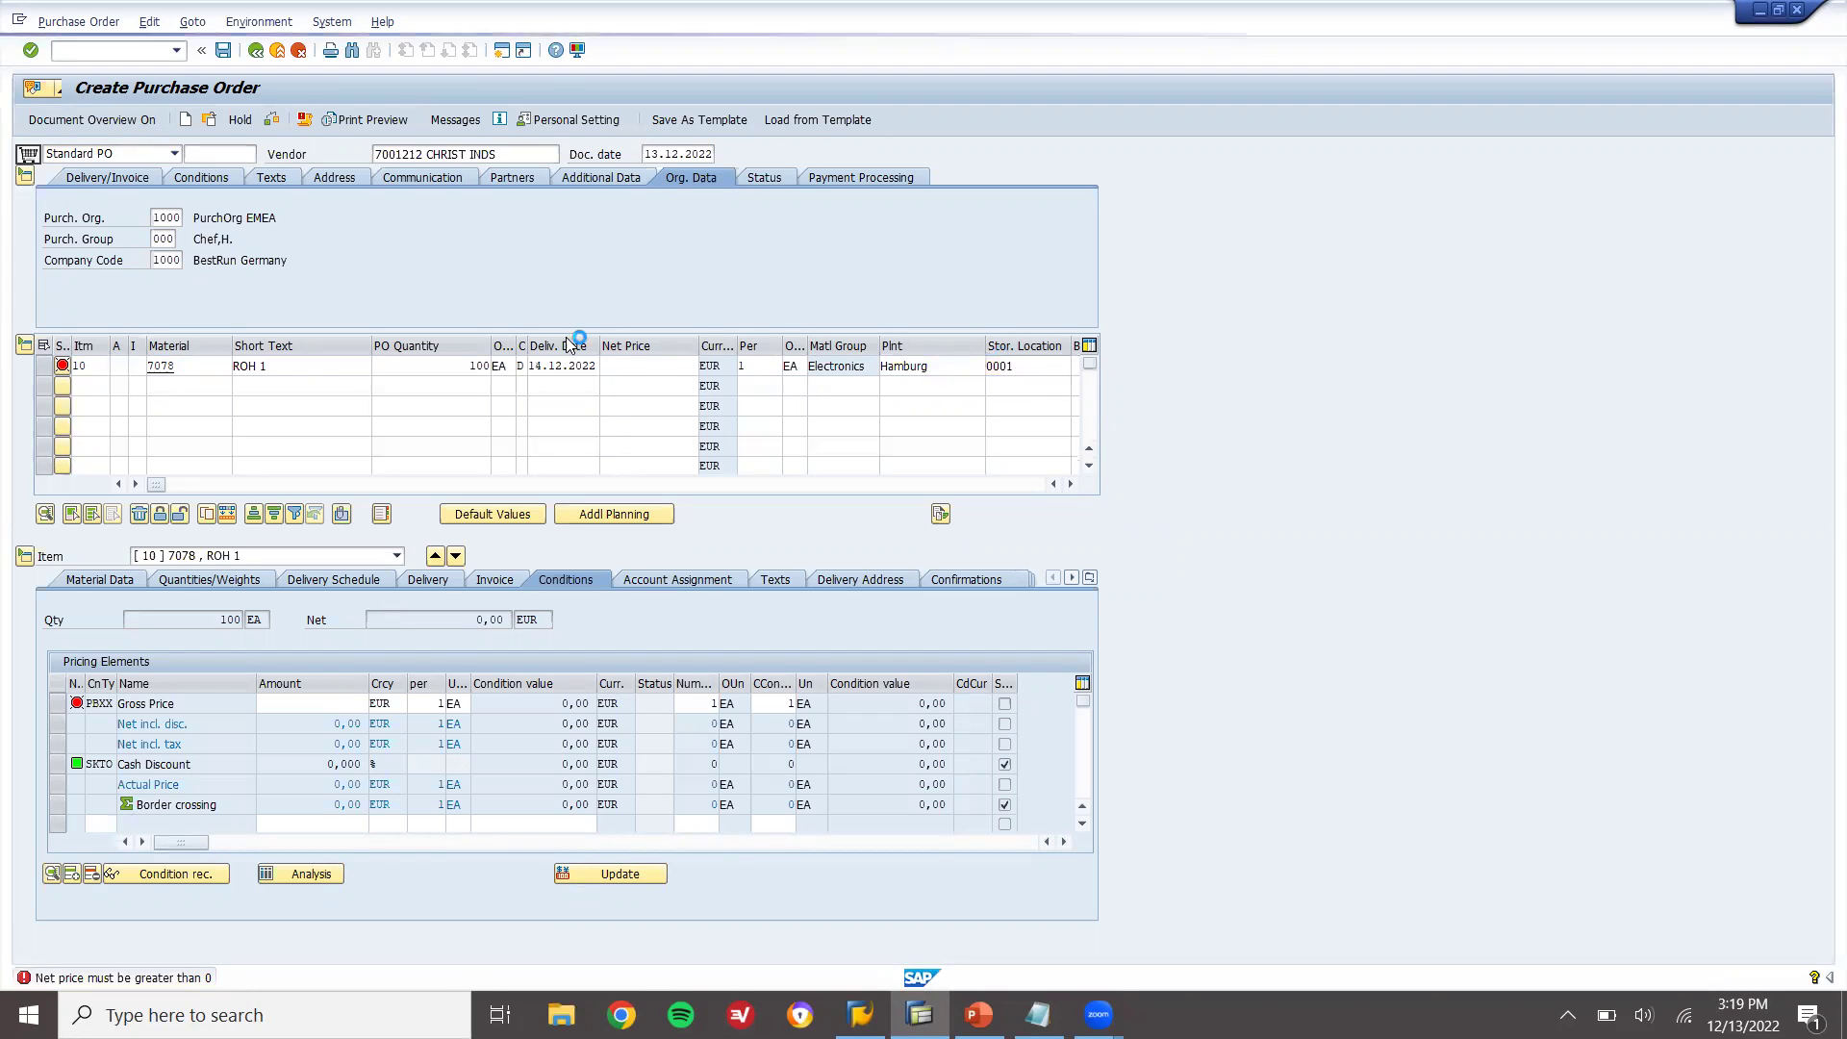
- Set the net price of the ROH 1 order item to 2.500 EUR
key("Return")
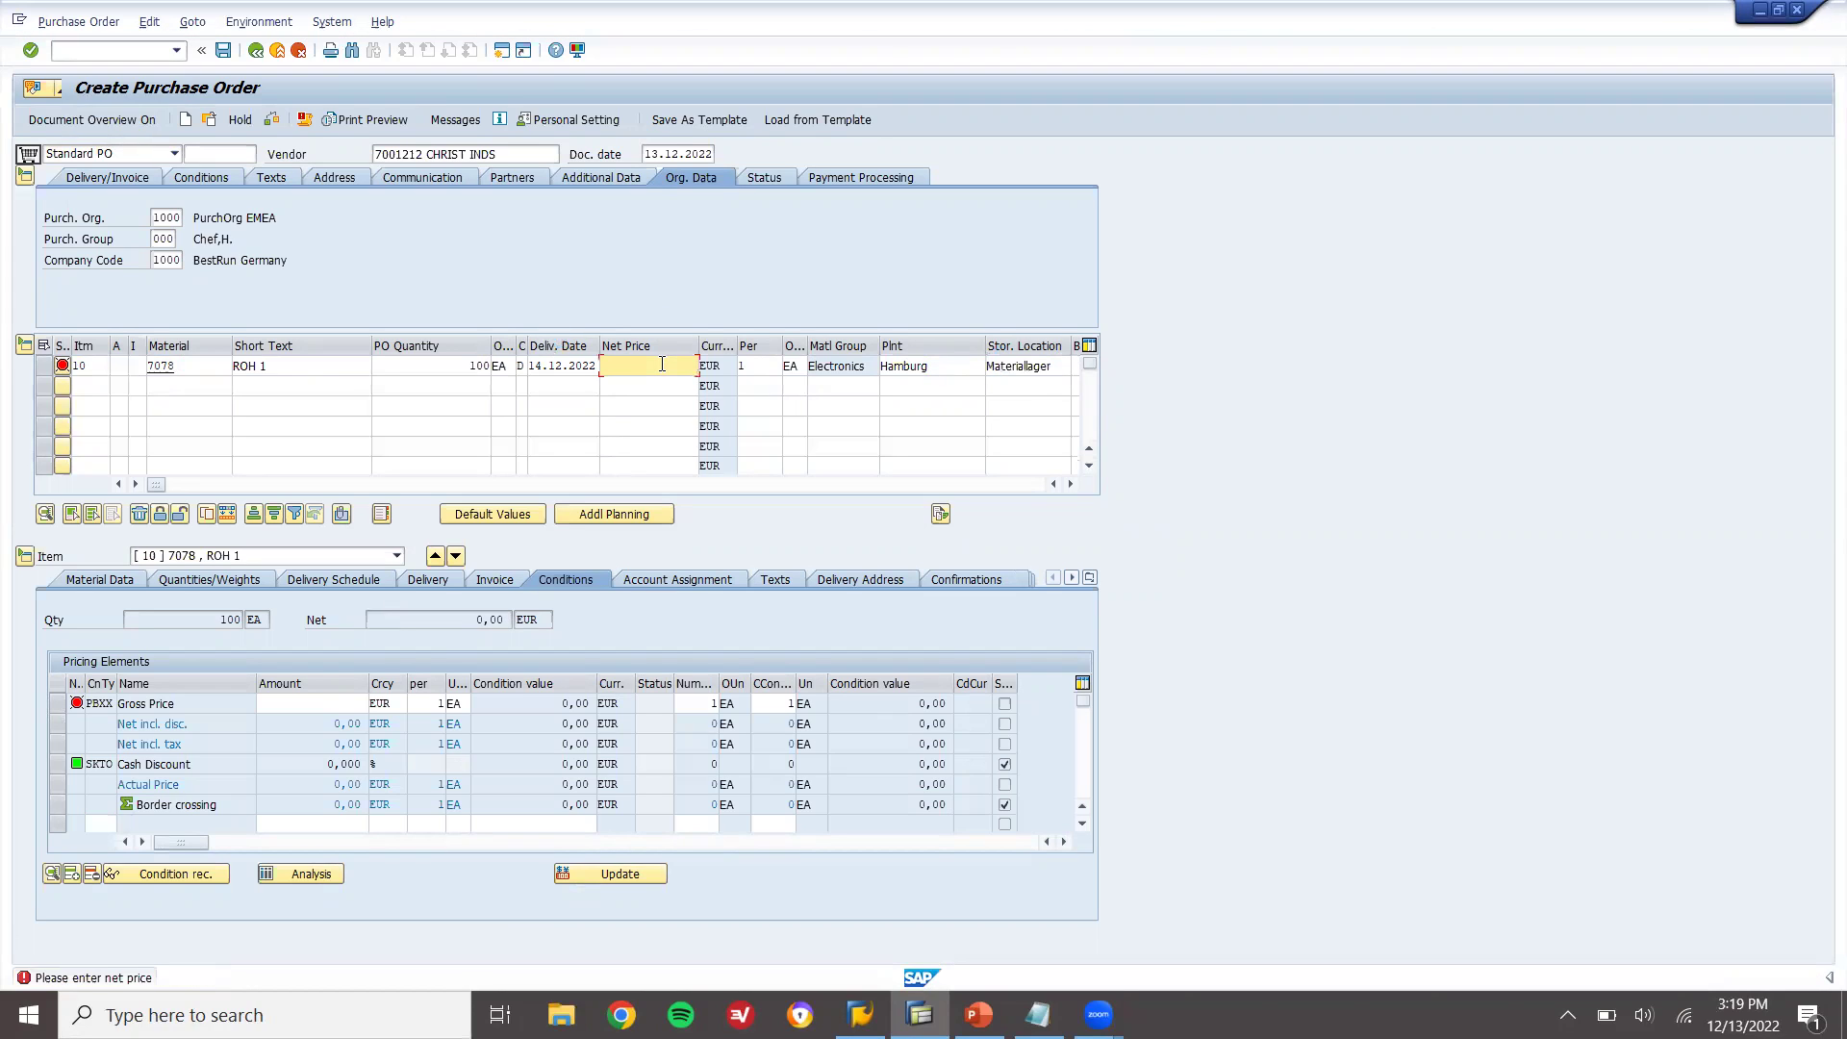
type("2.500")
key("Return")
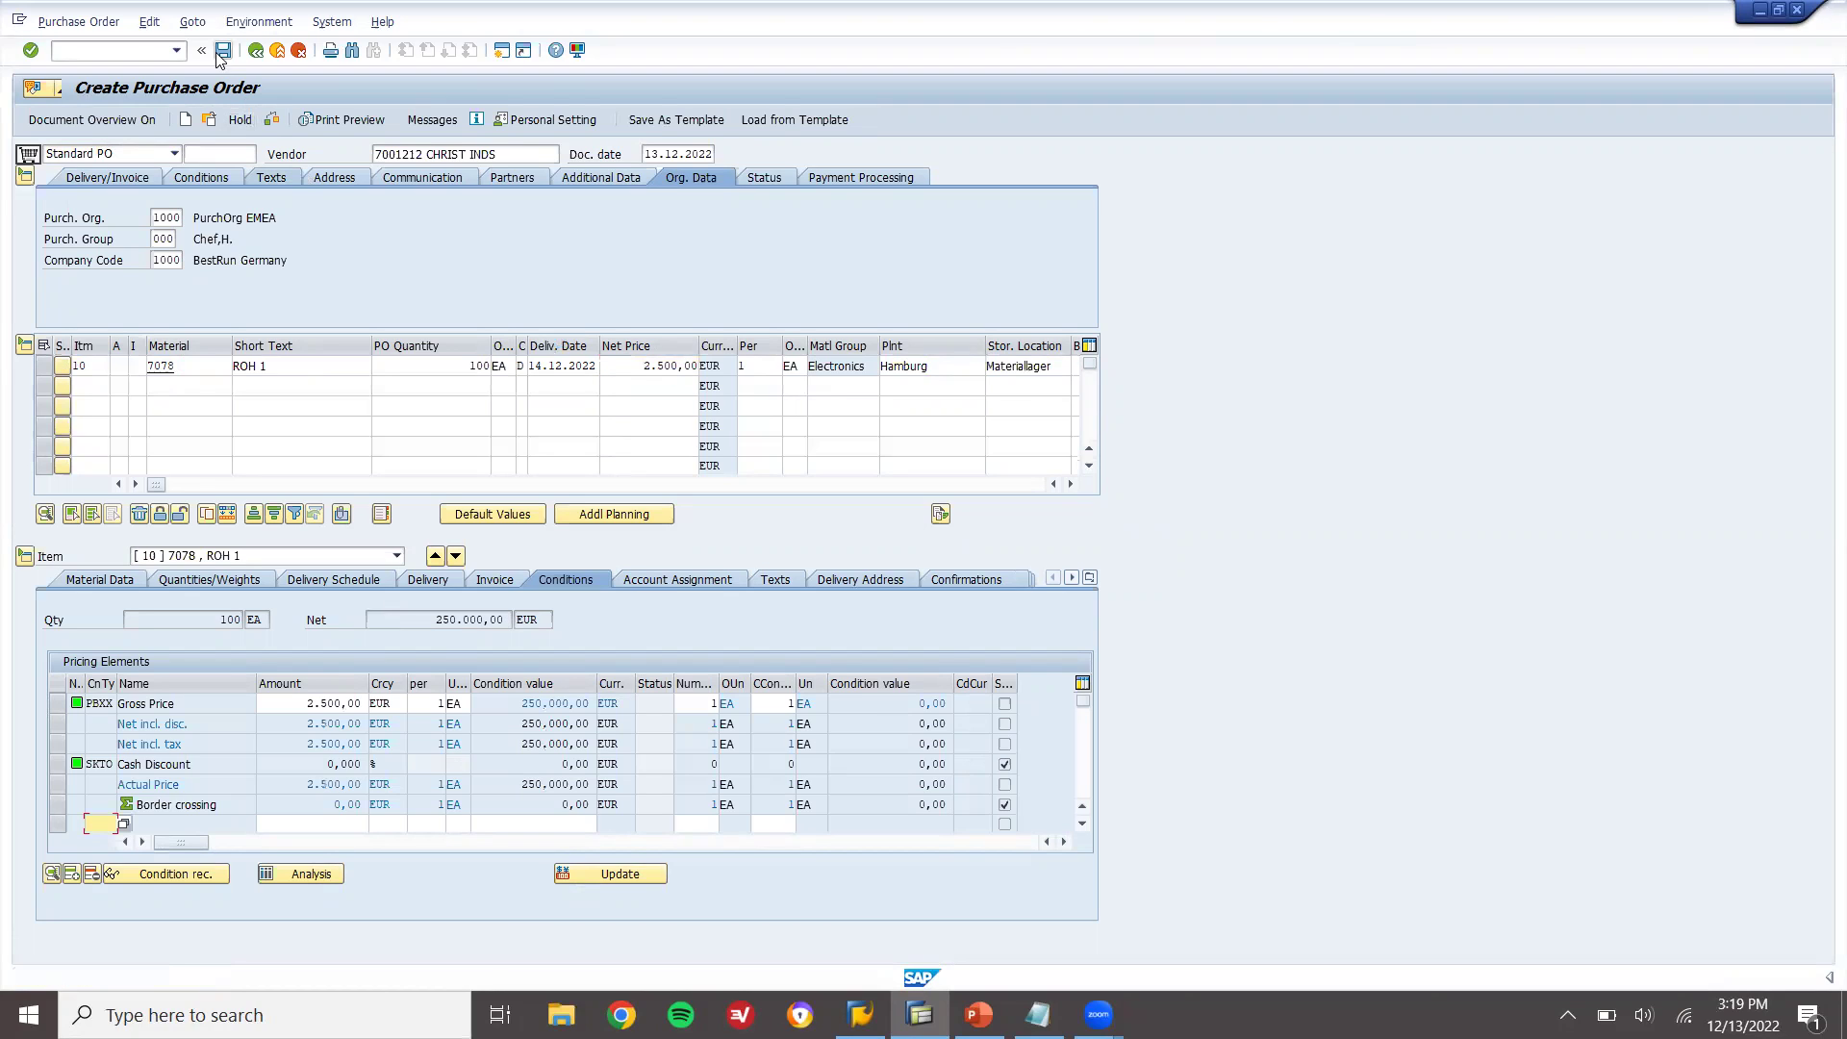
- Add the second raw material, 7079, as an order item with a quantity of 100 and a net price of 2500
left_click(160, 389)
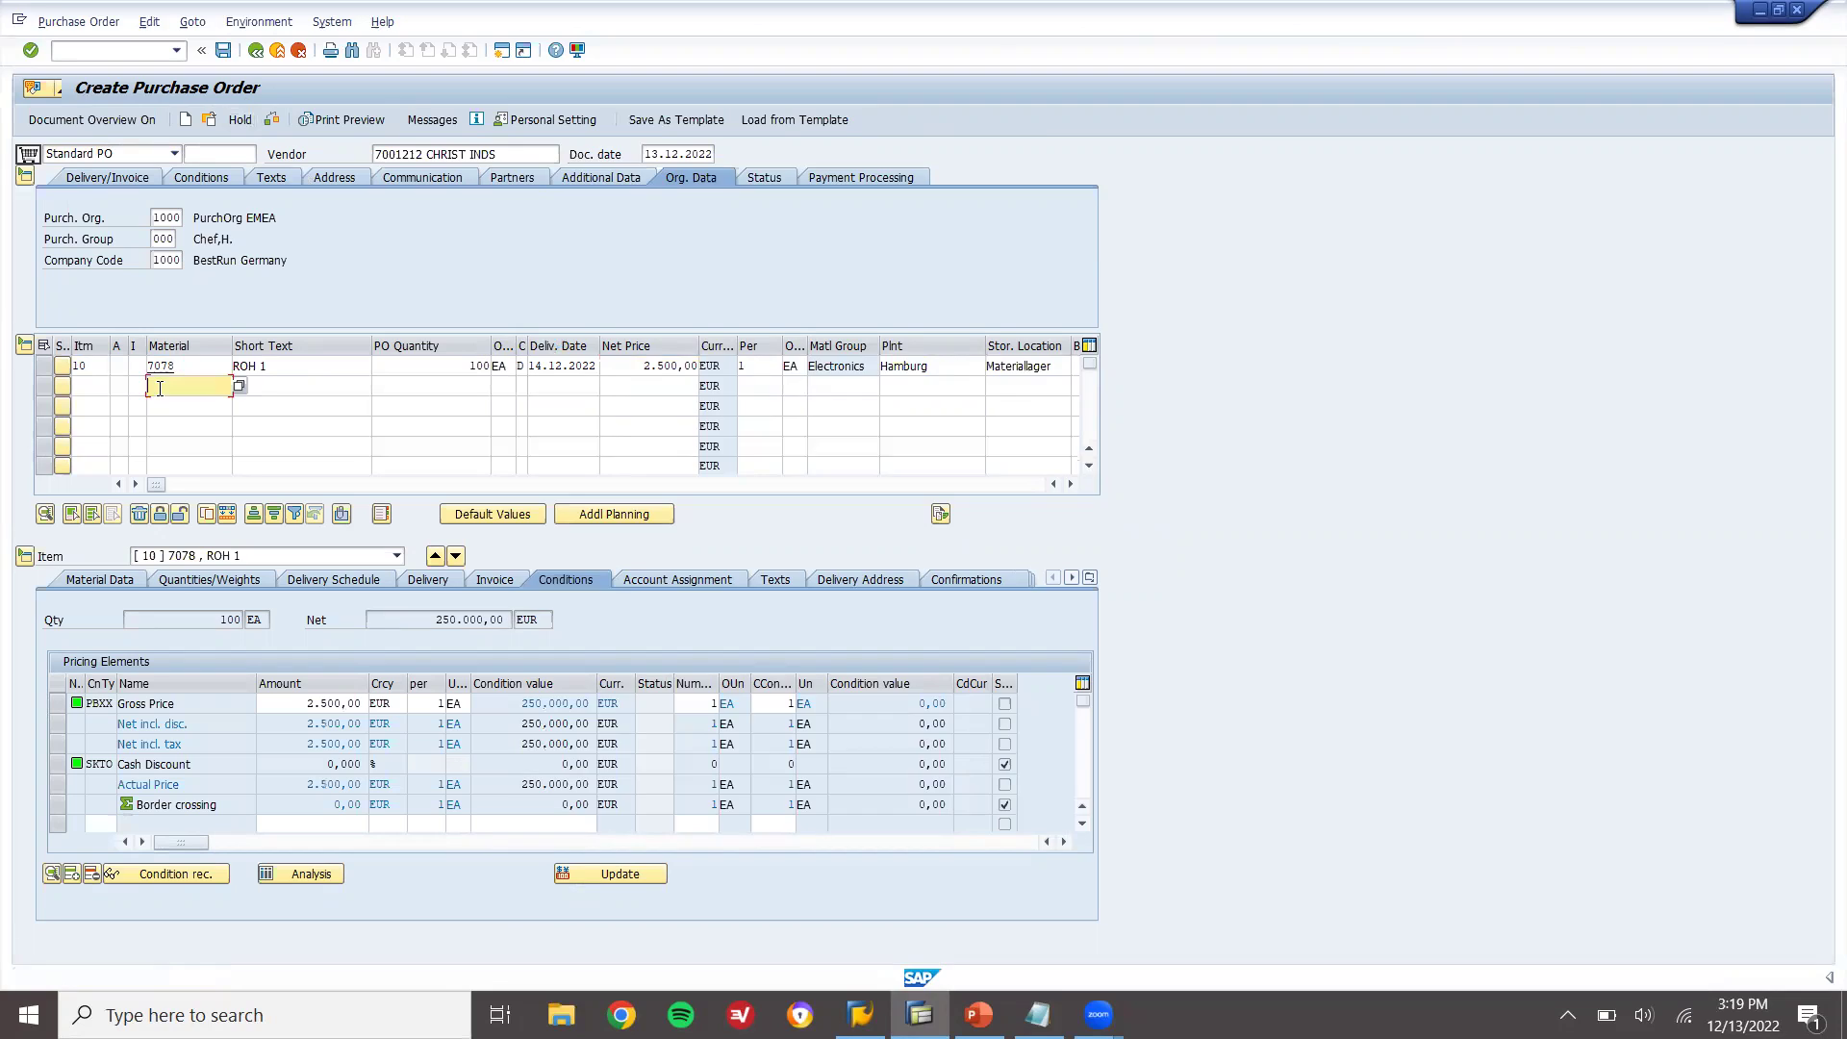
key("alt+Tab")
key("alt+Tab")
type("7079")
left_click(477, 382)
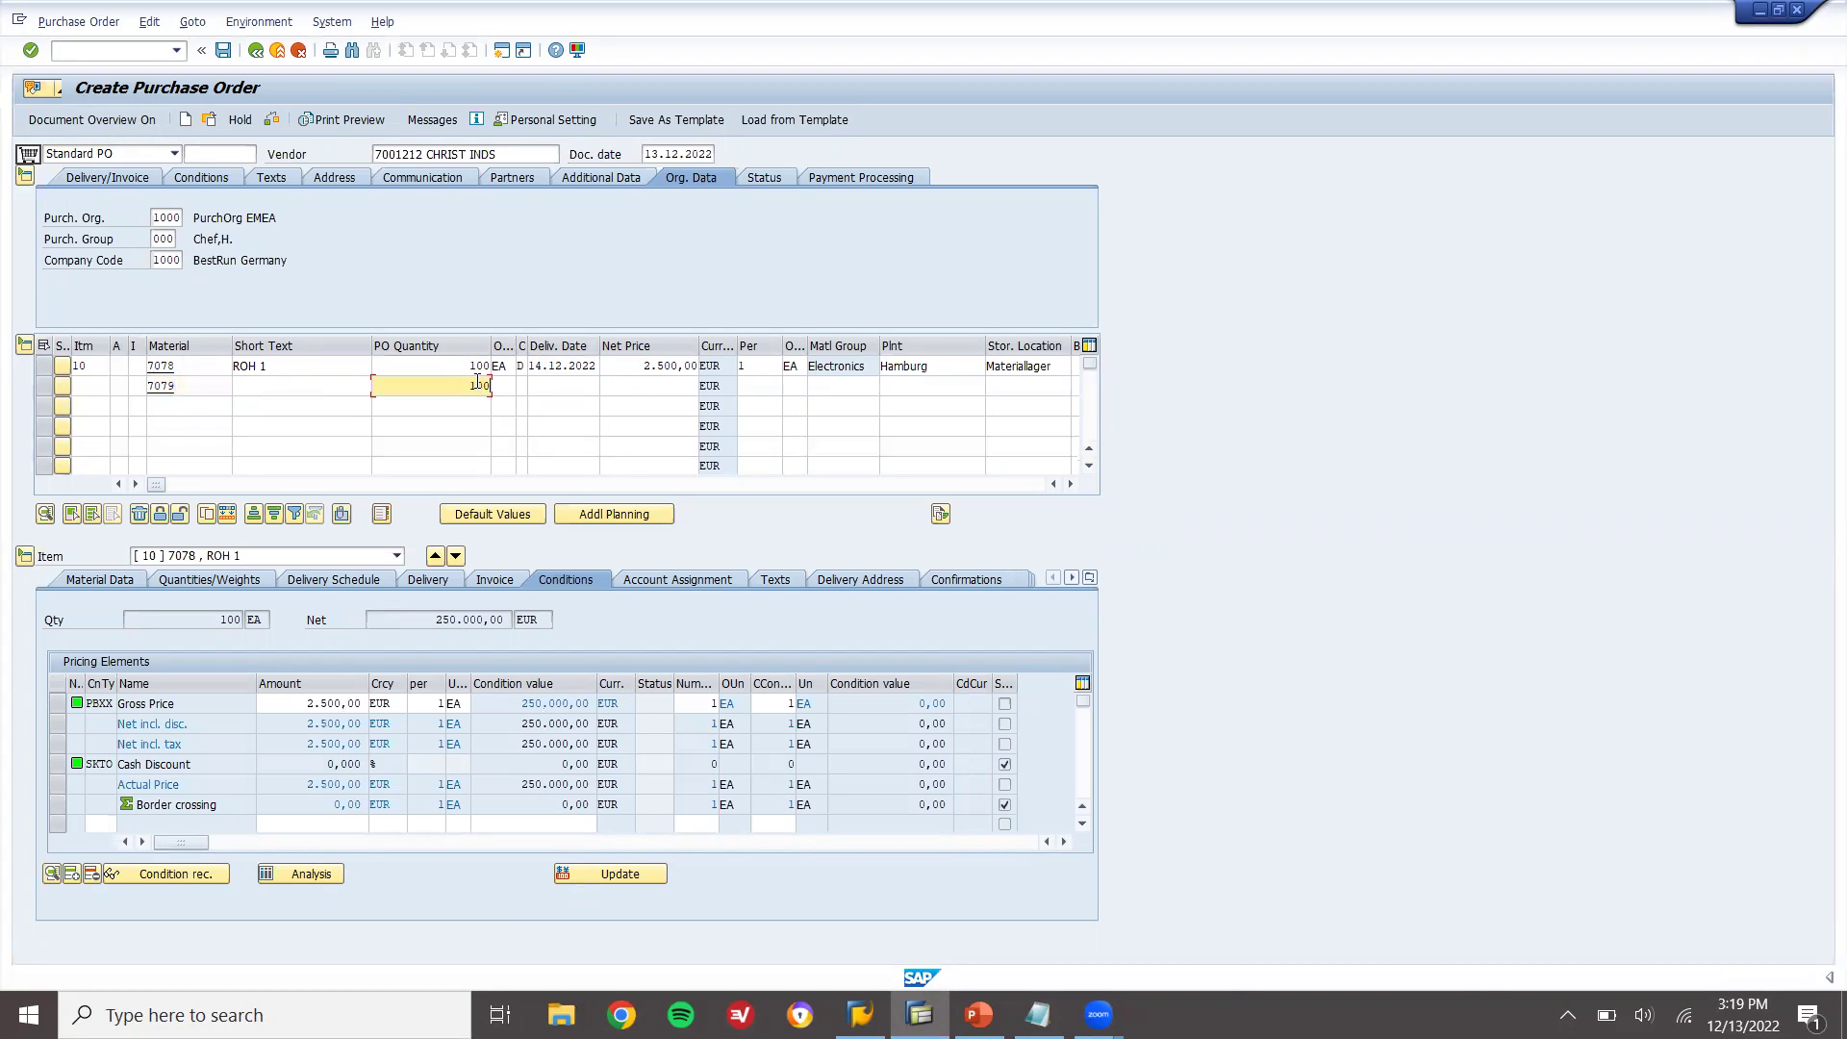
left_click(666, 393)
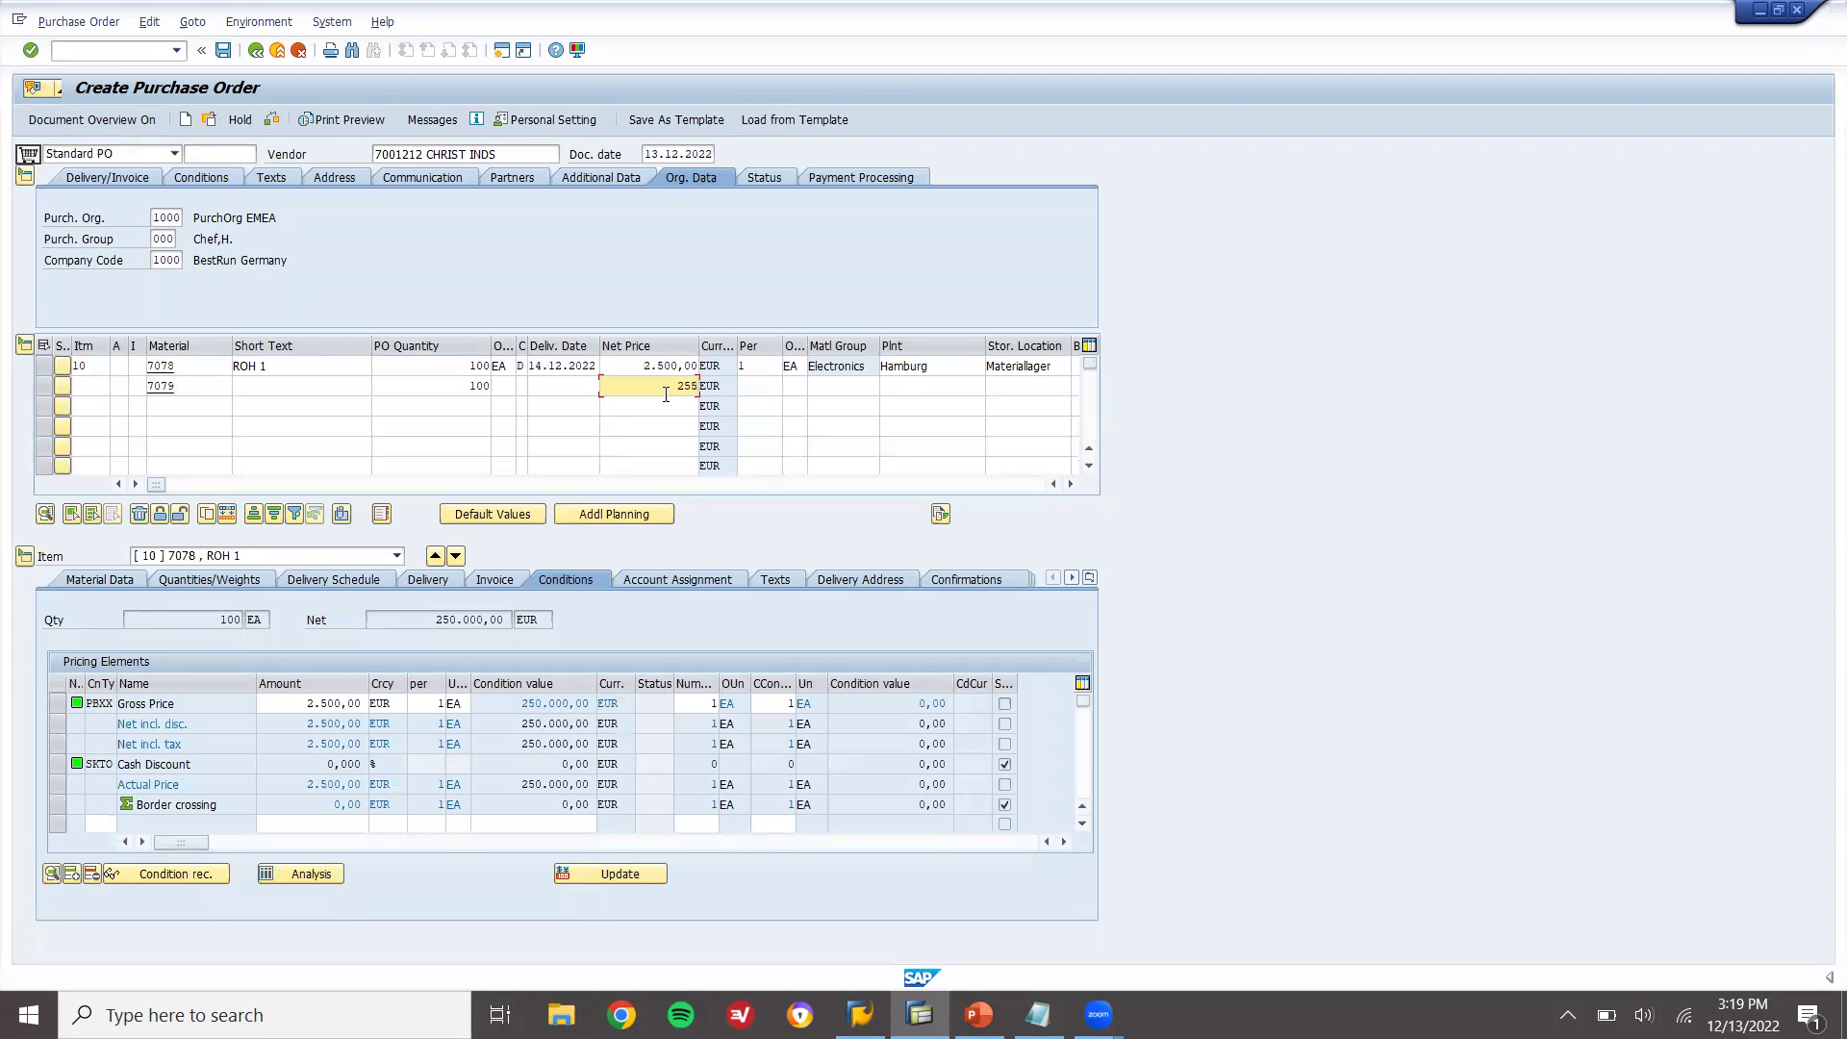
key("Tab")
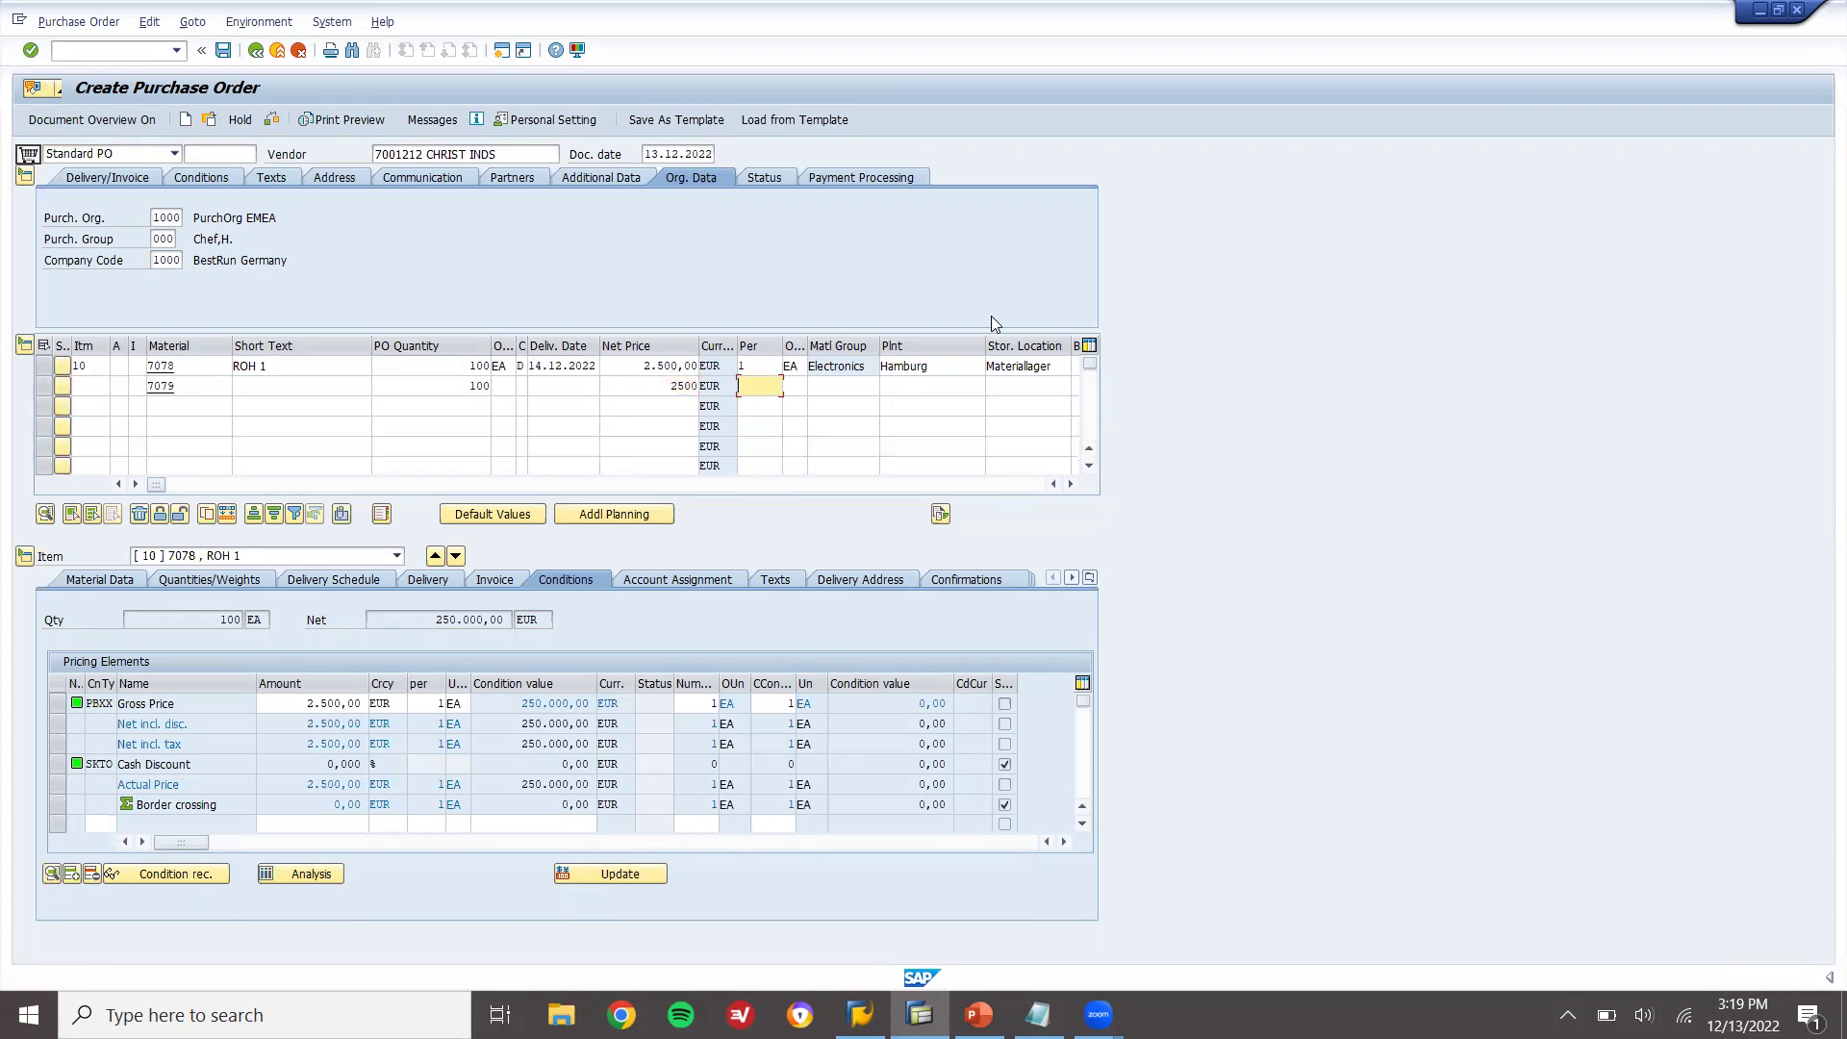
- Set plant 1000 and storage location 0001 for the 7079 item and save the purchase order
left_click(947, 387)
type("1000")
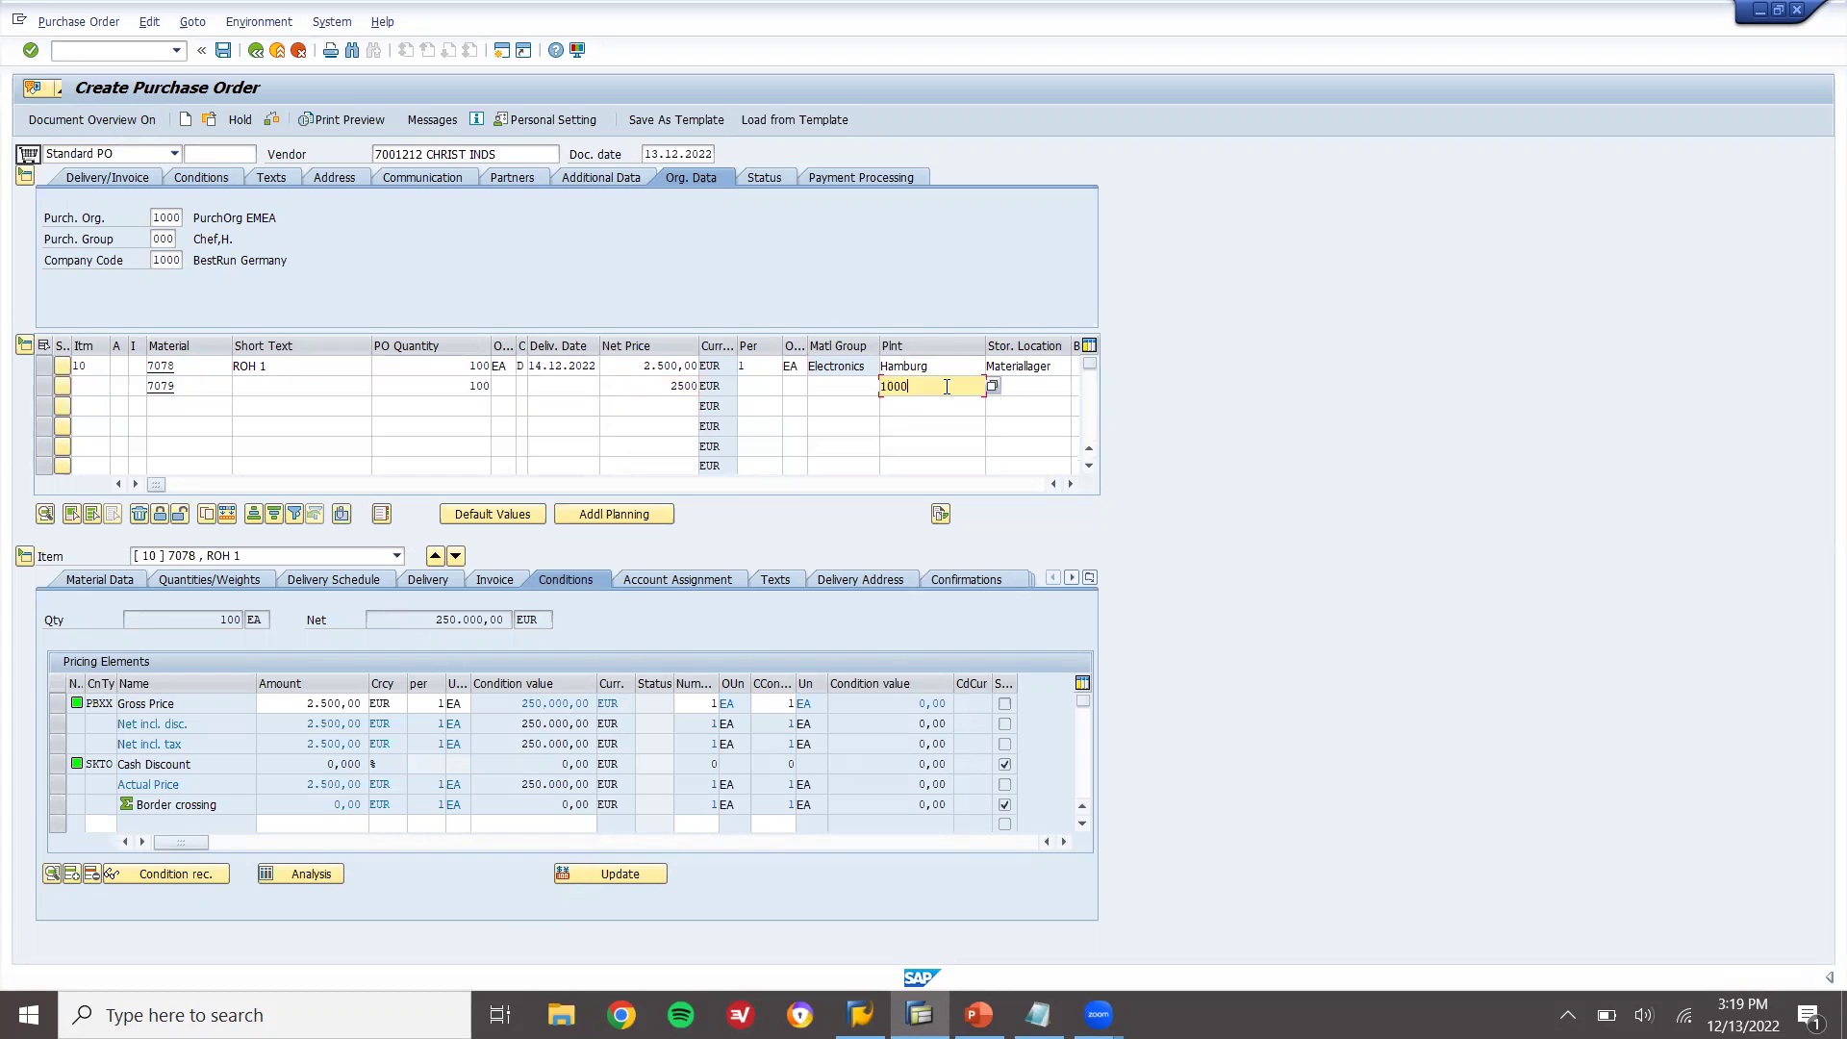
key("Tab")
type("0001")
key("Return")
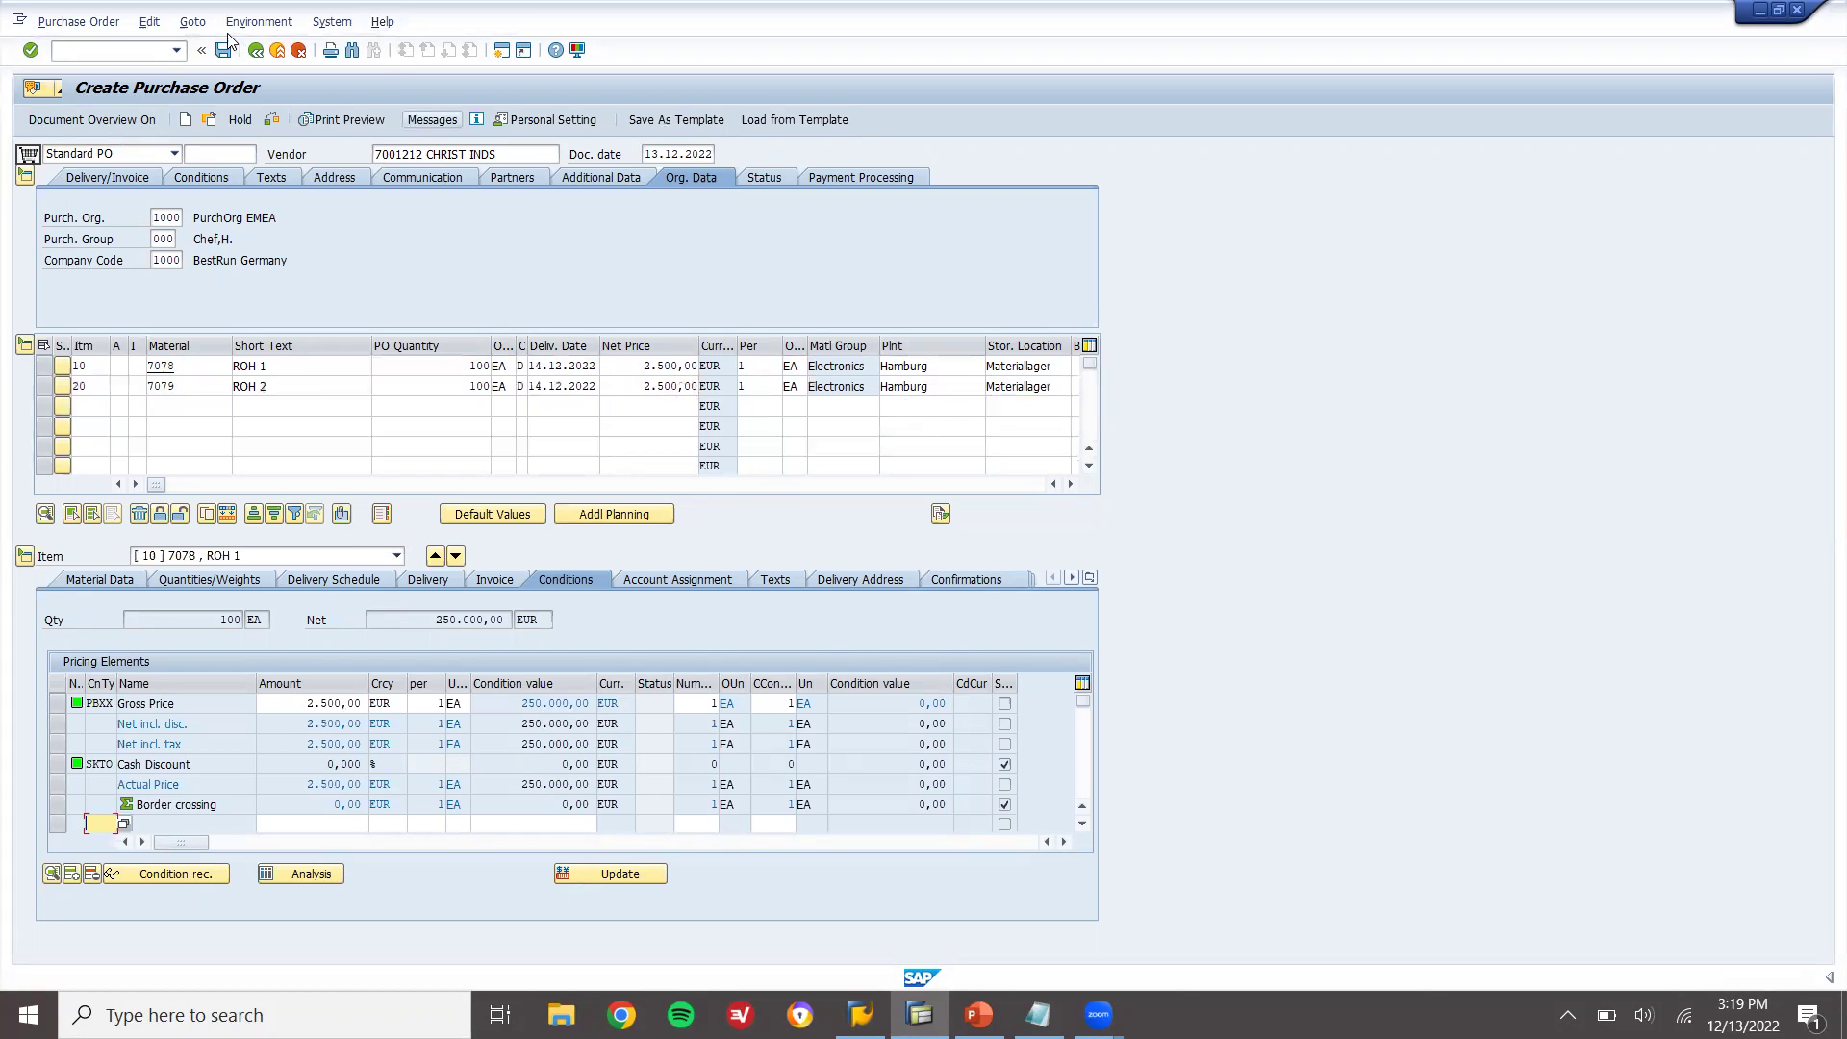
left_click(222, 51)
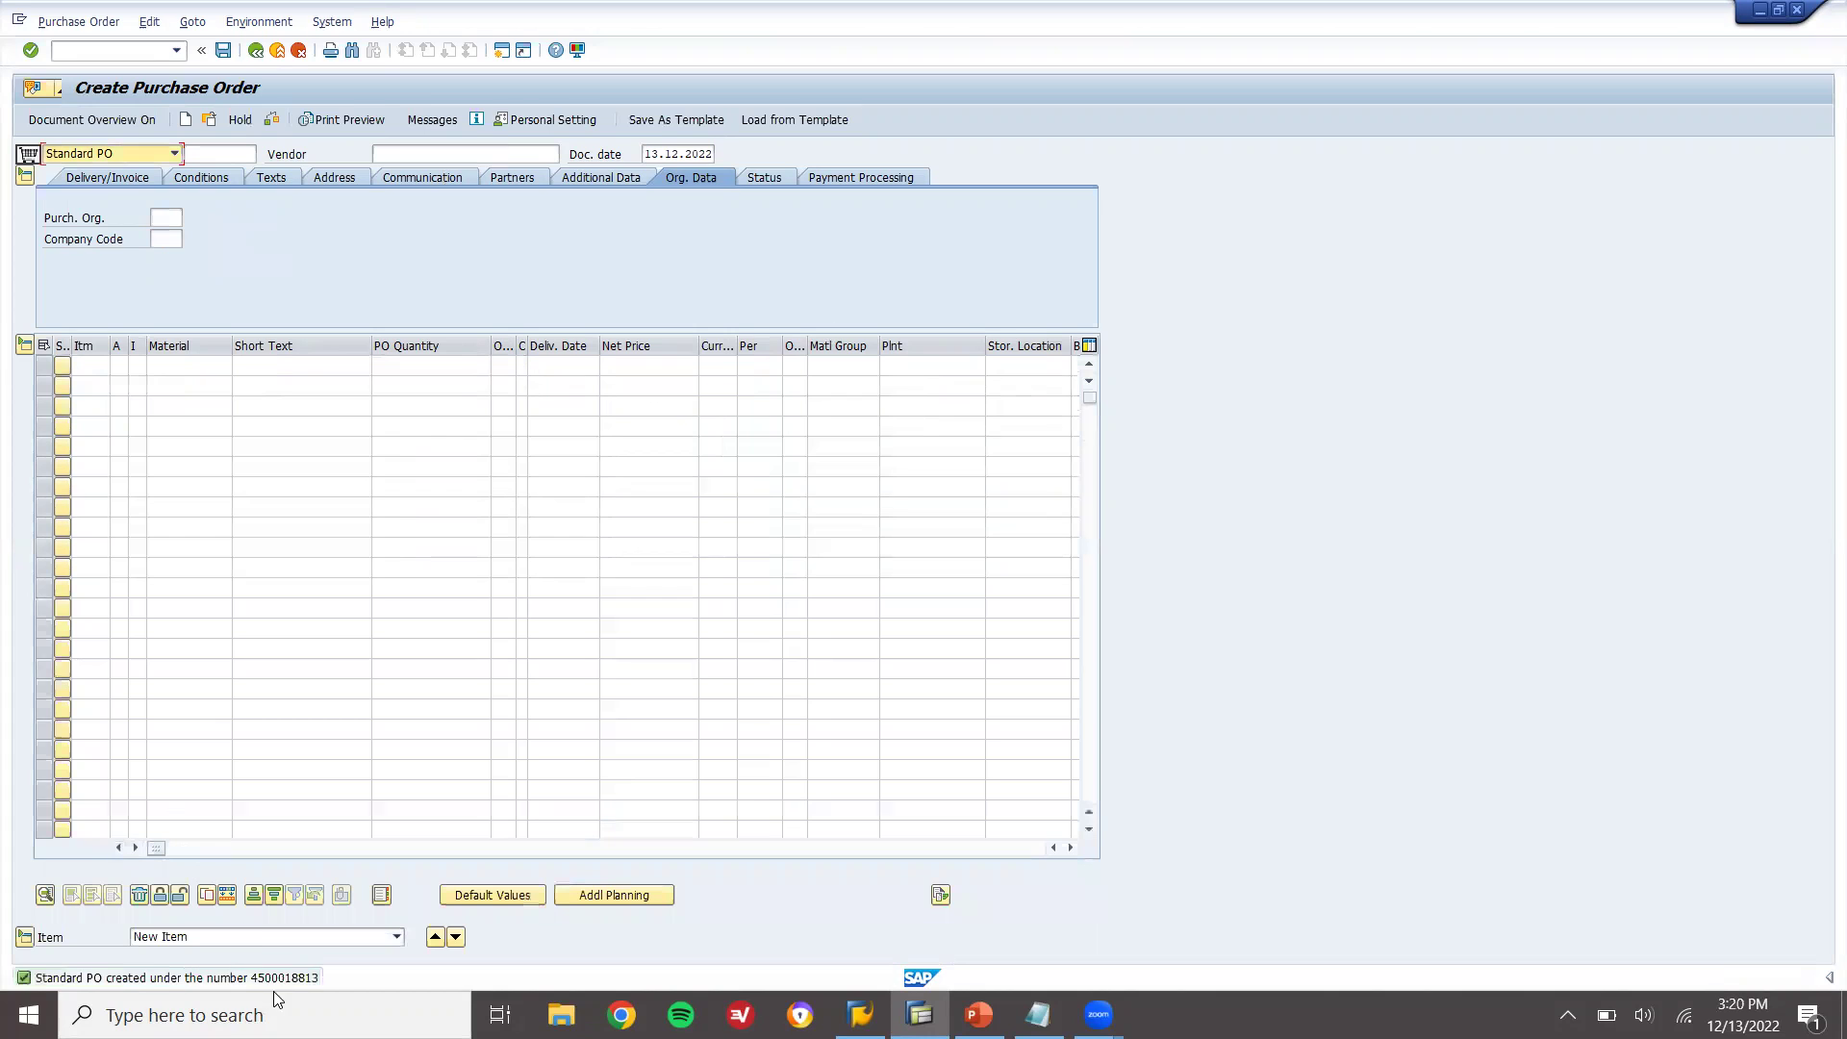
- Copy the new purchase order's number from the details of the save message
double_click(279, 980)
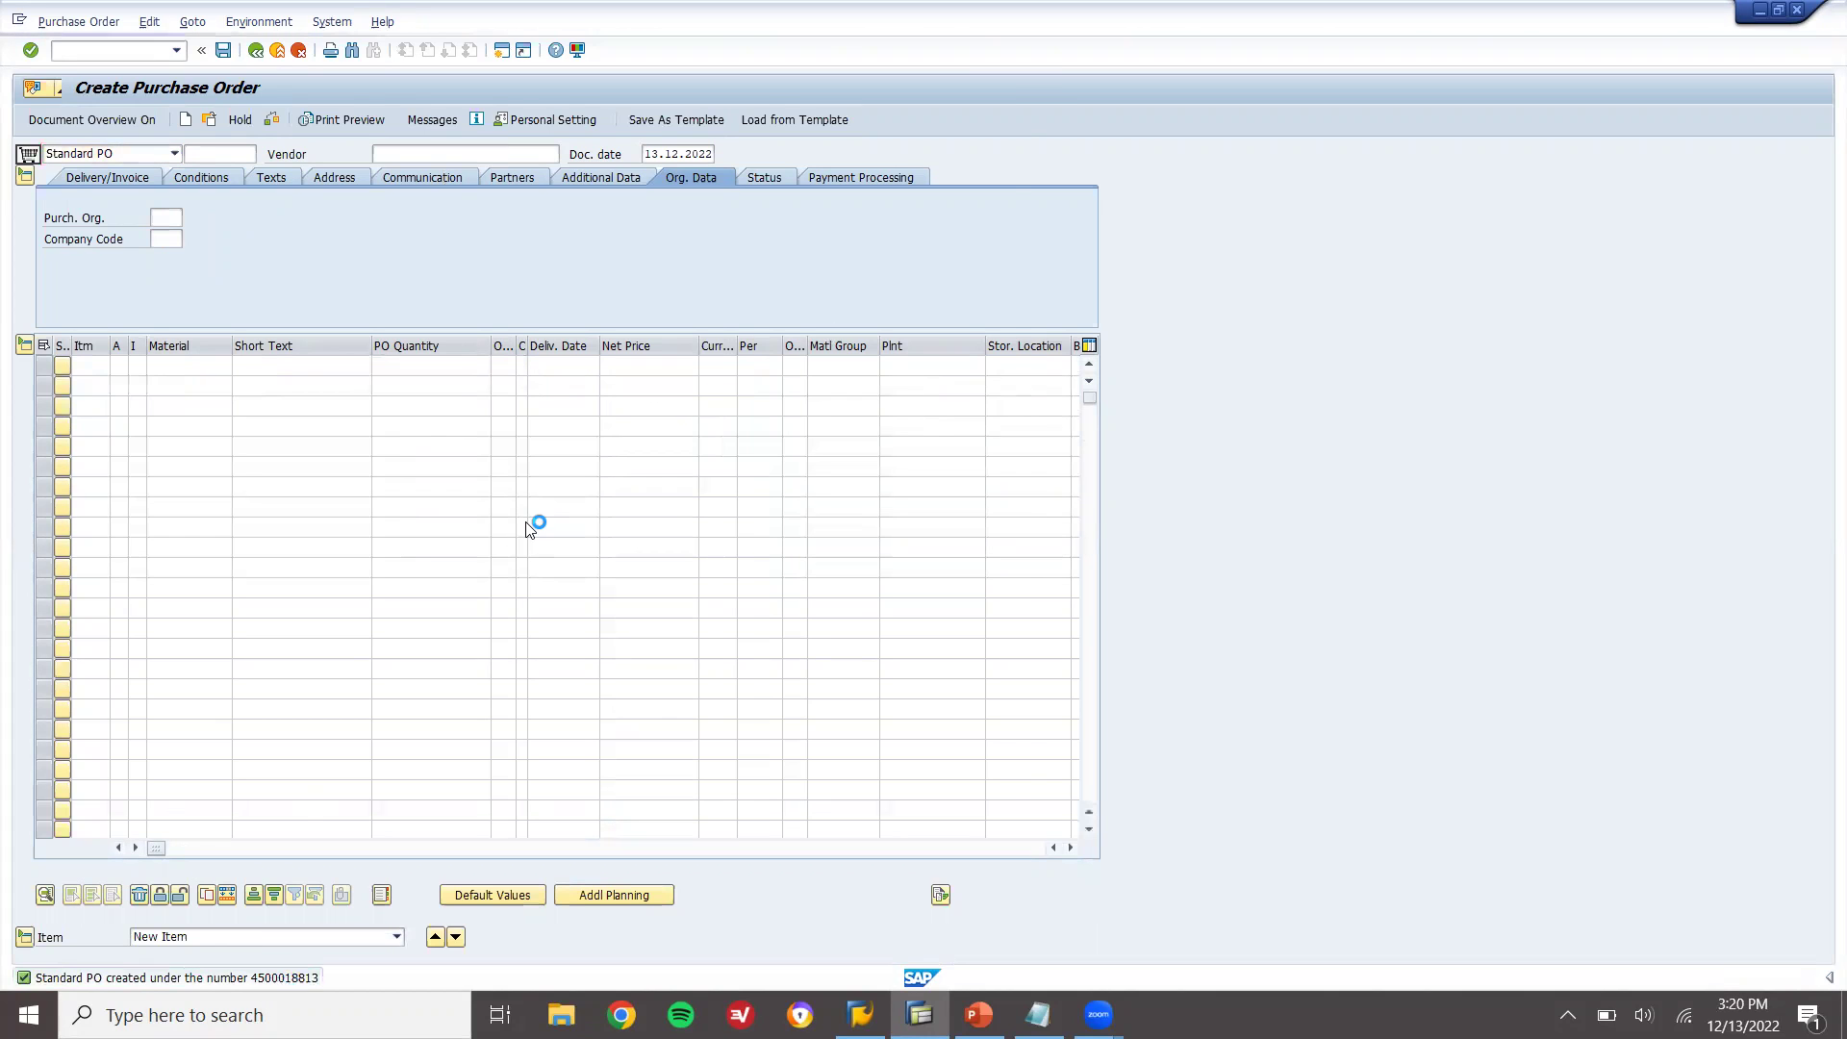
double_click(512, 154)
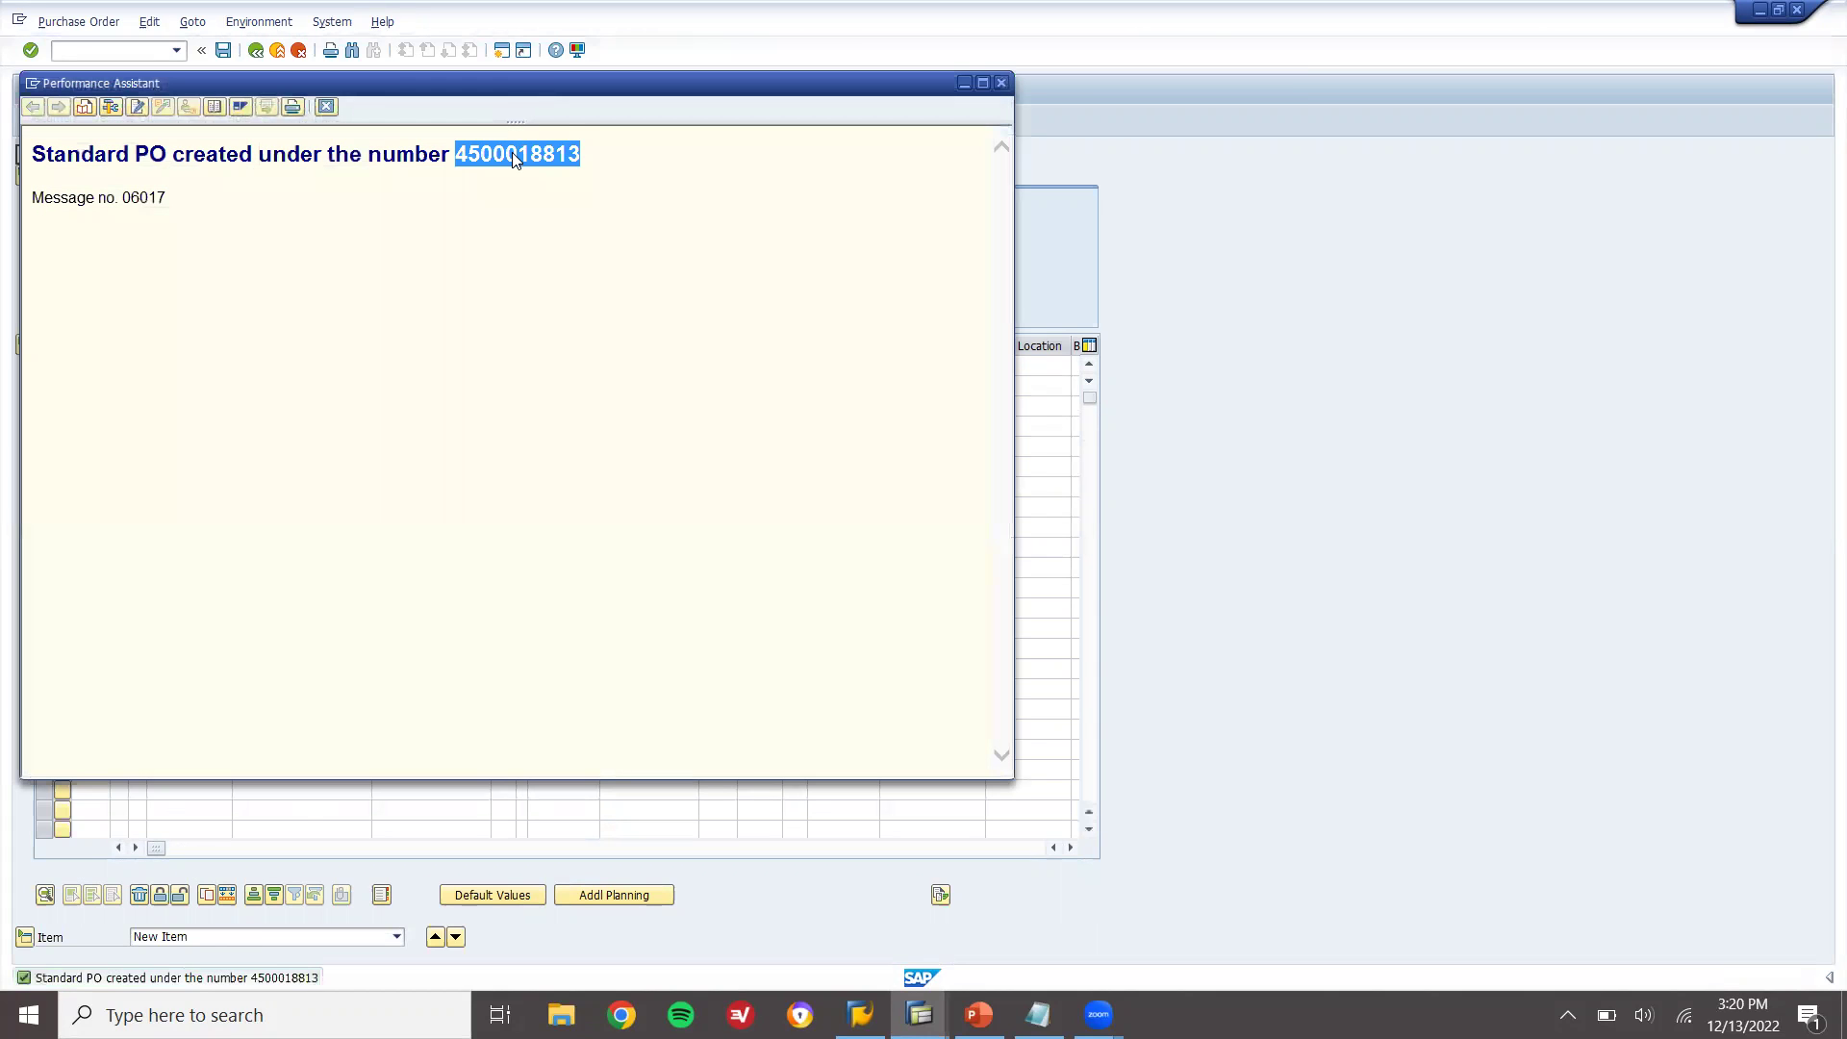
left_click(326, 106)
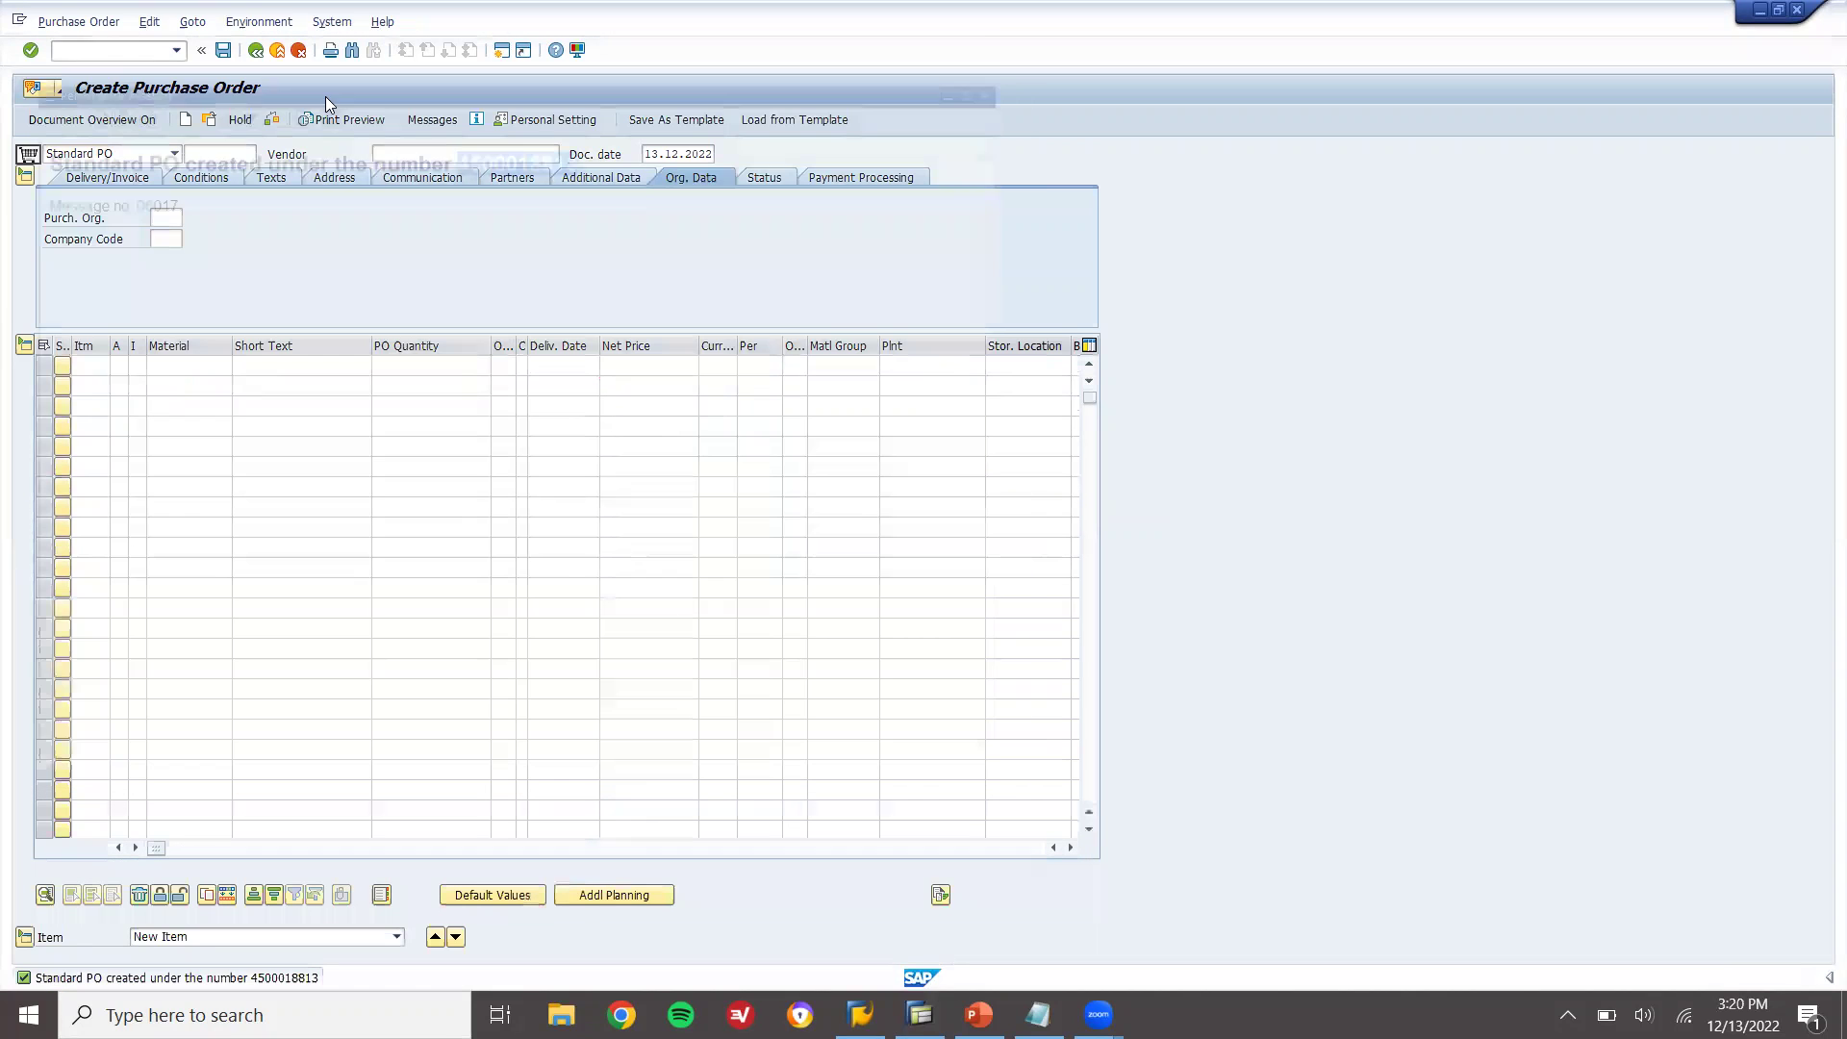
- Start a goods receipt with transaction MIGO and load the purchase order using the copied number
left_click(117, 50)
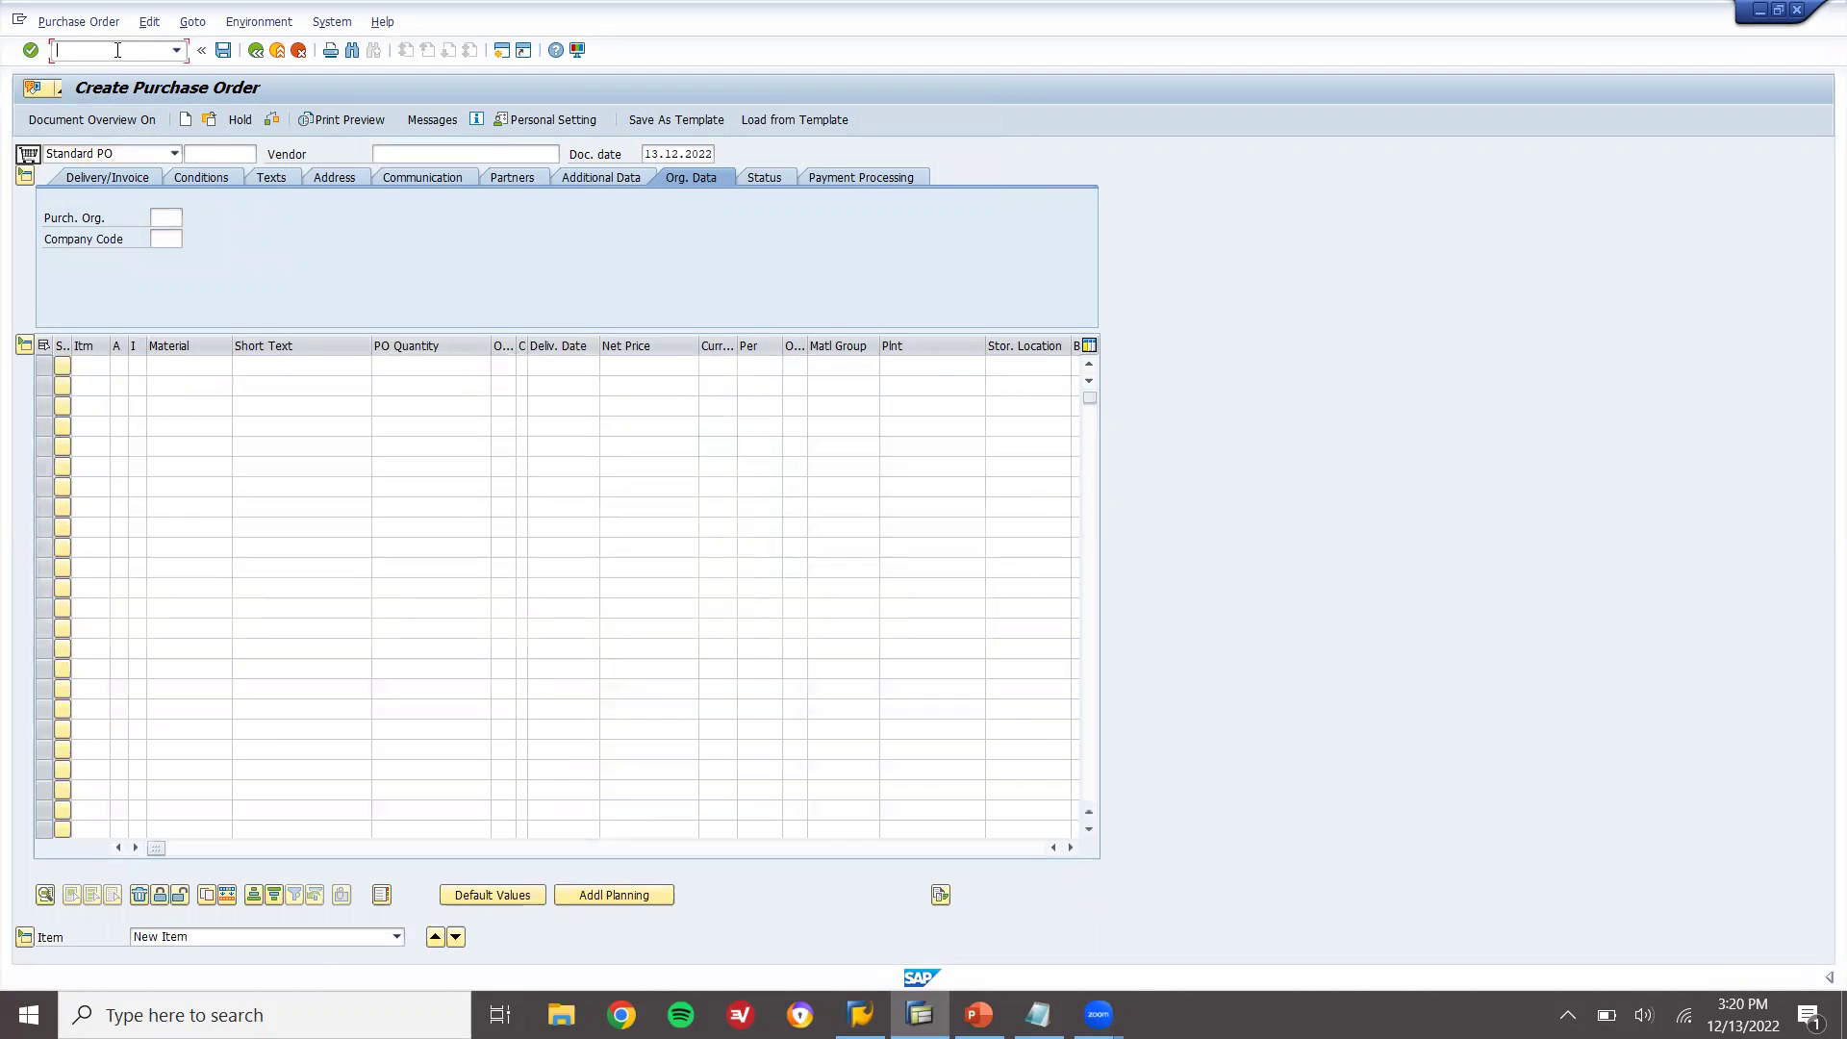
type("/NMIGO")
key("Return")
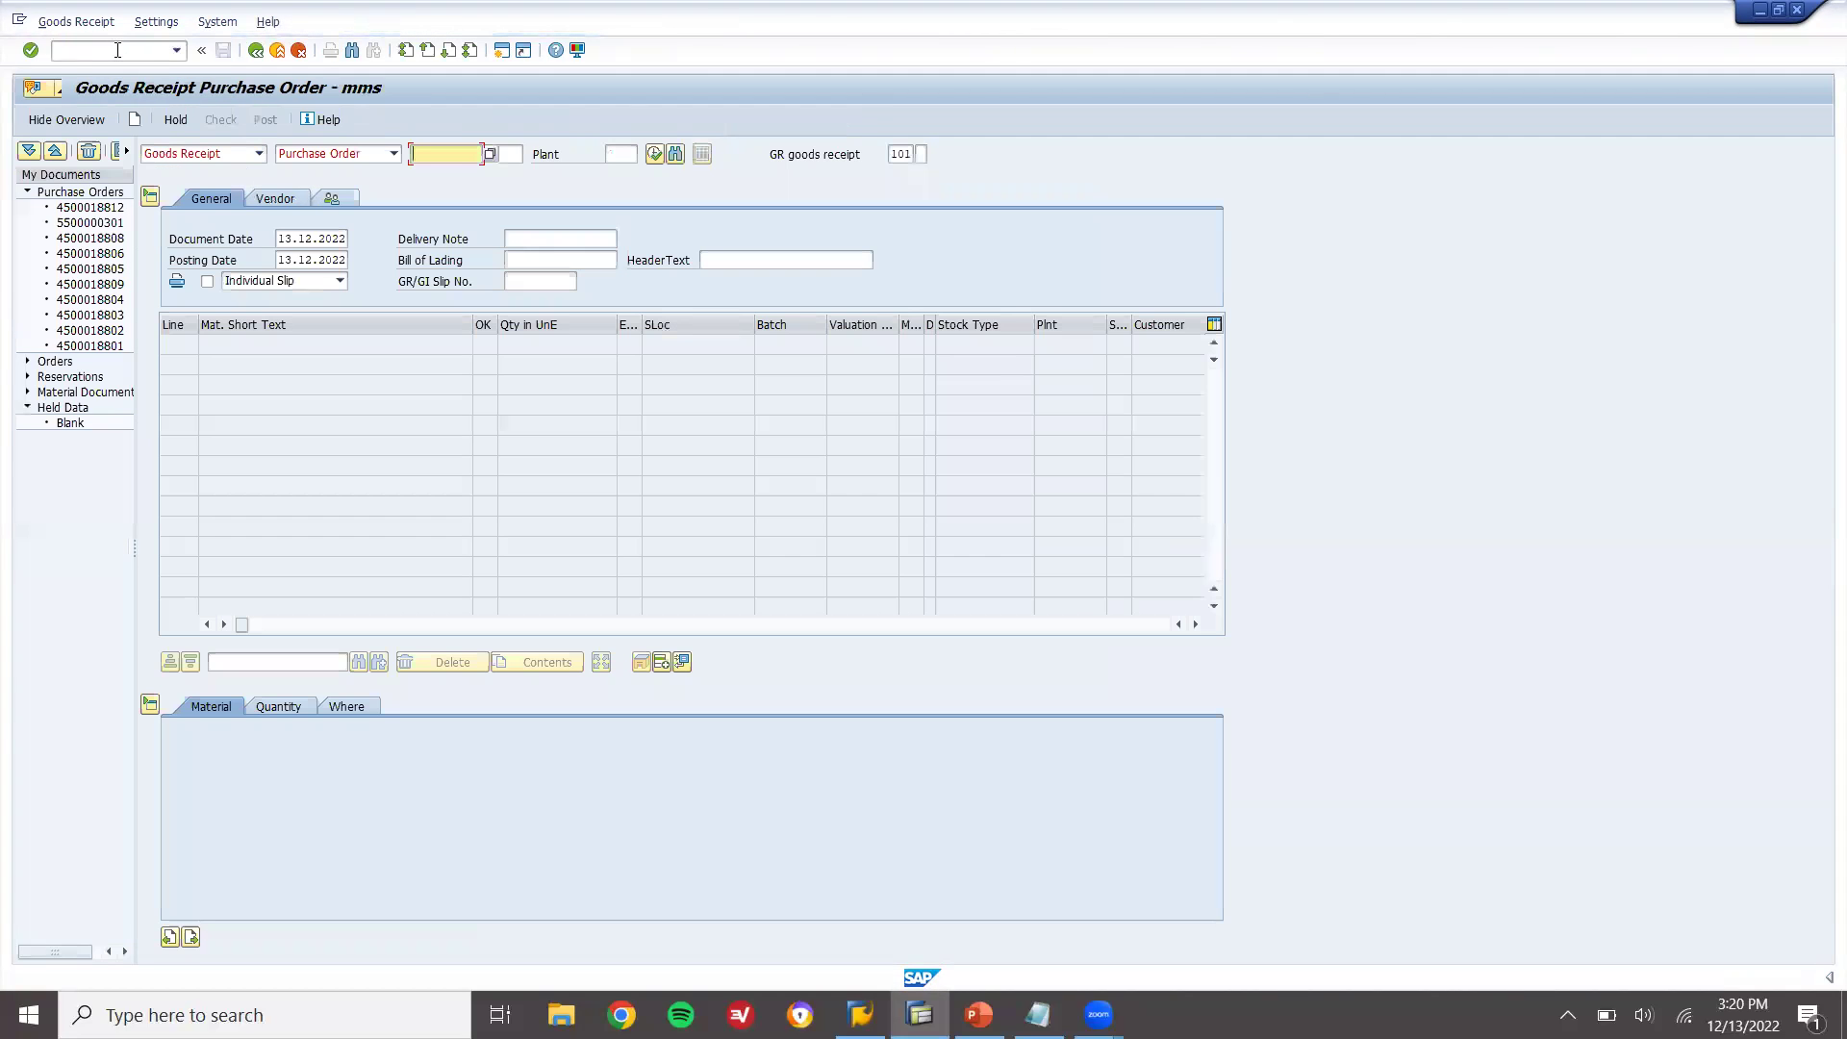
key("Return")
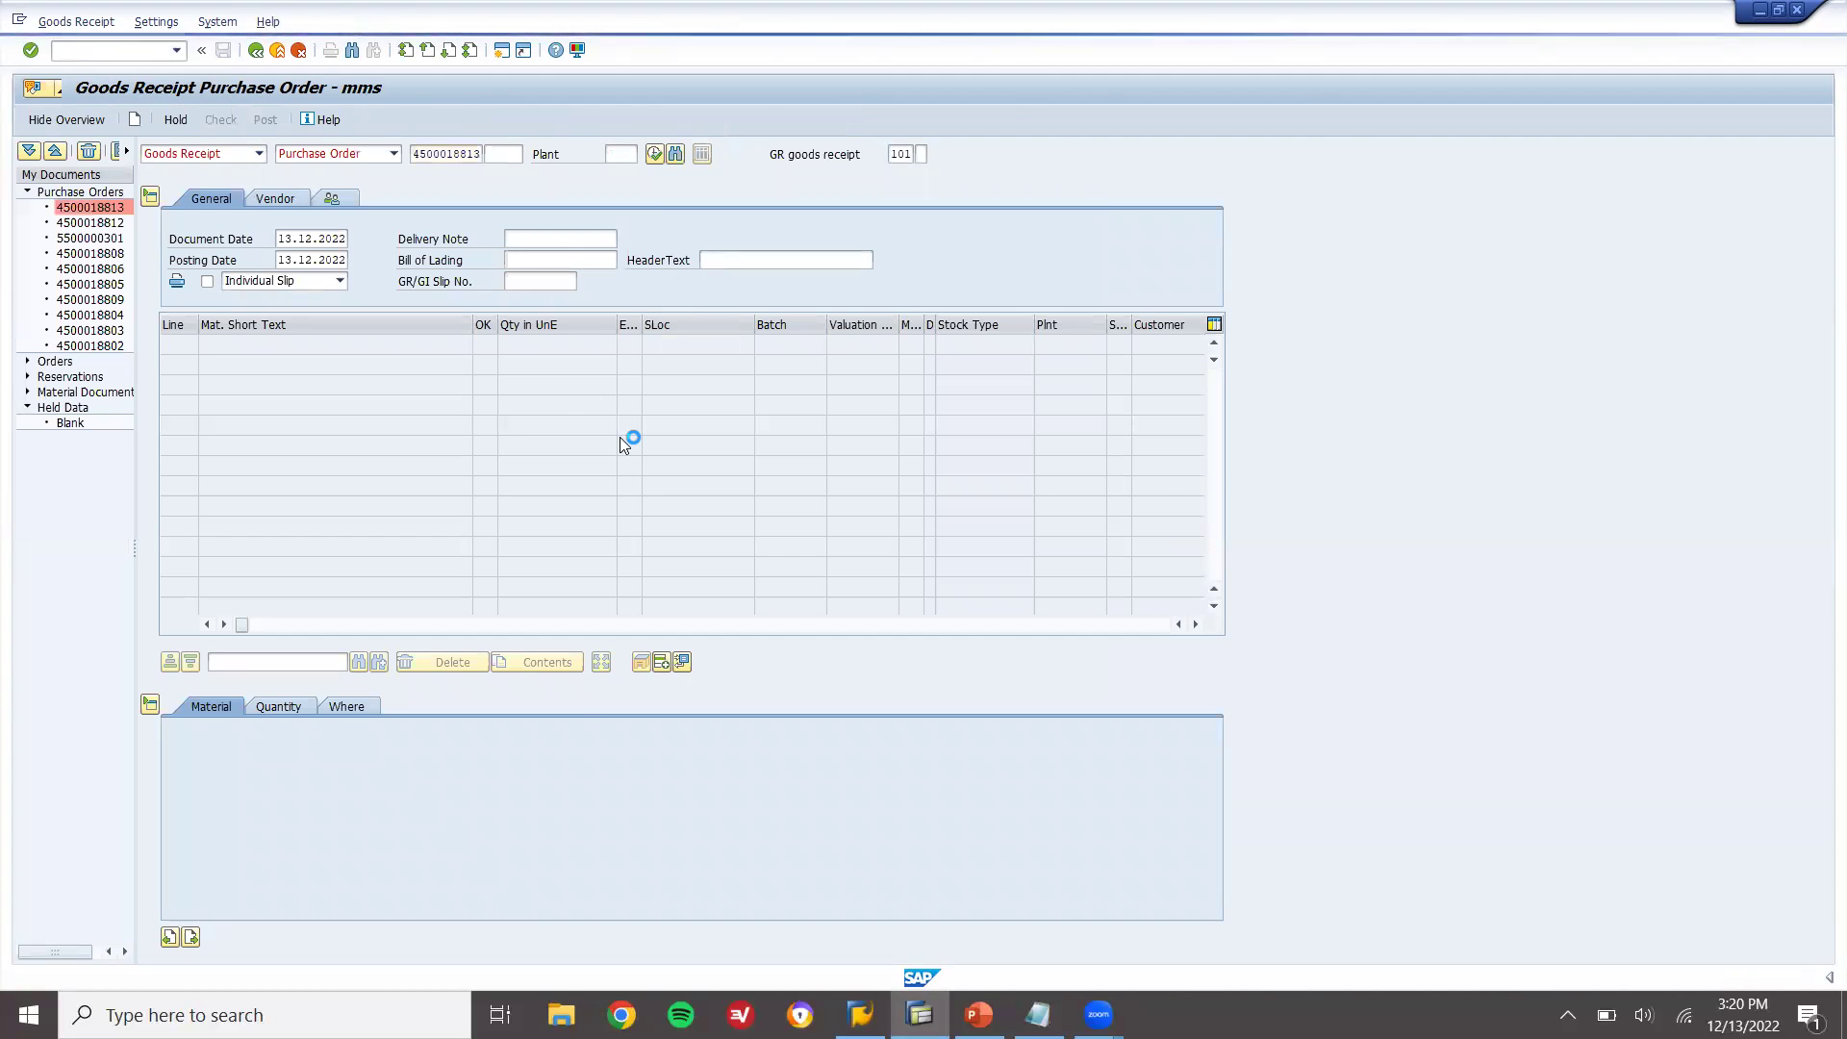
- Mark the ROH 1 and ROH 2 items as OK, post the goods receipt and leave the transaction
left_click(661, 662)
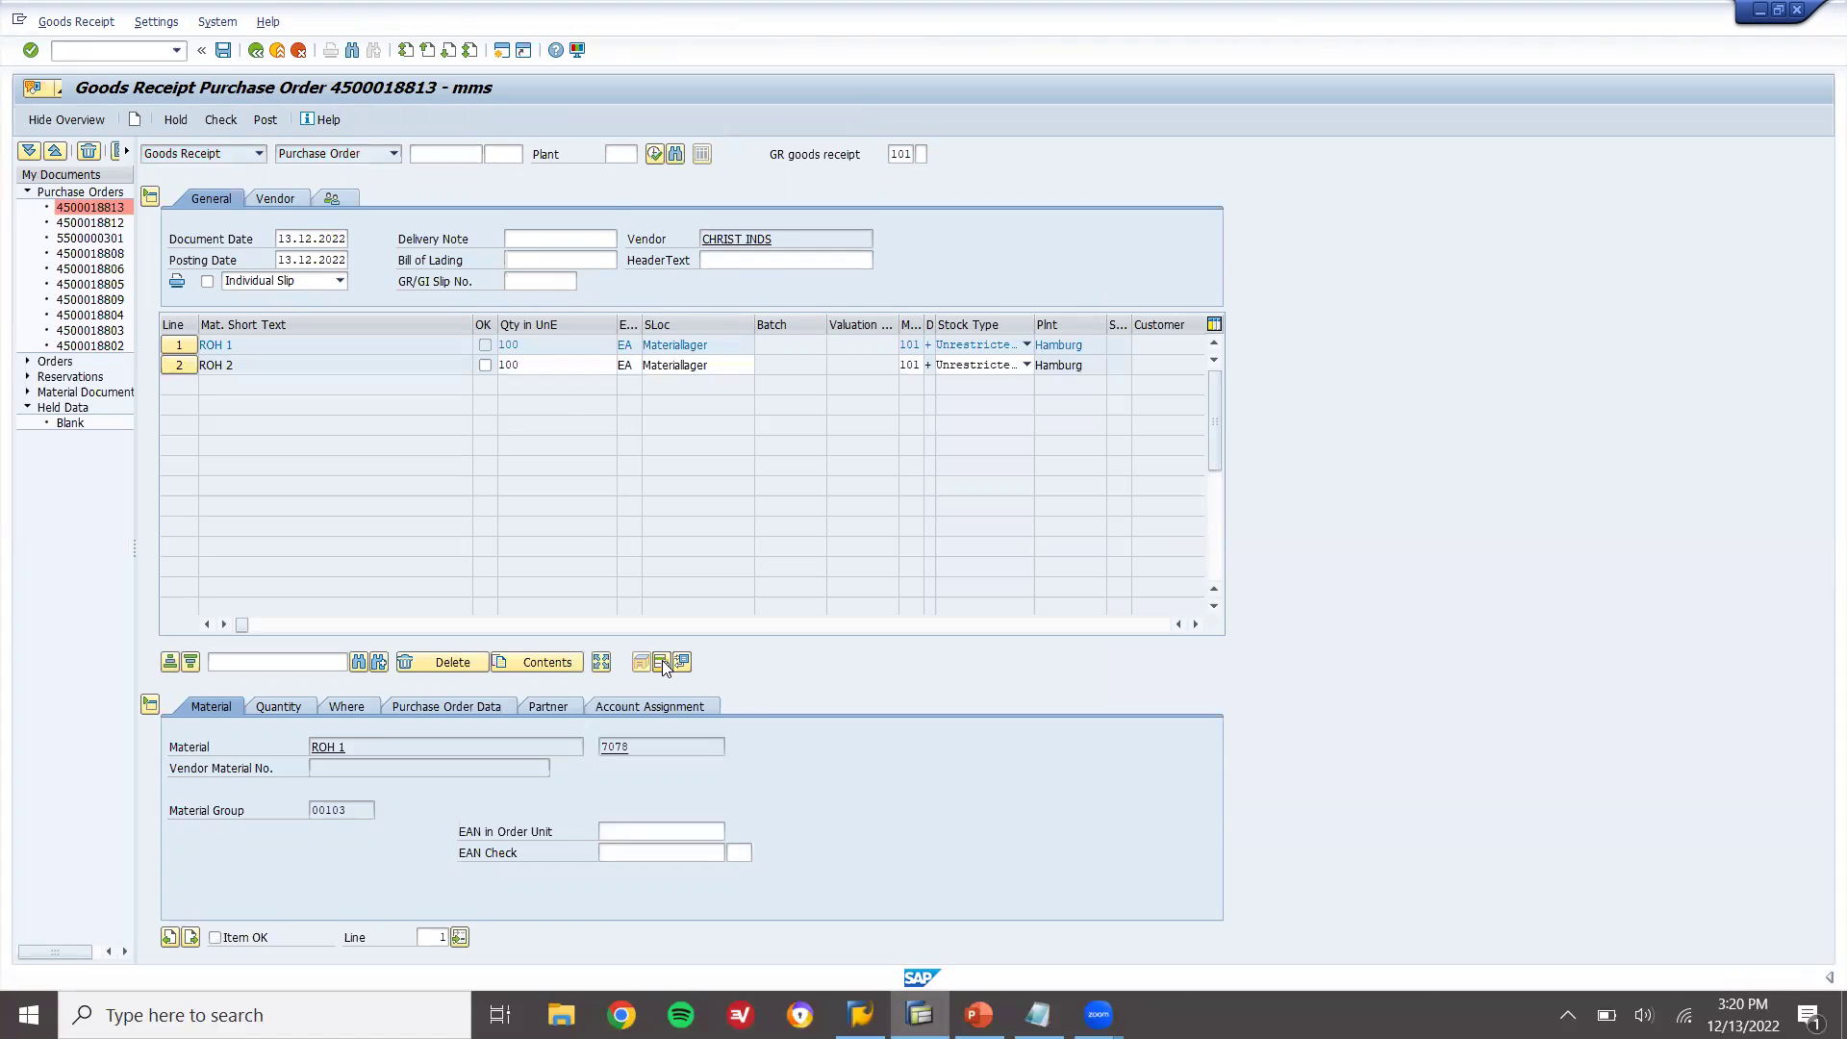
left_click(485, 345)
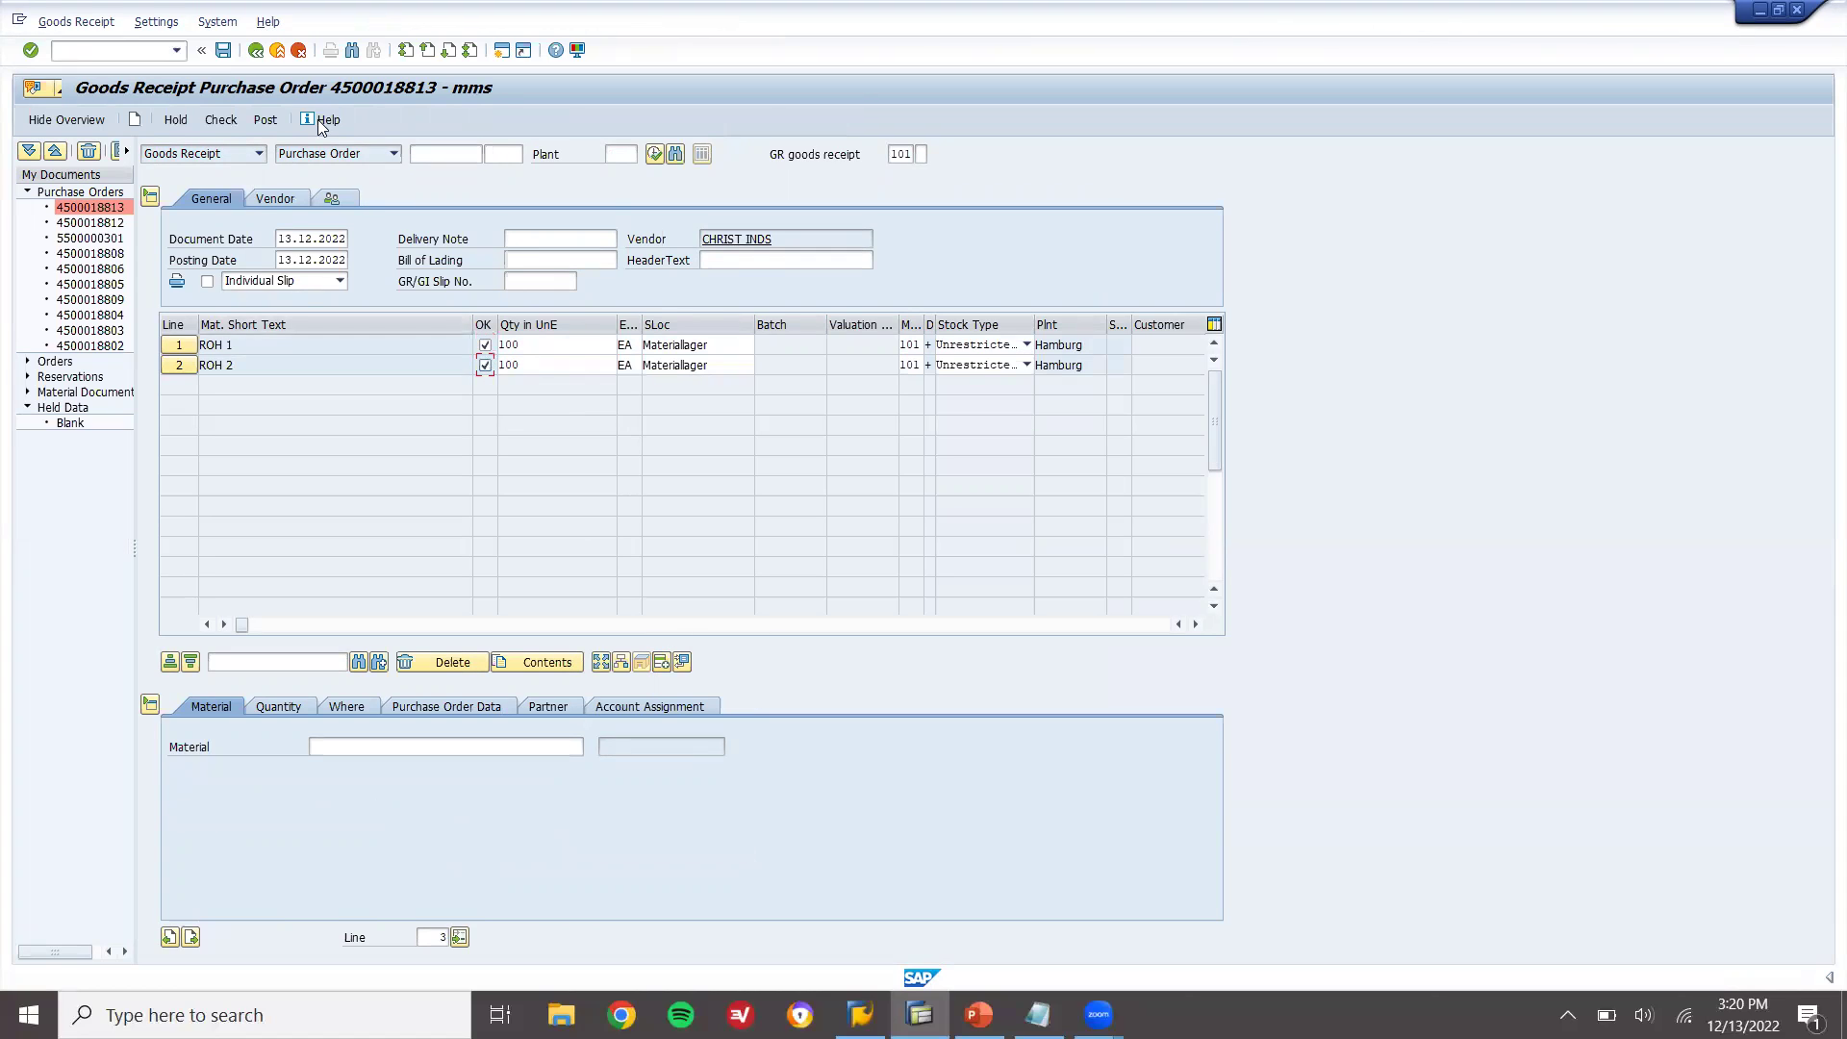
left_click(253, 120)
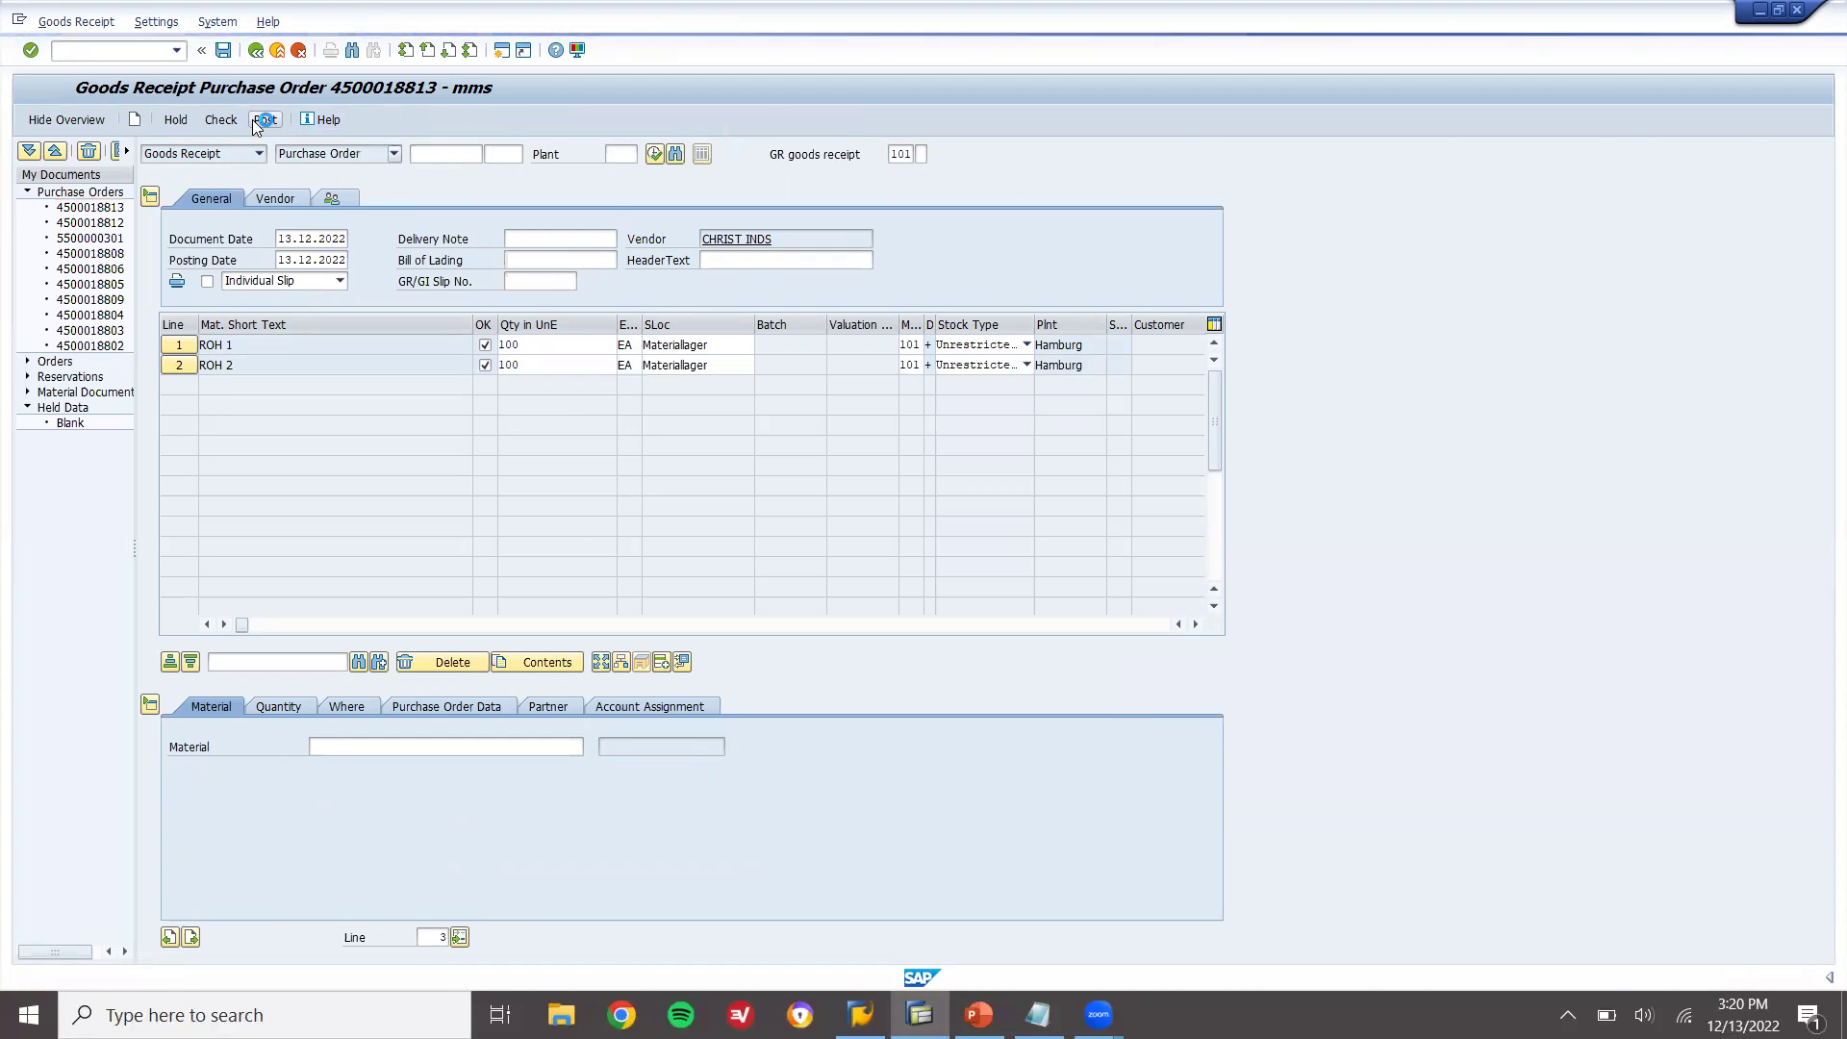
left_click(282, 53)
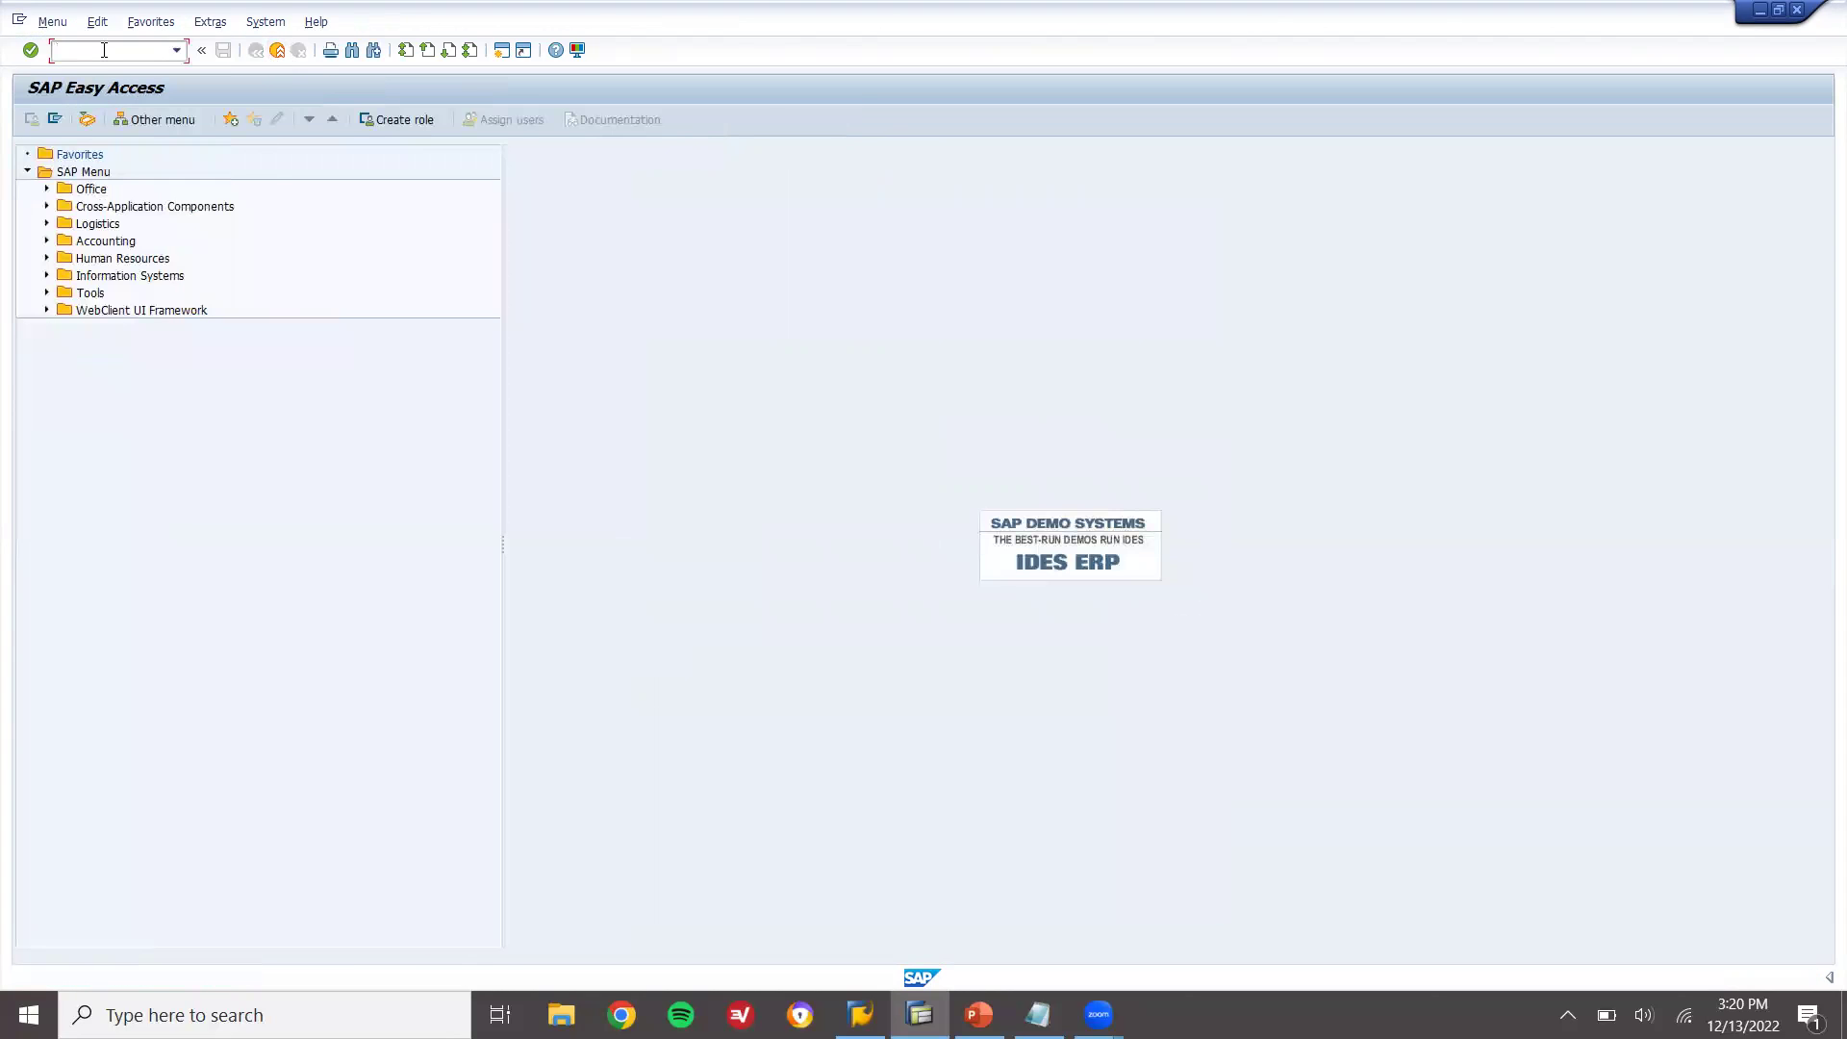
- Start an incoming invoice with transaction MIRO and set the invoice date to 29.12.2022
type("MIRO")
key("Return")
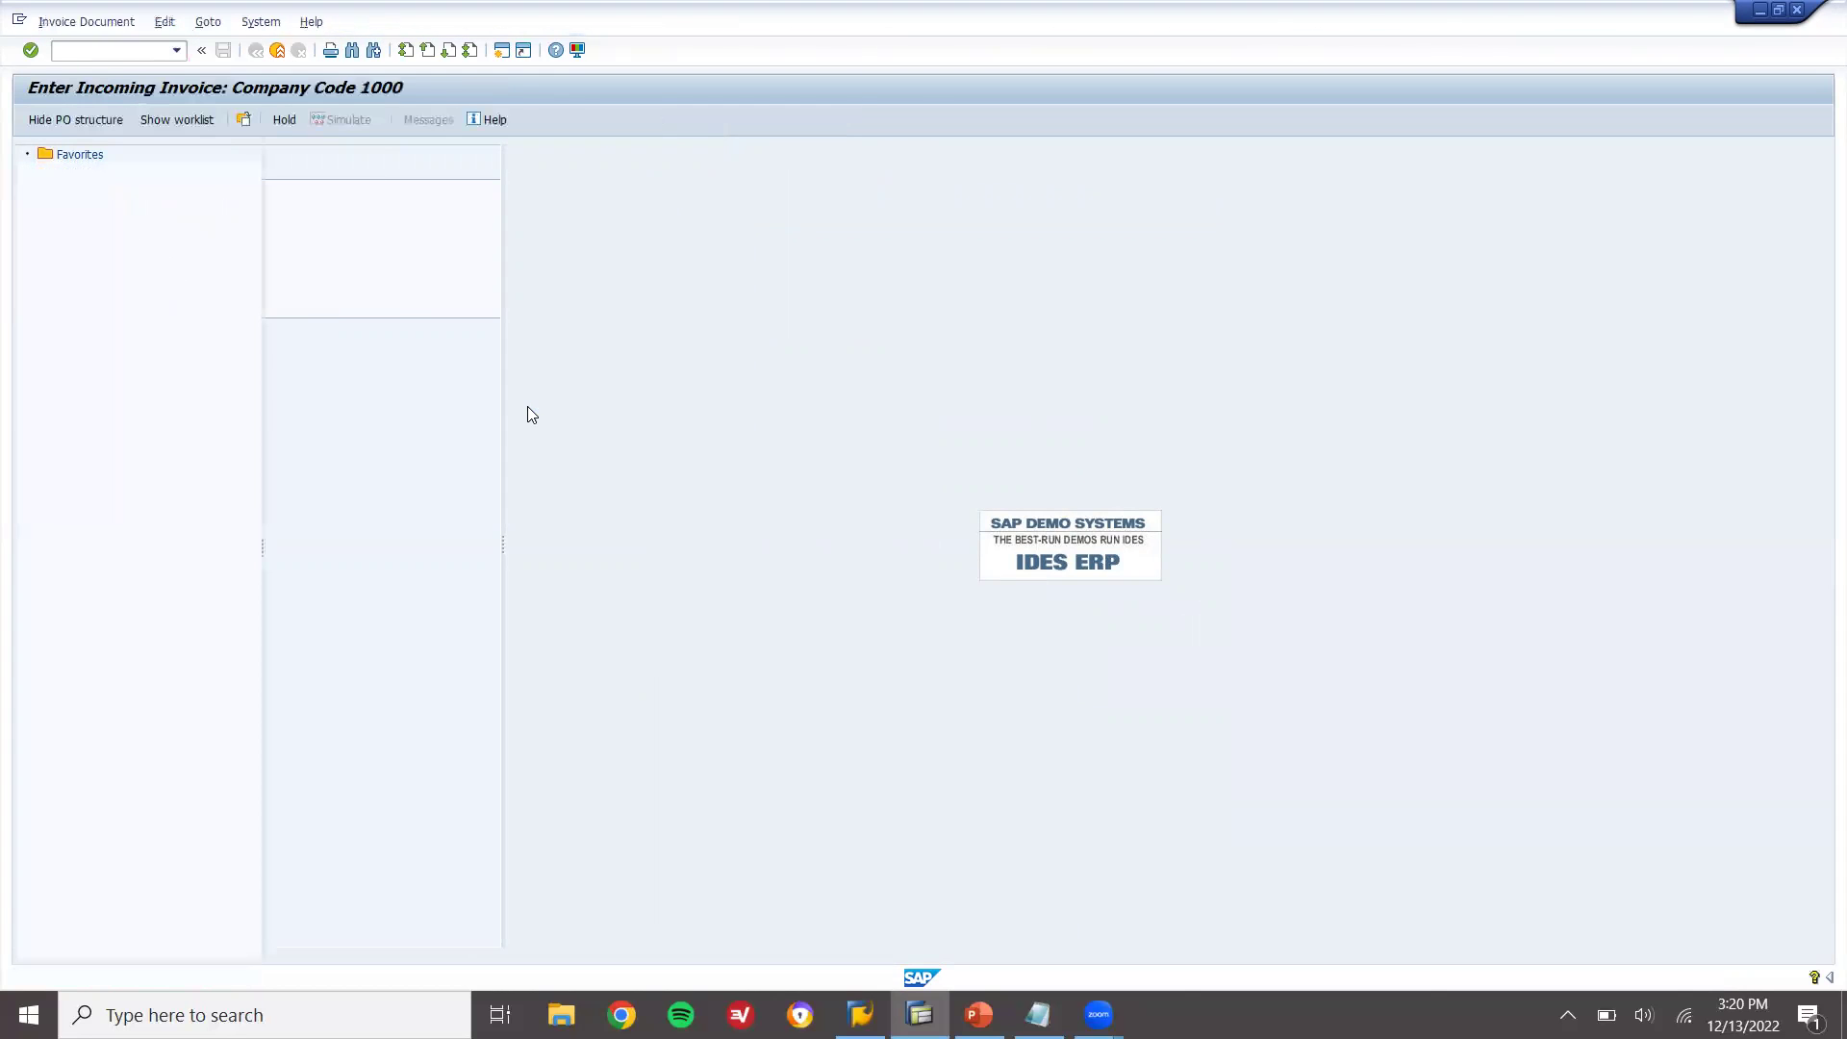
key("Down")
key("Return")
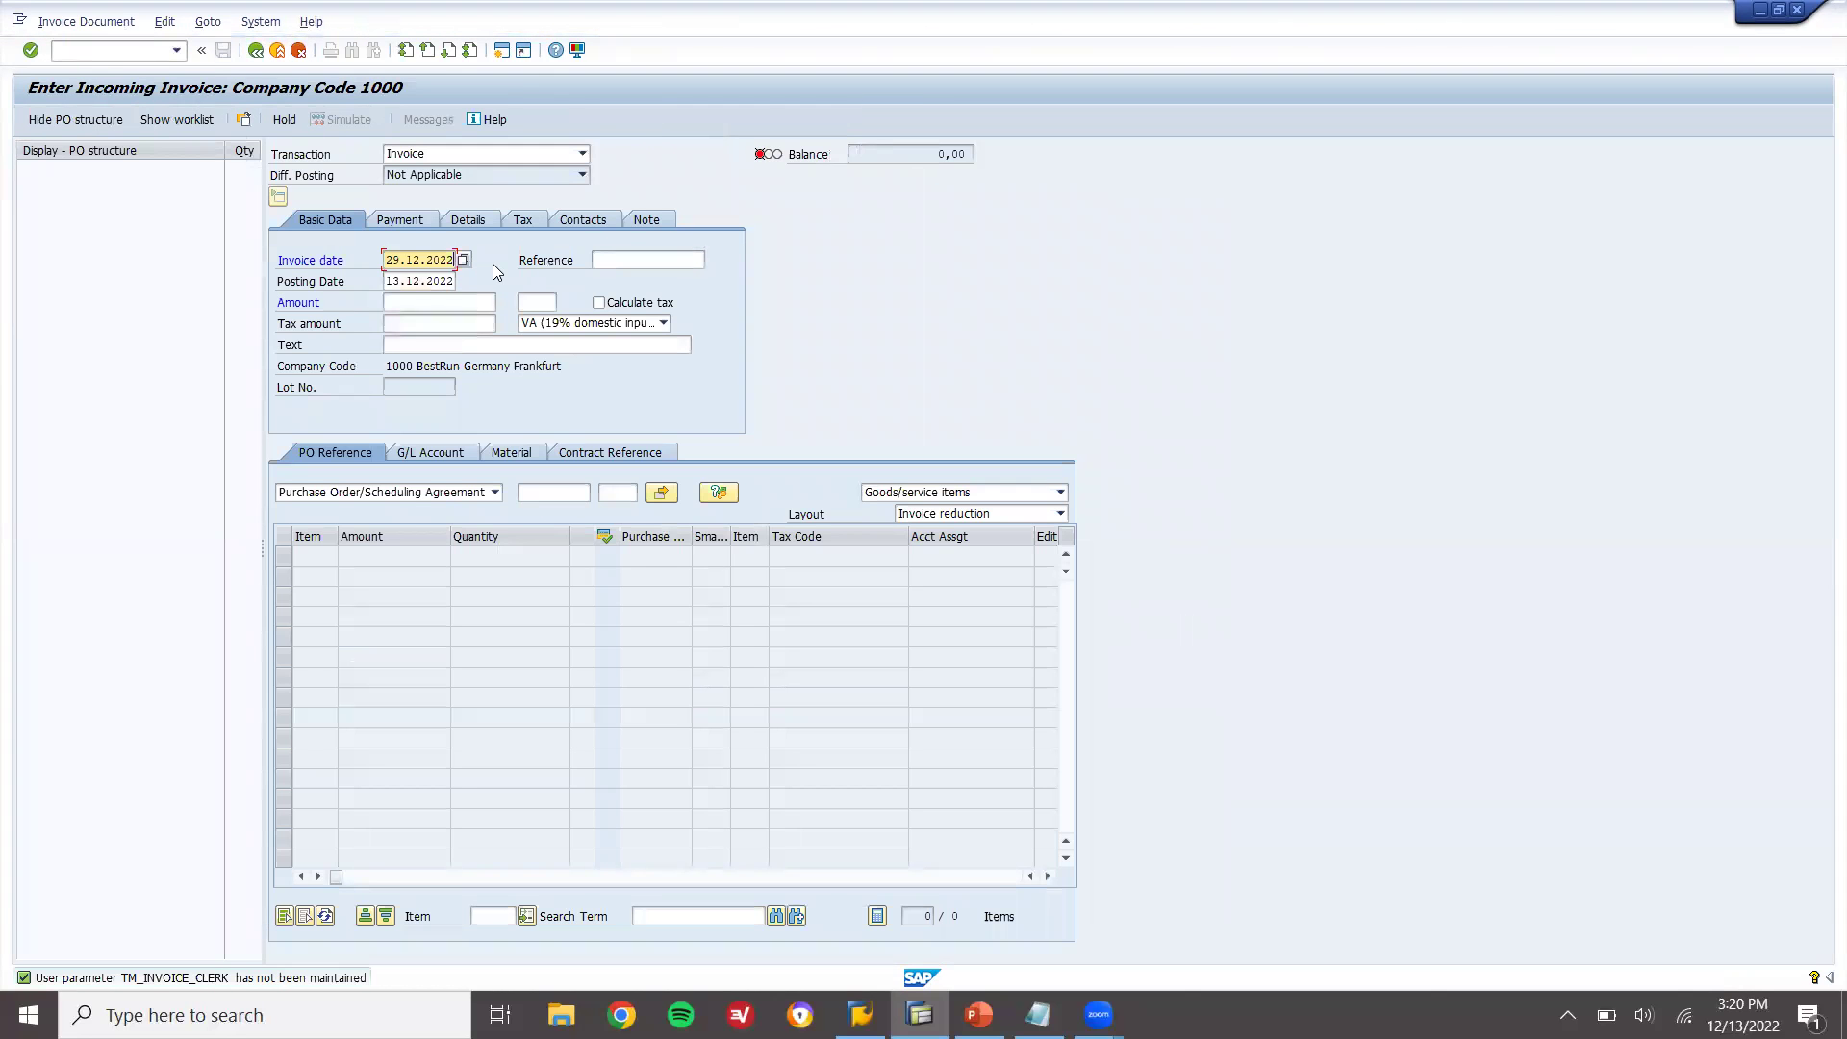
- Set the invoice's tax code to 0I (Input tax 0%) and enable automatic tax calculation
left_click(612, 327)
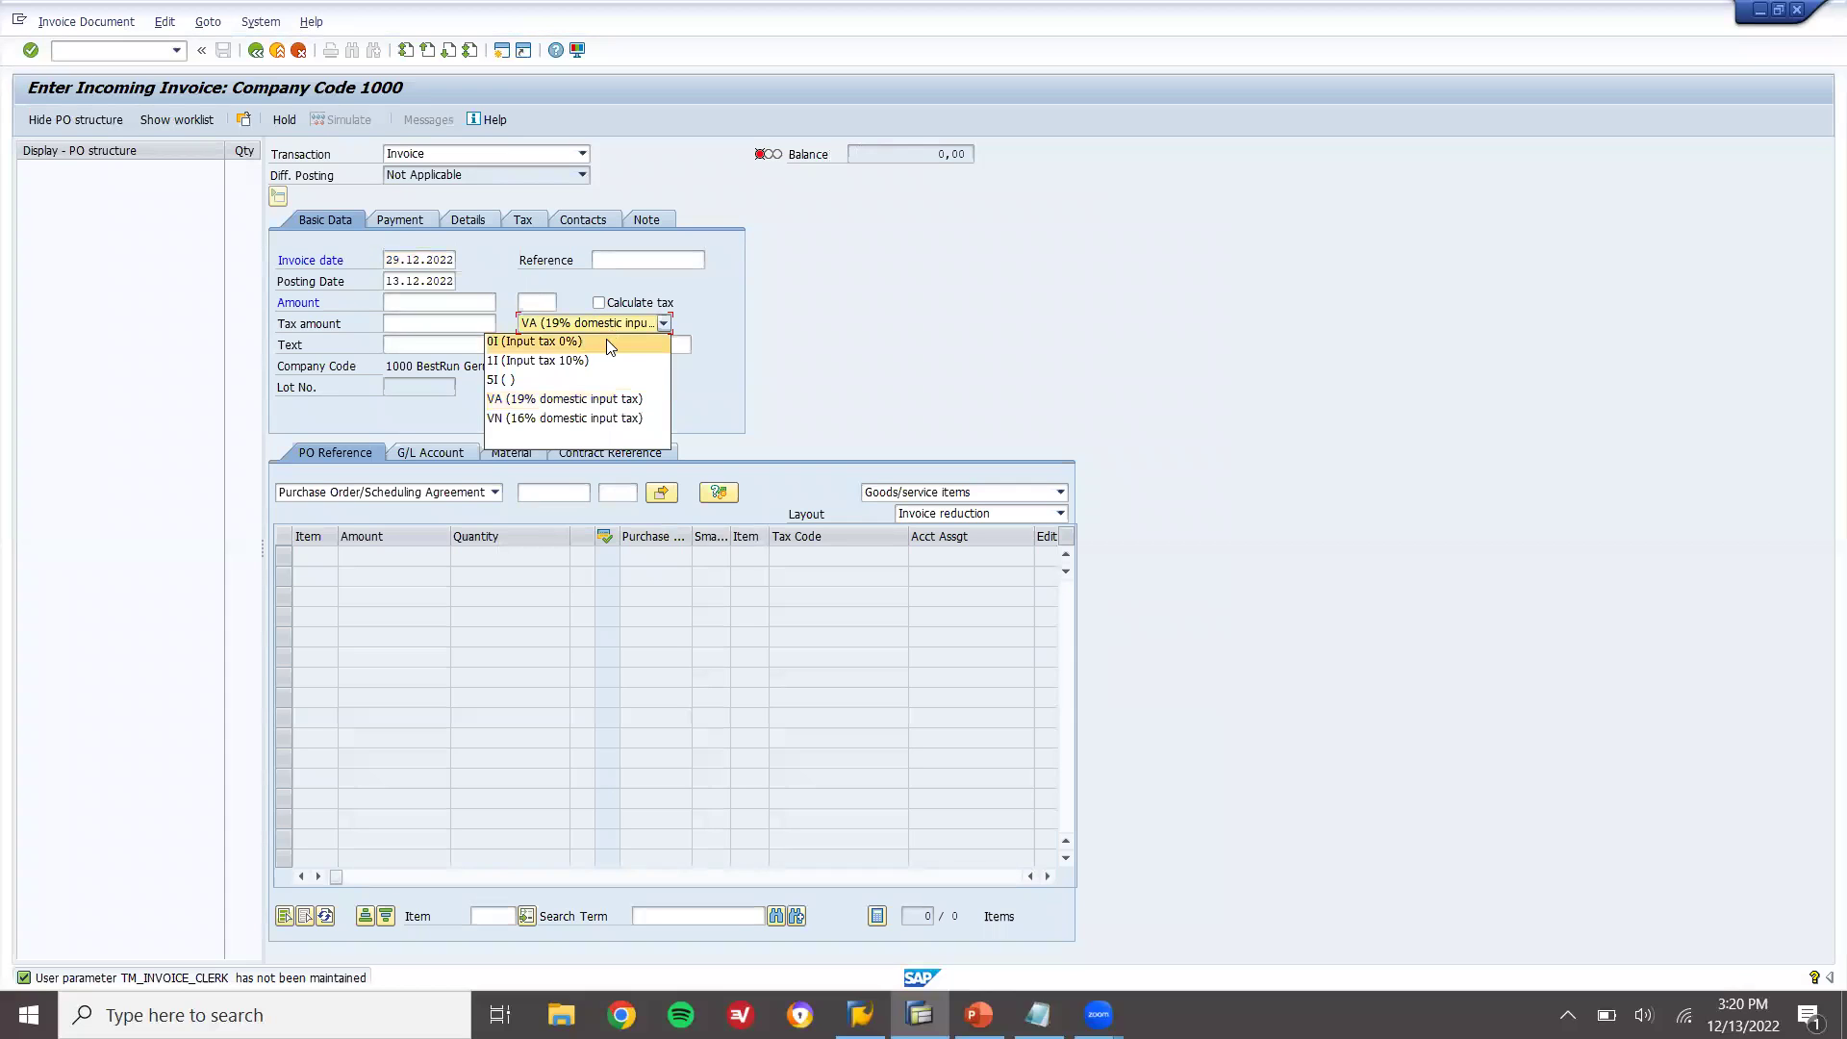
left_click(604, 340)
key("Return")
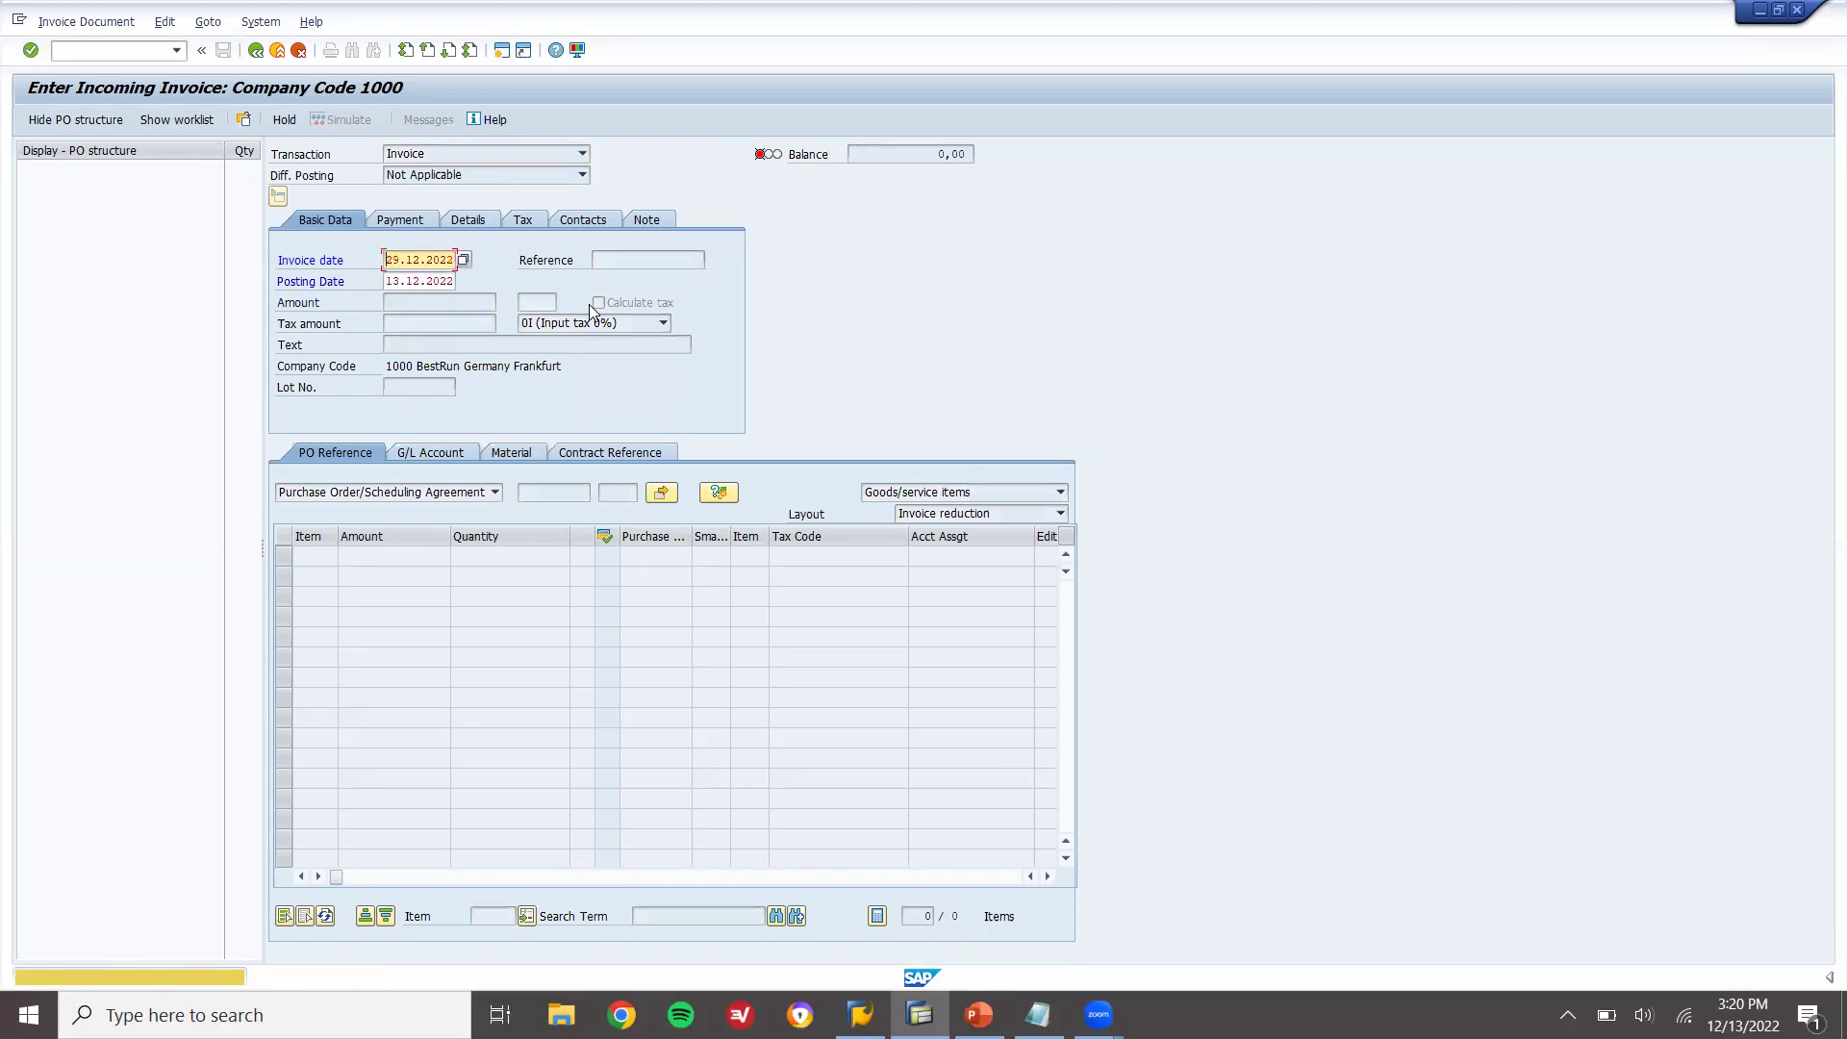
key("Return")
left_click(598, 303)
- Load the purchase order items into the invoice with the copied order number and set the invoice amount to 500000
left_click(554, 492)
key("ctrl+v")
key("Return")
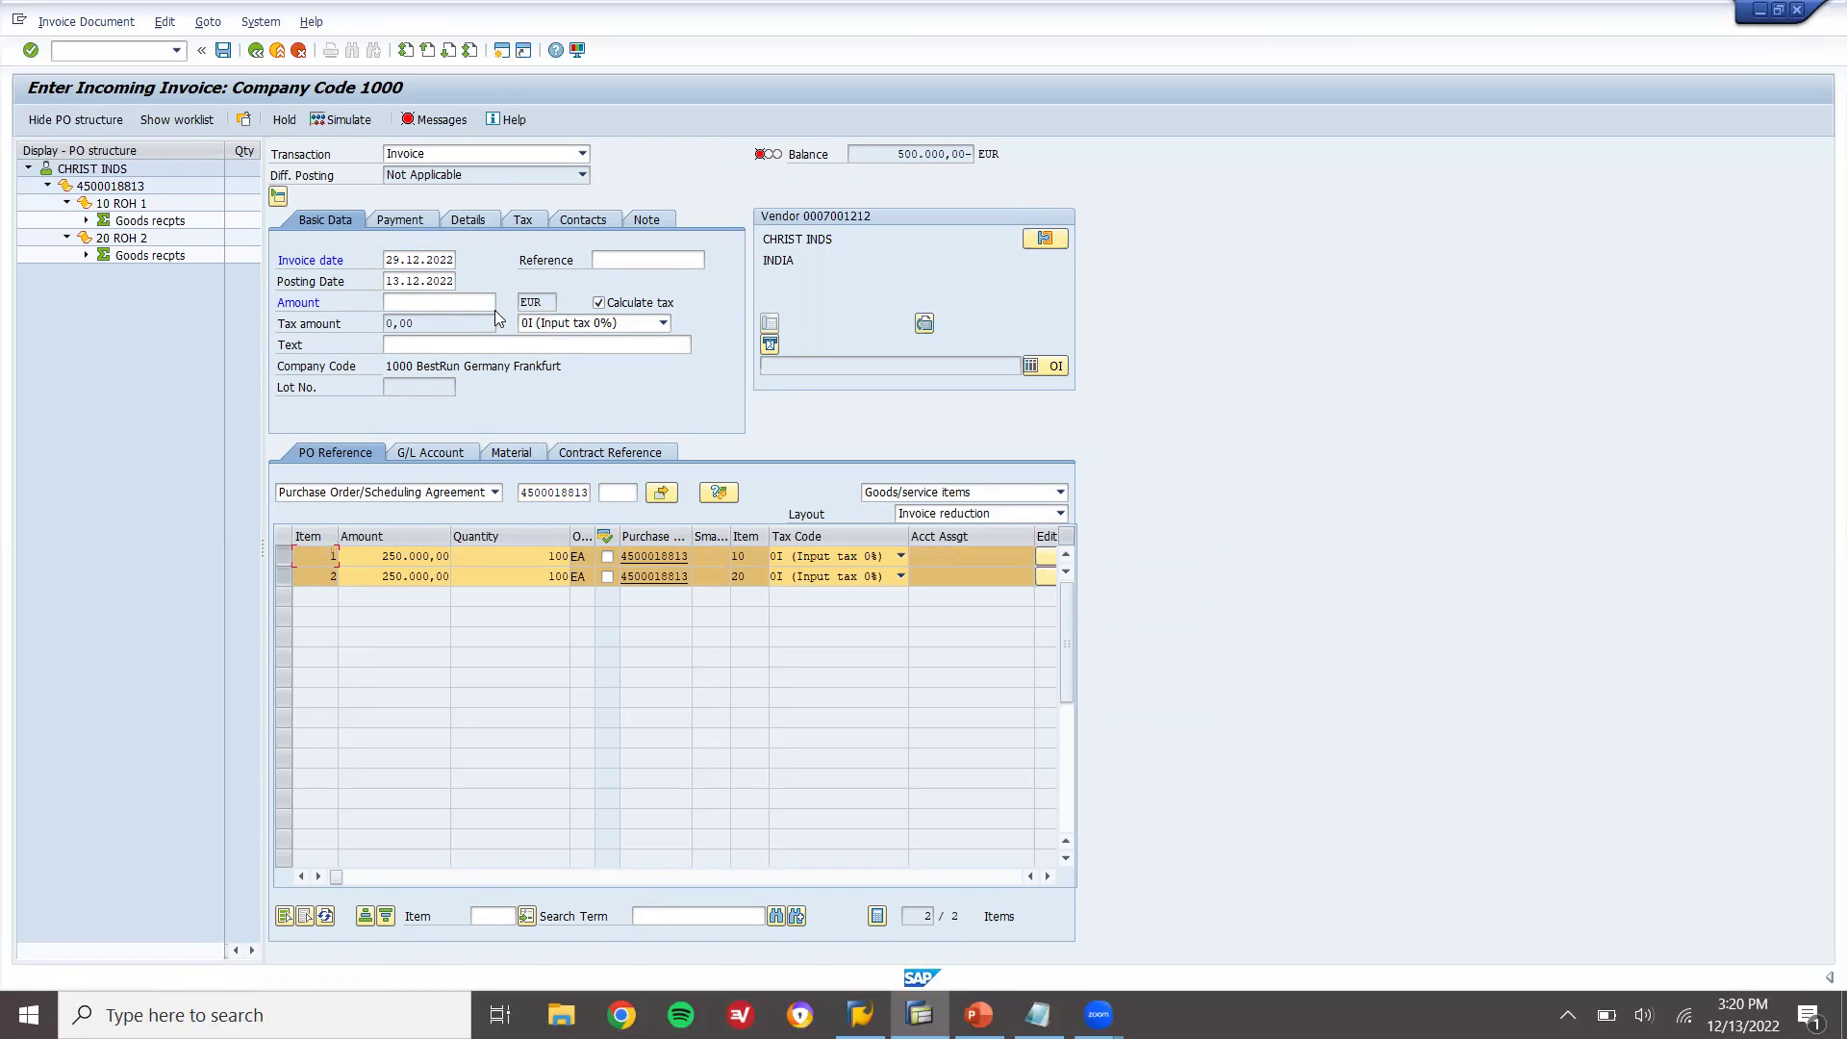
left_click(469, 299)
type("500000")
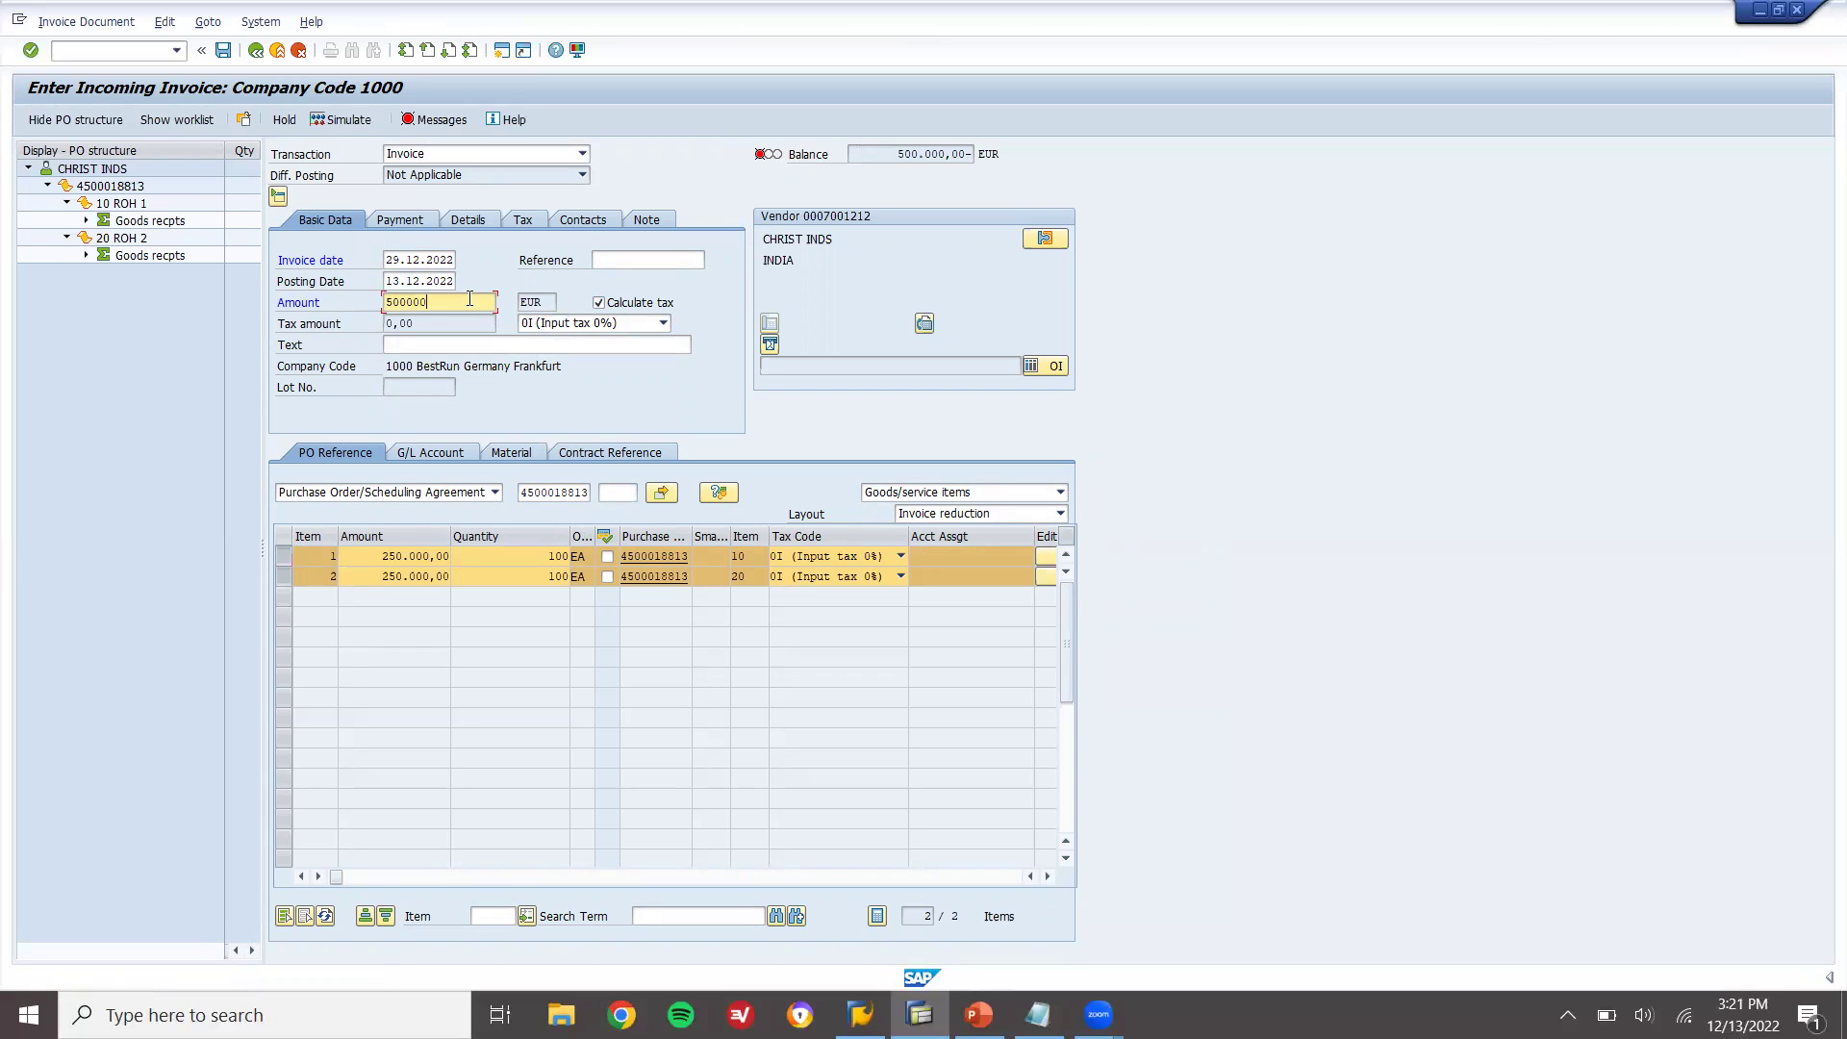
key("Return")
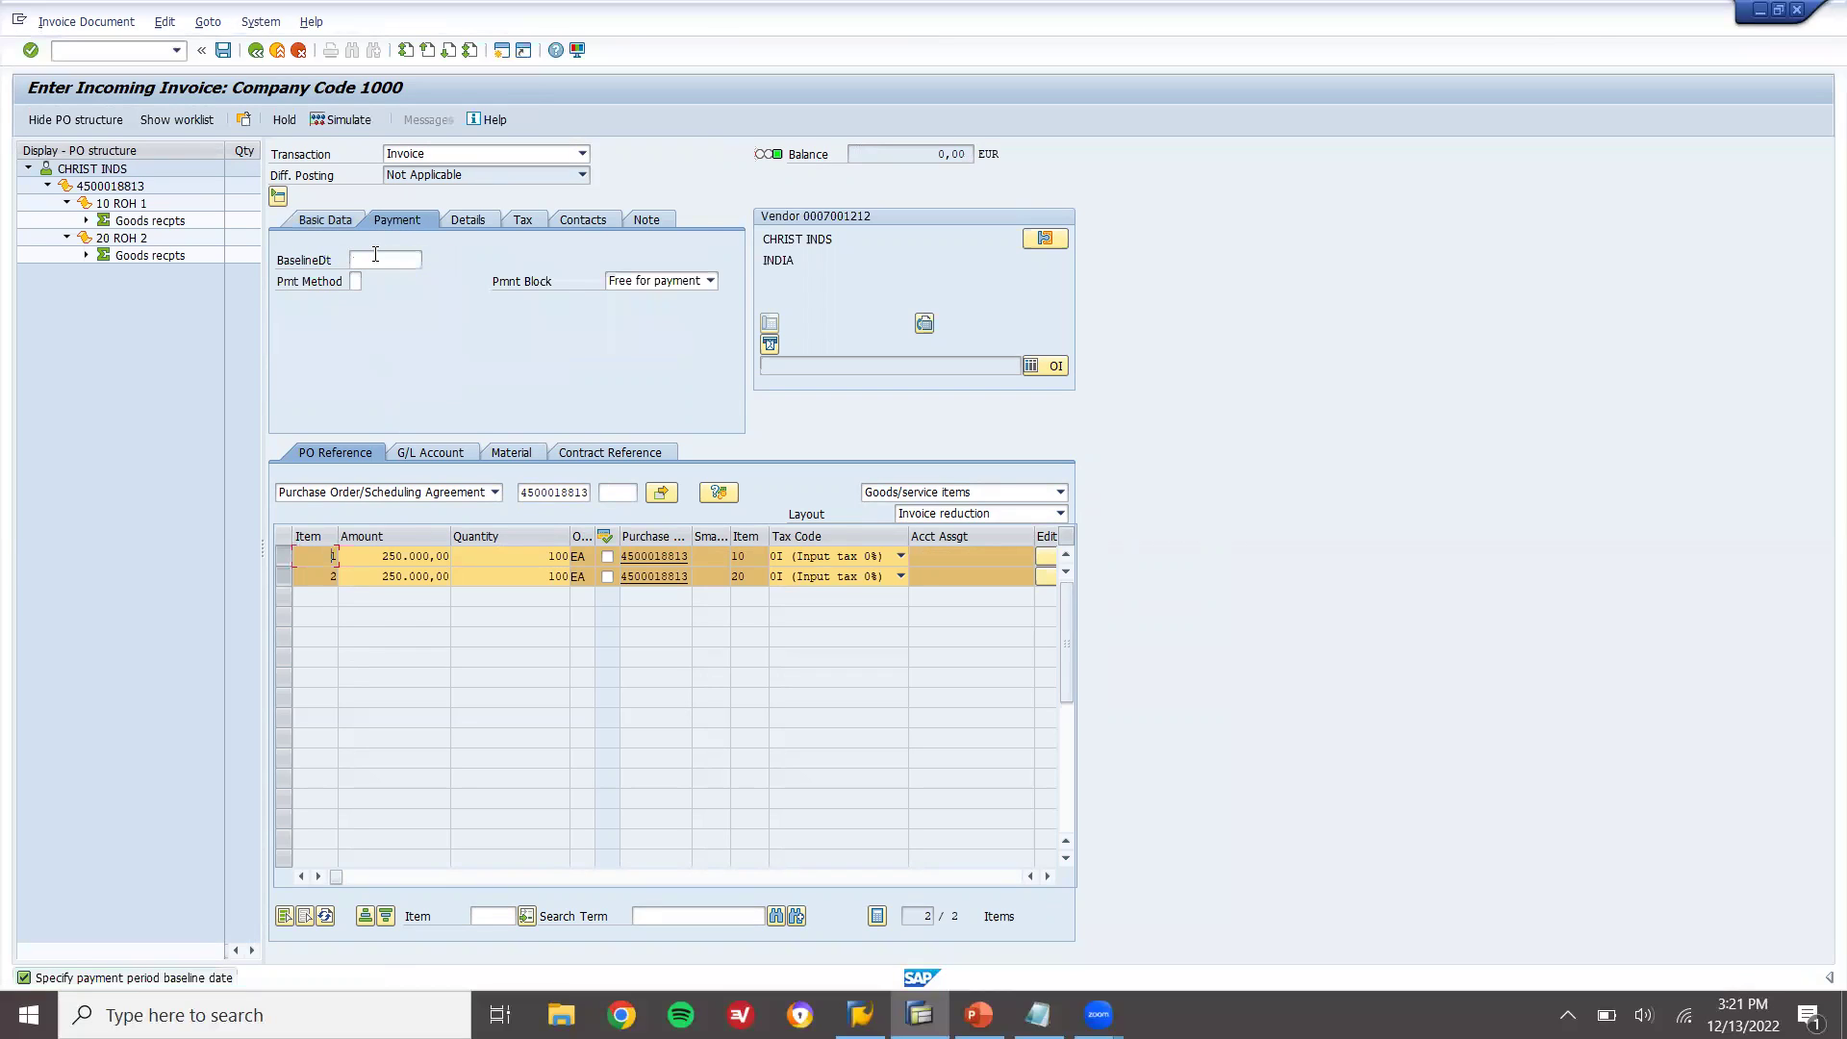
- Set the payment baseline date to 12.12.2022, post the invoice and leave the transaction
left_click(368, 255)
key("Return")
key("Return")
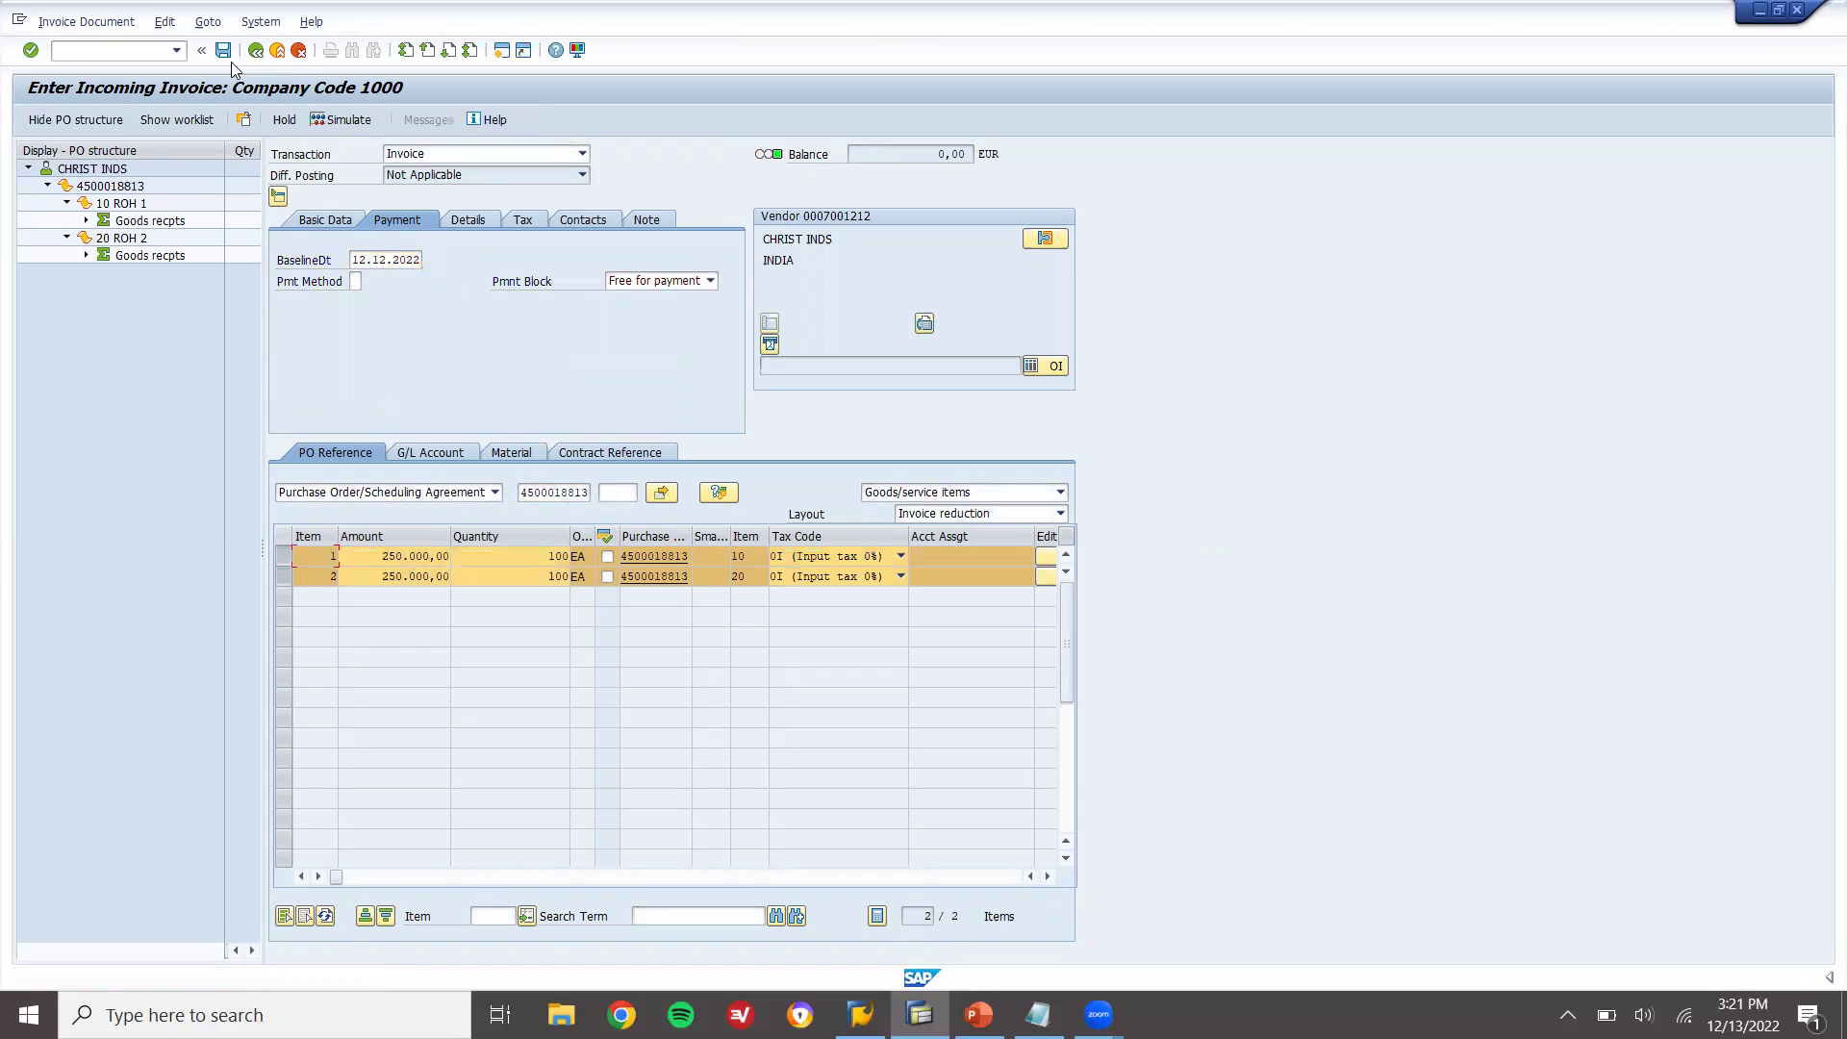
left_click(223, 50)
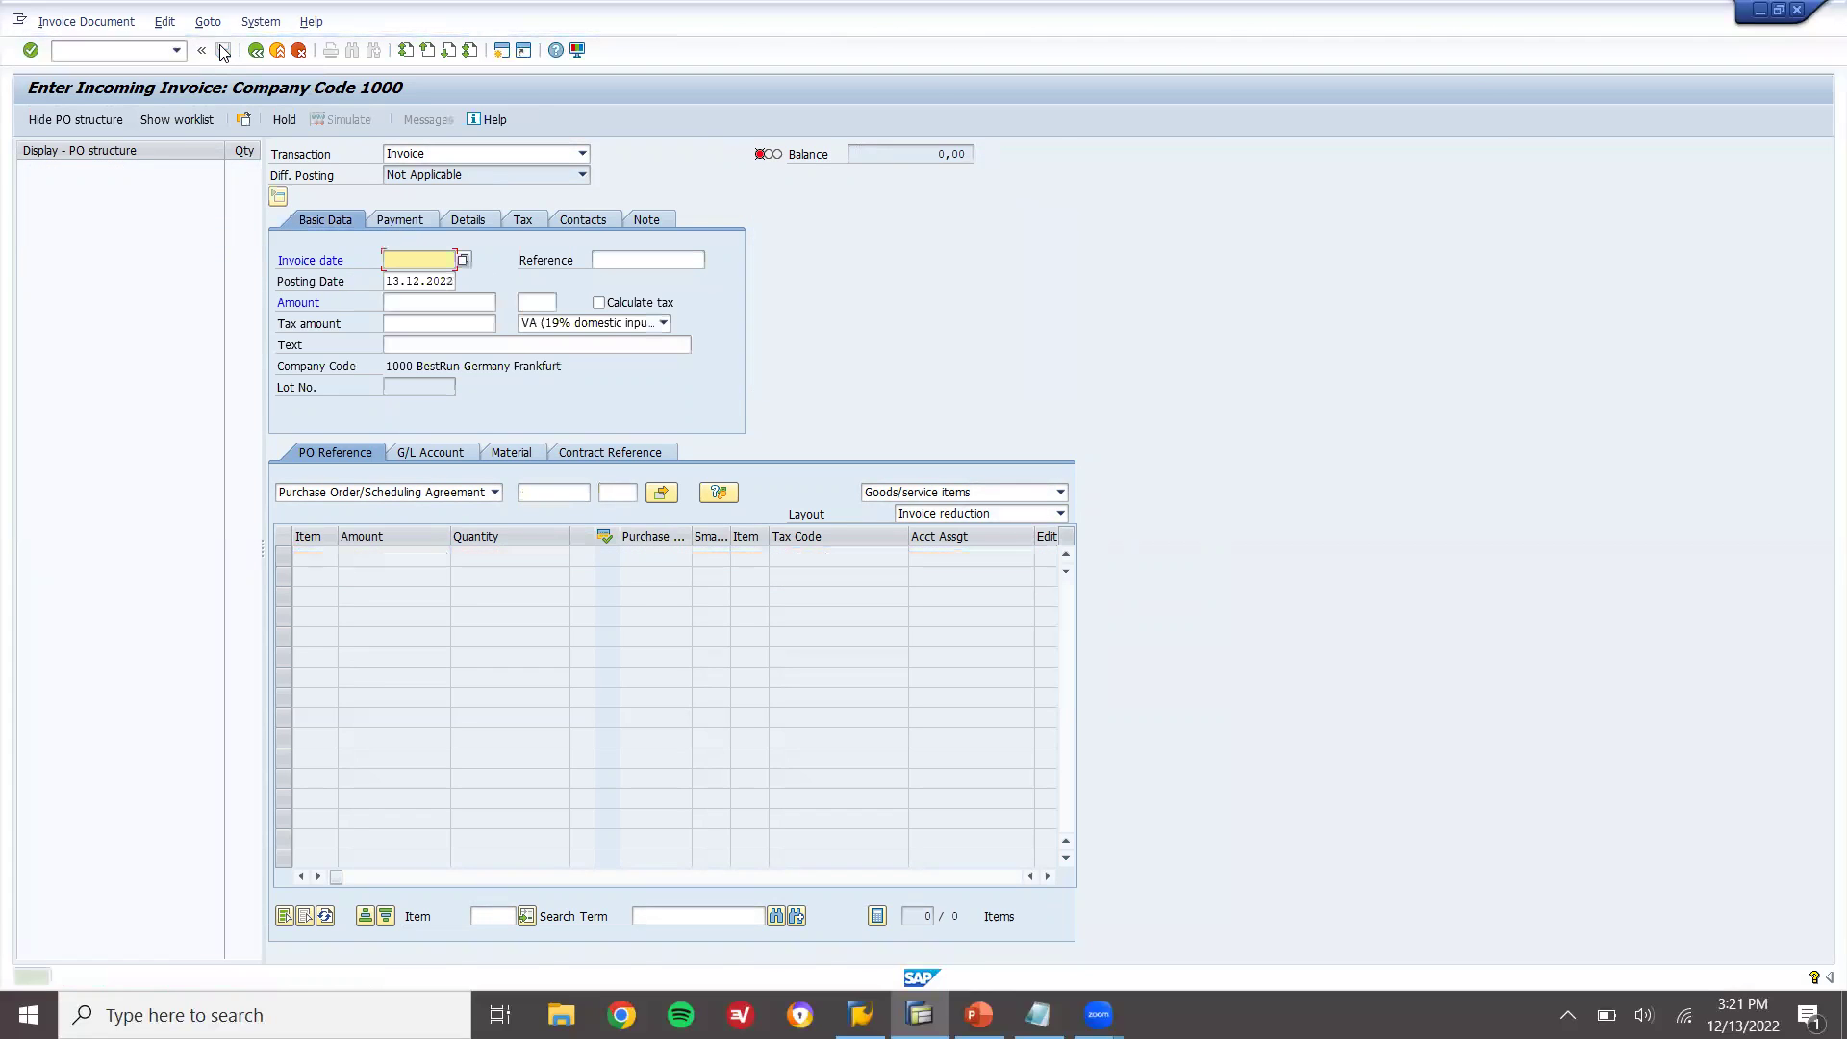
left_click(277, 50)
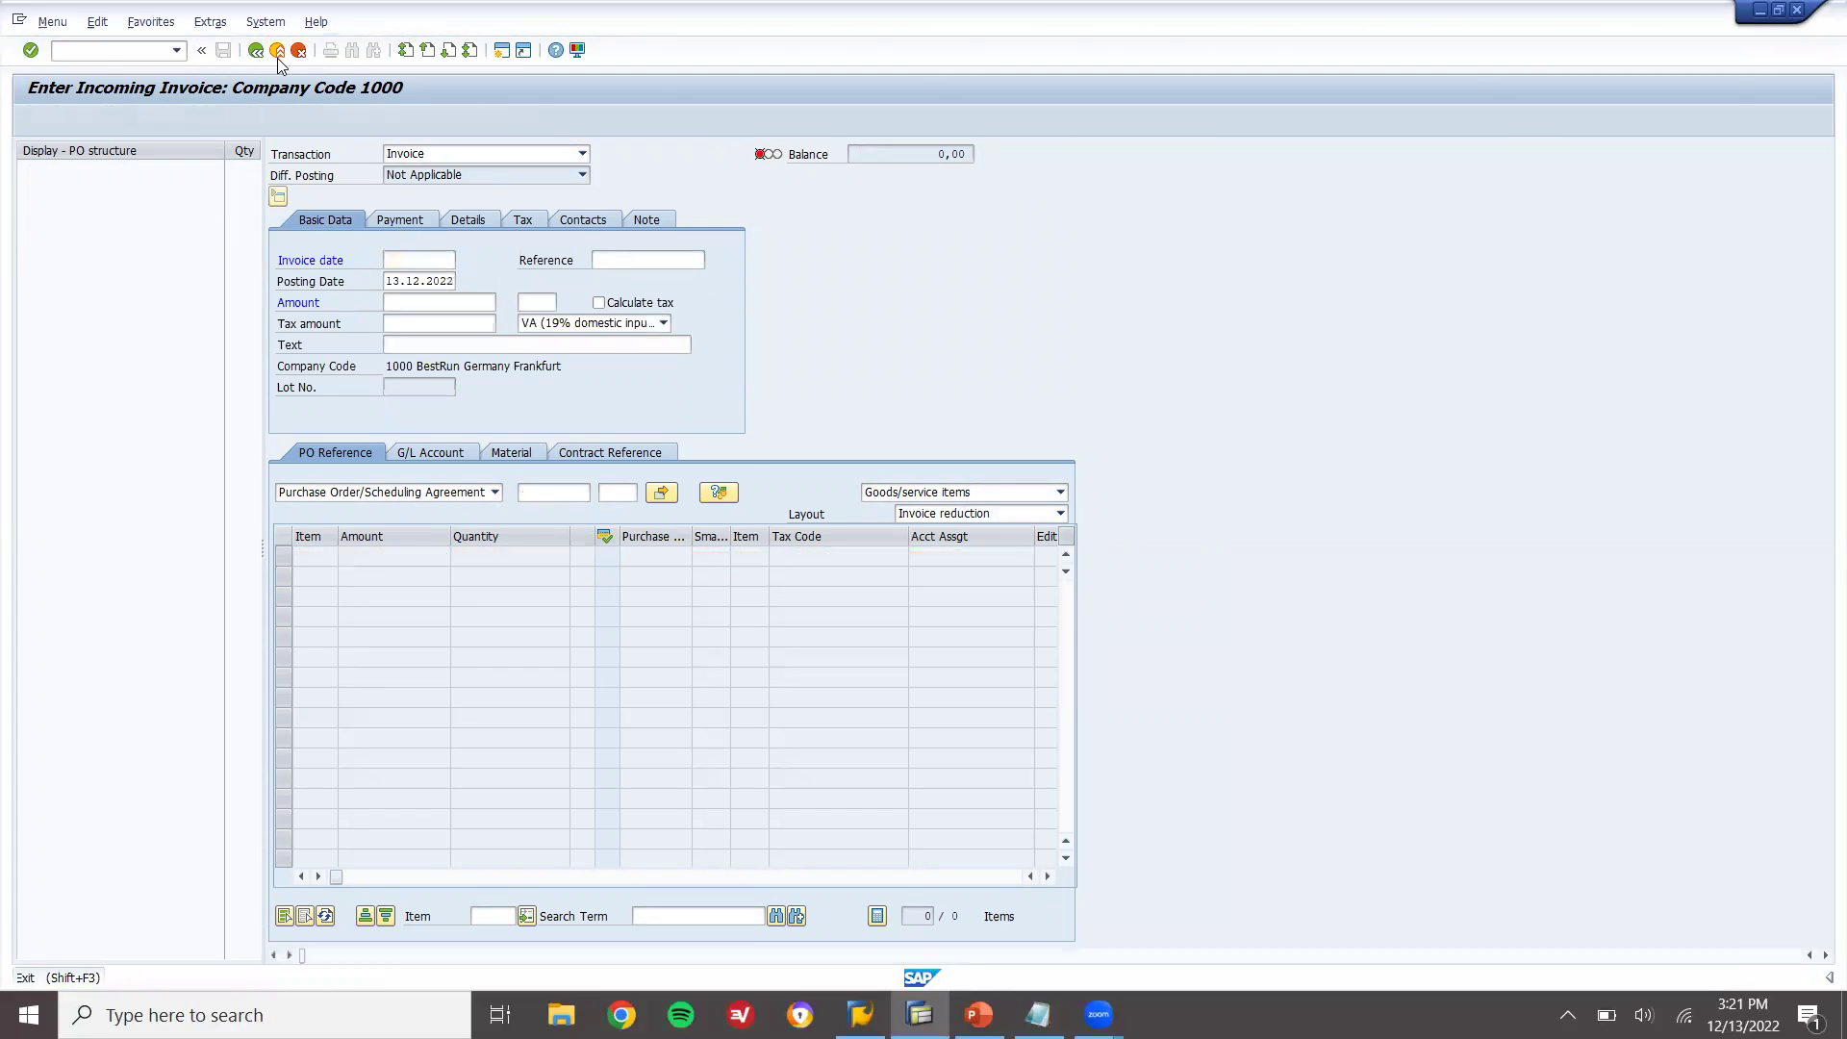
- Display the stock overview (MMBE) of material 7080 for plant 1000 and storage location 0001
type("mmbe")
key("Return")
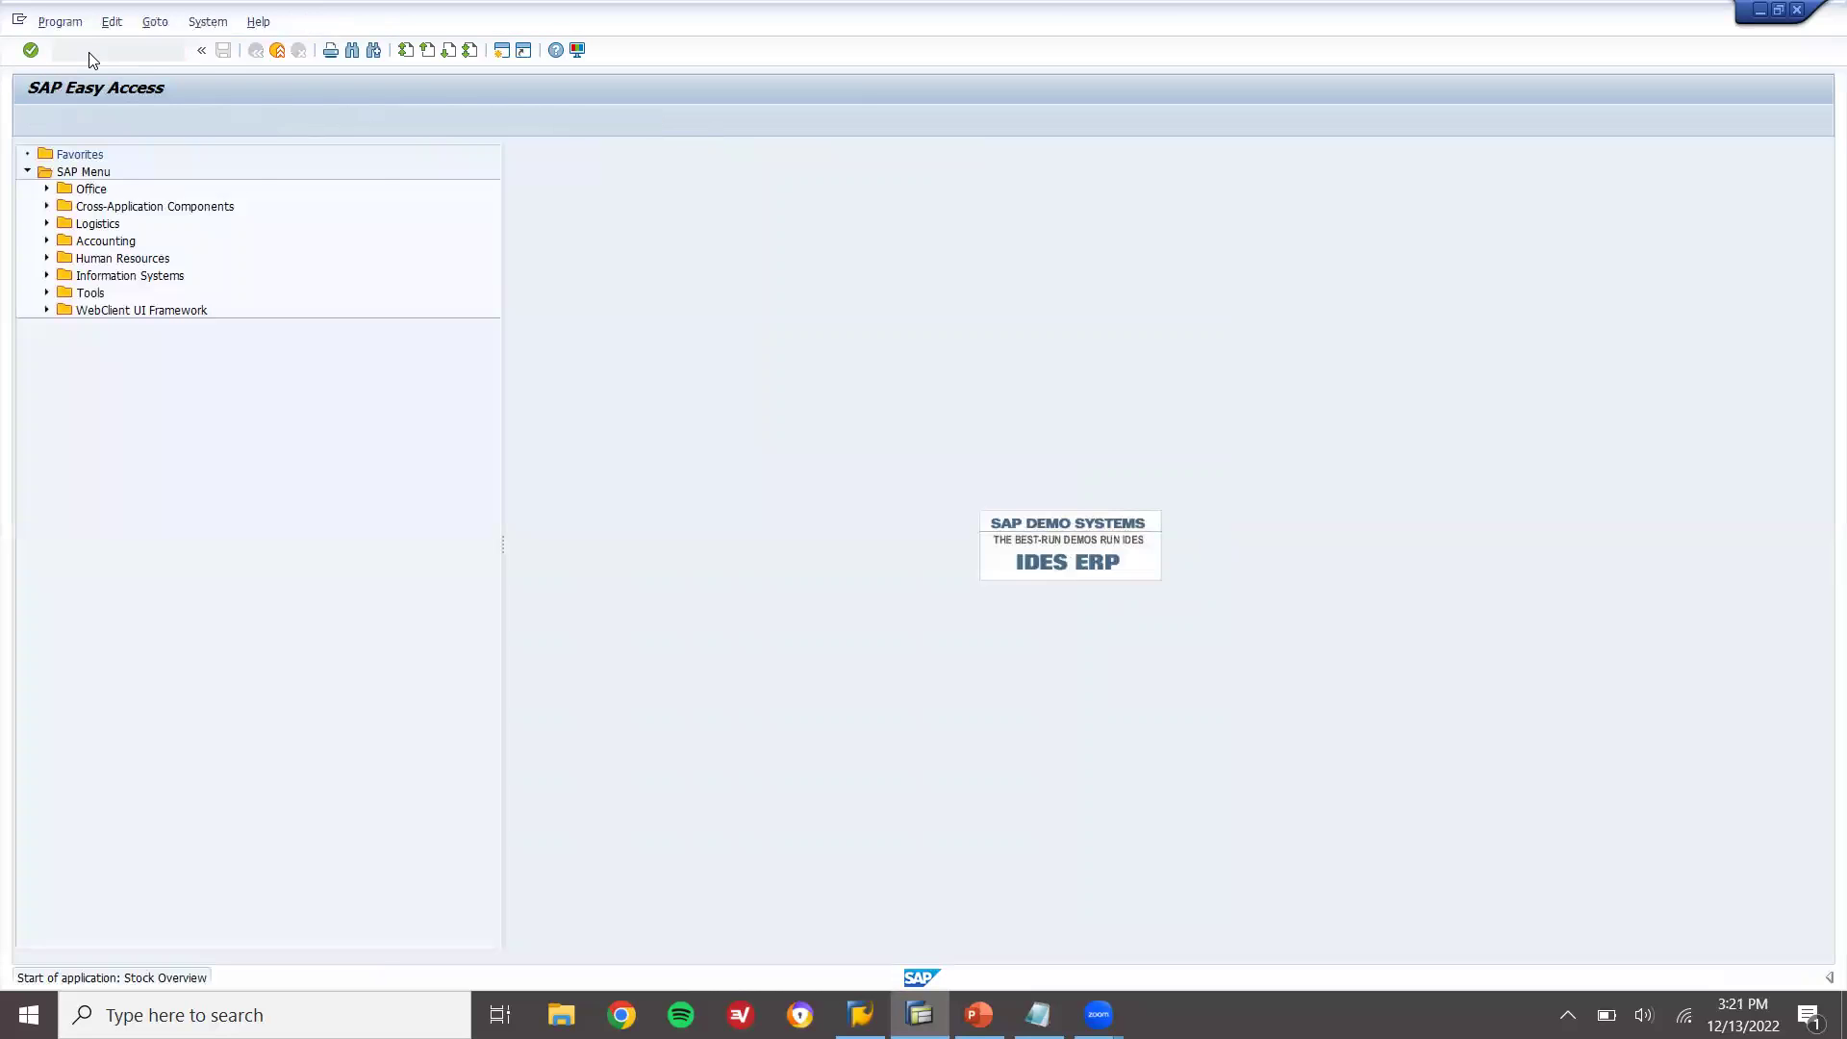
left_click(268, 194)
type("1000")
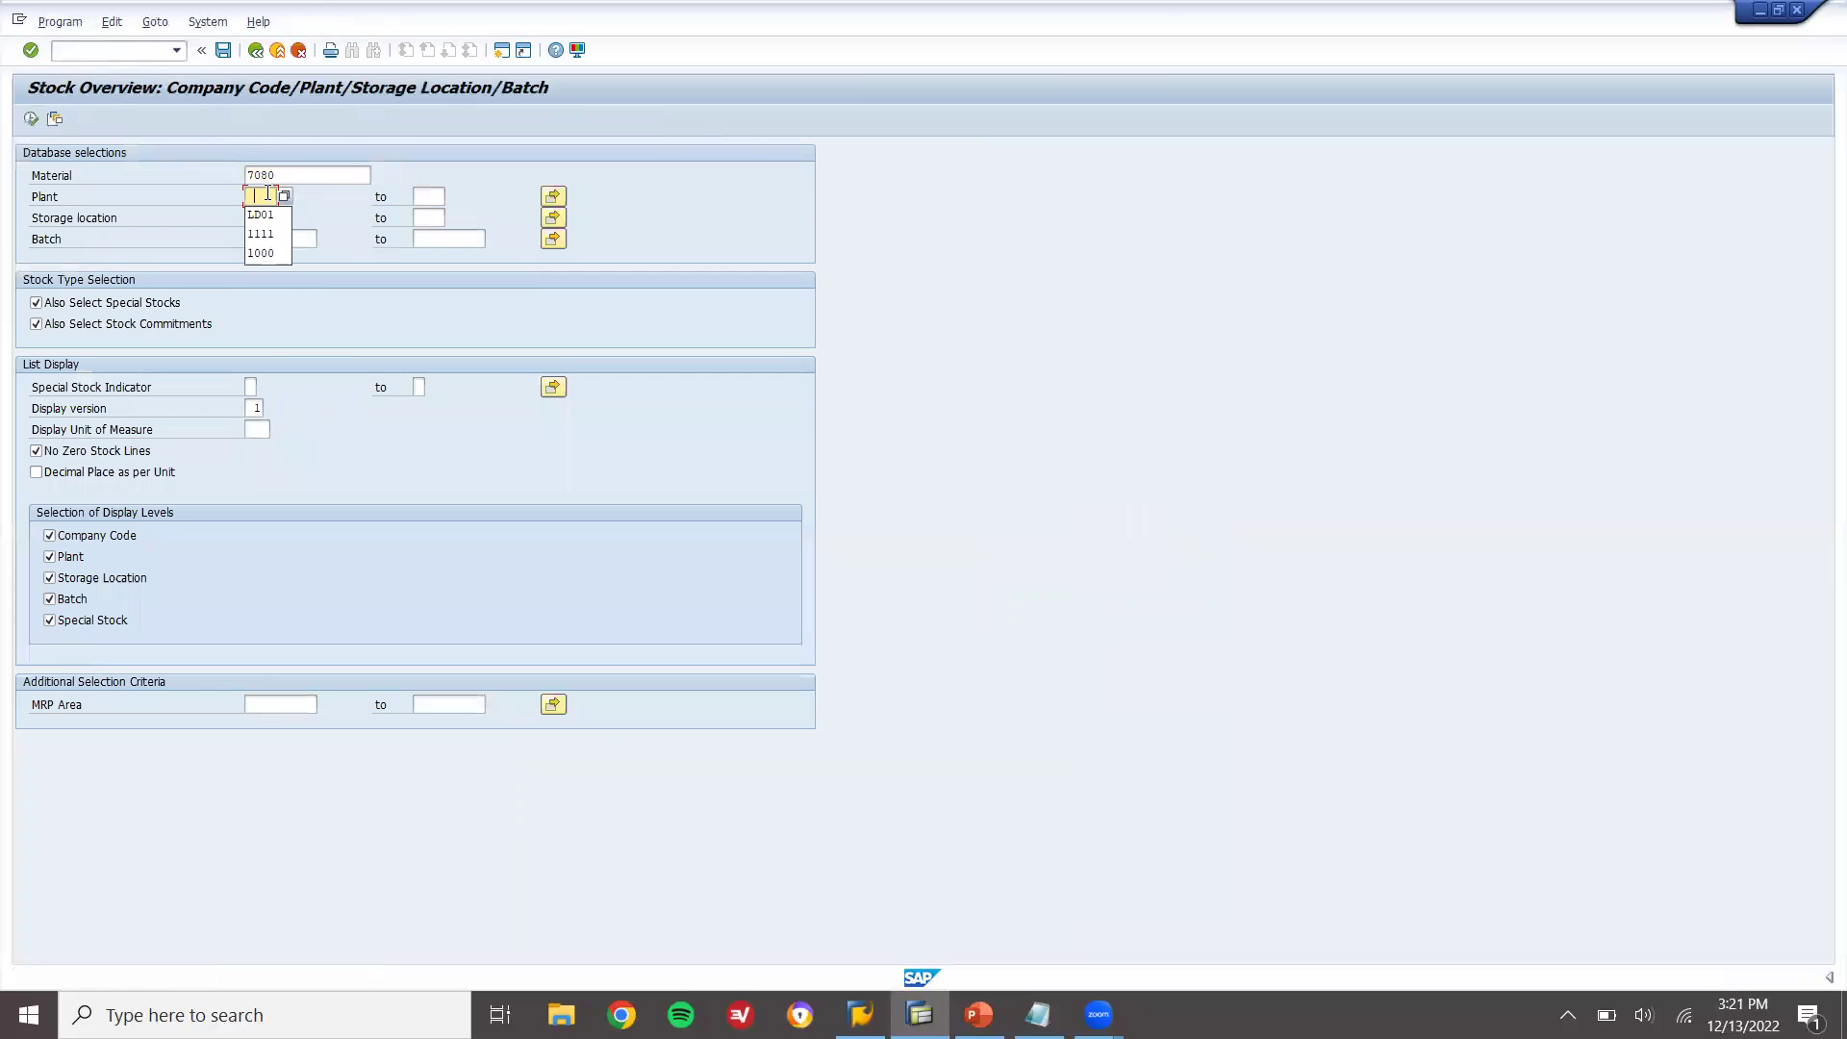
left_click(260, 217)
type("0001")
left_click(30, 119)
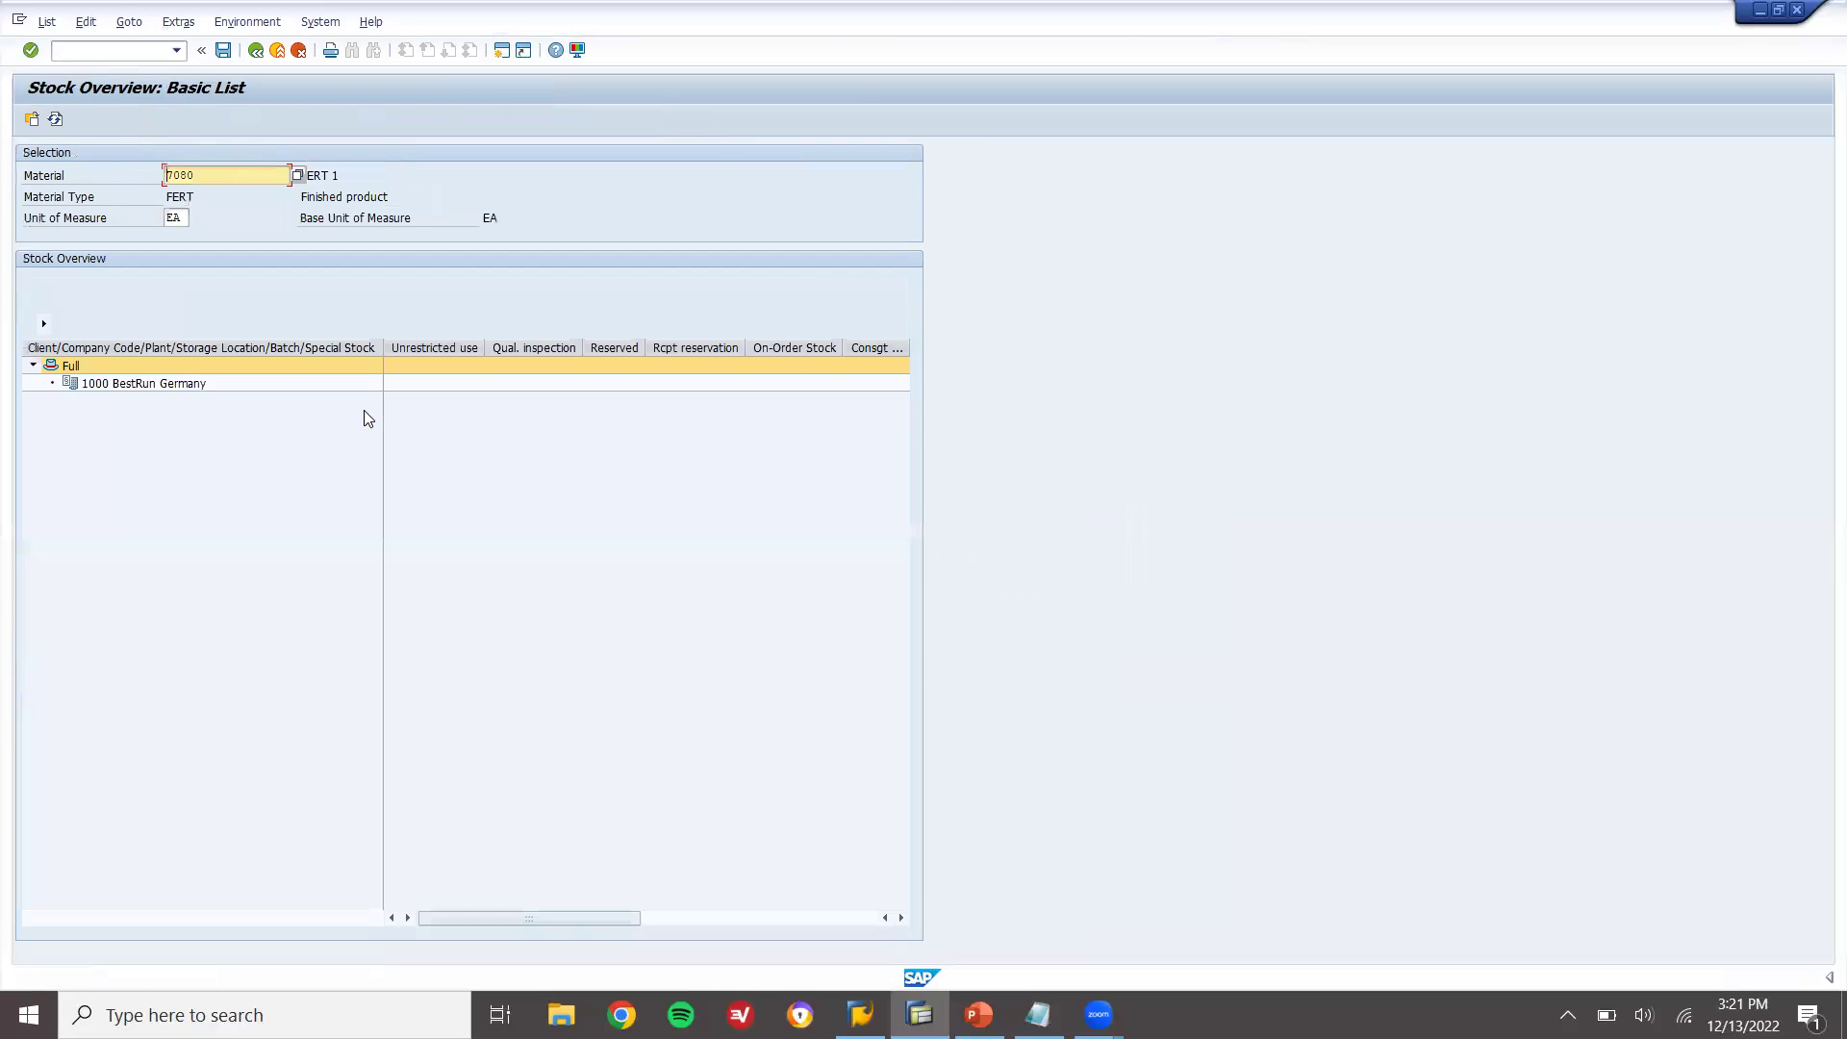
- Look up the raw material number in the Notepad notes and display the stock overview of material 7078
key("alt+Tab")
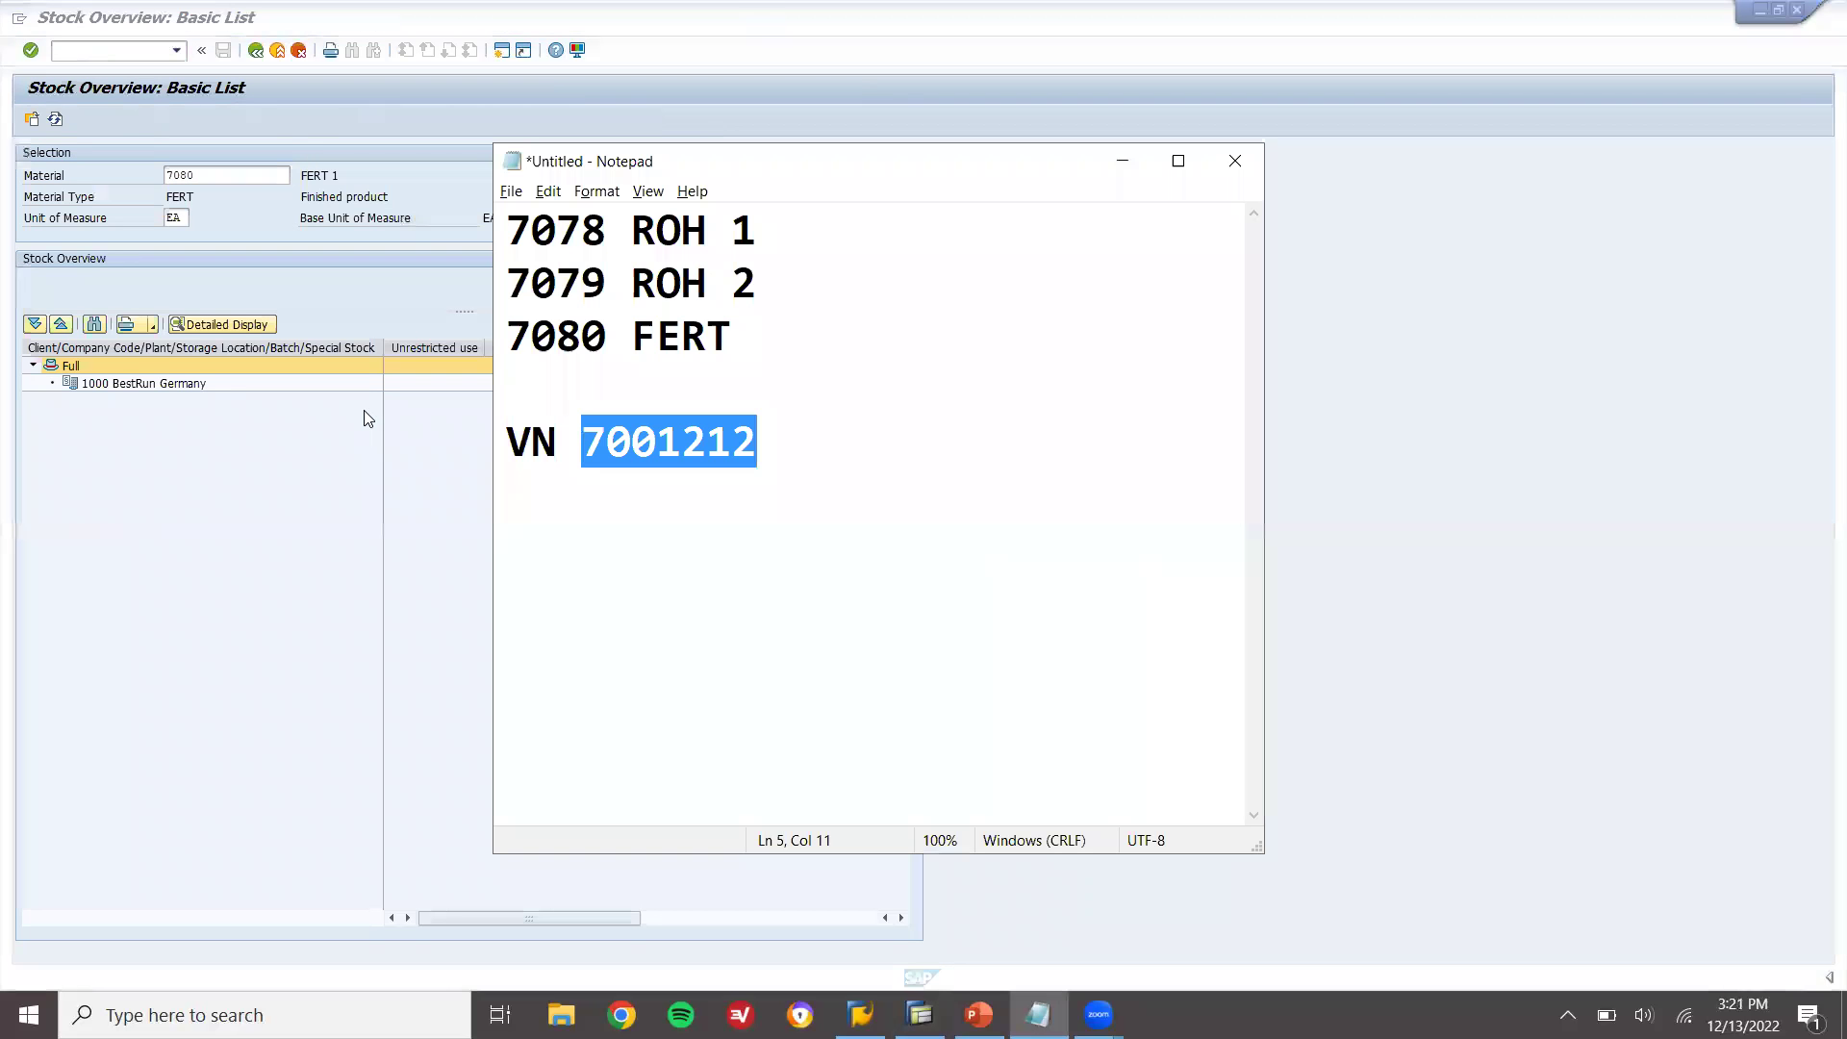
key("alt+Tab")
left_click(233, 171)
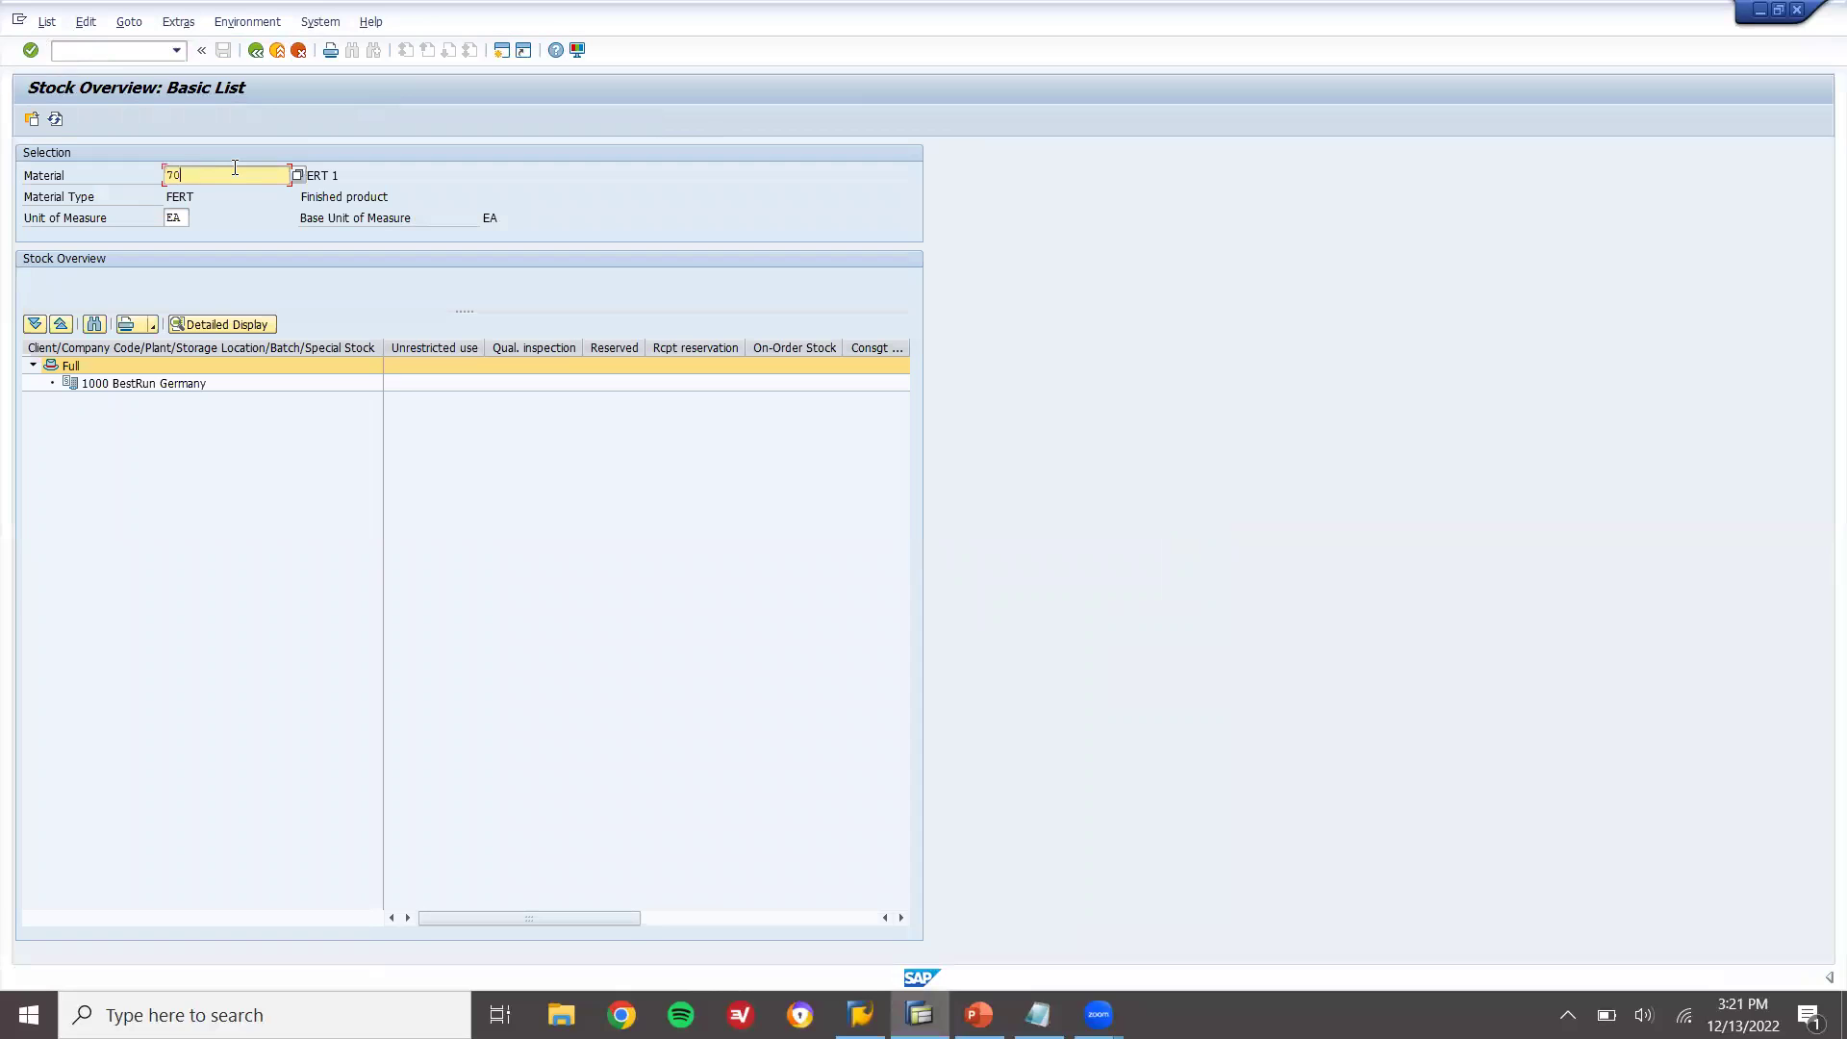
type("7078")
key("Return")
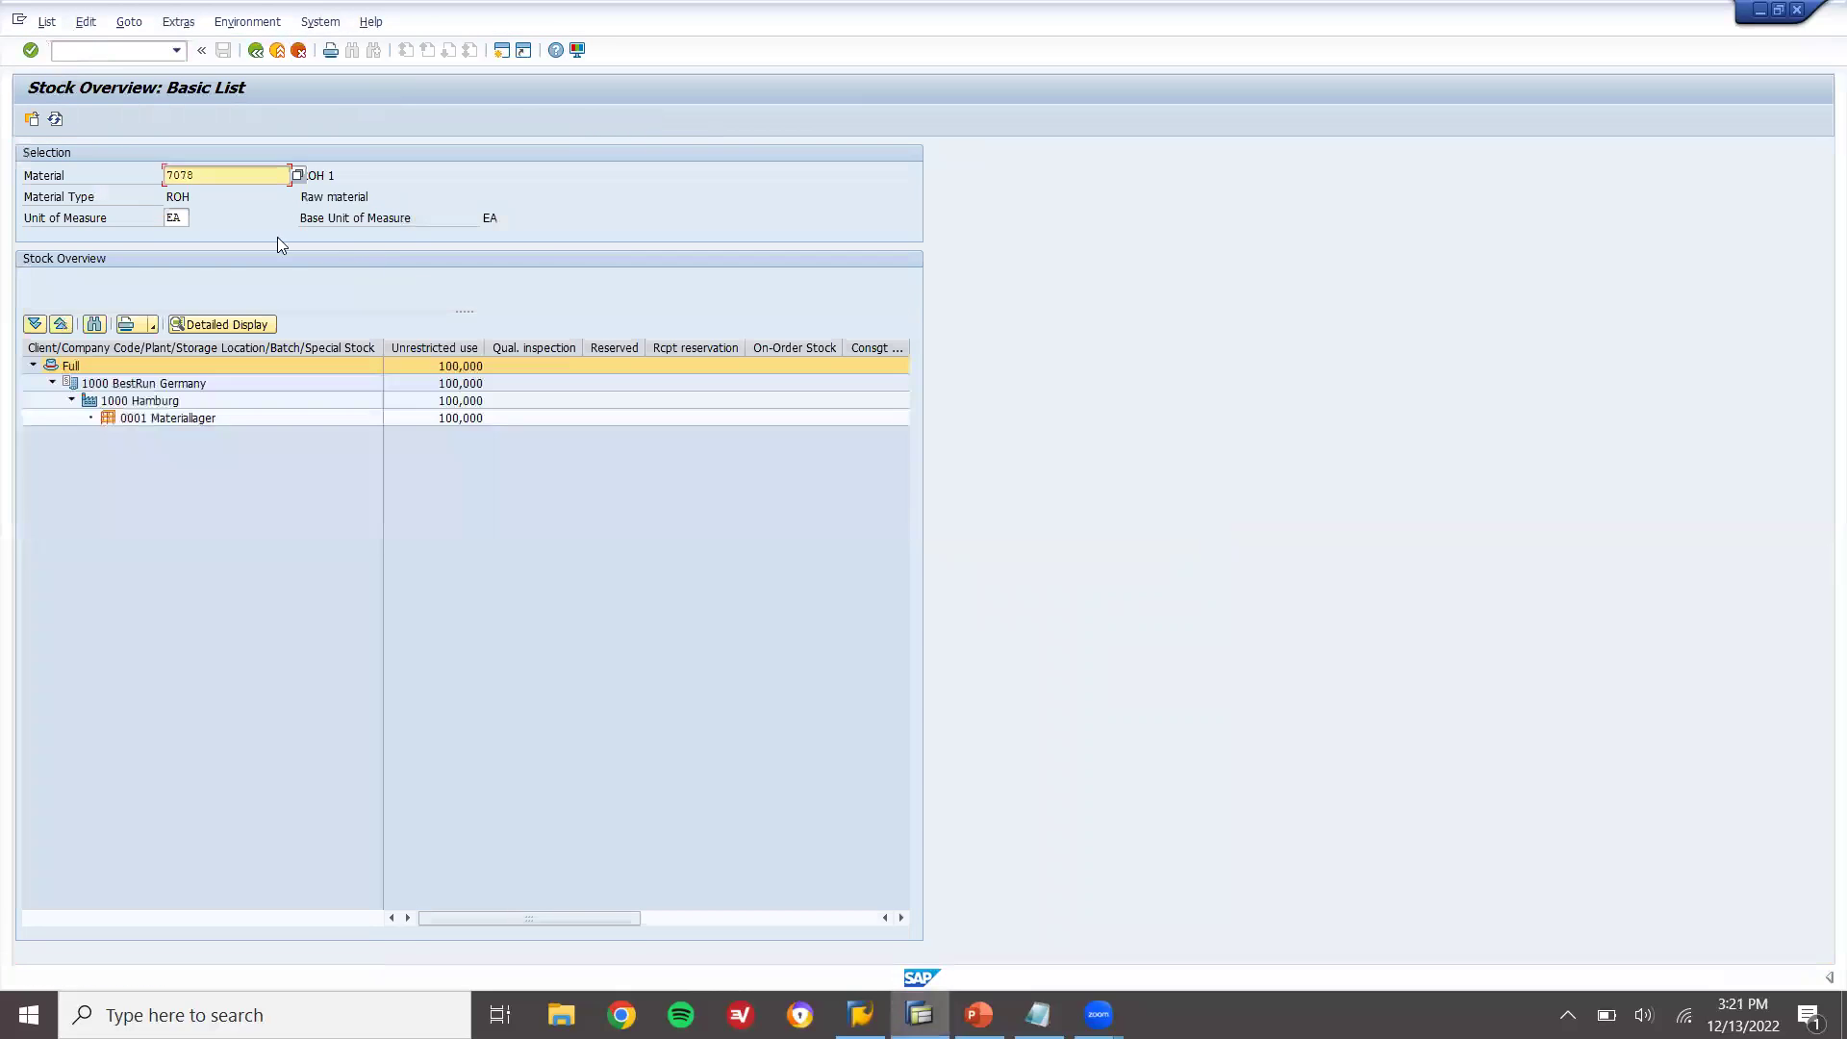
- Display the stock overview of material 7079 and of finished product 7080
key("BackSpace")
type("9")
left_click(30, 120)
key("BackSpace")
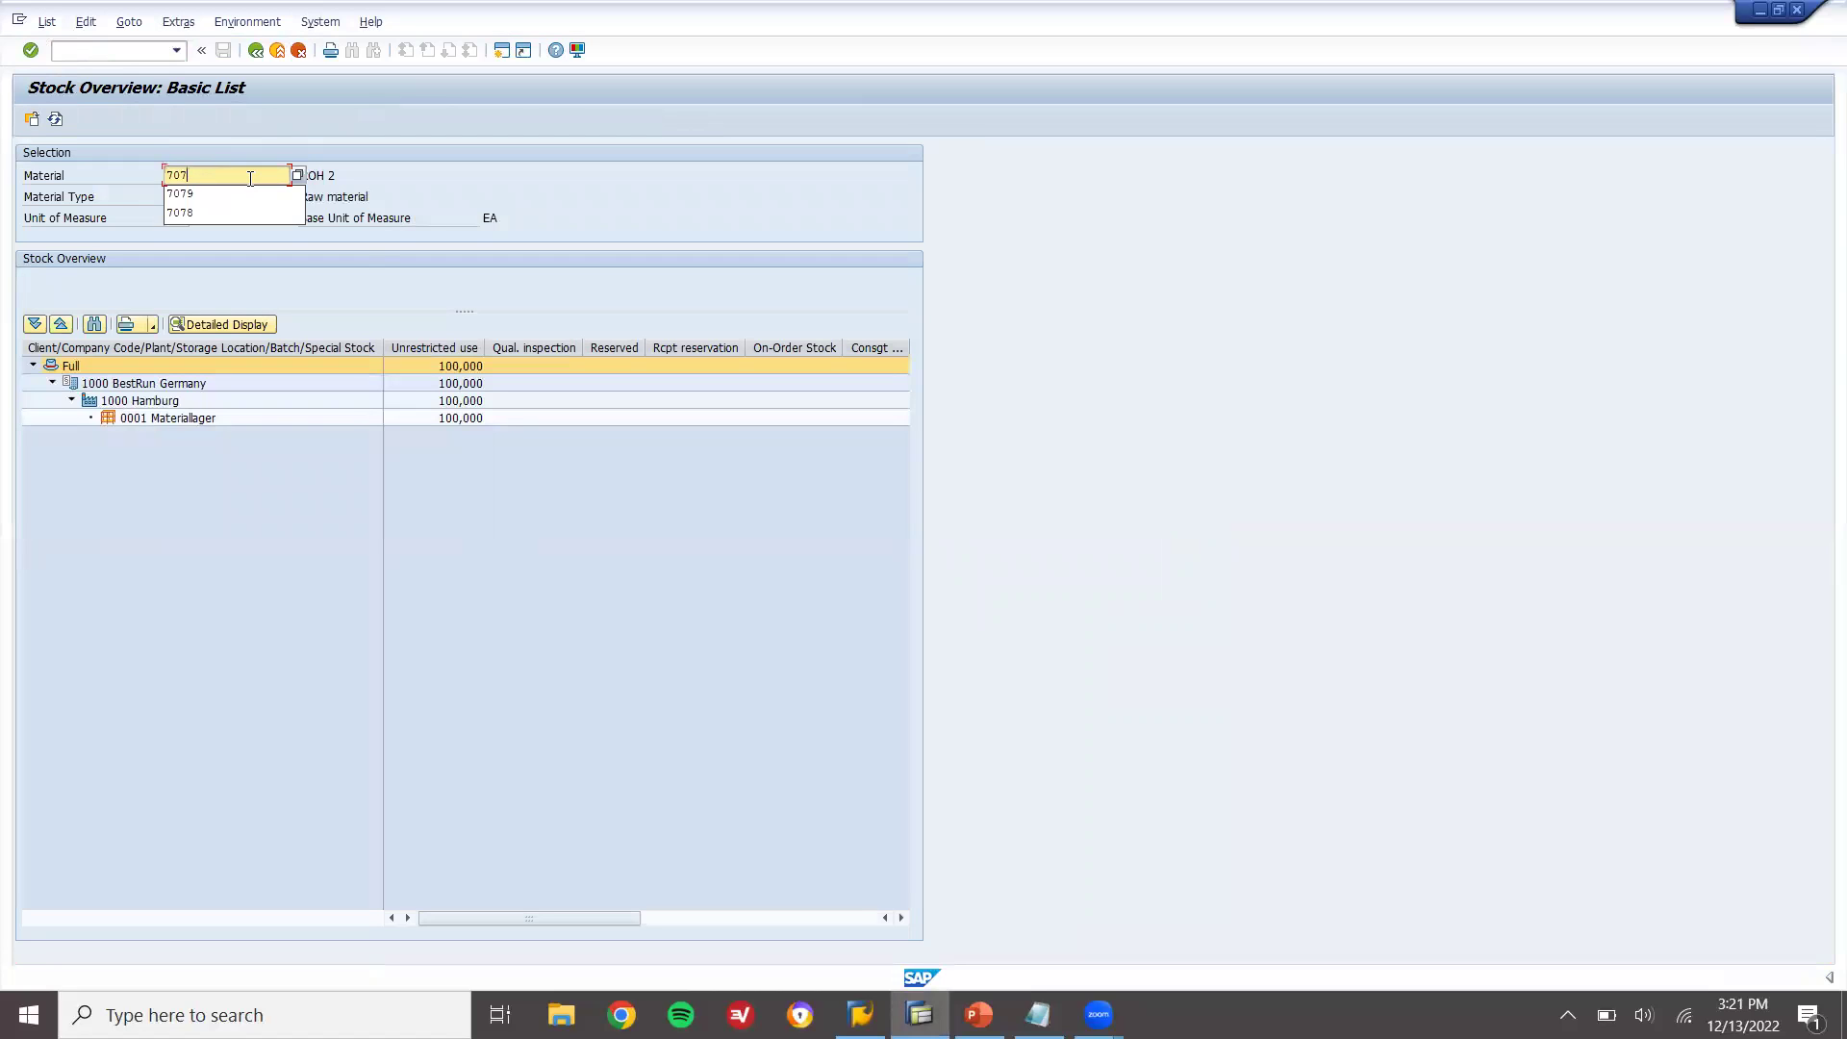
type("80")
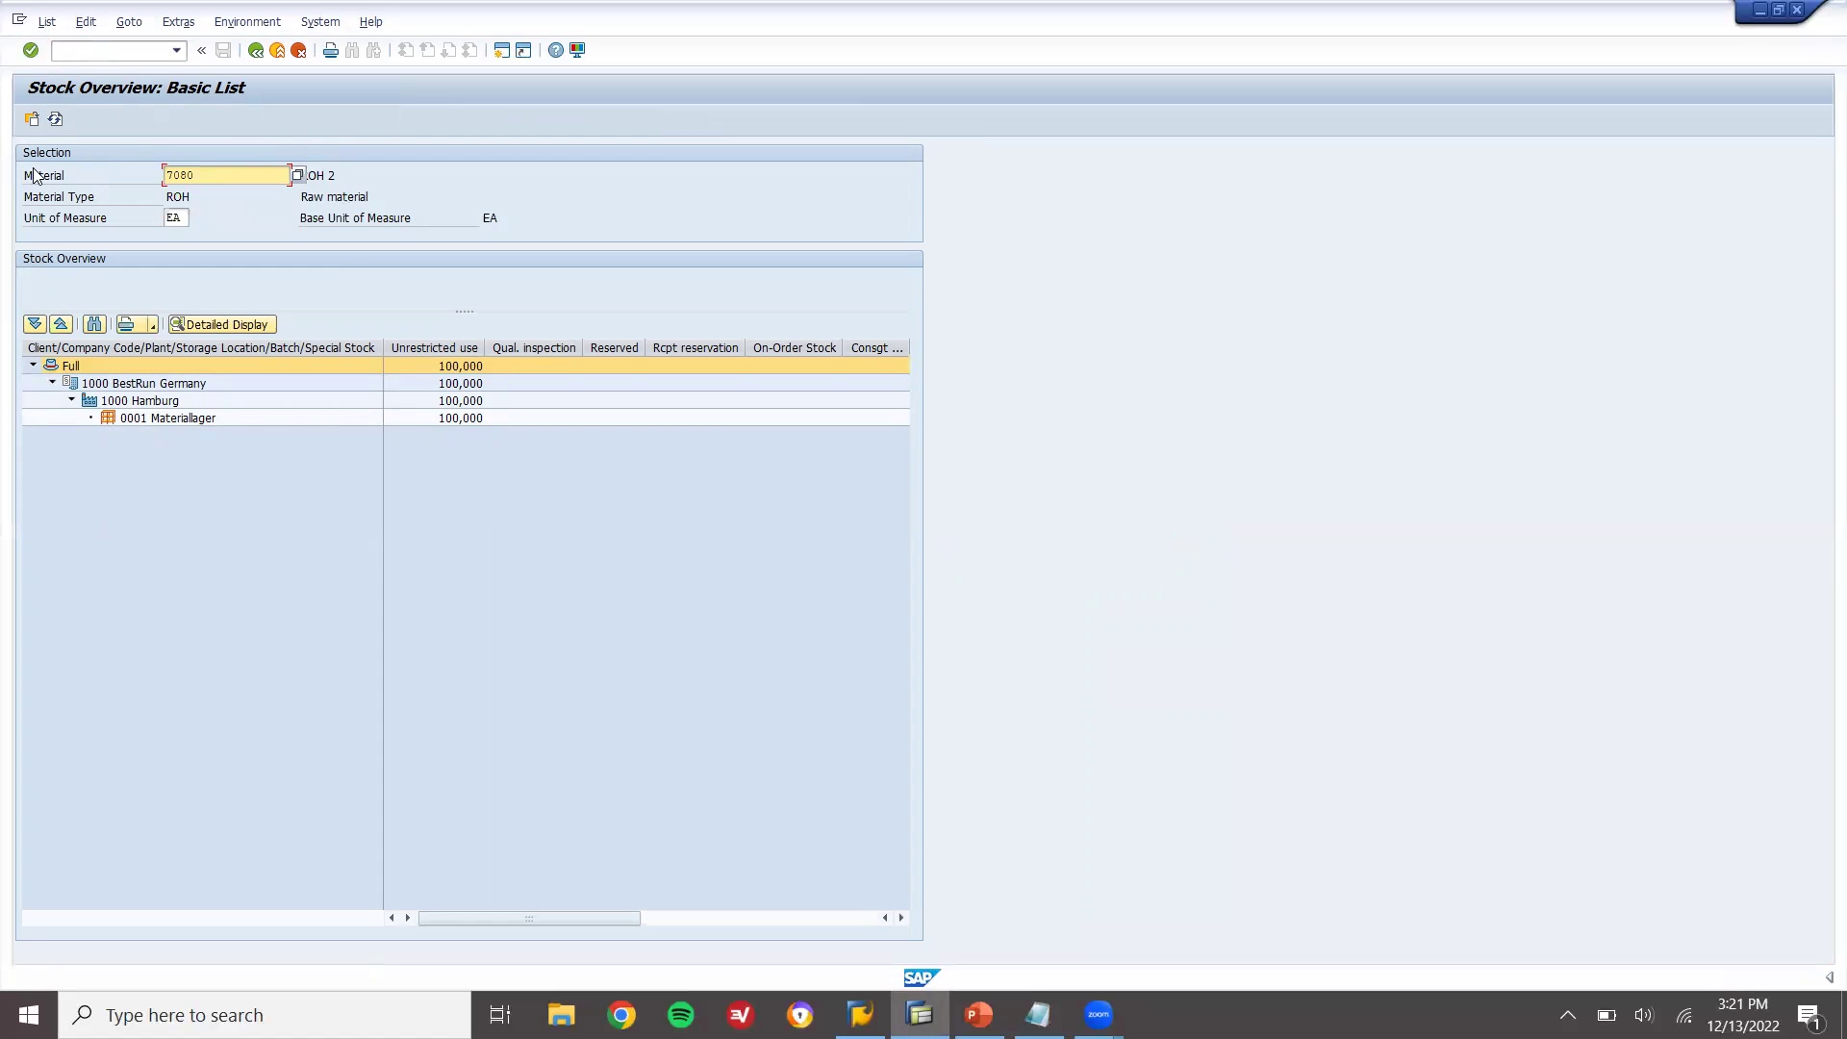
left_click(32, 119)
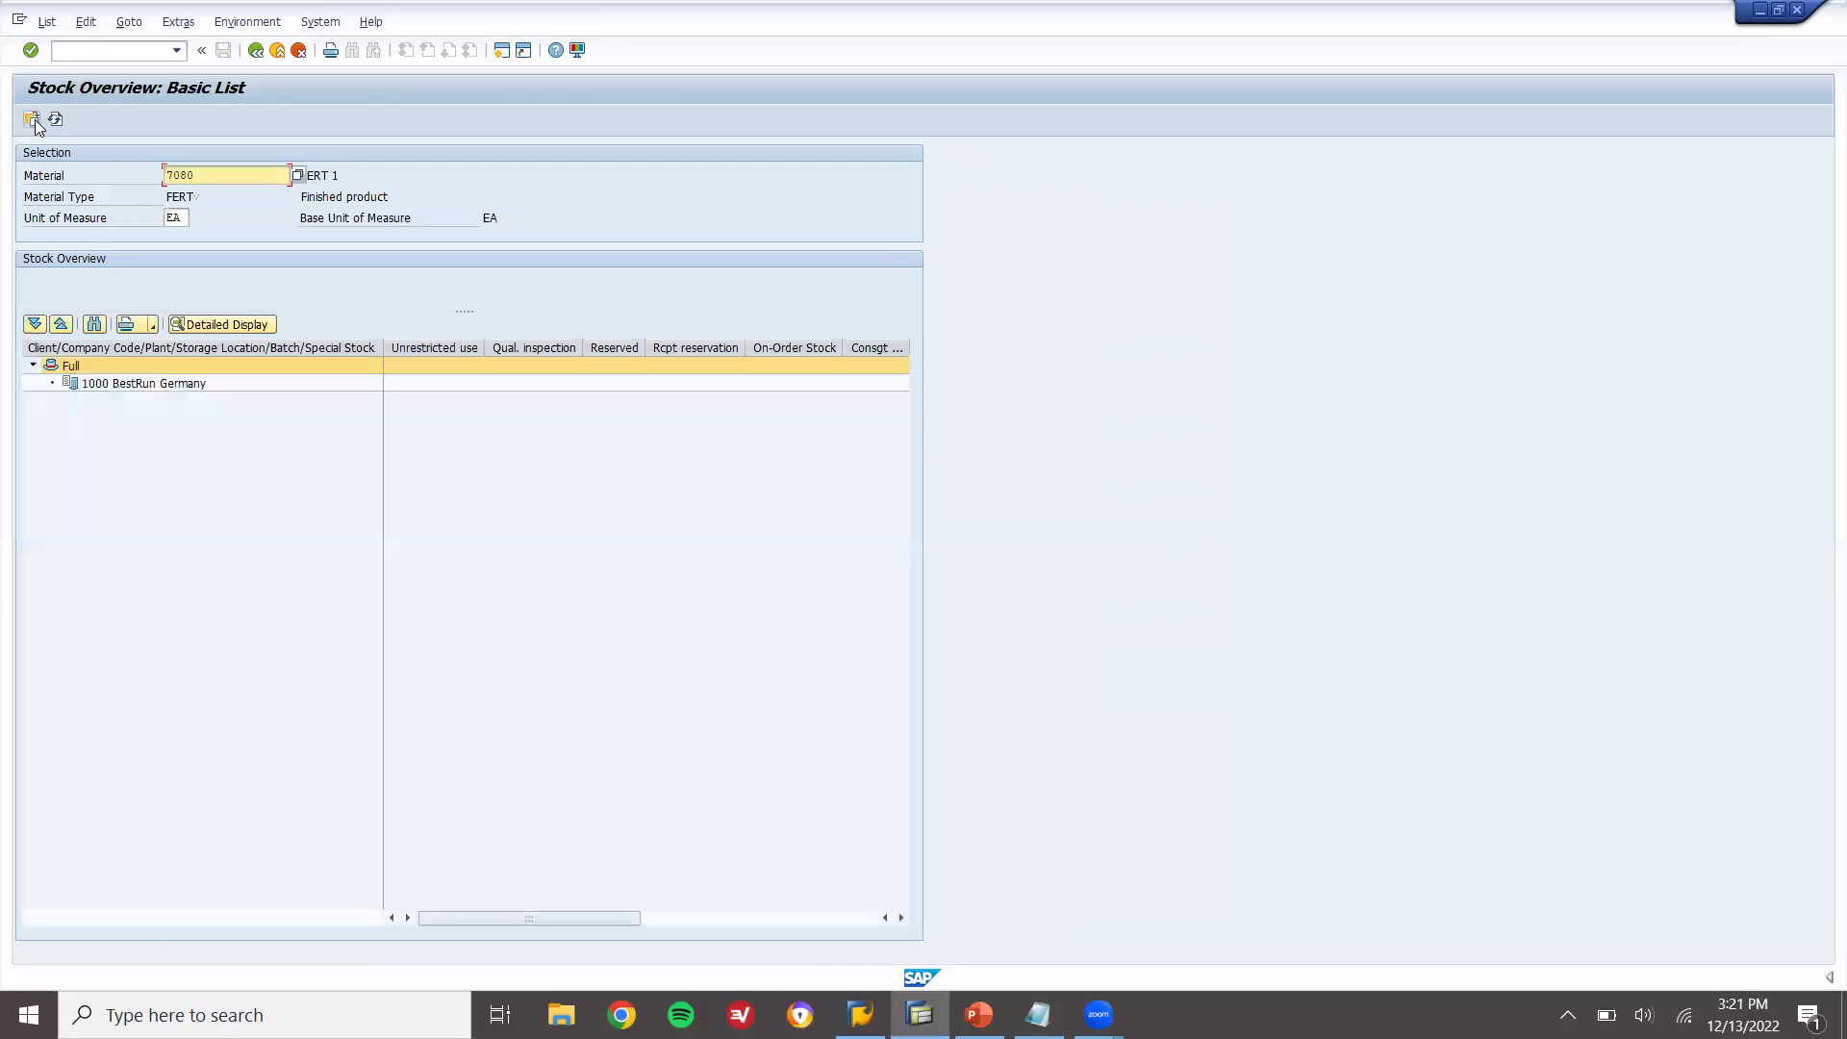
- Start creating planned independent requirements for material 7080 in plant 1000, checking the finished product's number against the Notepad notes
left_click(137, 50)
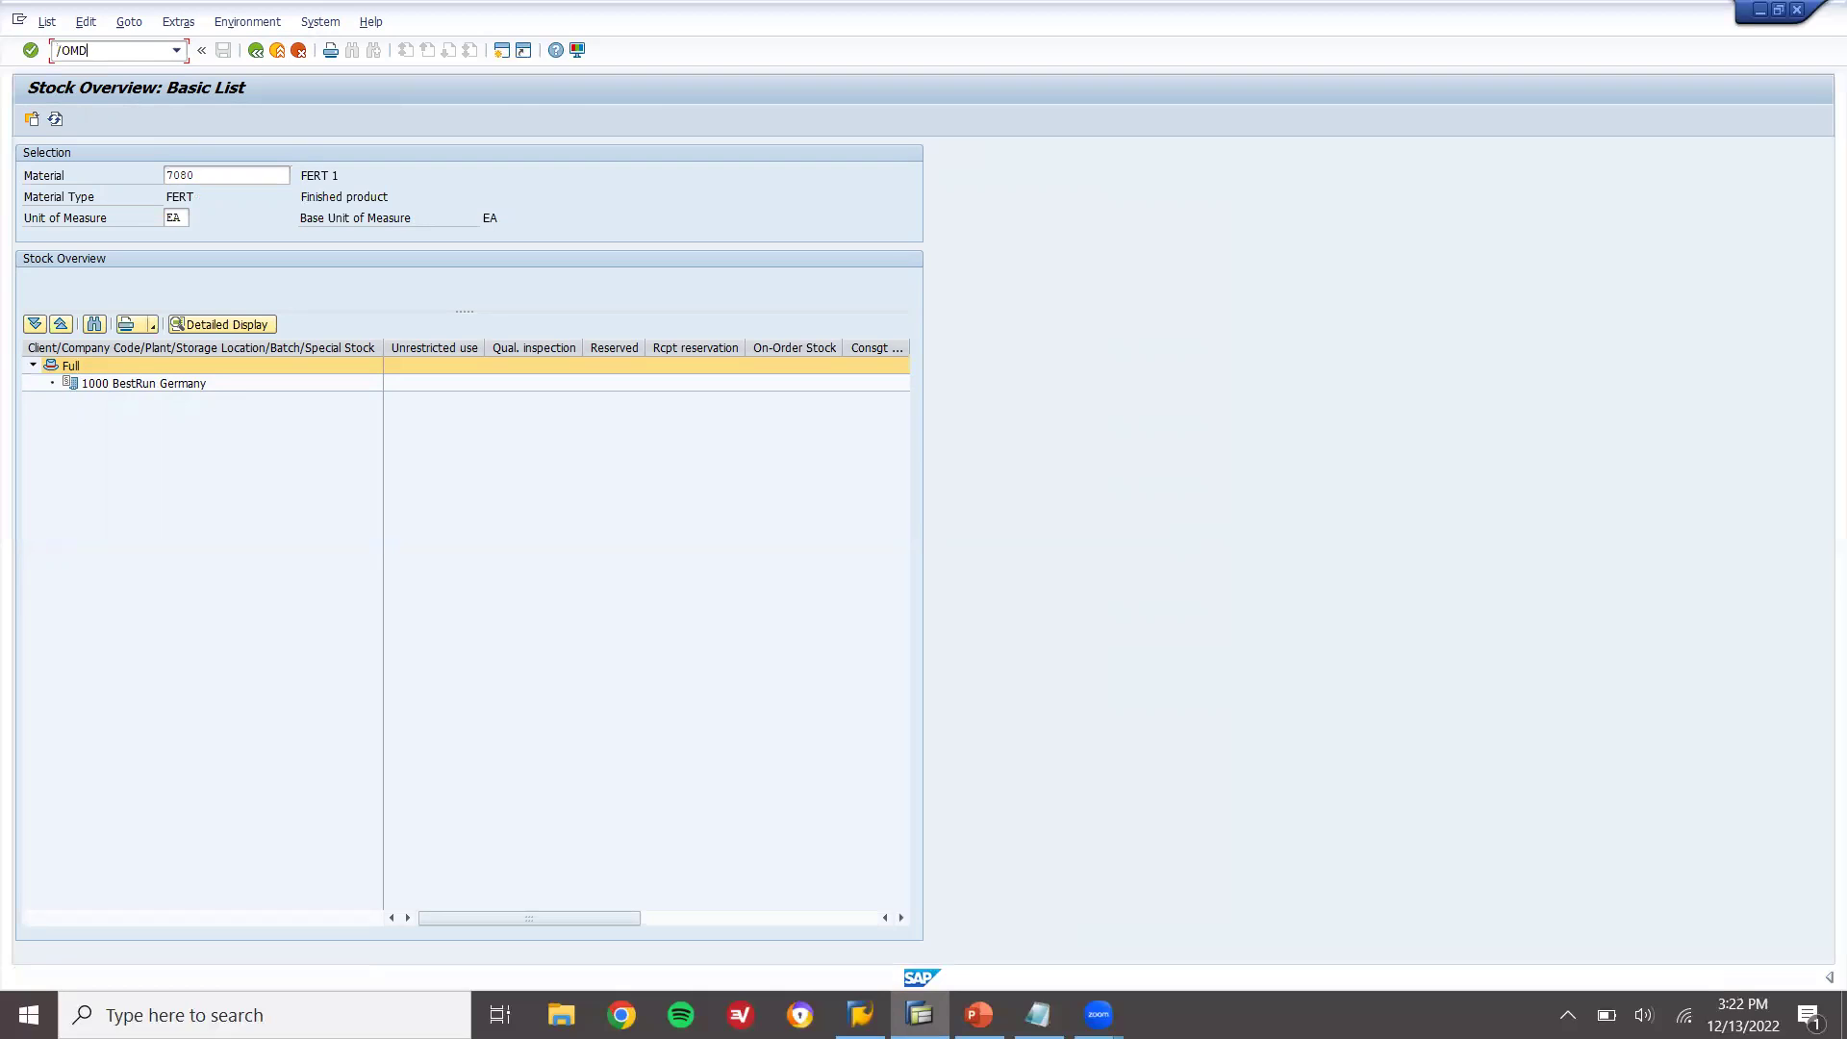
key("Return")
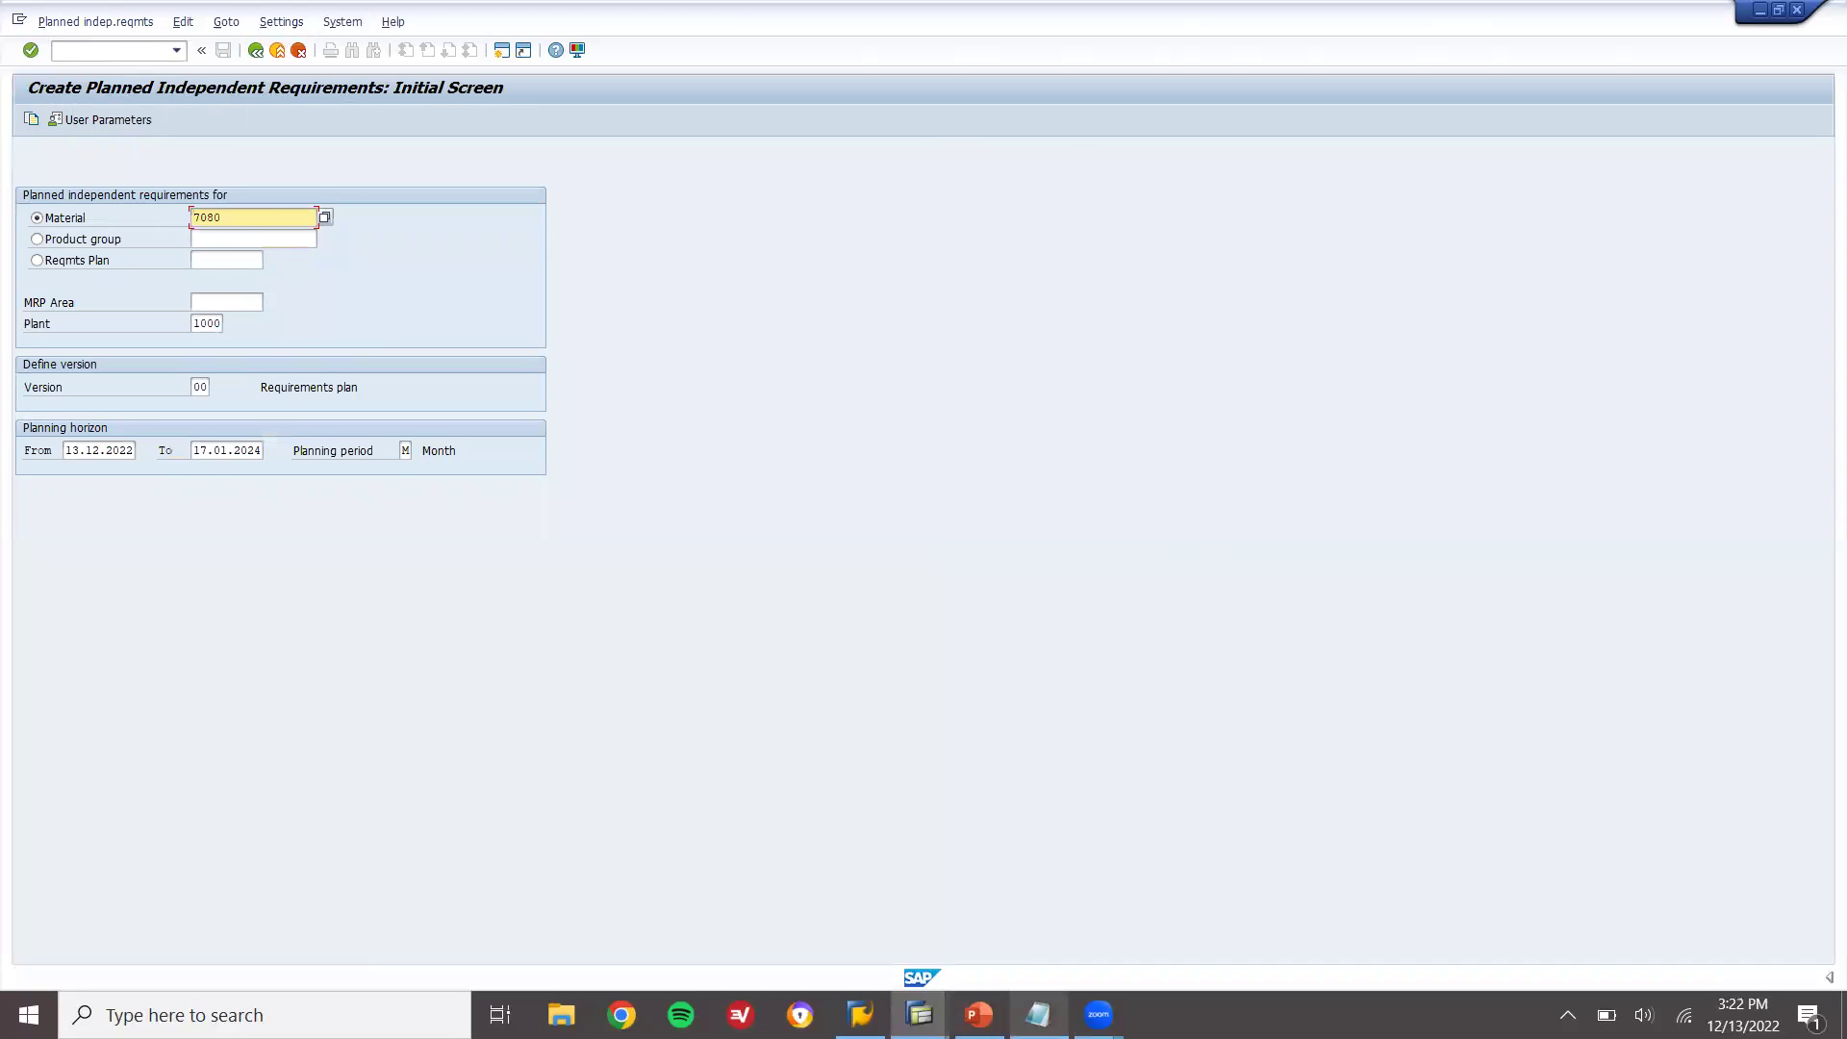
left_click(1039, 1015)
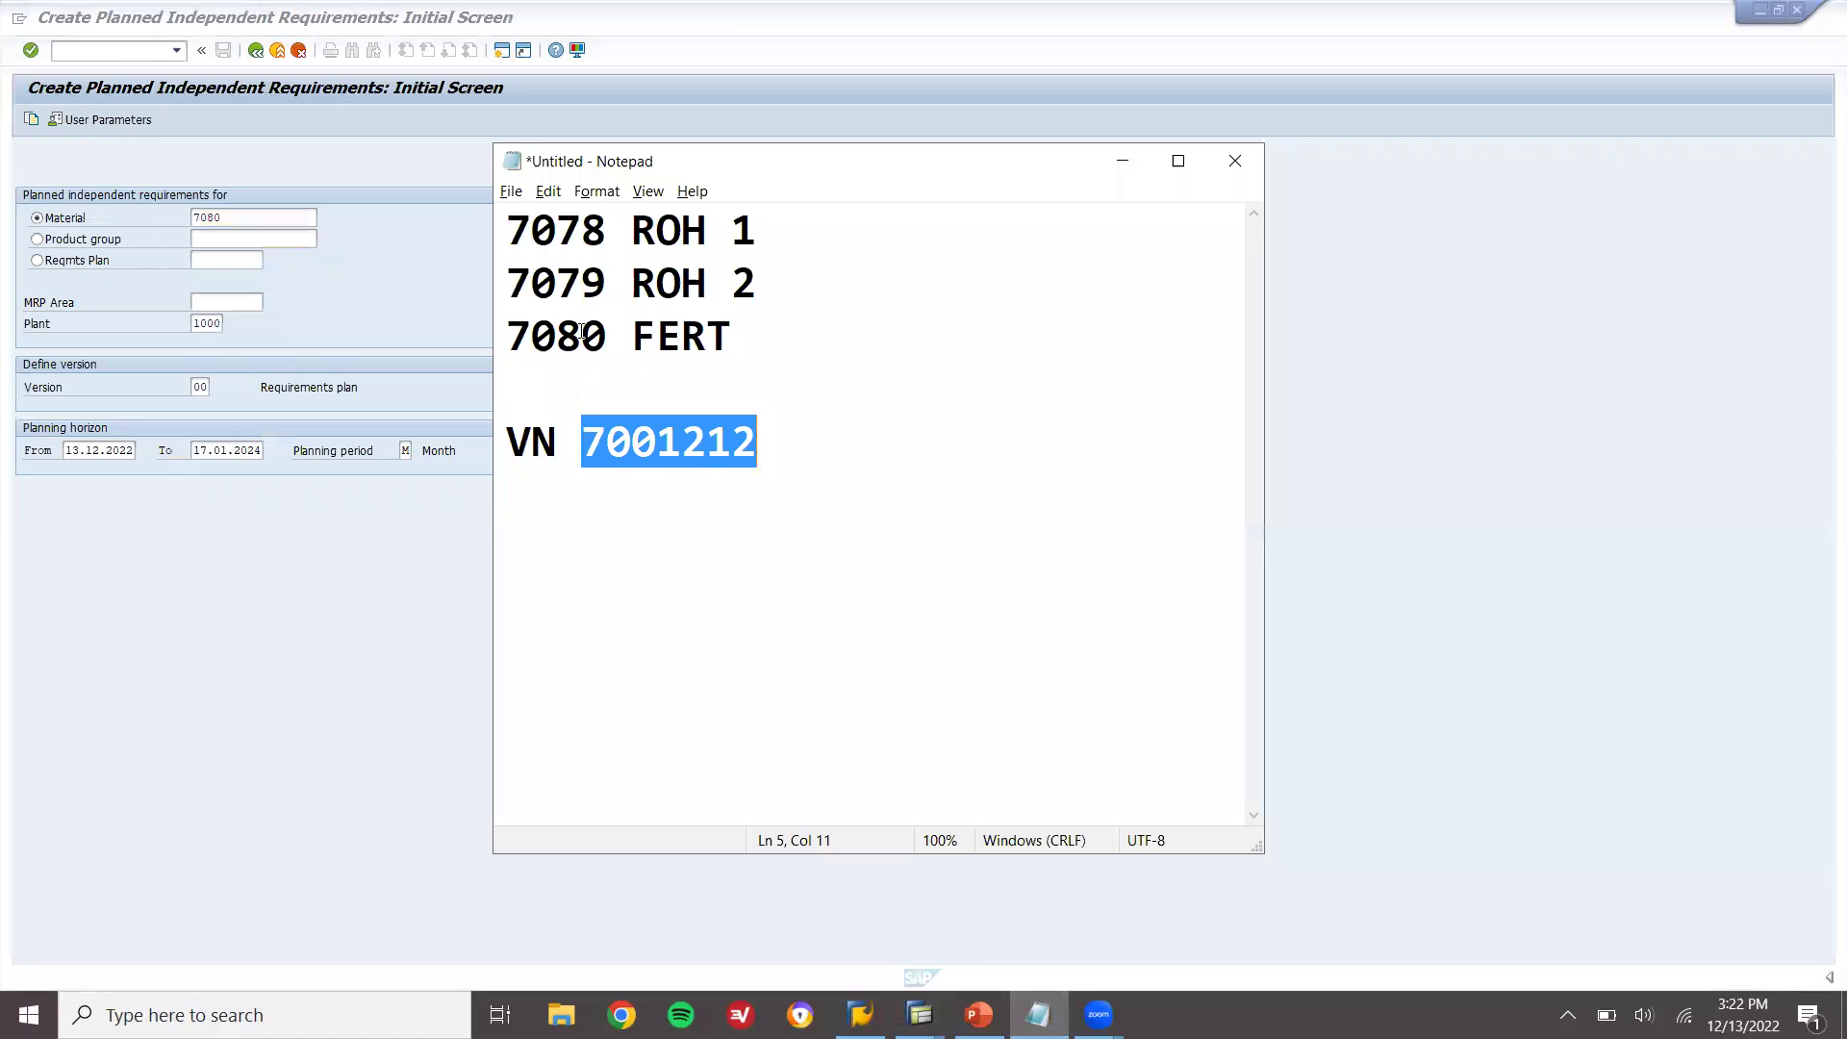
double_click(582, 331)
left_click(329, 283)
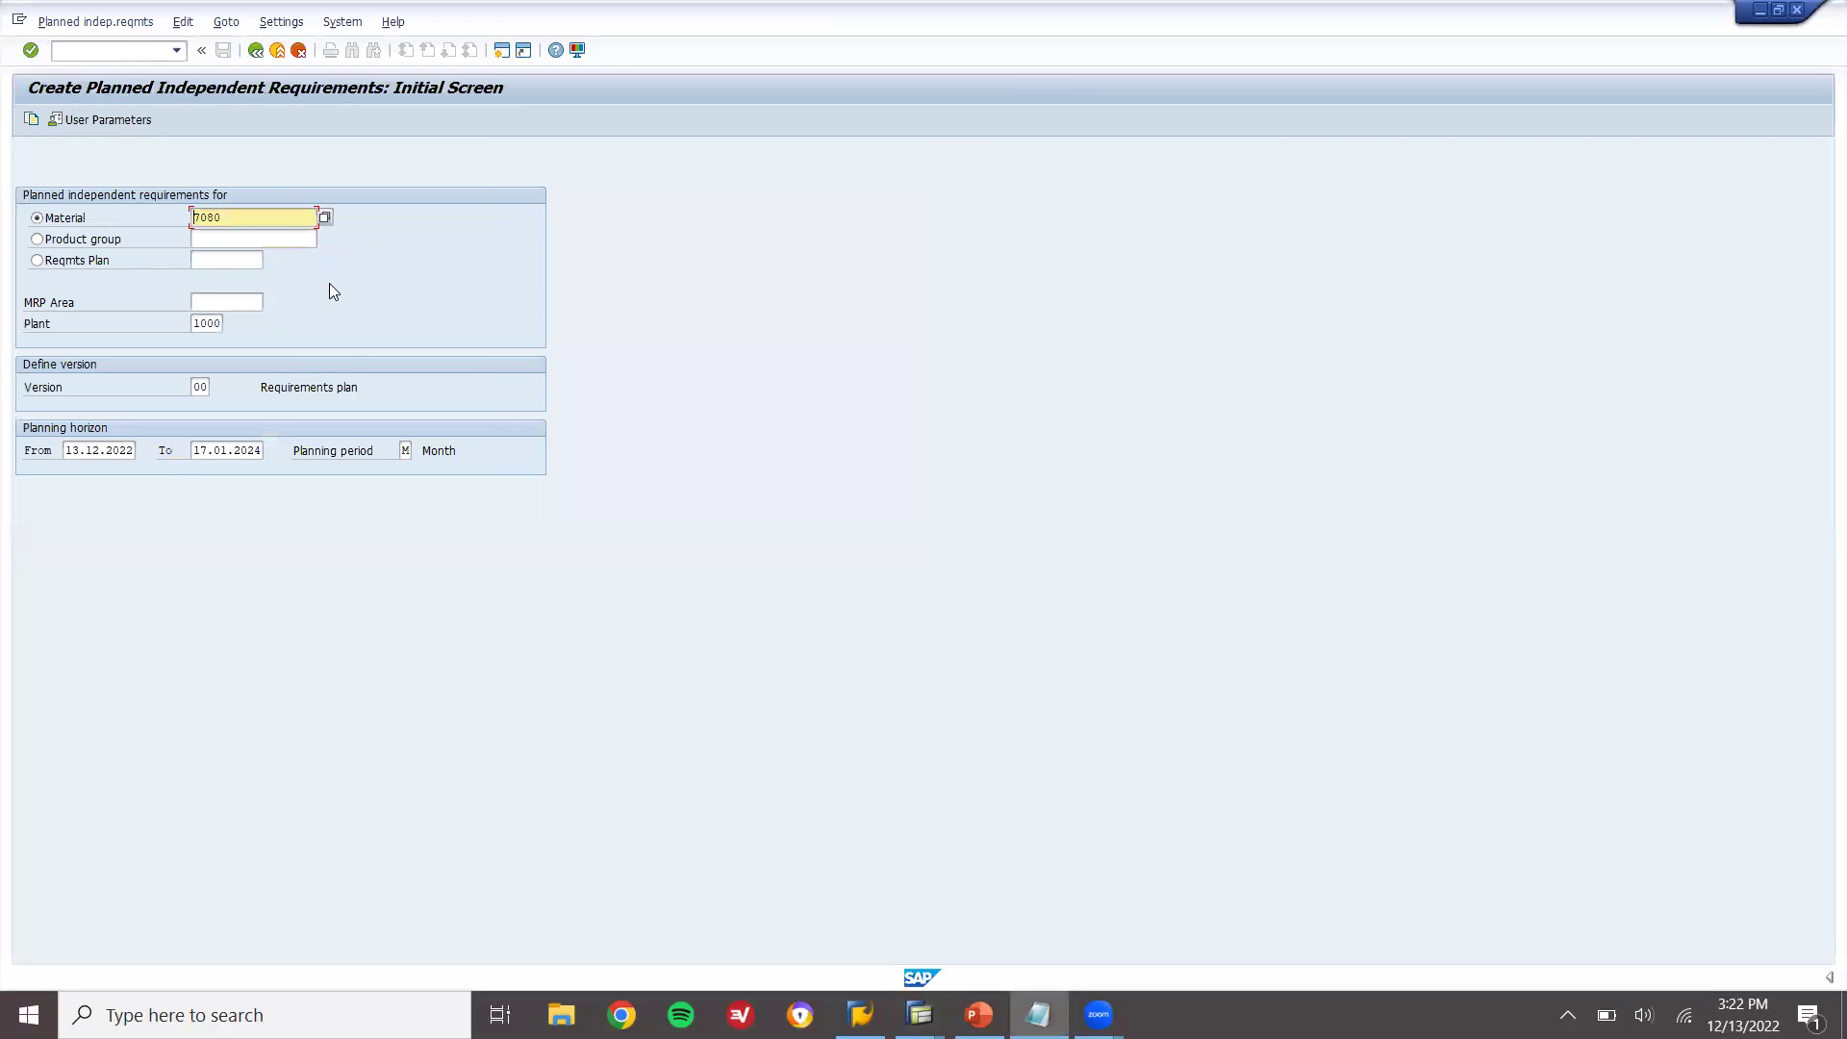
key("Return")
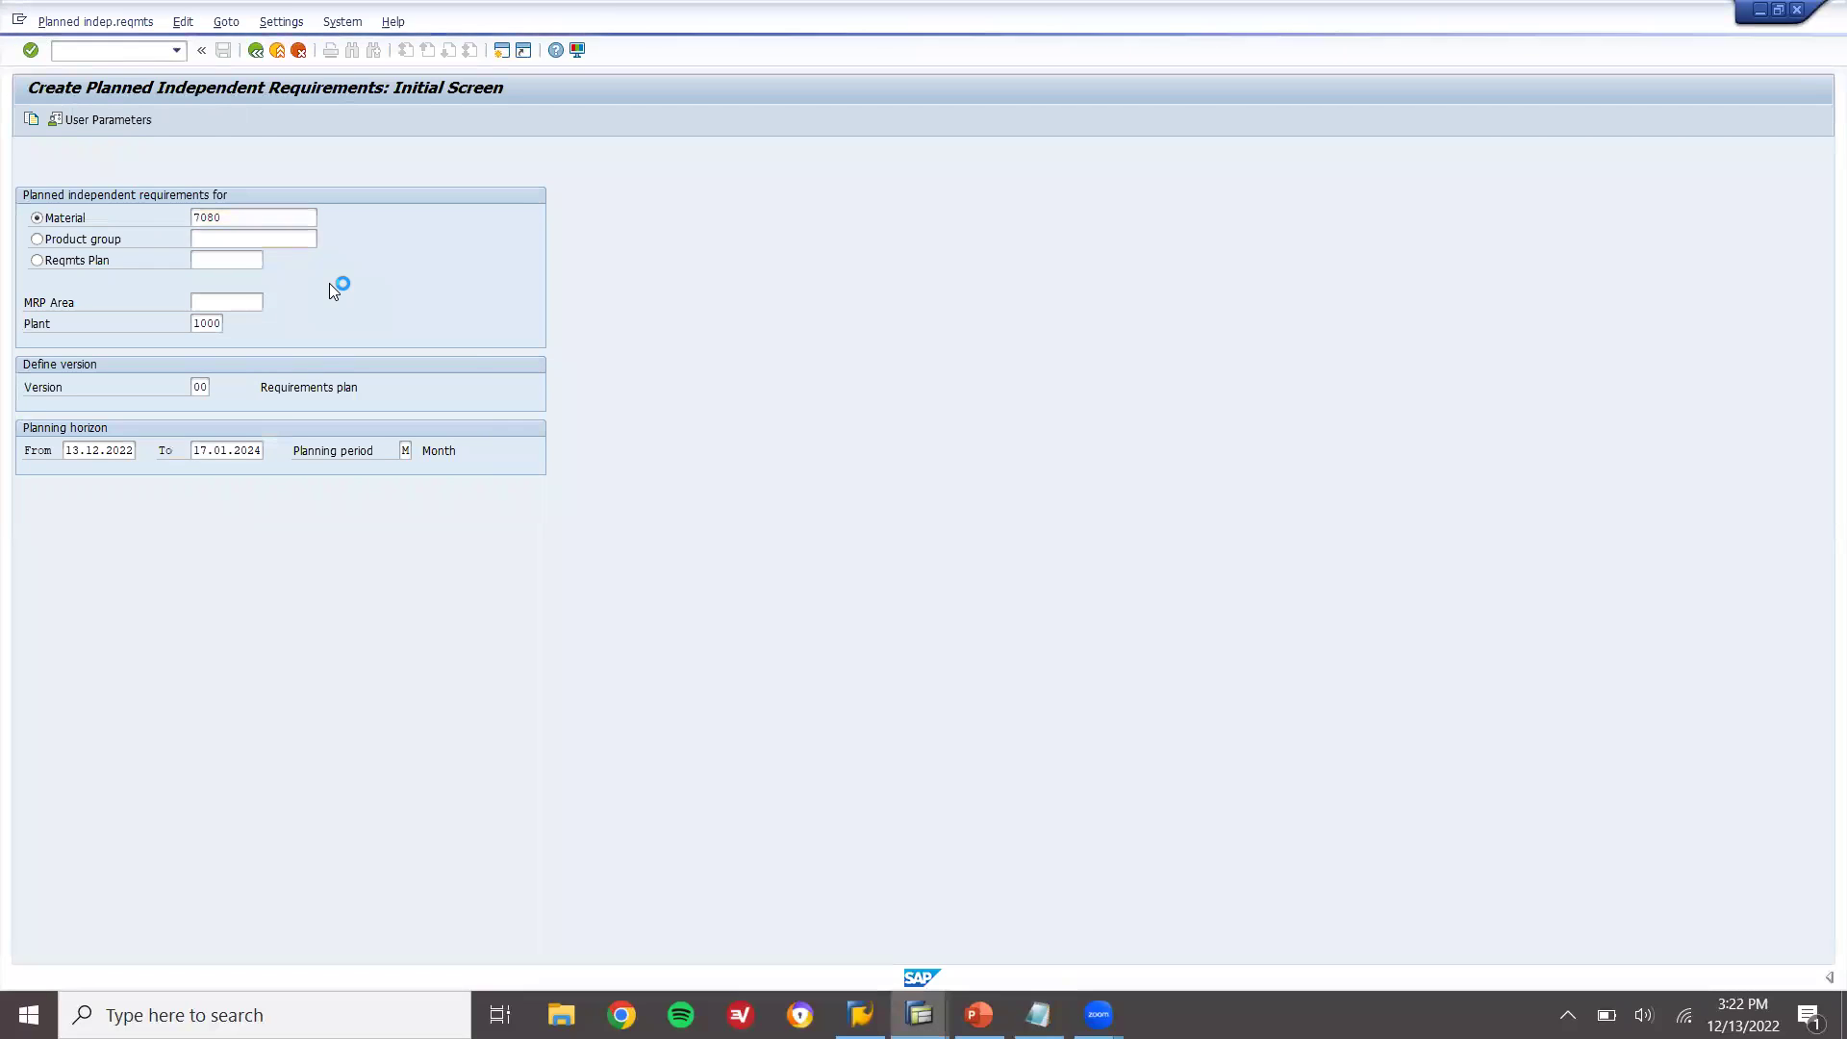
- Plan quantities of 100 for 12.2022, 120 for 01.2023 and 130 for 02.2023, save the requirements and leave the transaction
left_click(225, 256)
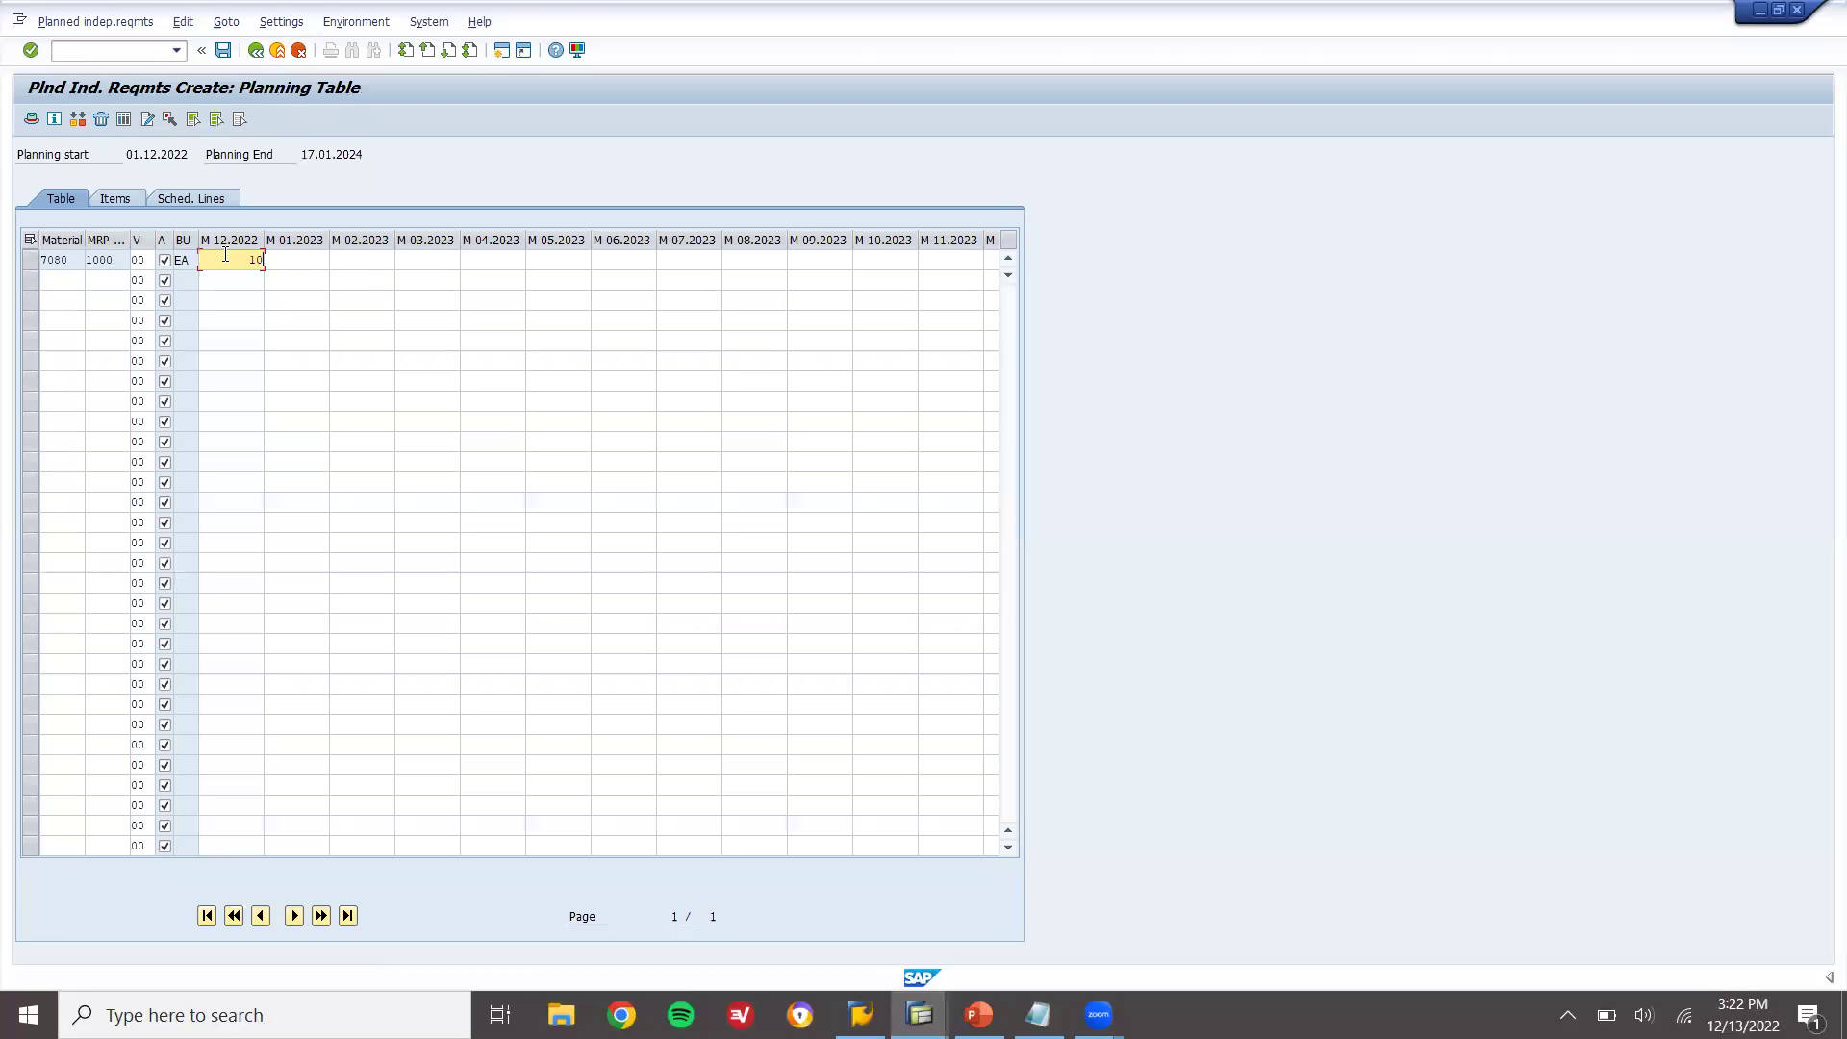
key("Tab")
type("120")
key("Tab")
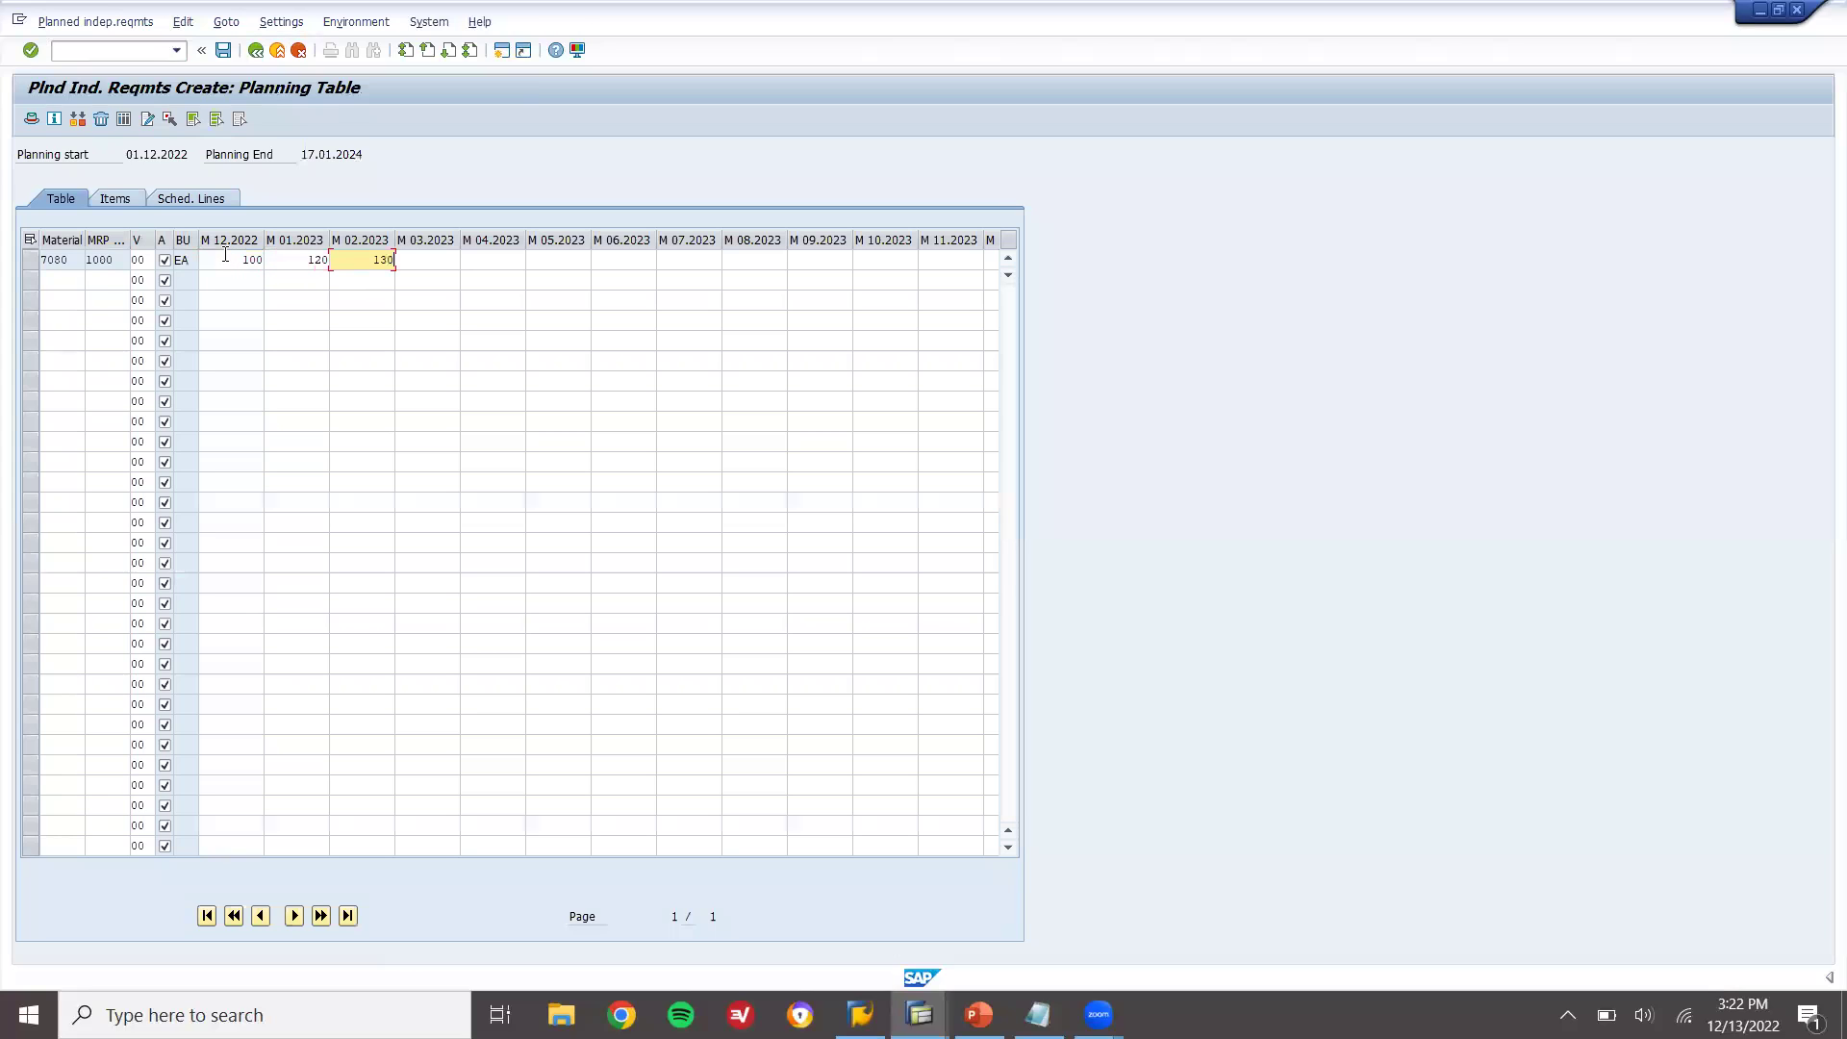
key("Return")
left_click(223, 52)
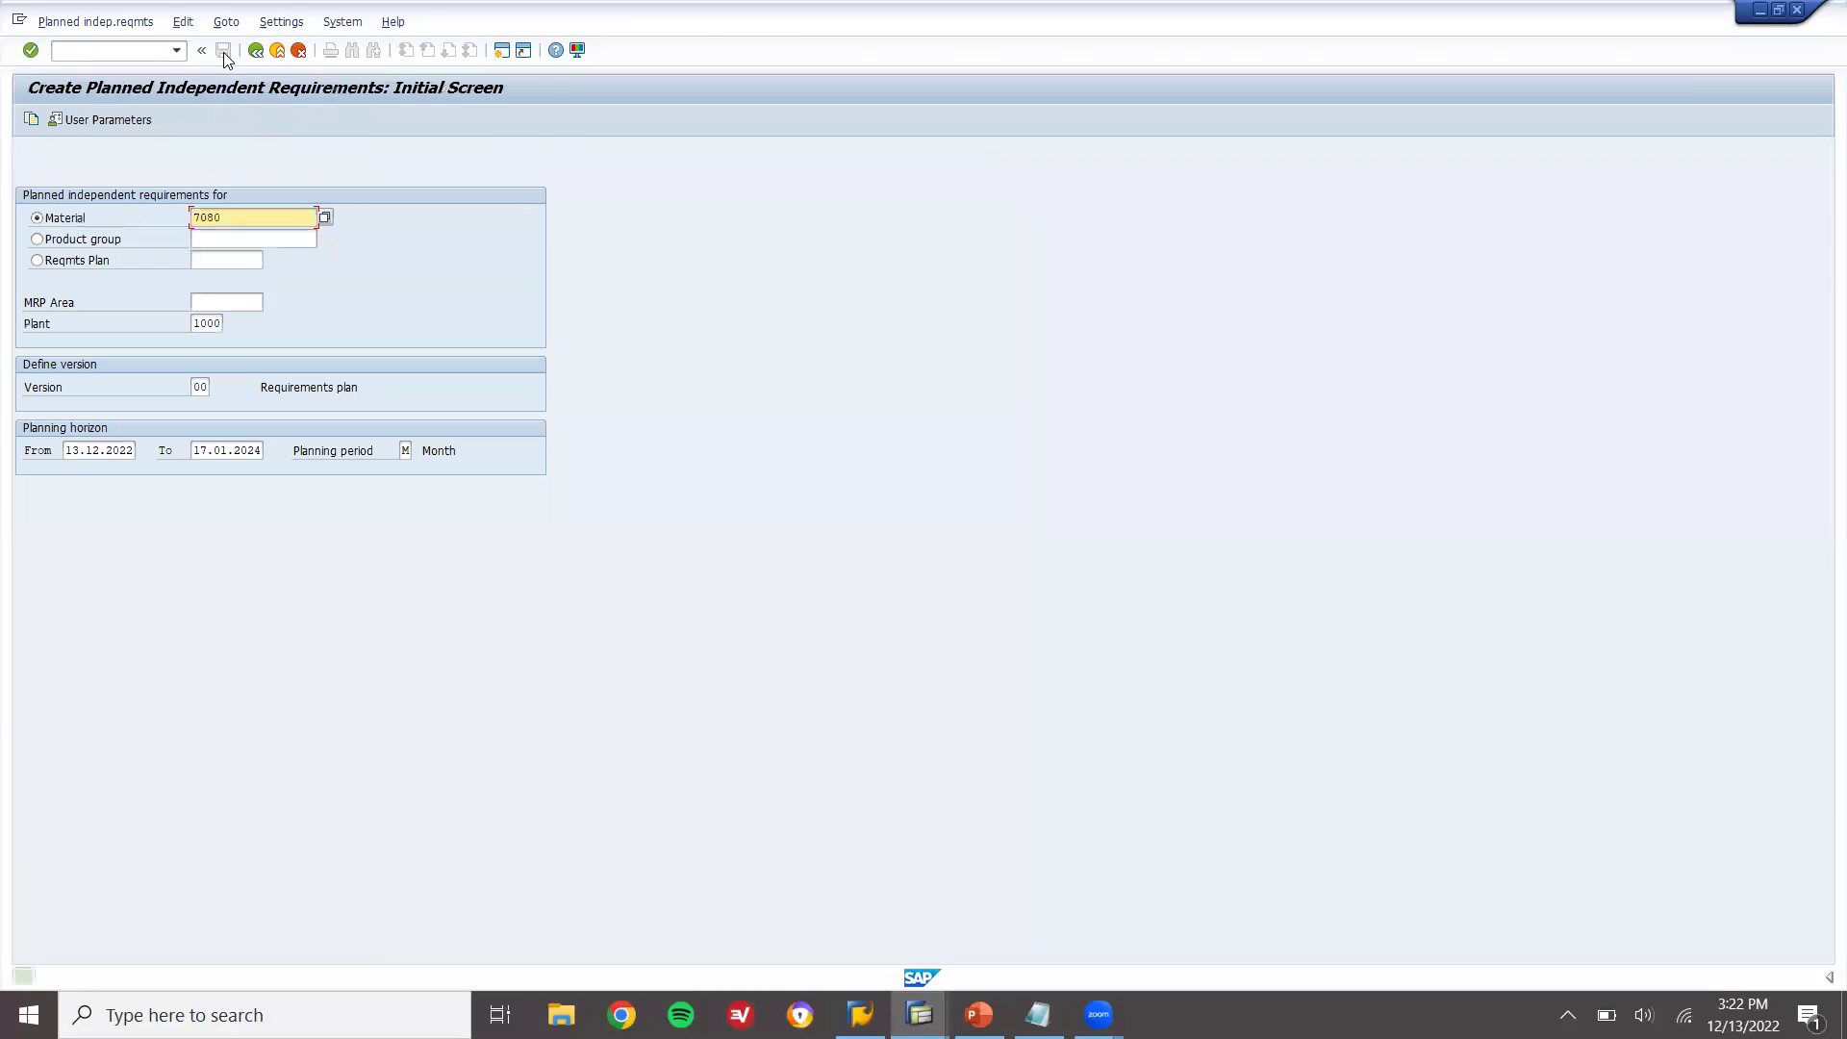
left_click(256, 51)
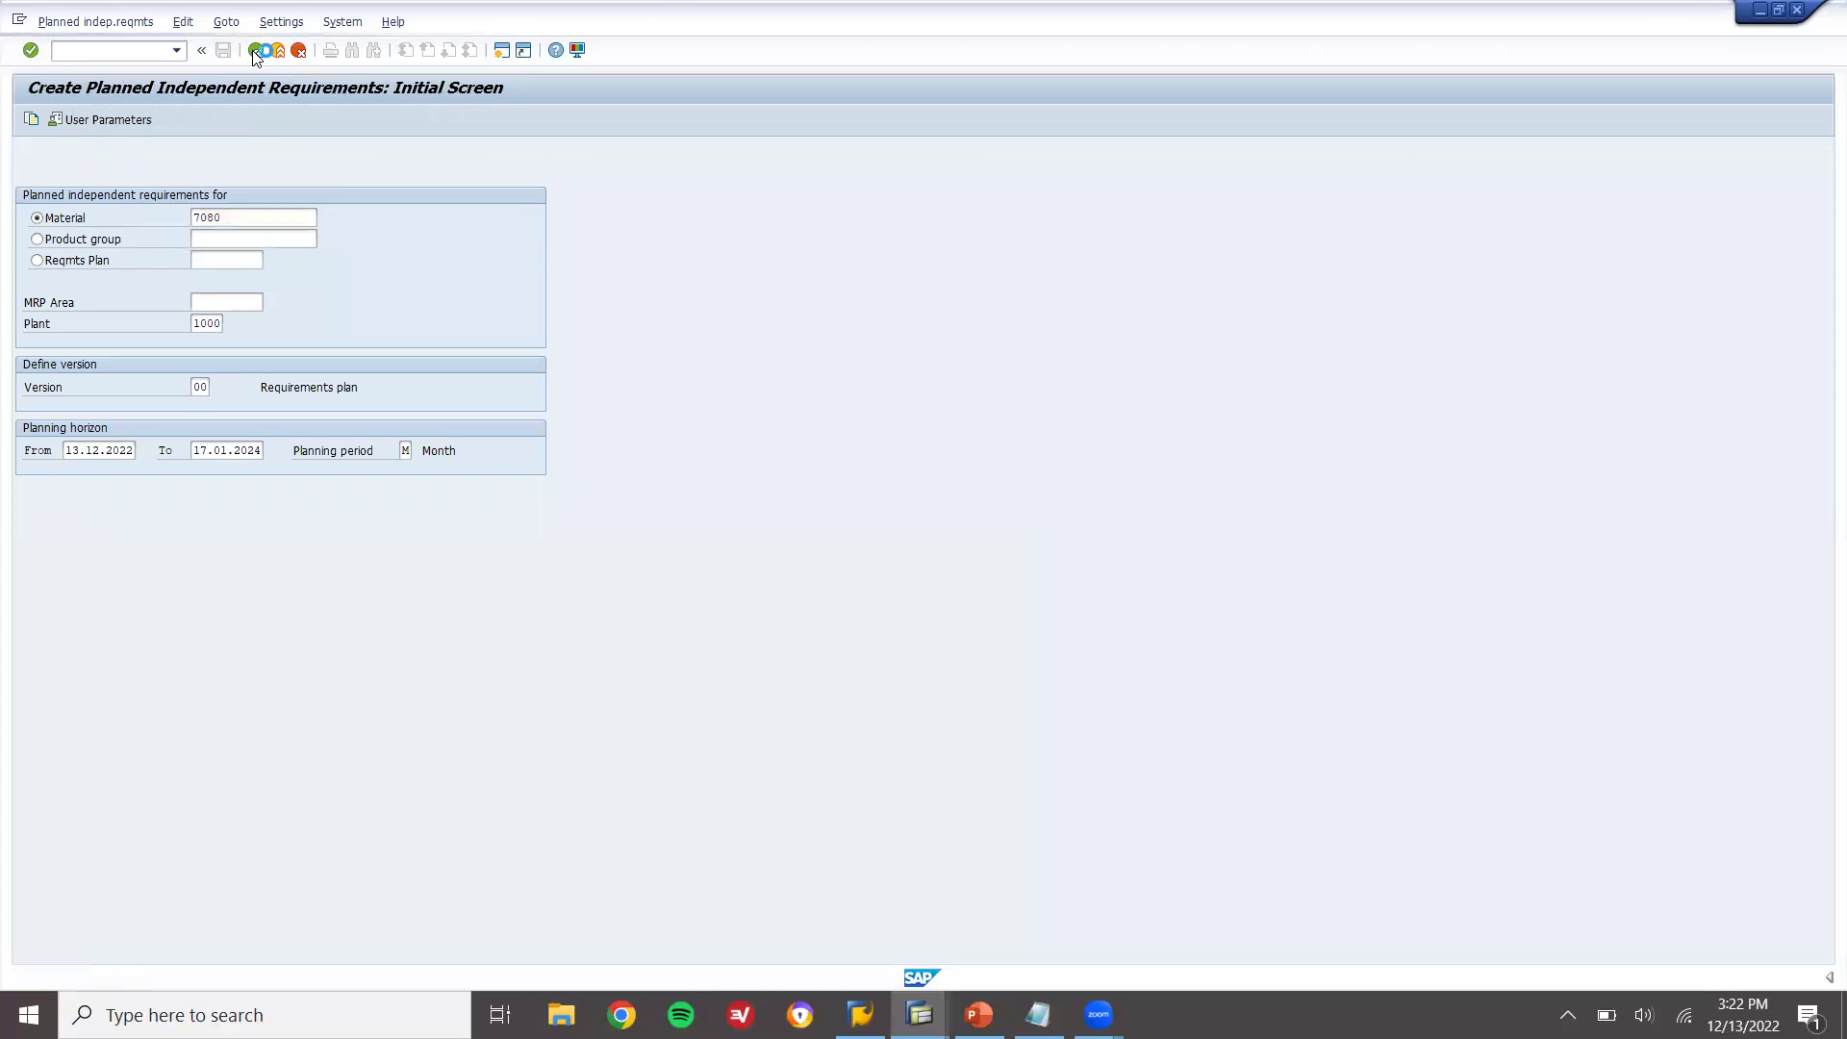
- Start a material BOM (CS01) for material 7080 in plant 1000 with BOM usage Production
left_click(73, 48)
type("CS01")
key("Return")
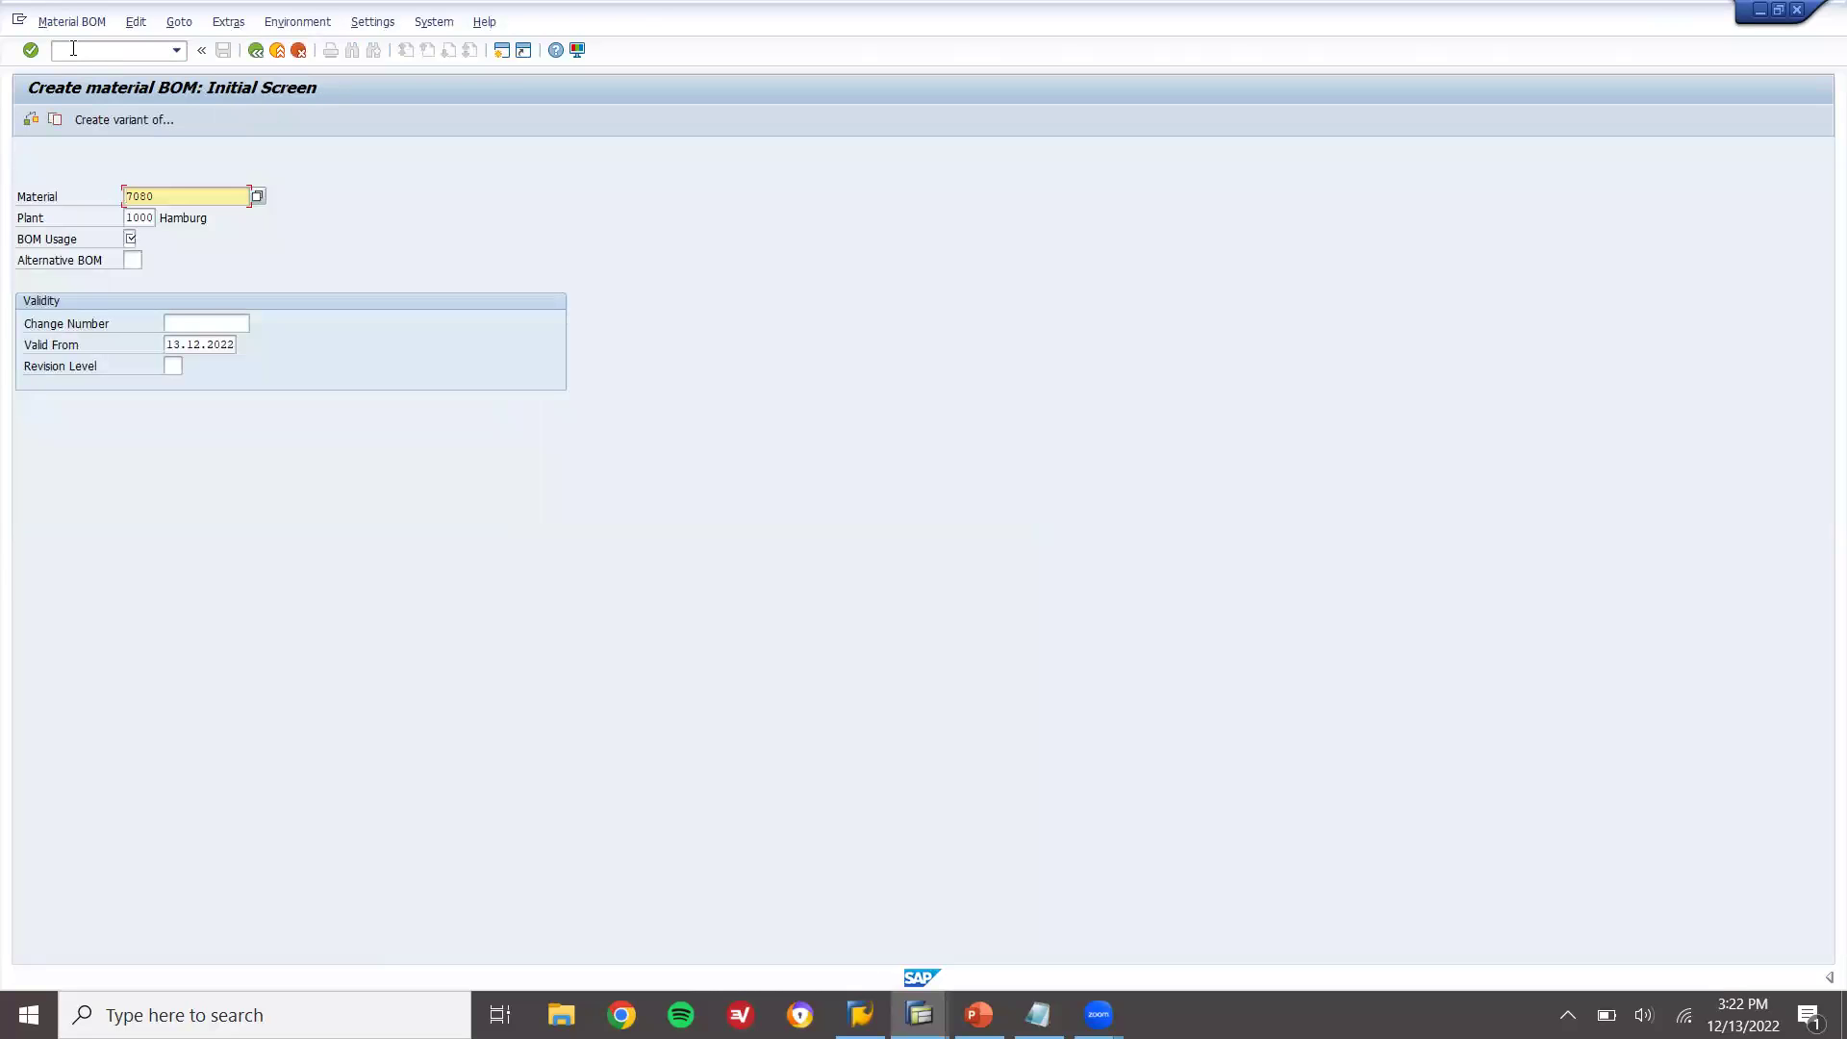
left_click(129, 242)
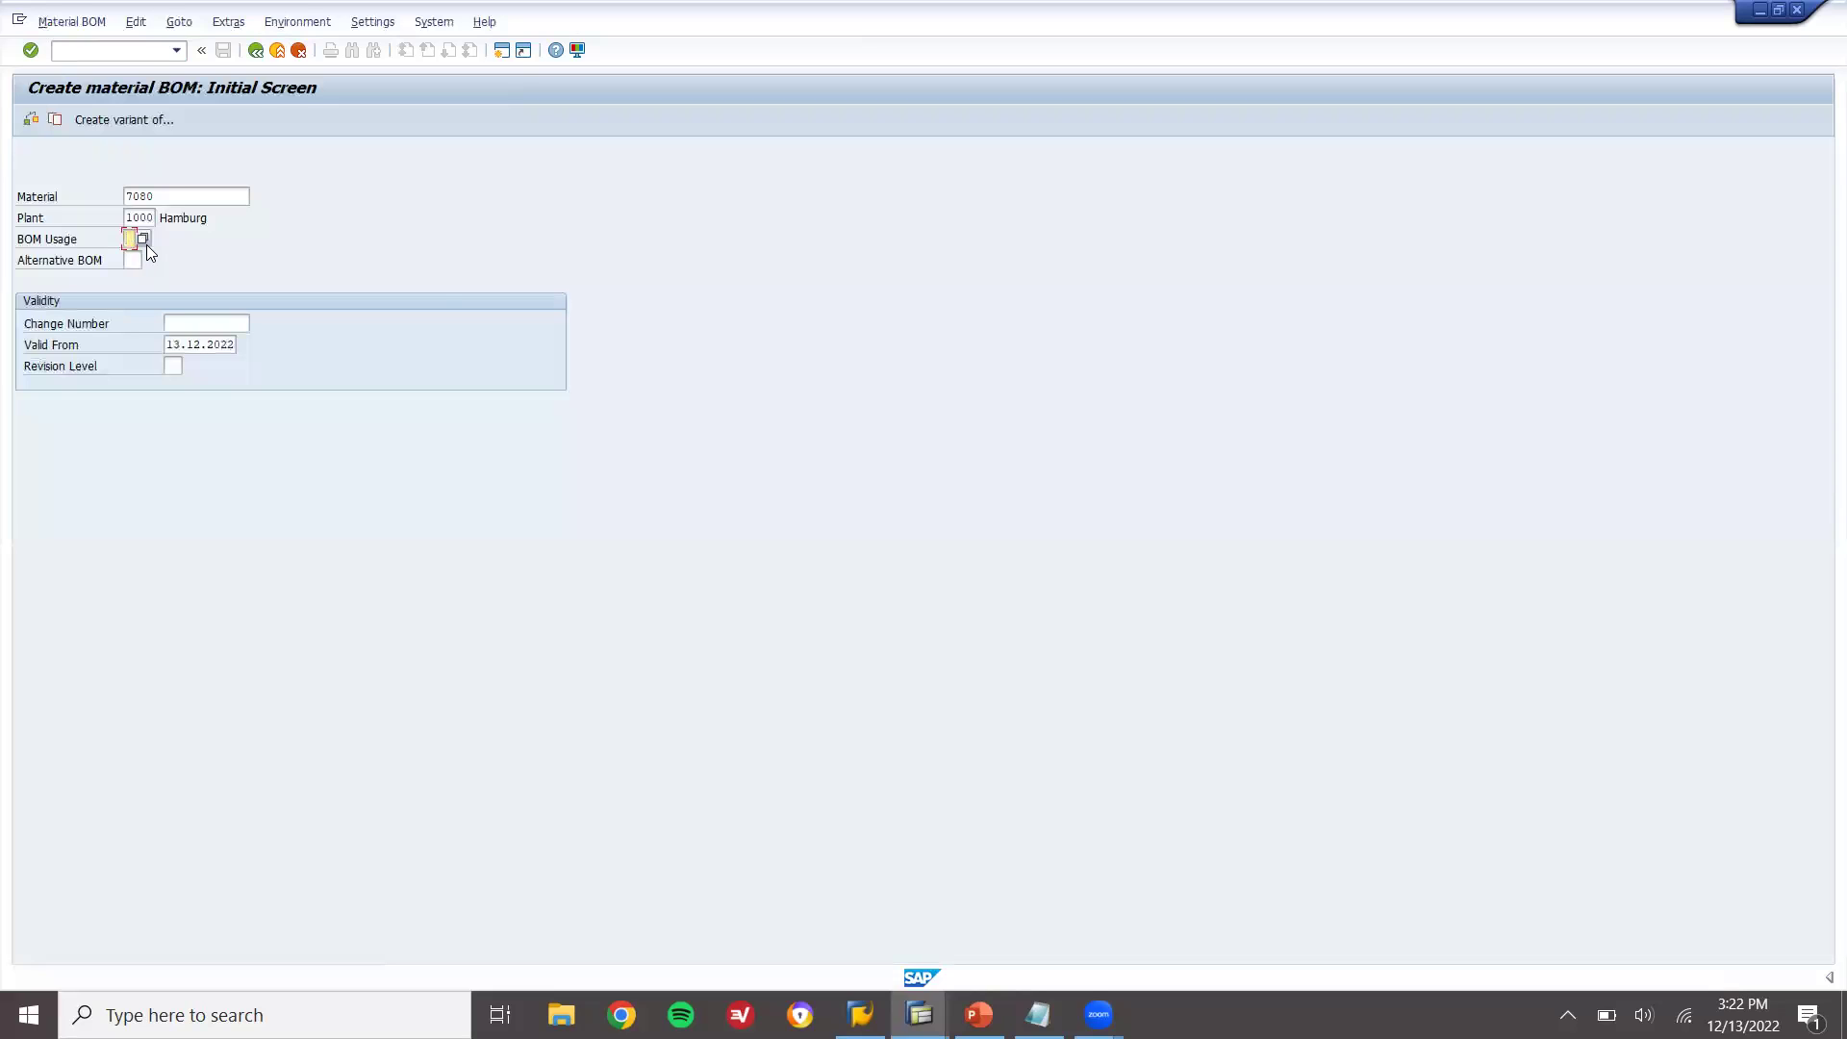
left_click(146, 244)
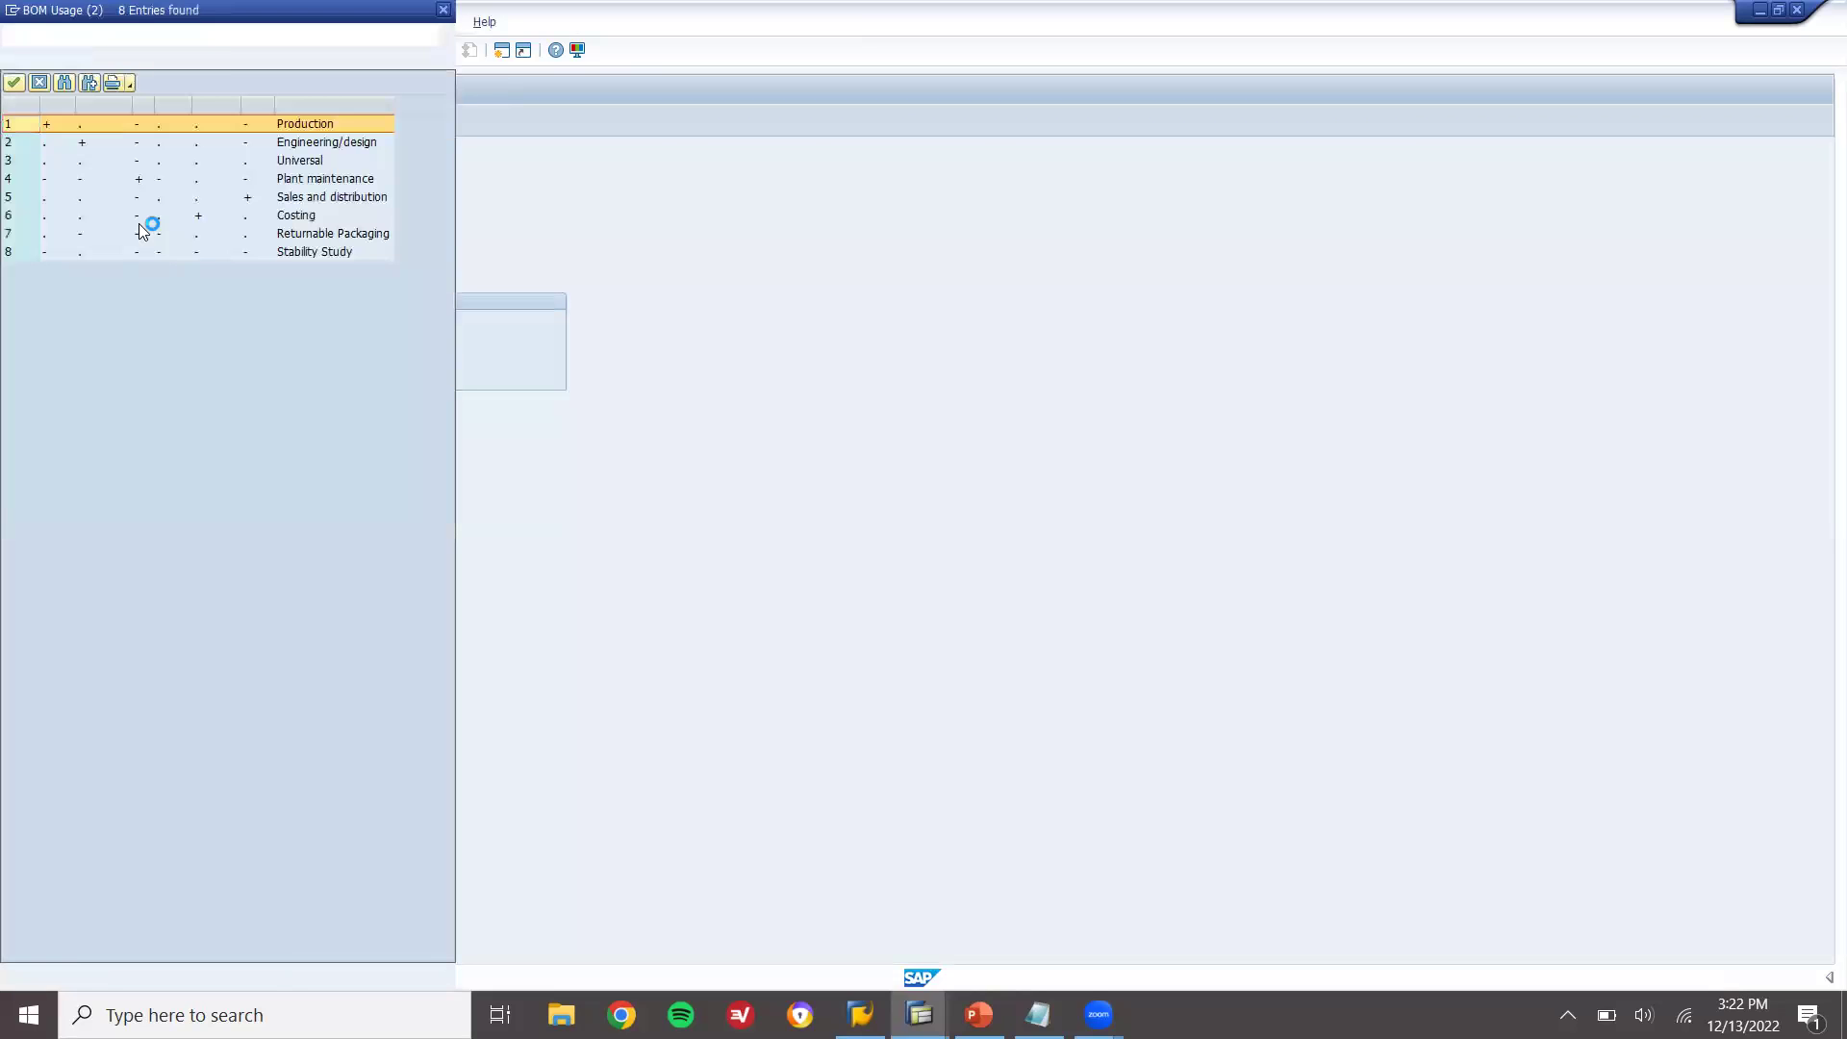
double_click(248, 126)
key("Return")
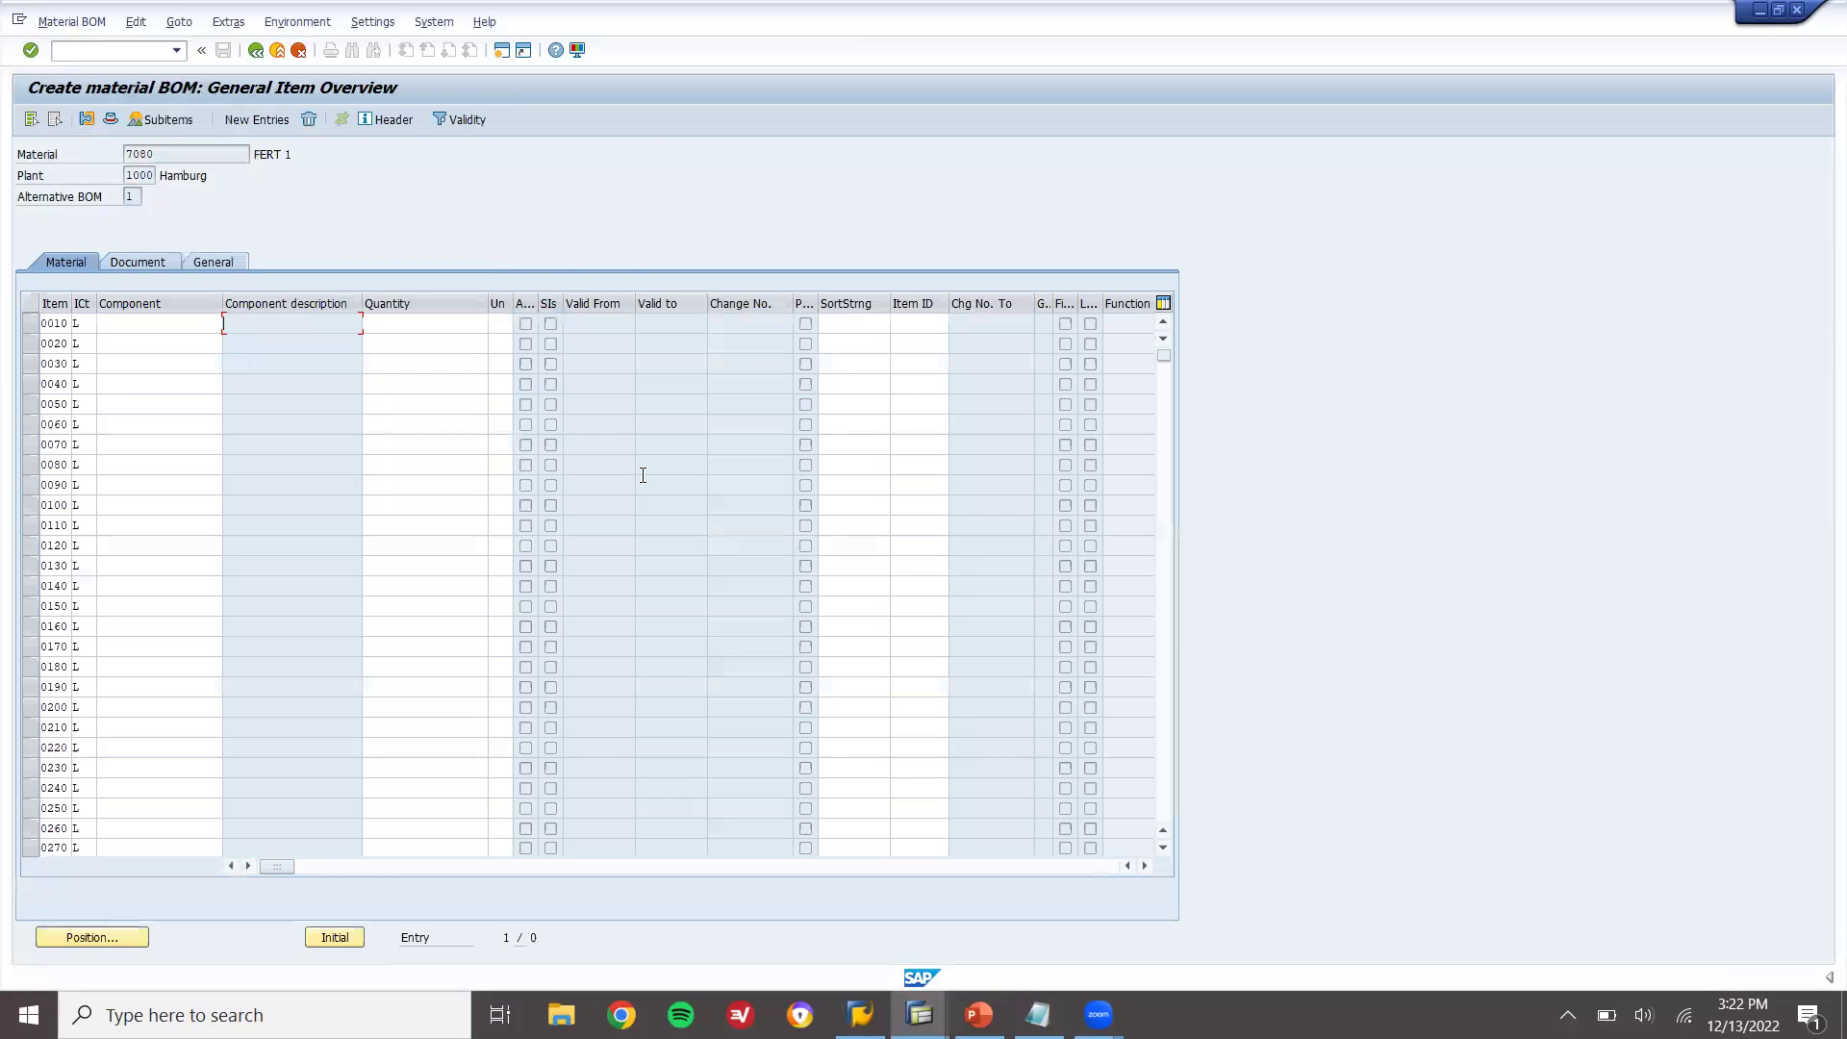
- Check the material numbers in the Notepad notes and enter component 7078 with quantity 1 as BOM item 0010
key("alt+Tab")
key("alt+Tab")
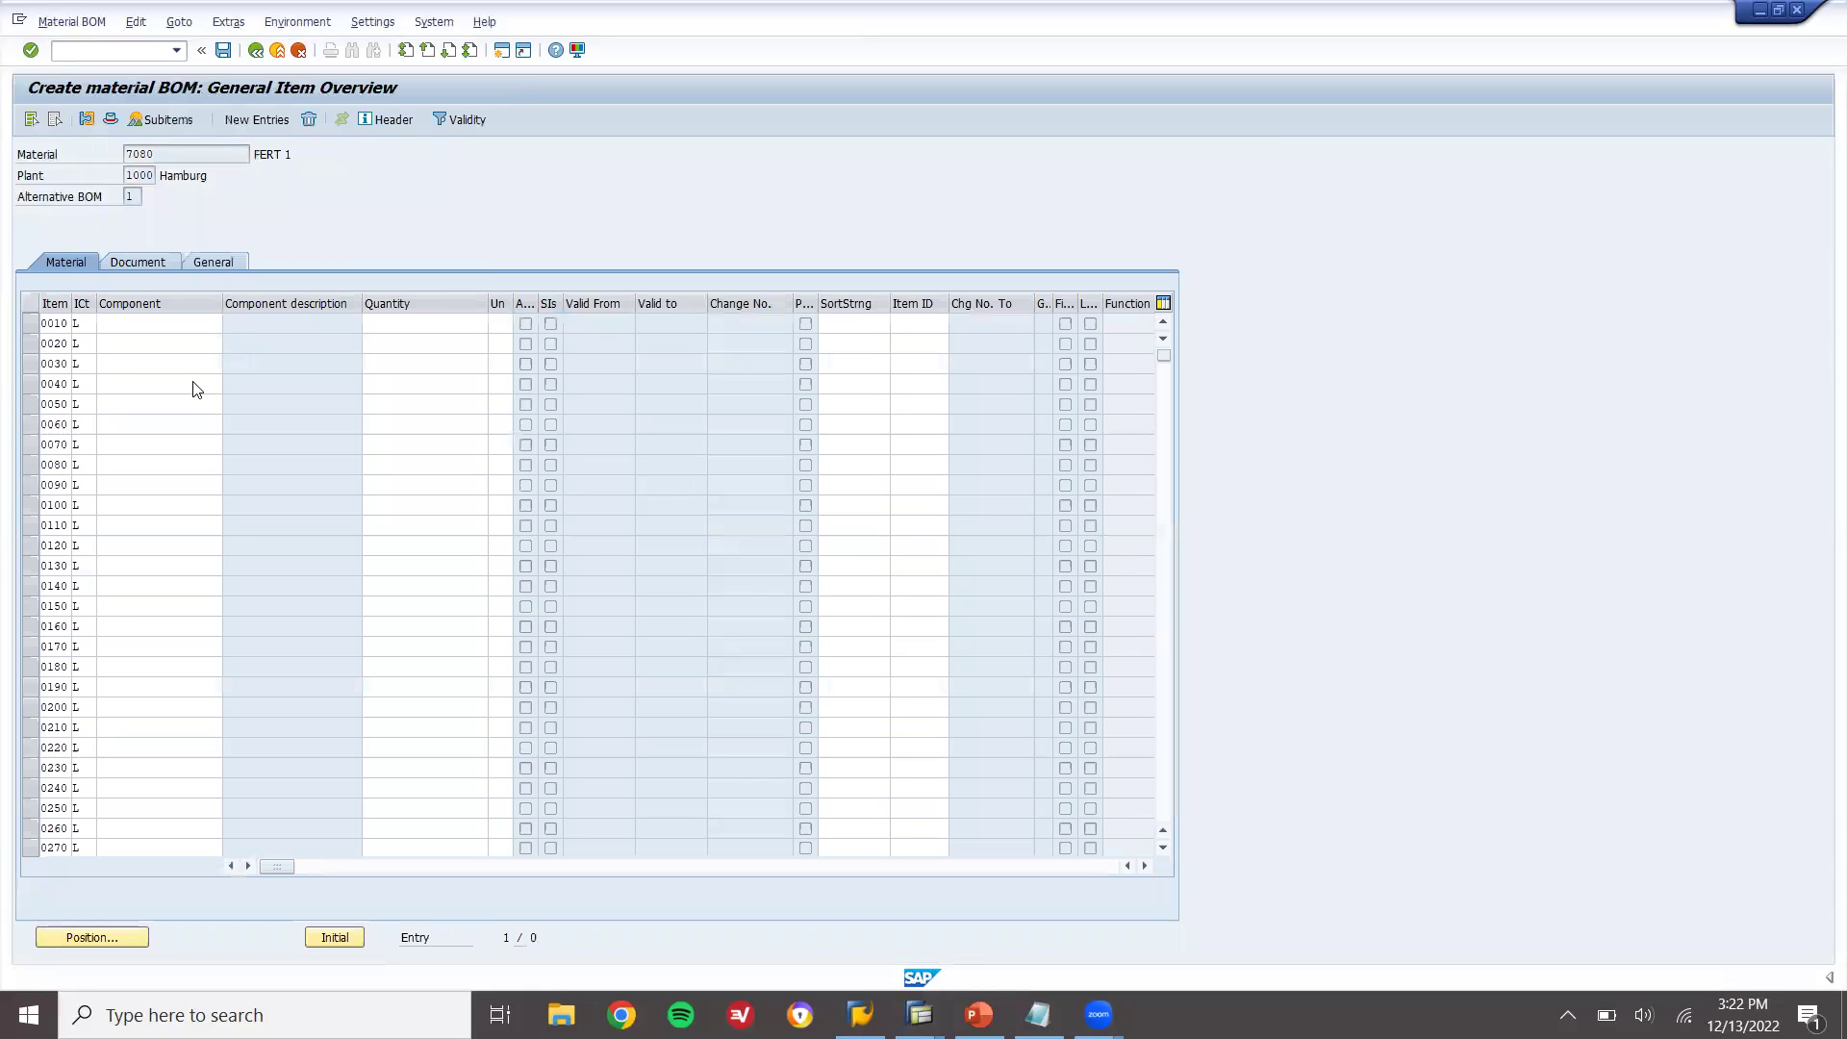
left_click(136, 319)
type("7078")
key("Tab")
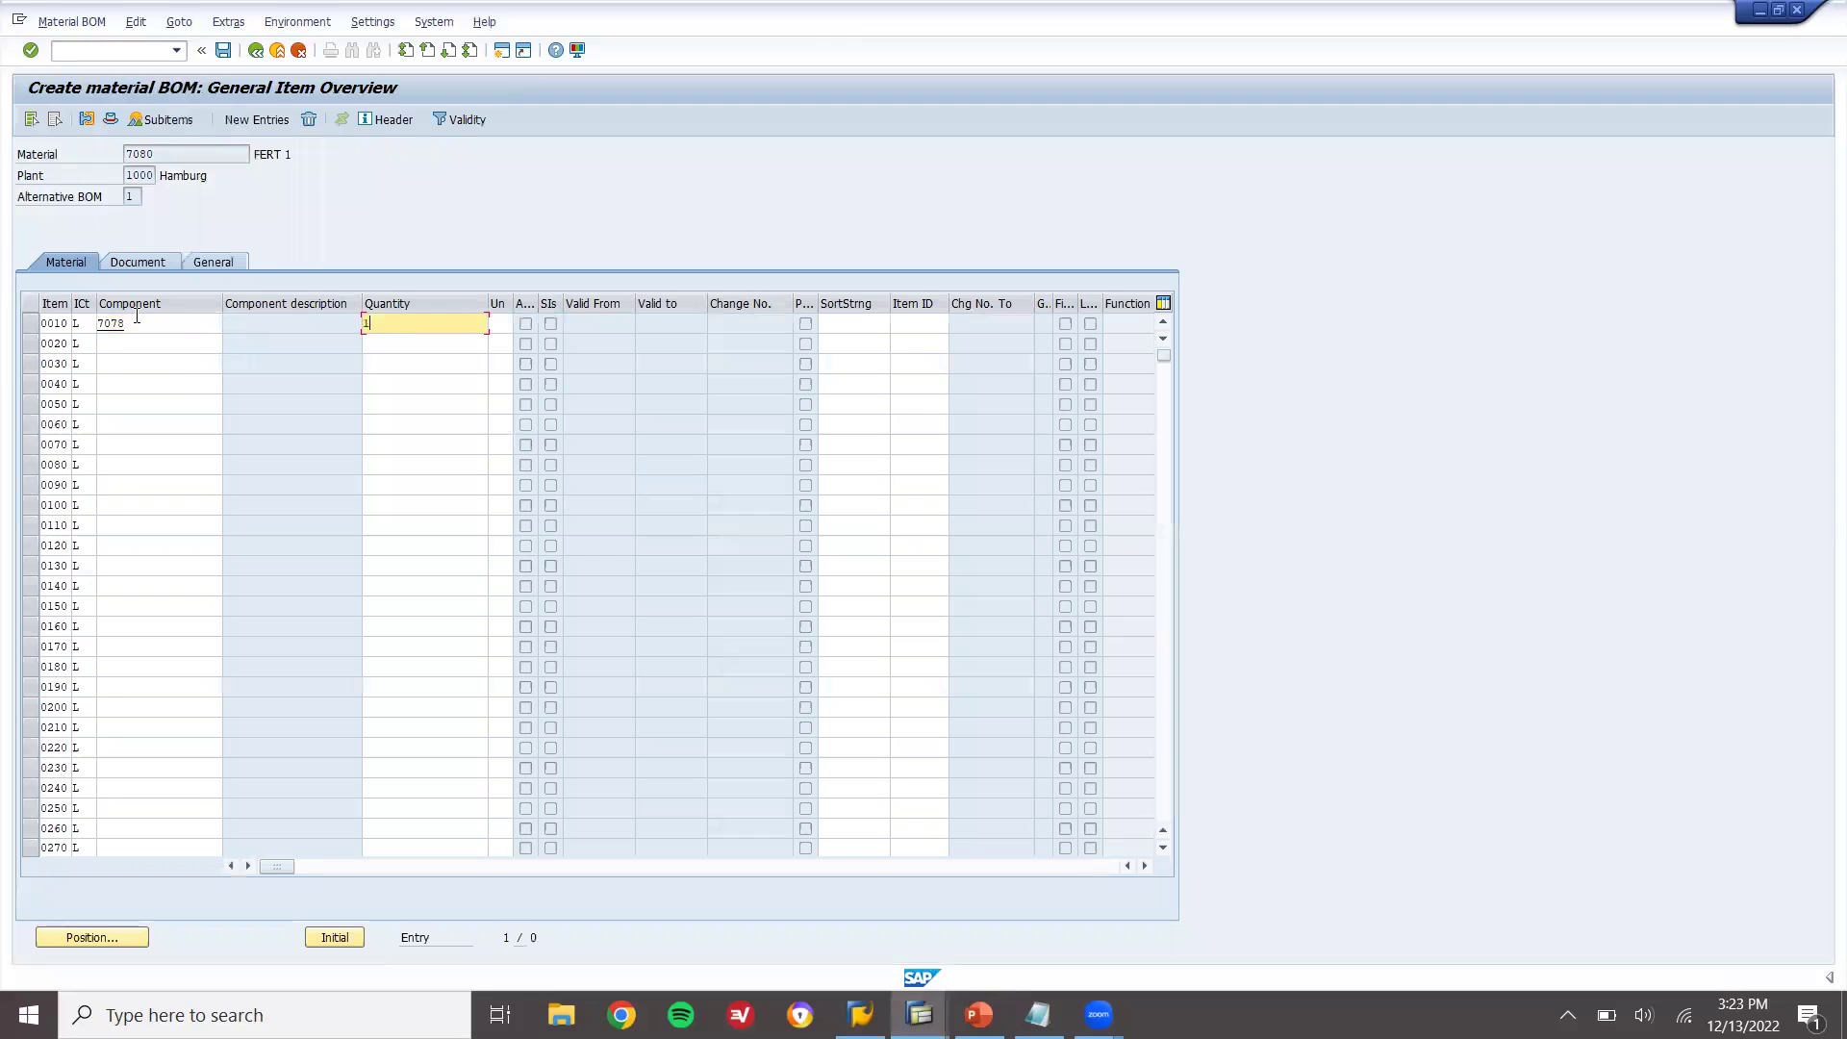
key("Return")
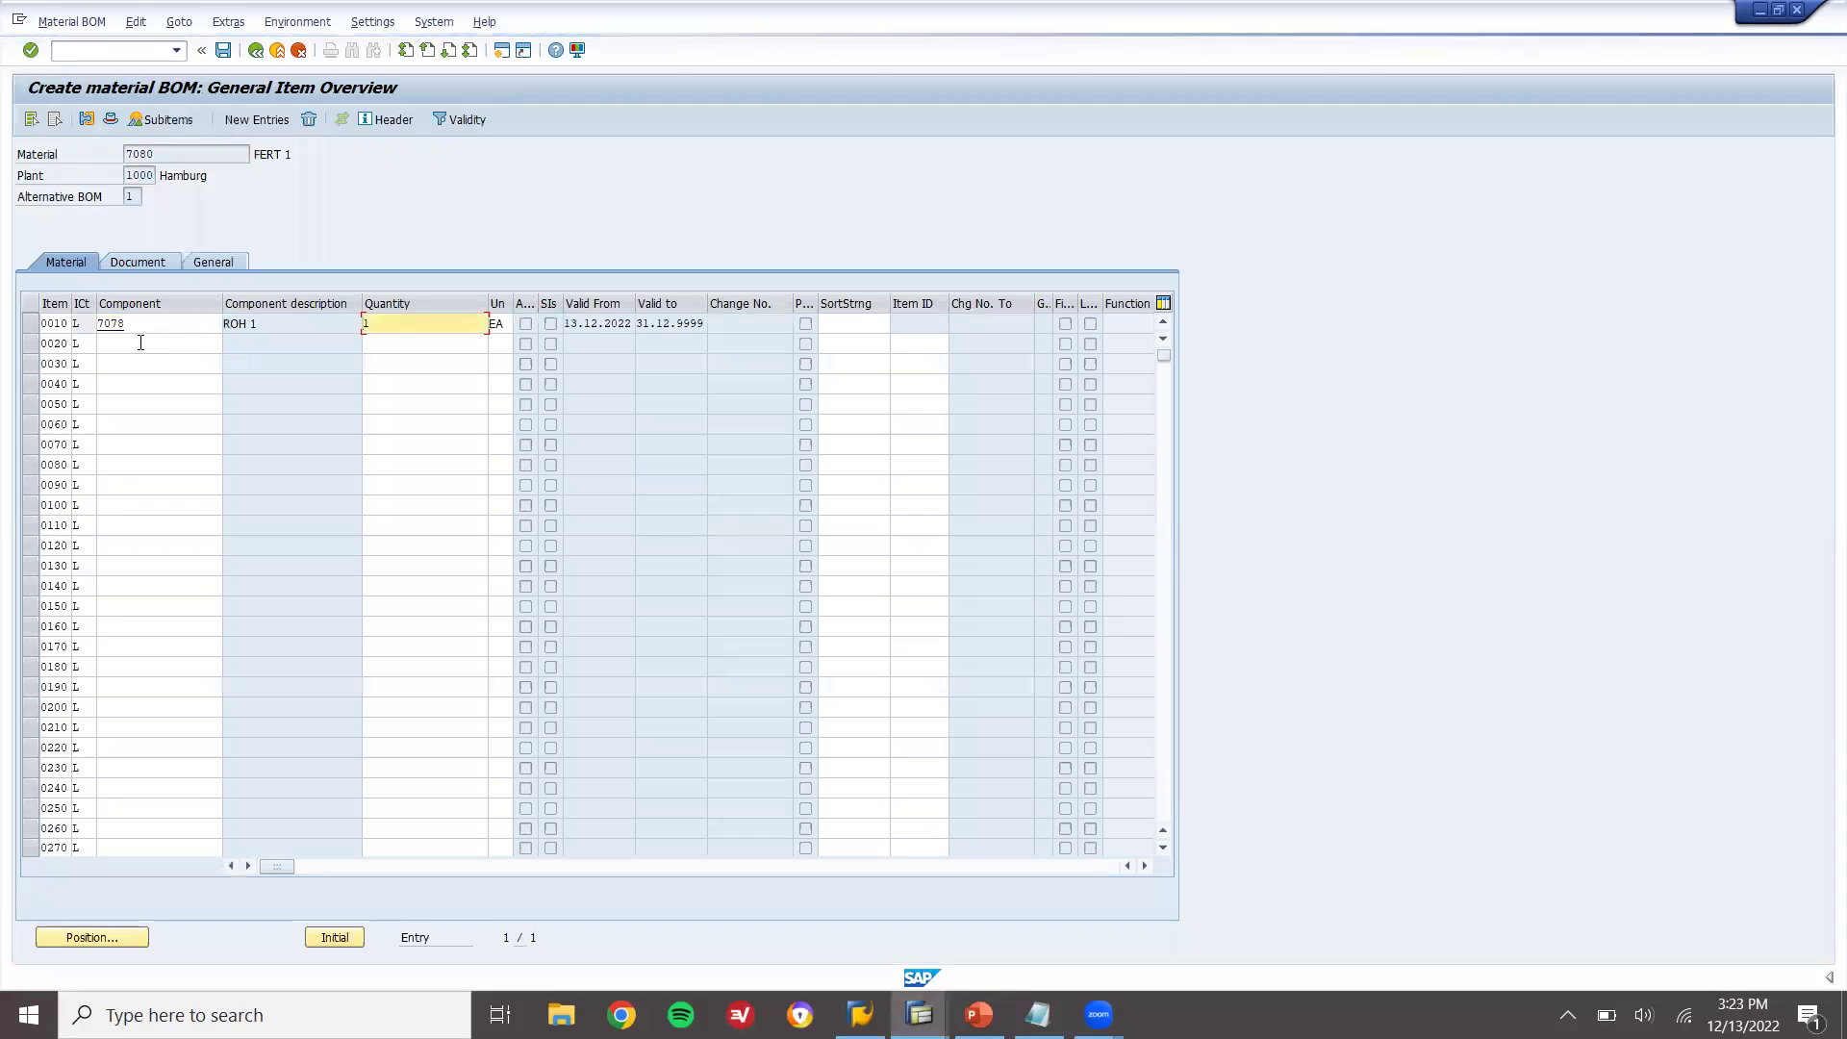
- Enter component 7079 with quantity 1 as item 0020, save the BOM and leave the transaction
left_click(140, 343)
type("7079")
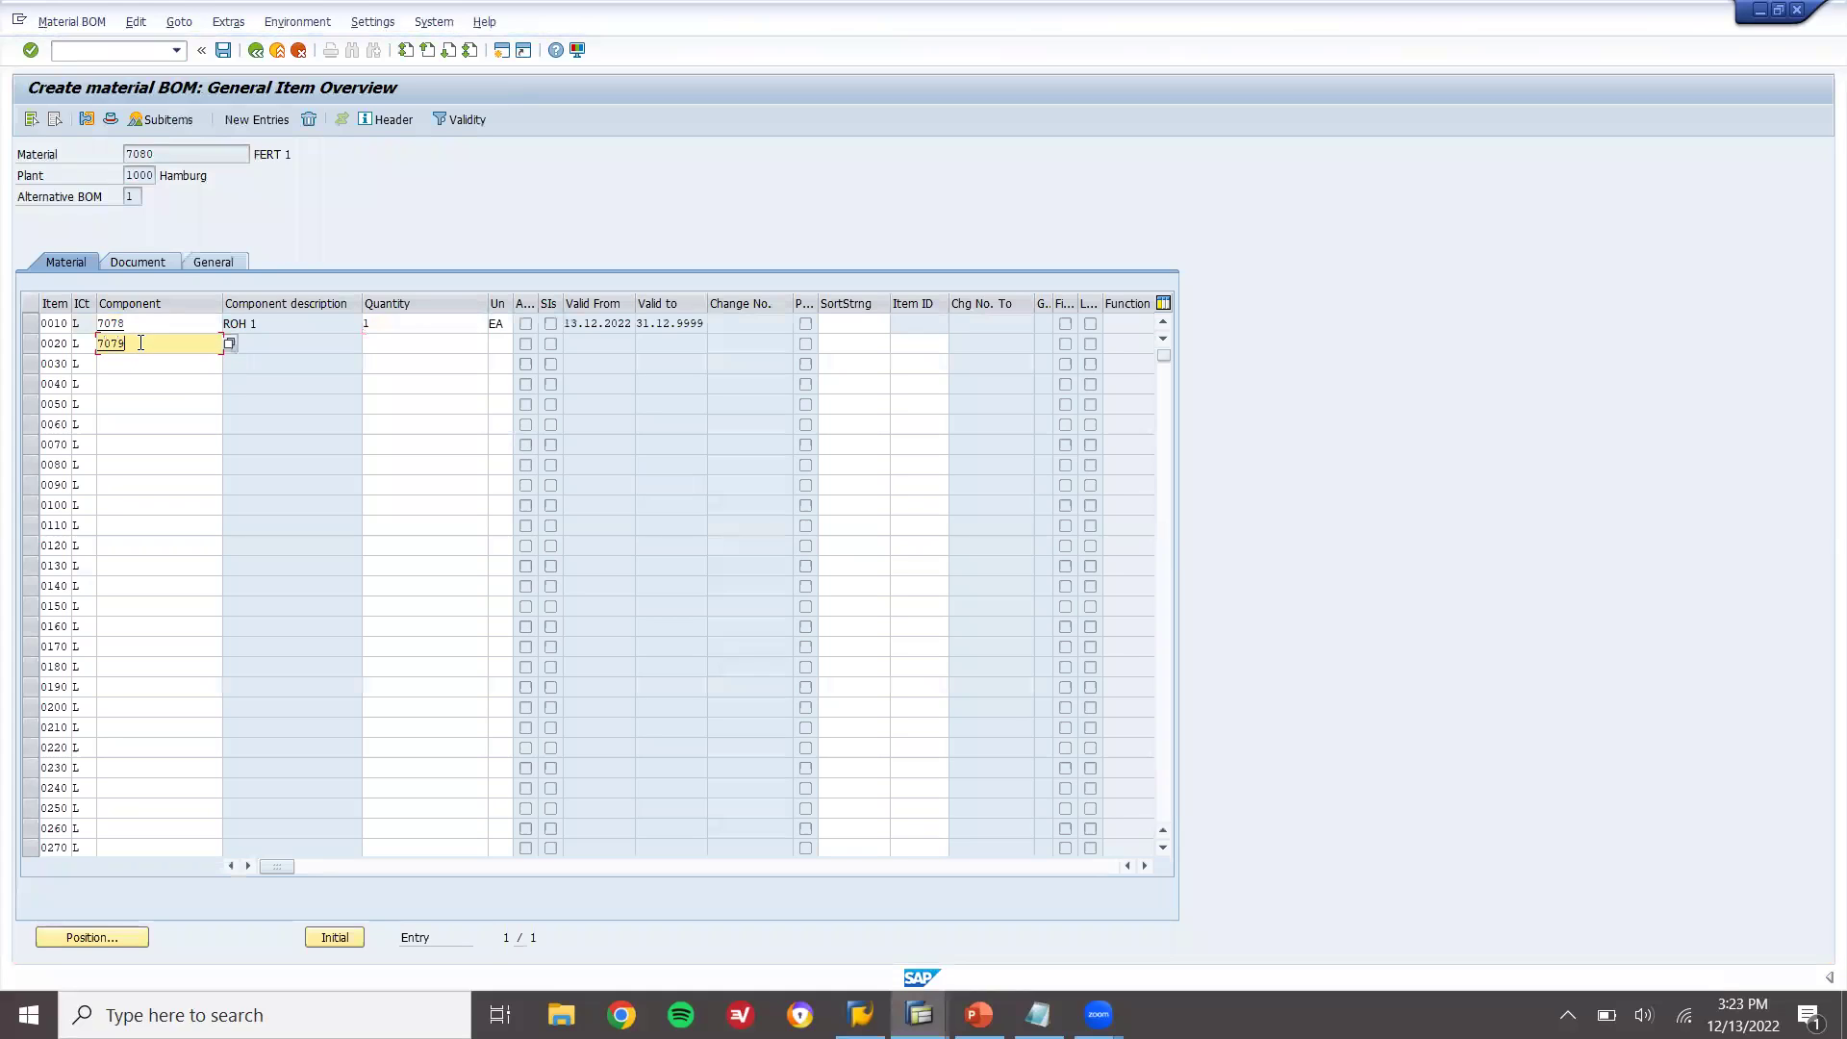
key("Tab")
type("1")
key("Return")
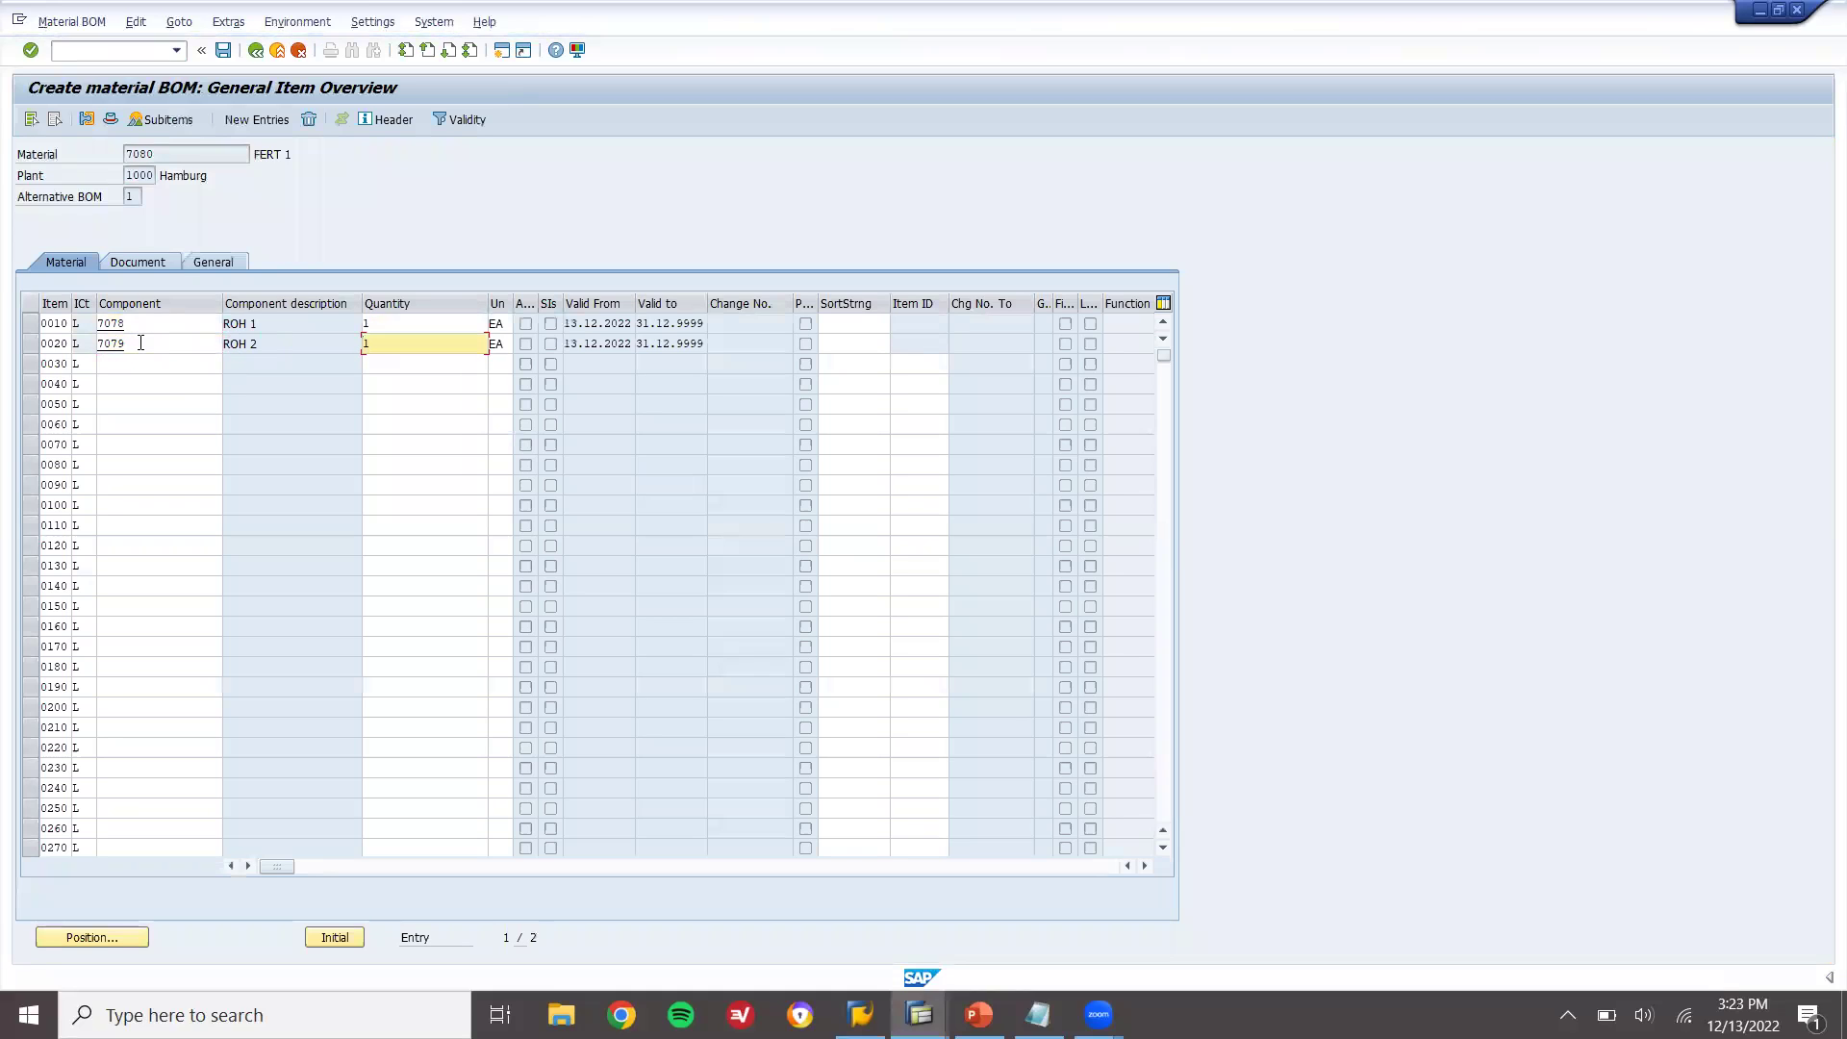
double_click(121, 152)
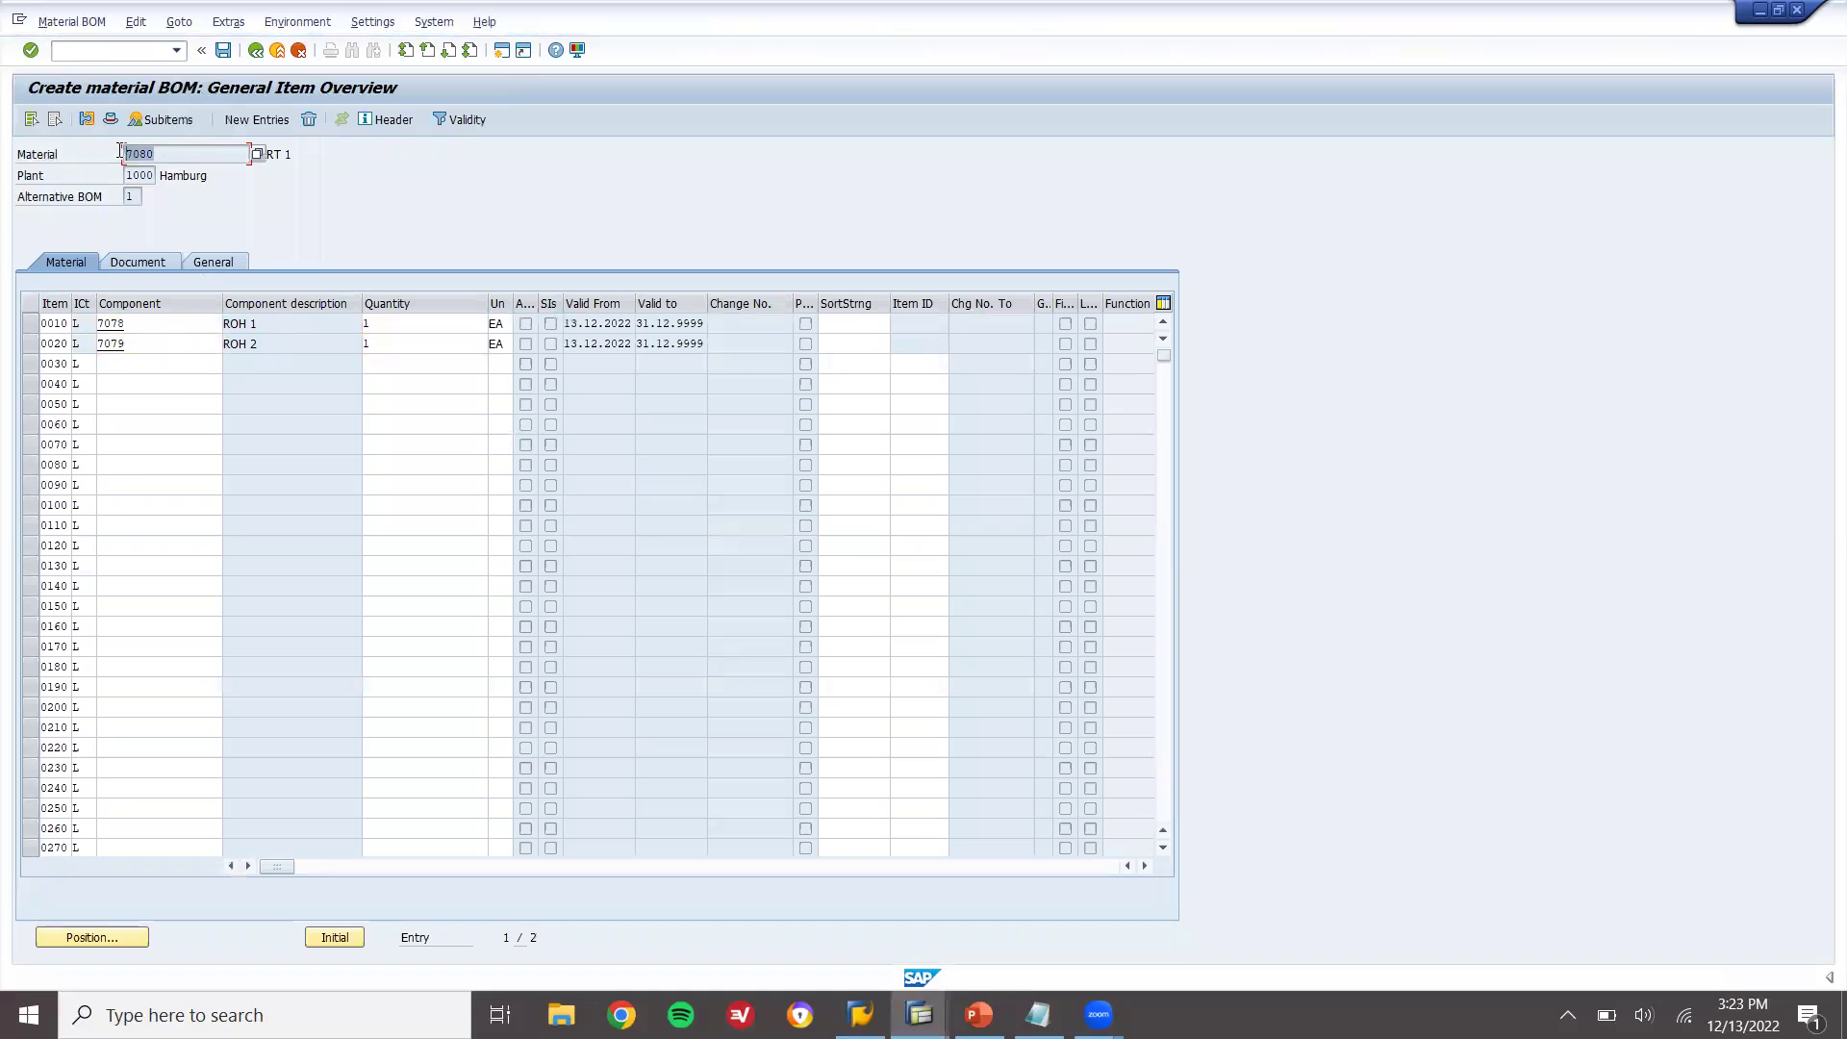
left_click(224, 50)
key("F3")
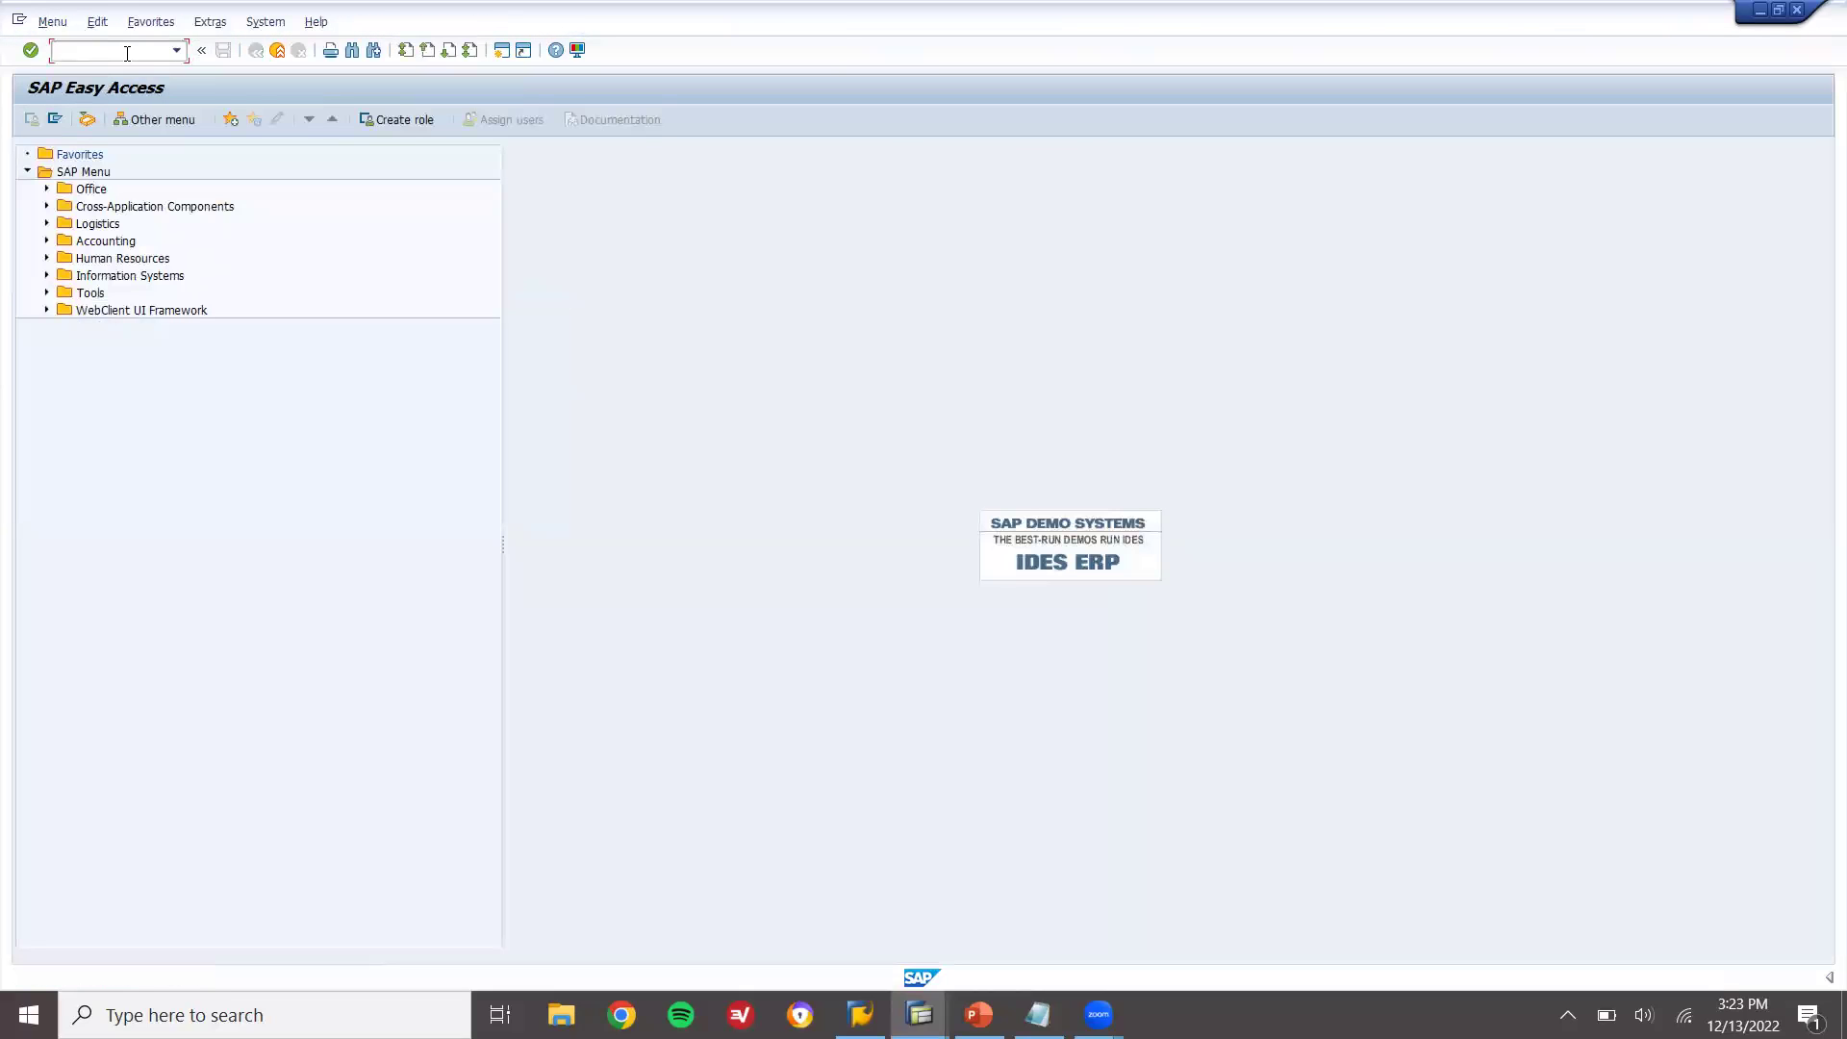
- Run single-item, multi-level planning for material 7080 in plant 1000 with processing key NETCH
key("Return")
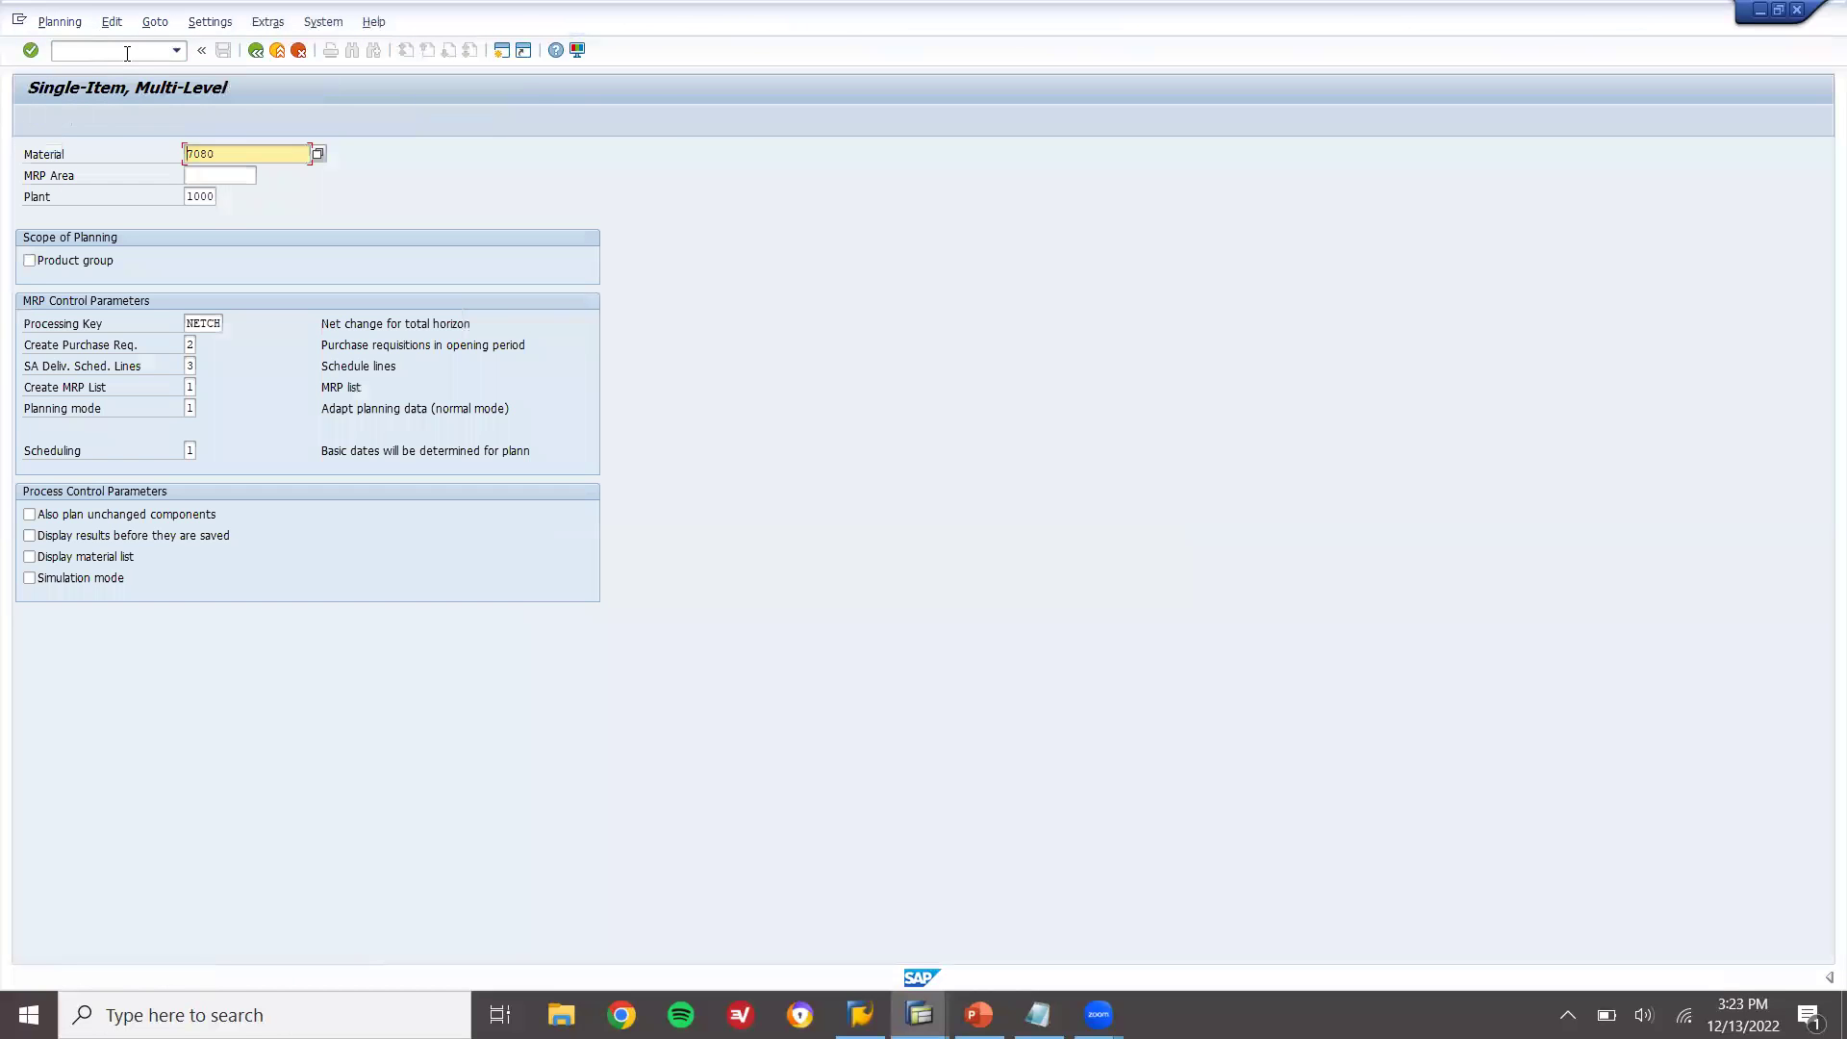
key("shift+Right")
key("shift+Right")
key("shift+Right")
key("Return")
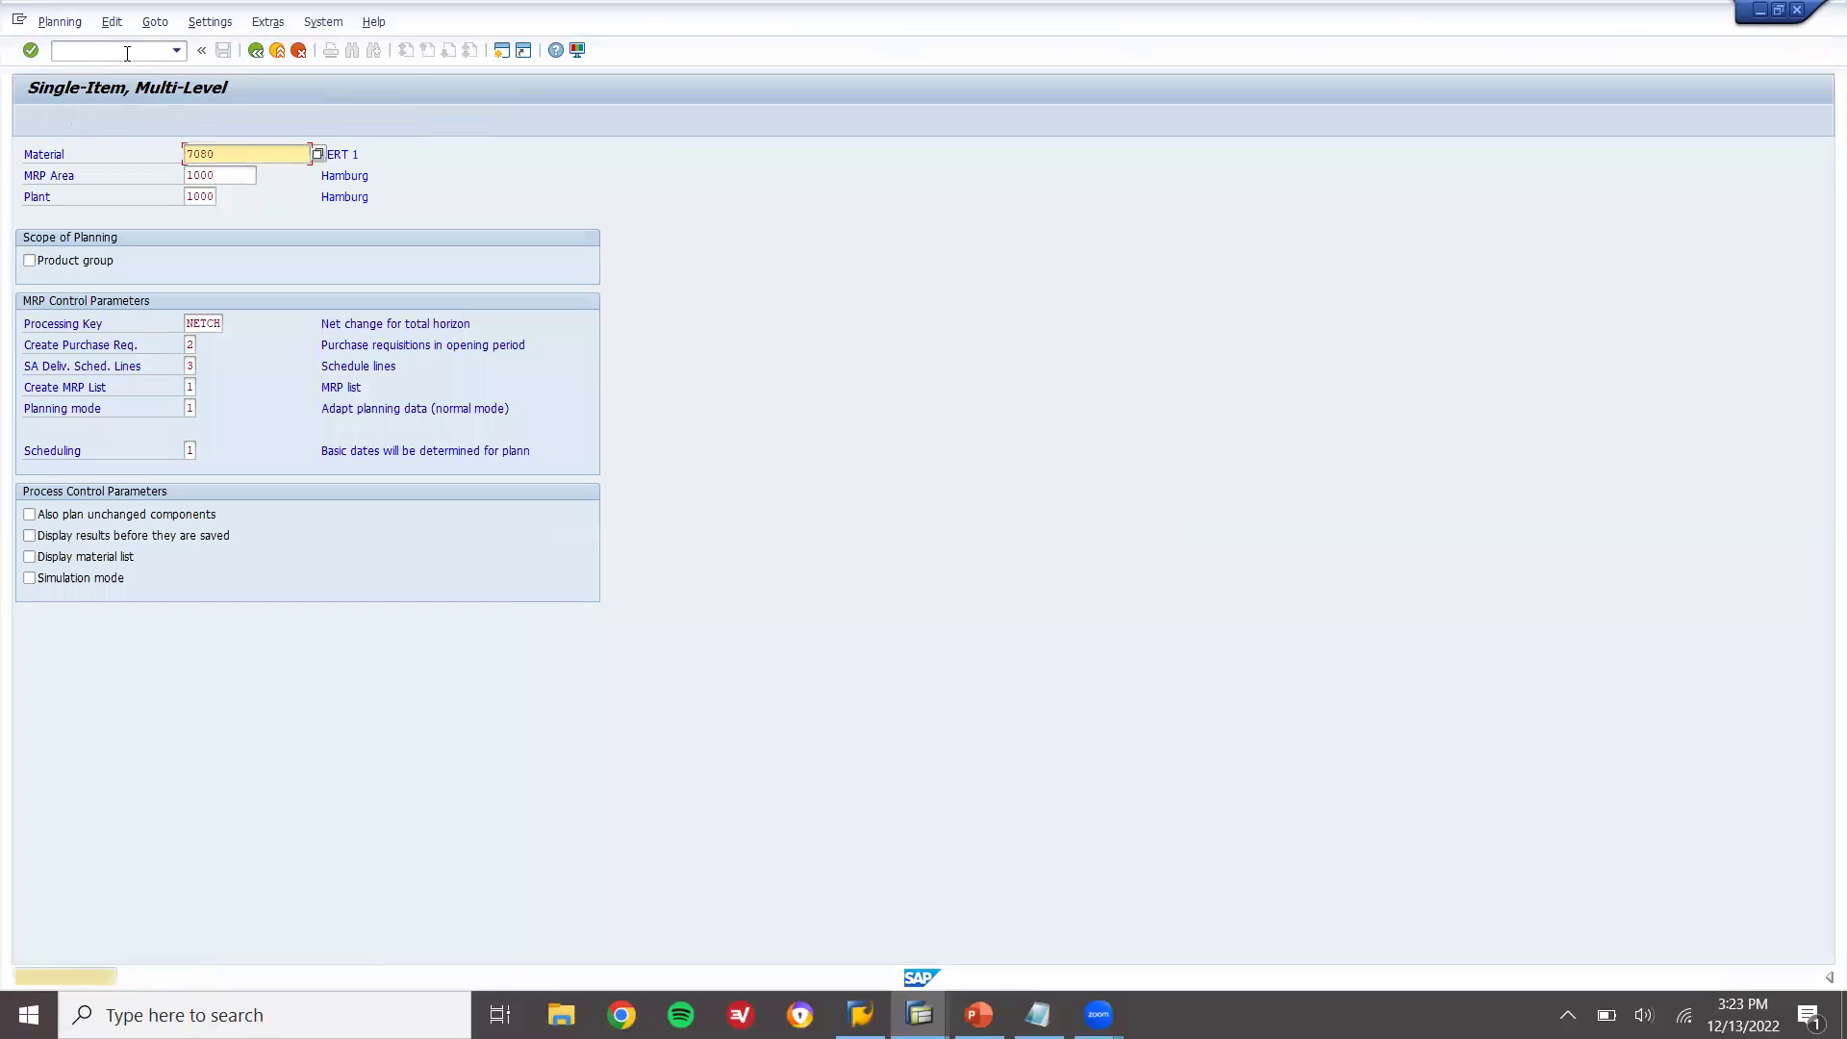
key("Return")
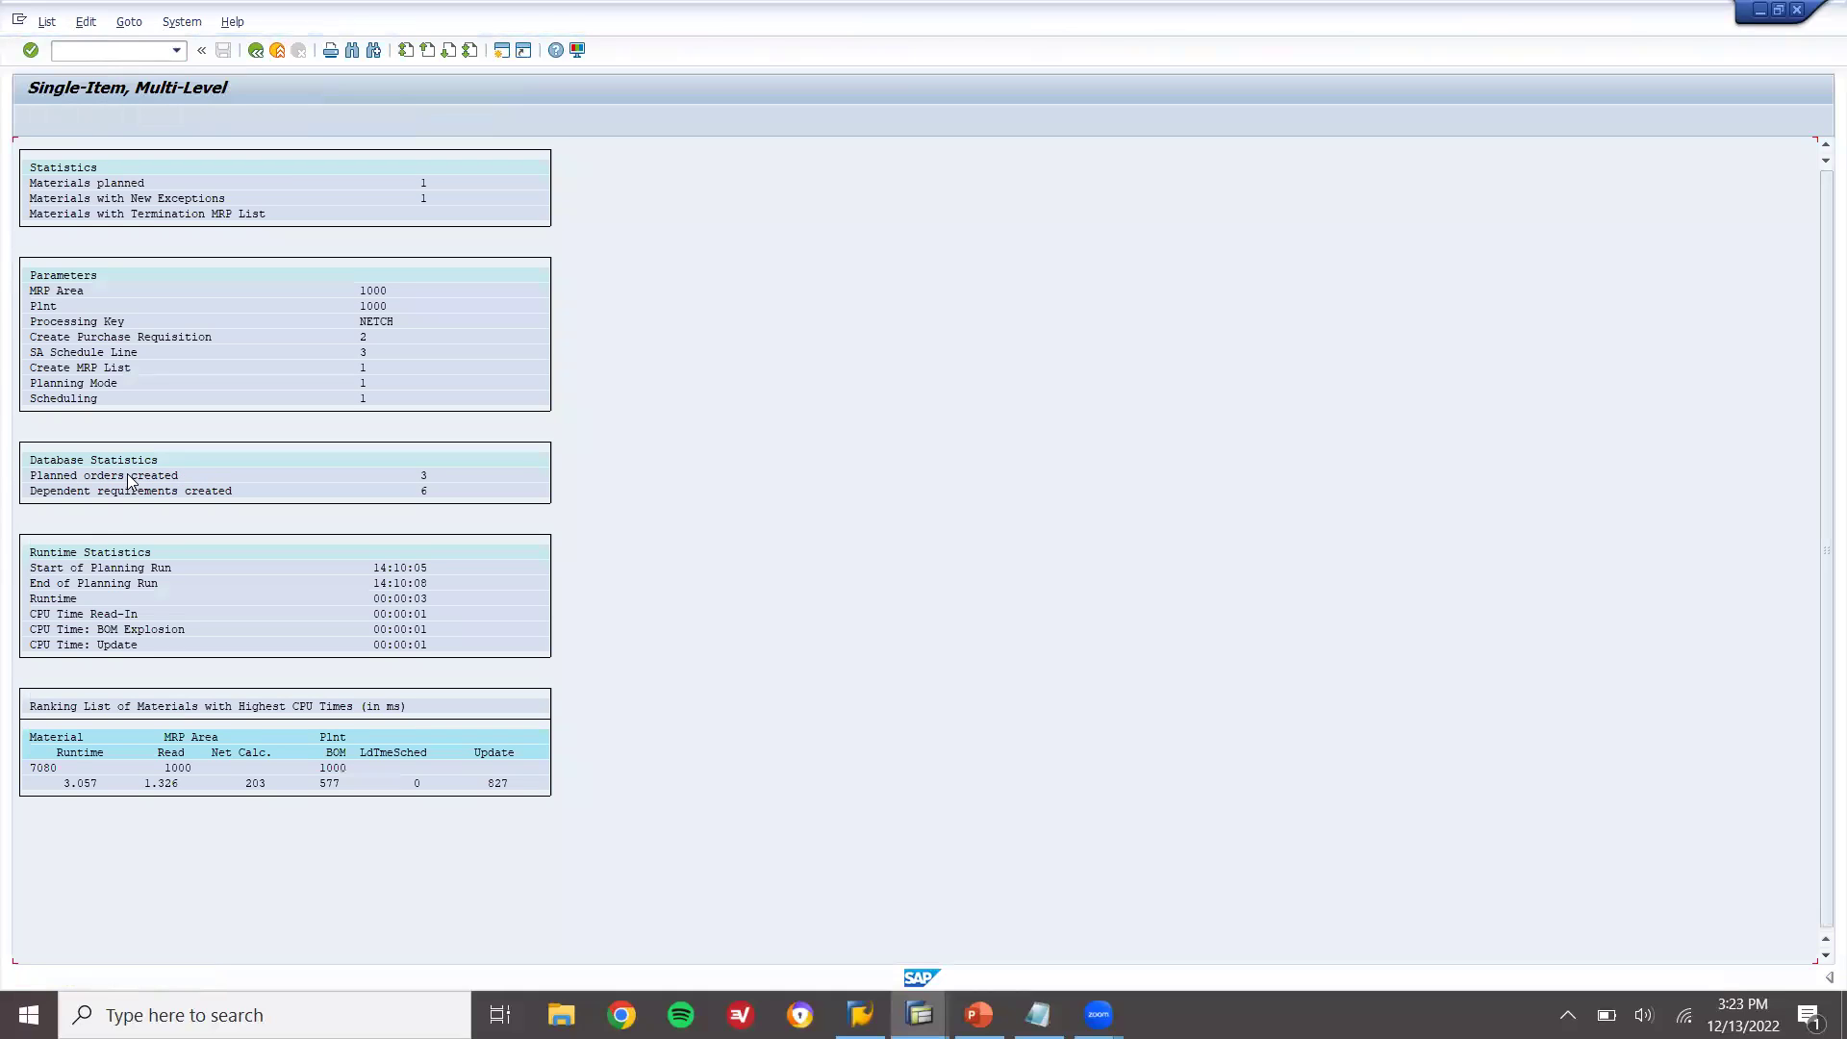
- Leave the planning results and display the stock/requirements list (MD04) of material 7080 to find its planned orders
left_click(276, 53)
type("MD04")
key("Return")
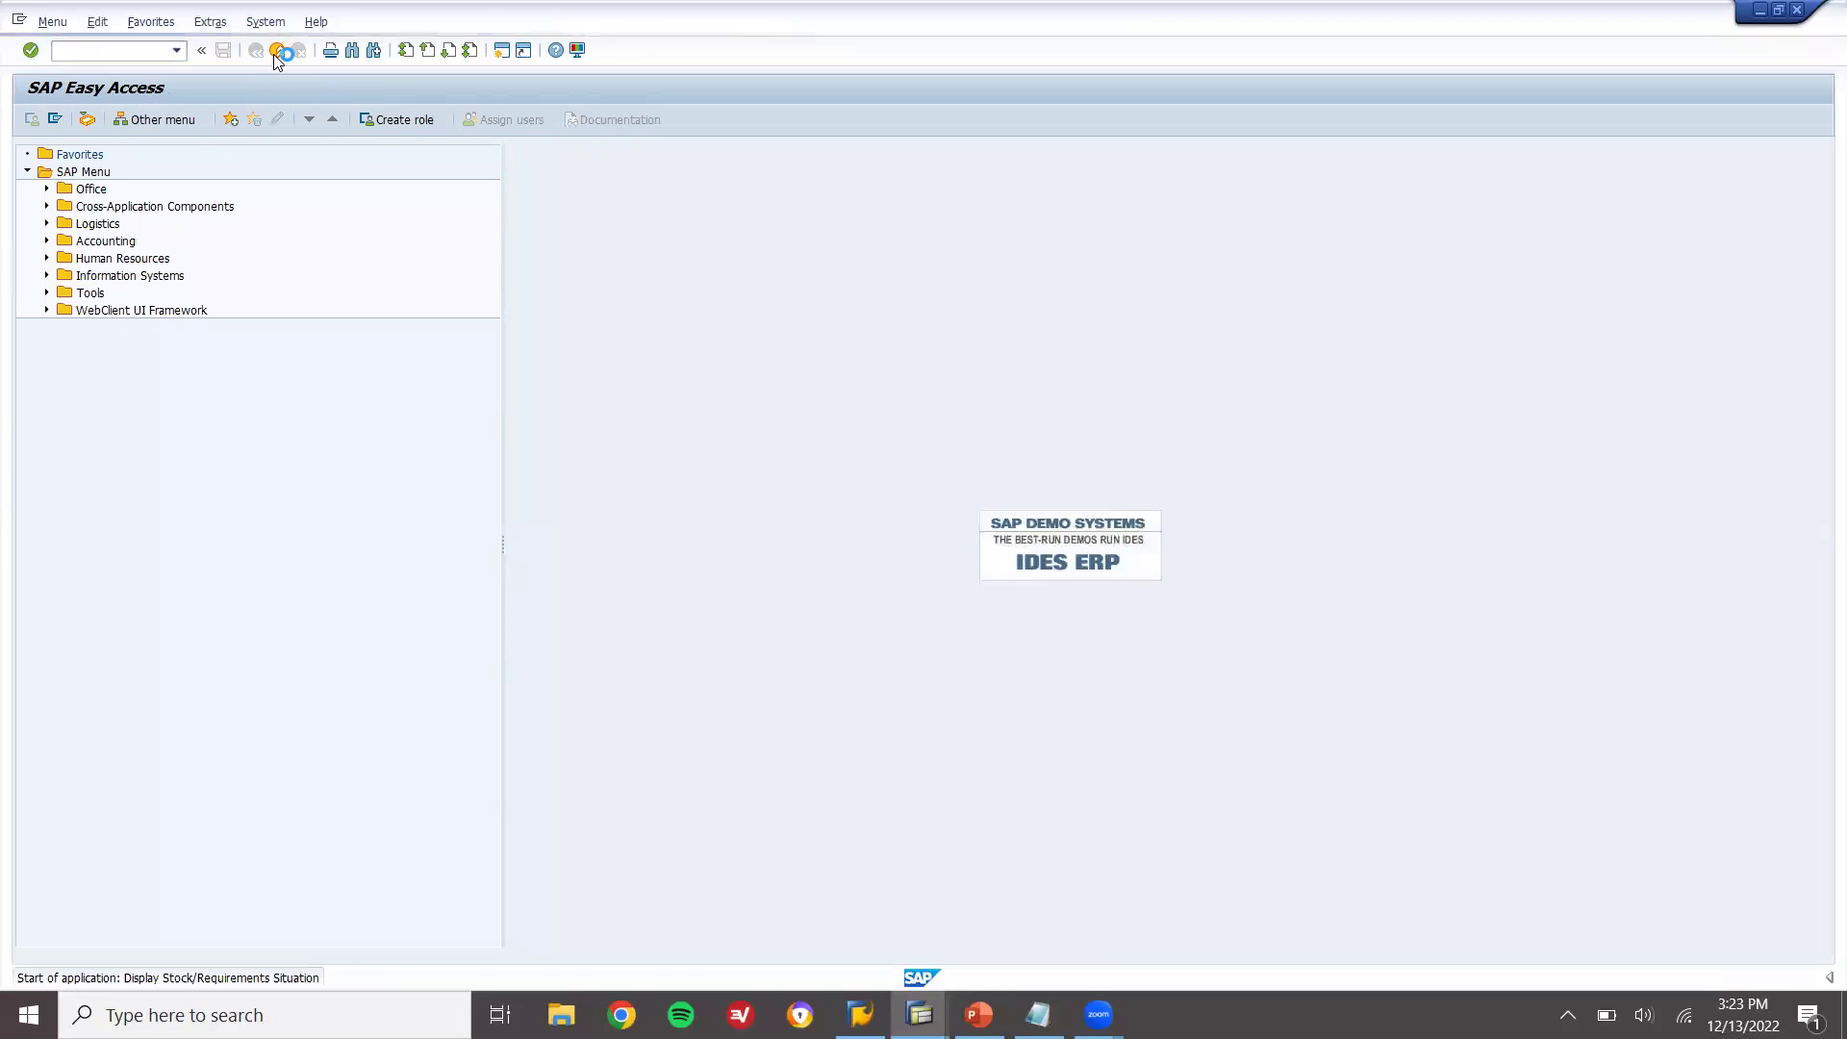
key("Return")
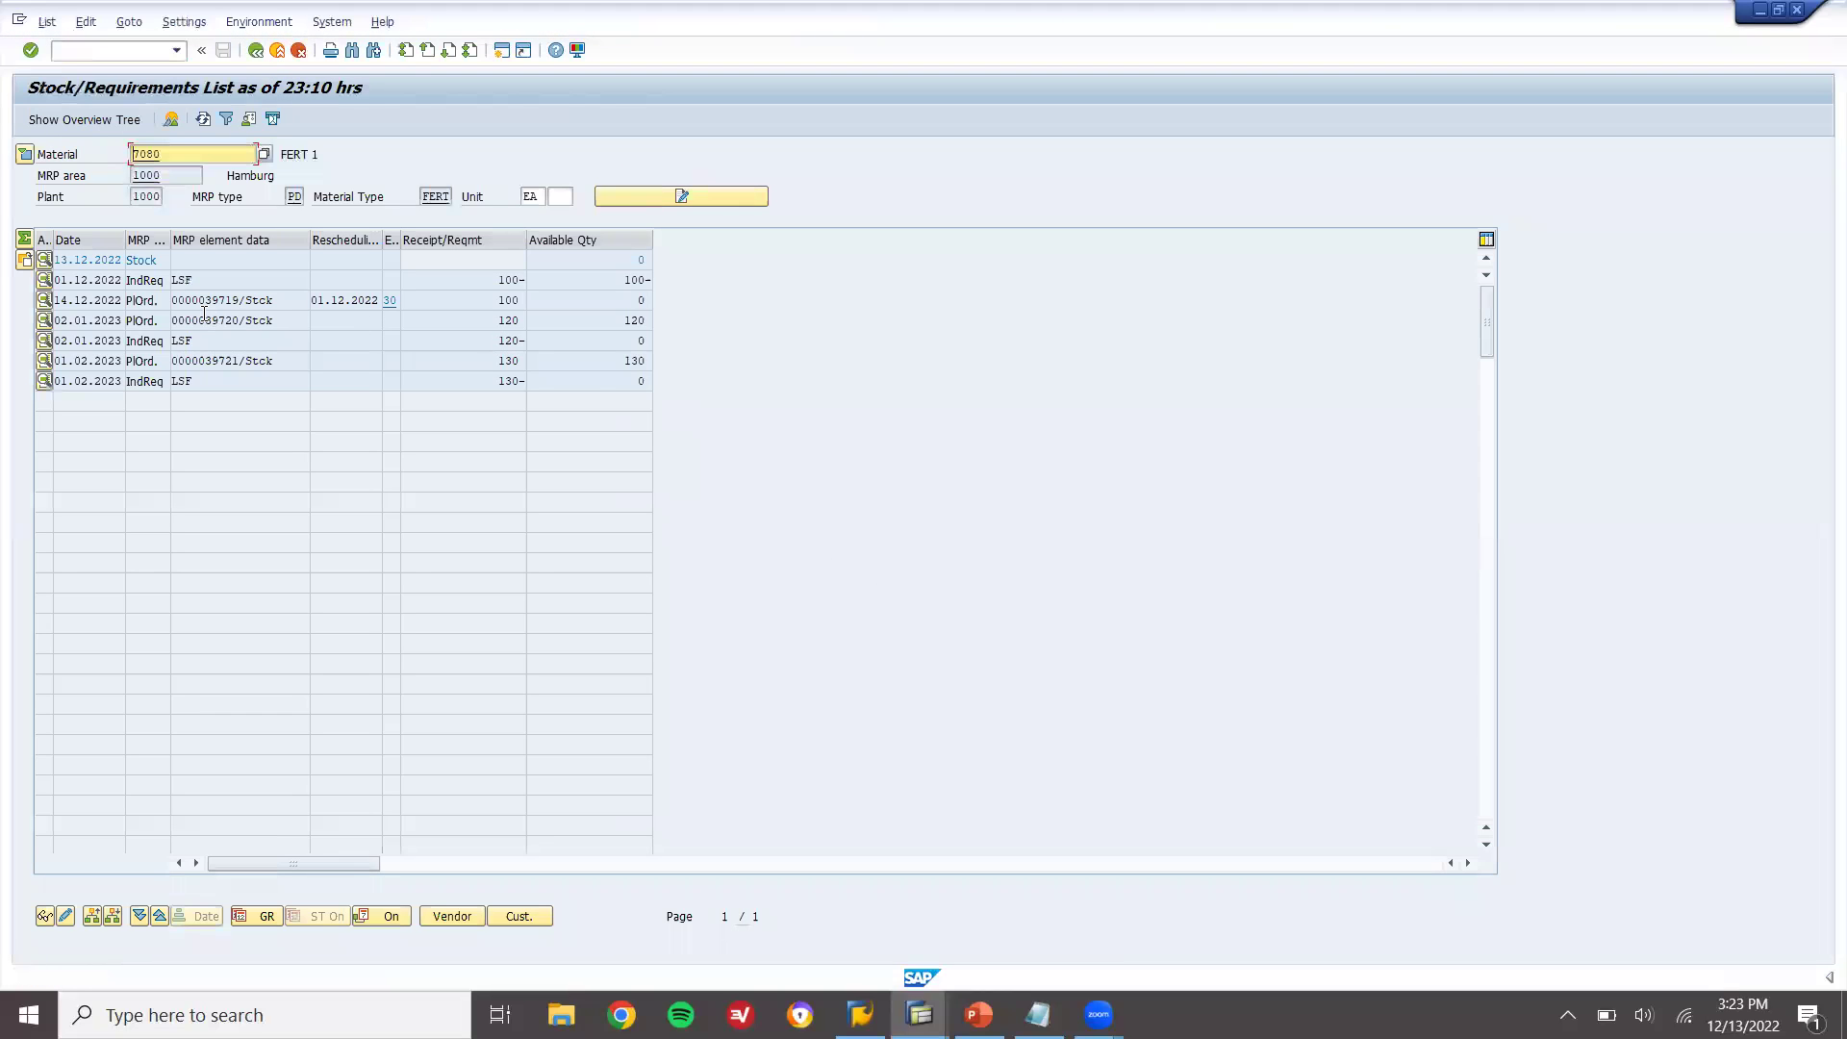
left_click(179, 304)
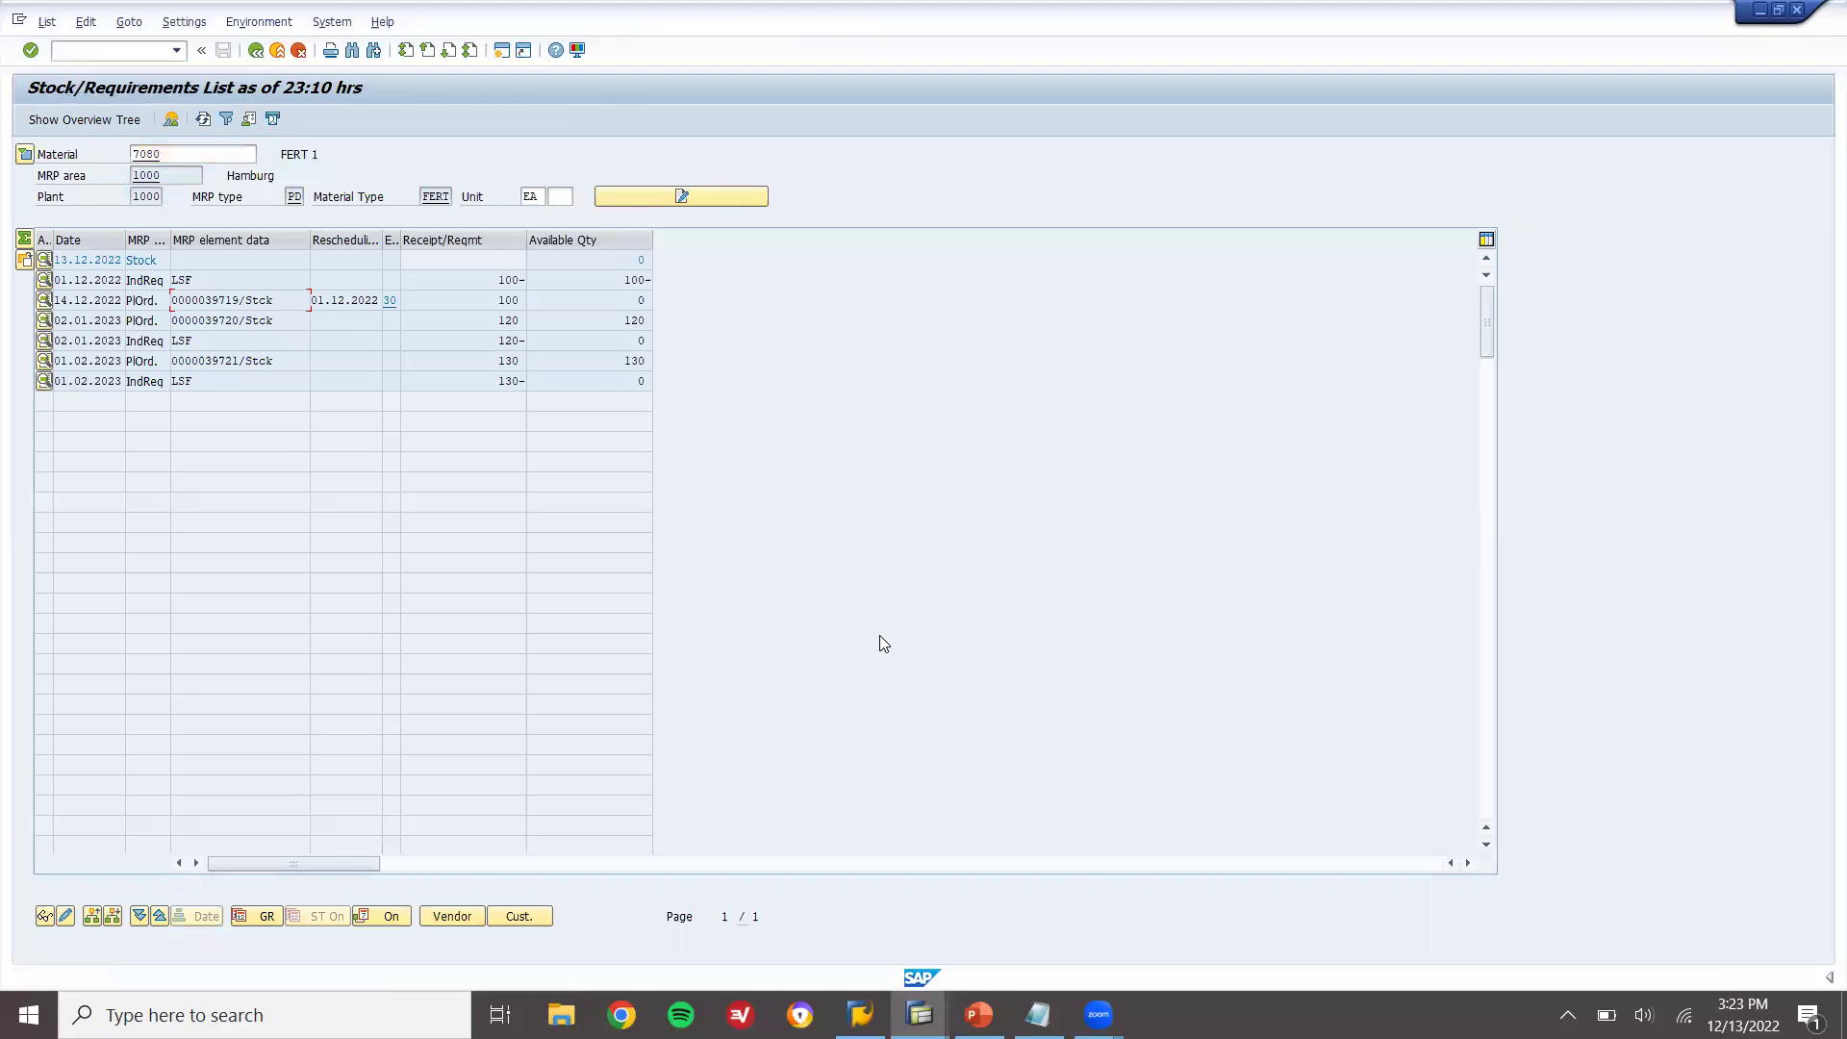
- Switch to the Notepad notes and add the heading PLANNED ORD below the vendor line
left_click(1037, 1014)
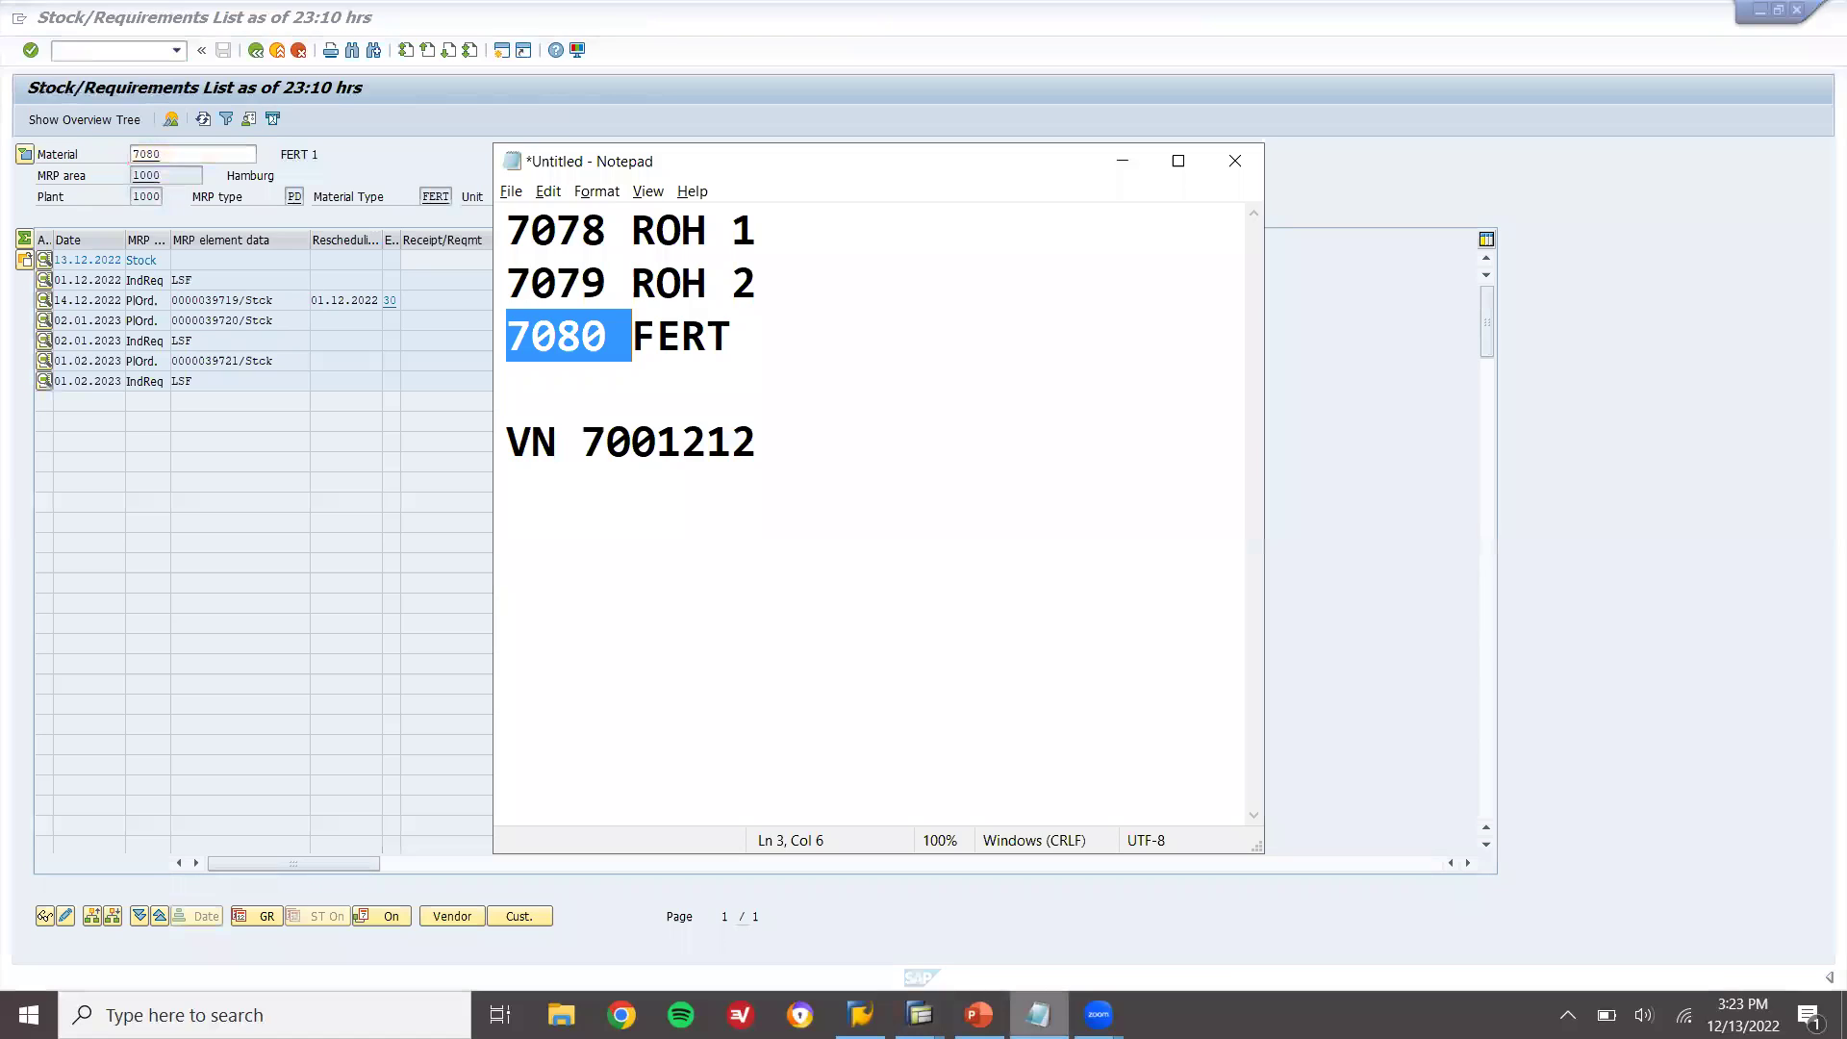
left_click(870, 532)
key("Return")
type("PL")
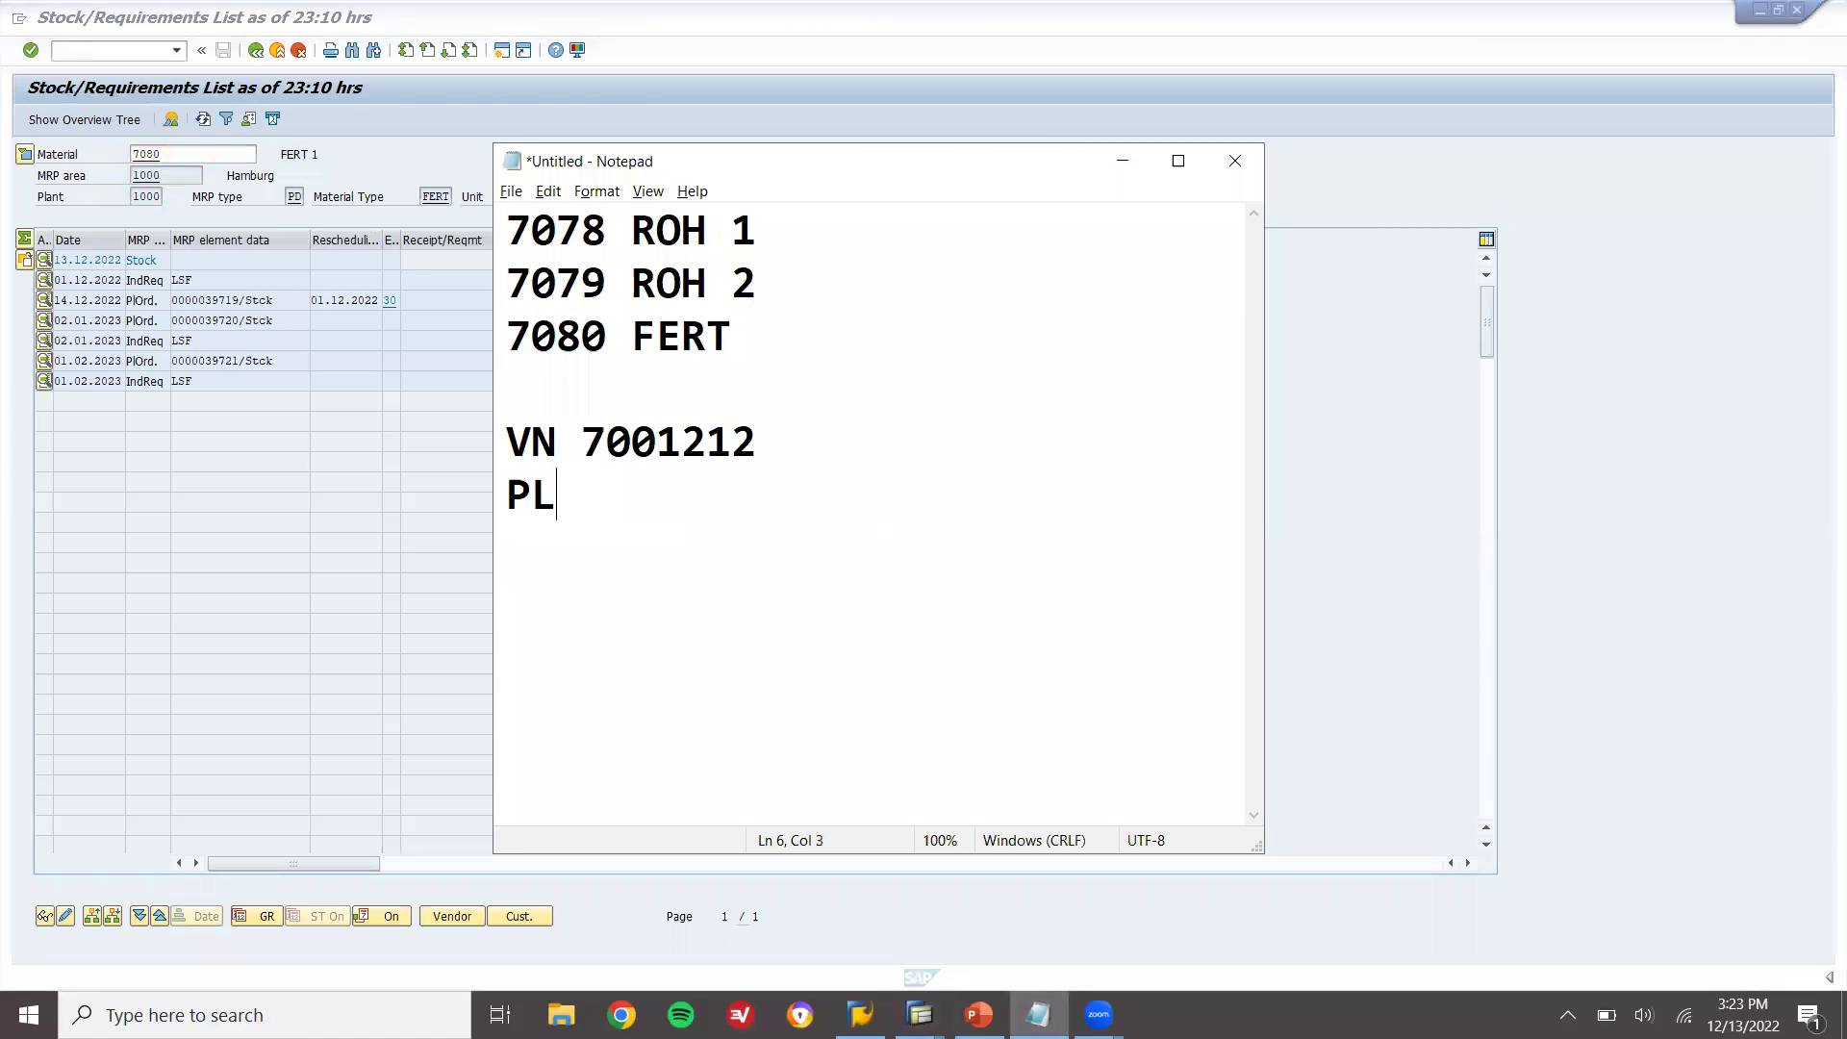
type("ANNED ORD")
key("Return")
- List the three planned order numbers from the stock/requirements list under the heading, one per line, and return to SAP
type("39719")
key("Return")
type("39")
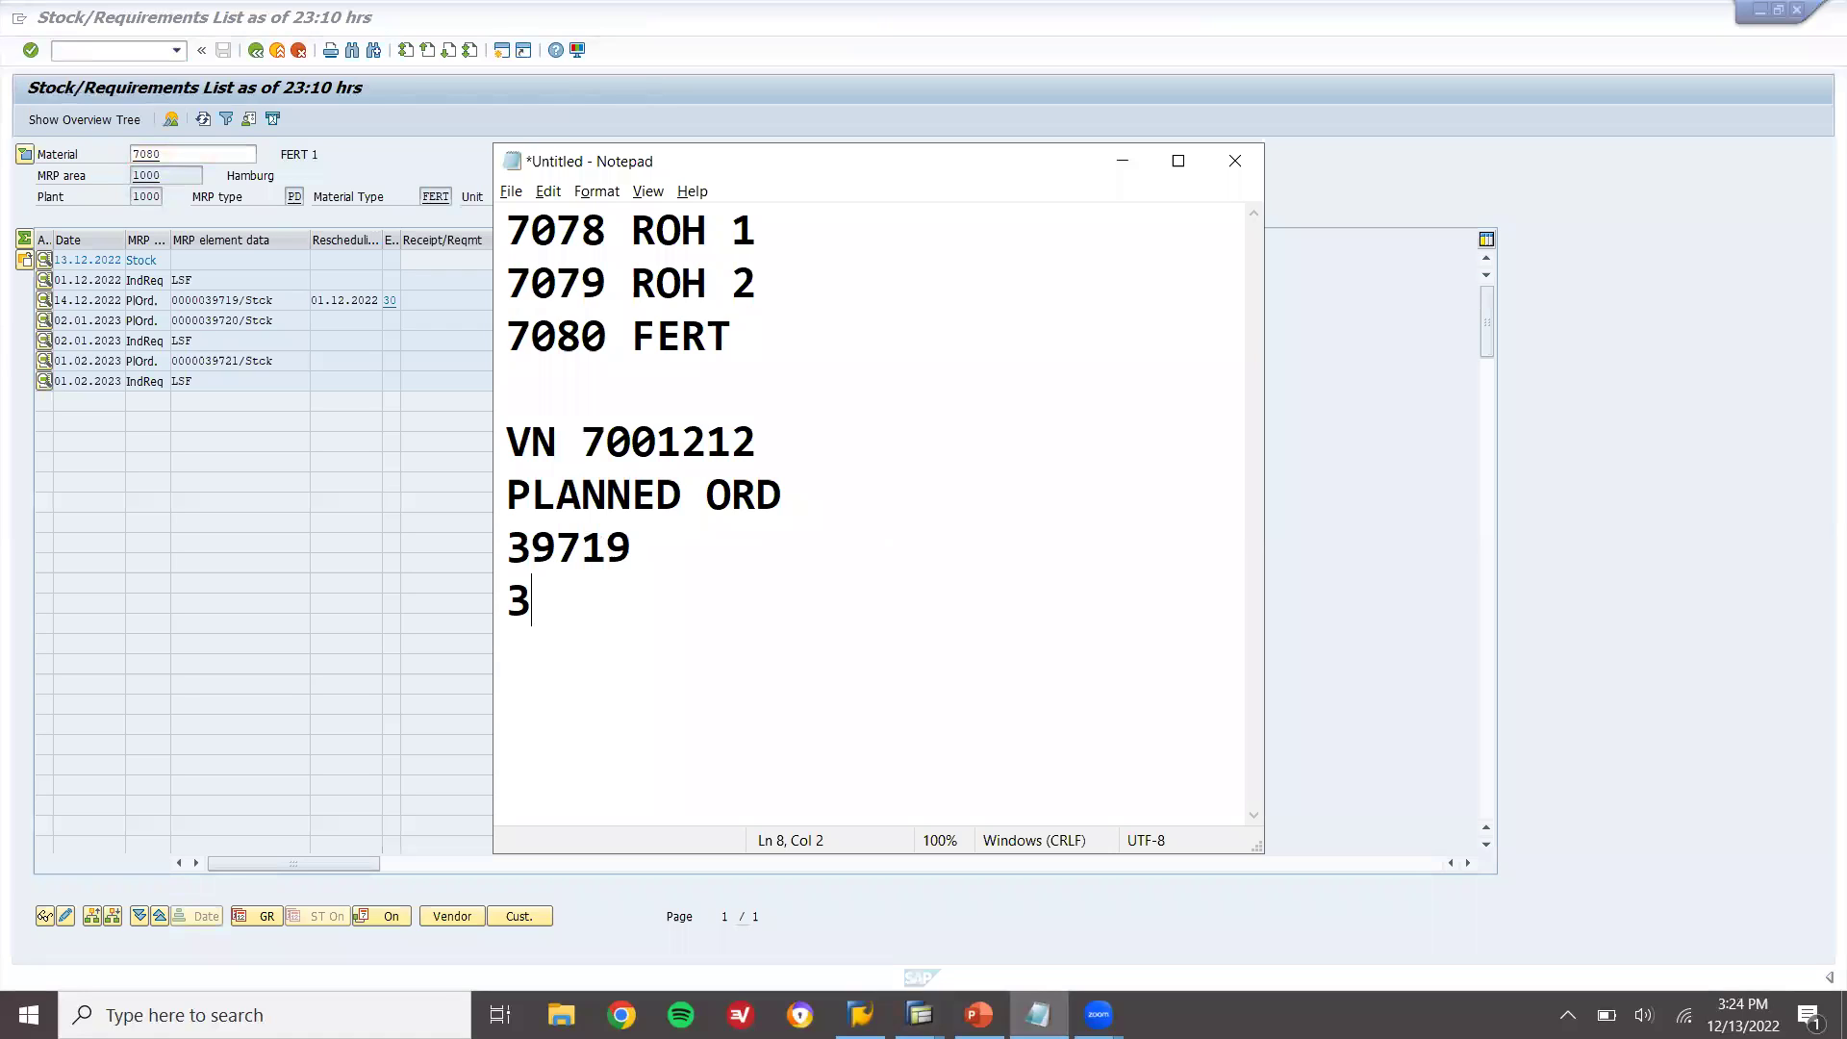
type("720")
key("Return")
type("39721")
key("Return")
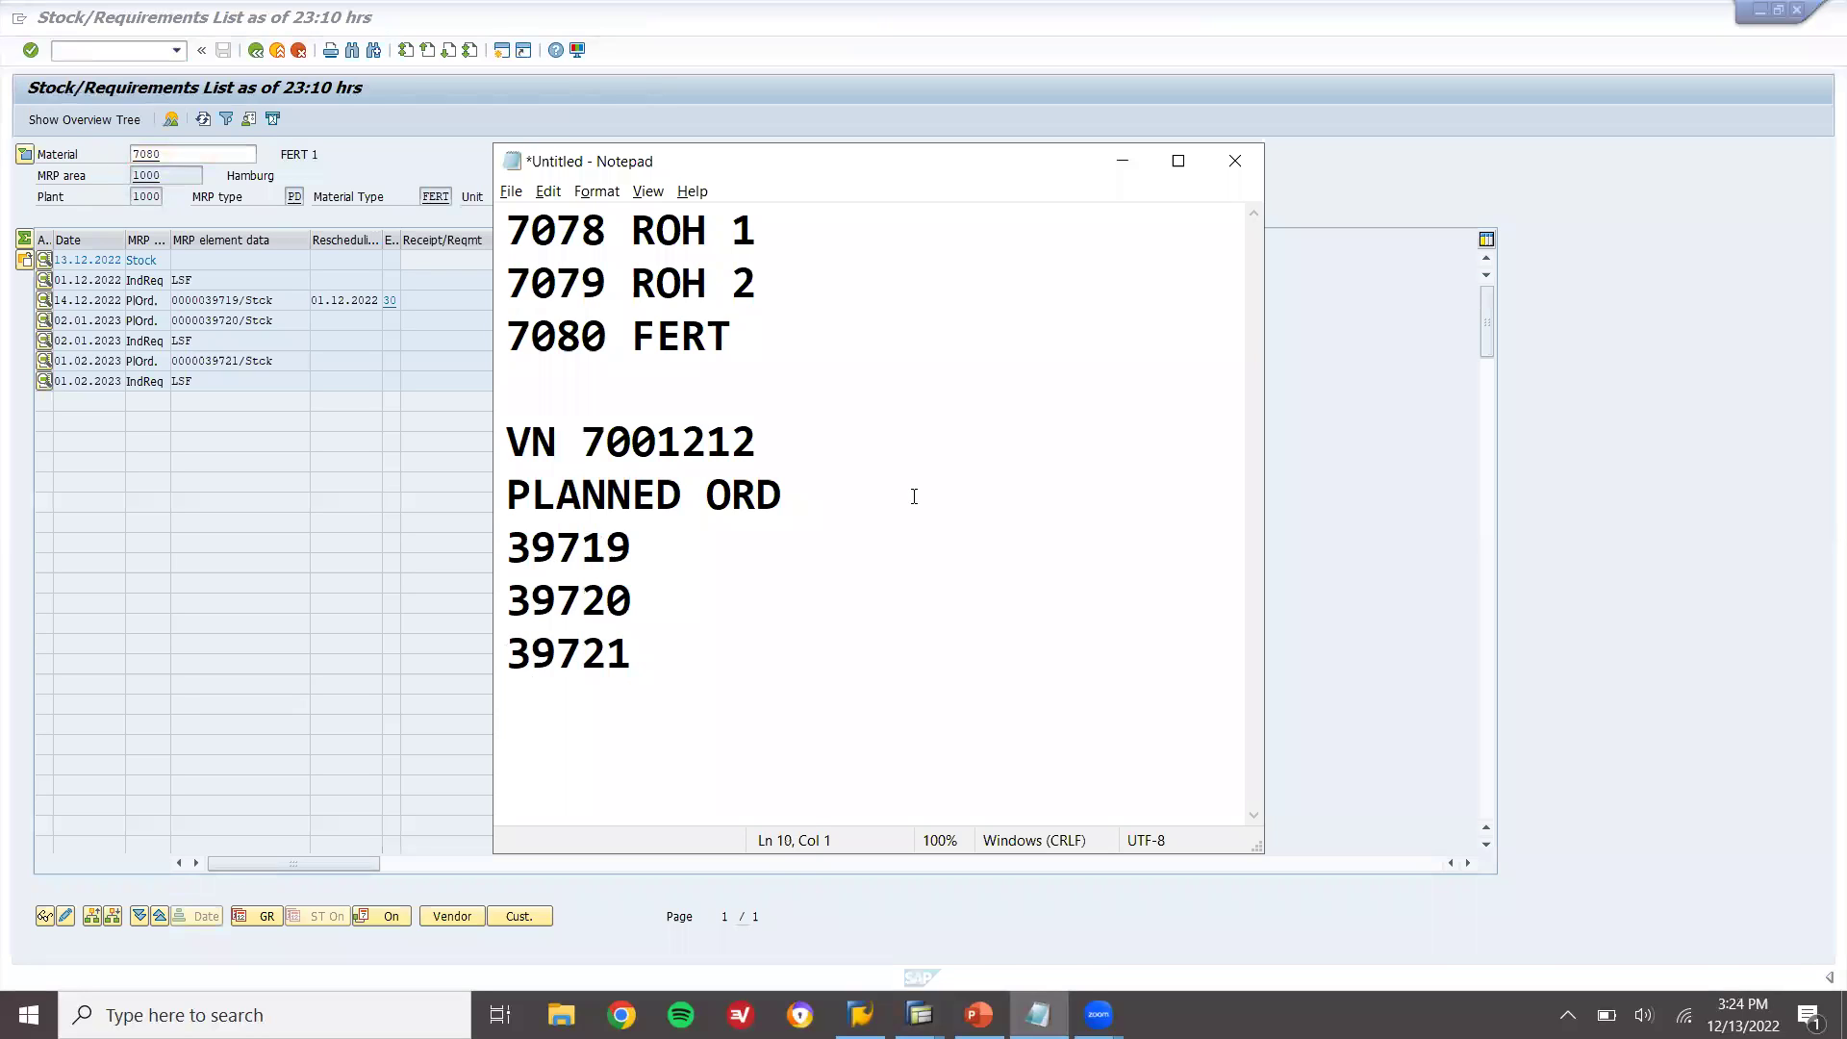
left_click(1589, 428)
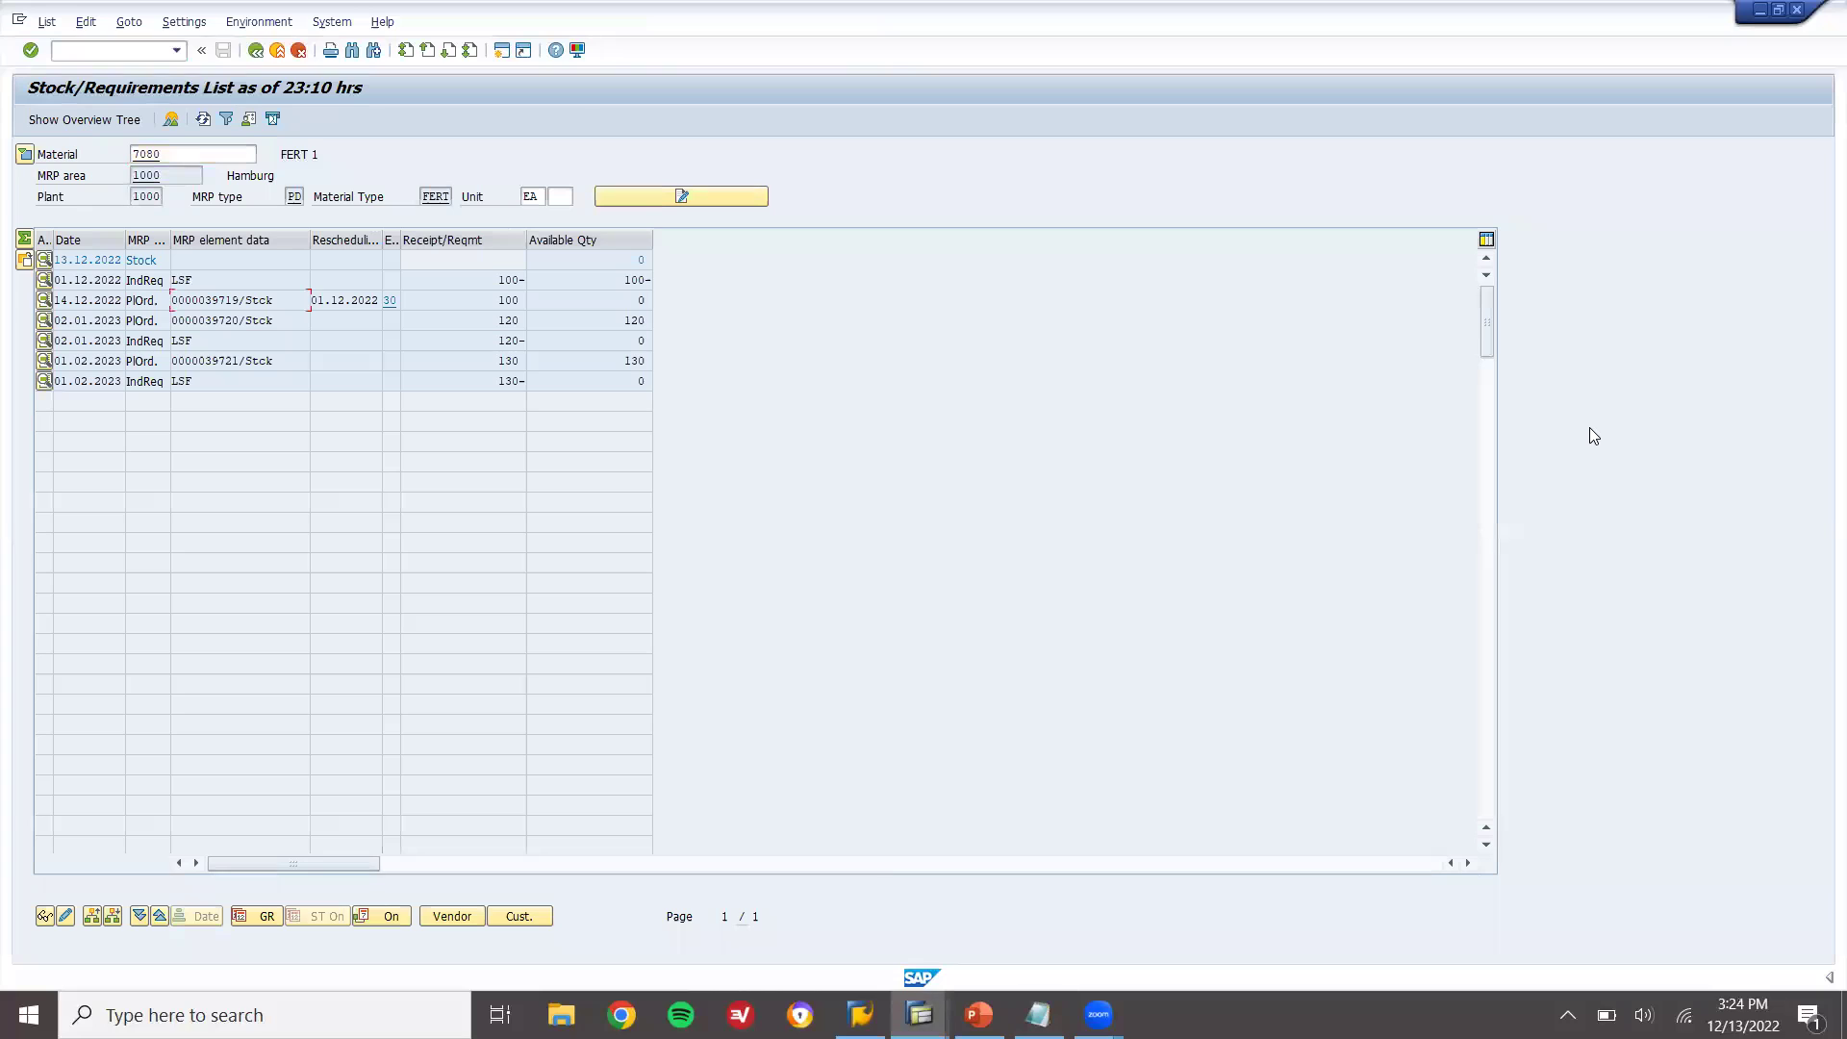
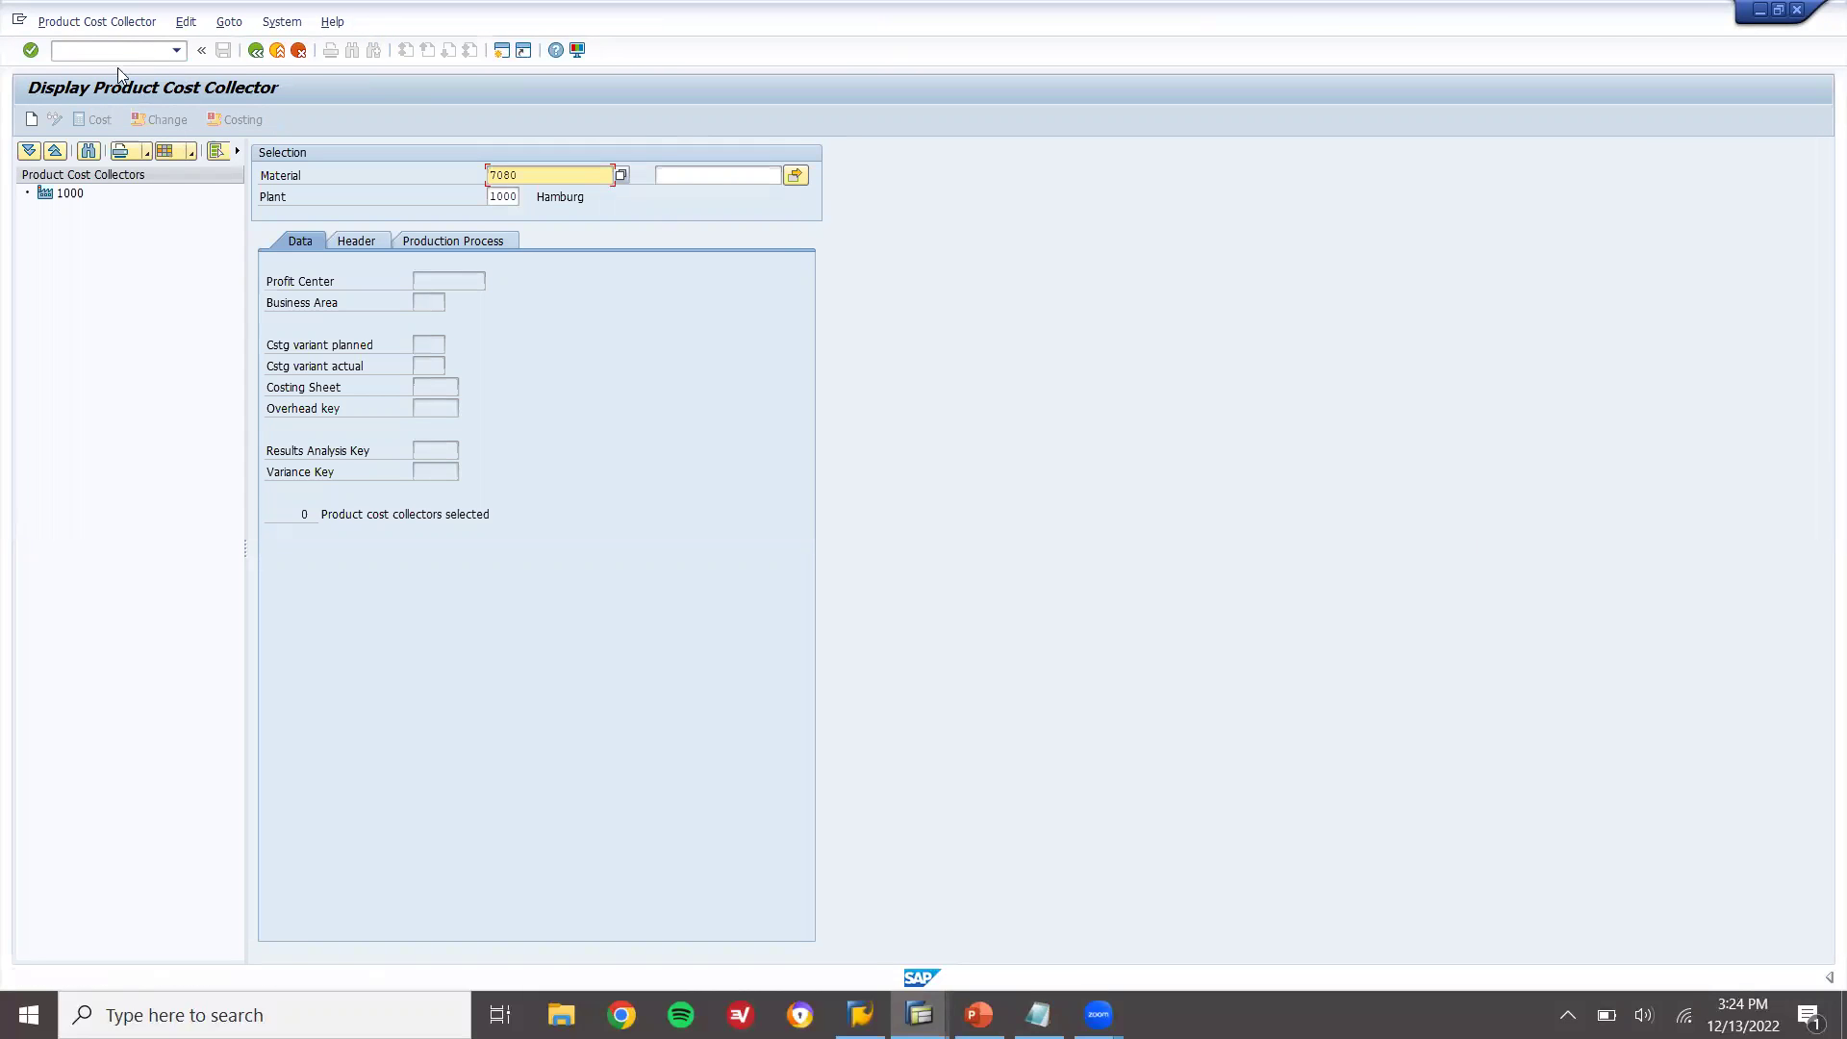
- Start a new product cost collector for material 7080 in plant 1000 with order type RM01
left_click(30, 120)
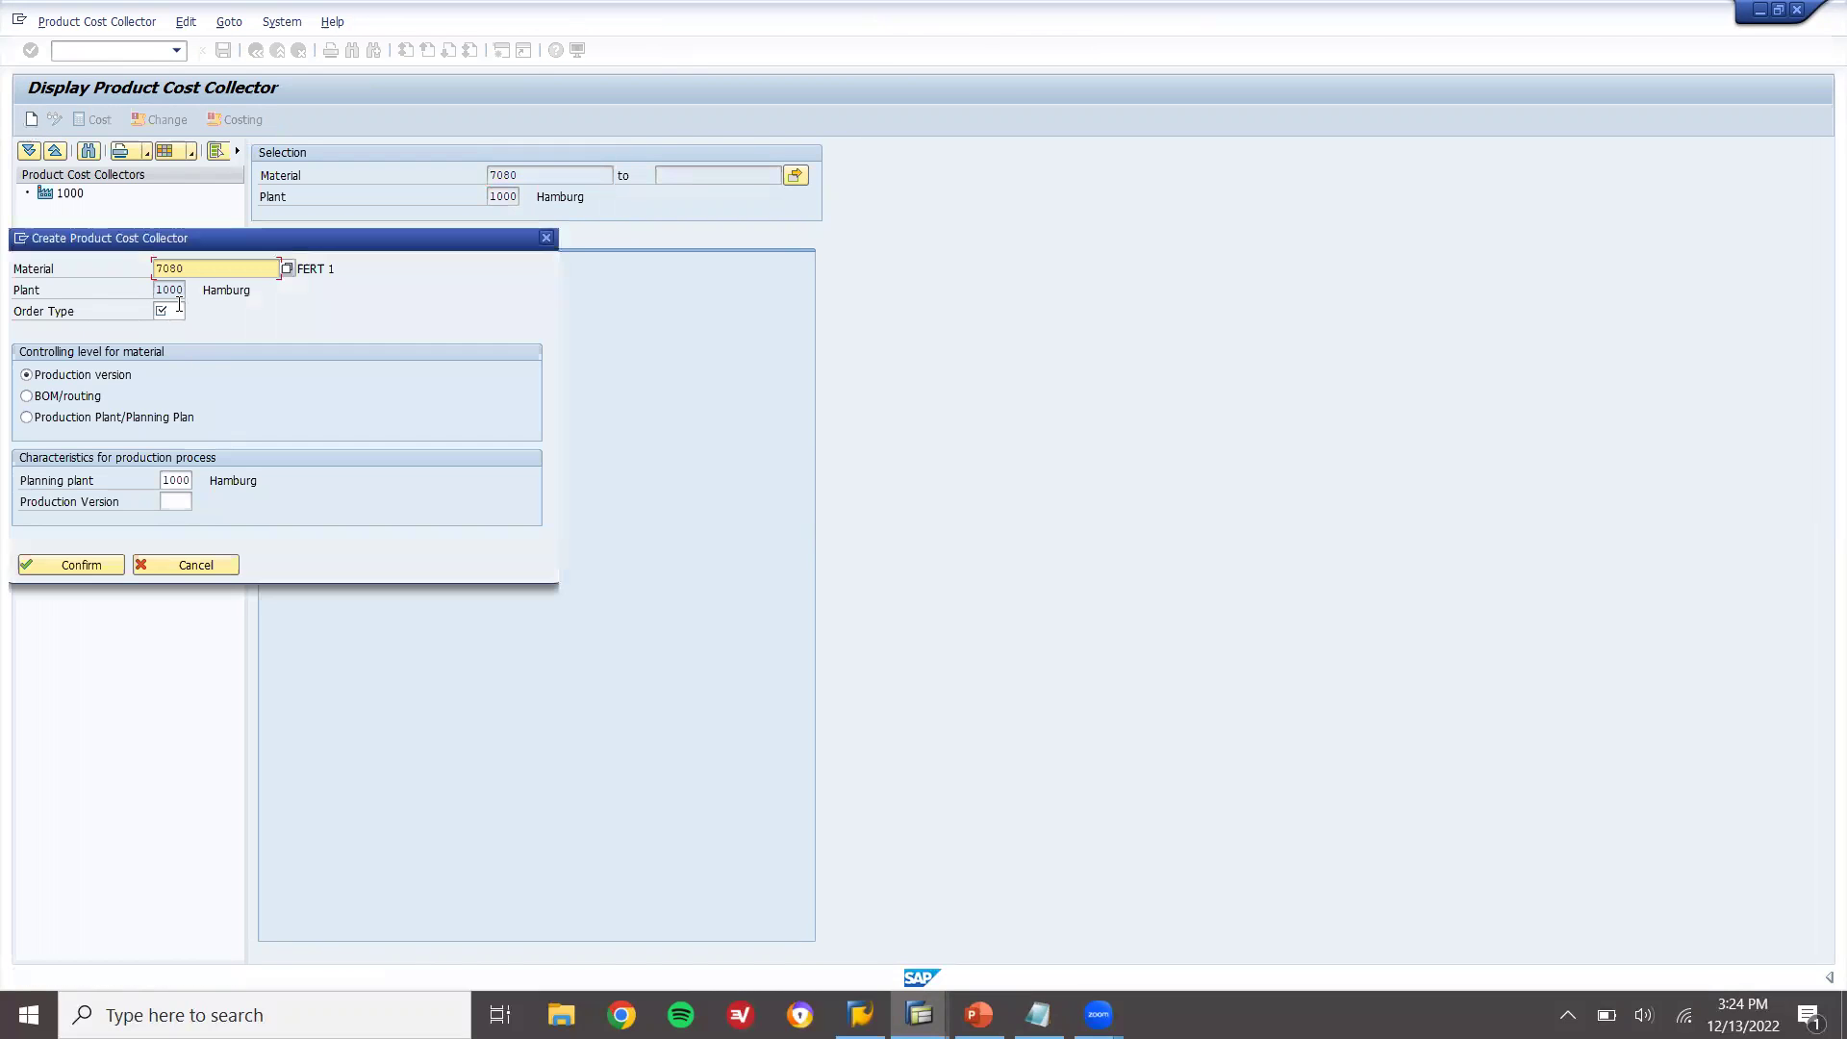
left_click(179, 307)
left_click(192, 310)
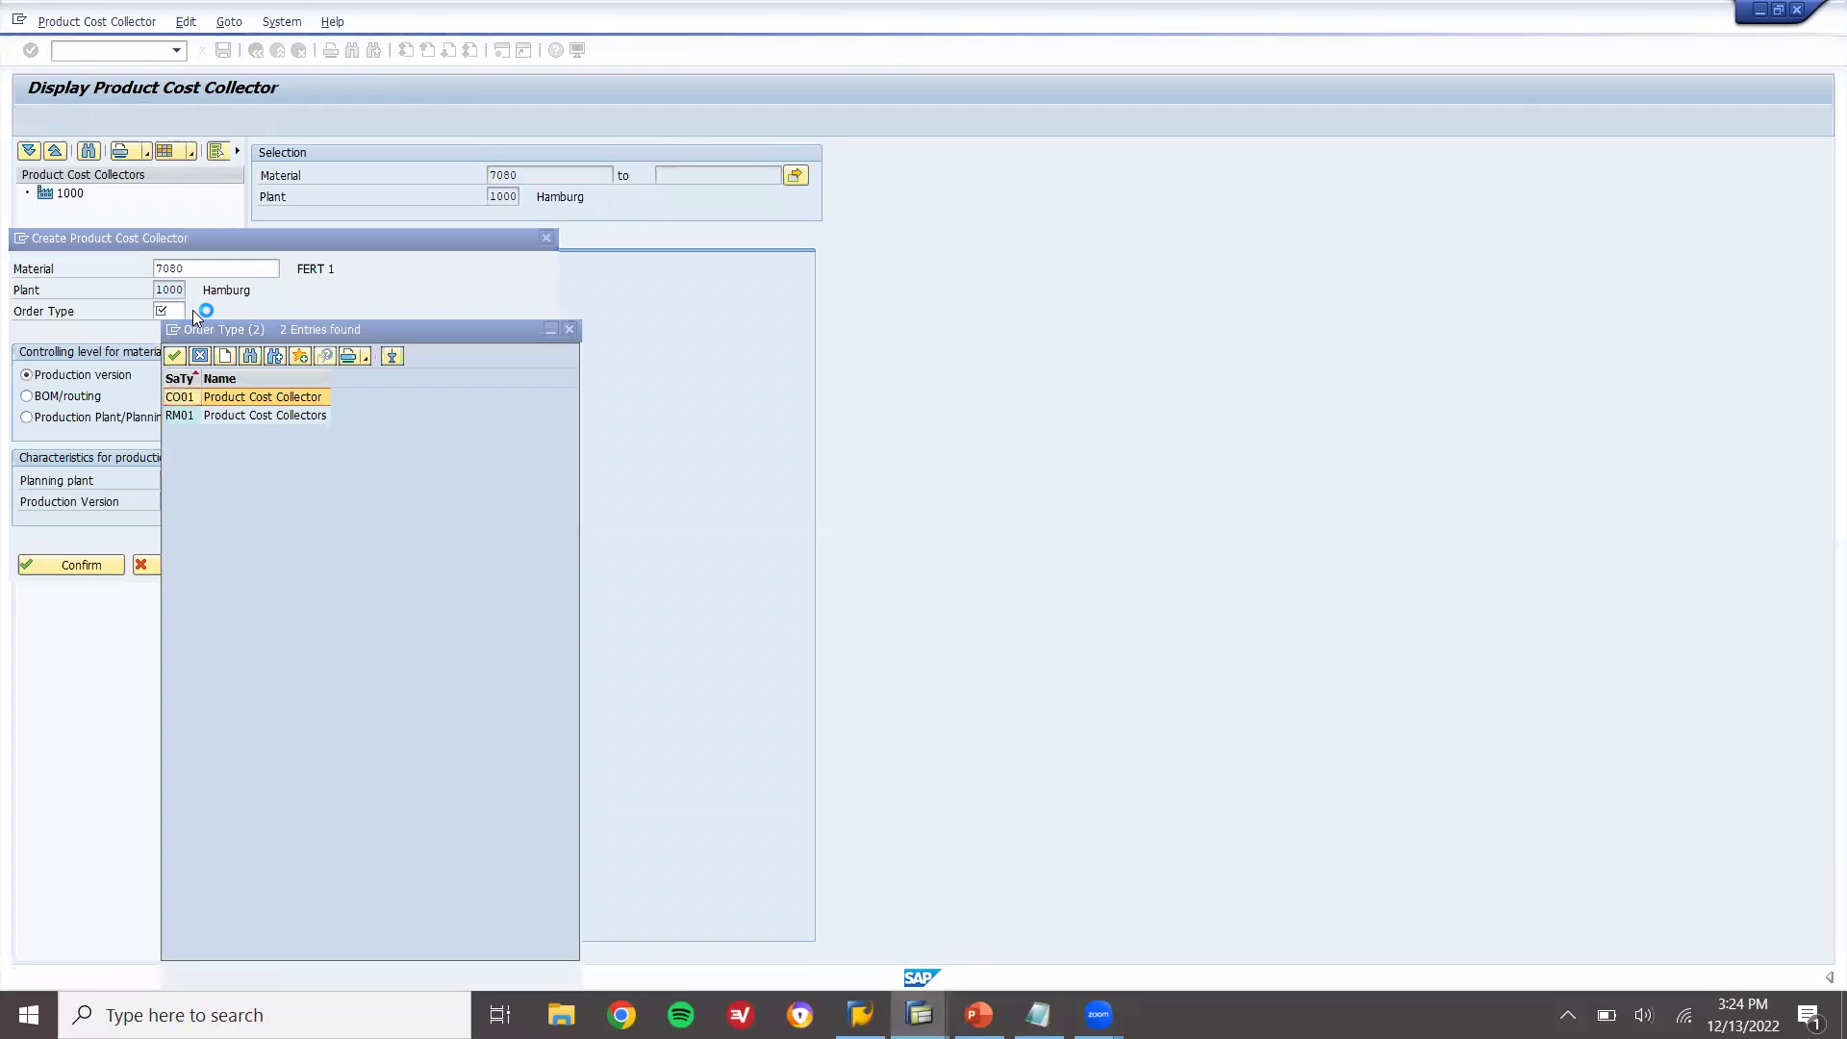
key("Down")
key("Return")
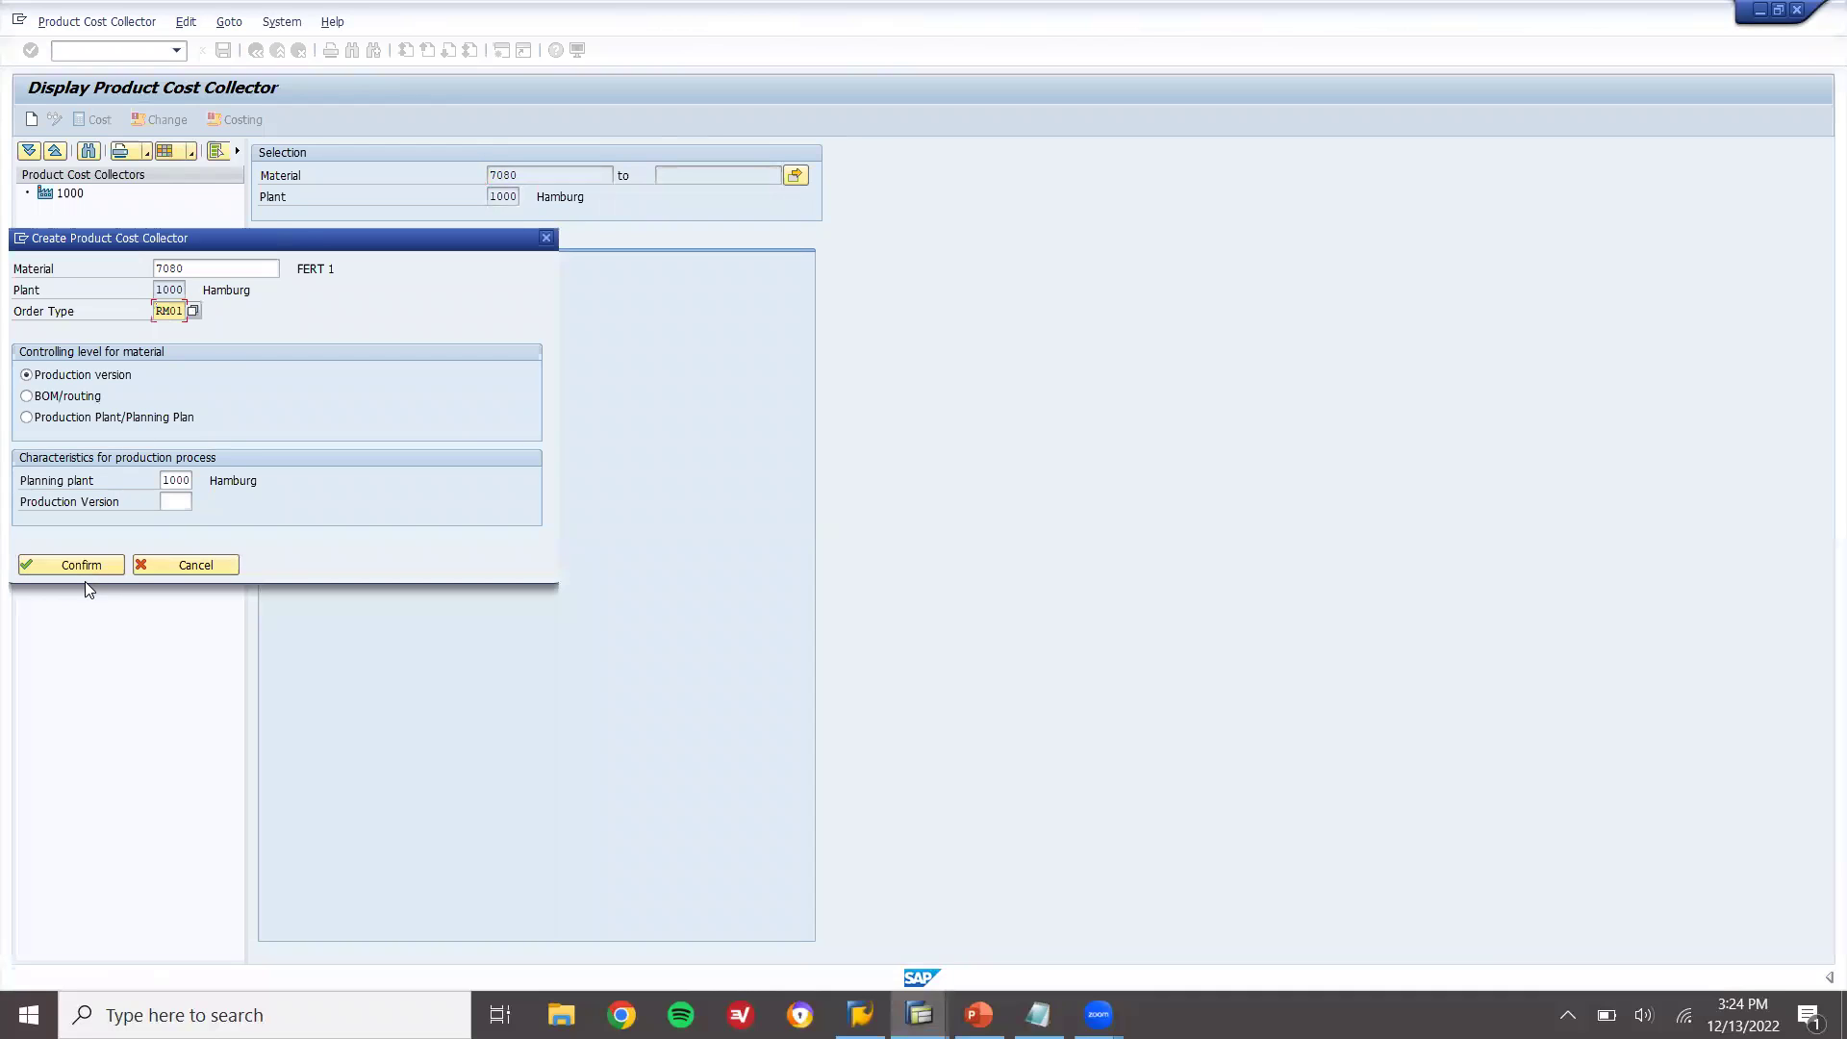
- Assign production version Z111 to the new product cost collector and confirm its creation data
left_click(172, 498)
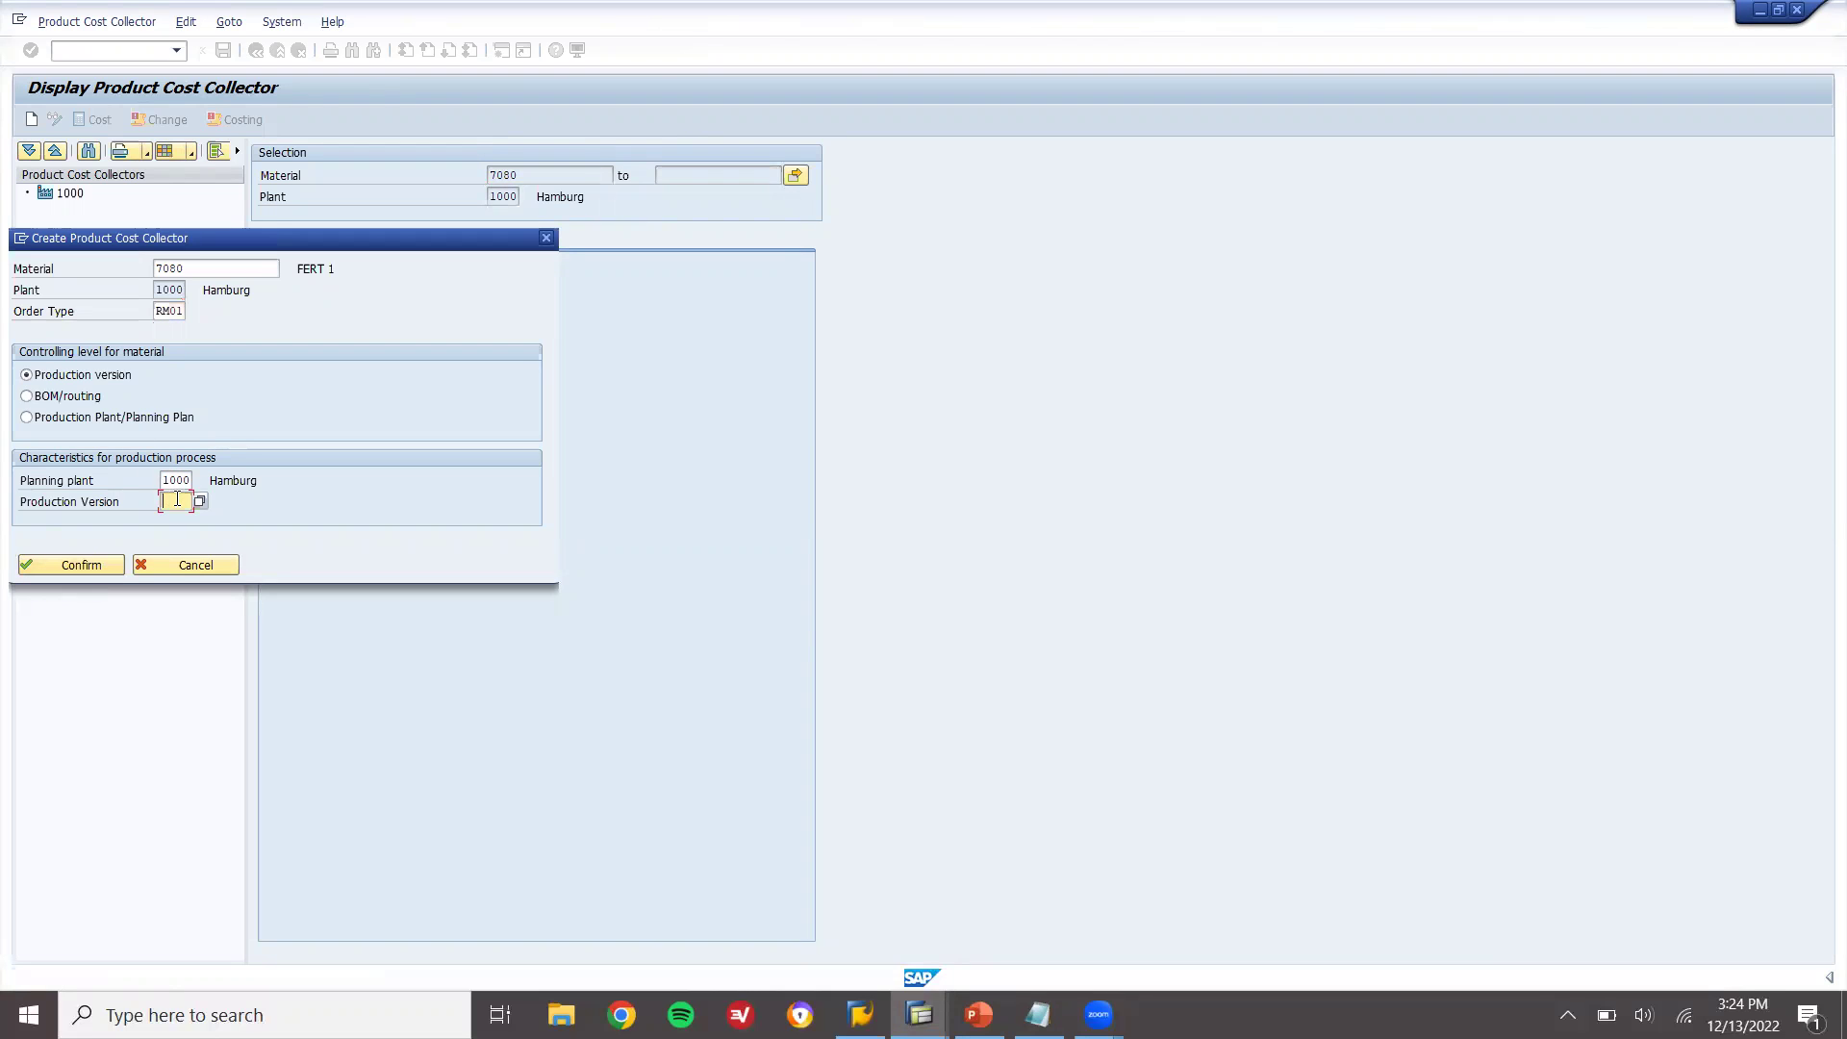
left_click(198, 498)
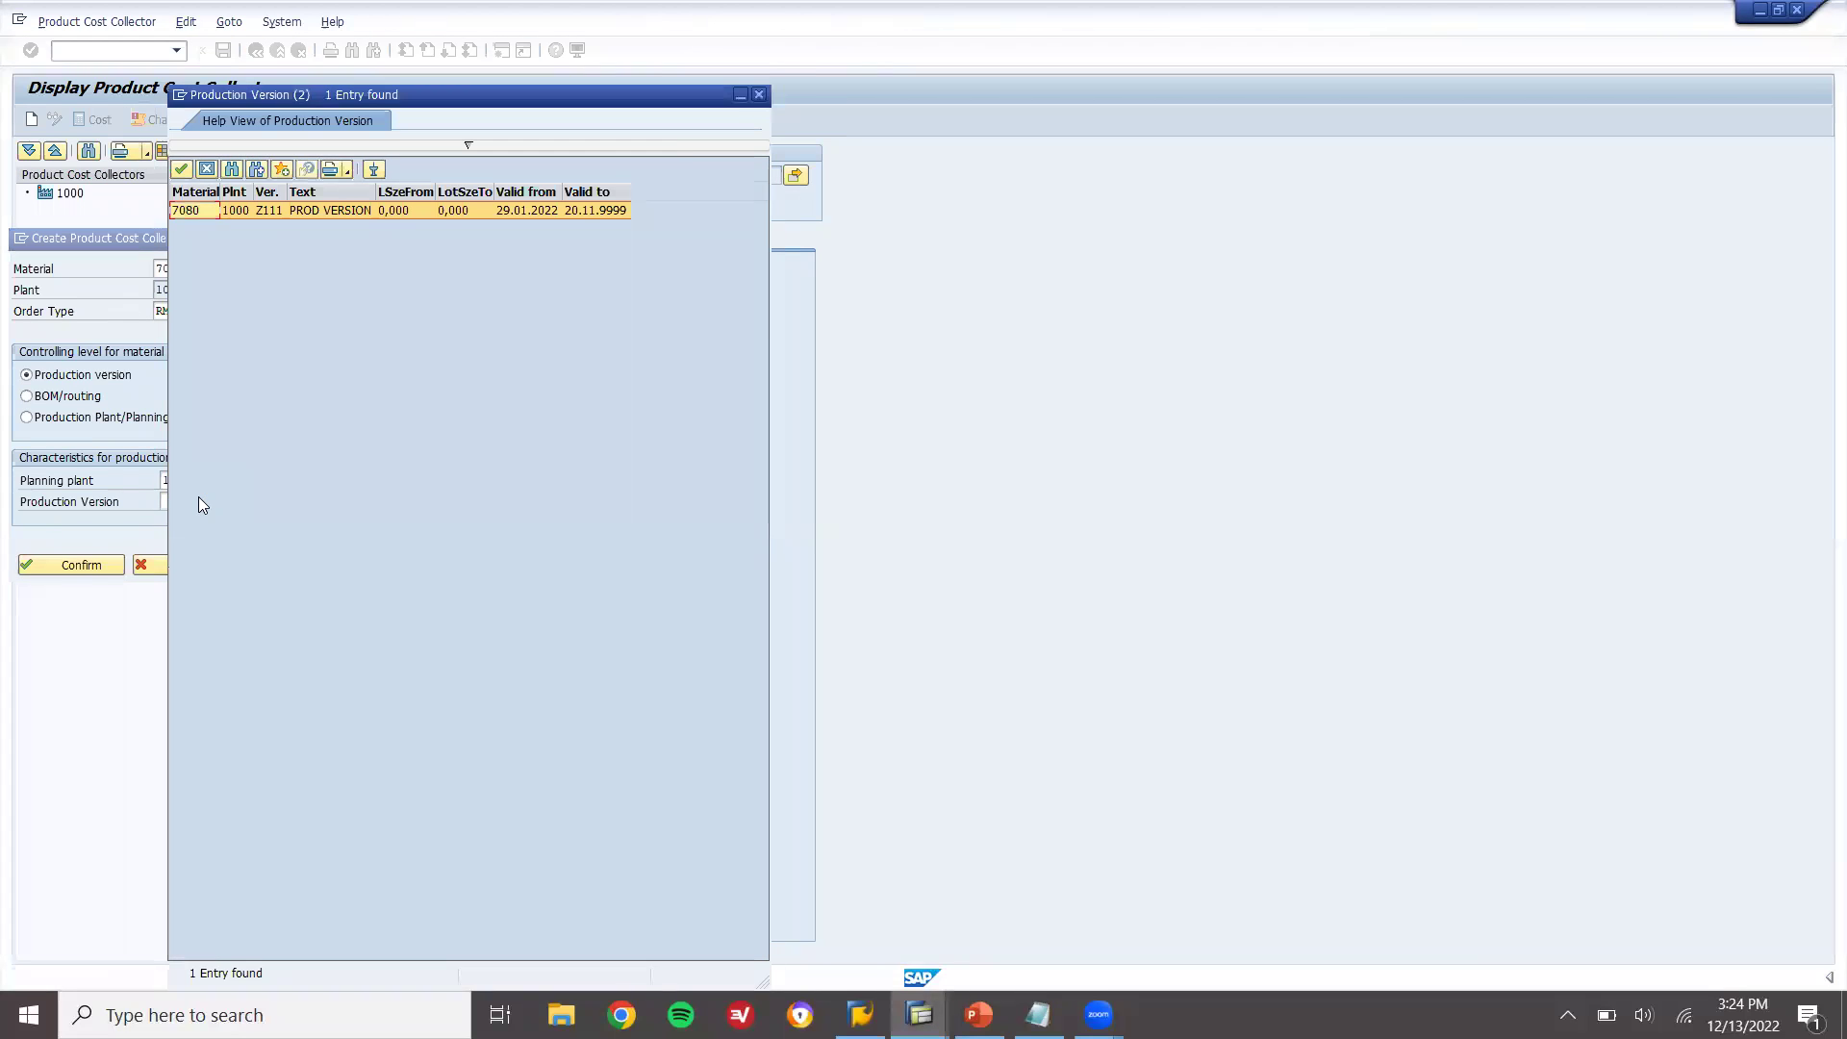
key("Return")
left_click(86, 570)
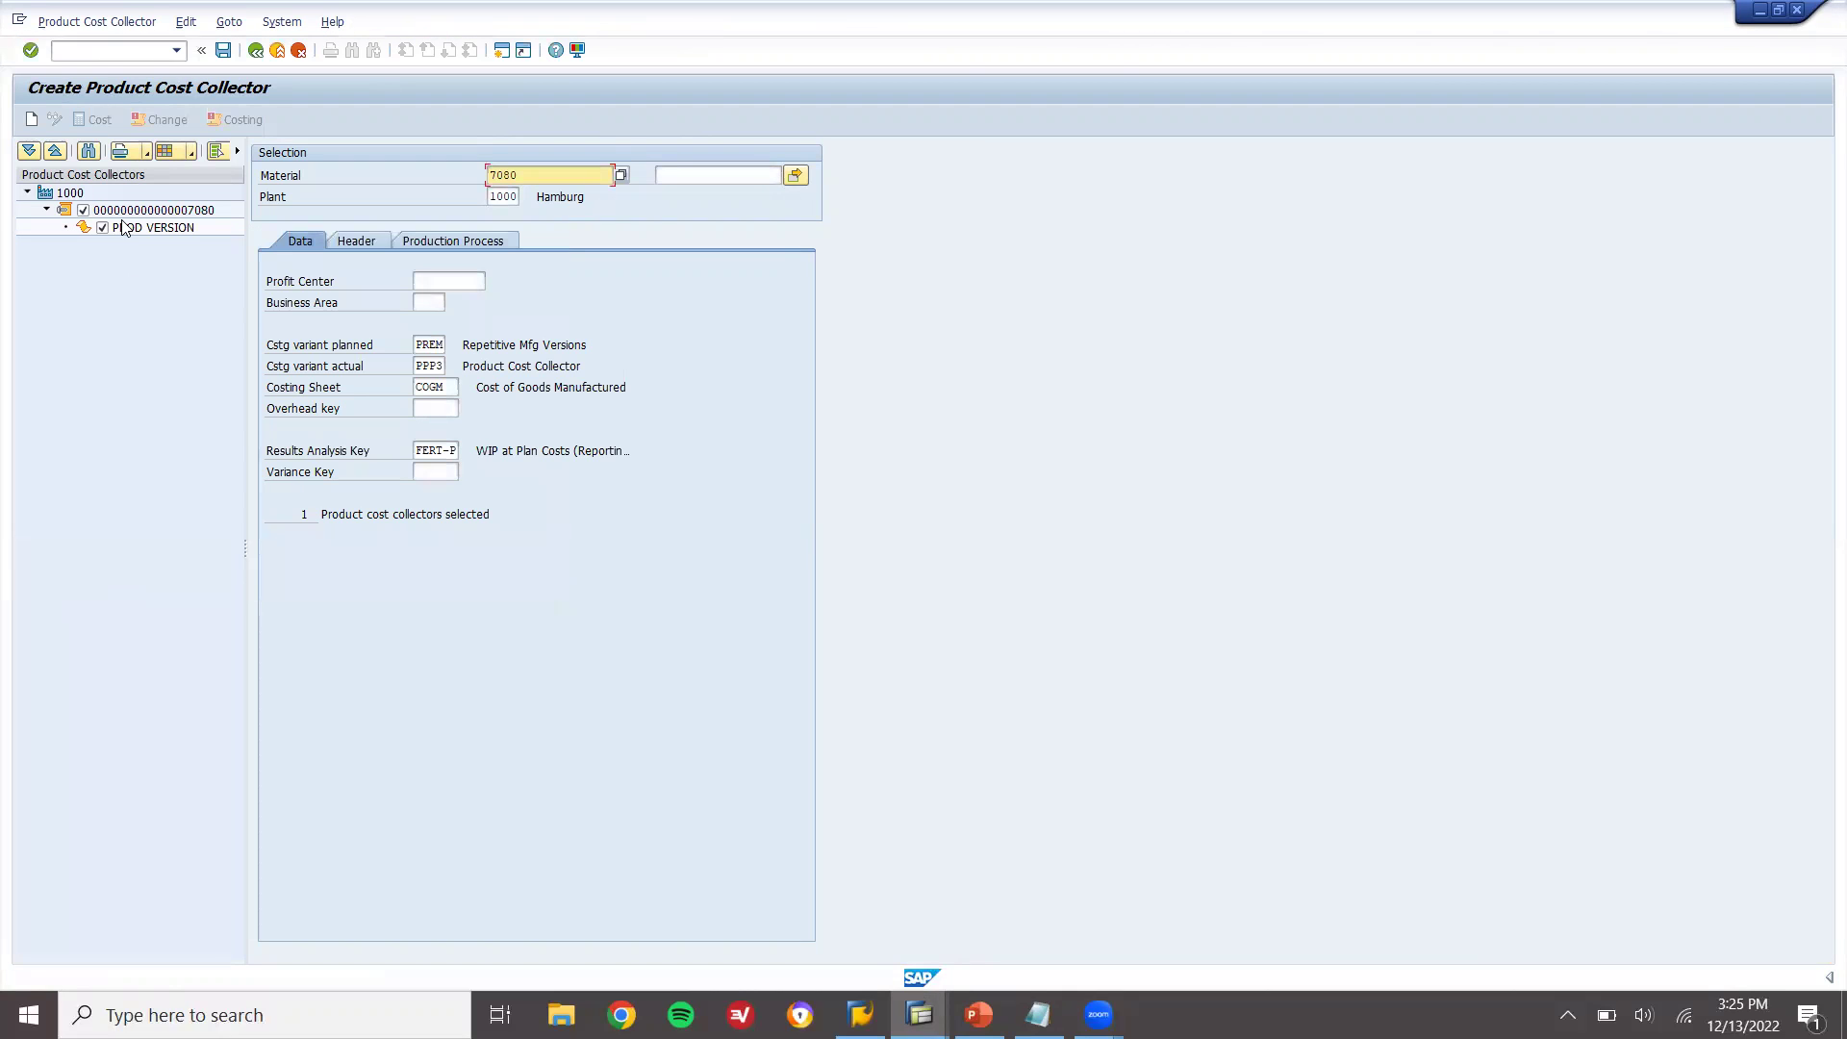
- Save the product cost collector without a profit center, create its preliminary cost estimate and check the first cost item
left_click(228, 55)
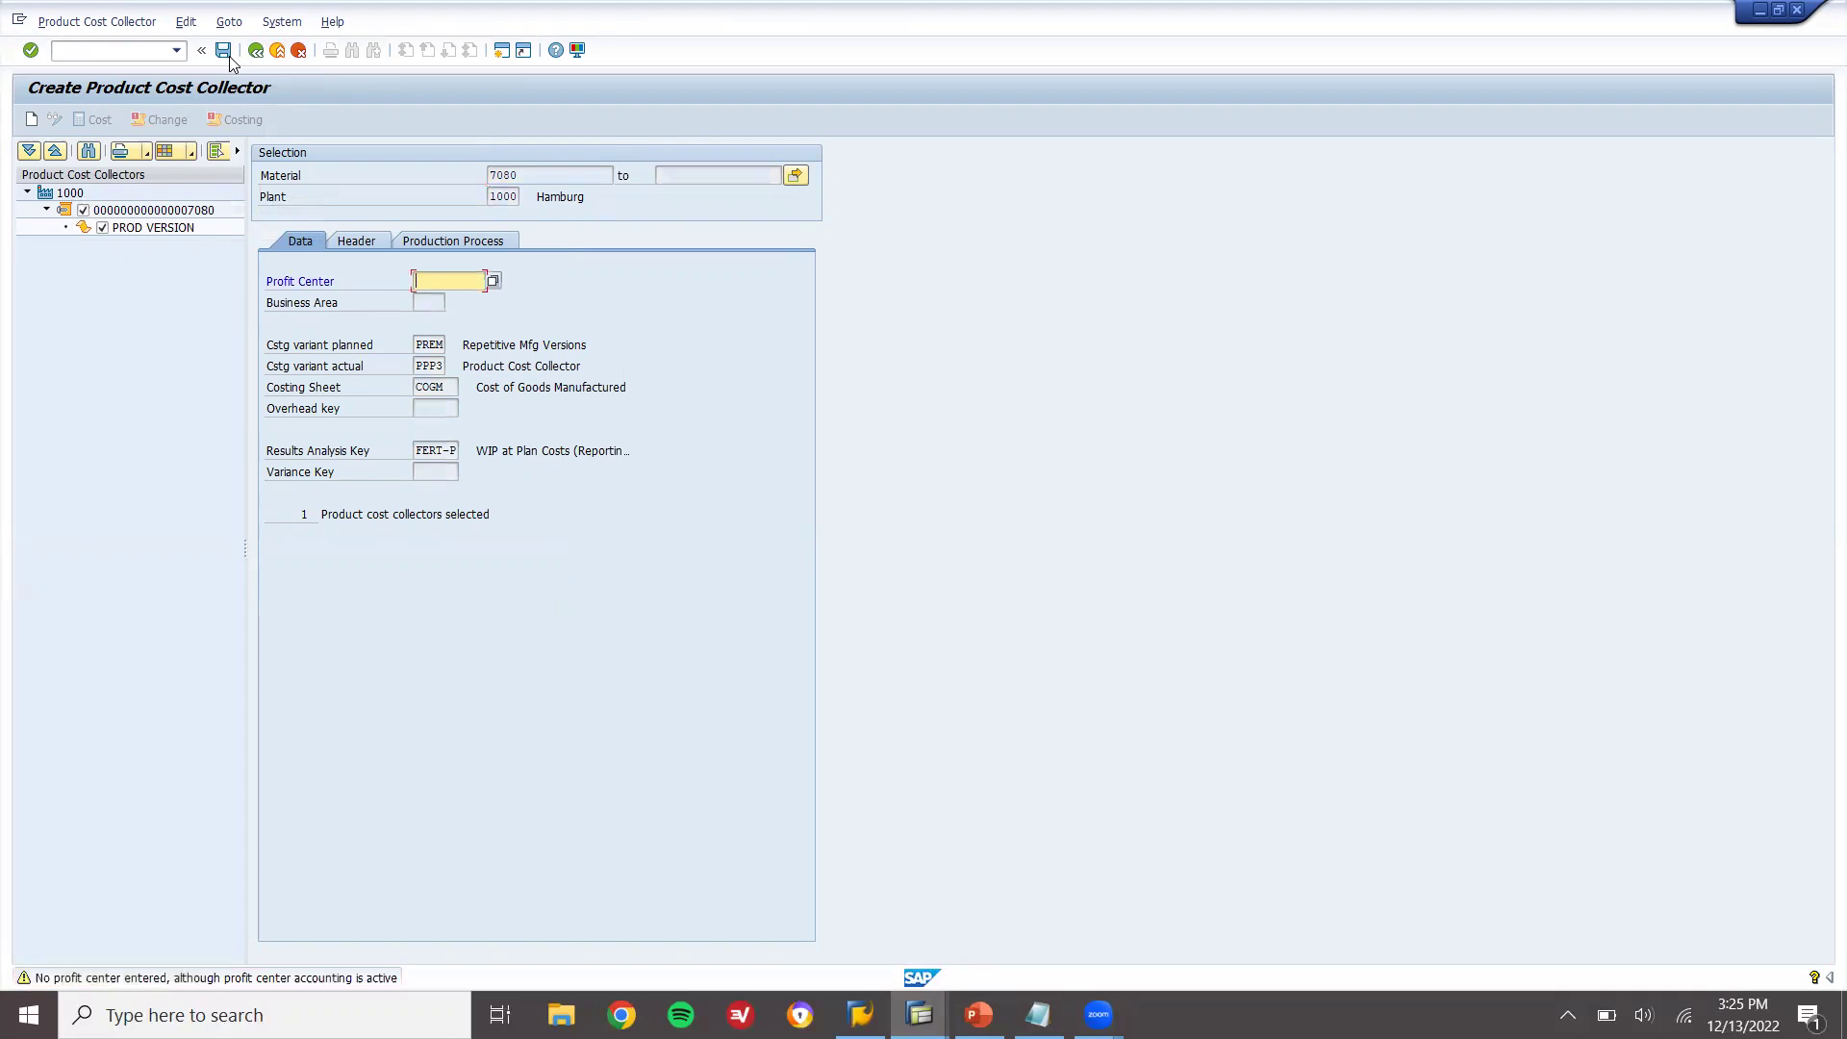
left_click(229, 56)
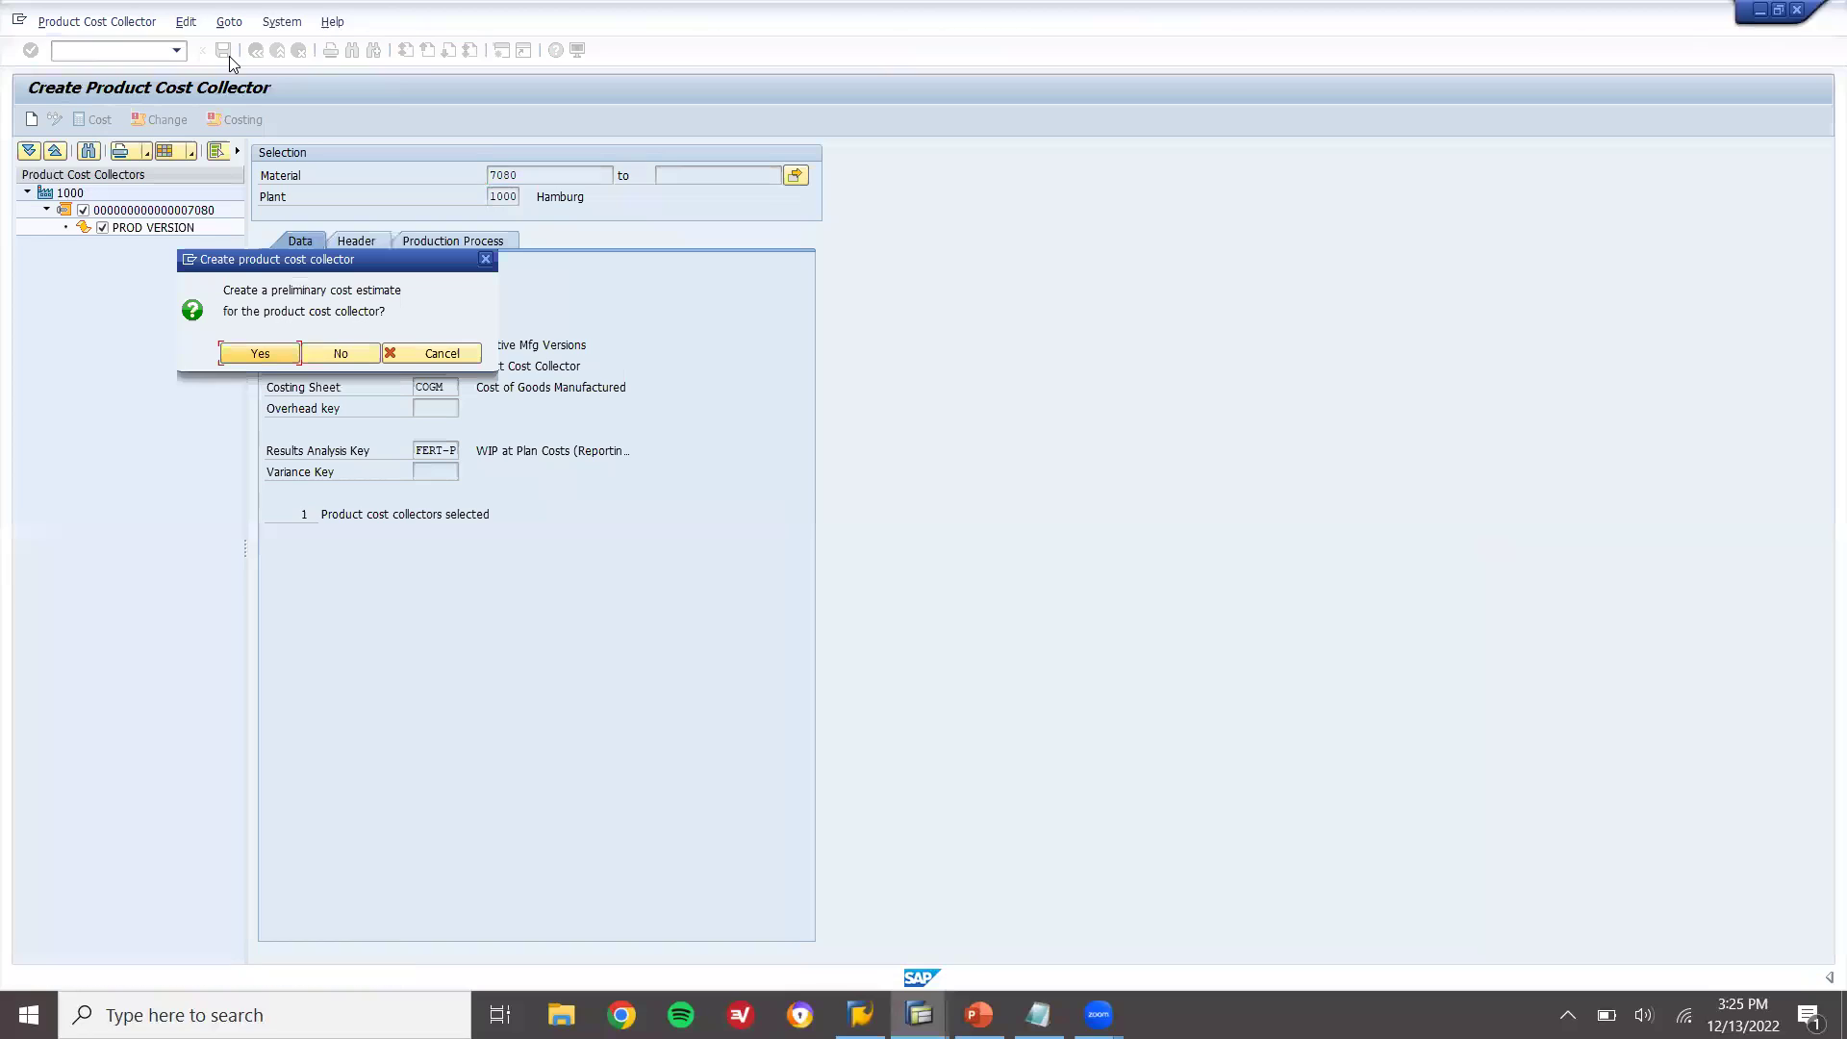
left_click(252, 361)
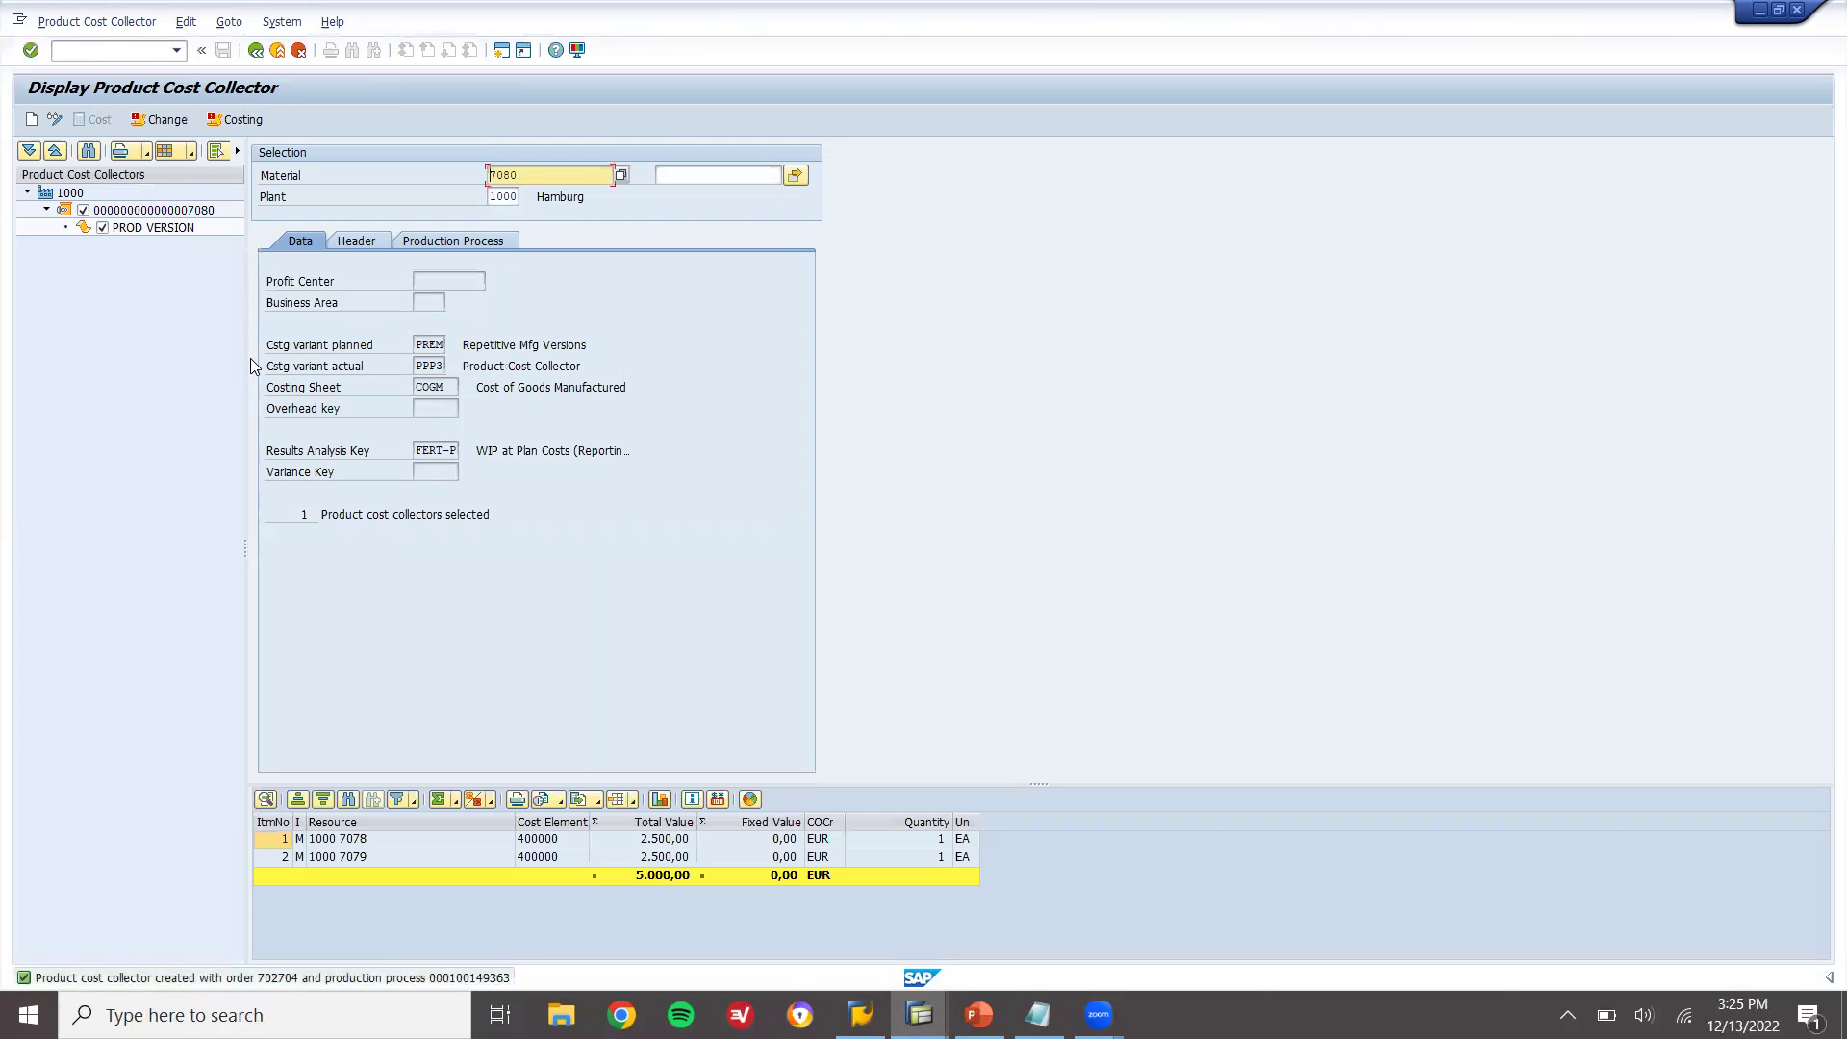
left_click(664, 842)
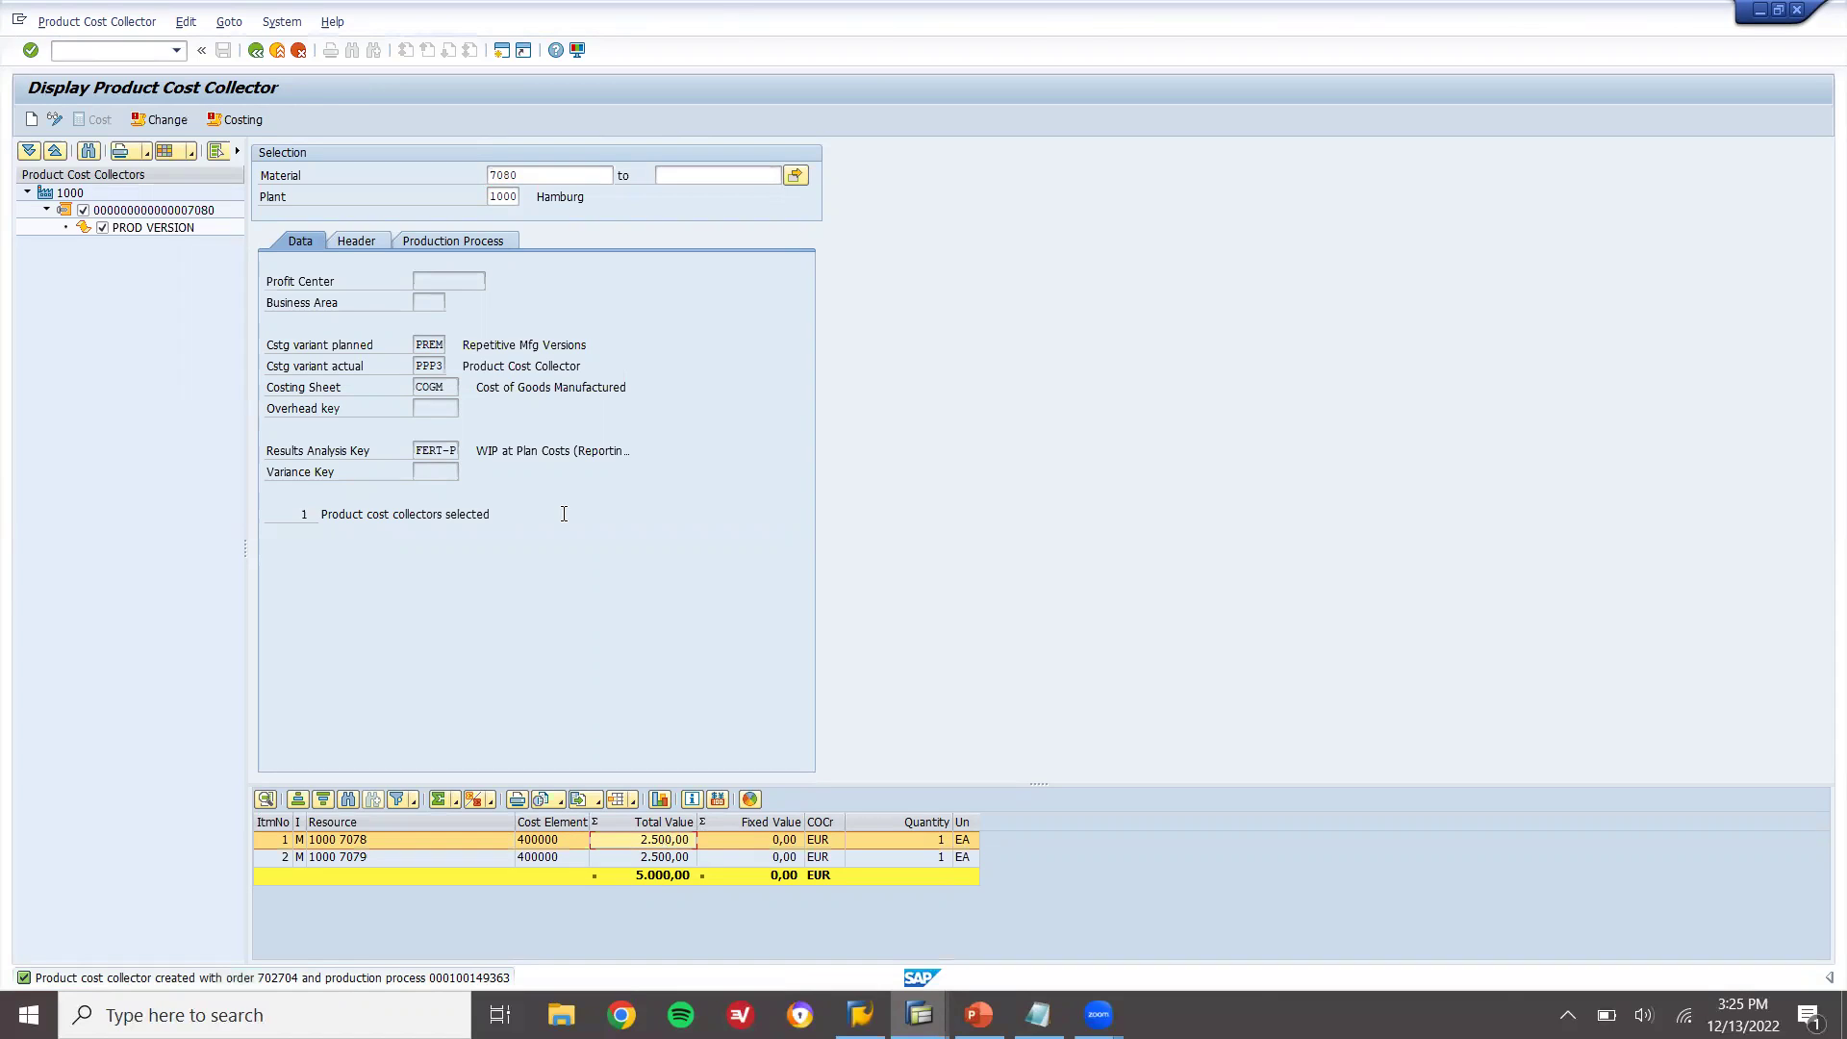
- Leave the cost collector, open the REM Confirmation transaction and enter material 7080 copied from the Notepad notes
left_click(256, 52)
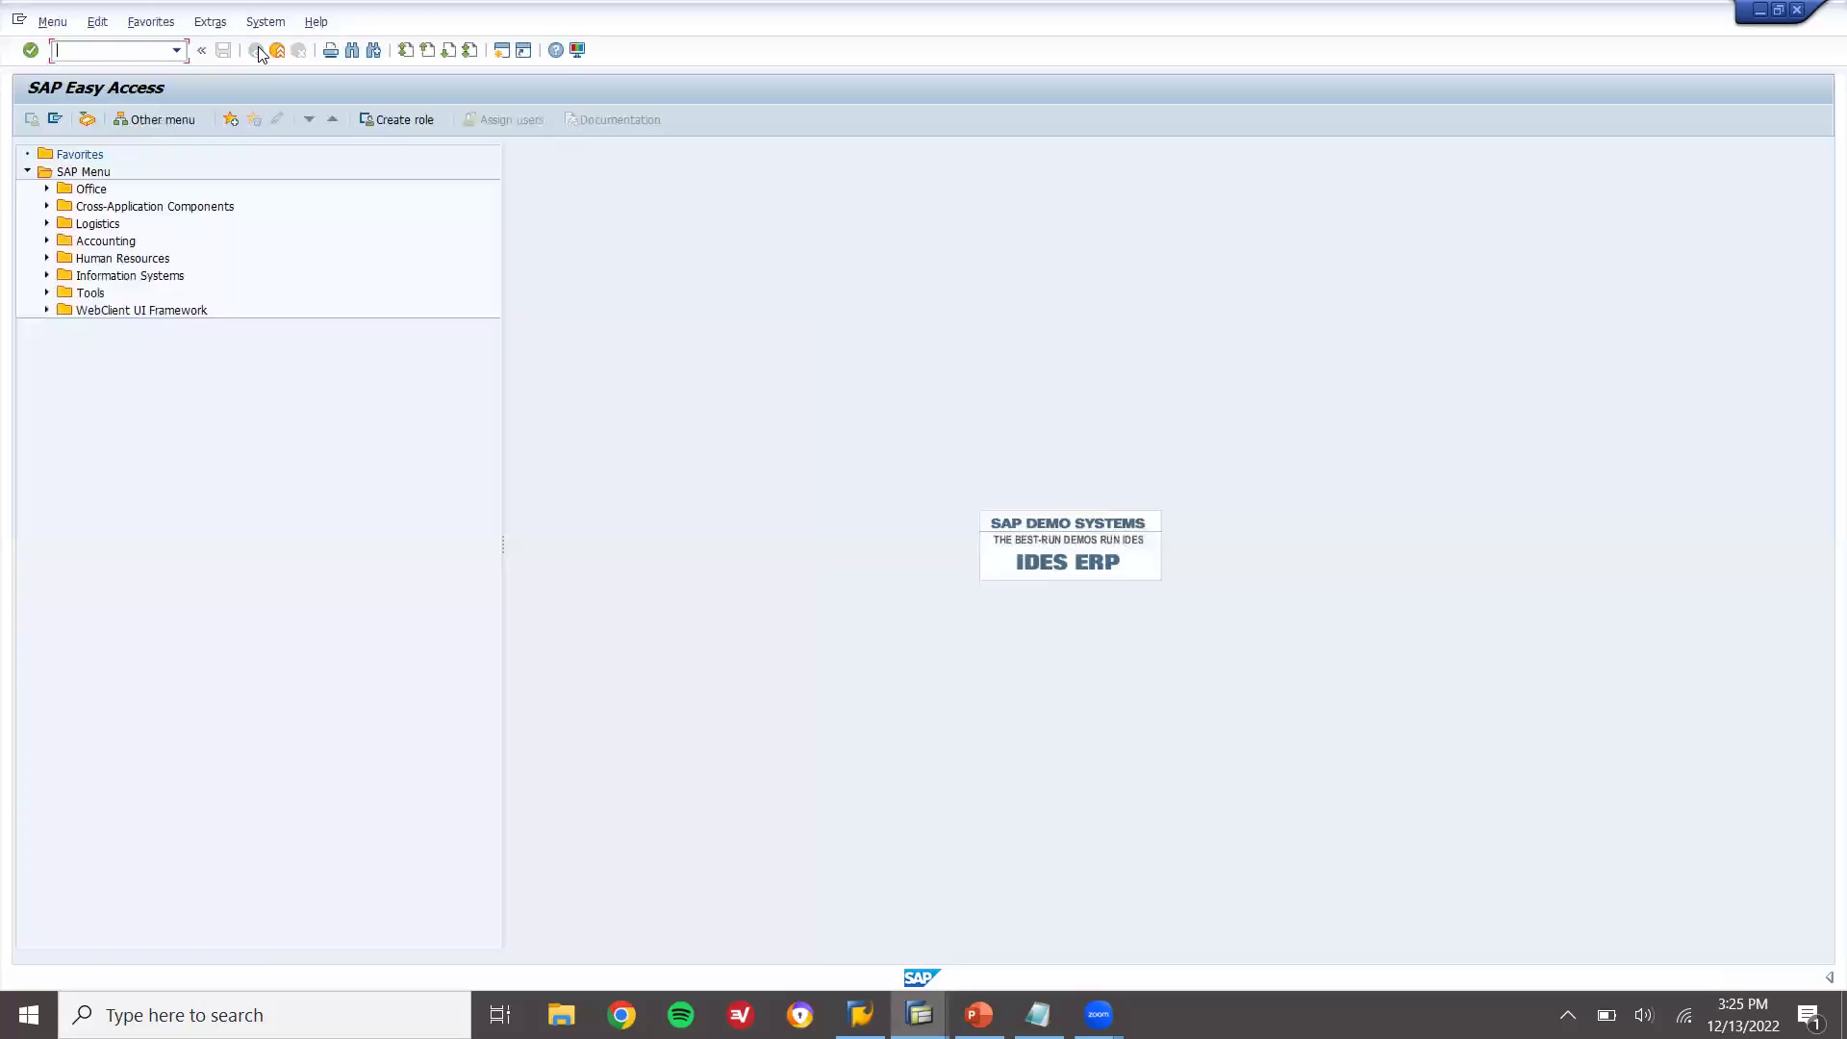
type("MF")
key("Return")
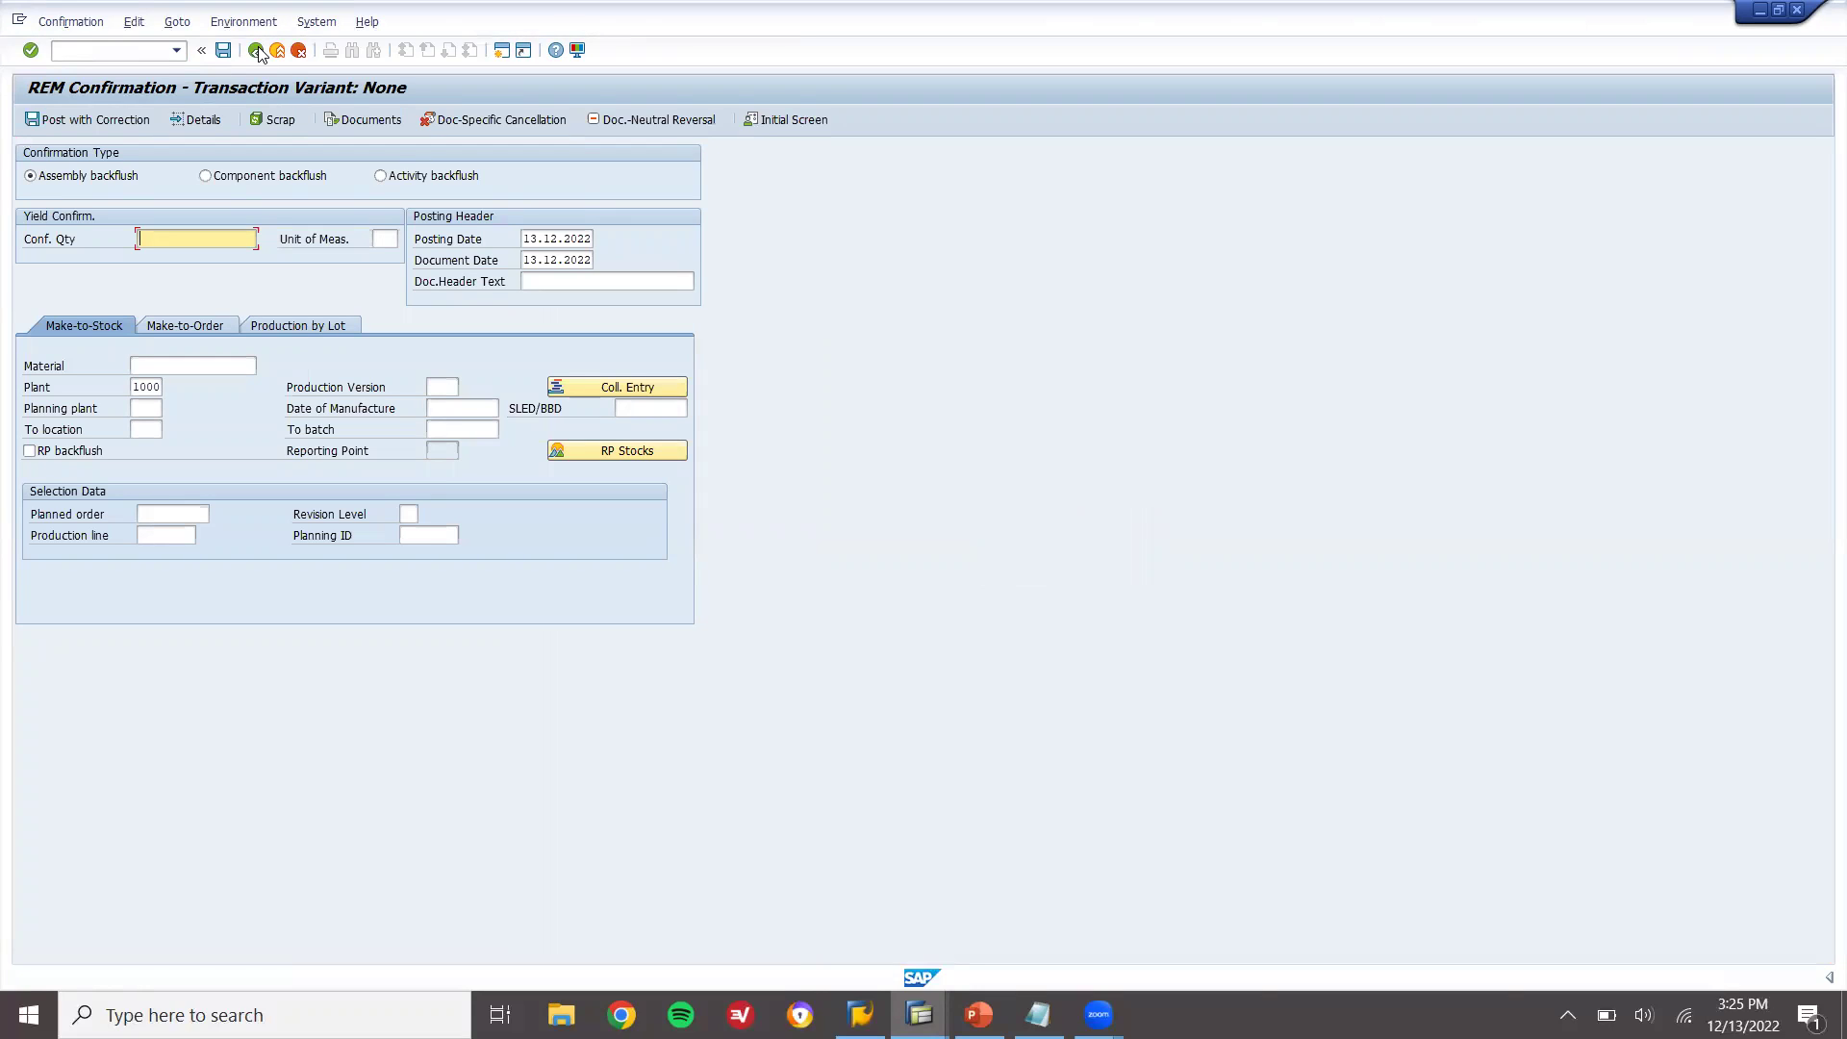
left_click(183, 362)
key("alt+Tab")
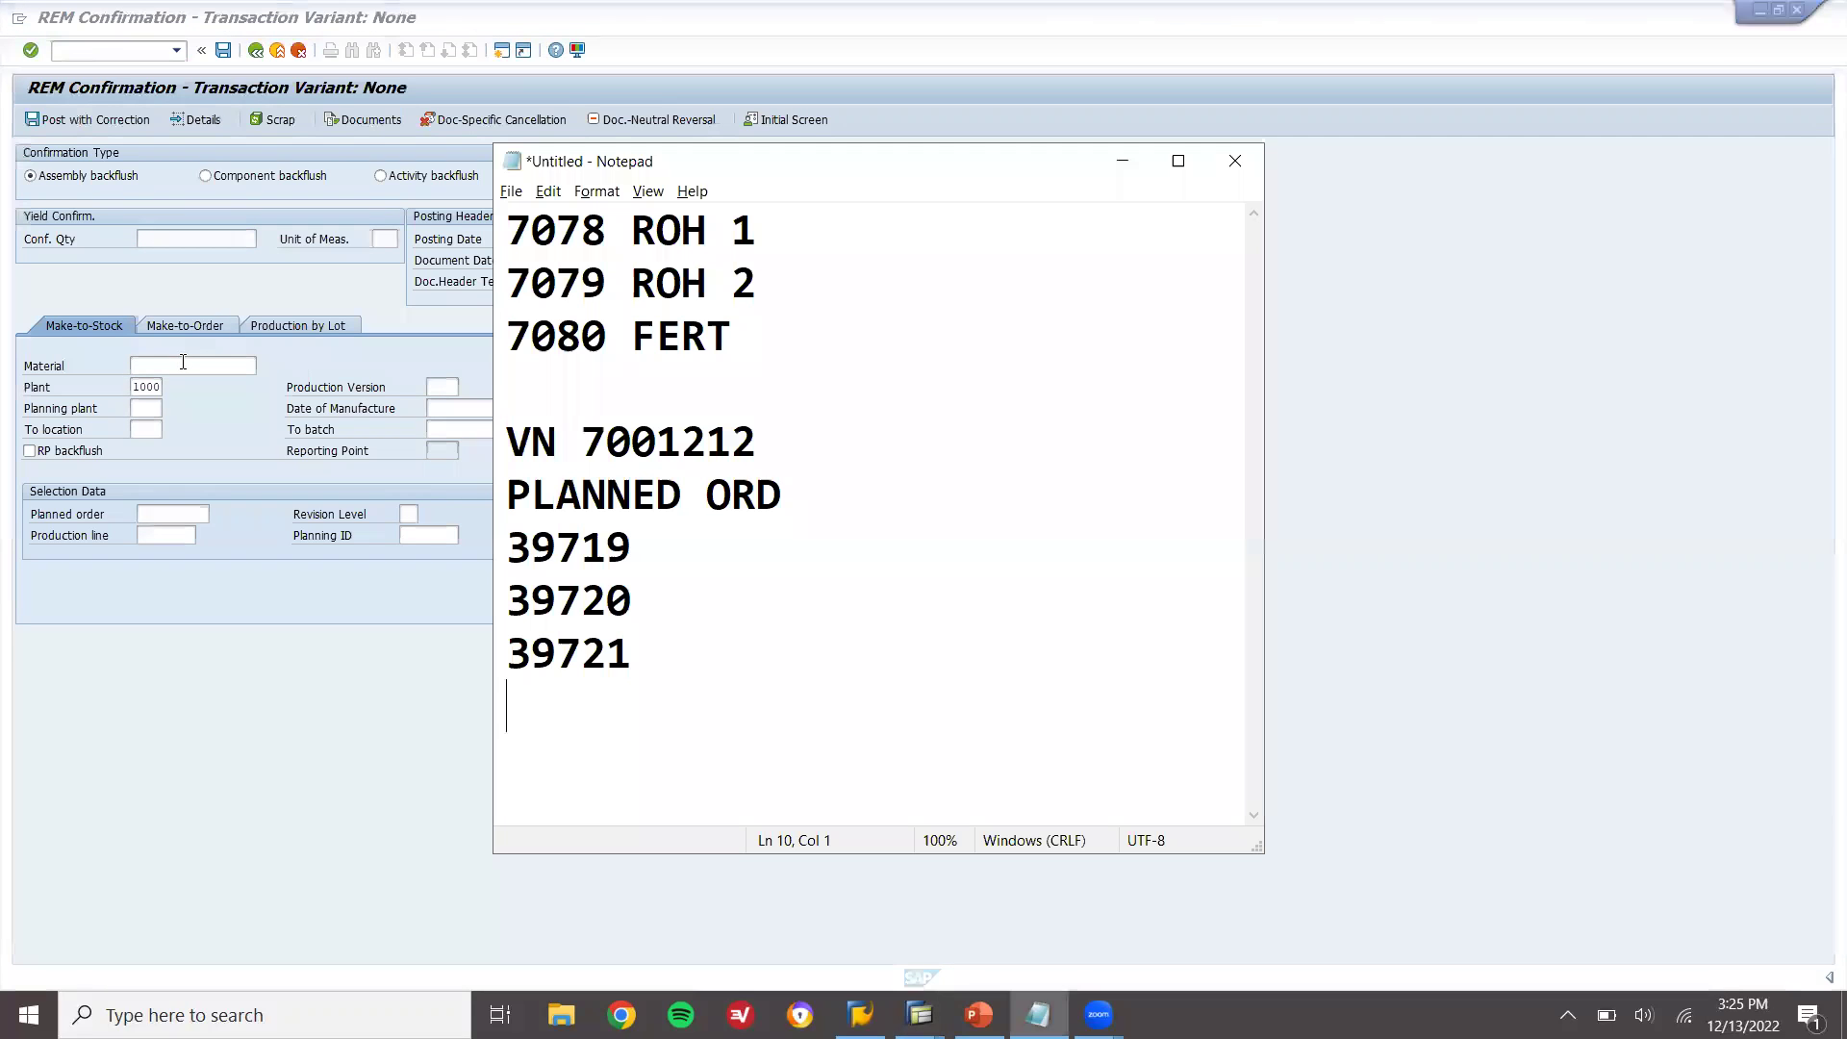
double_click(542, 337)
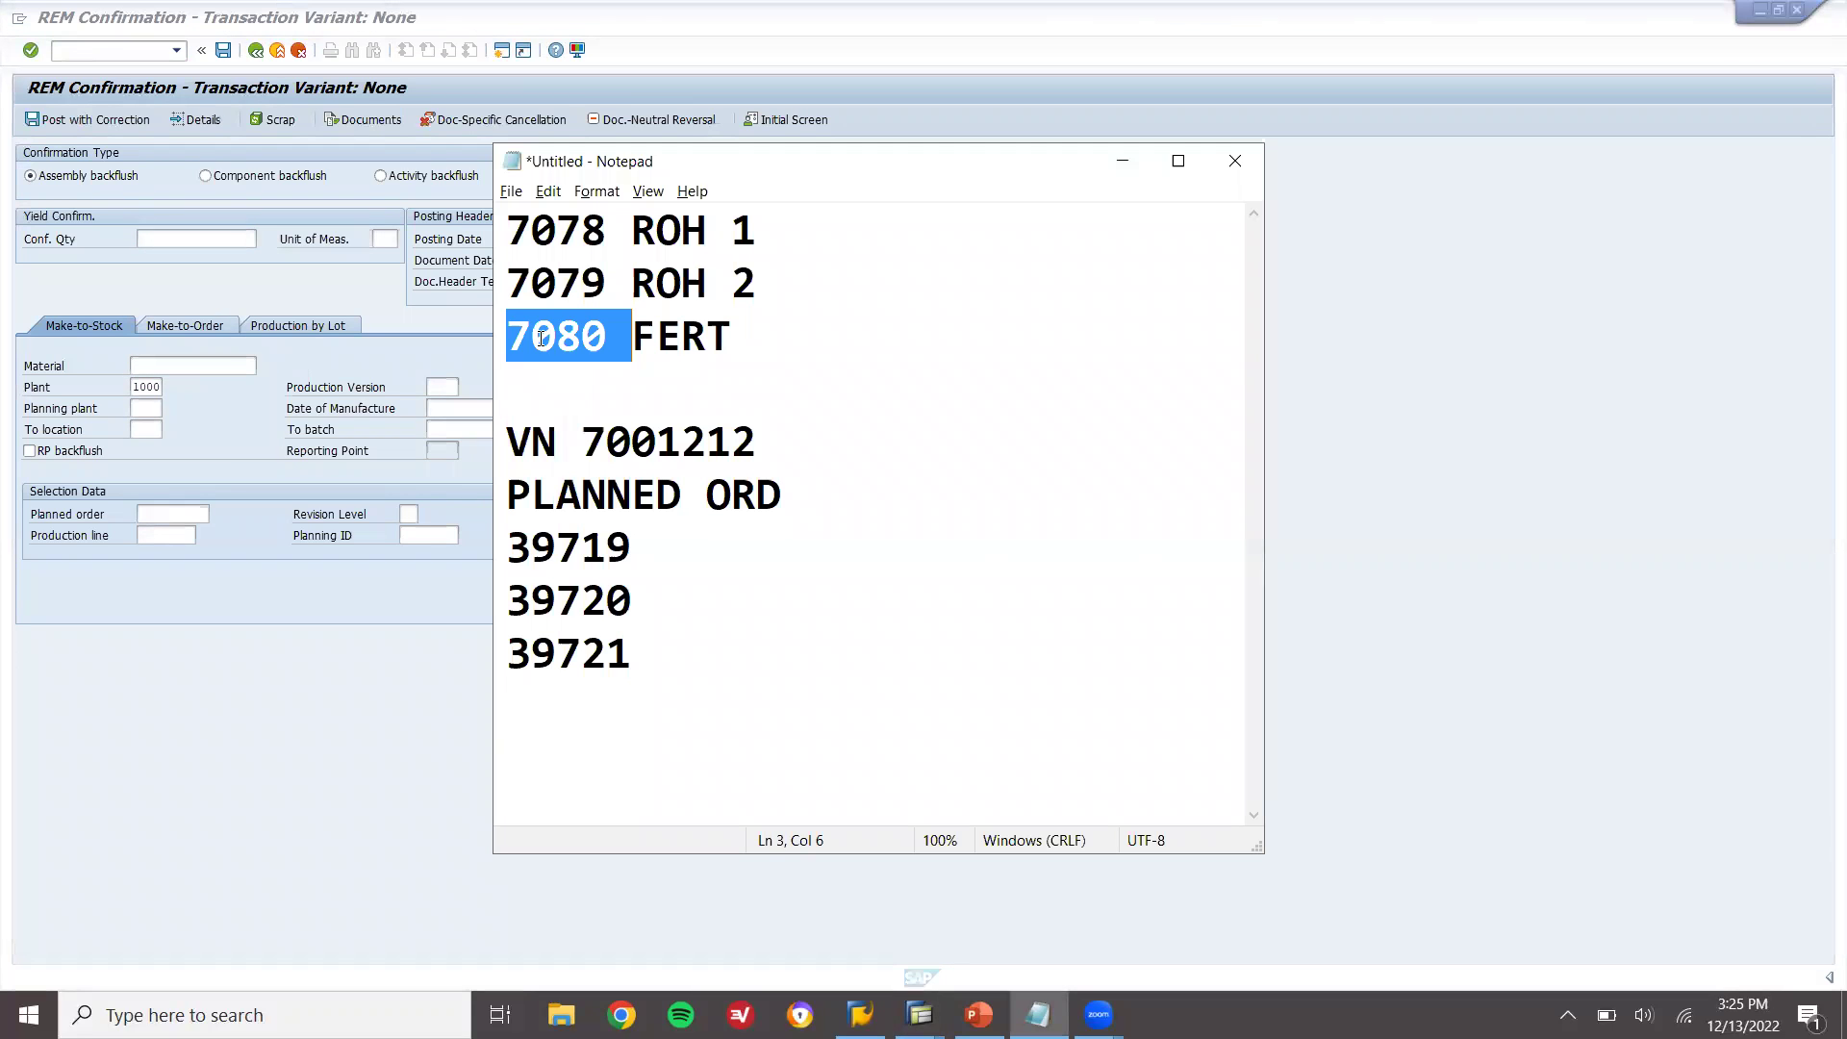
key("alt+Tab")
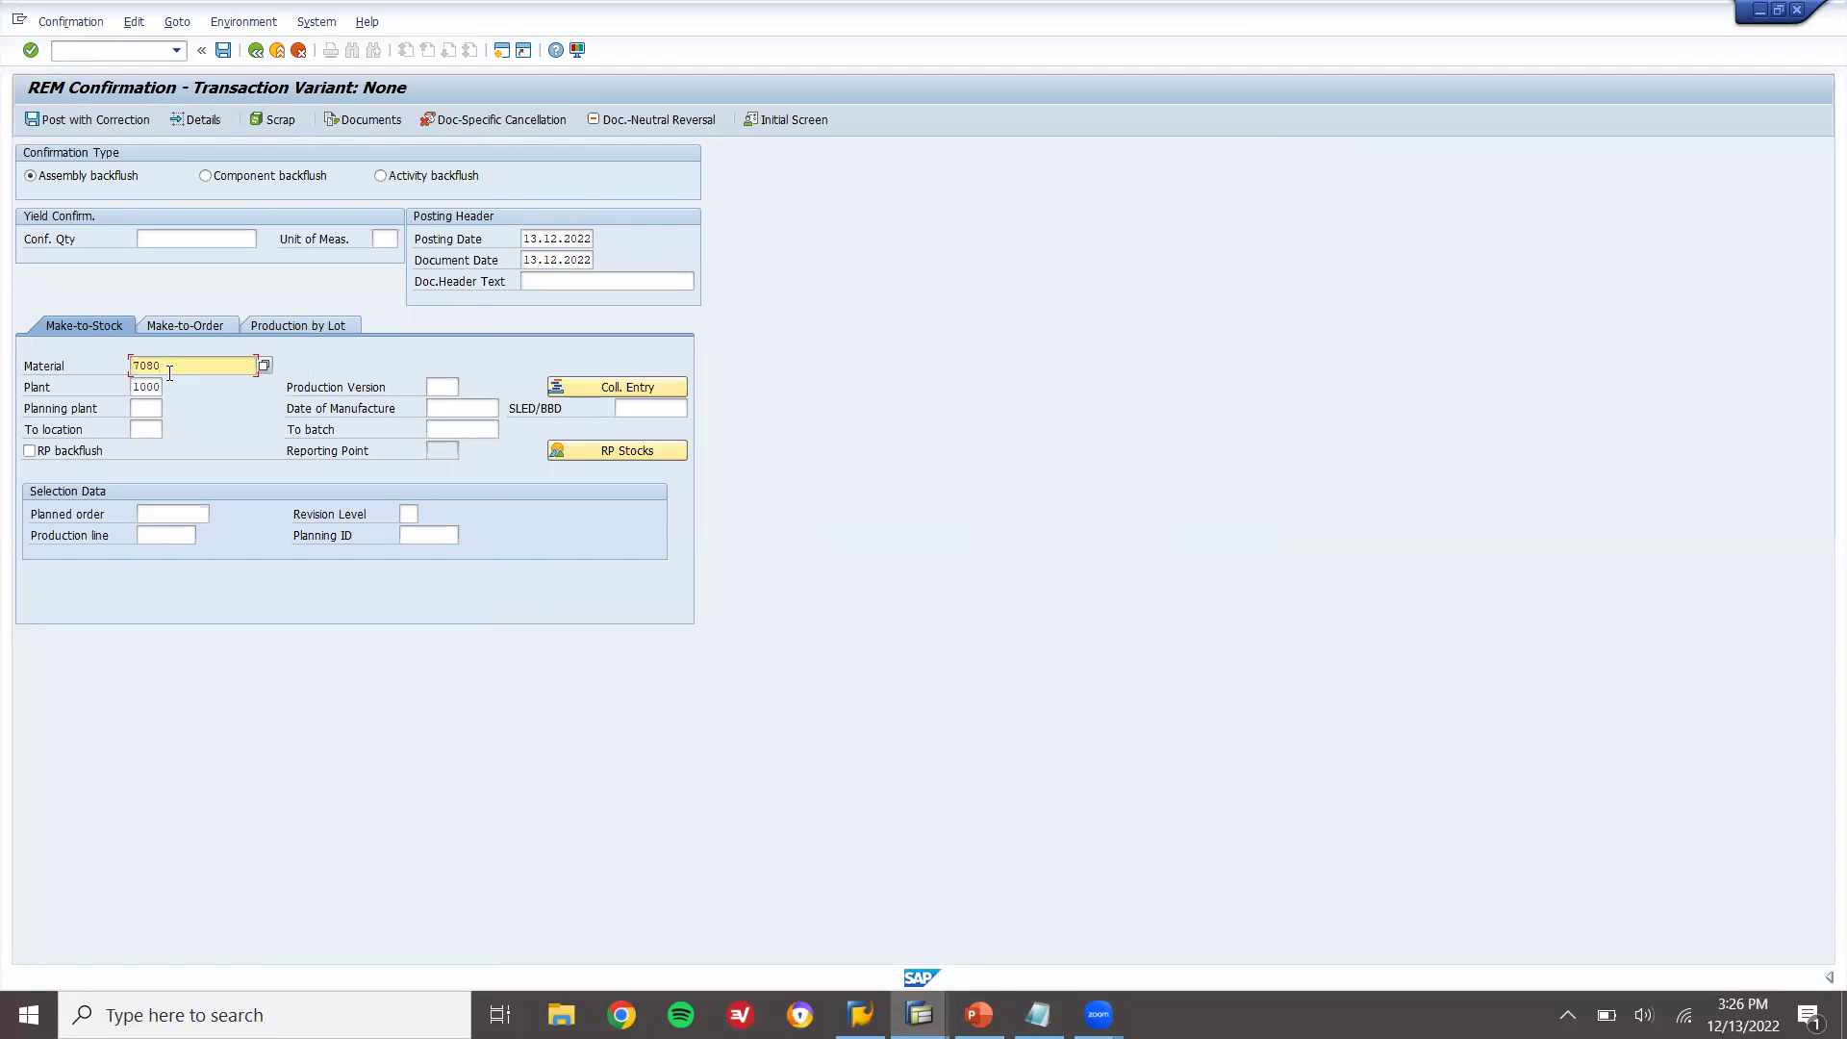
- Set the planning plant to 1000 and the receiving storage location to 0001 for the confirmation
left_click(144, 404)
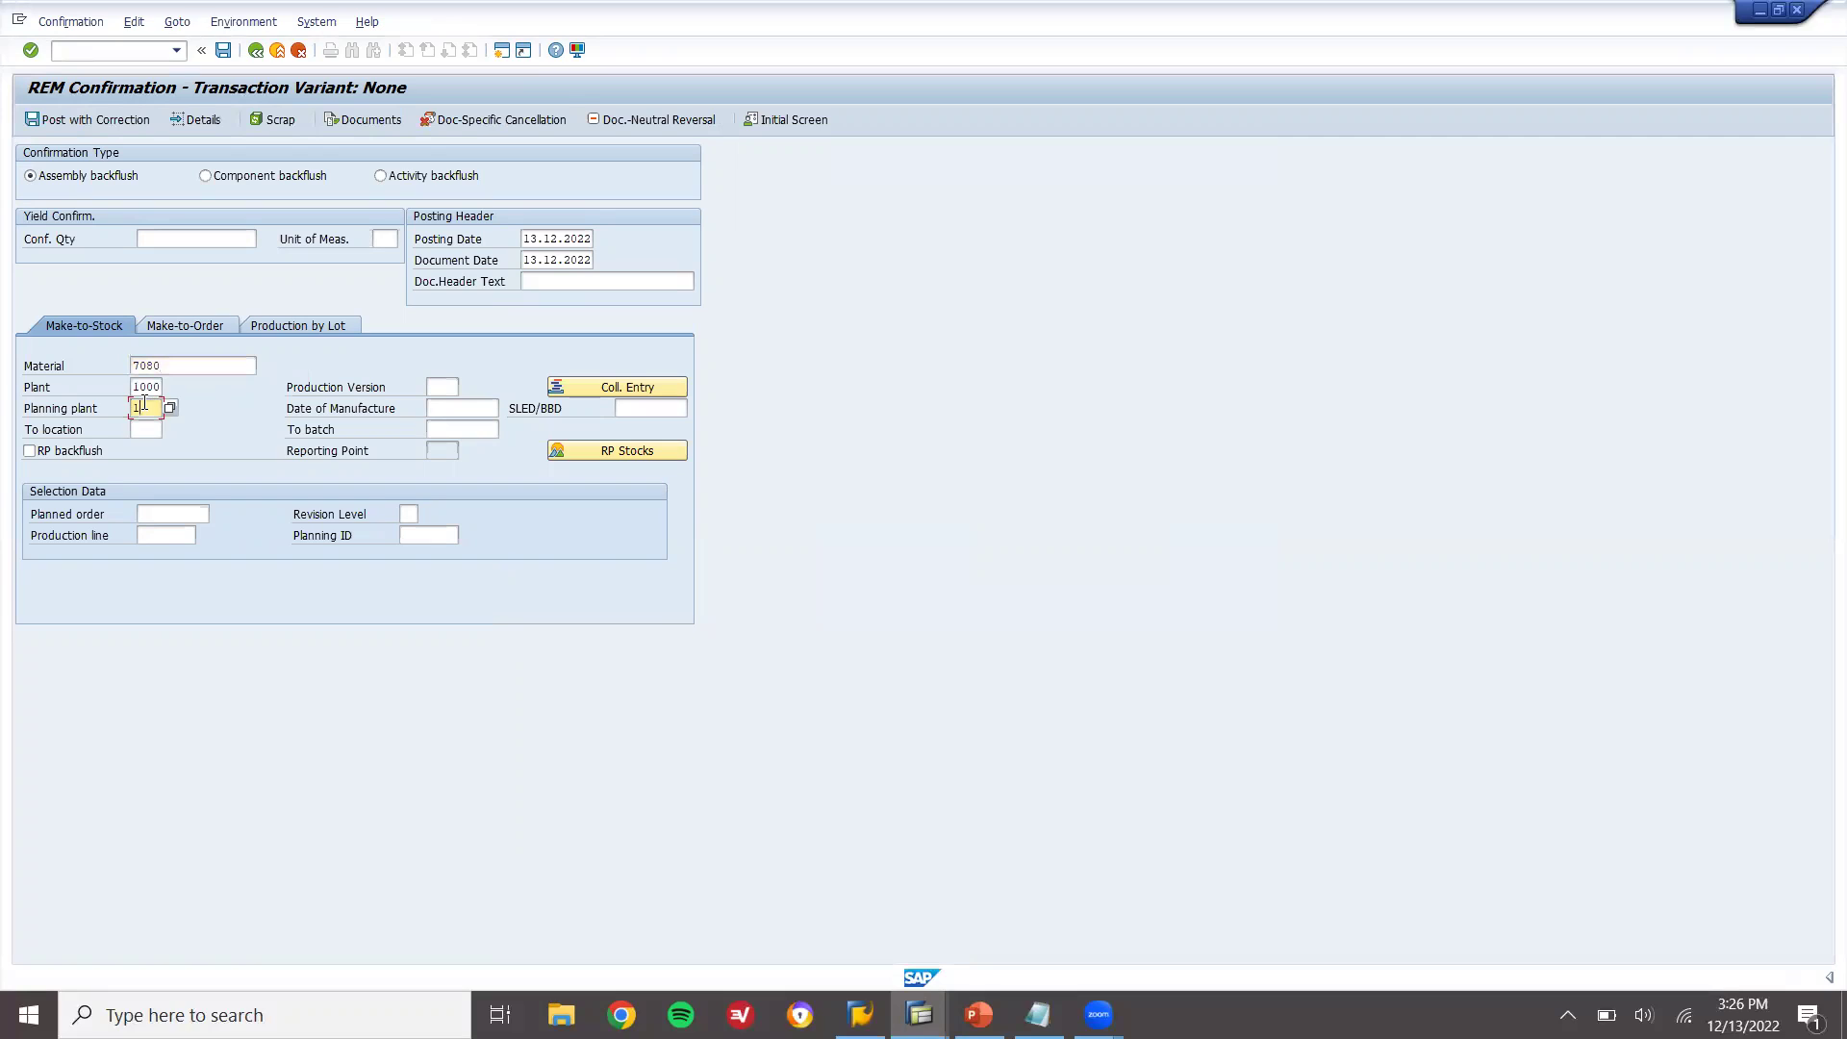
key("Tab")
type("0001")
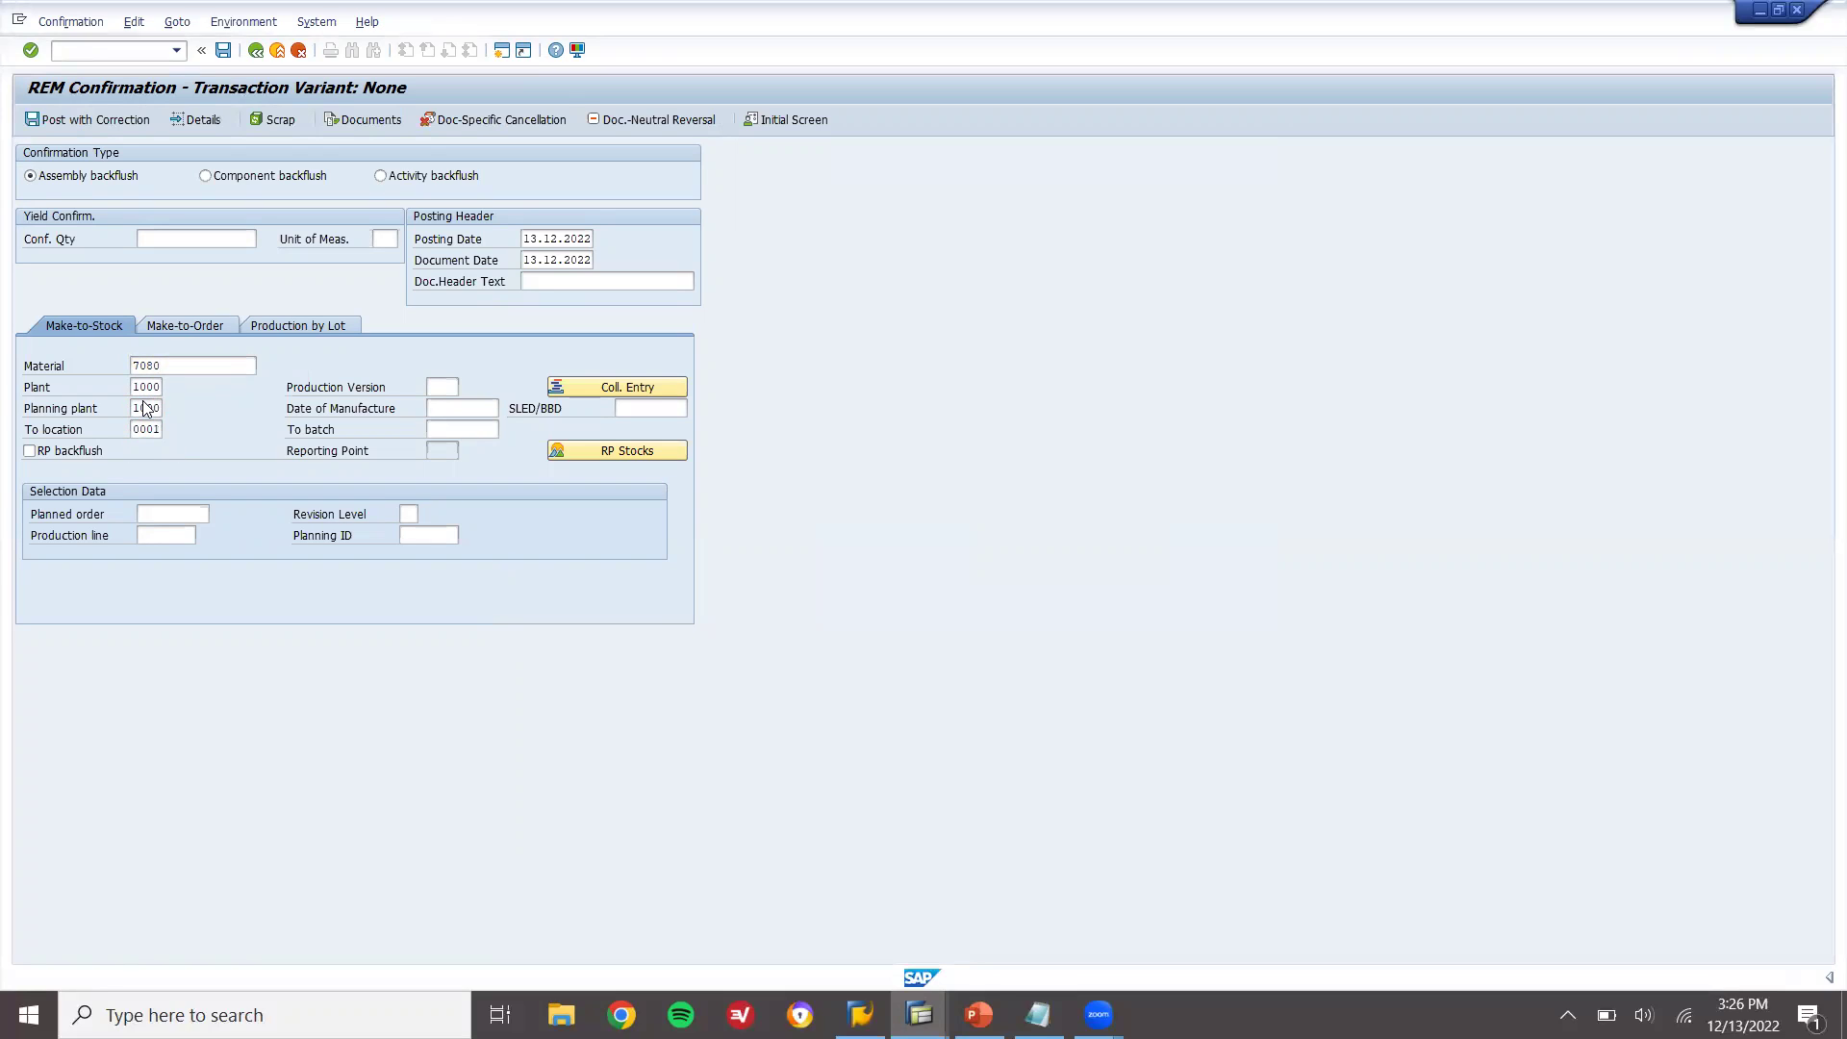
key("Return")
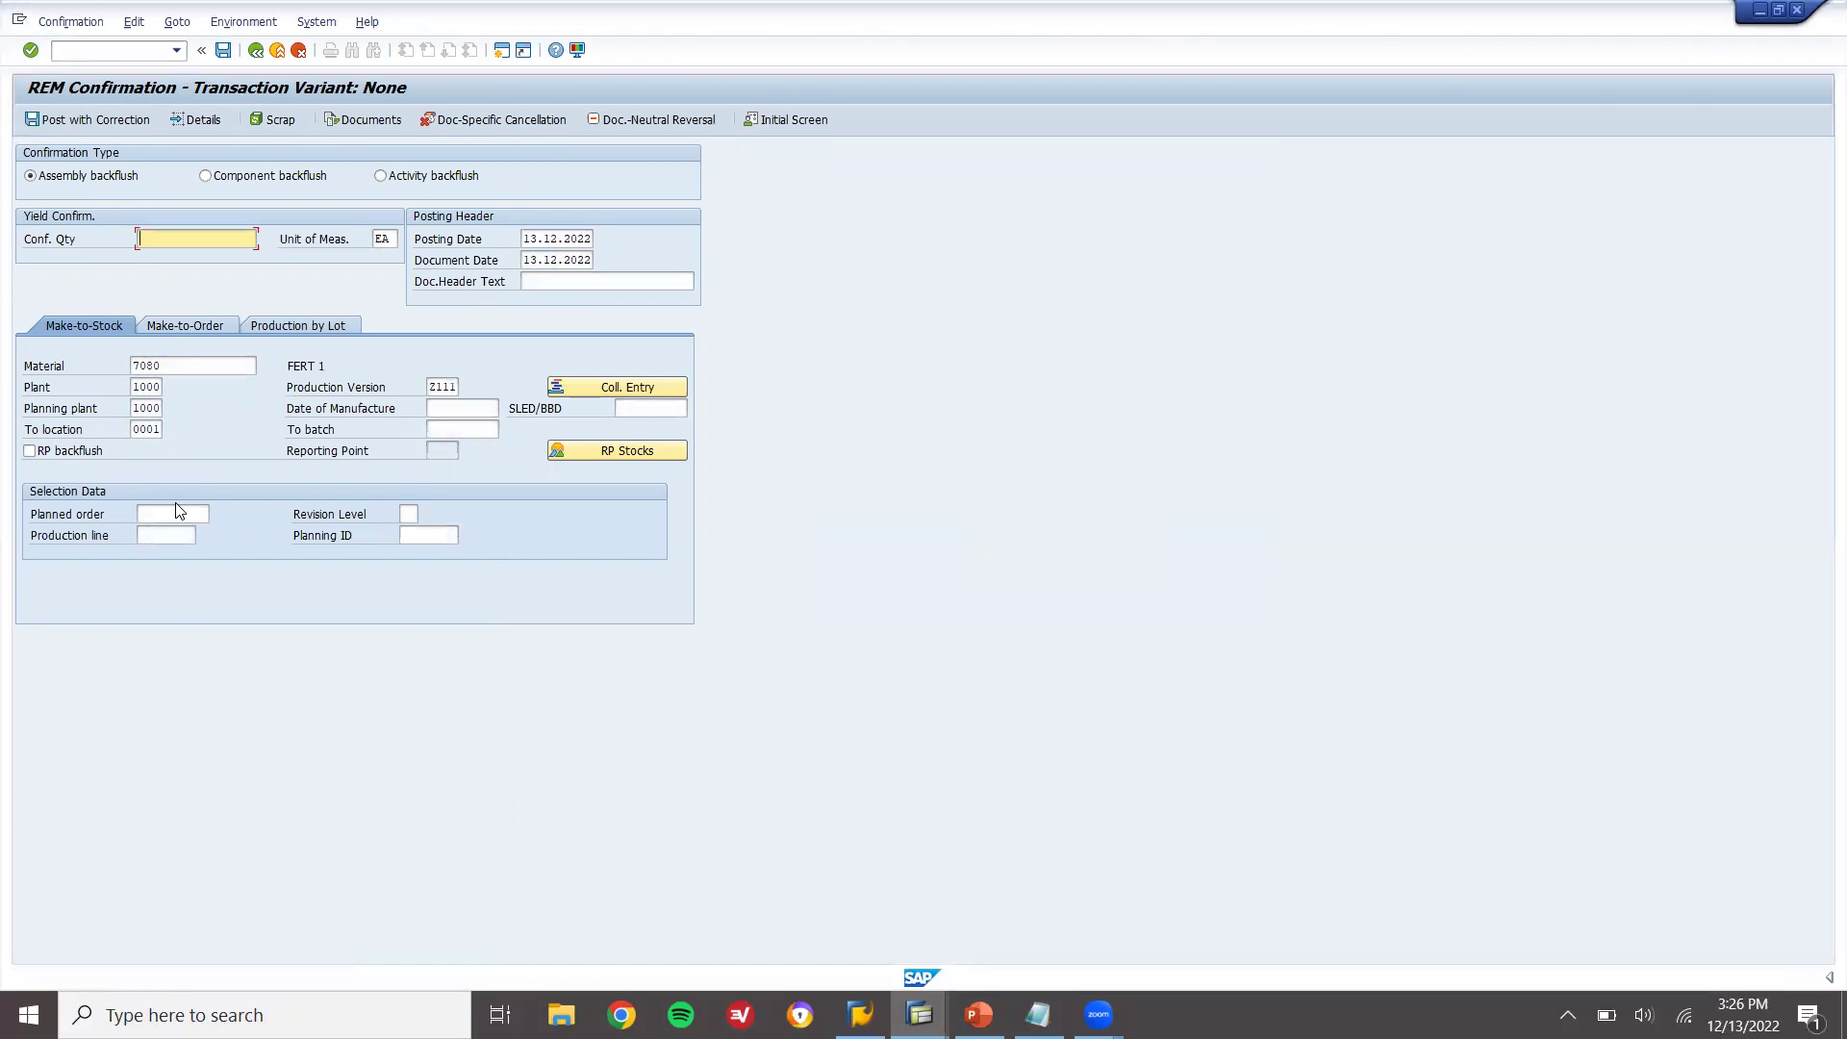
- Search the planned orders of material 7080 without the production version restriction and assign the order starting 13.12.2022 to the confirmation
left_click(177, 514)
left_click(218, 515)
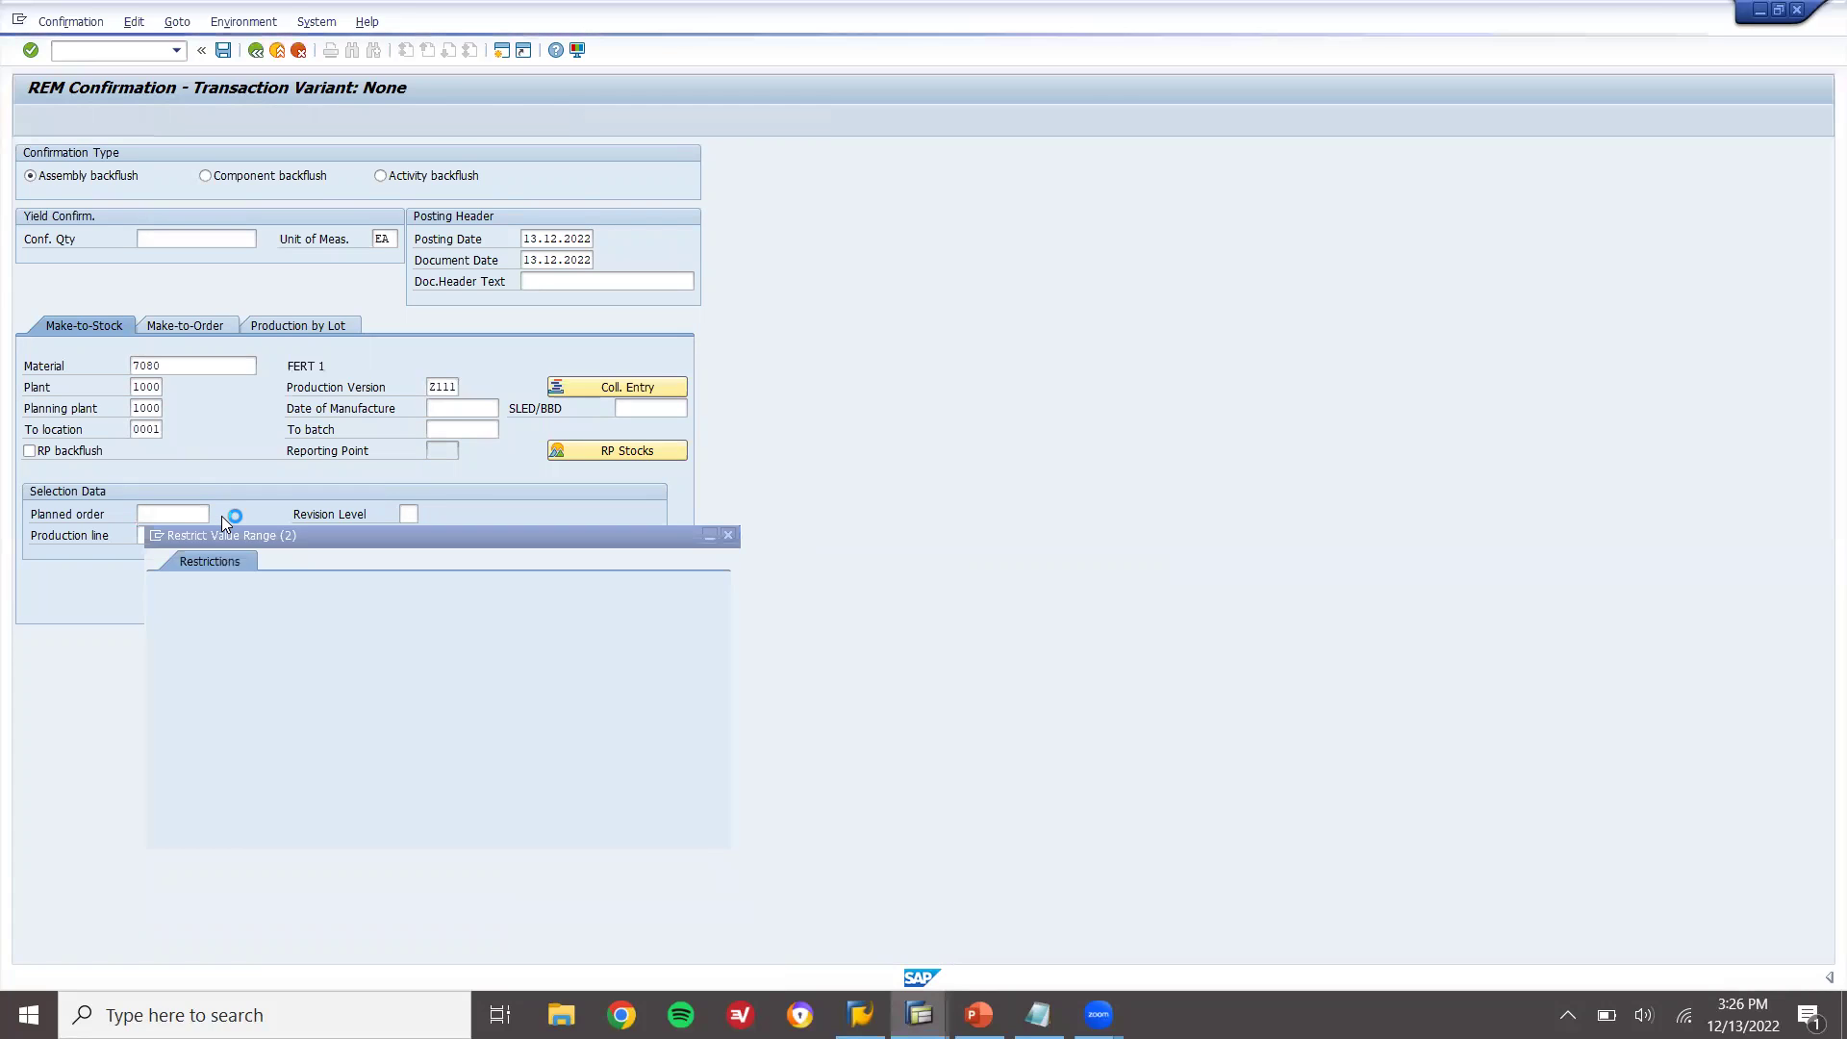
key("Return")
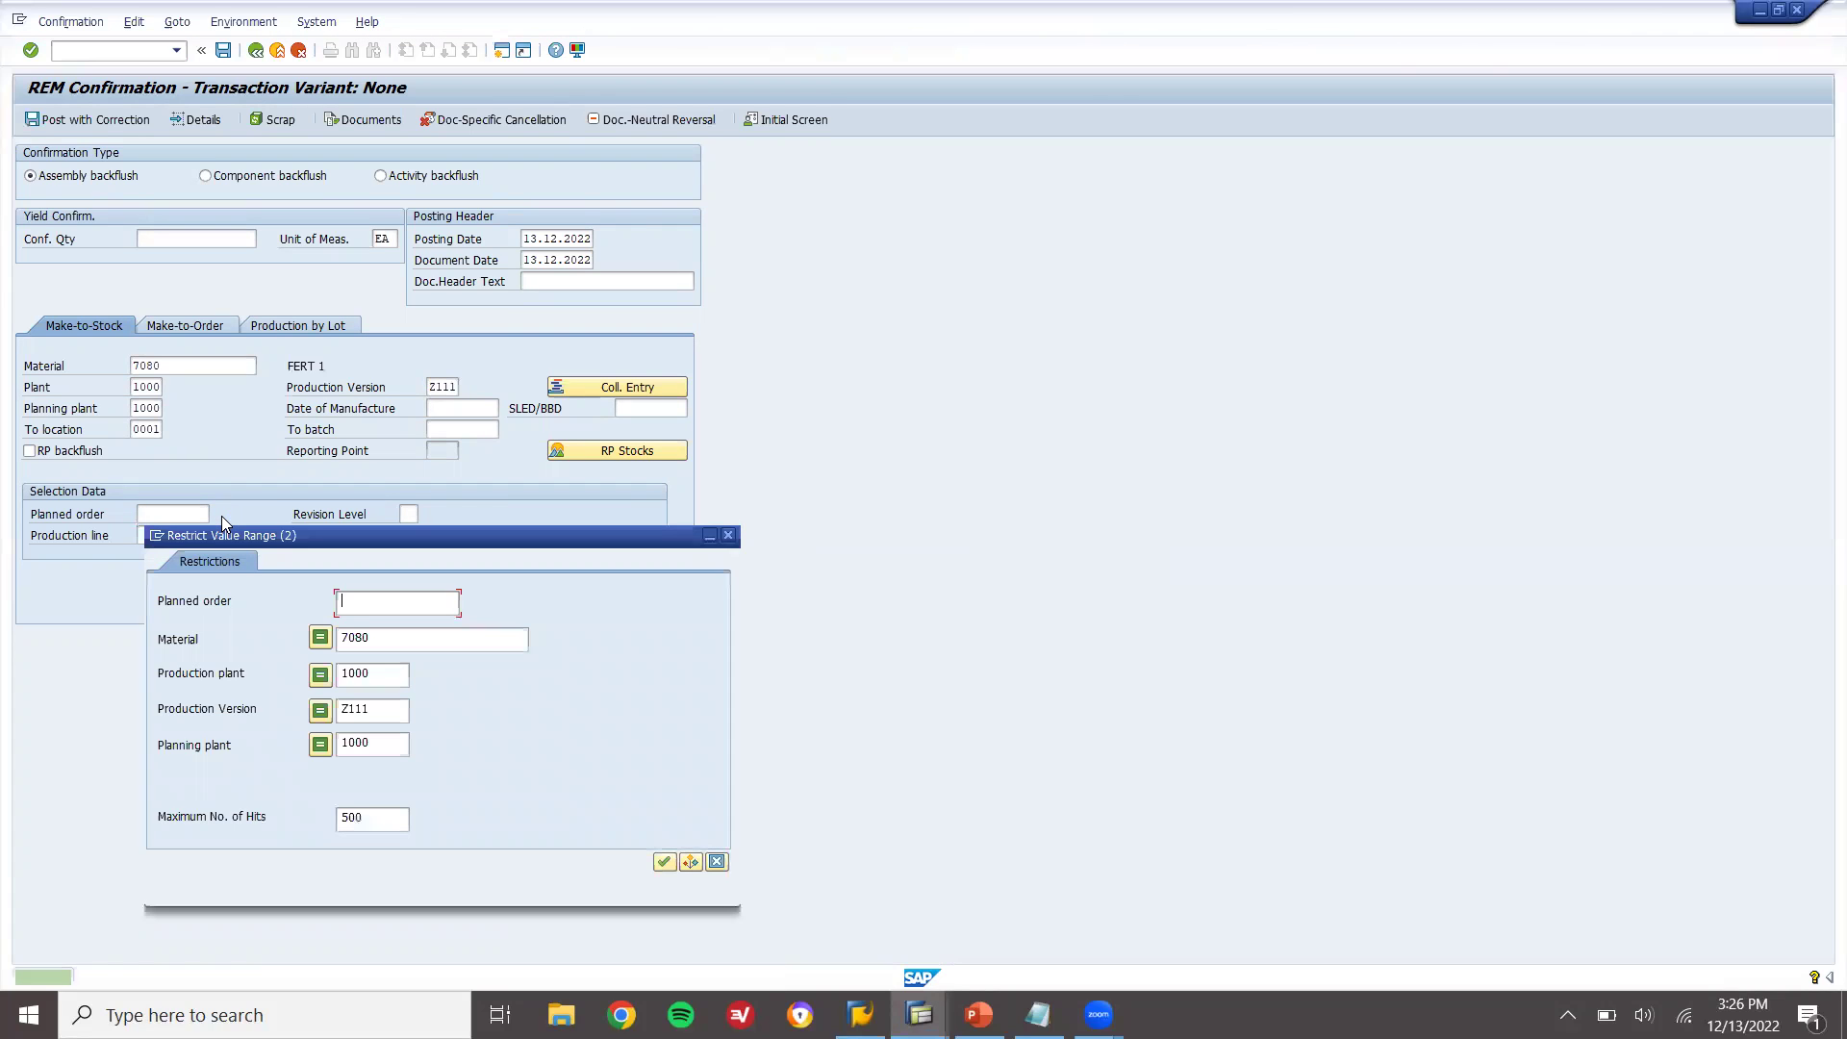
key("Delete")
key("Tab")
key("Delete")
key("Tab")
key("Delete")
key("Return")
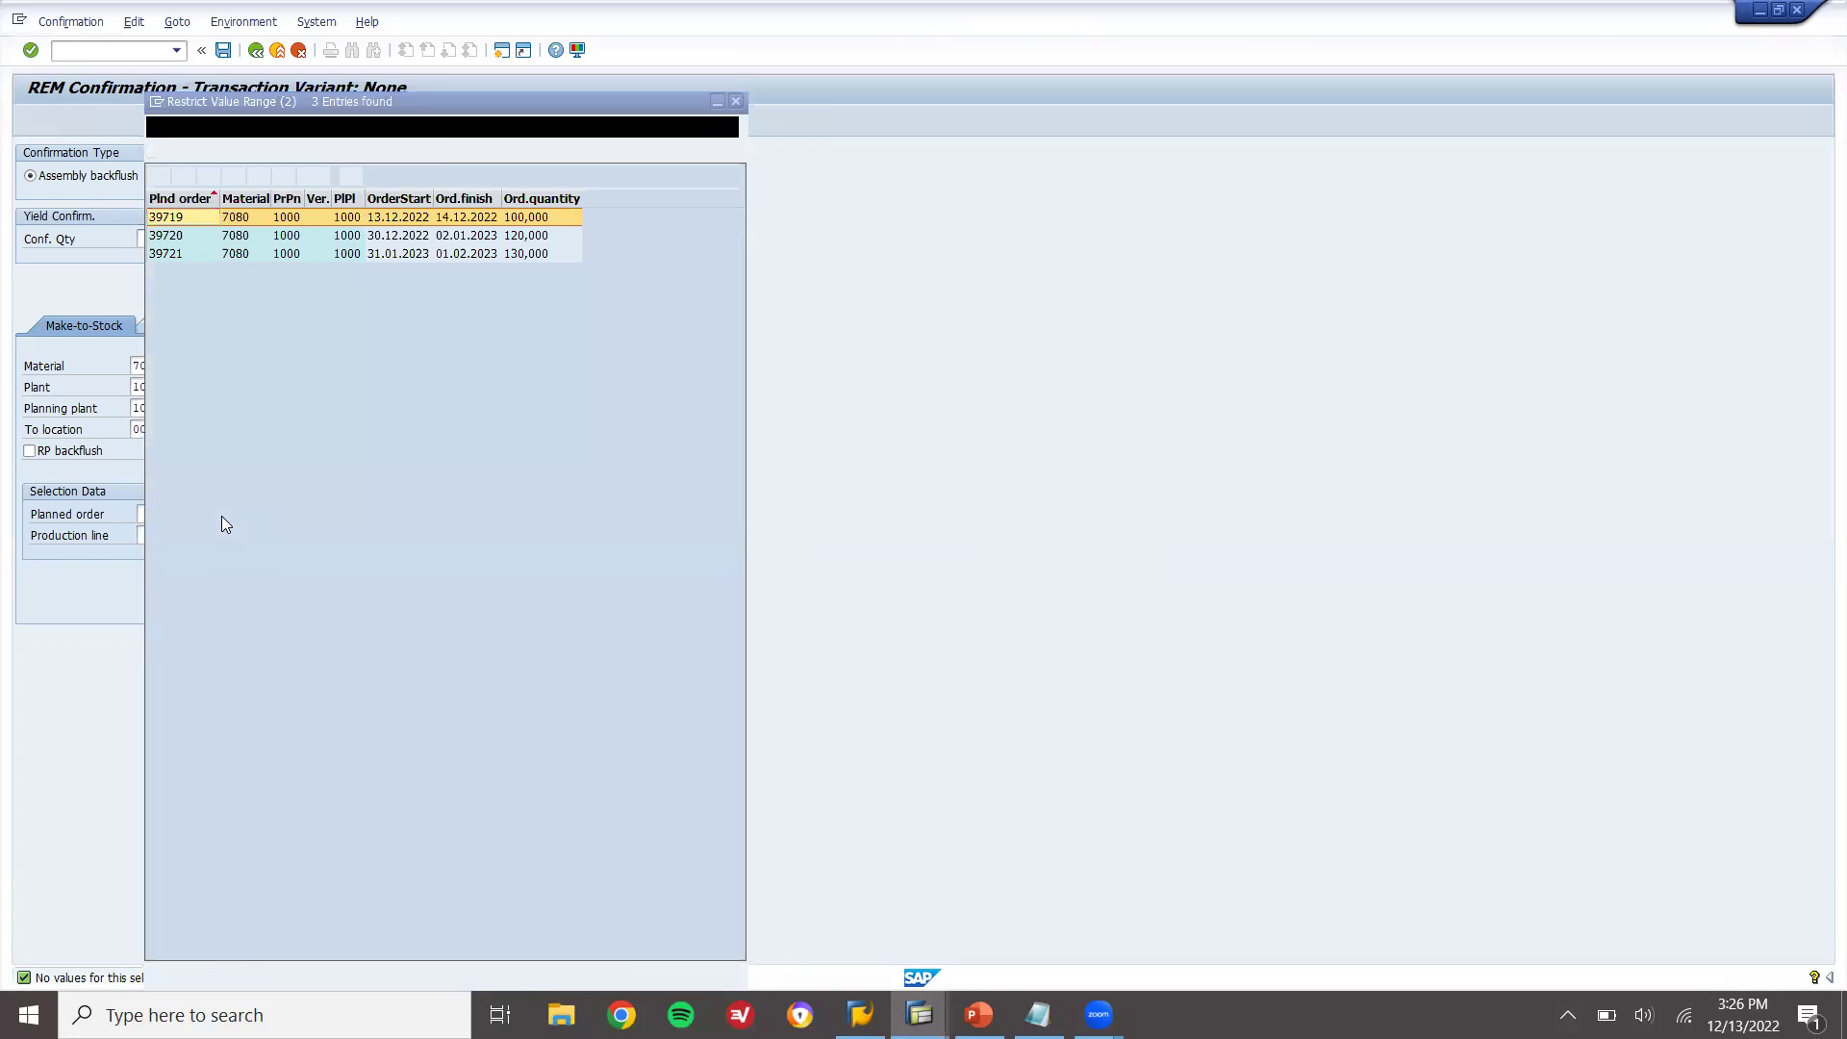
double_click(190, 217)
key("Return")
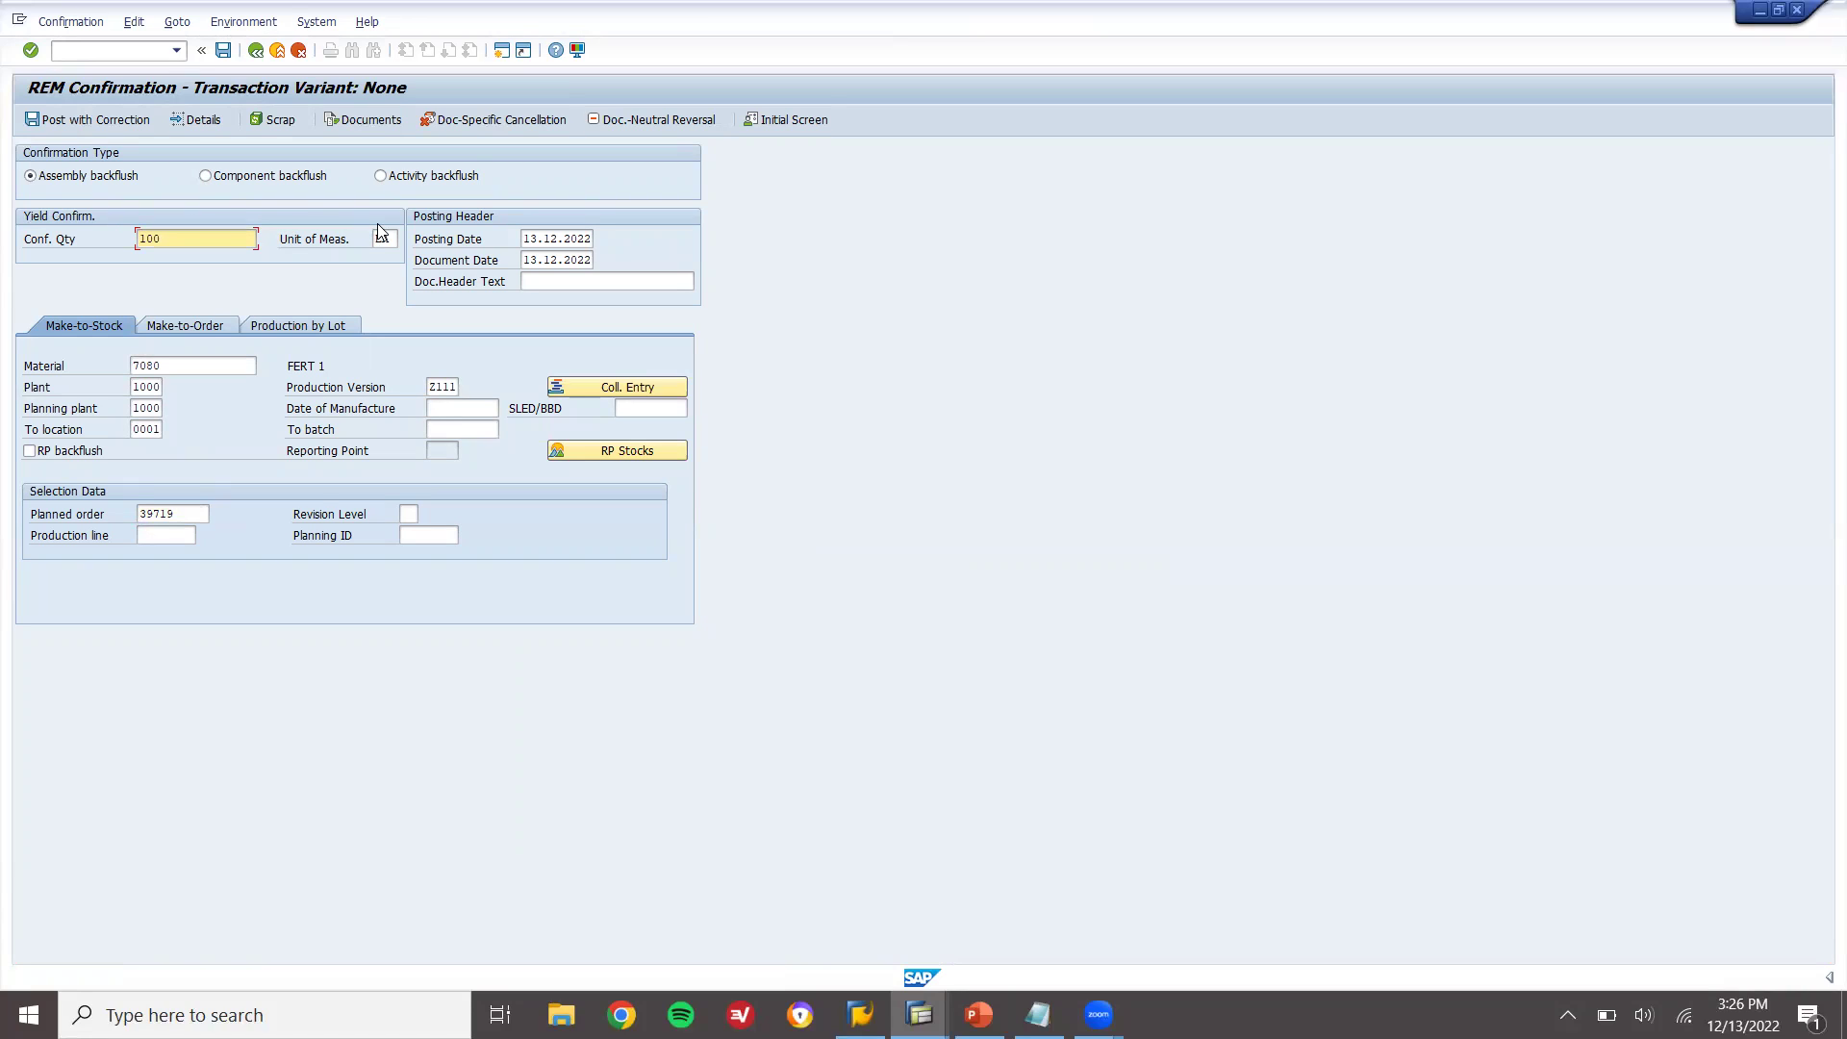
- Start posting the confirmation with correction and select the component lines for materials 7078 and 7079
left_click(77, 120)
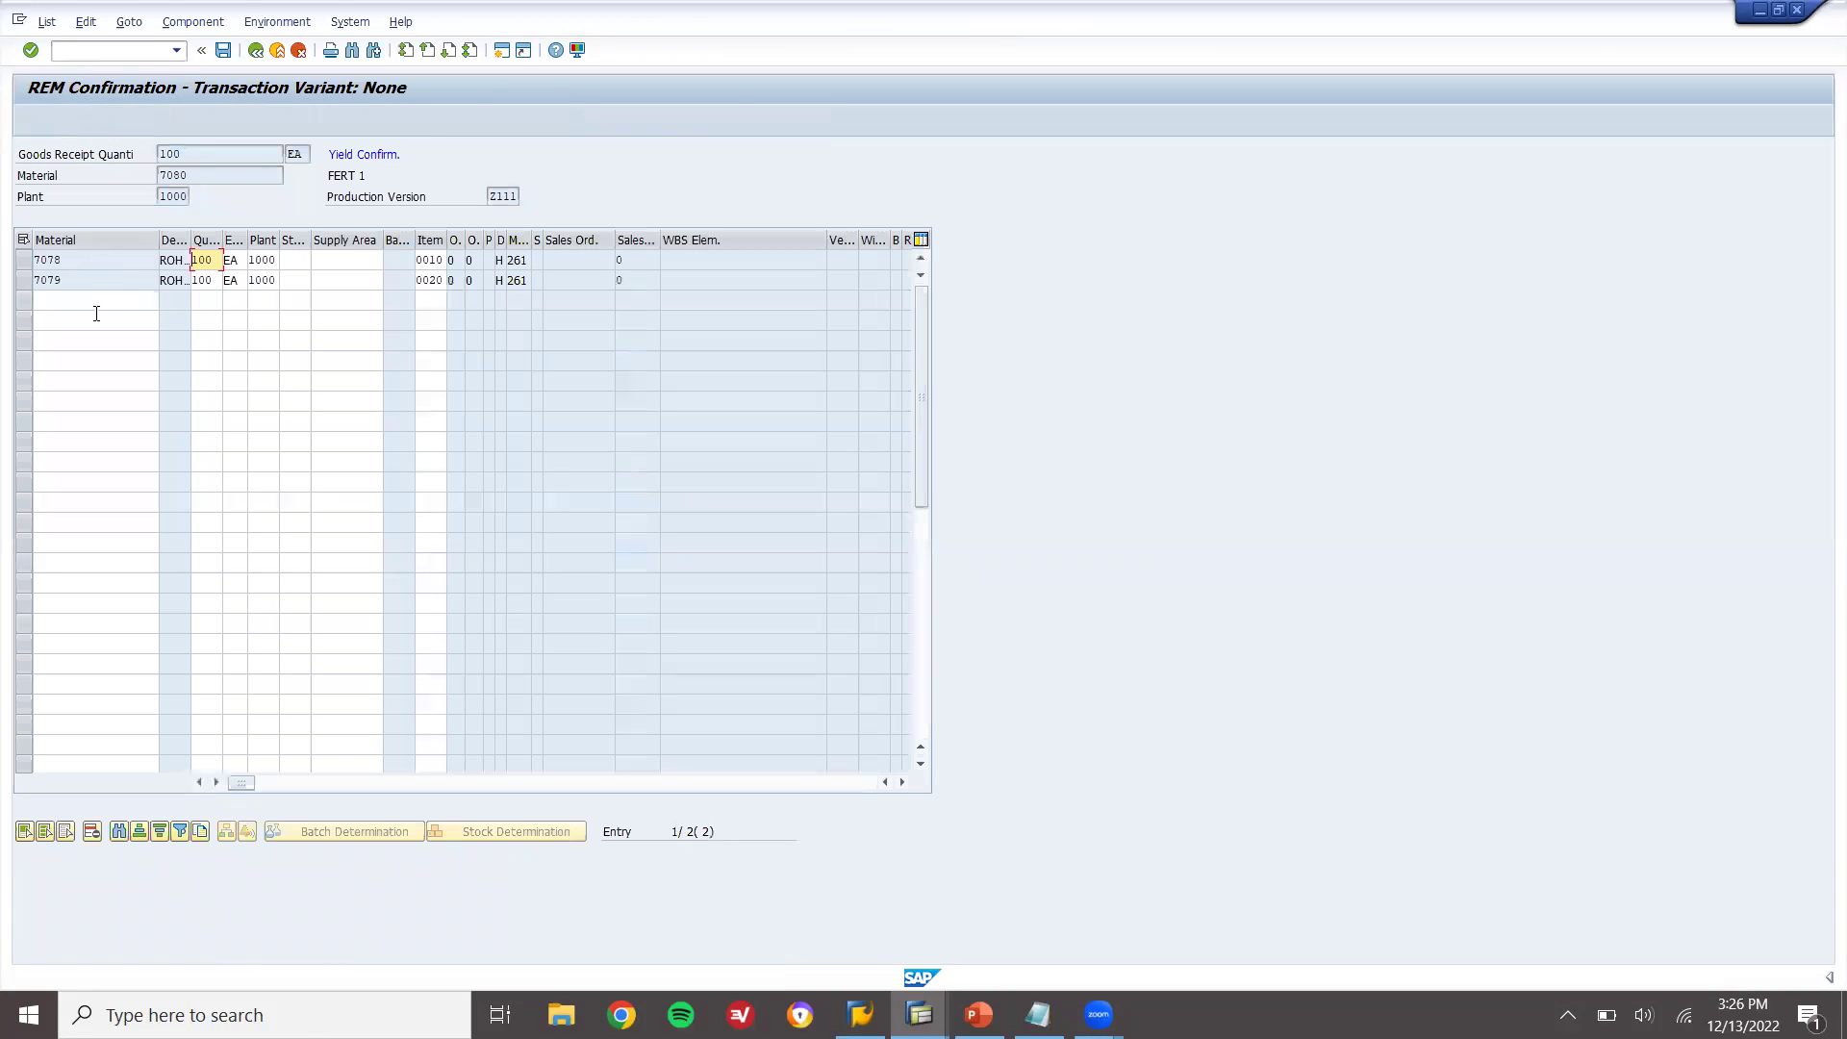
left_click(23, 265)
left_click(23, 280, "shift")
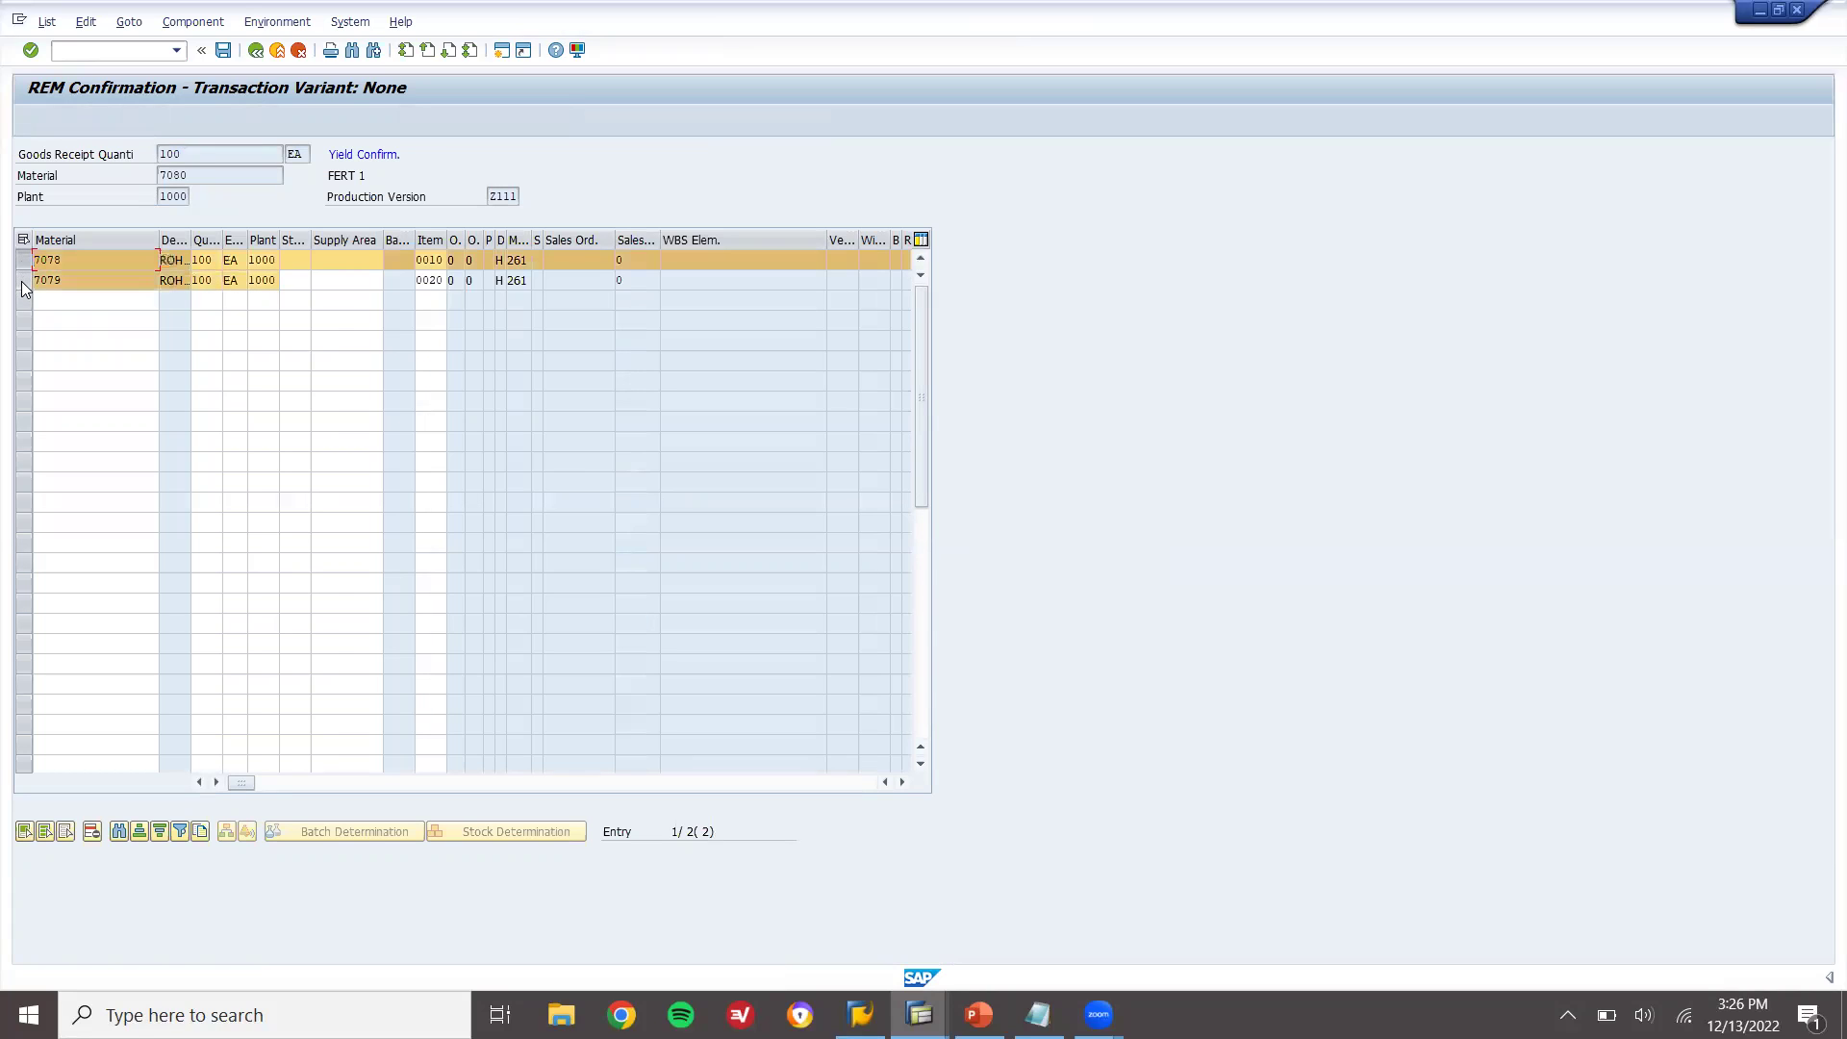
- Switch to the Stock Overview session and display the stock of raw material 7078
left_click(919, 1014)
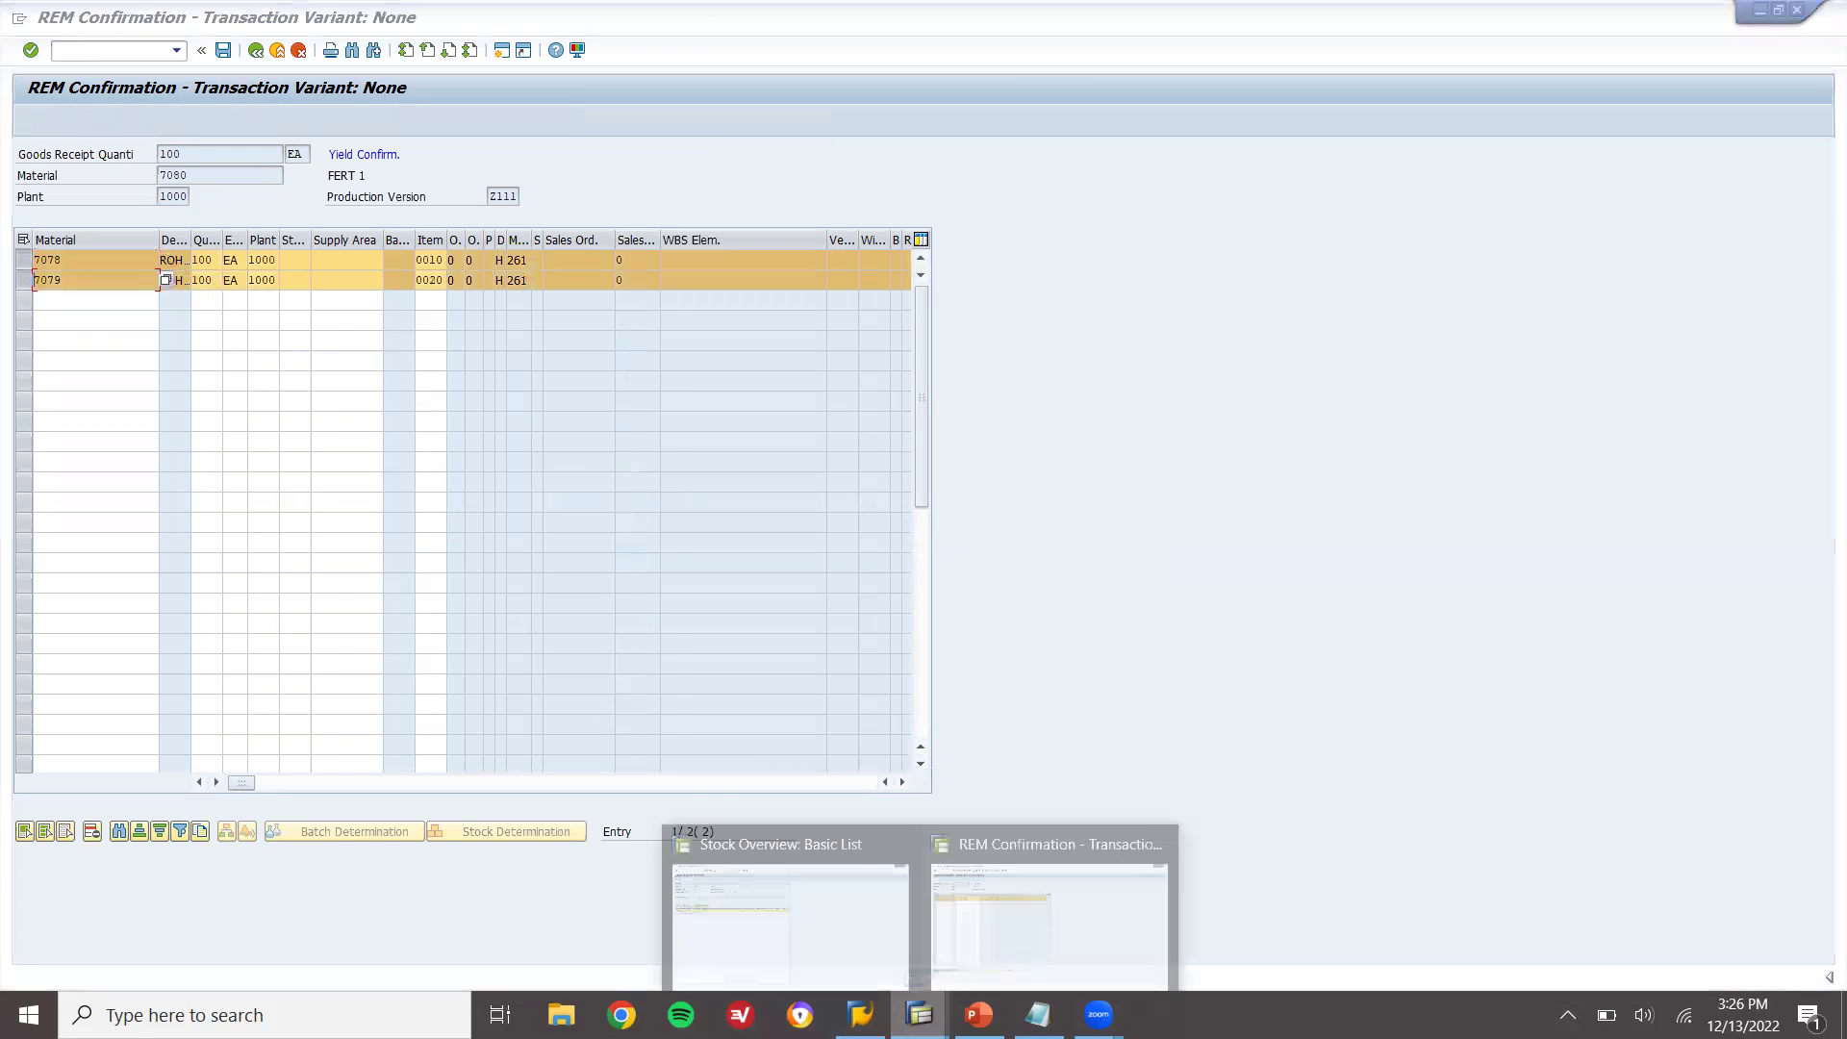
left_click(793, 921)
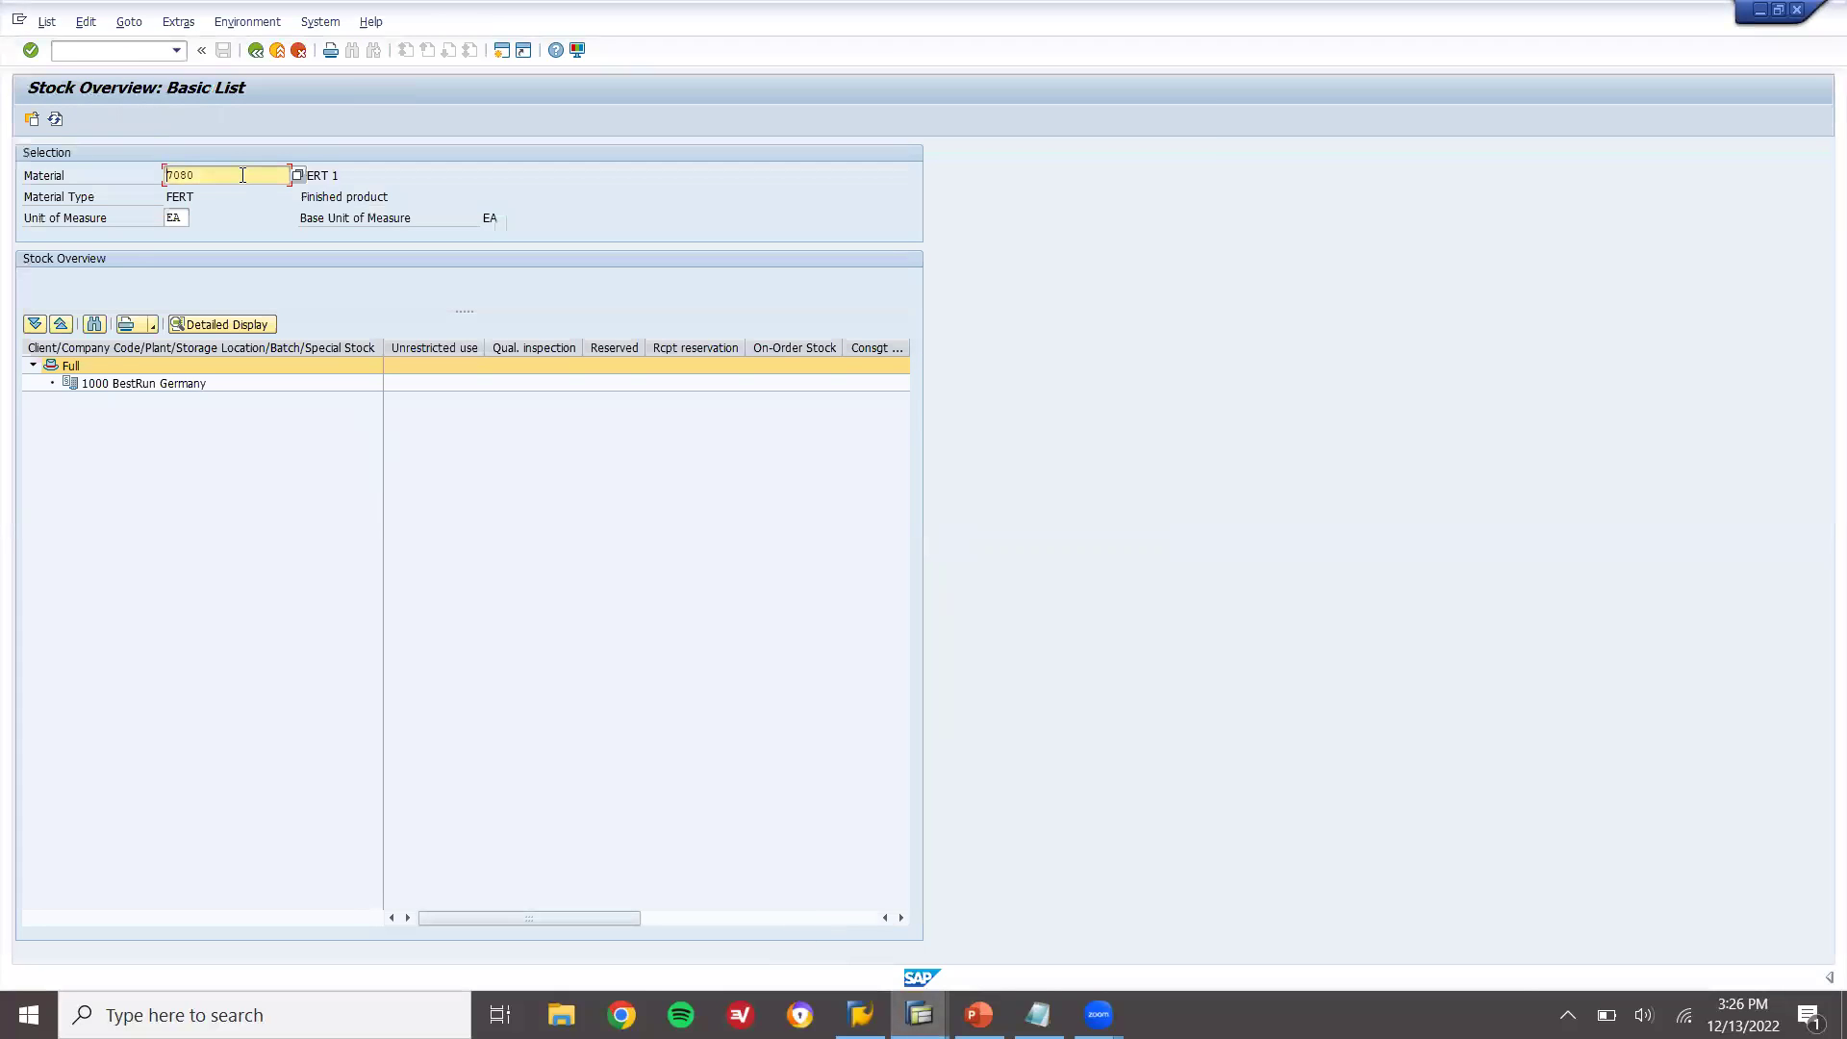
key("BackSpace")
key("BackSpace")
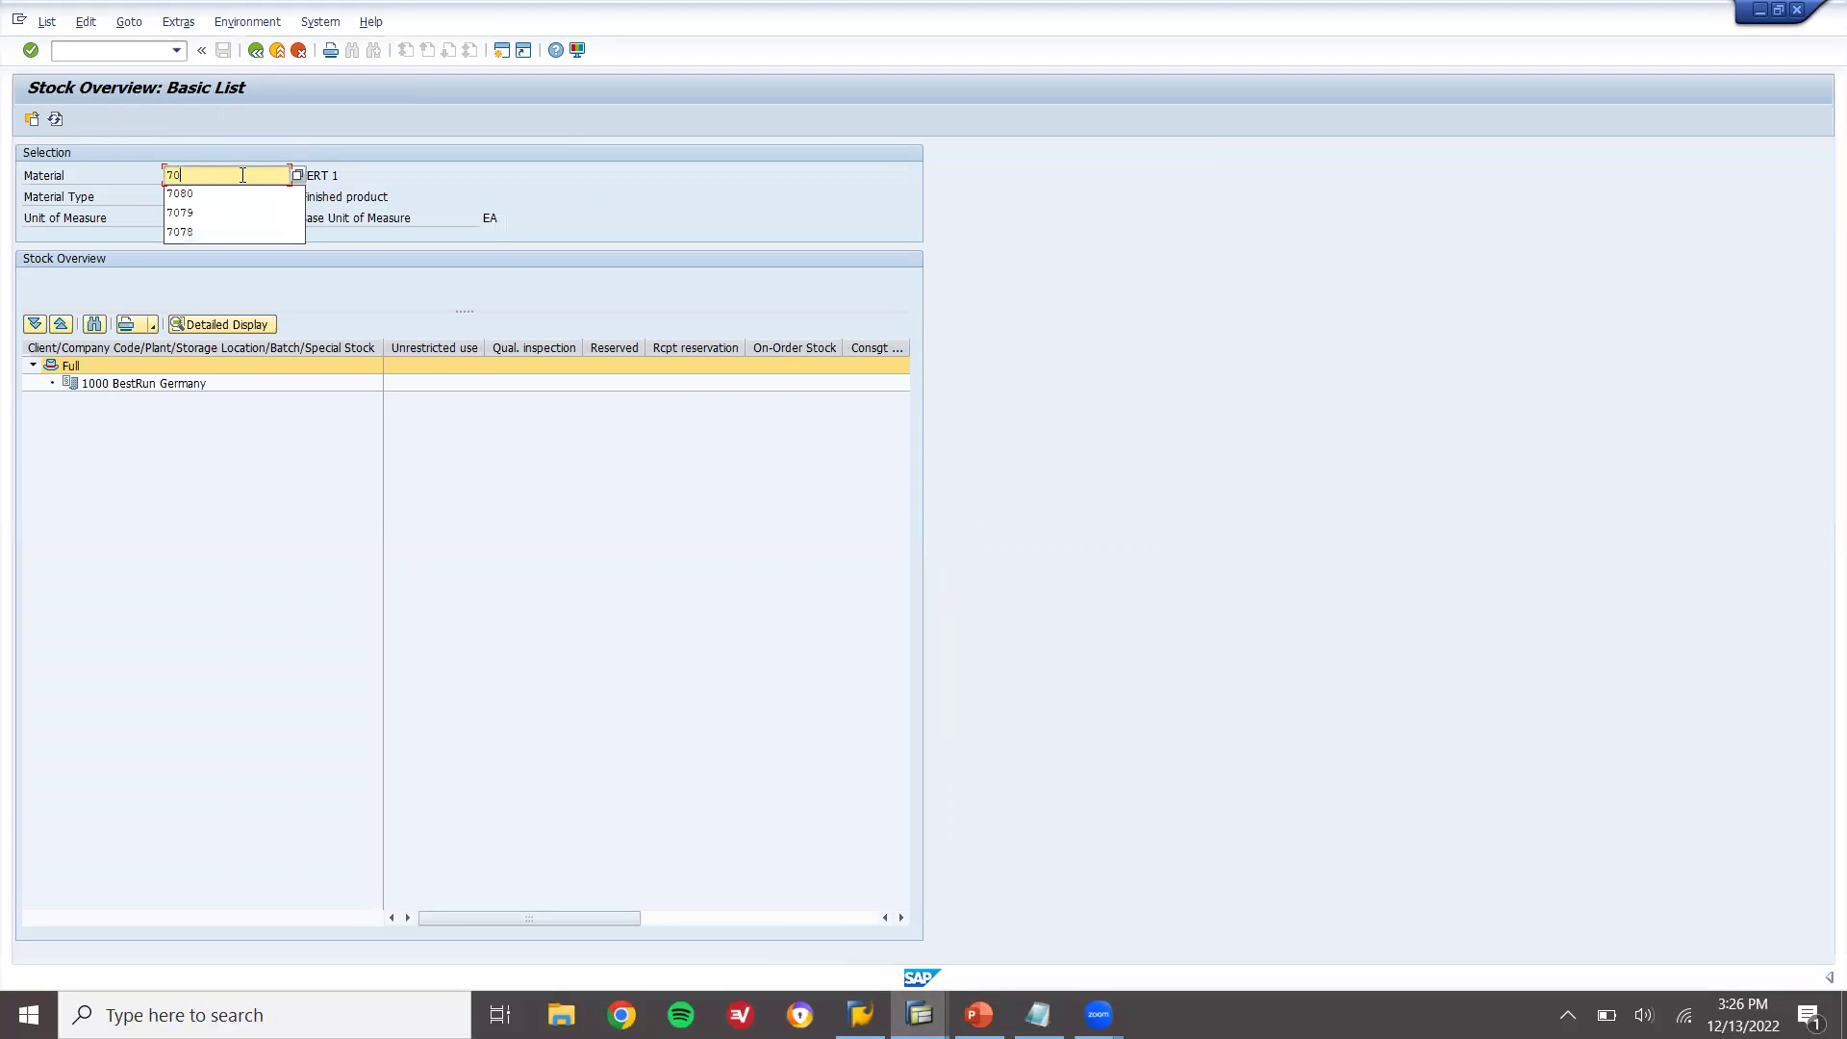
type("78")
key("Return")
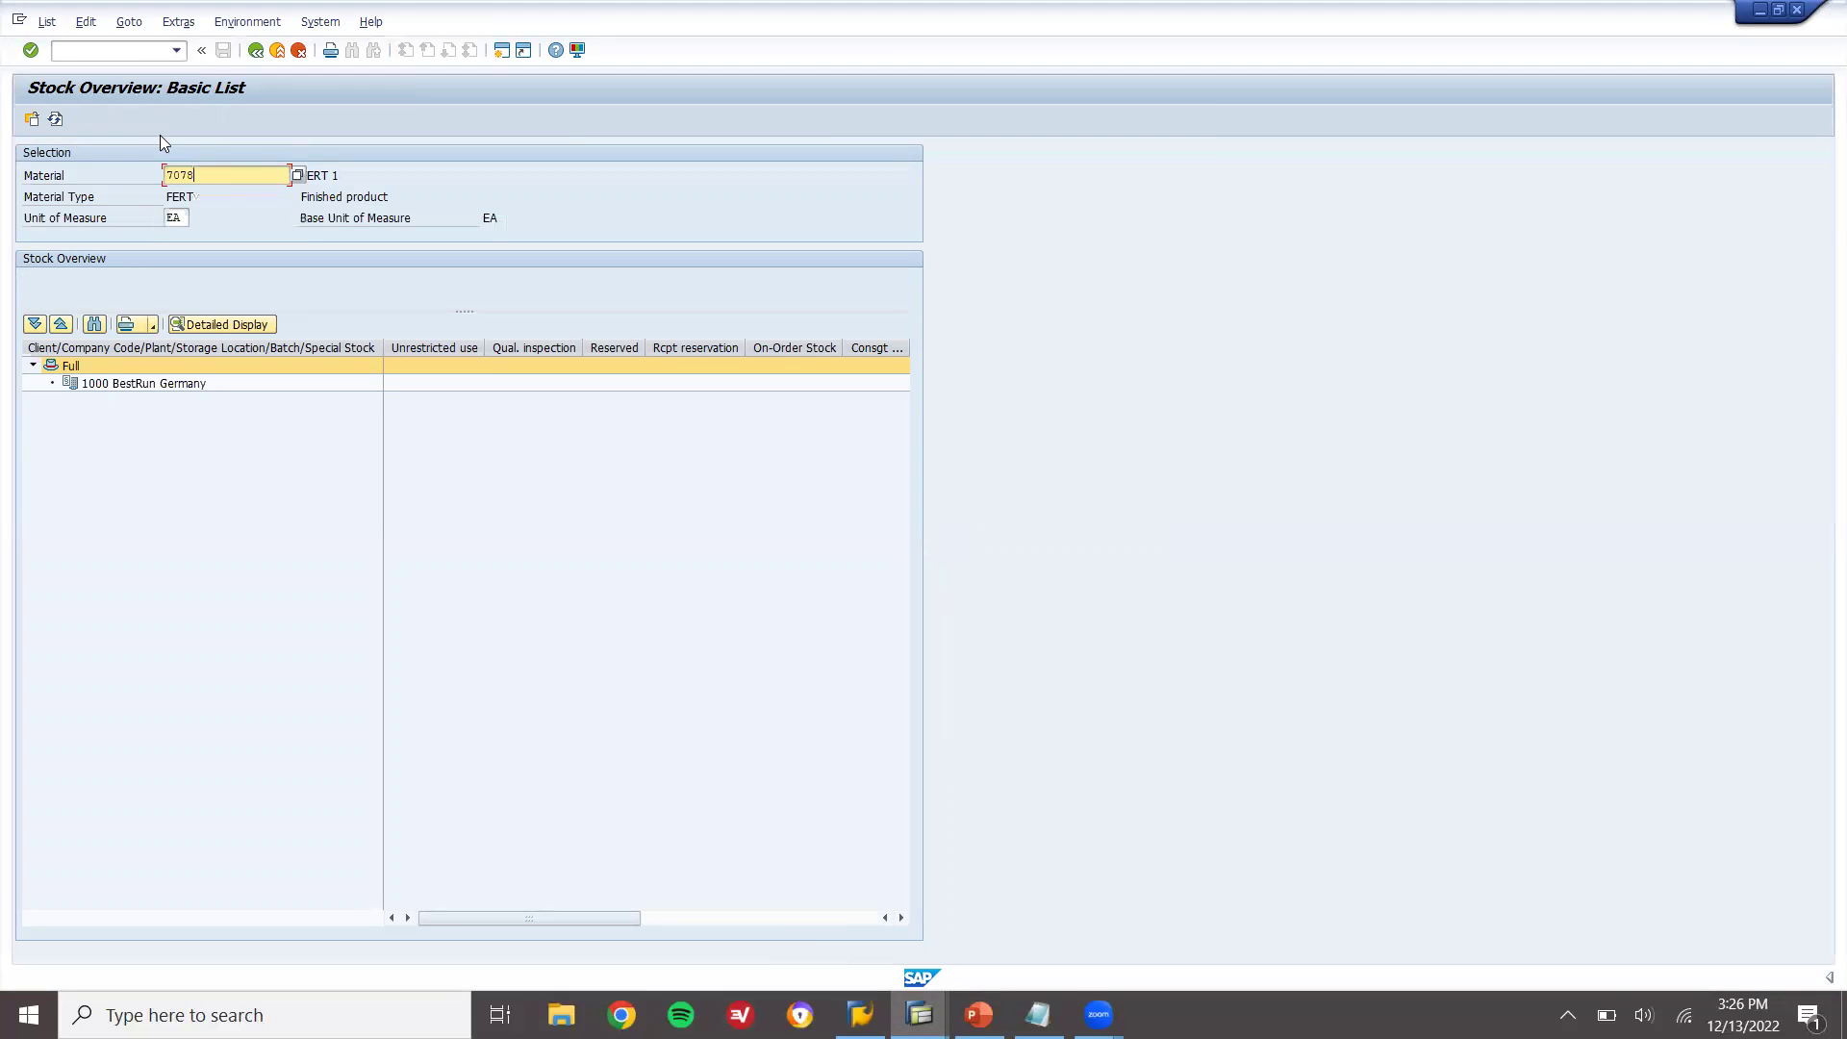
left_click(33, 119)
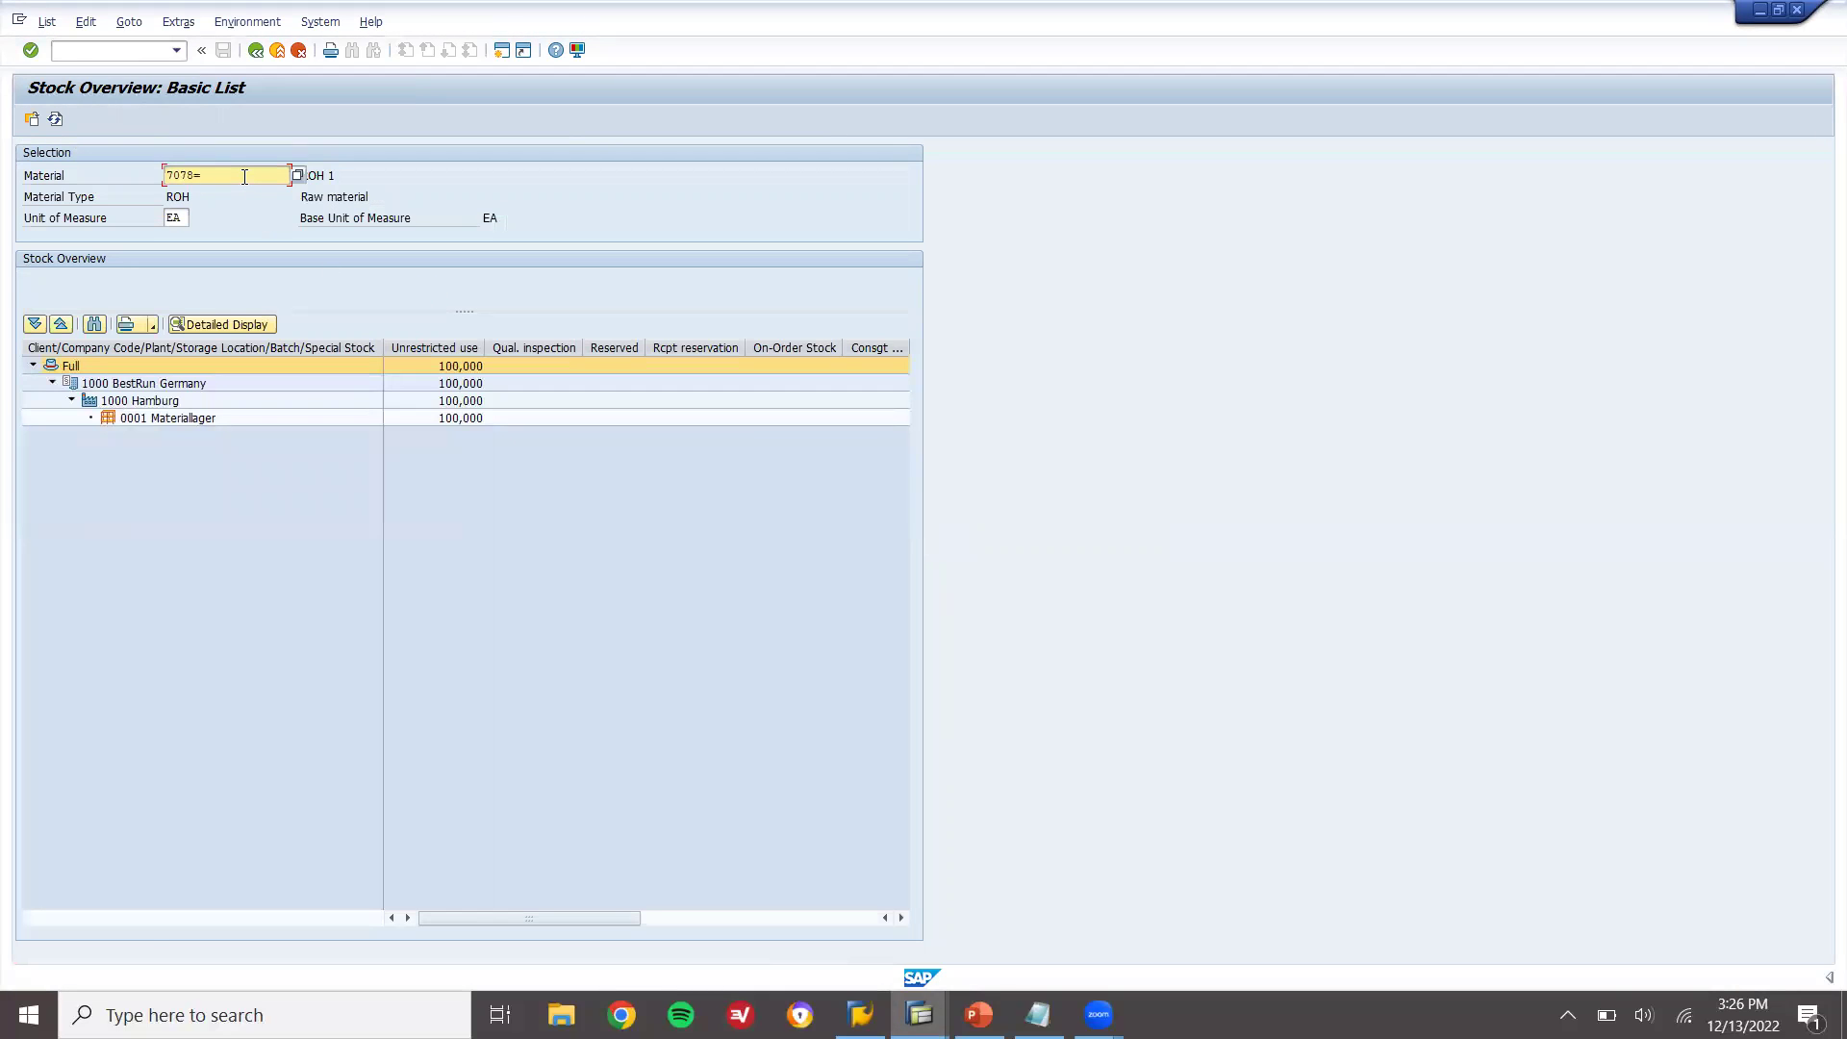
- Display the stock overview of raw material 7079 and return to the REM confirmation components
key("BackSpace")
type("9")
left_click(32, 120)
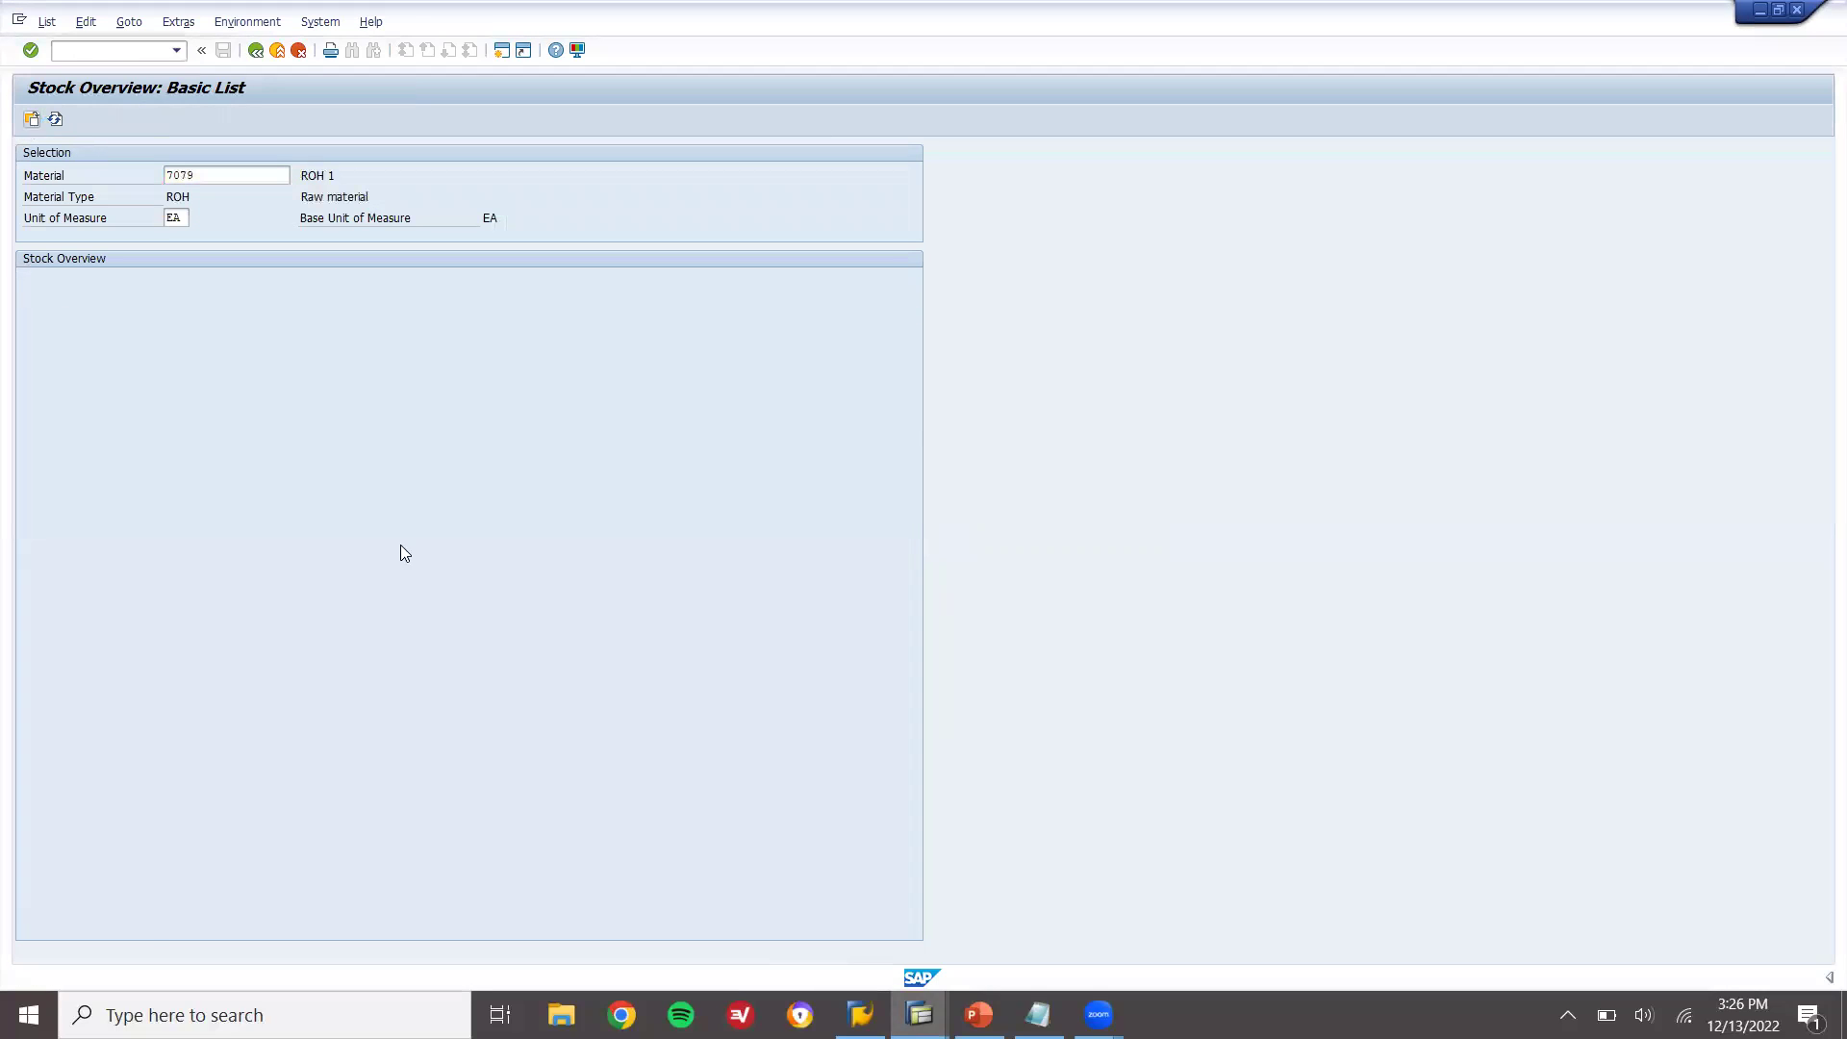
key("F3")
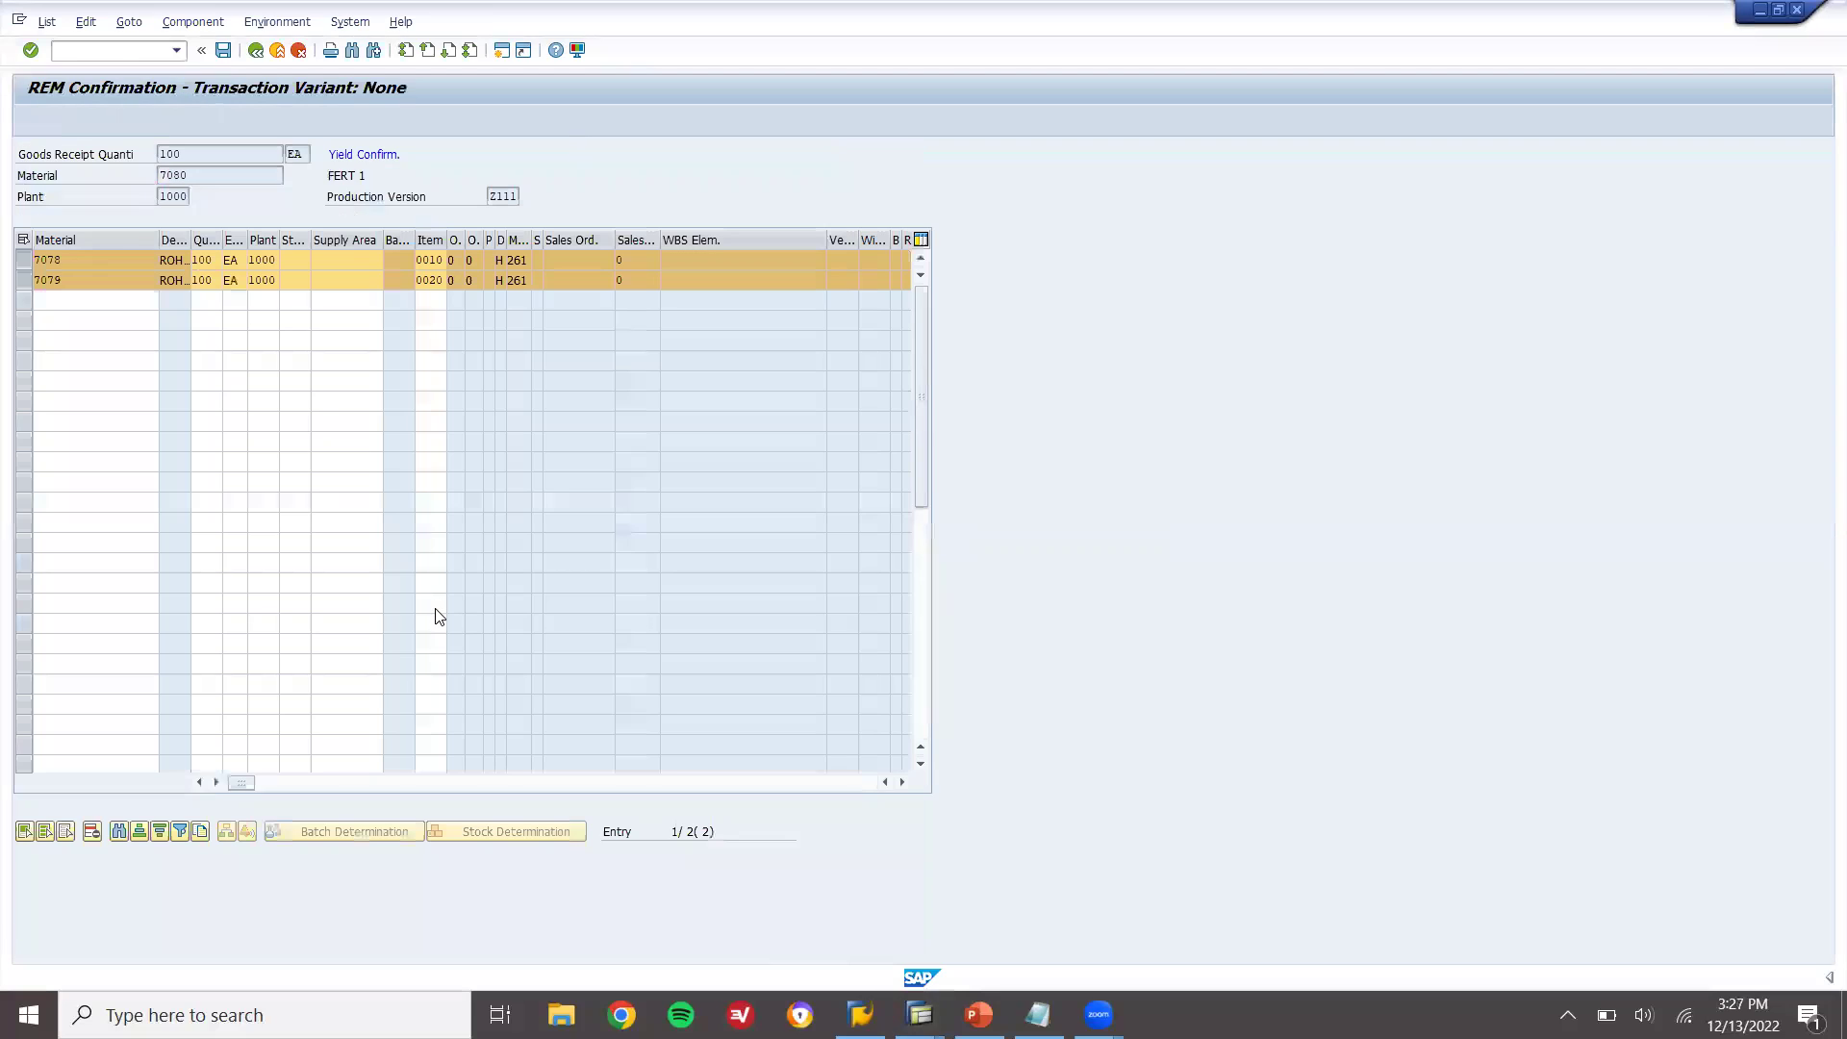
- Set storage location 0001 for component materials 7078 and 7079 and post the REM confirmation
left_click(298, 260)
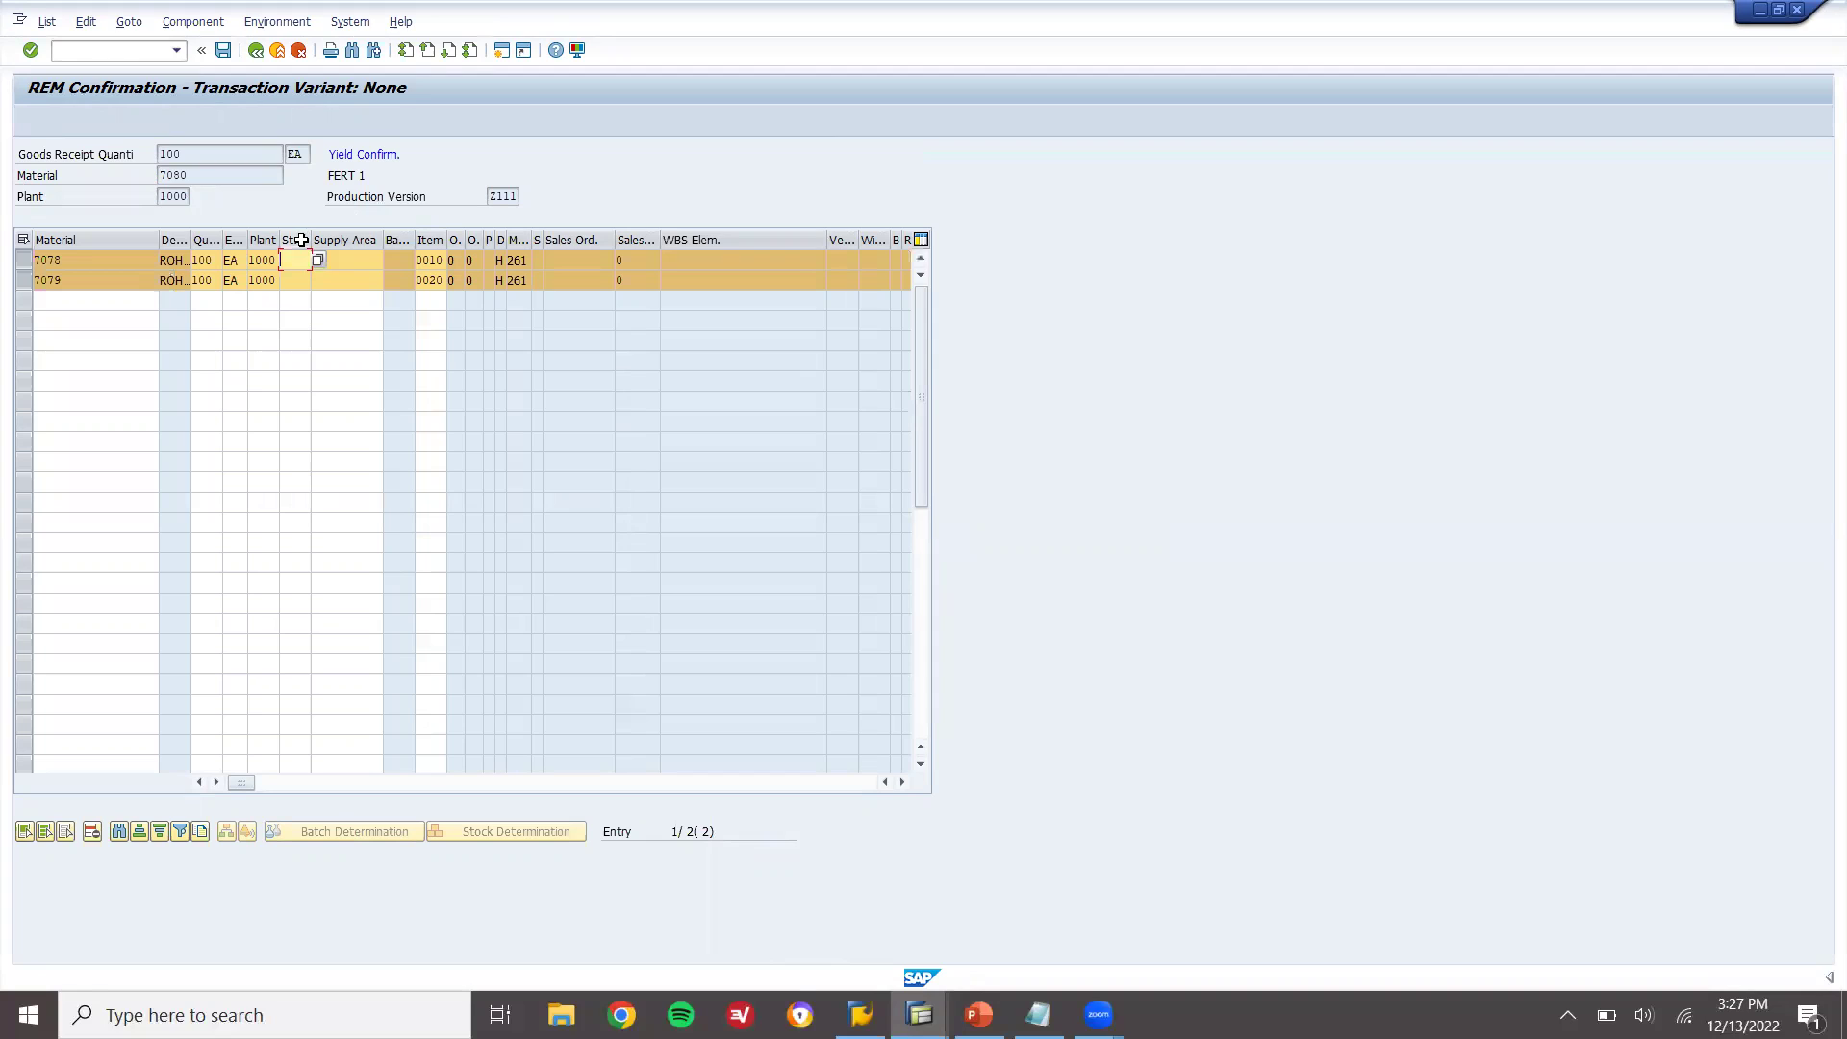
type("00")
key("Down")
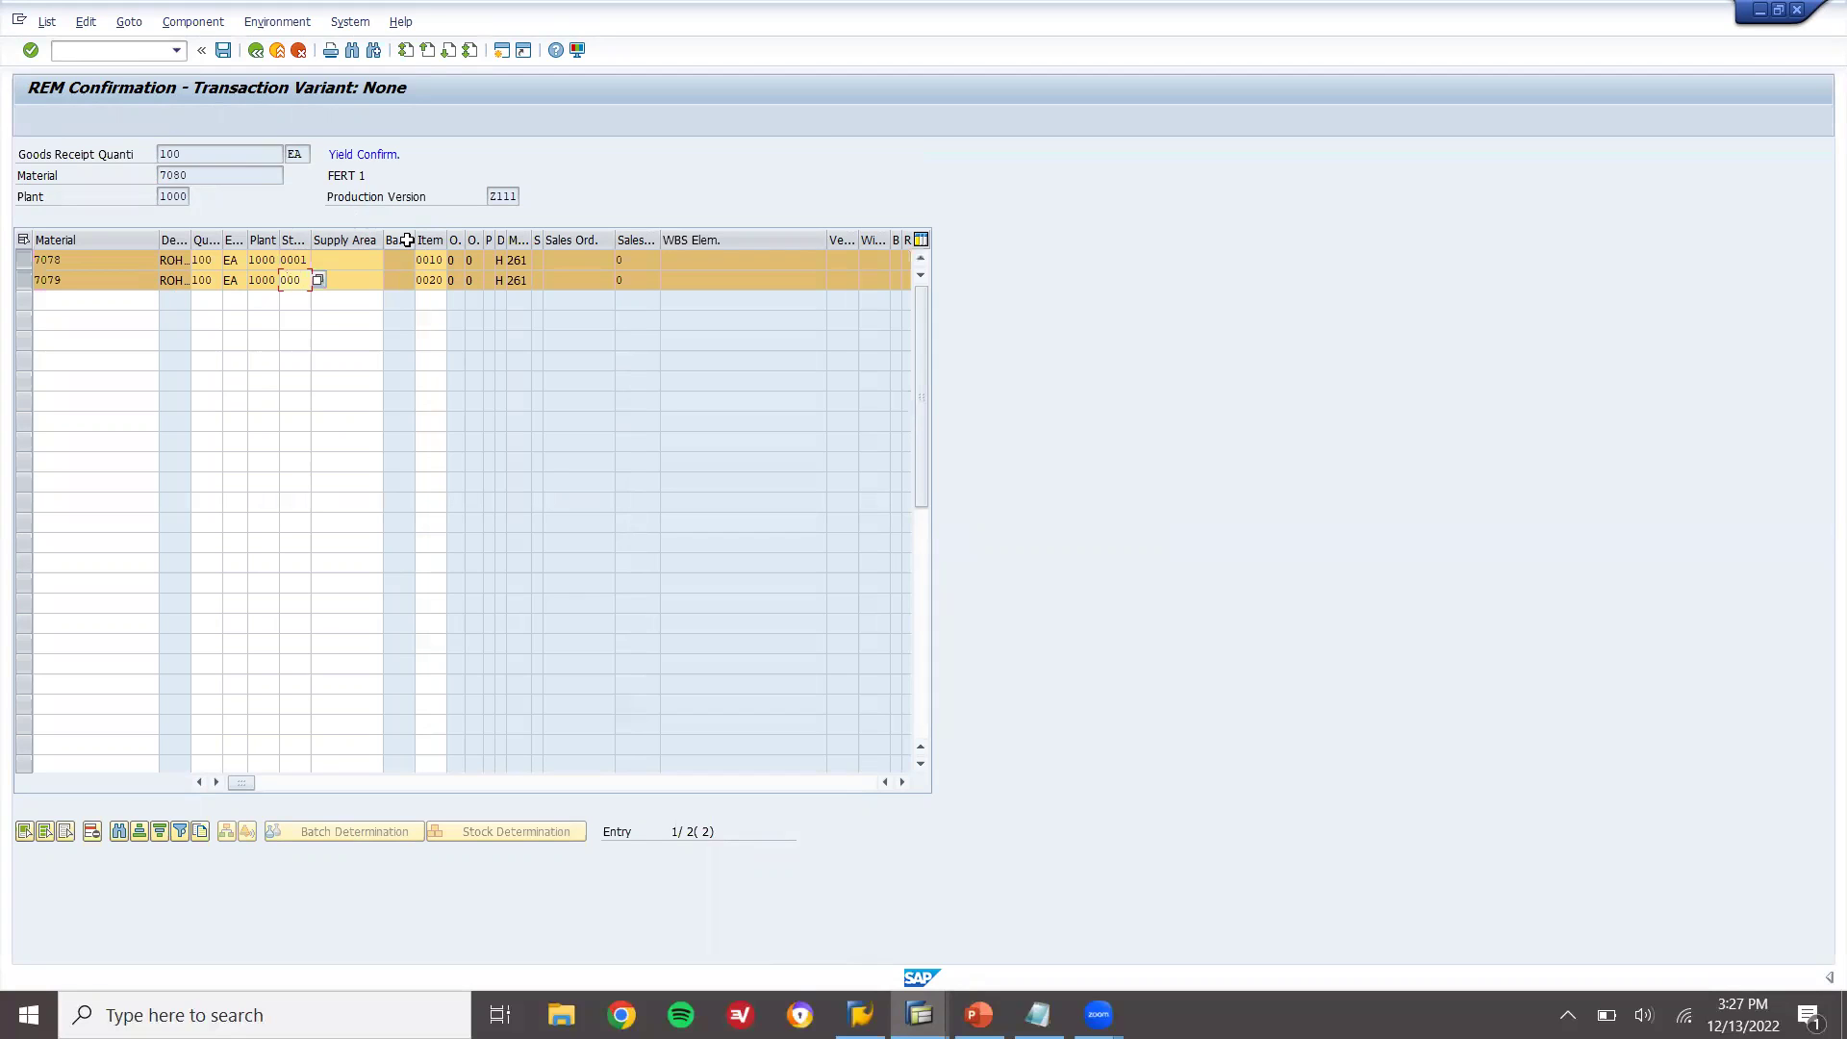
key("Return")
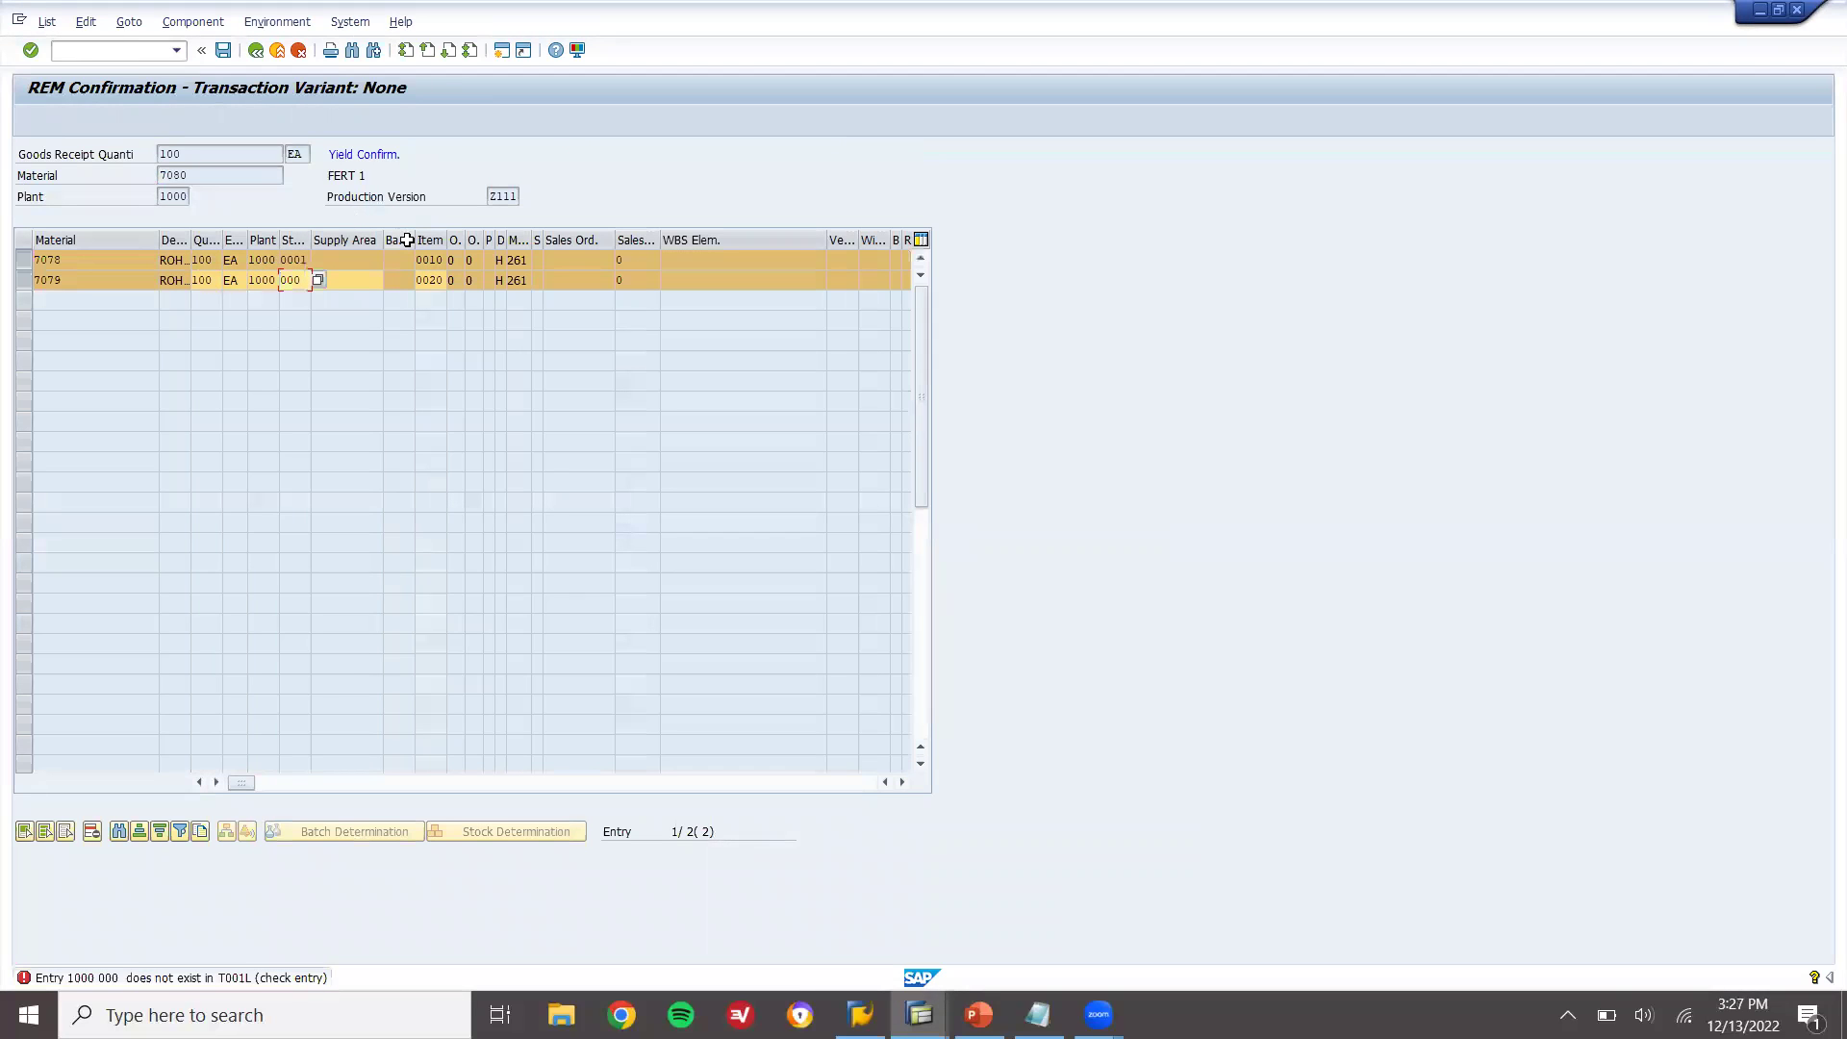
type("0")
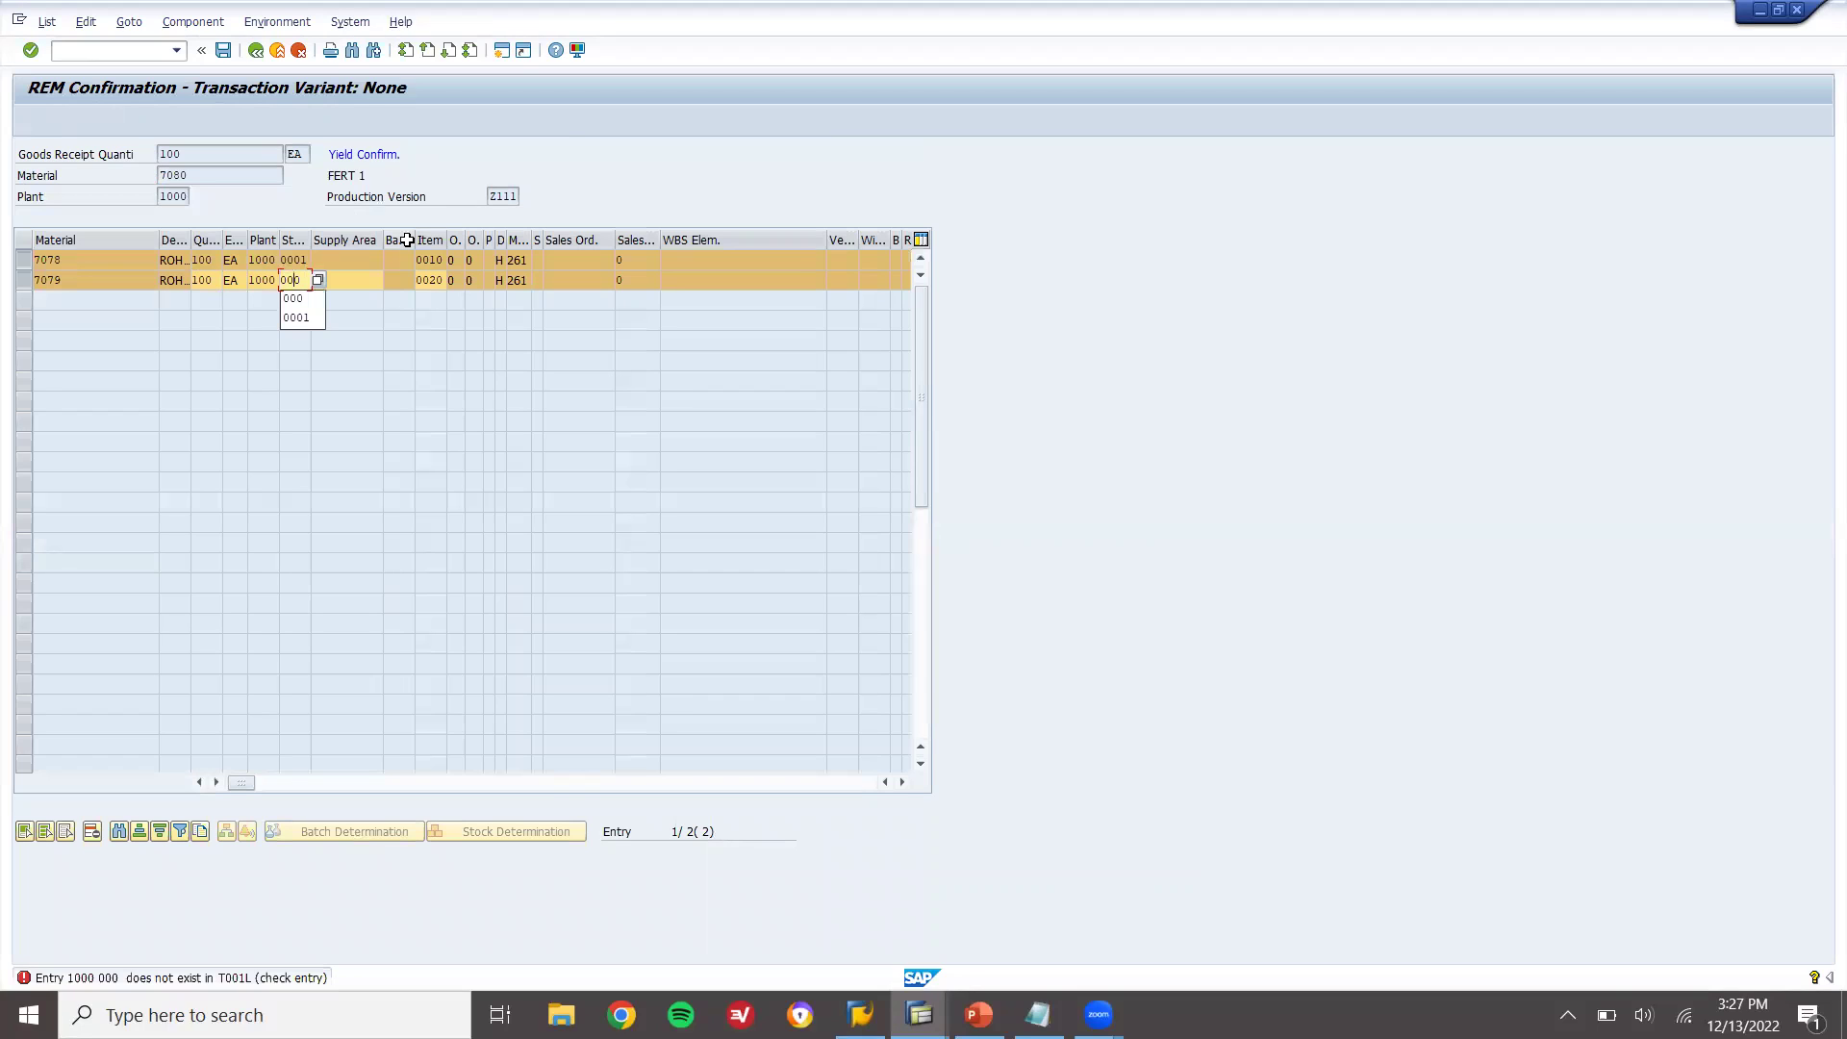
type("1")
key("Return")
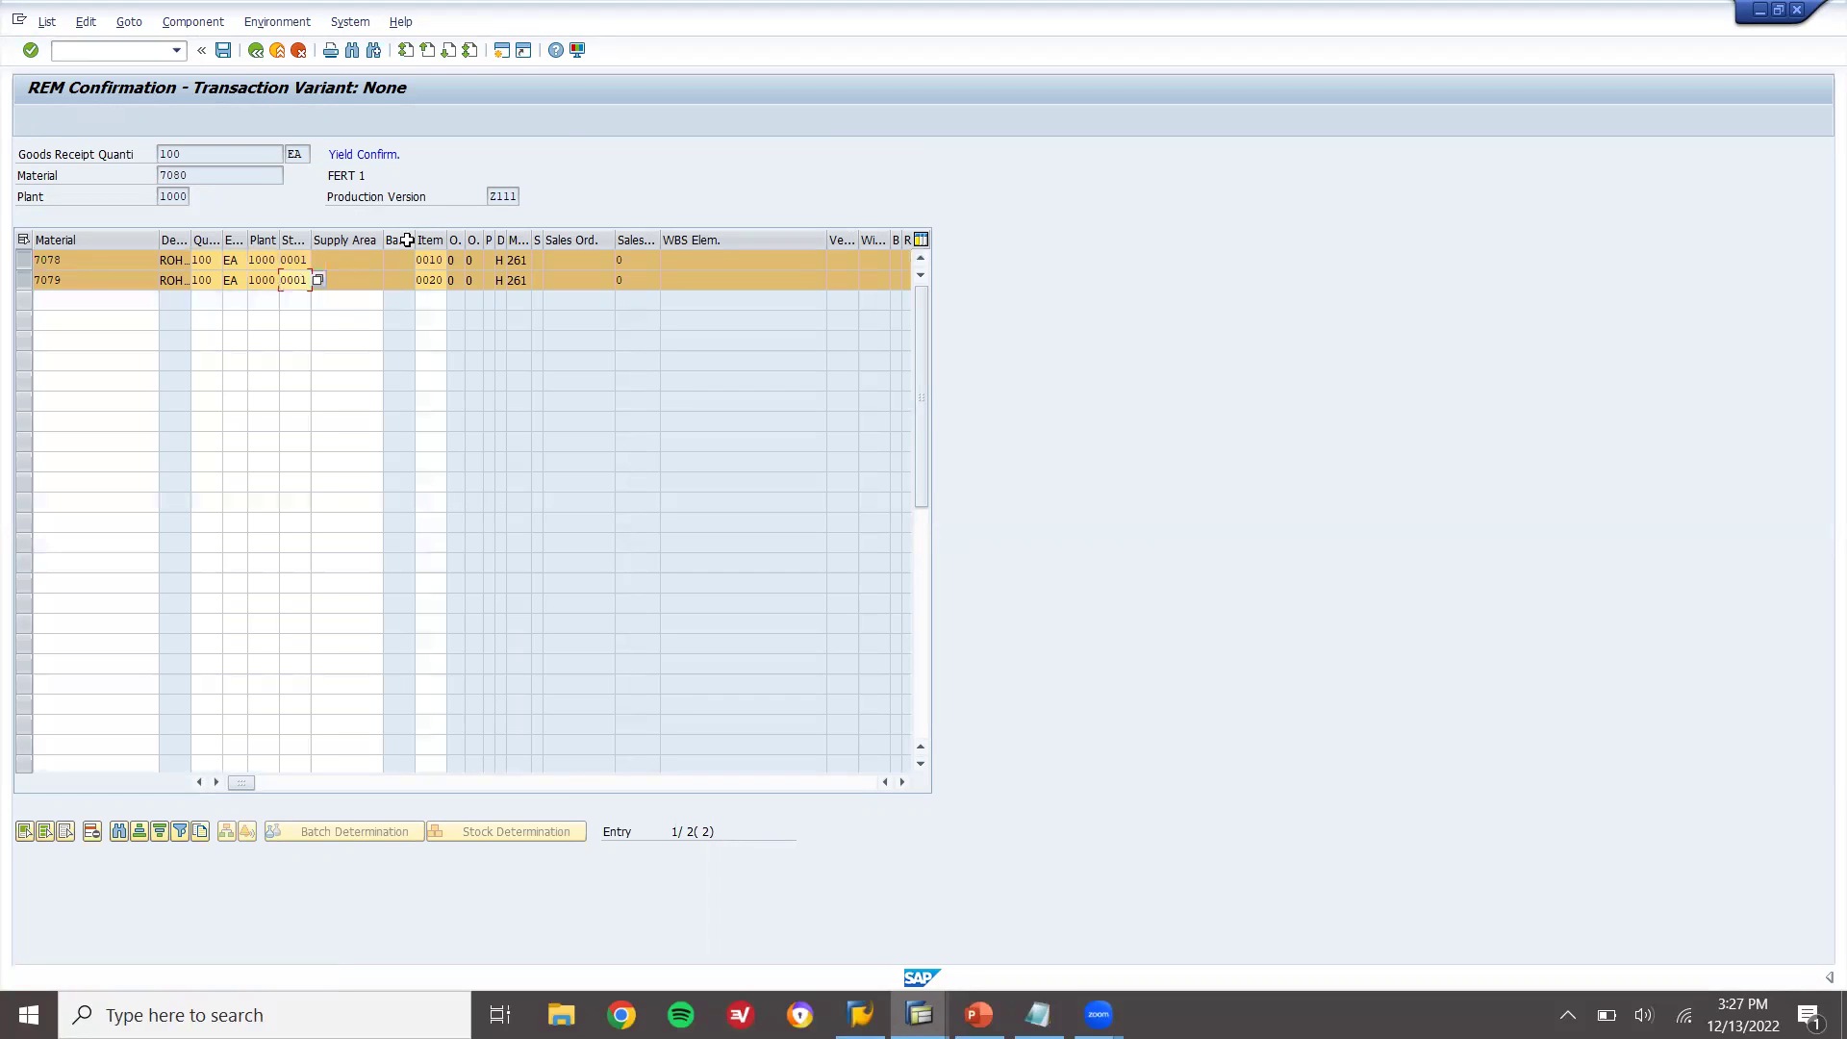
left_click(223, 51)
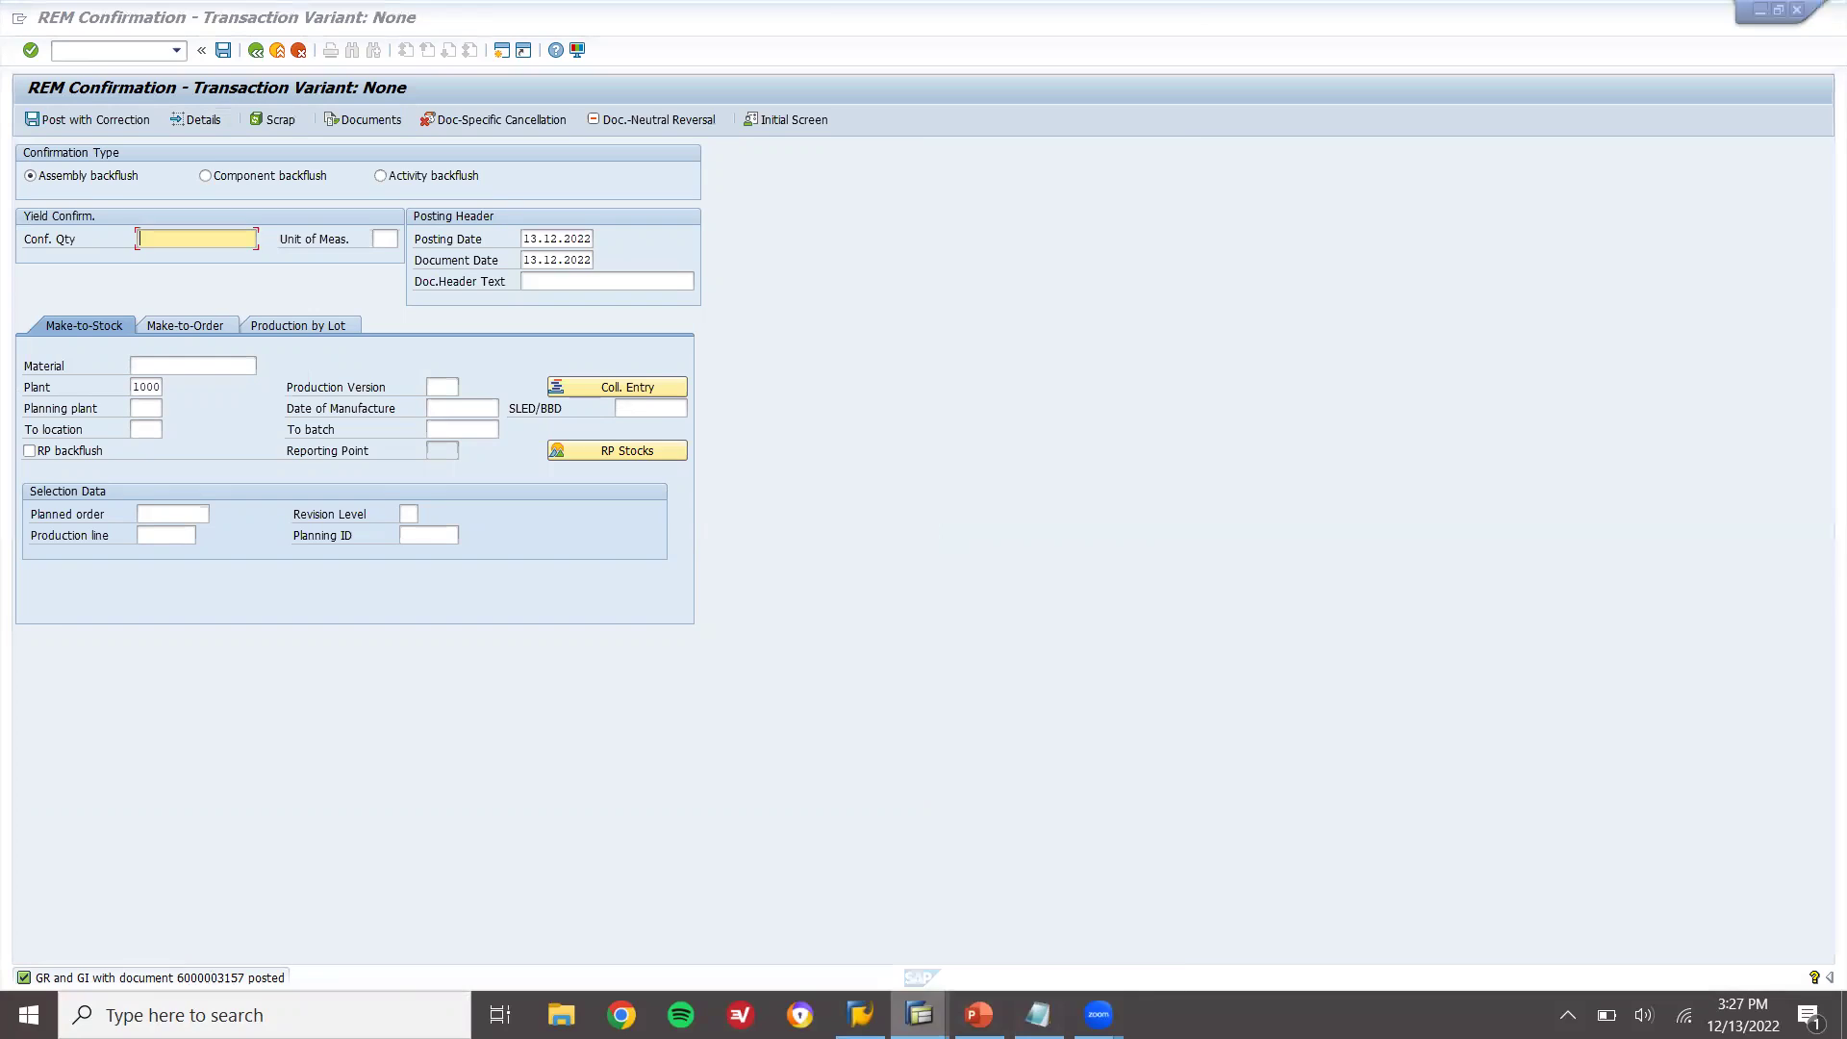
- Switch to the Stock Overview session, refresh the stock of raw material 7079 and display the stock of 7078
mouse_move(919, 1015)
left_click(829, 937)
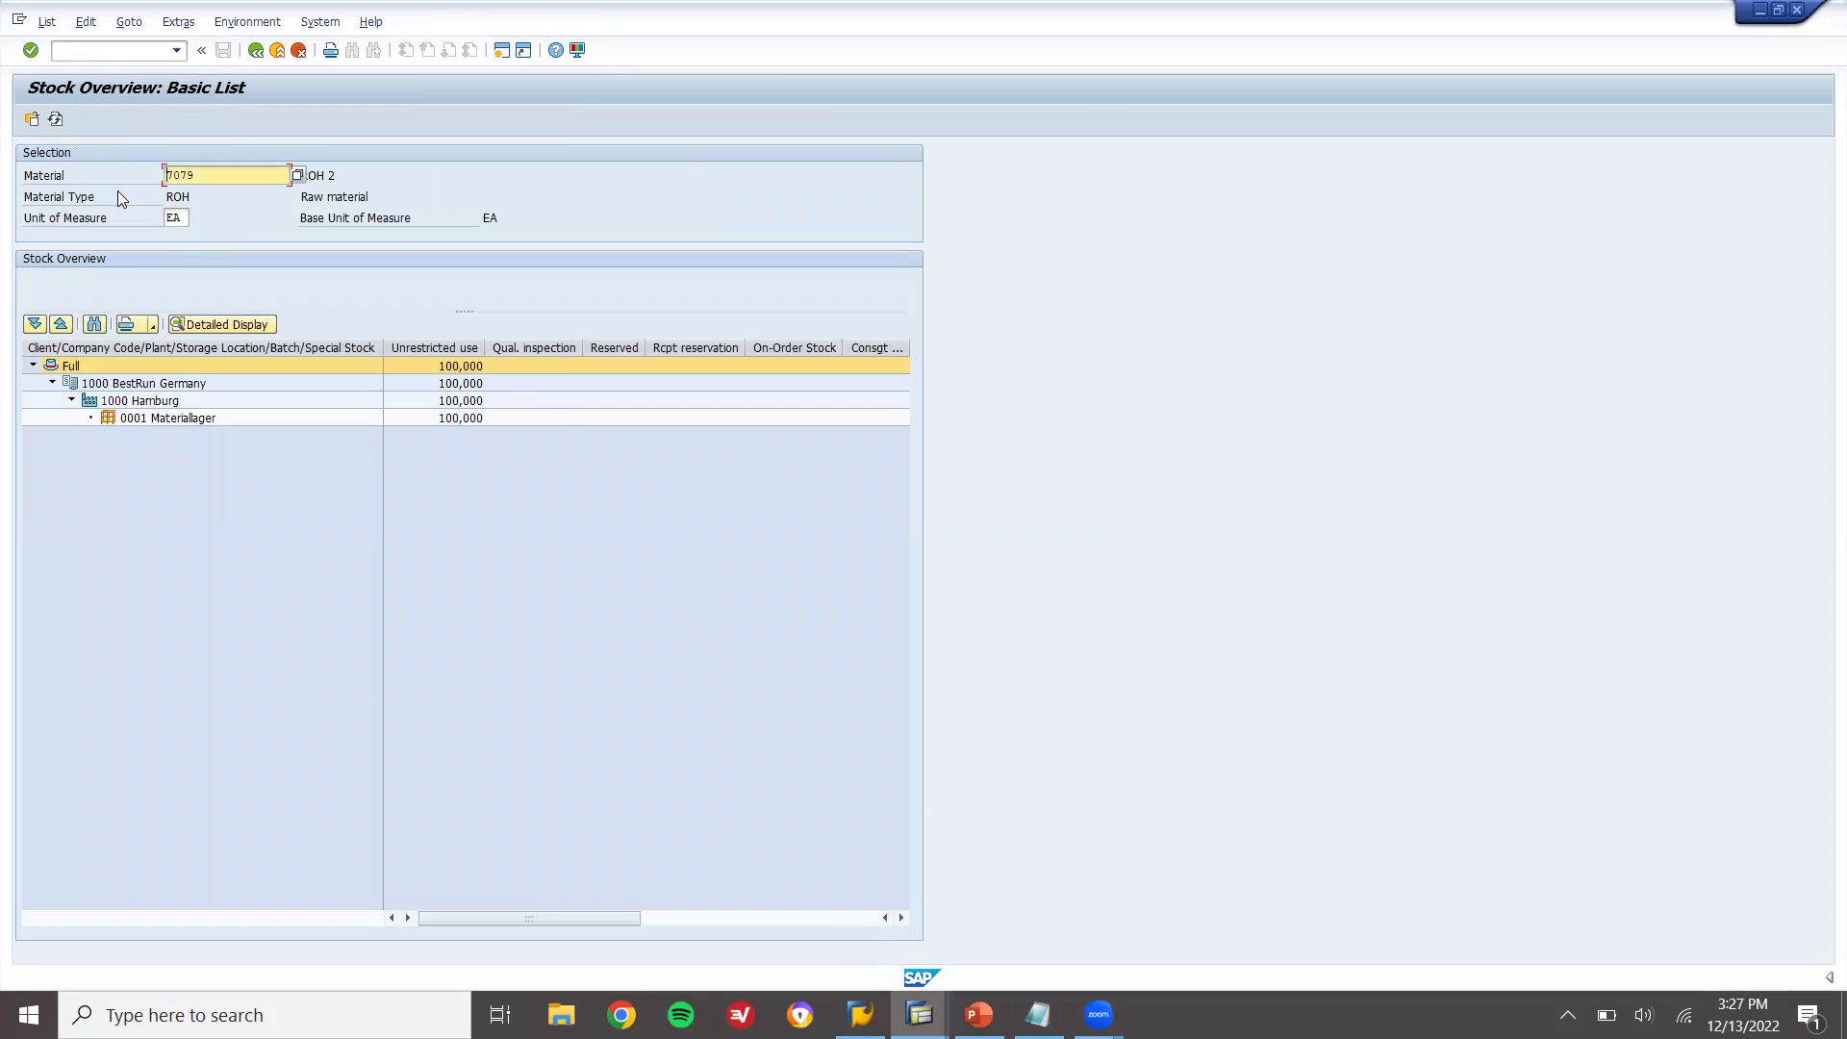
left_click(55, 119)
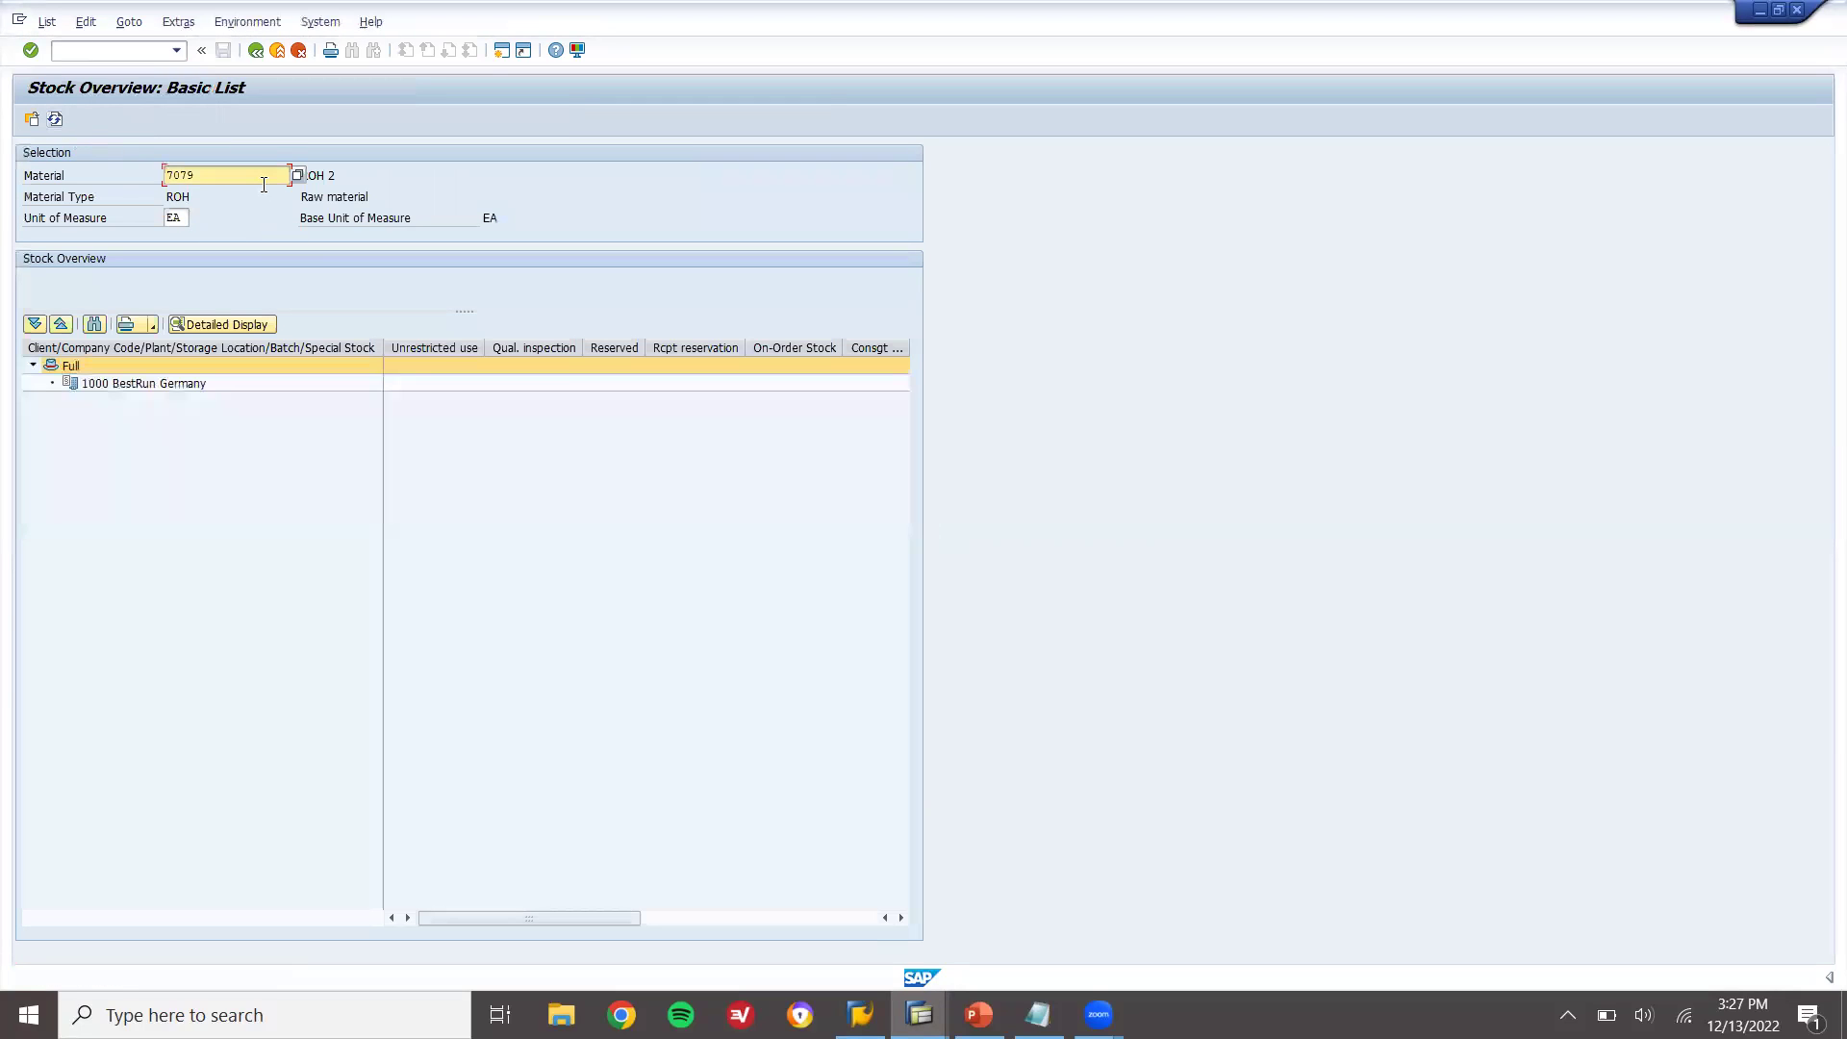
key("BackSpace")
type("8")
left_click(31, 122)
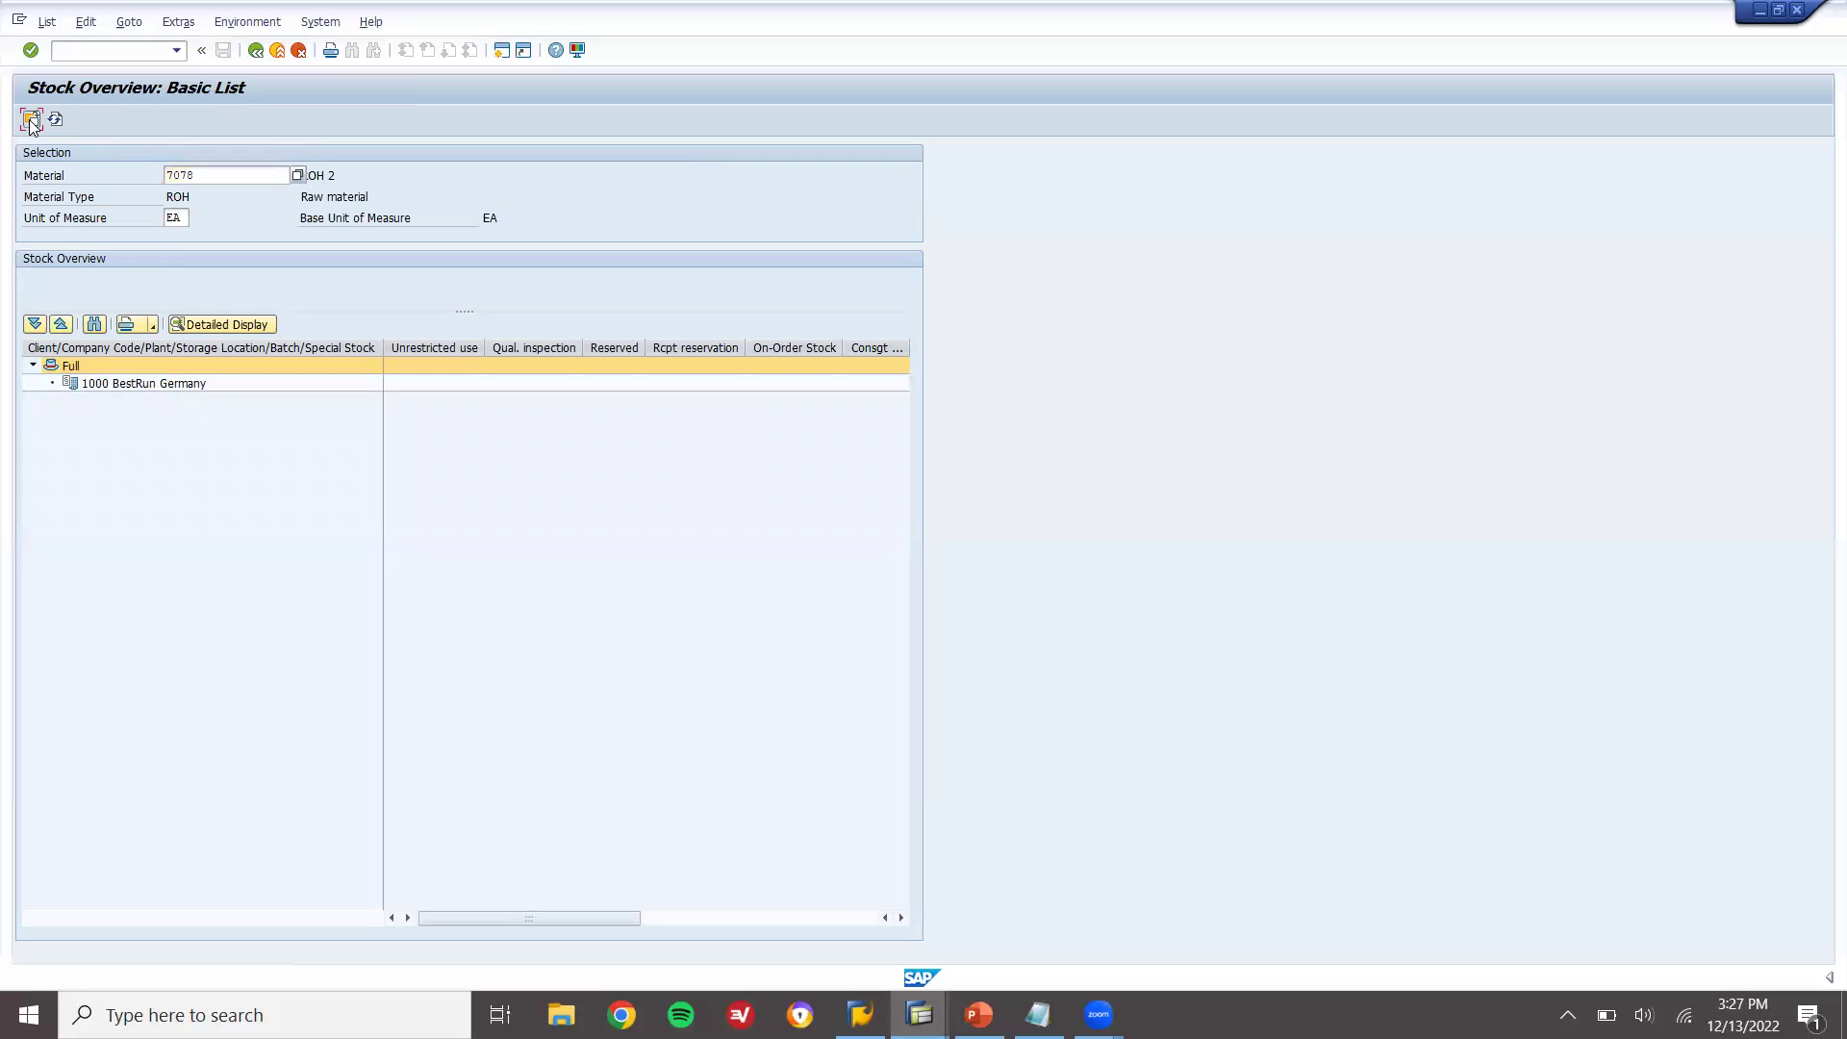
- Display the stock overview of finished product 7080
left_click(224, 174)
key("BackSpace")
key("BackSpace")
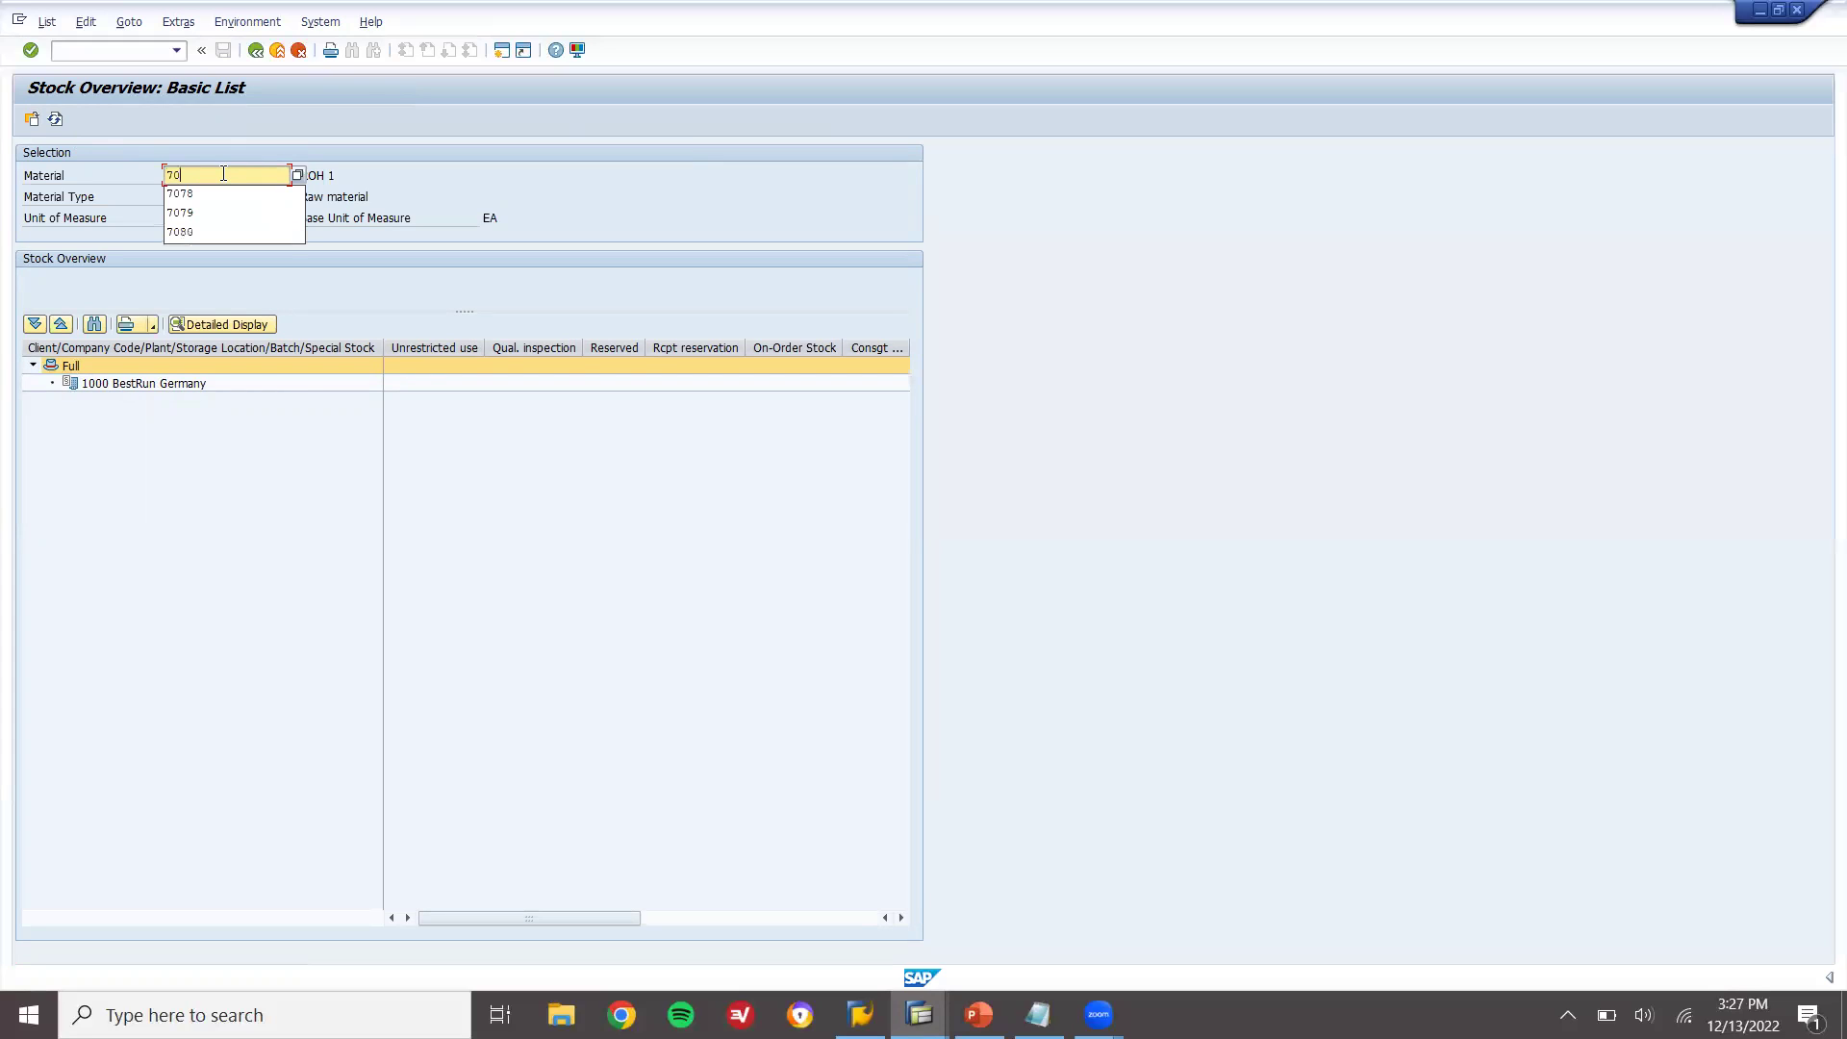
type("80")
left_click(31, 119)
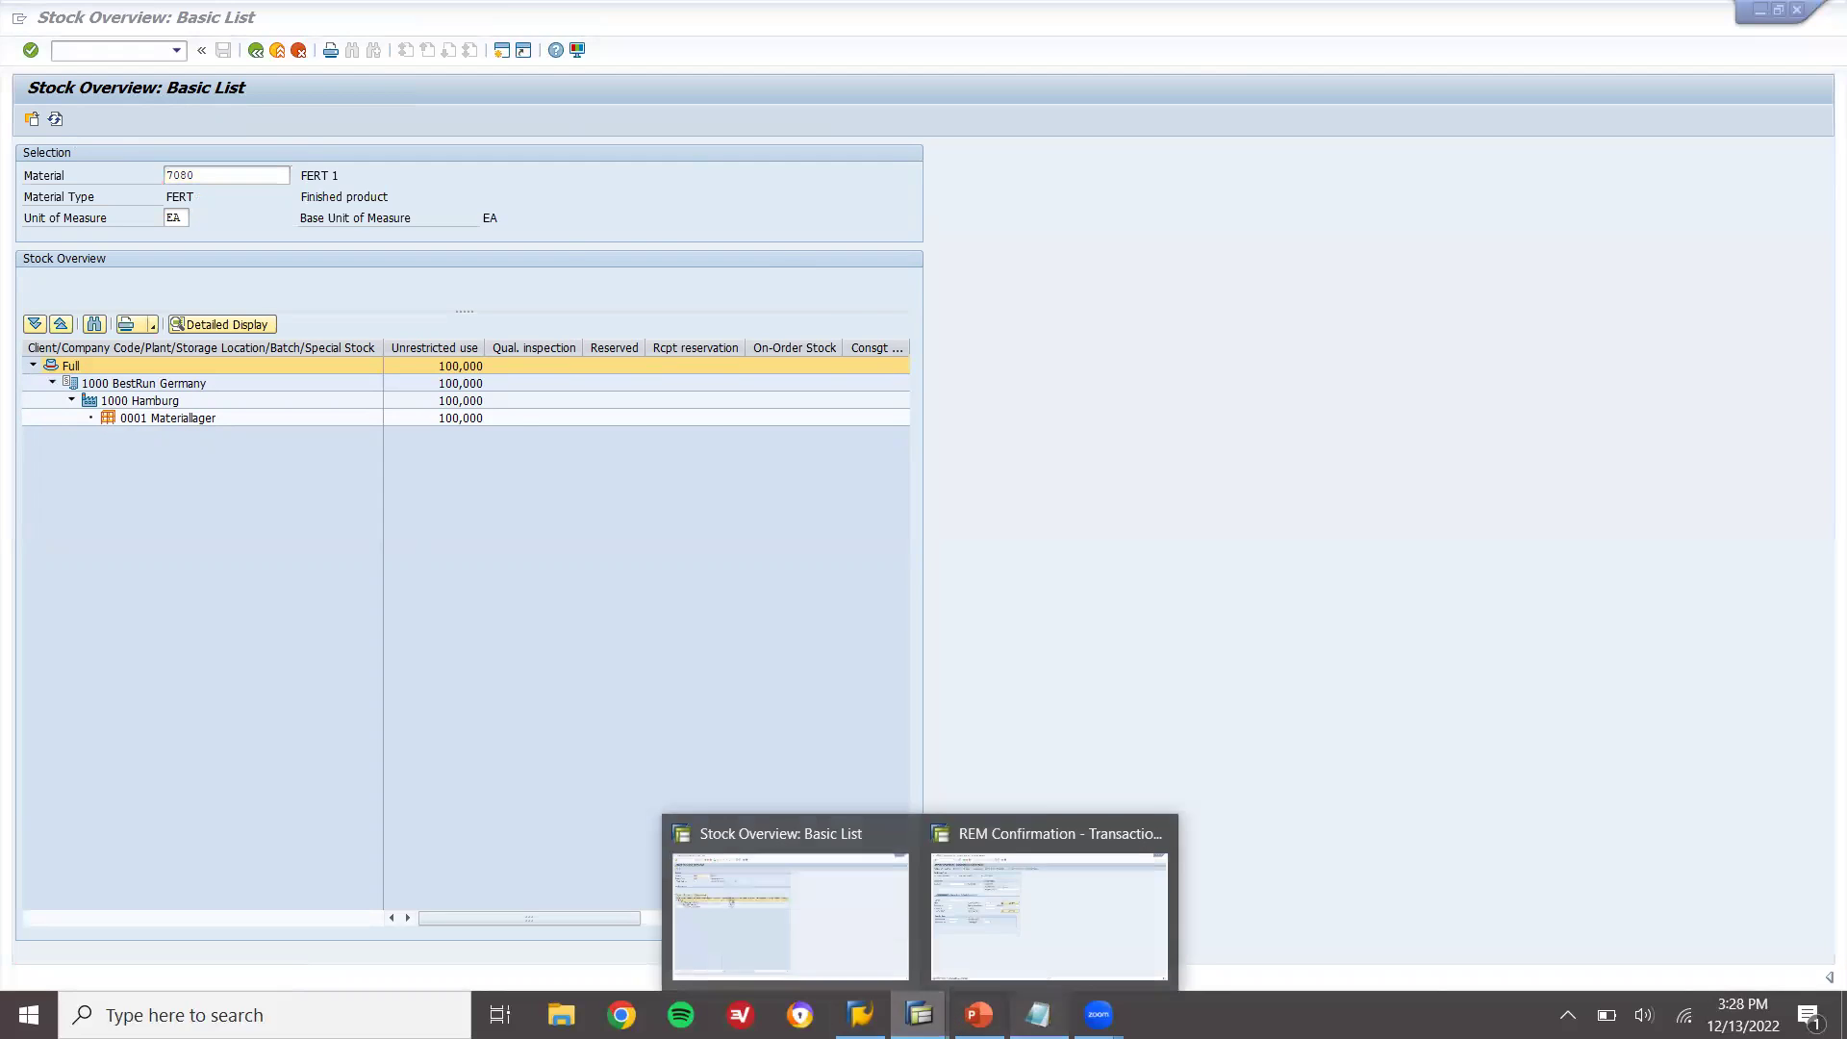
- Switch to the Notepad notes and highlight raw materials 7078 and 7079, followed by finished product 7080
left_click(1038, 1014)
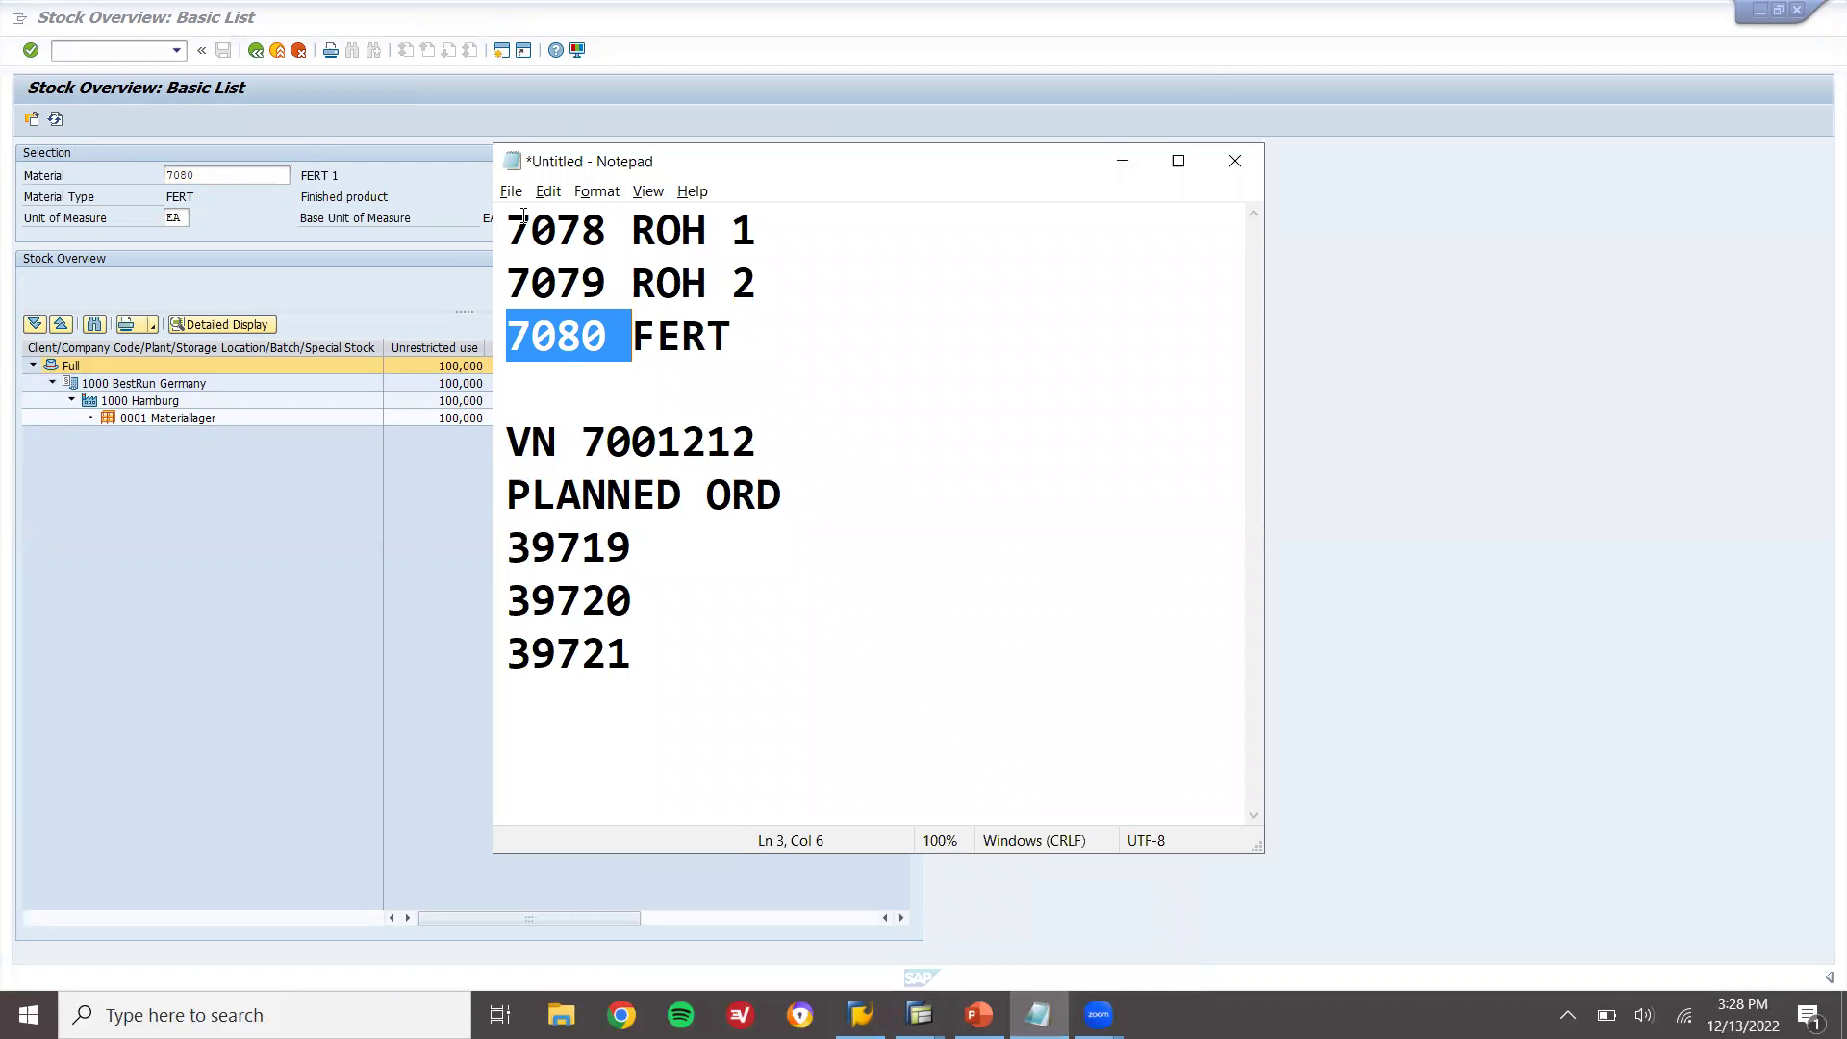
left_click_drag(512, 219, 773, 272)
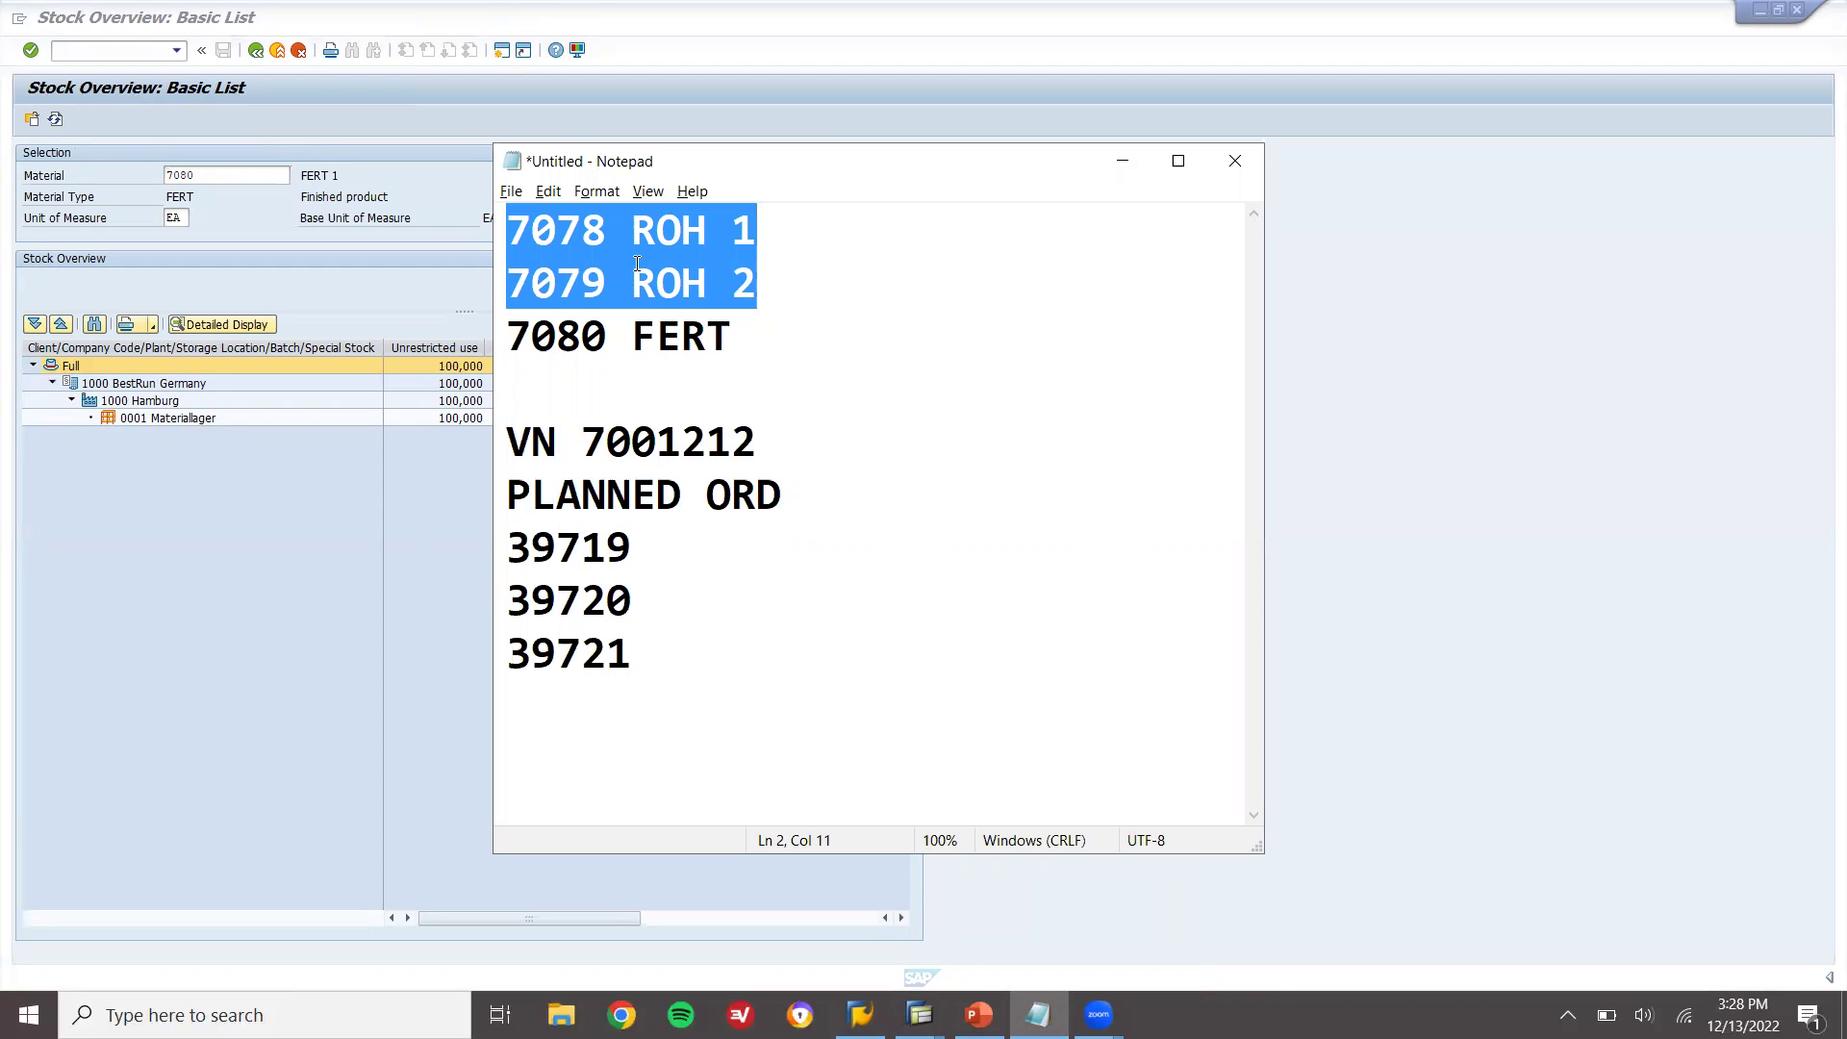
left_click_drag(513, 334, 739, 335)
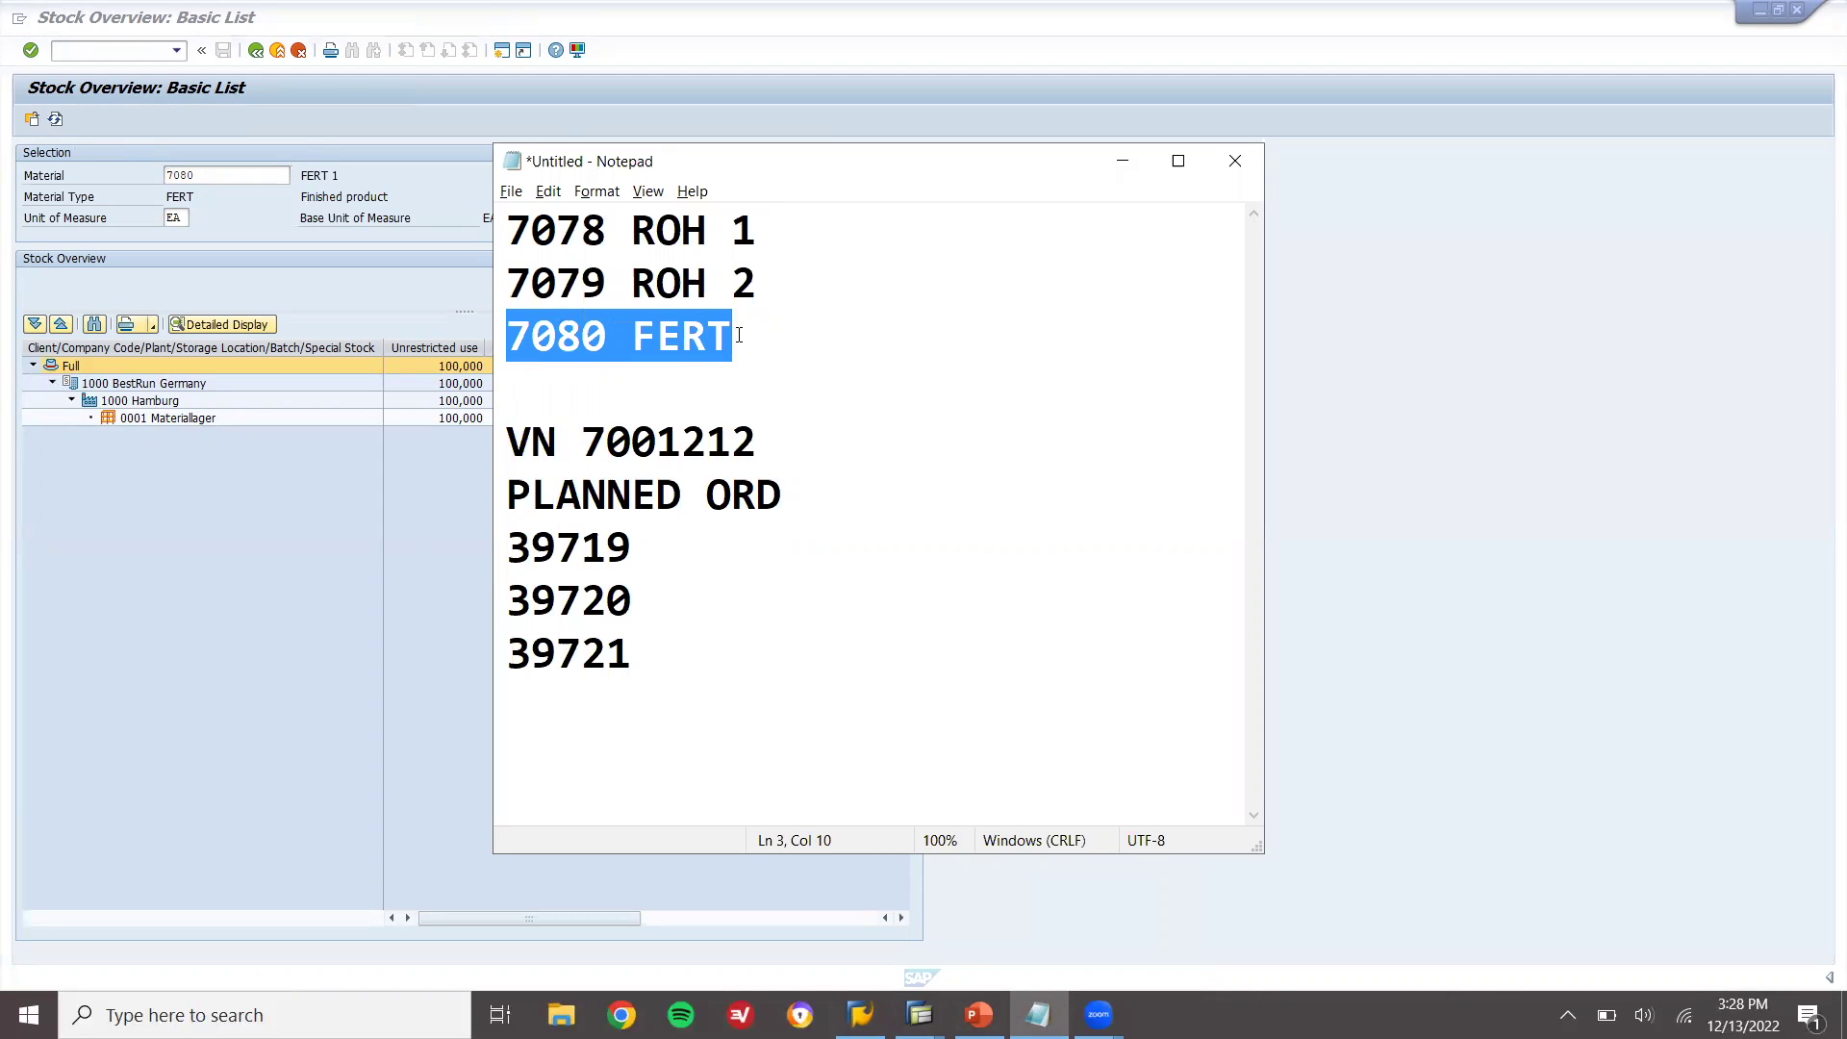
left_click(1413, 137)
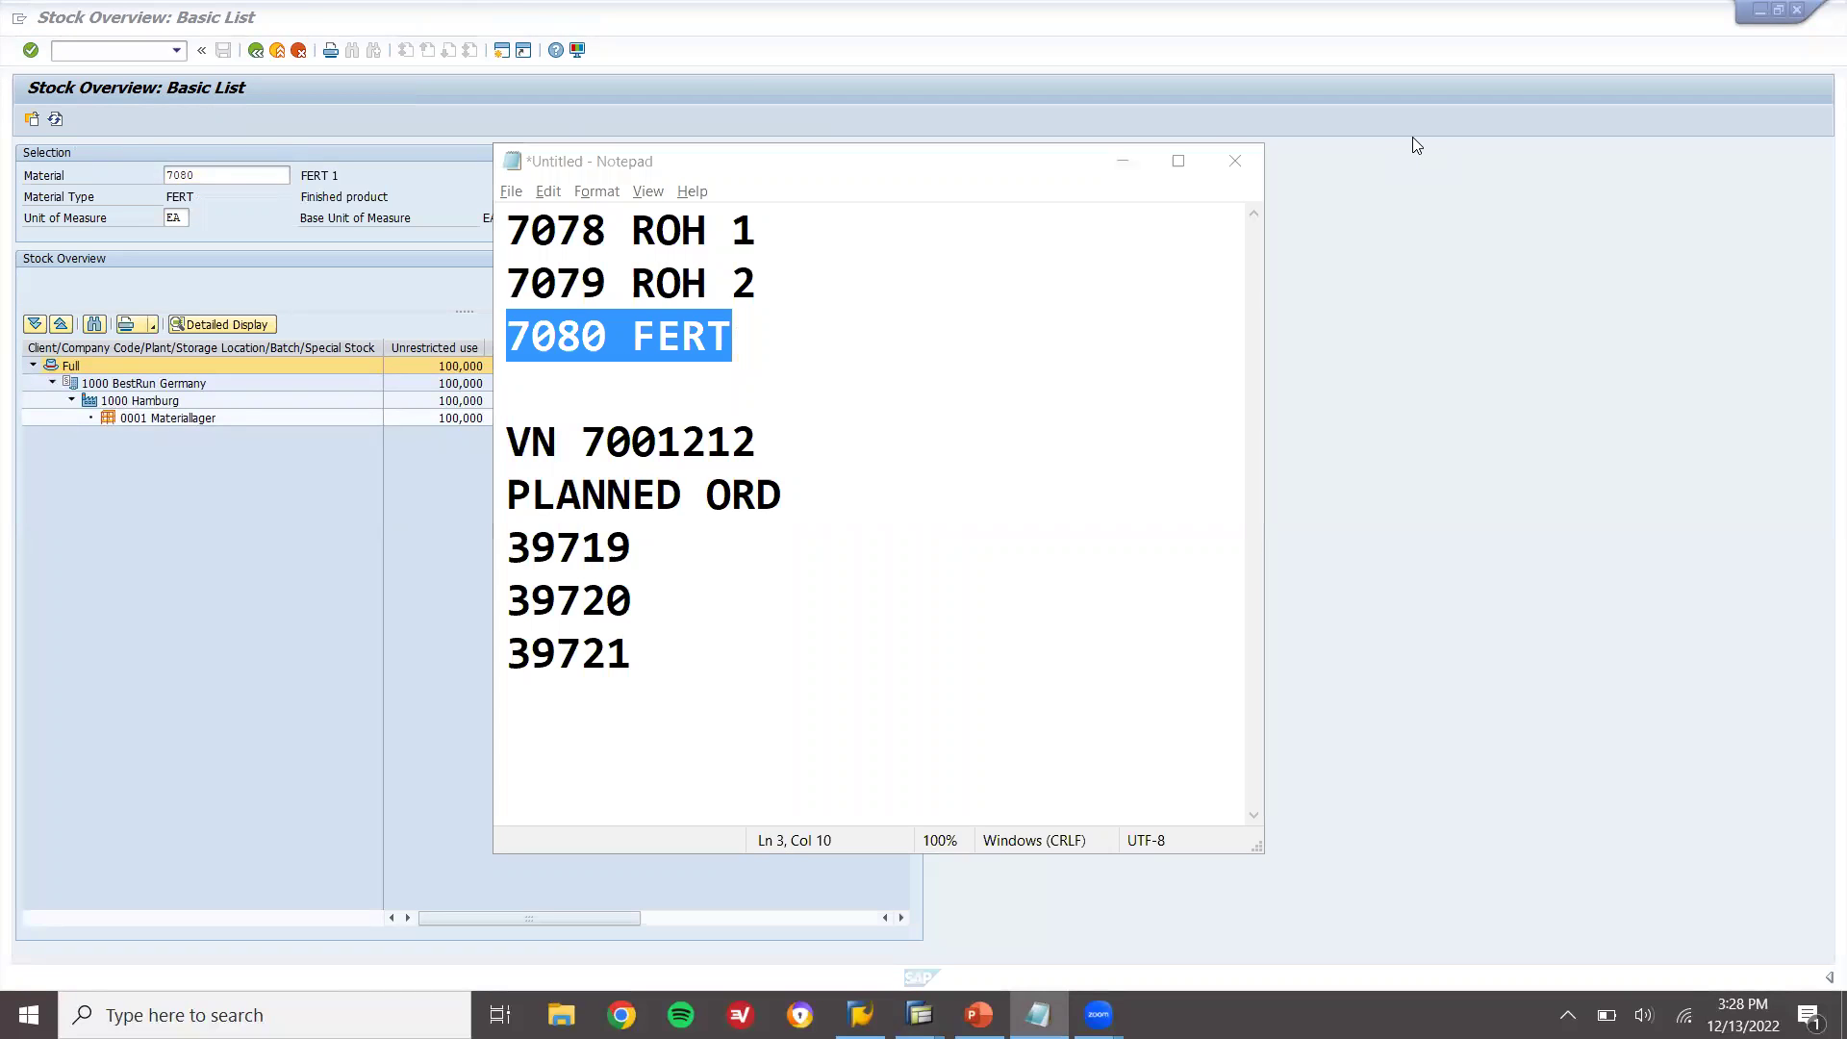